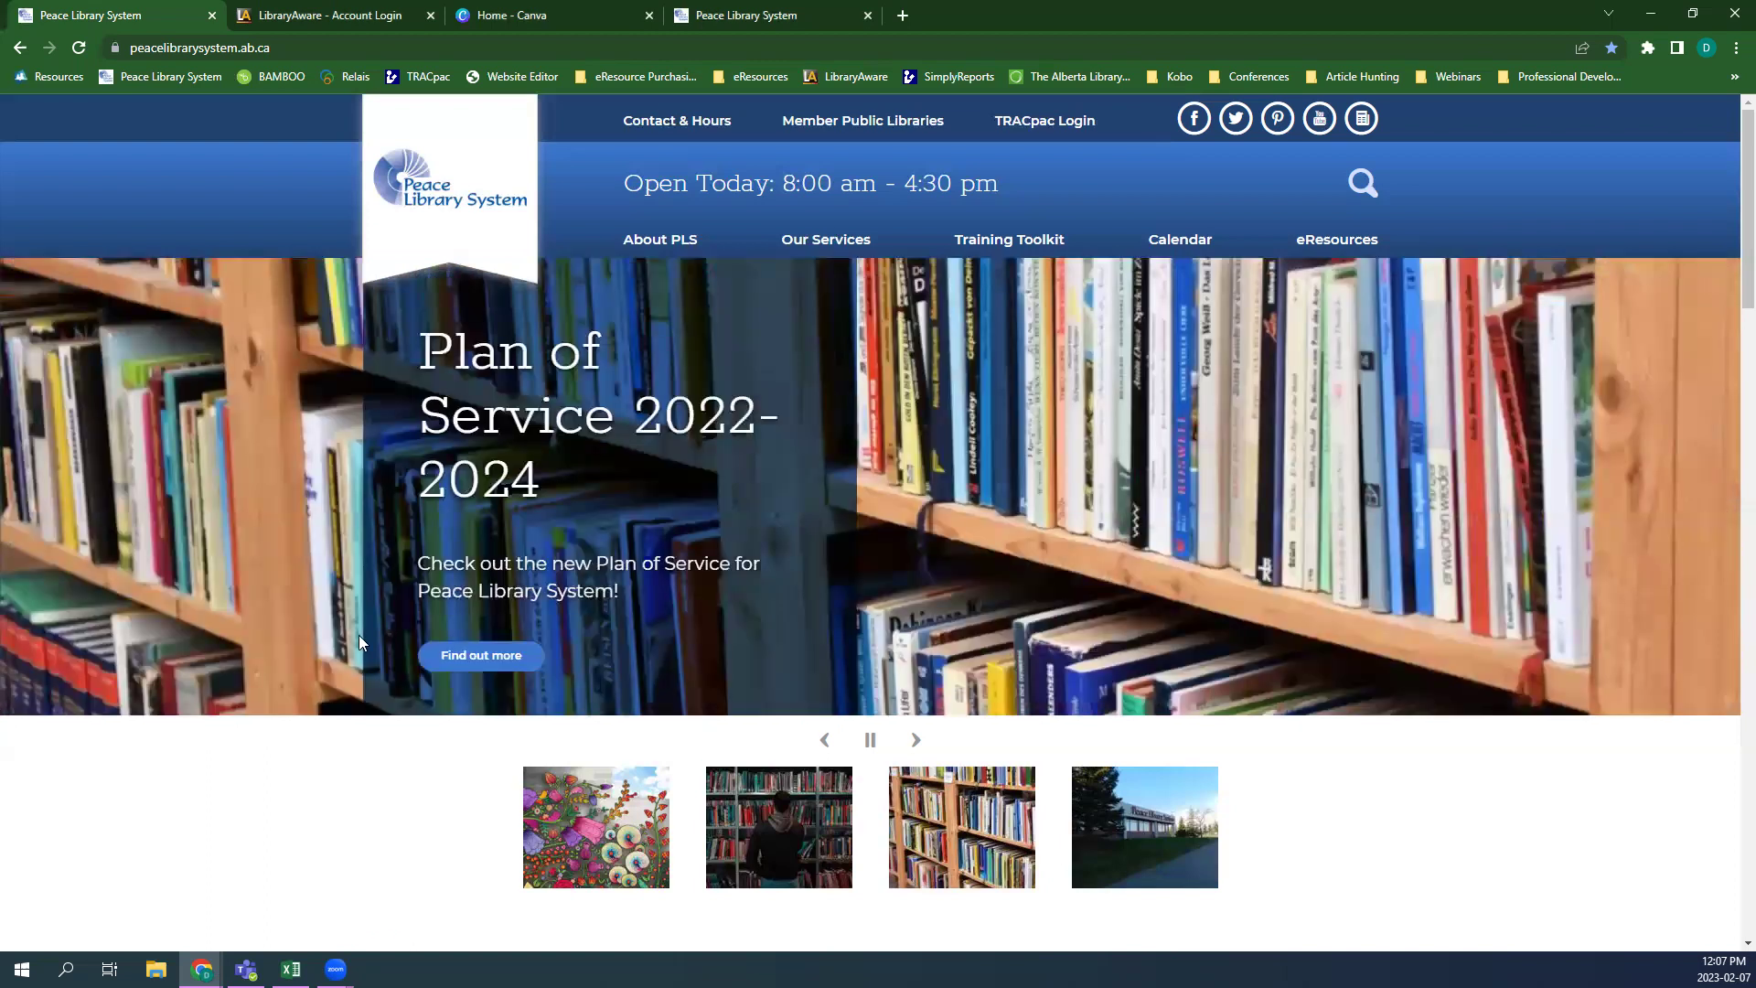
- Open the Readers' Advisory and Programming page of the Training Toolkit, follow its LibraryAware link to the login page and return
click(325, 11)
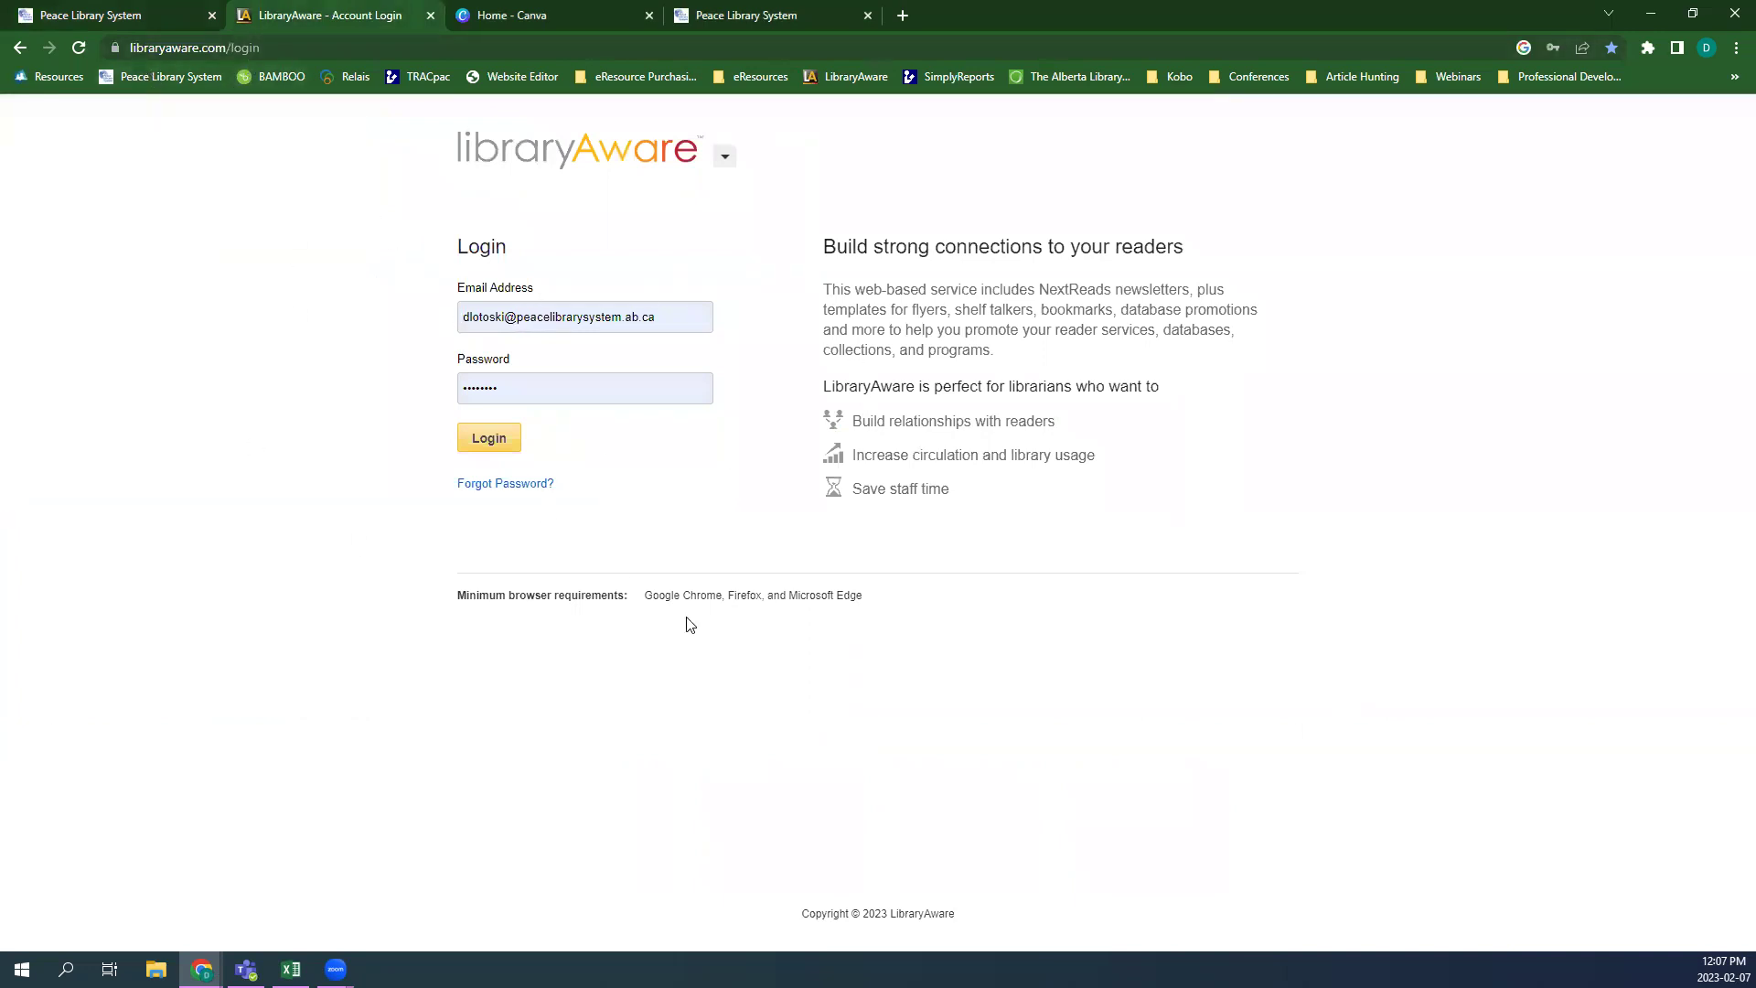
click(121, 11)
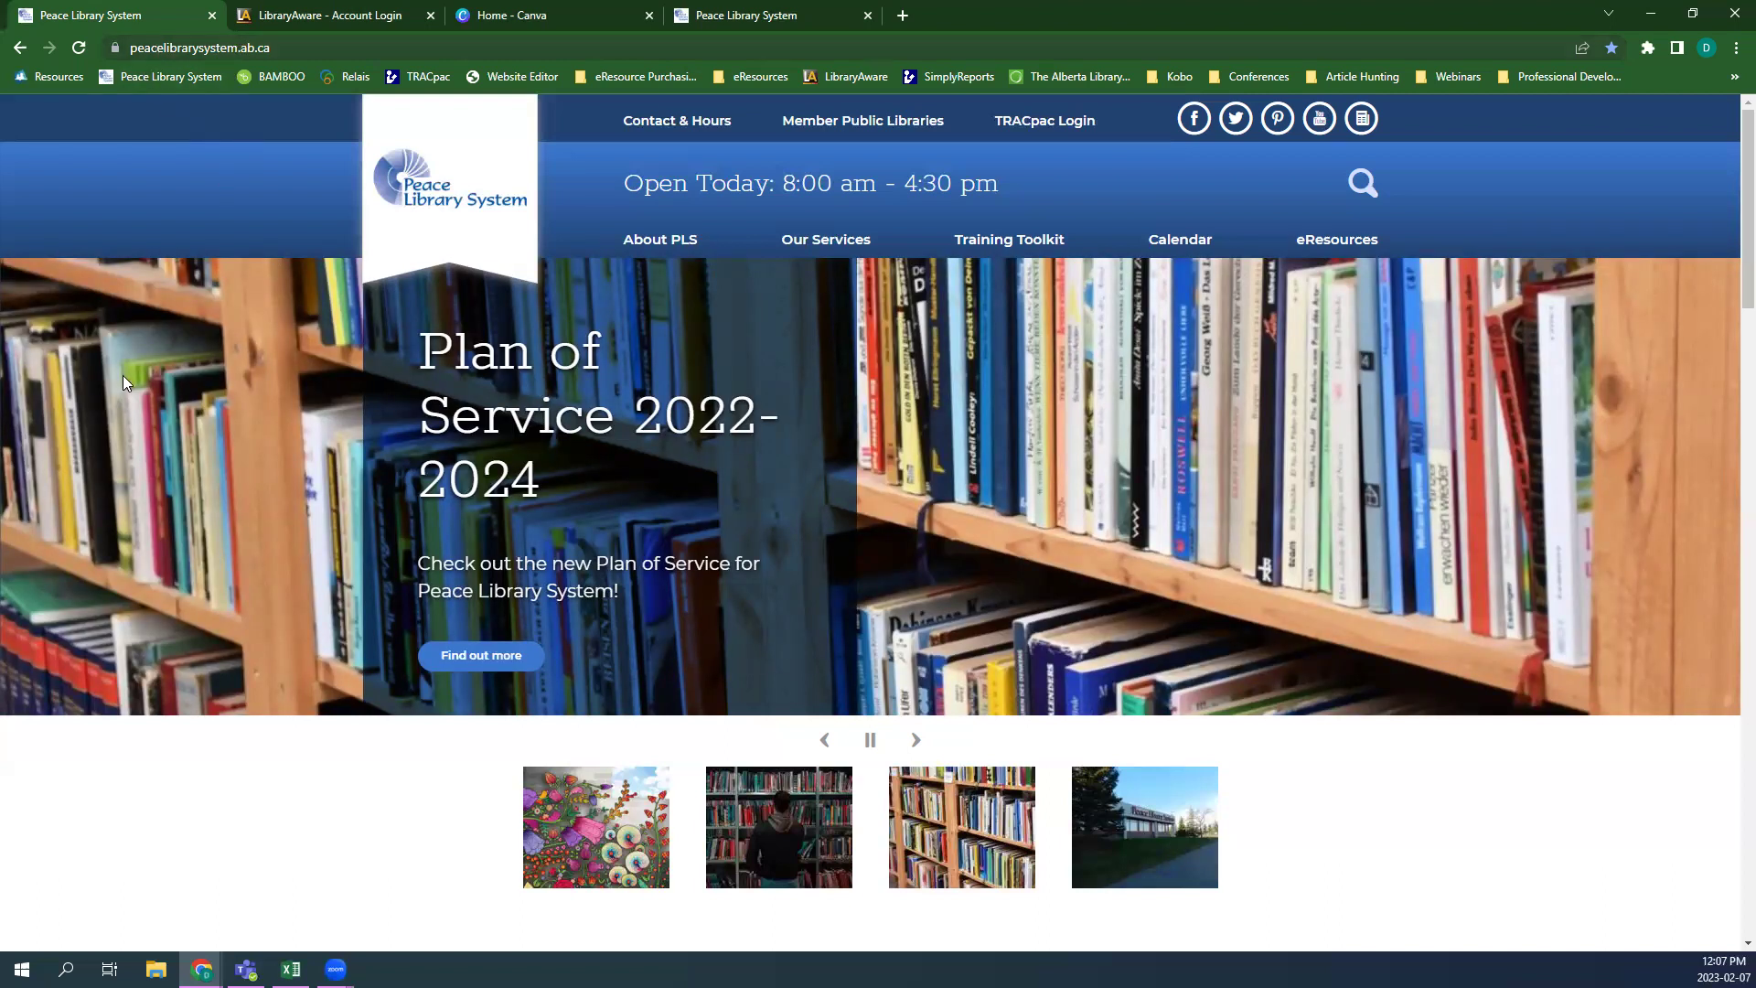
mouse_move(1036, 236)
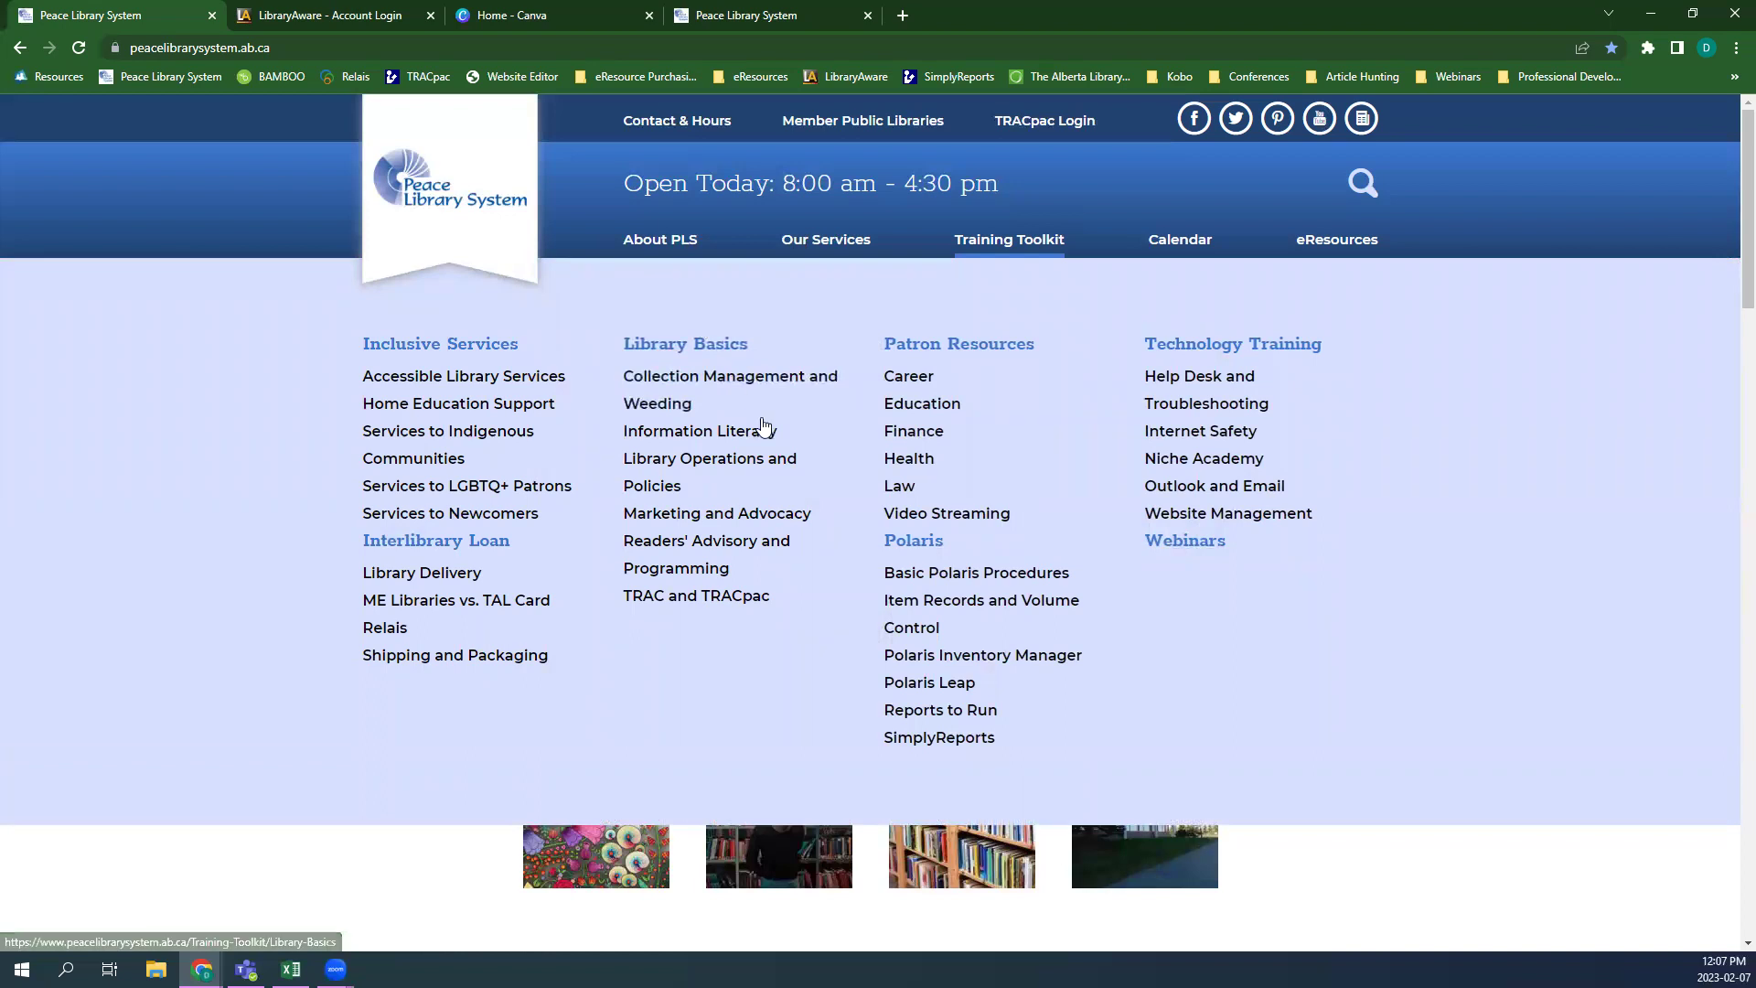
click(704, 548)
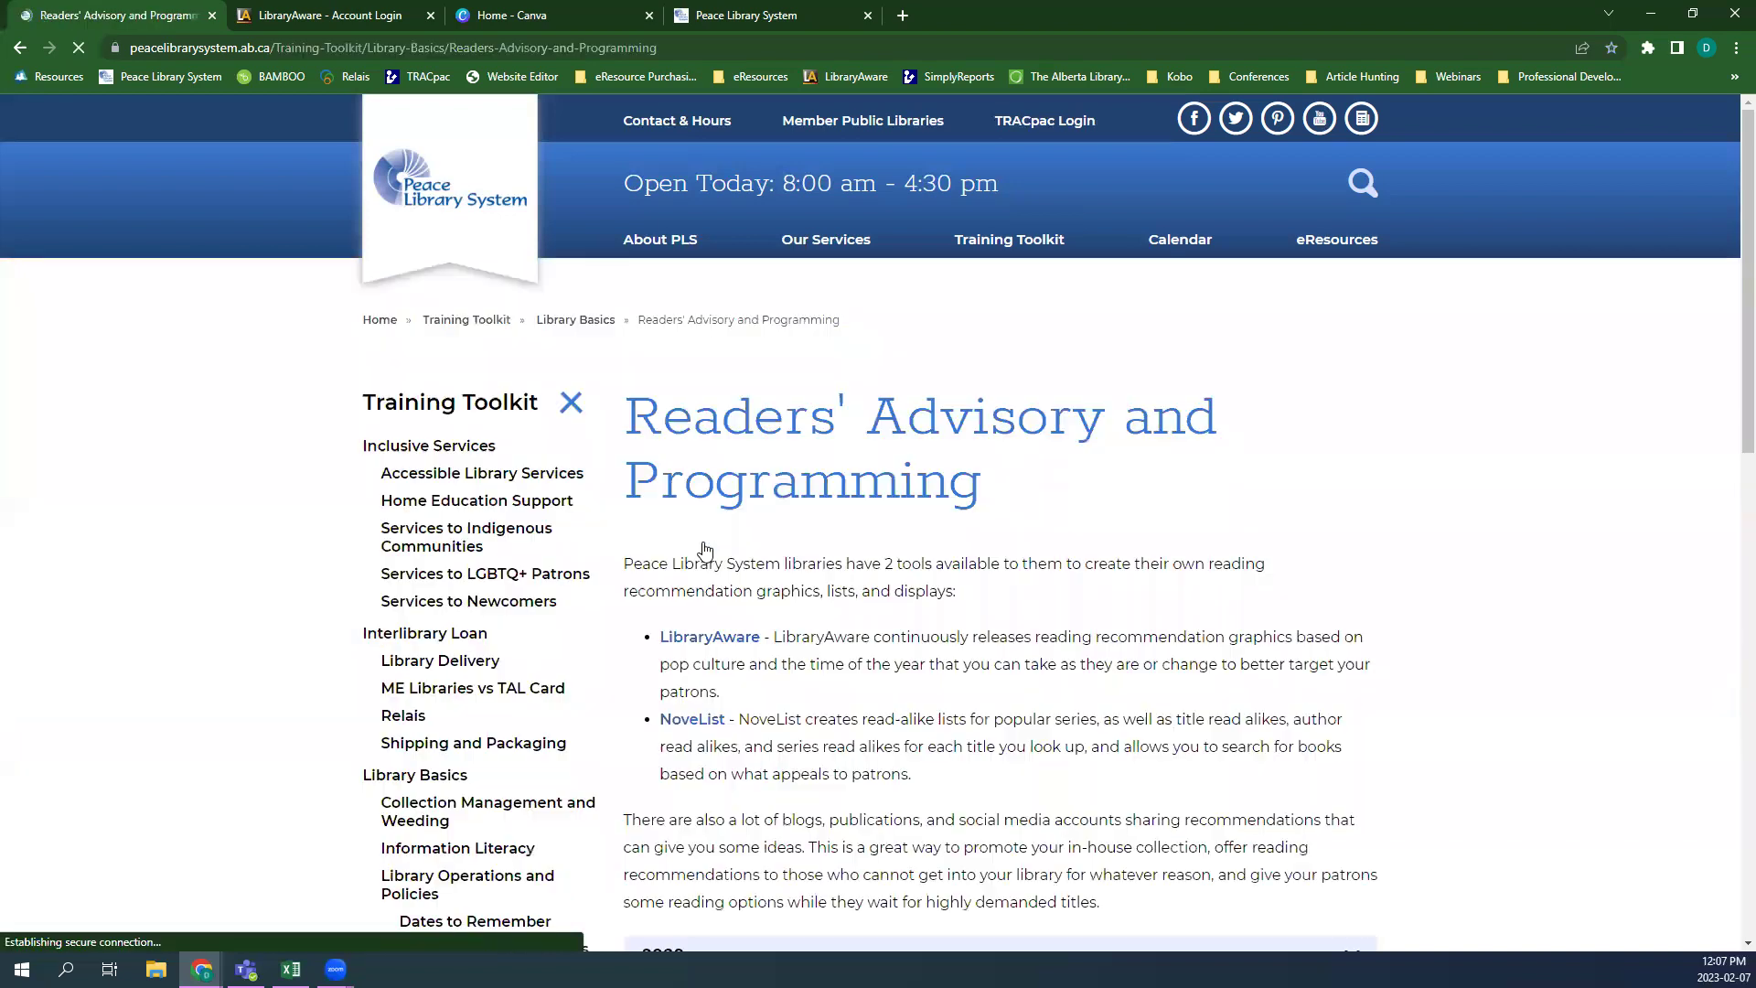
scroll(782, 483, down, 2)
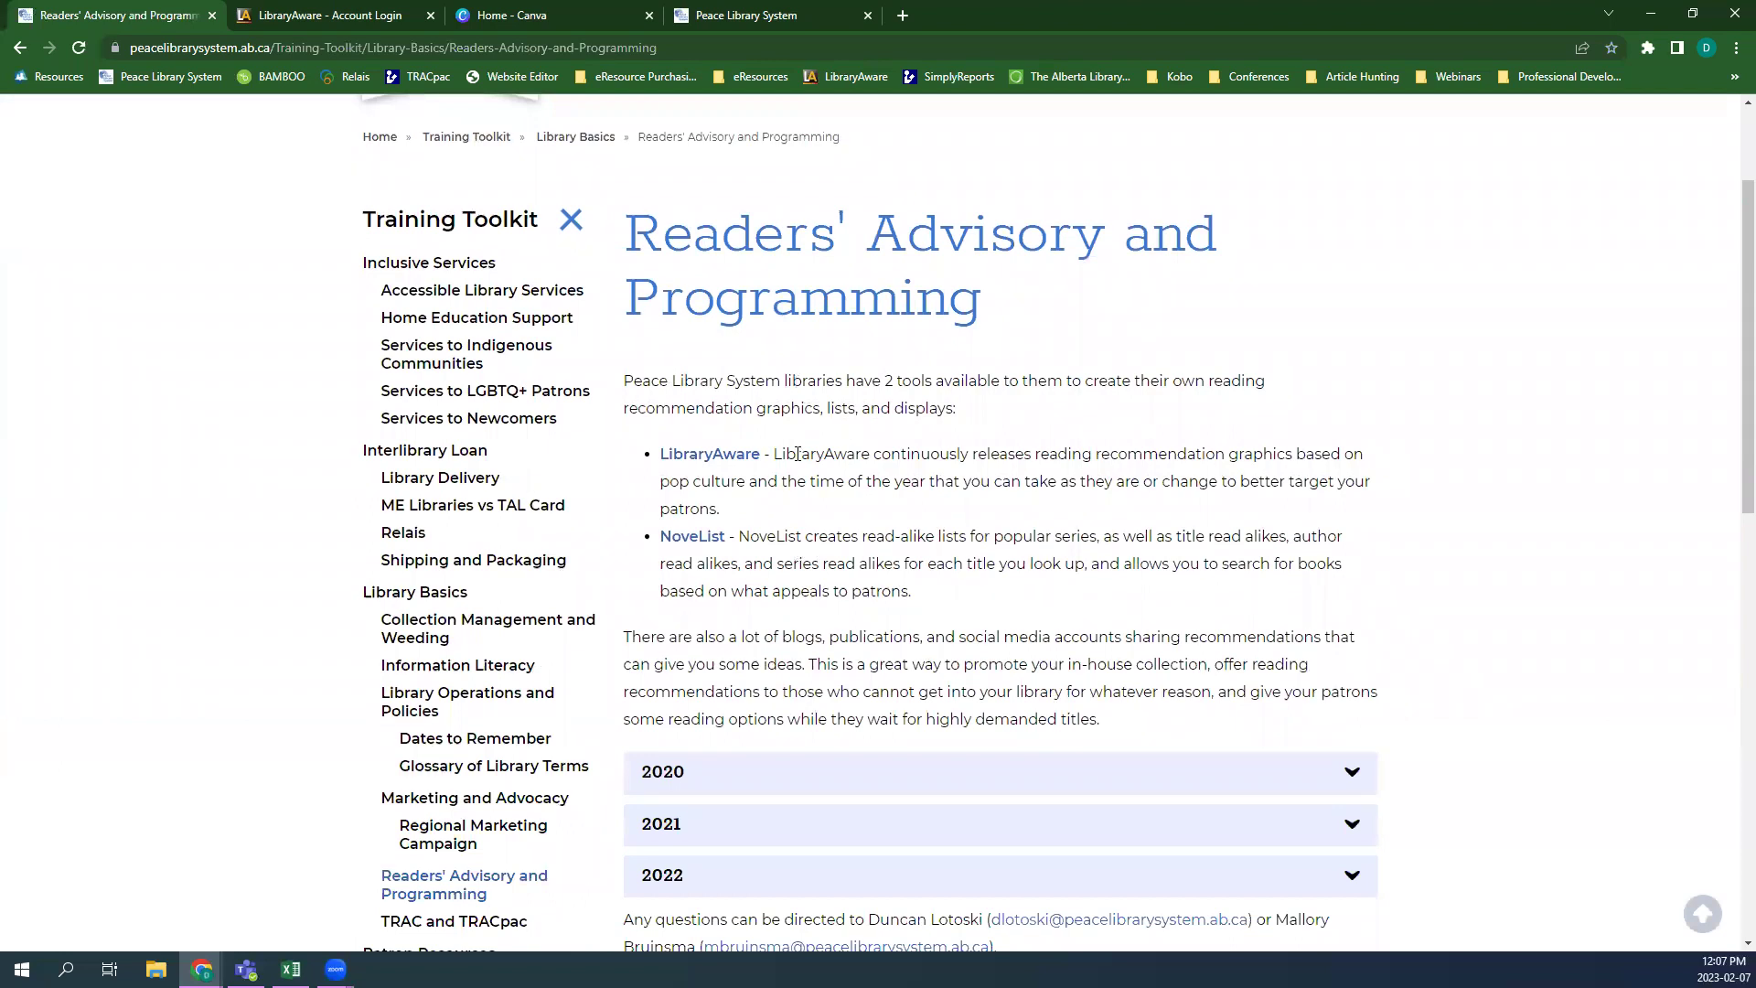
click(736, 460)
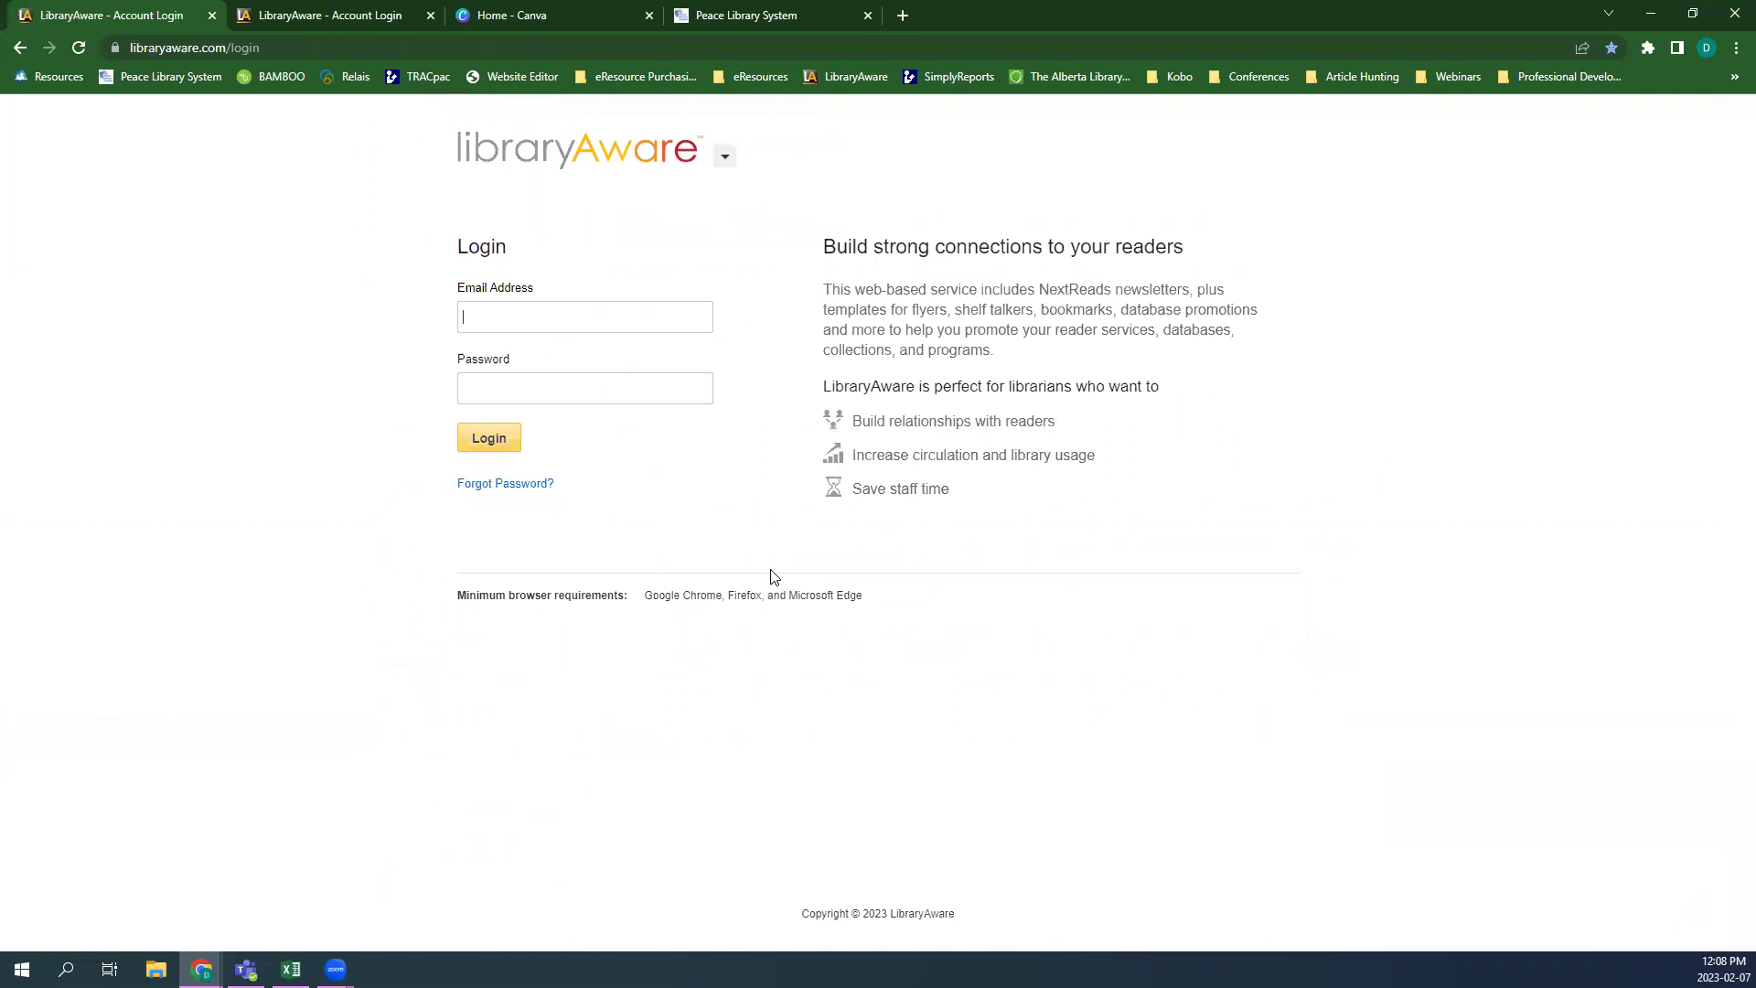
click(19, 47)
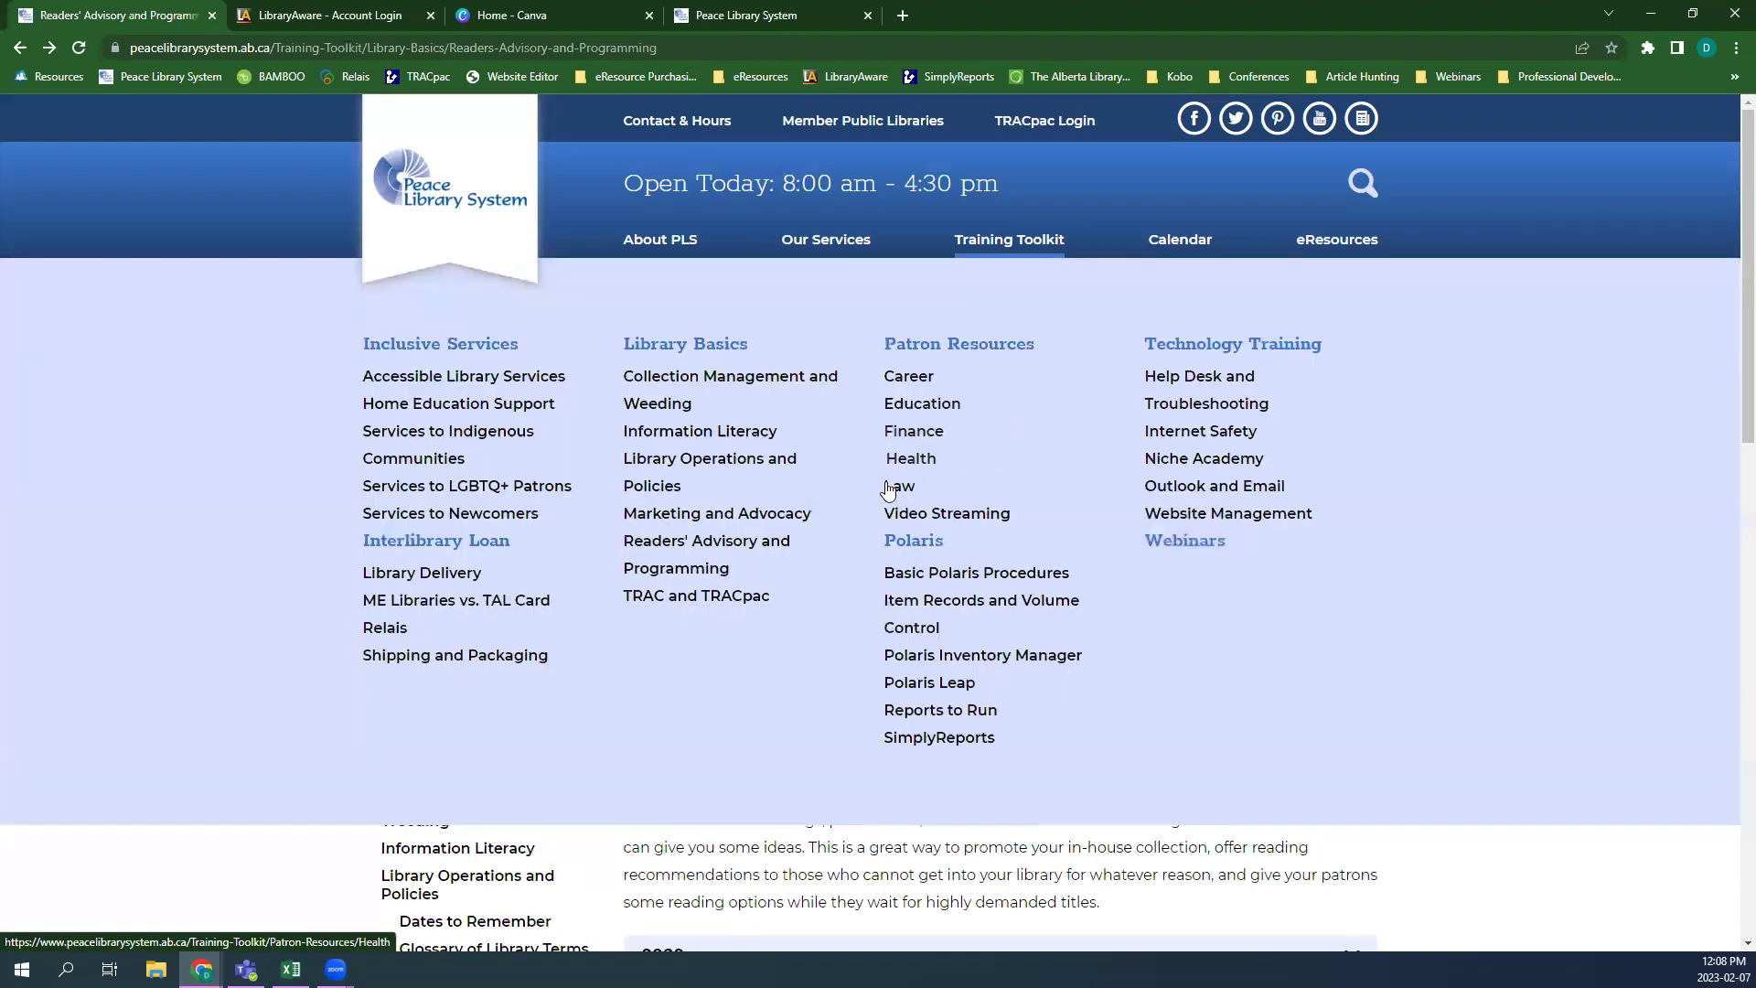
- Open the LibraryAware Manual from the Training Toolkit's Marketing and Advocacy page, skim through it and return to that page
click(743, 524)
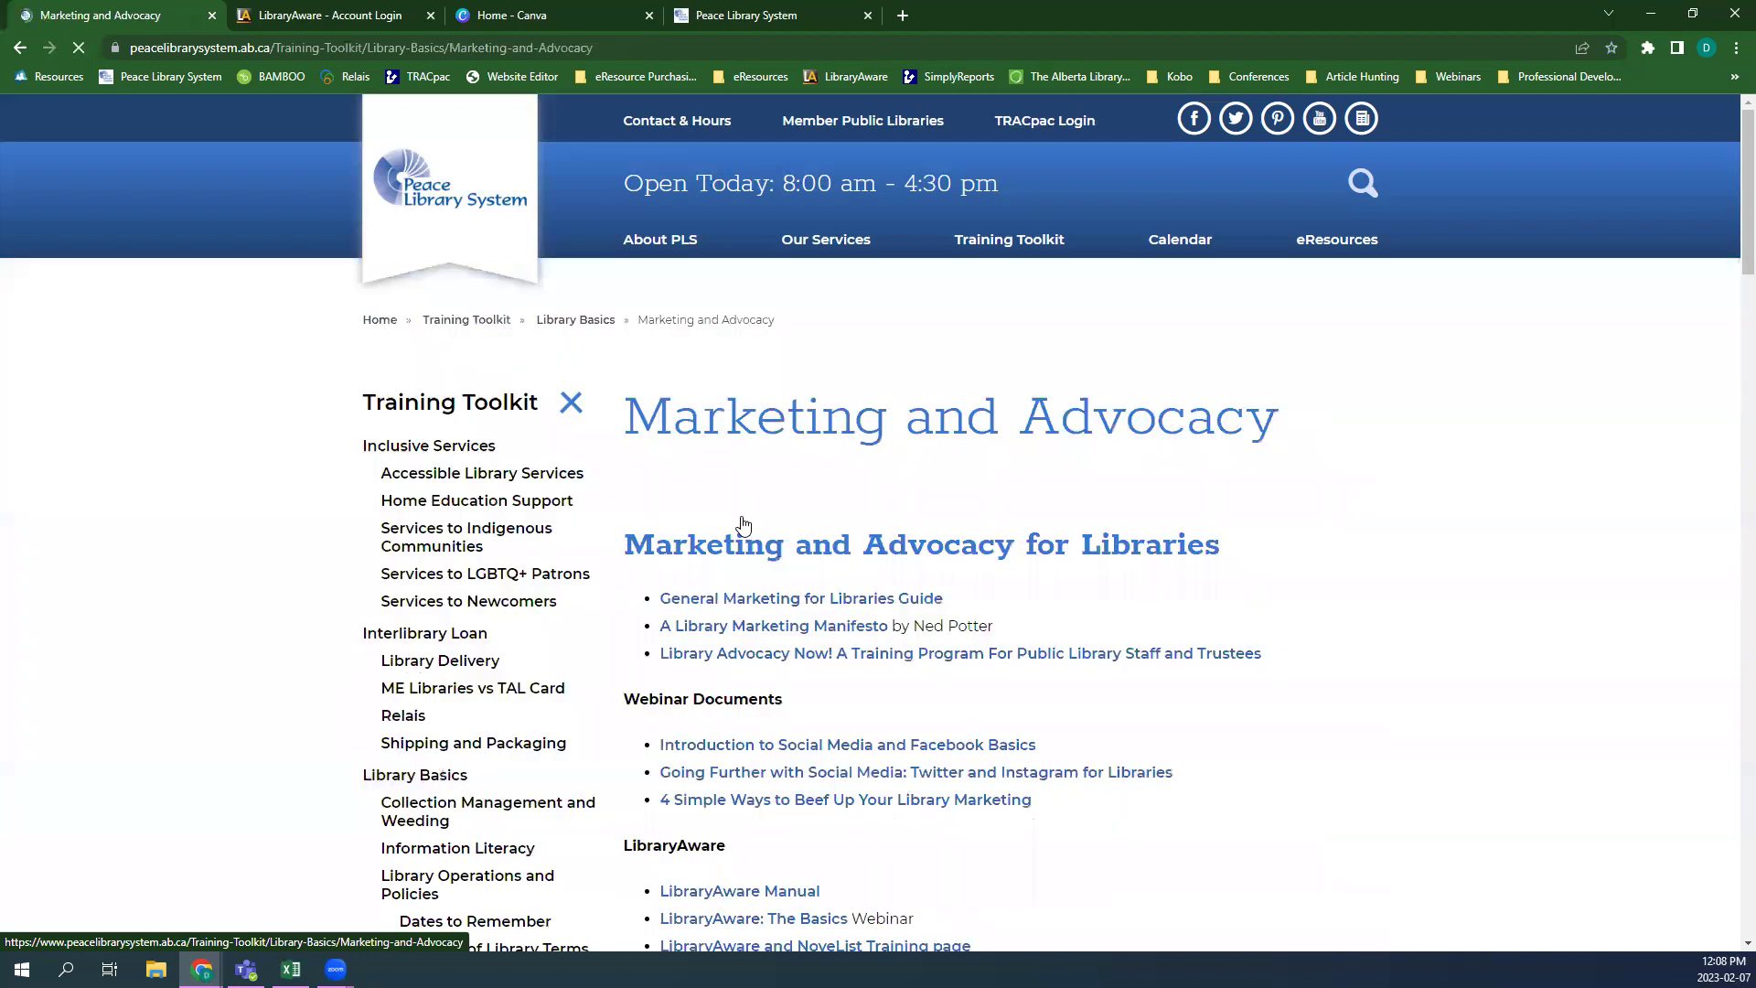
scroll(742, 524, down, 3)
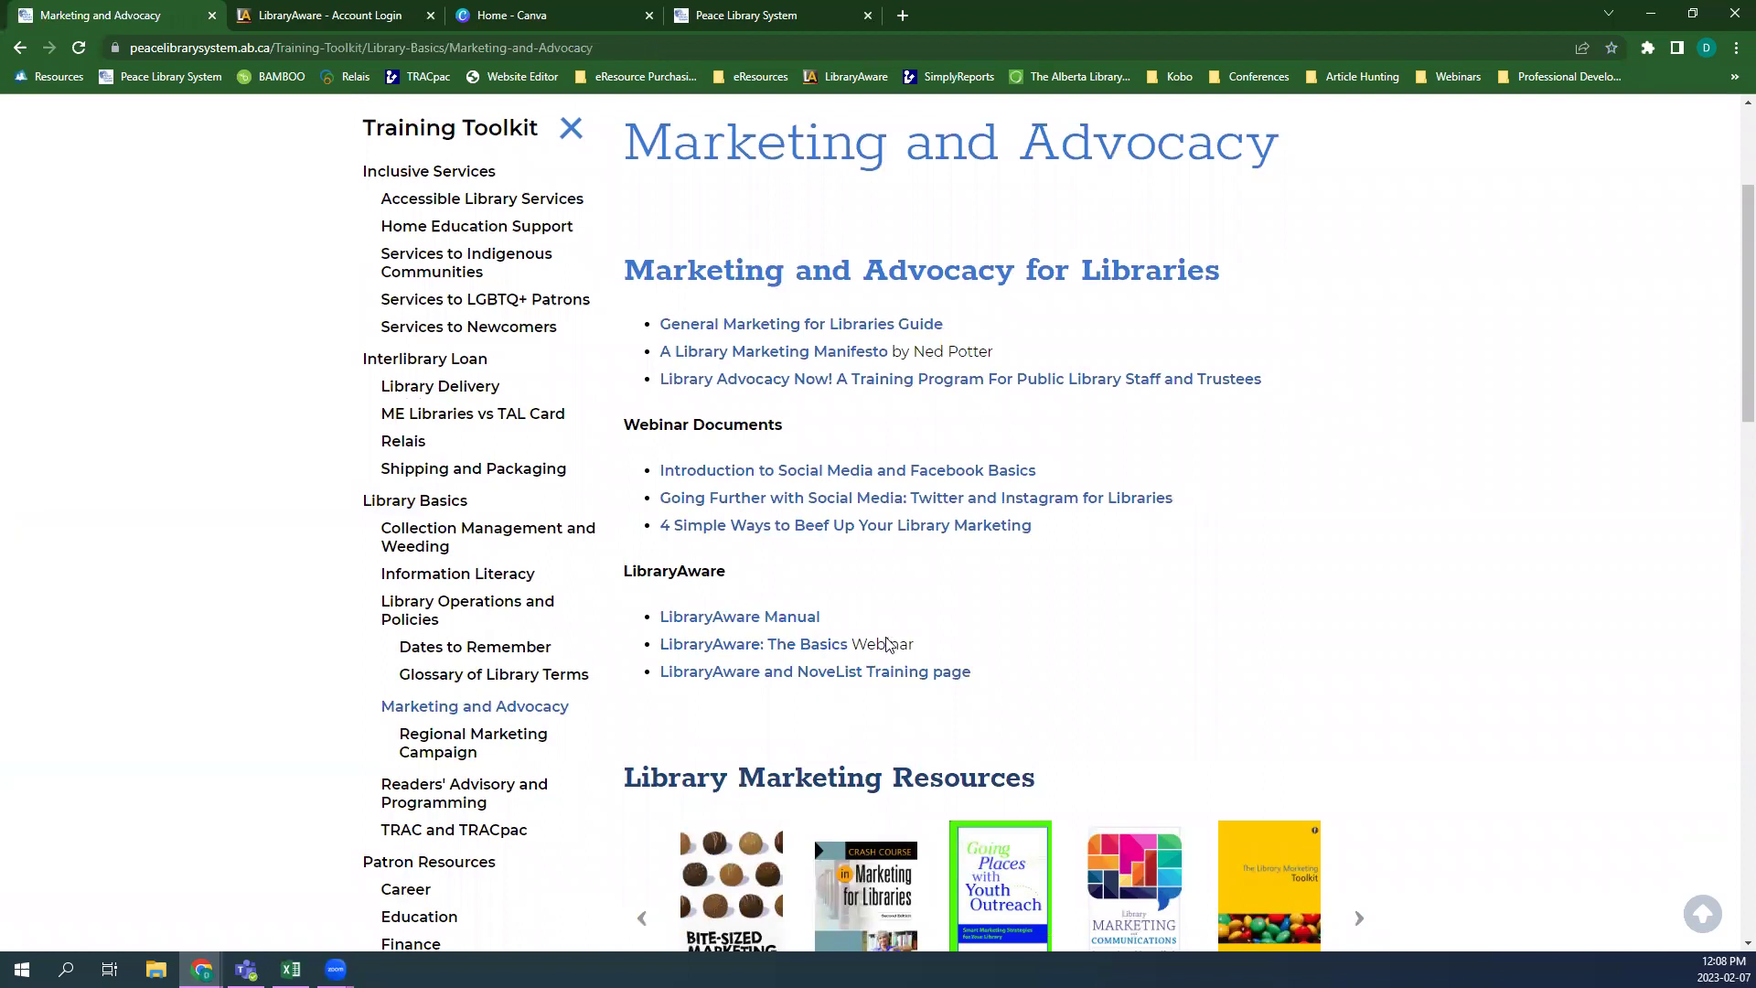
click(763, 618)
scroll(726, 421, down, 19)
scroll(726, 420, down, 10)
scroll(724, 420, up, 14)
scroll(724, 420, up, 10)
click(20, 50)
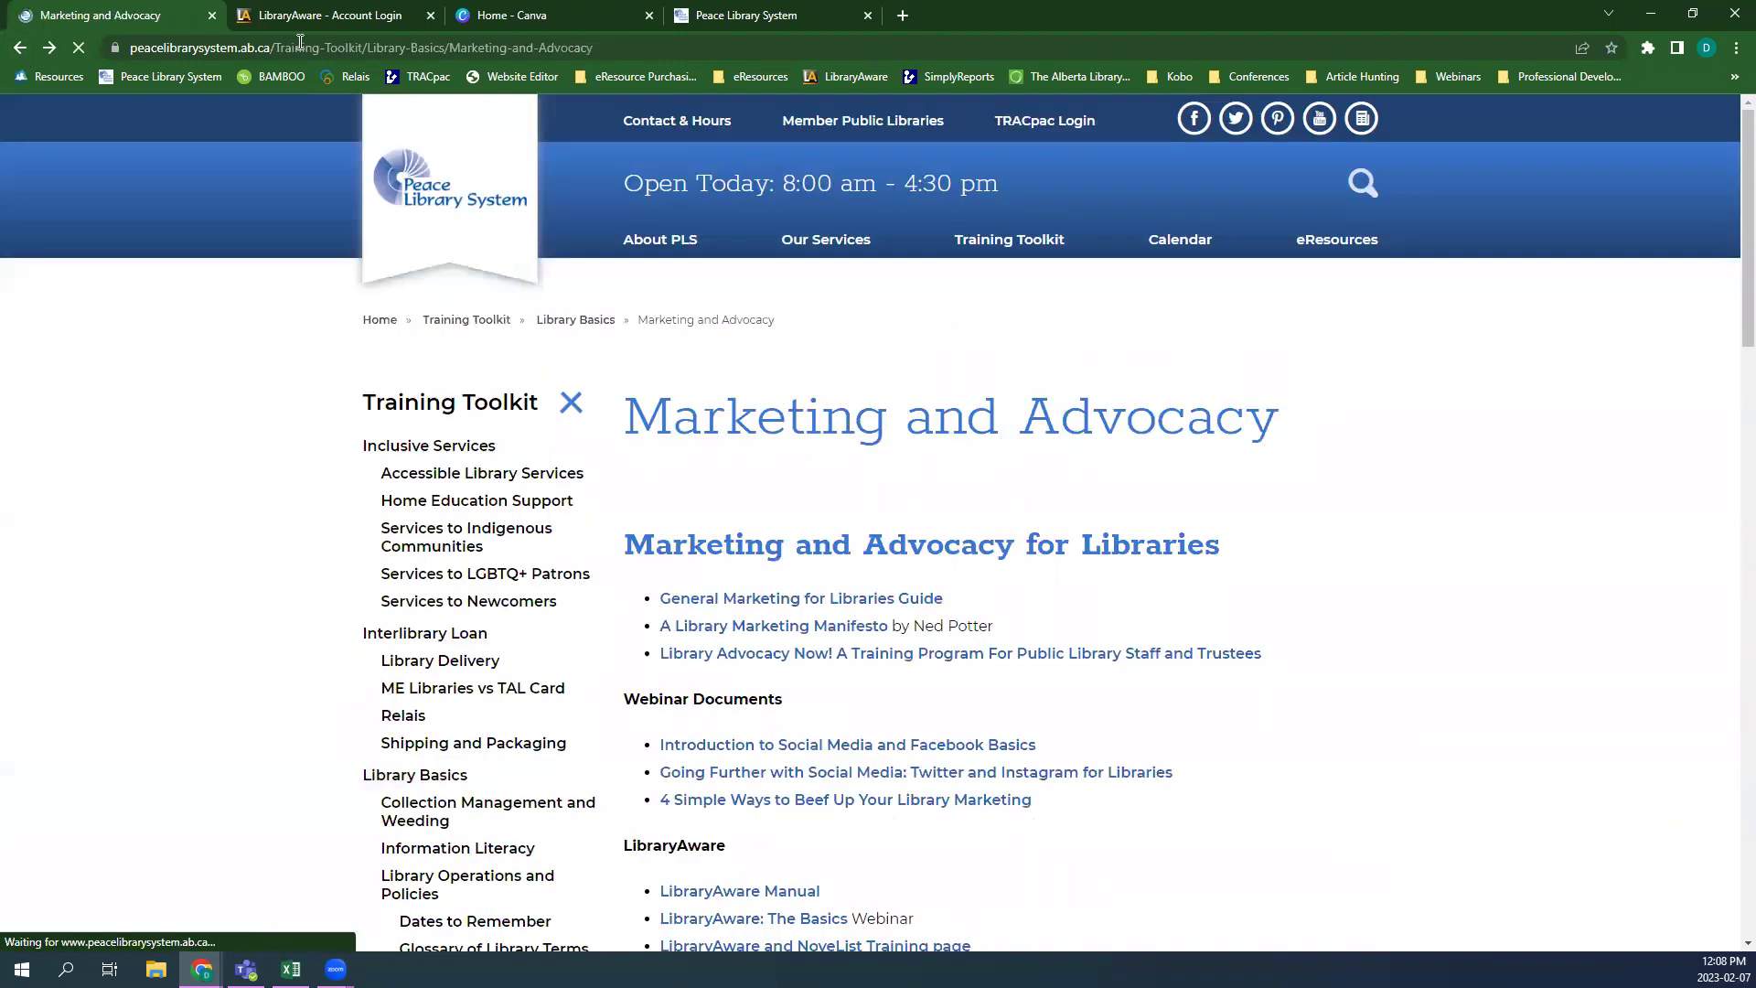
- Switch to the LibraryAware login page and log in with the prefilled account credentials
click(310, 15)
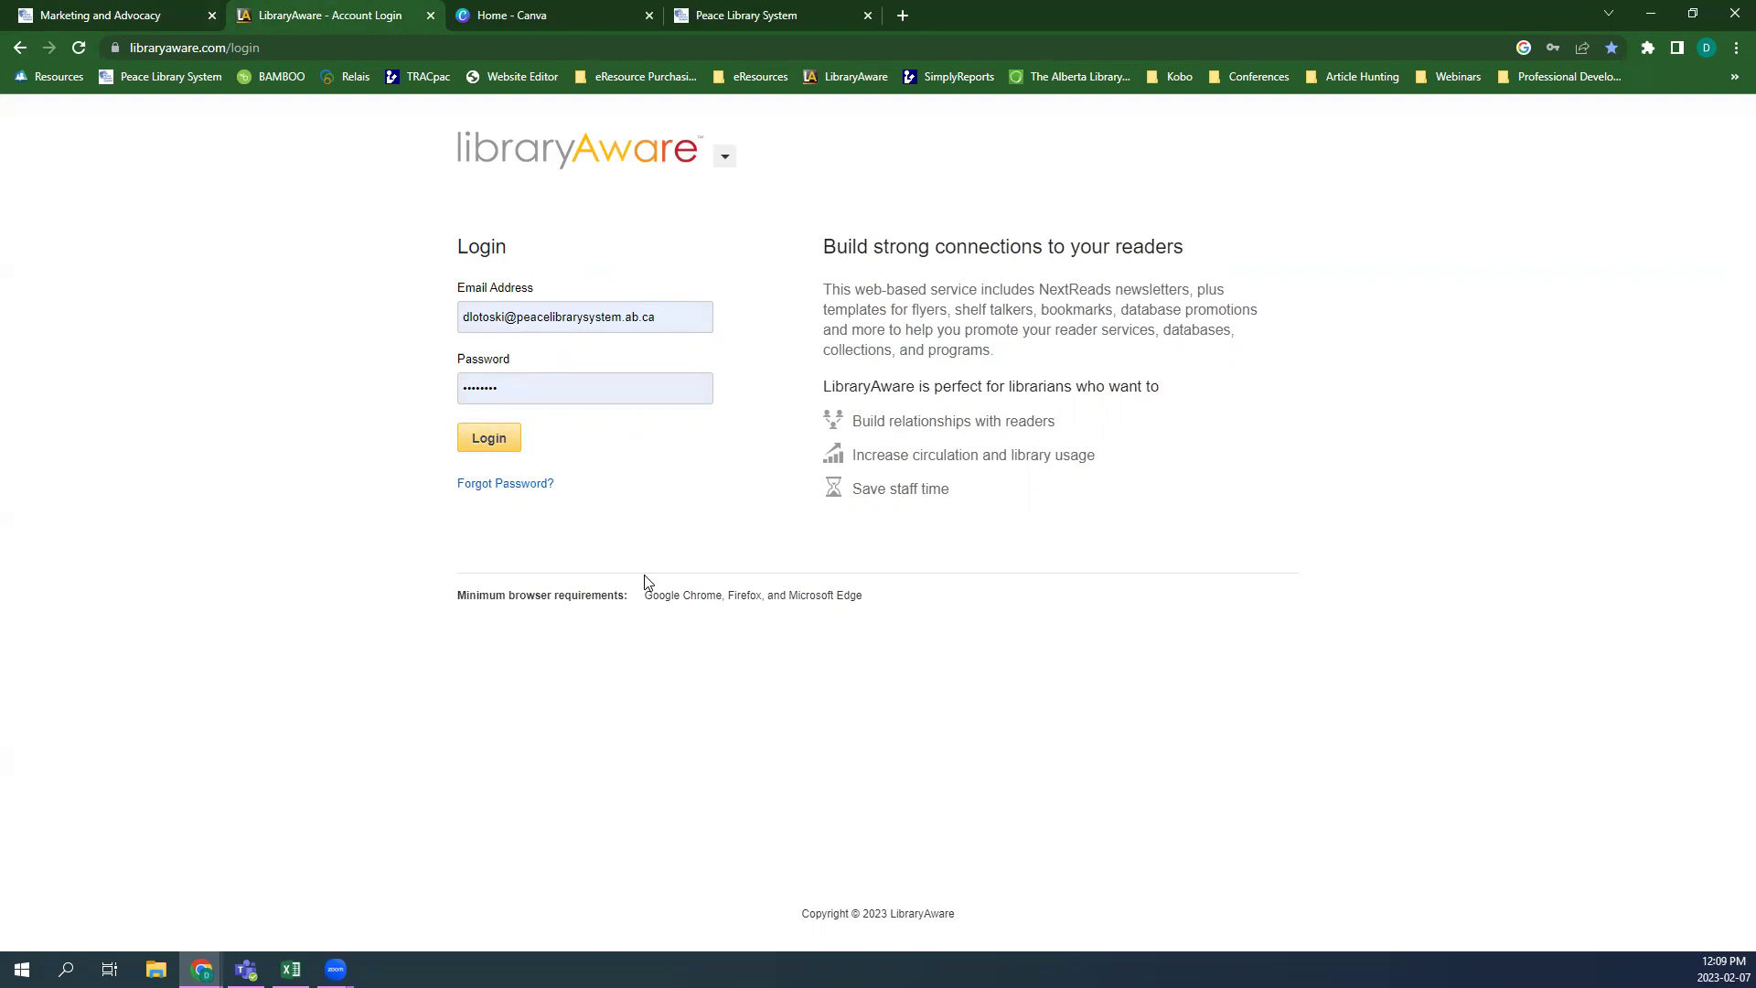
click(499, 440)
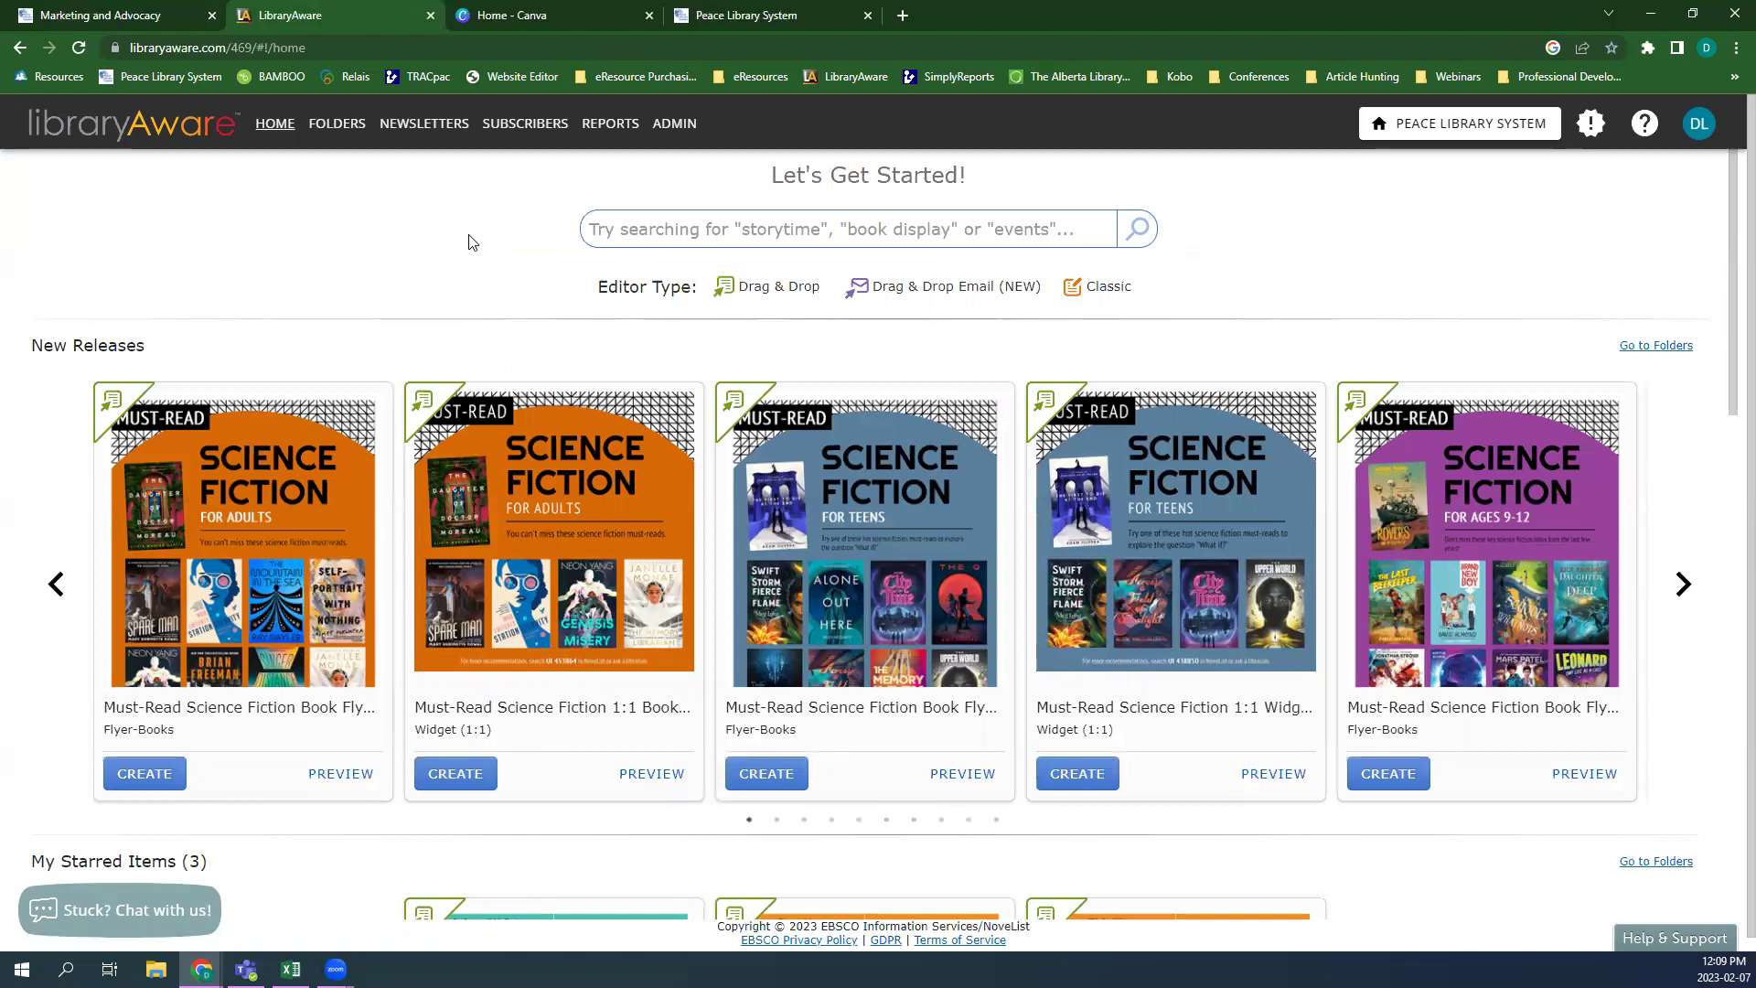
- Look through the list of member libraries and switch the active organization to Paddle Prairie Public Library
click(1496, 126)
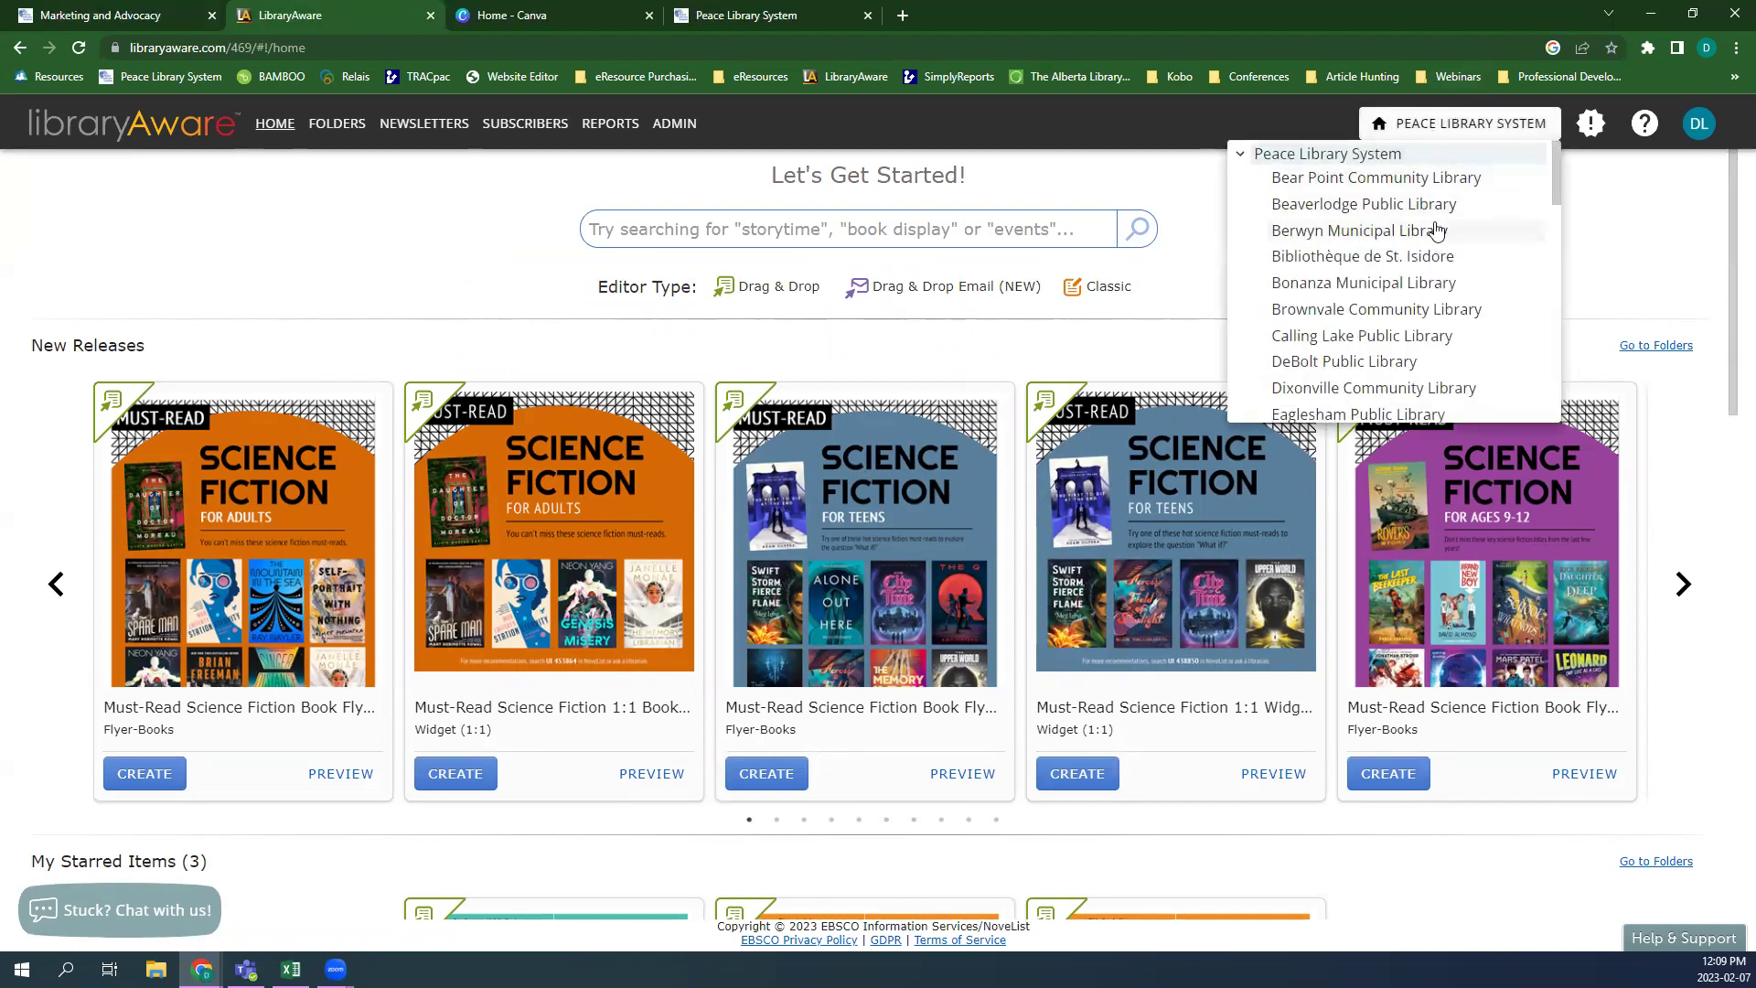
scroll(1431, 229, down, 6)
scroll(1387, 208, down, 3)
scroll(1386, 214, up, 10)
scroll(1313, 314, down, 8)
scroll(1307, 314, up, 7)
scroll(1306, 313, up, 3)
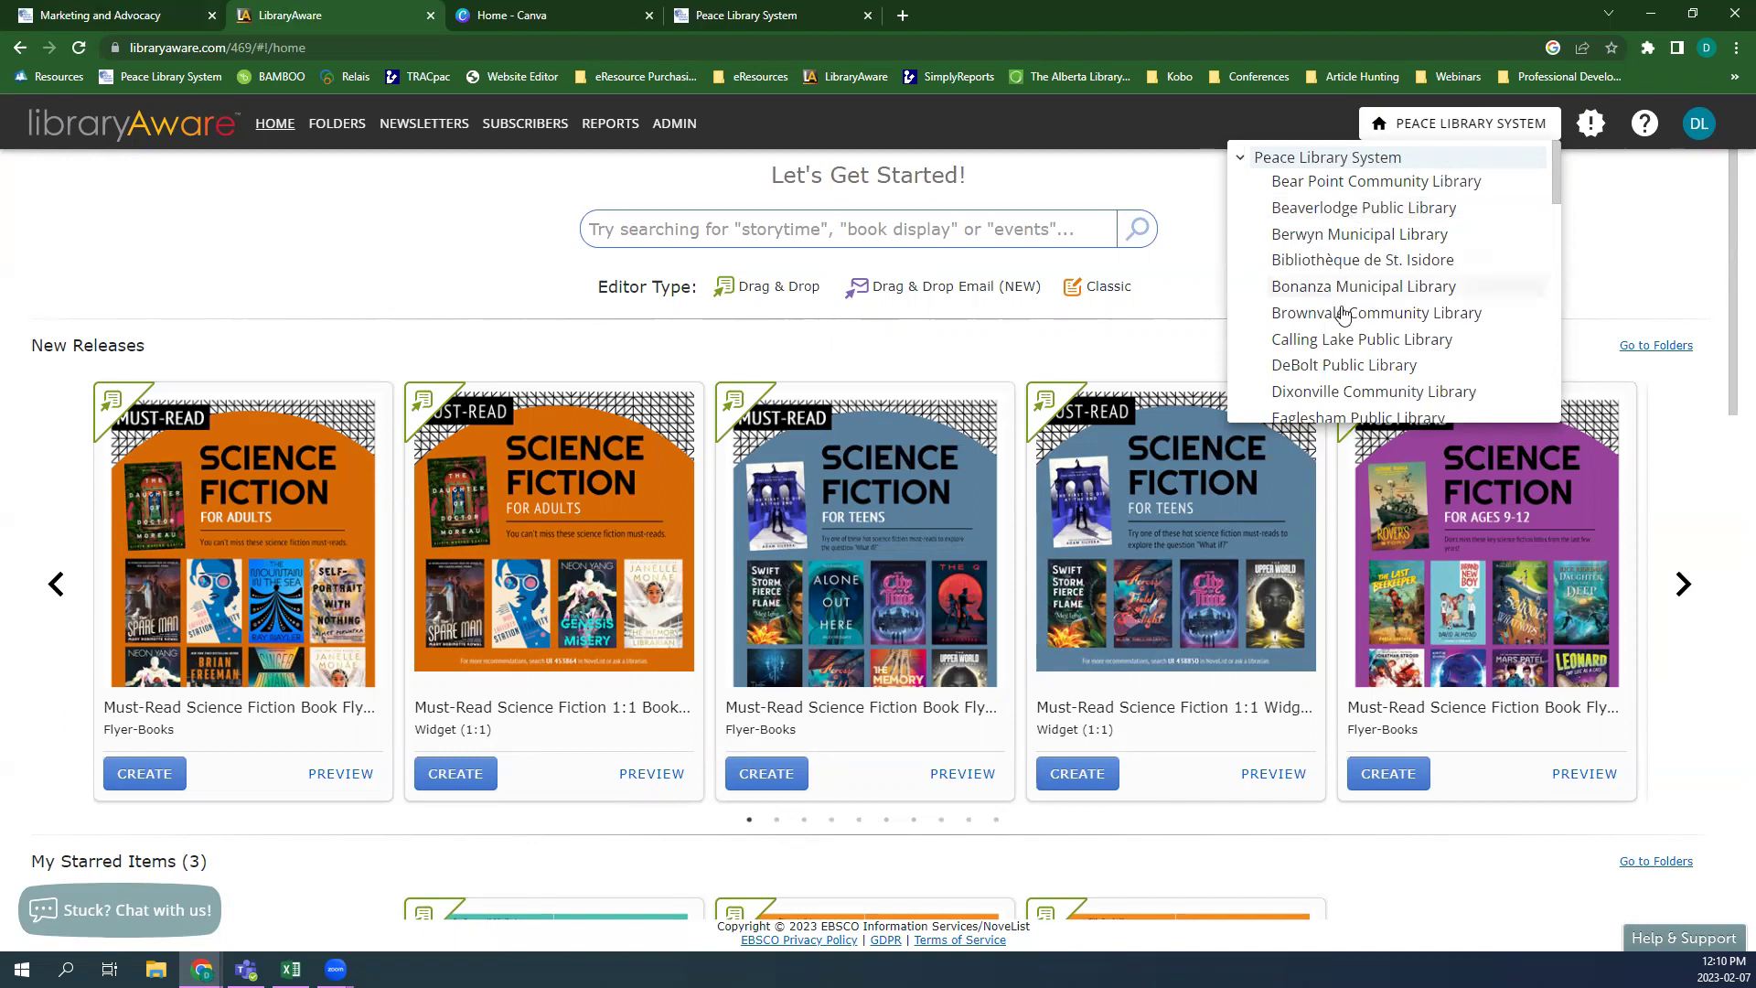
scroll(1340, 311, down, 7)
scroll(1339, 315, down, 1)
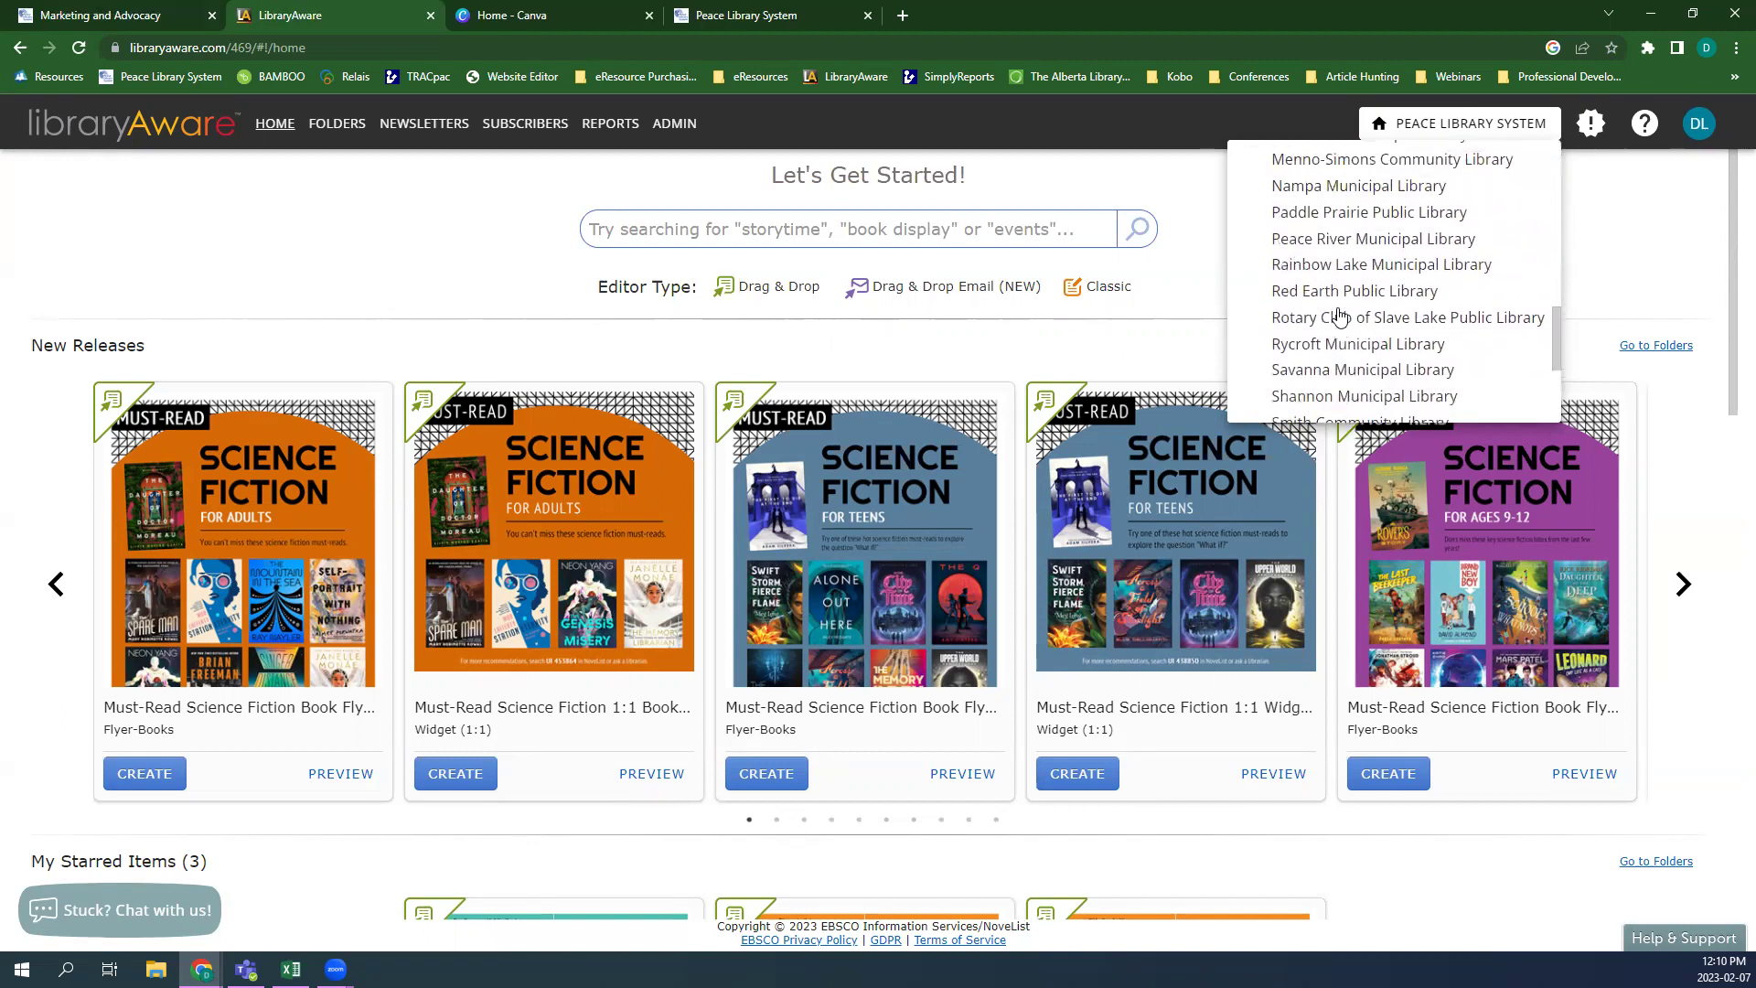
click(1391, 216)
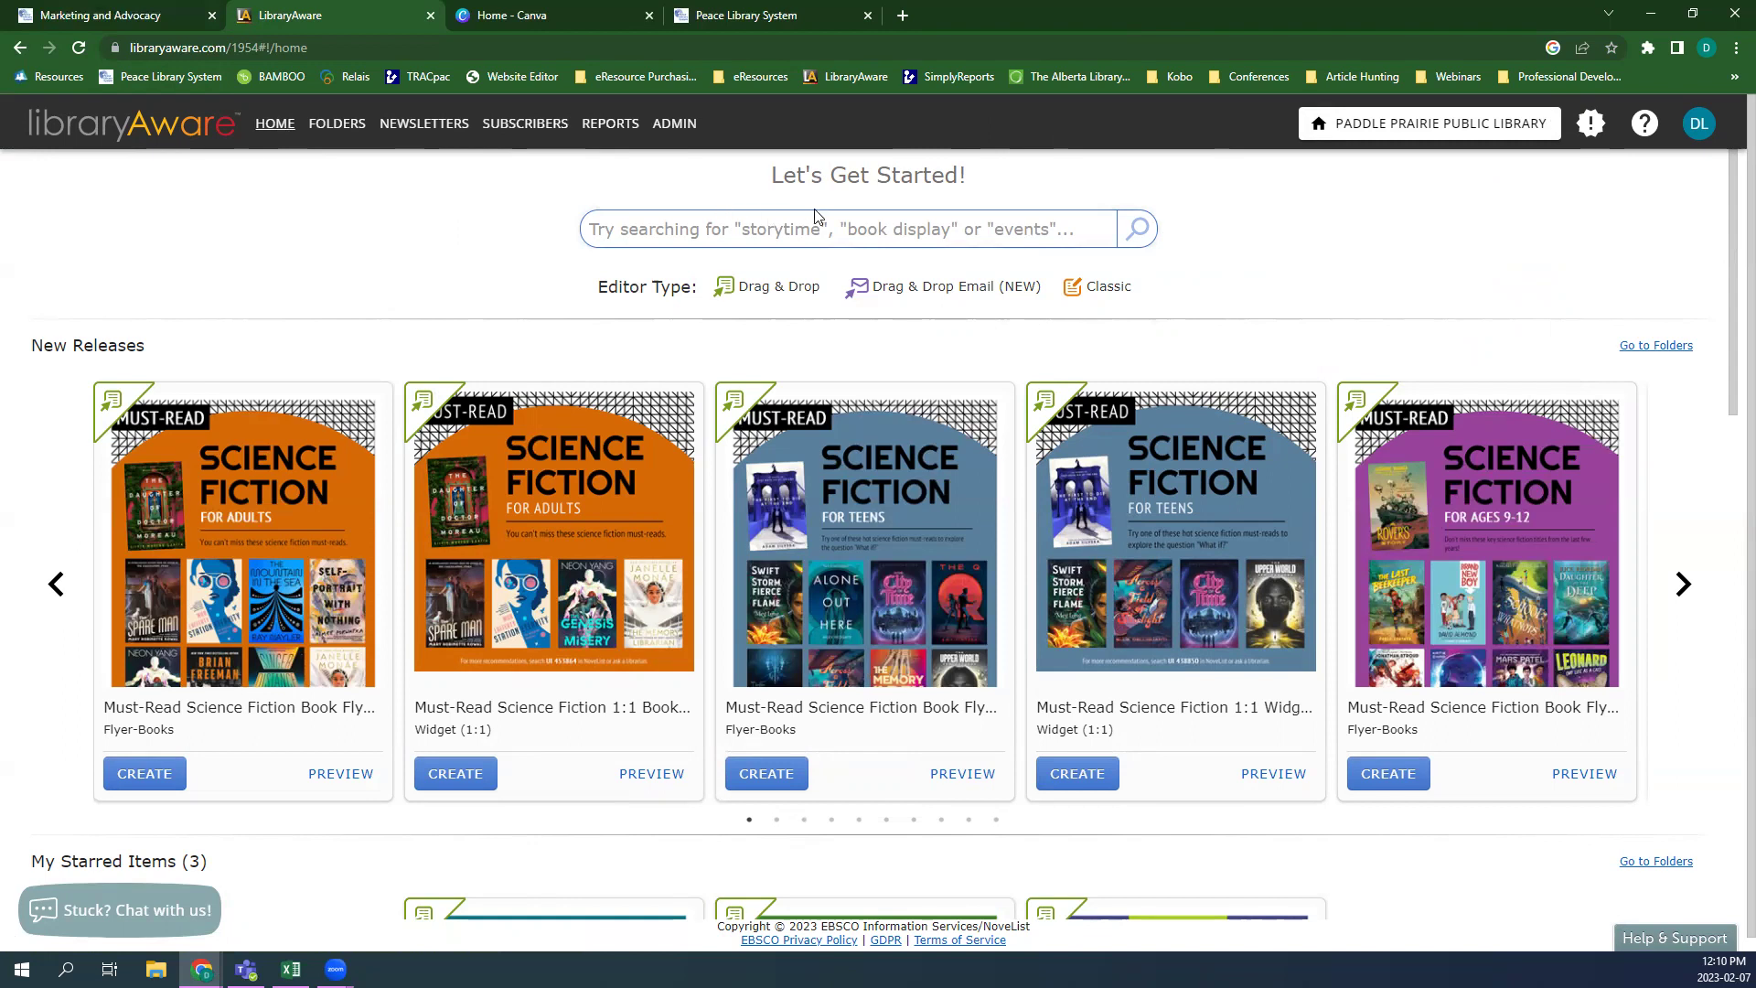
- Look over the home page sections New Releases, My Starred Items, LibraryAware Staff Picks and Trending Now
scroll(413, 437, down, 2)
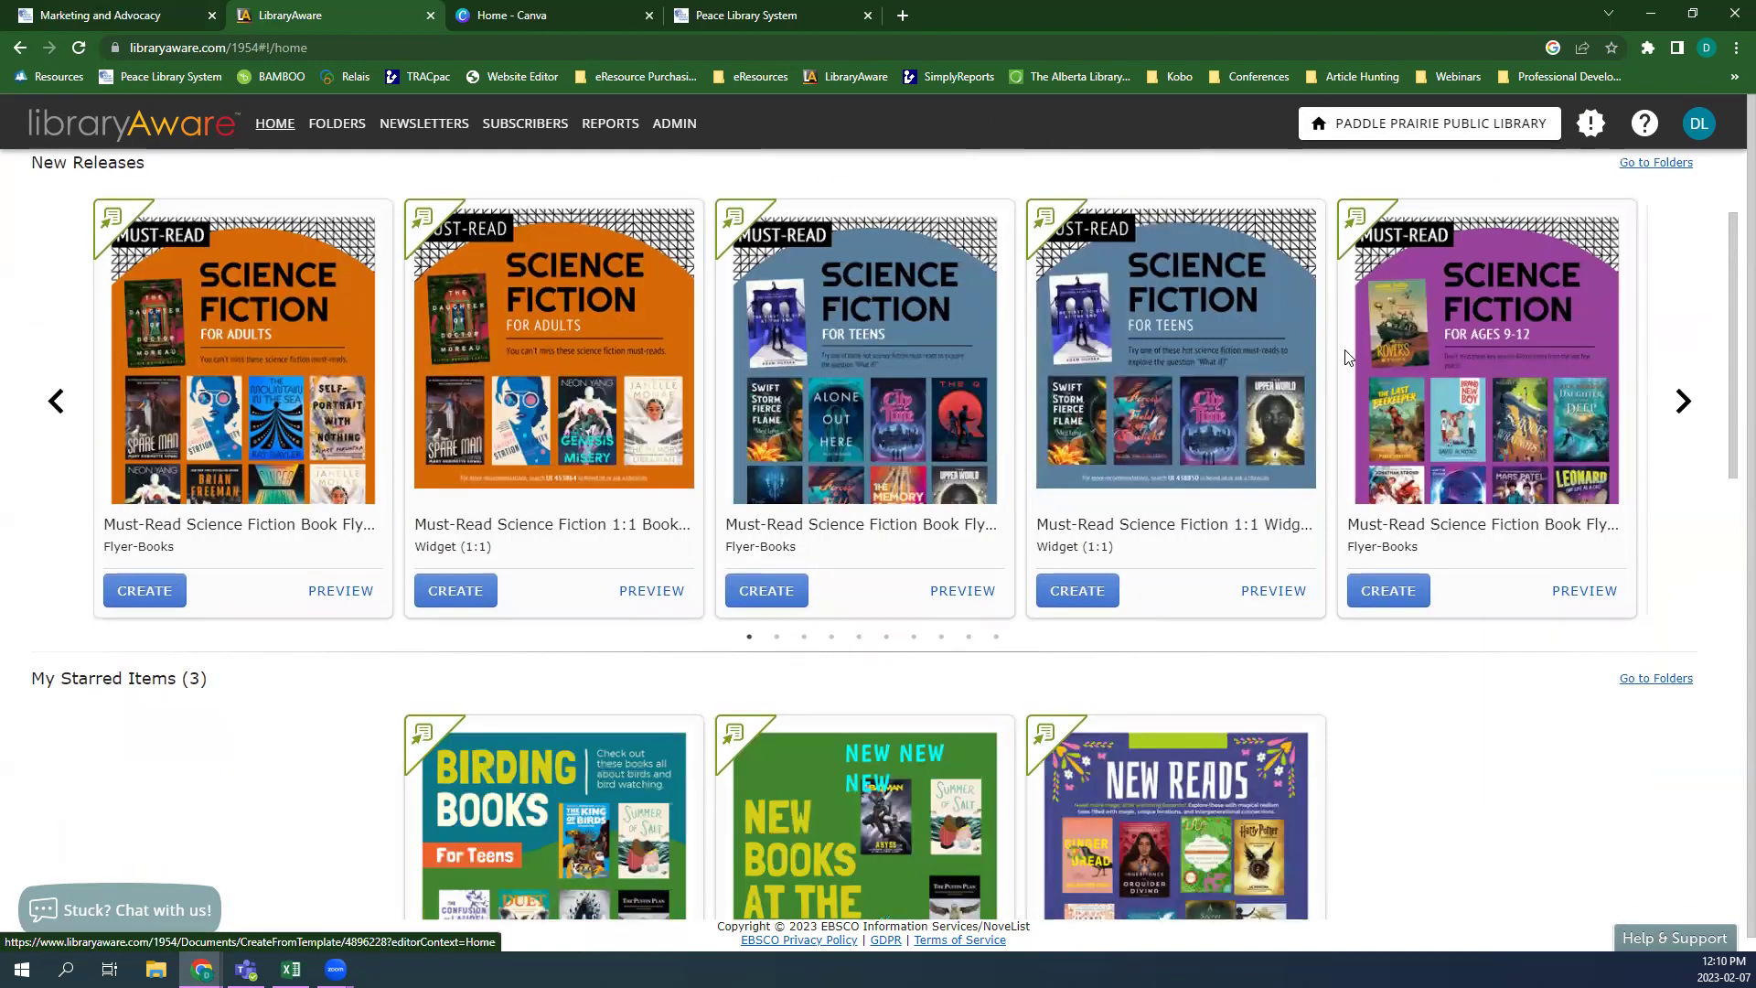
click(1679, 422)
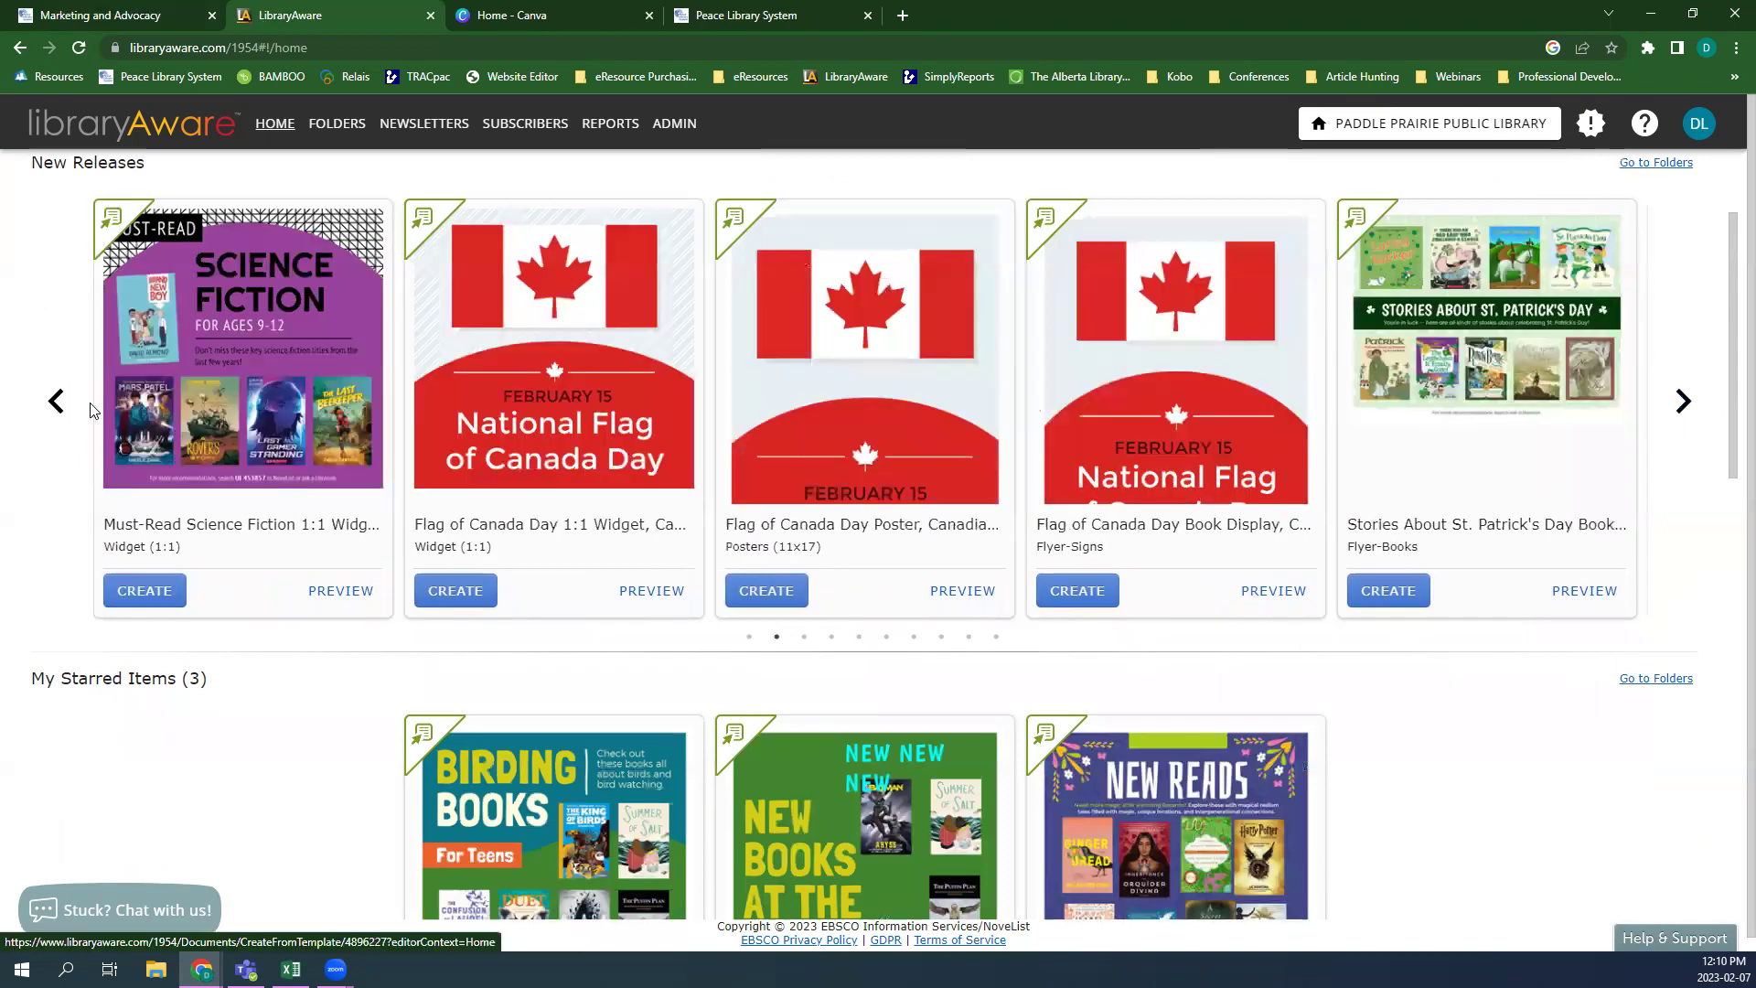
click(56, 401)
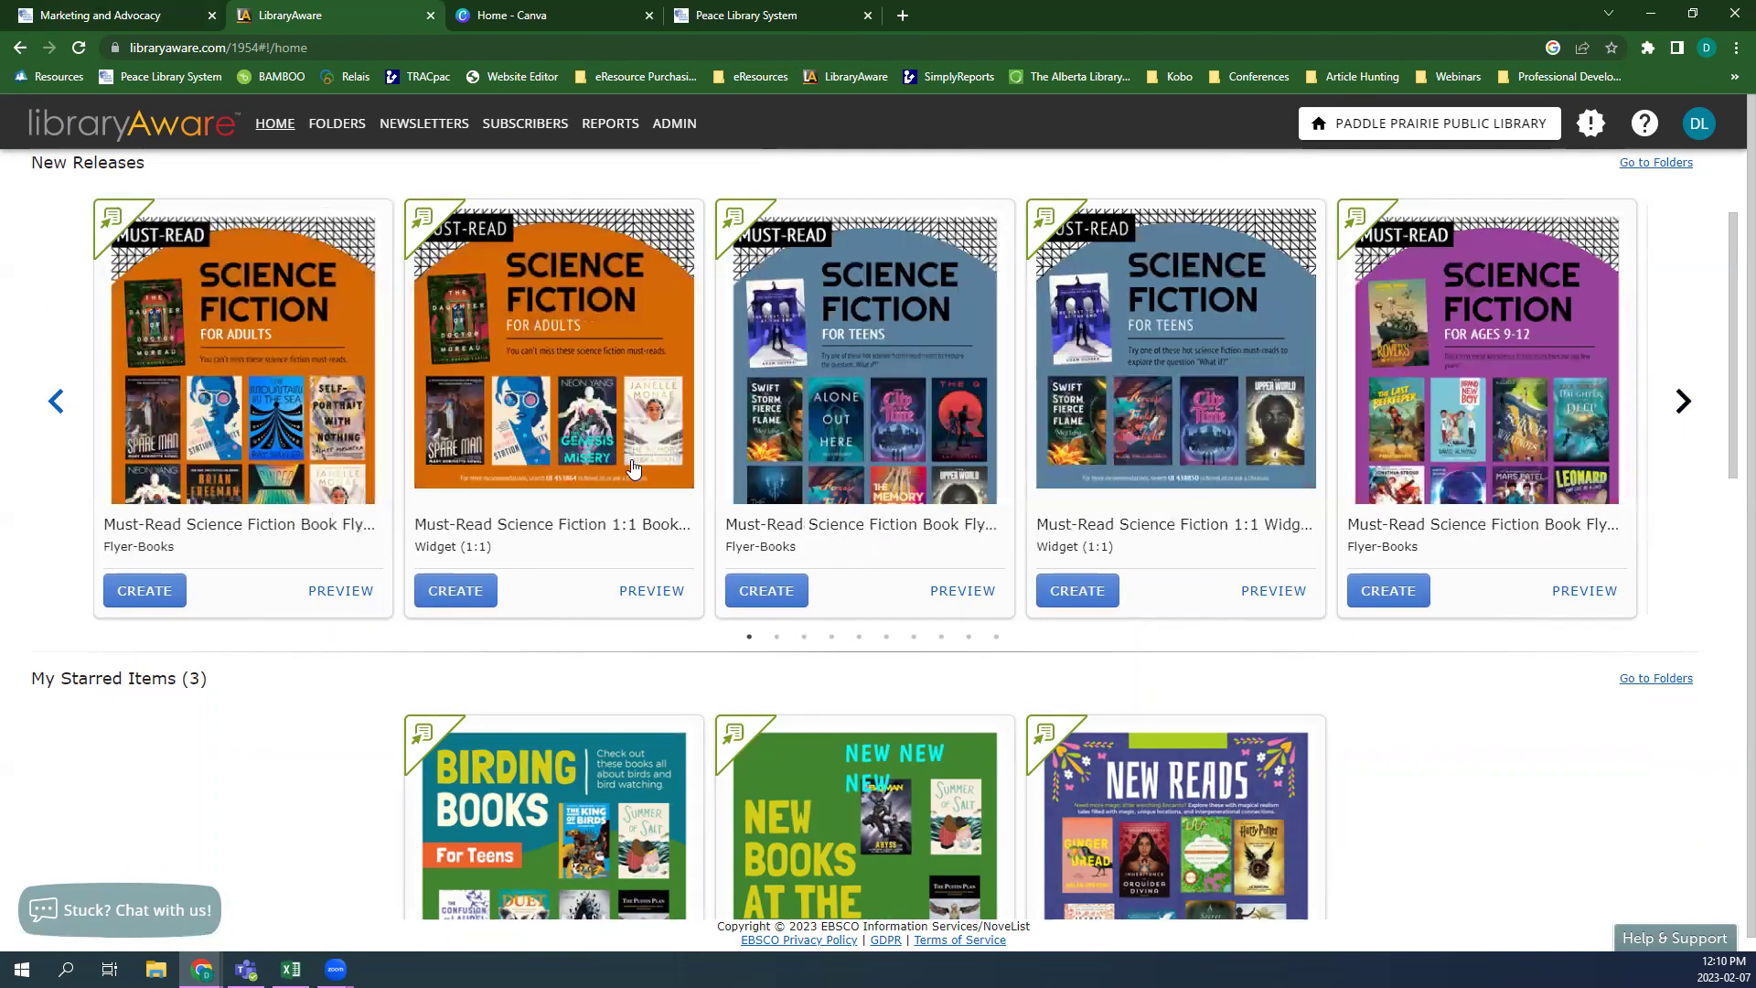
scroll(686, 772, down, 4)
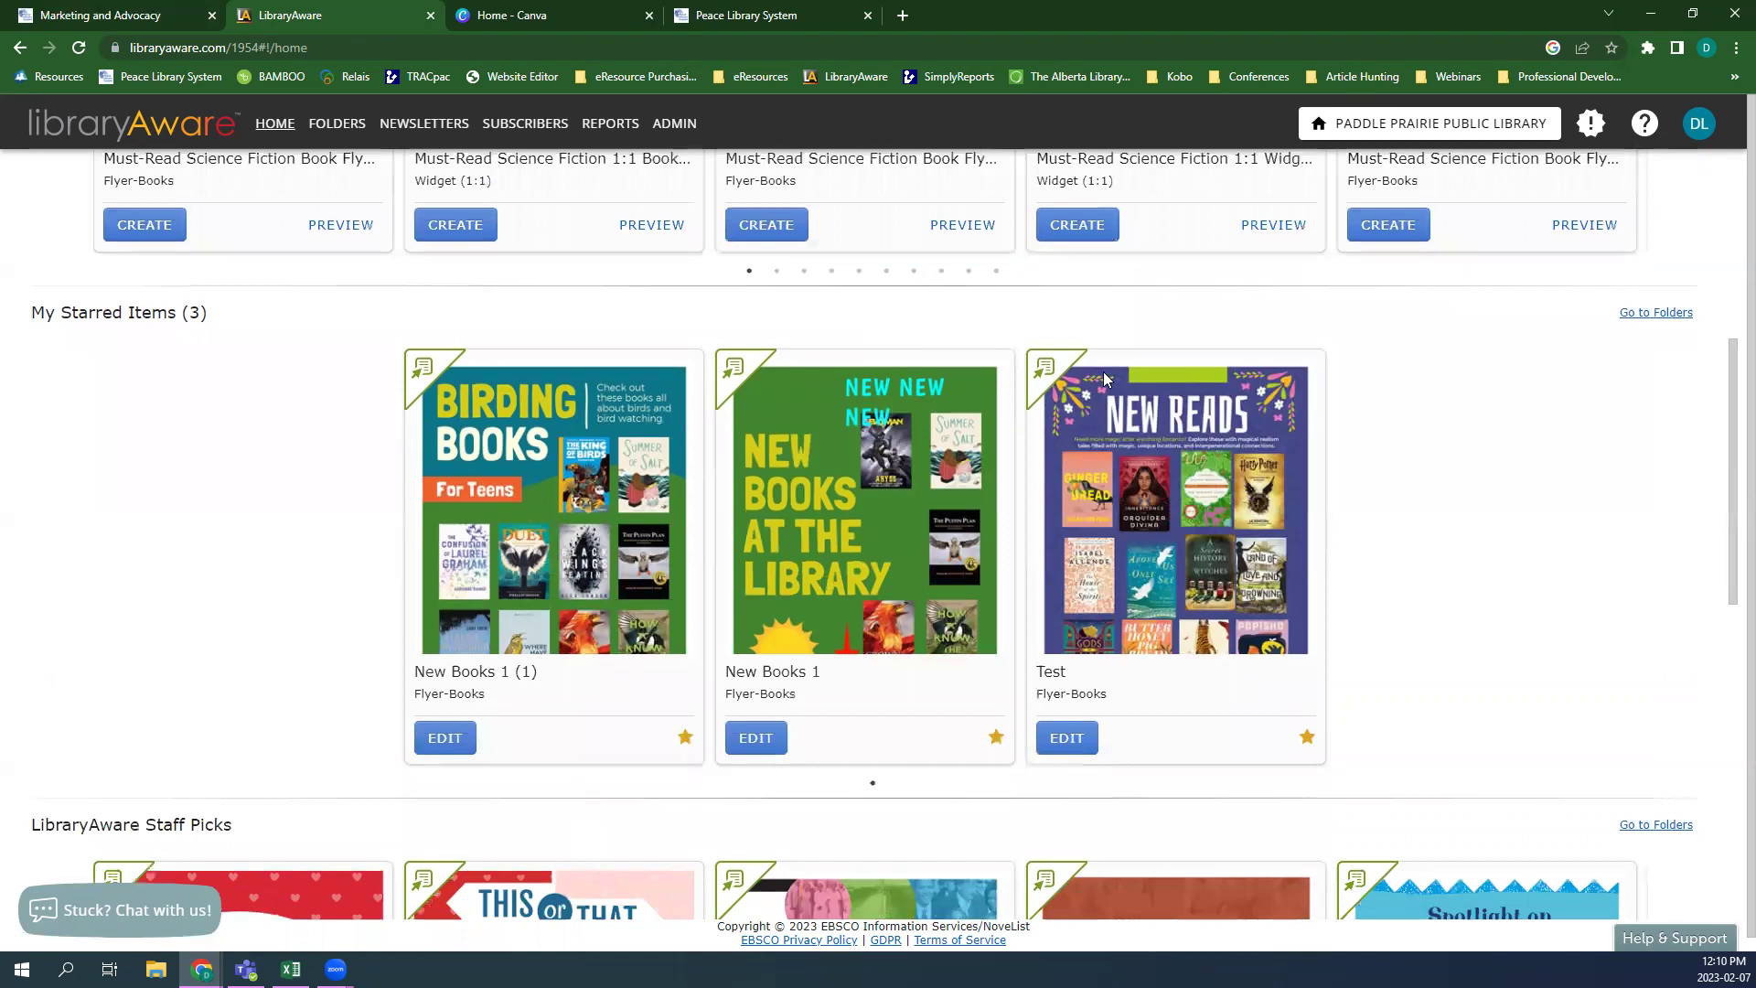
scroll(893, 348, down, 2)
scroll(765, 400, up, 2)
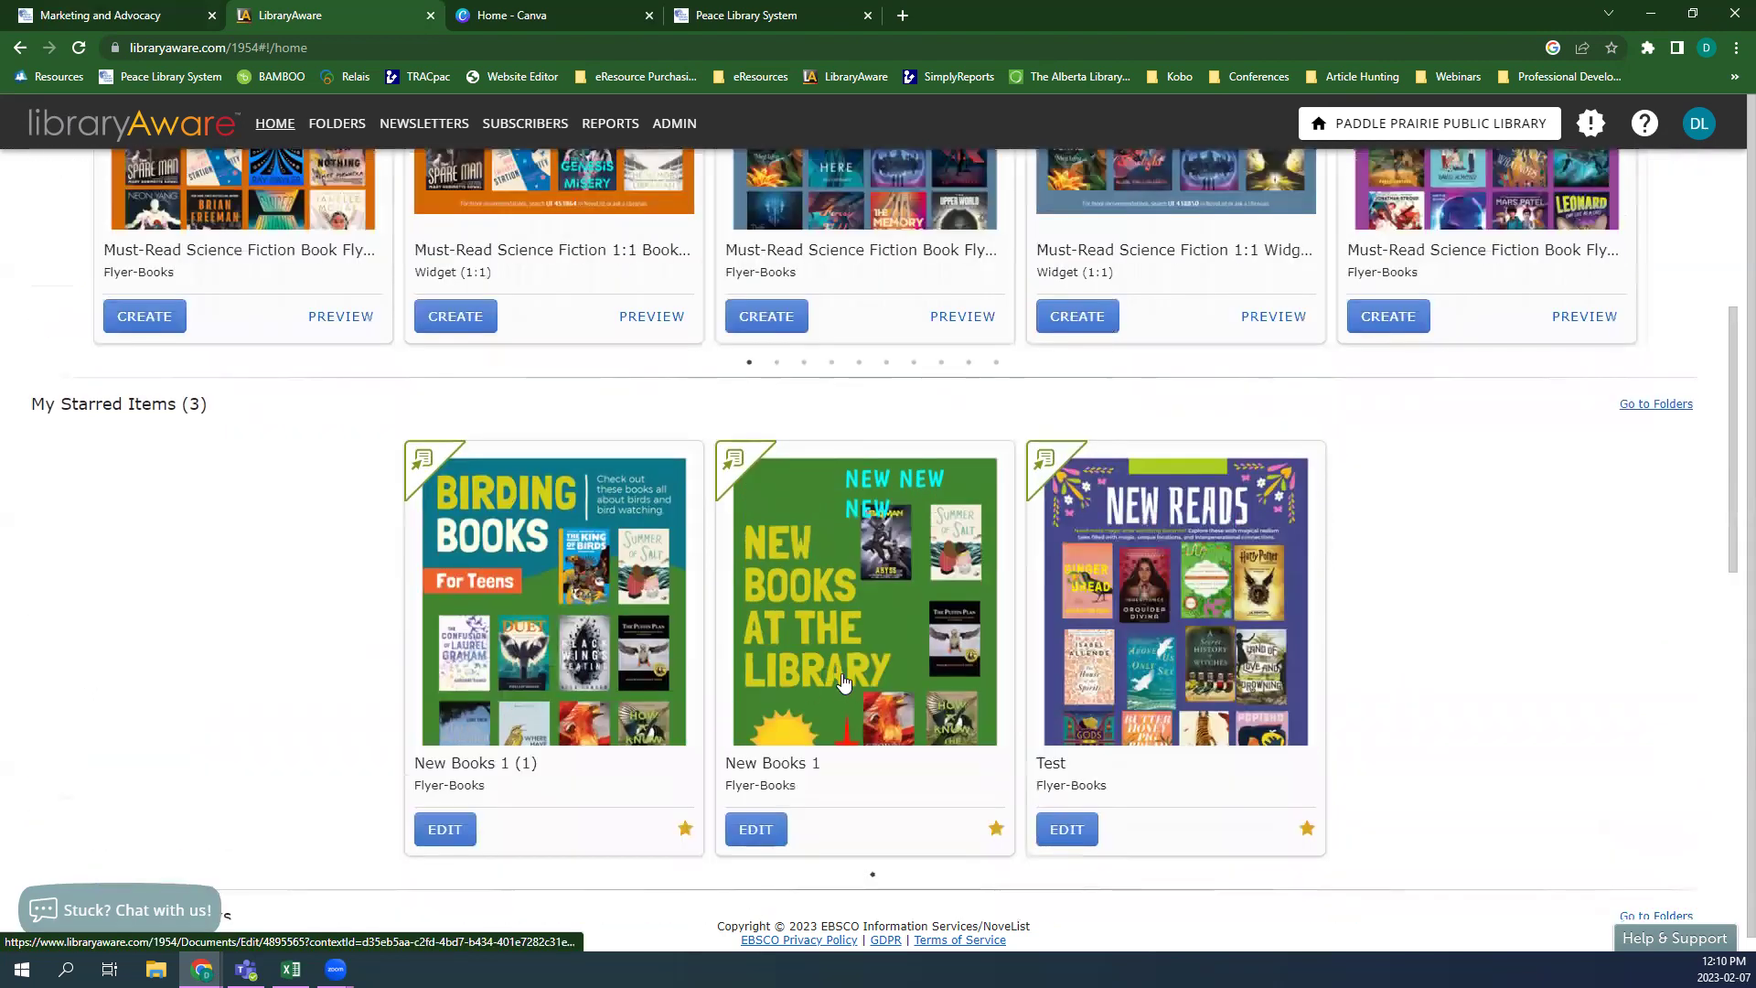
scroll(1114, 565, down, 4)
scroll(1115, 565, down, 7)
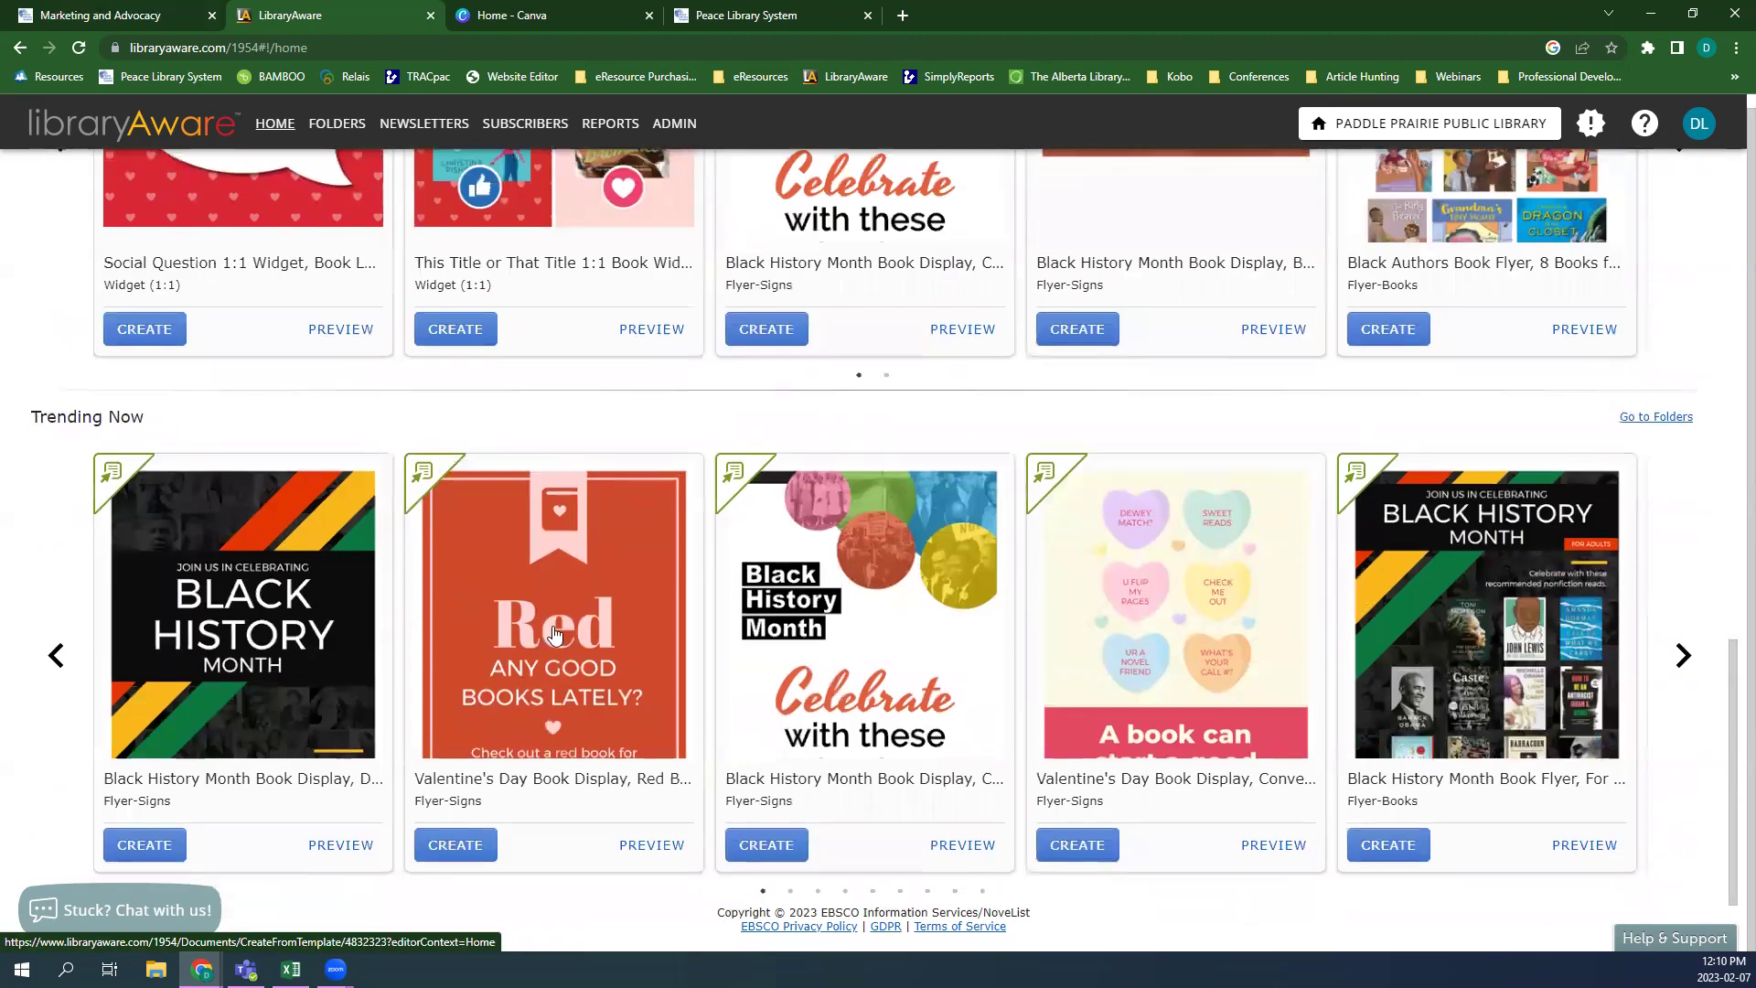
scroll(1180, 761, up, 1)
scroll(1183, 762, up, 15)
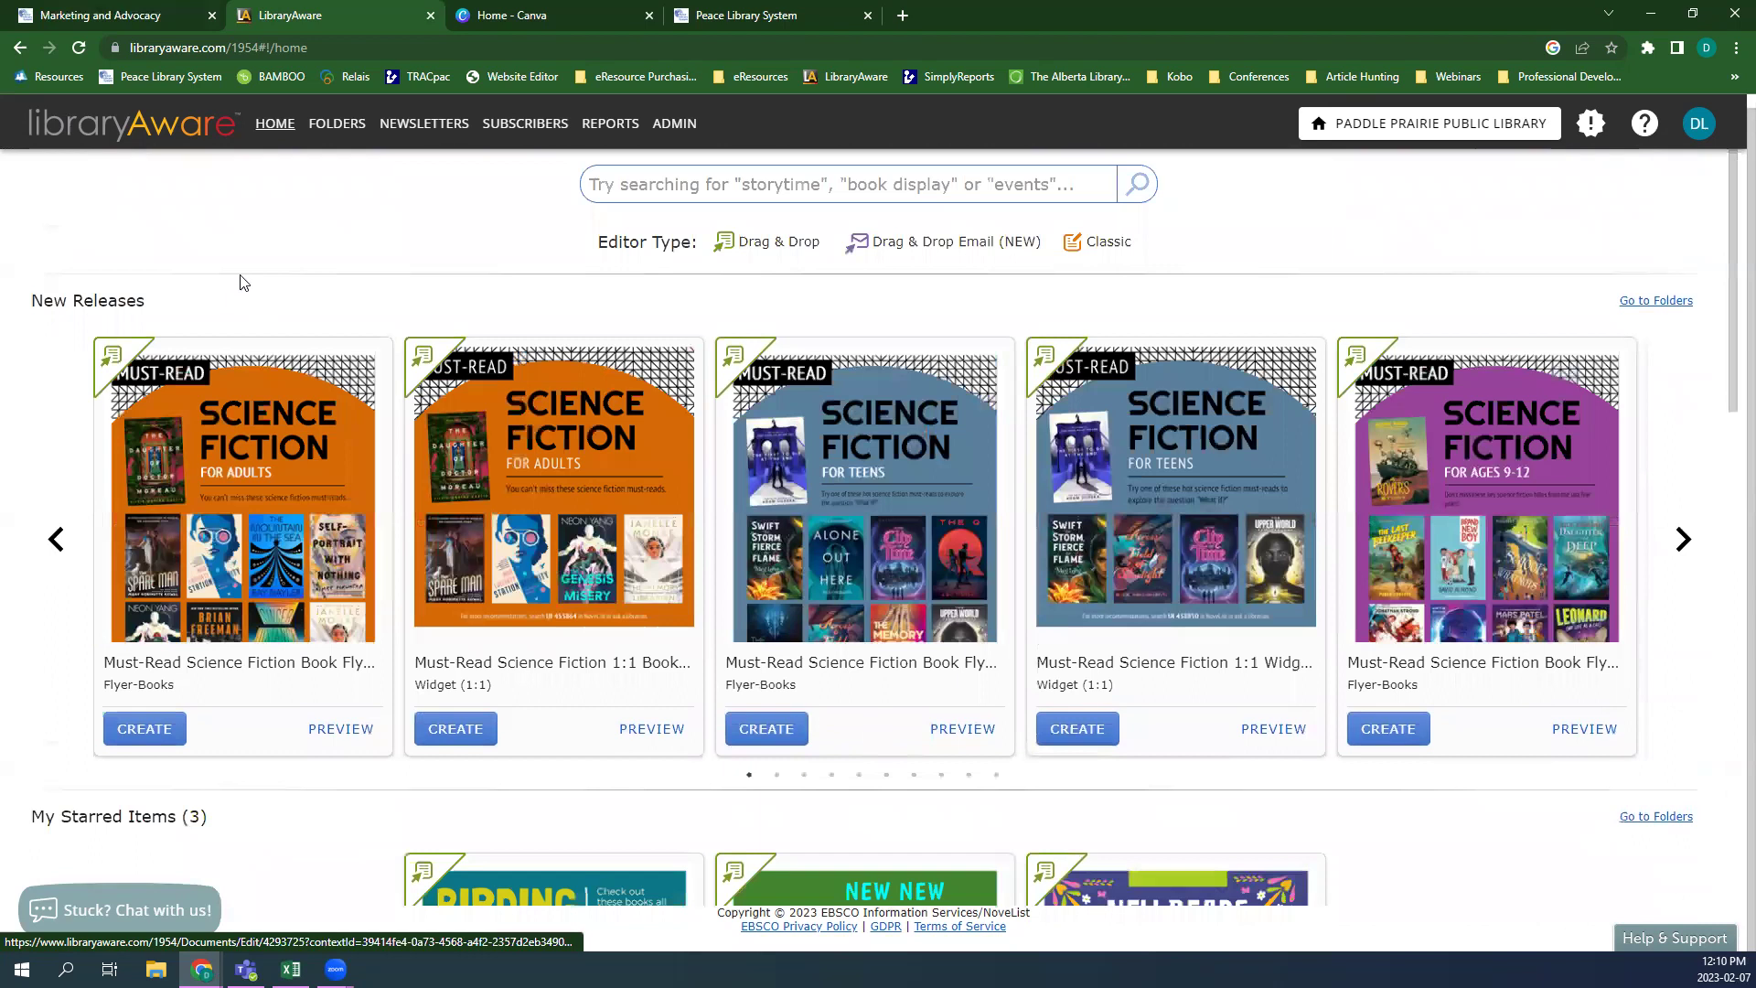
scroll(243, 282, up, 1)
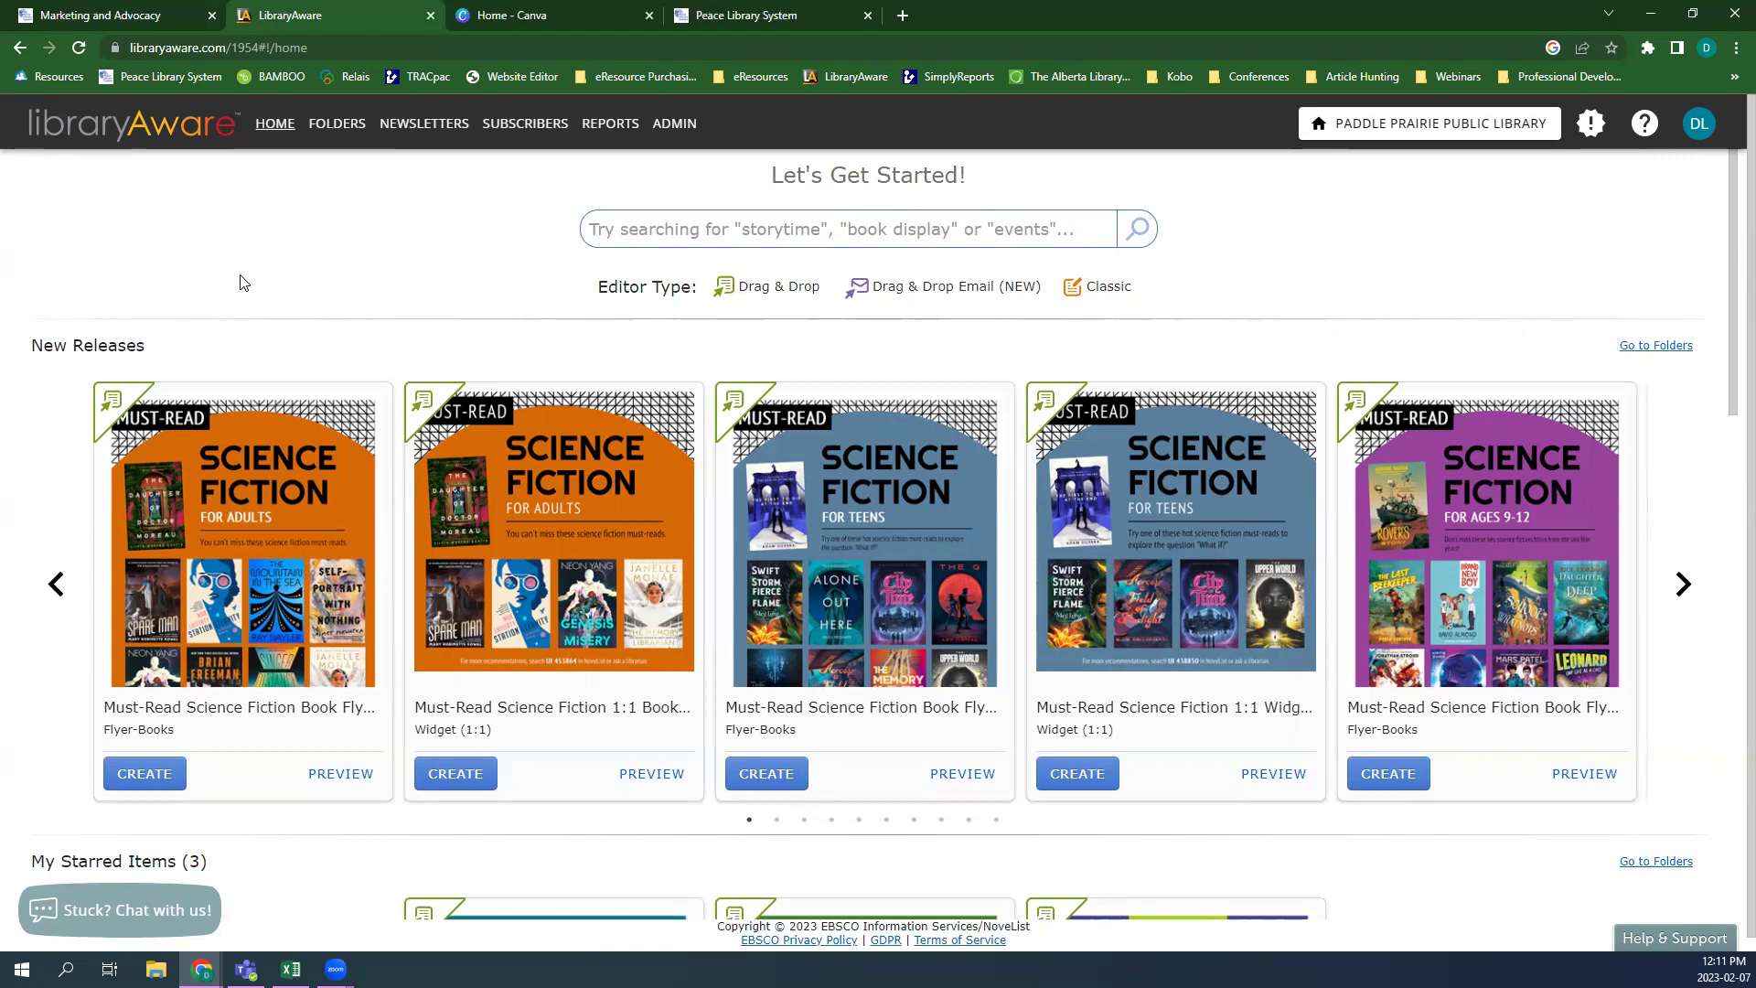
- Browse the New Releases templates as far as the The Last of Us book flyers and return to the first set
click(1681, 606)
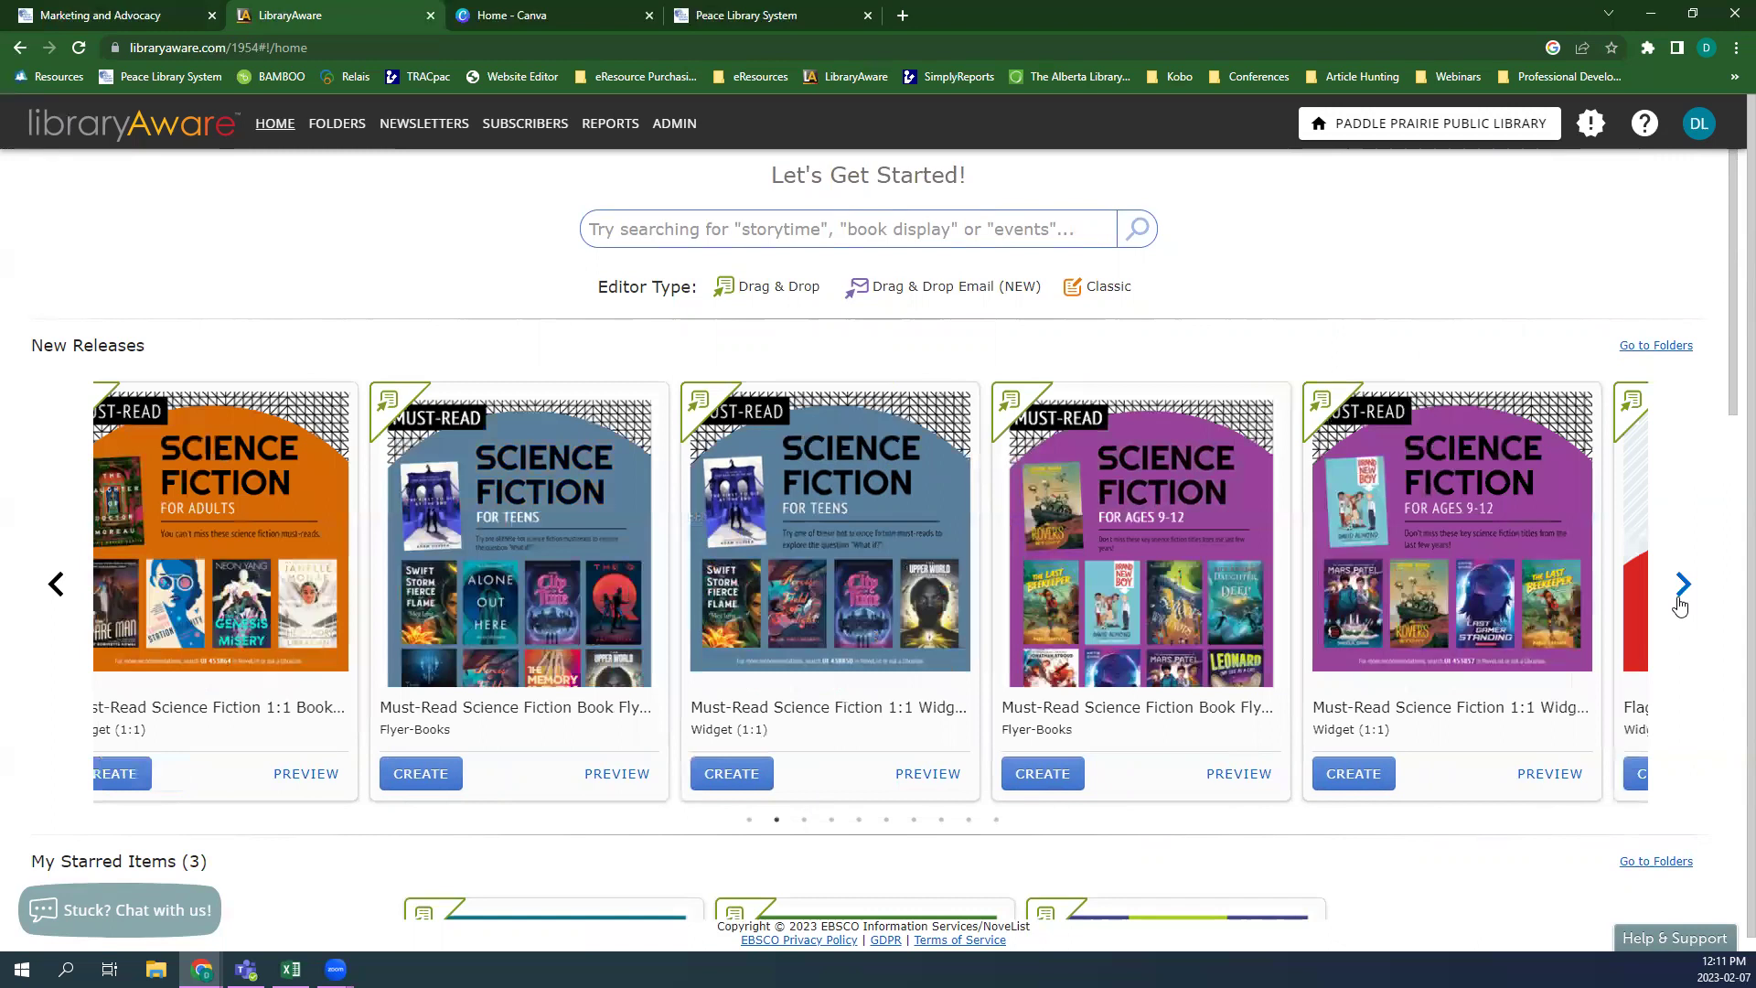
click(1682, 586)
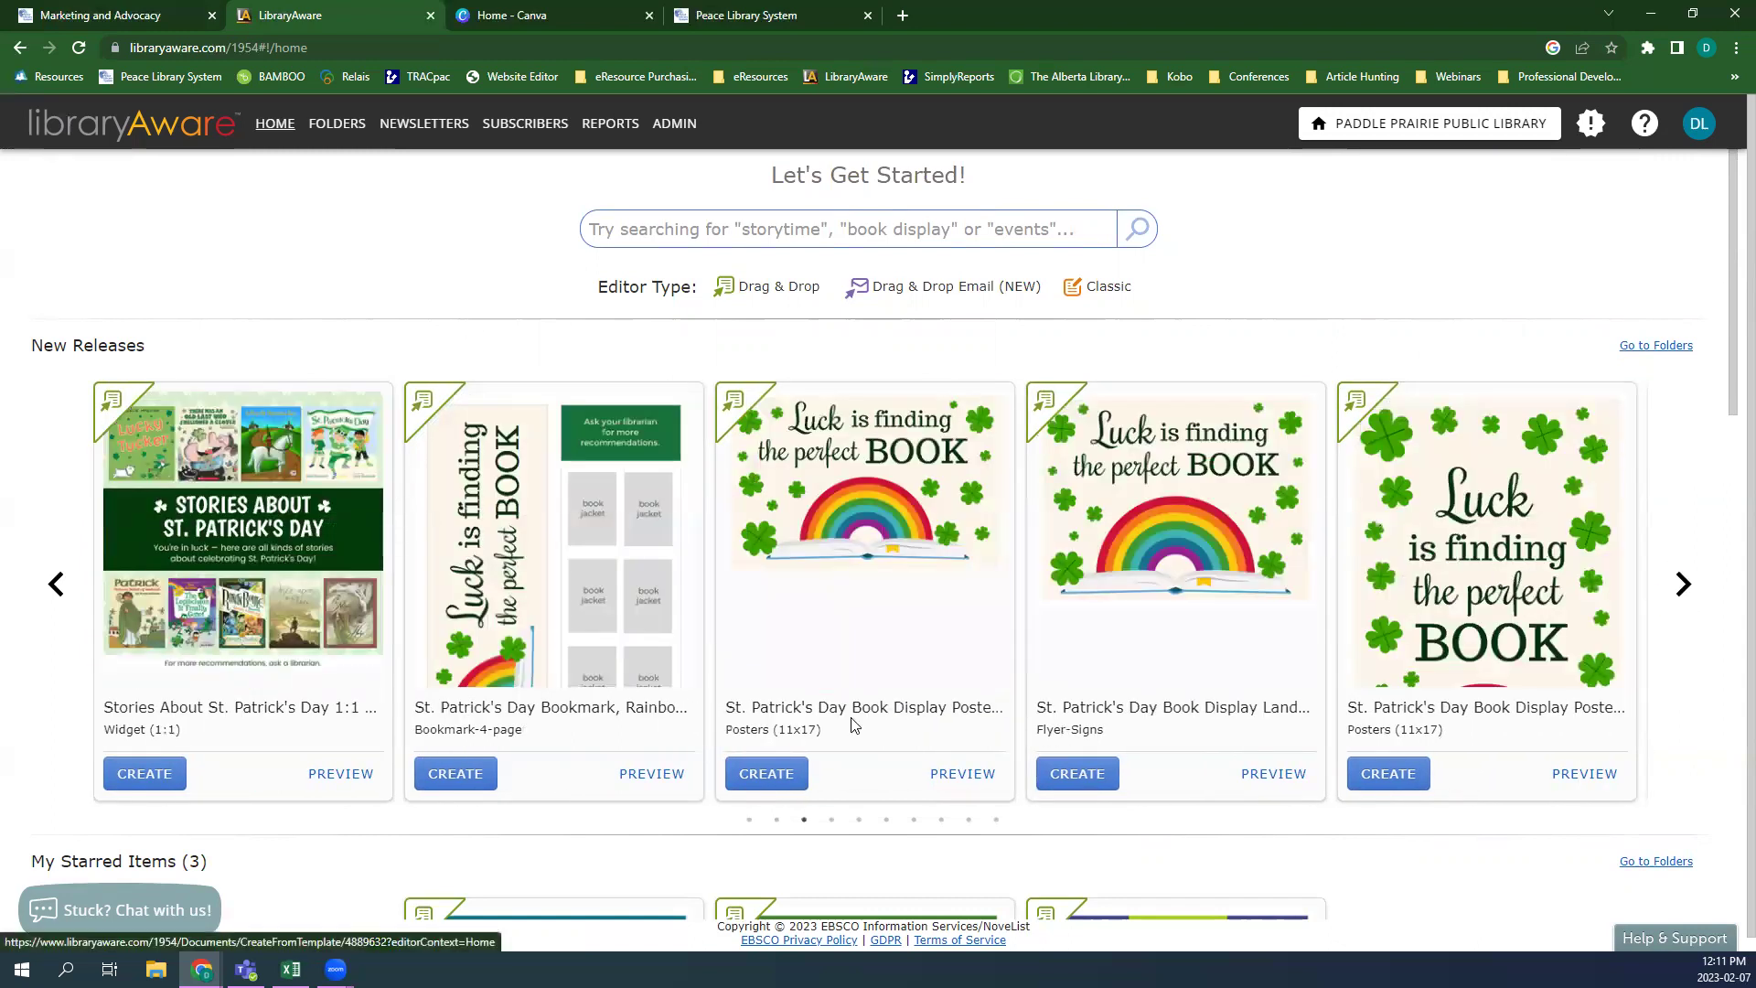
click(1675, 590)
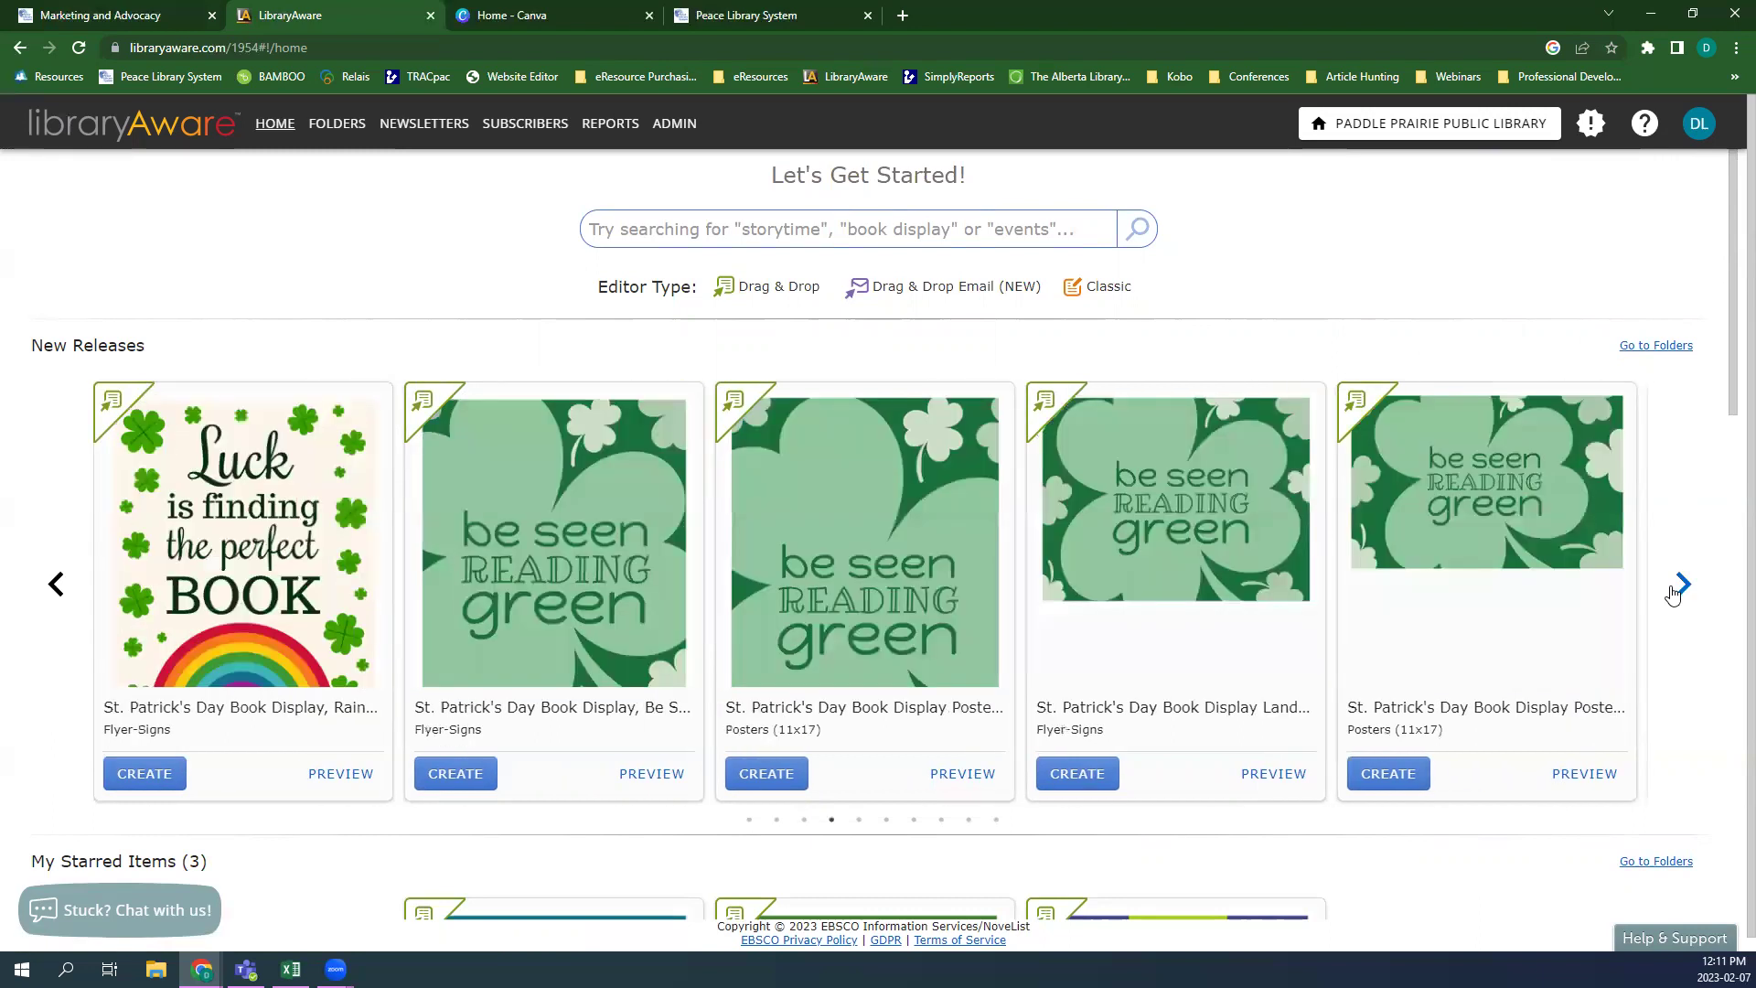
click(1681, 590)
click(1684, 590)
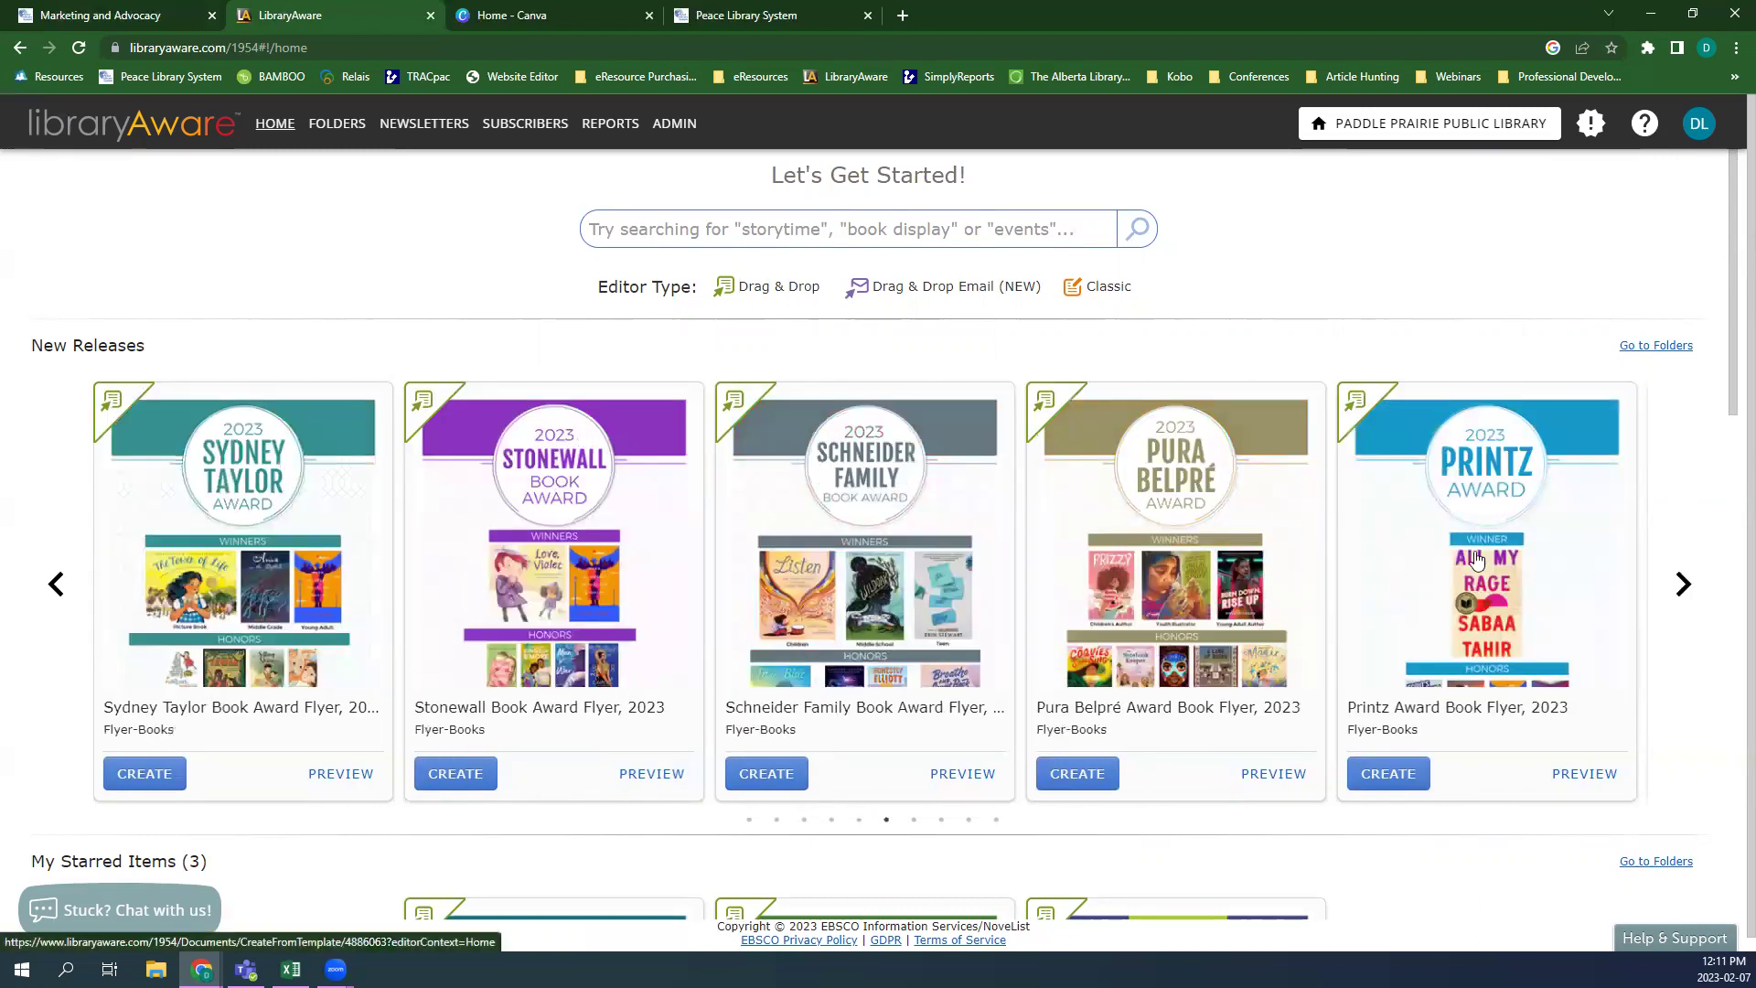
click(1681, 586)
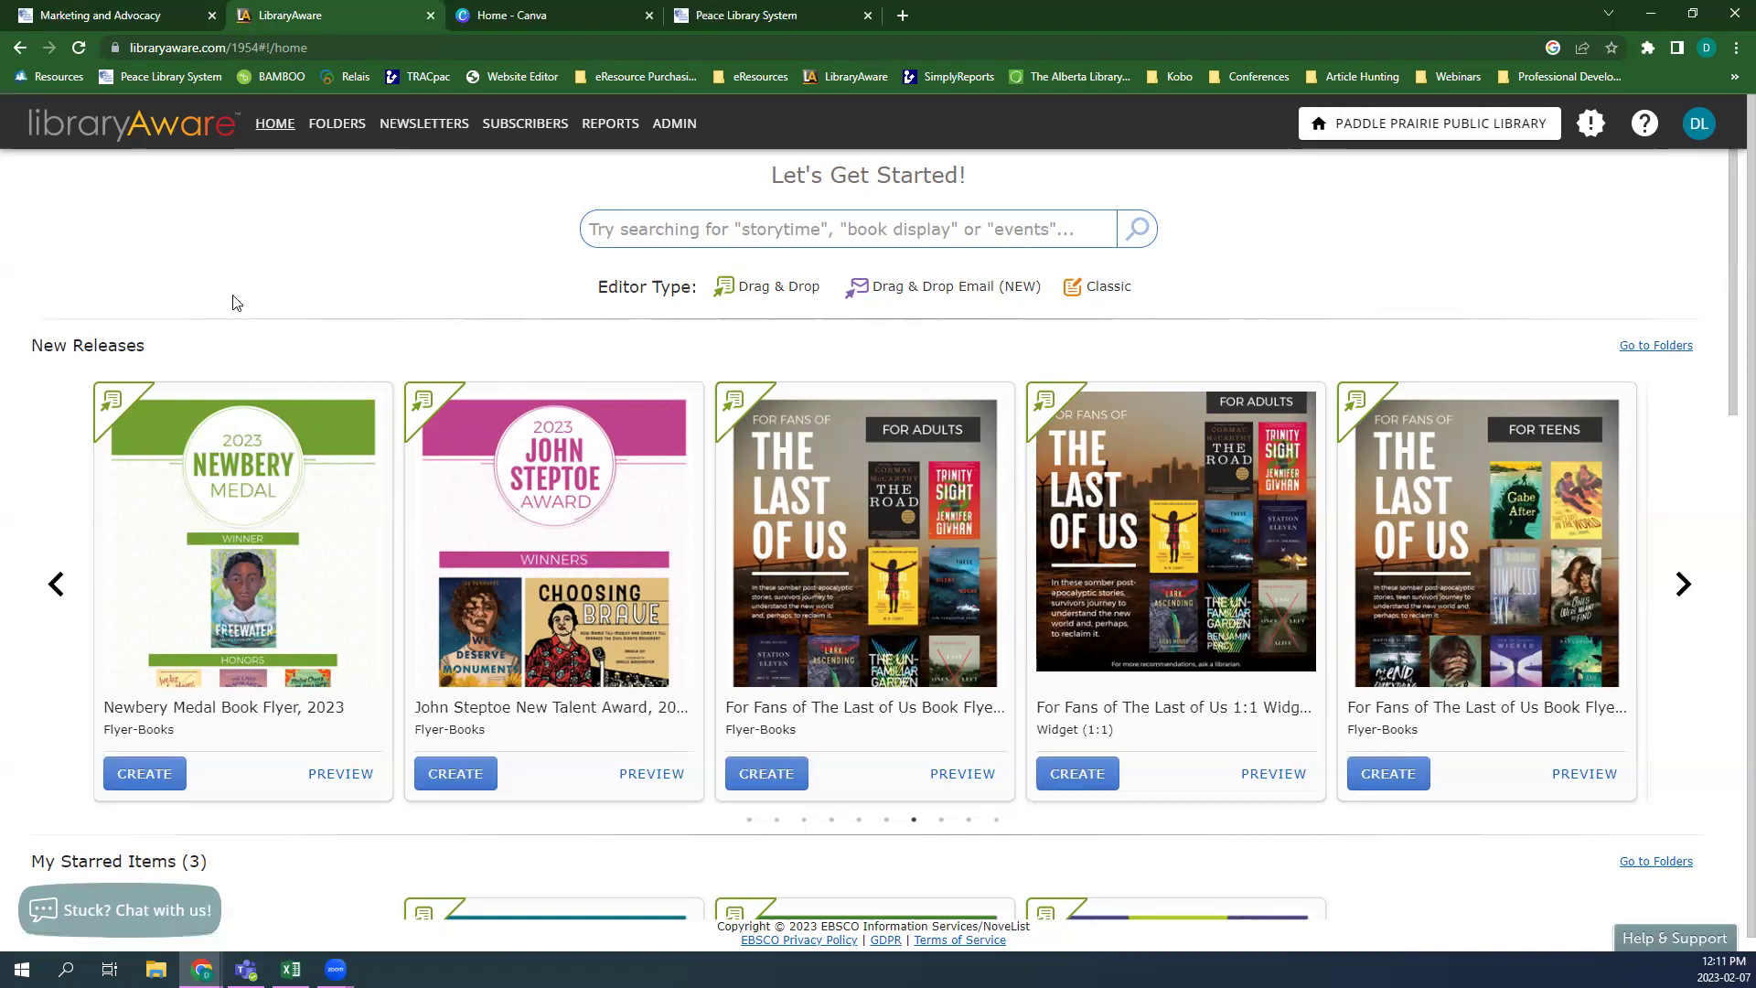
click(56, 585)
click(57, 585)
click(59, 590)
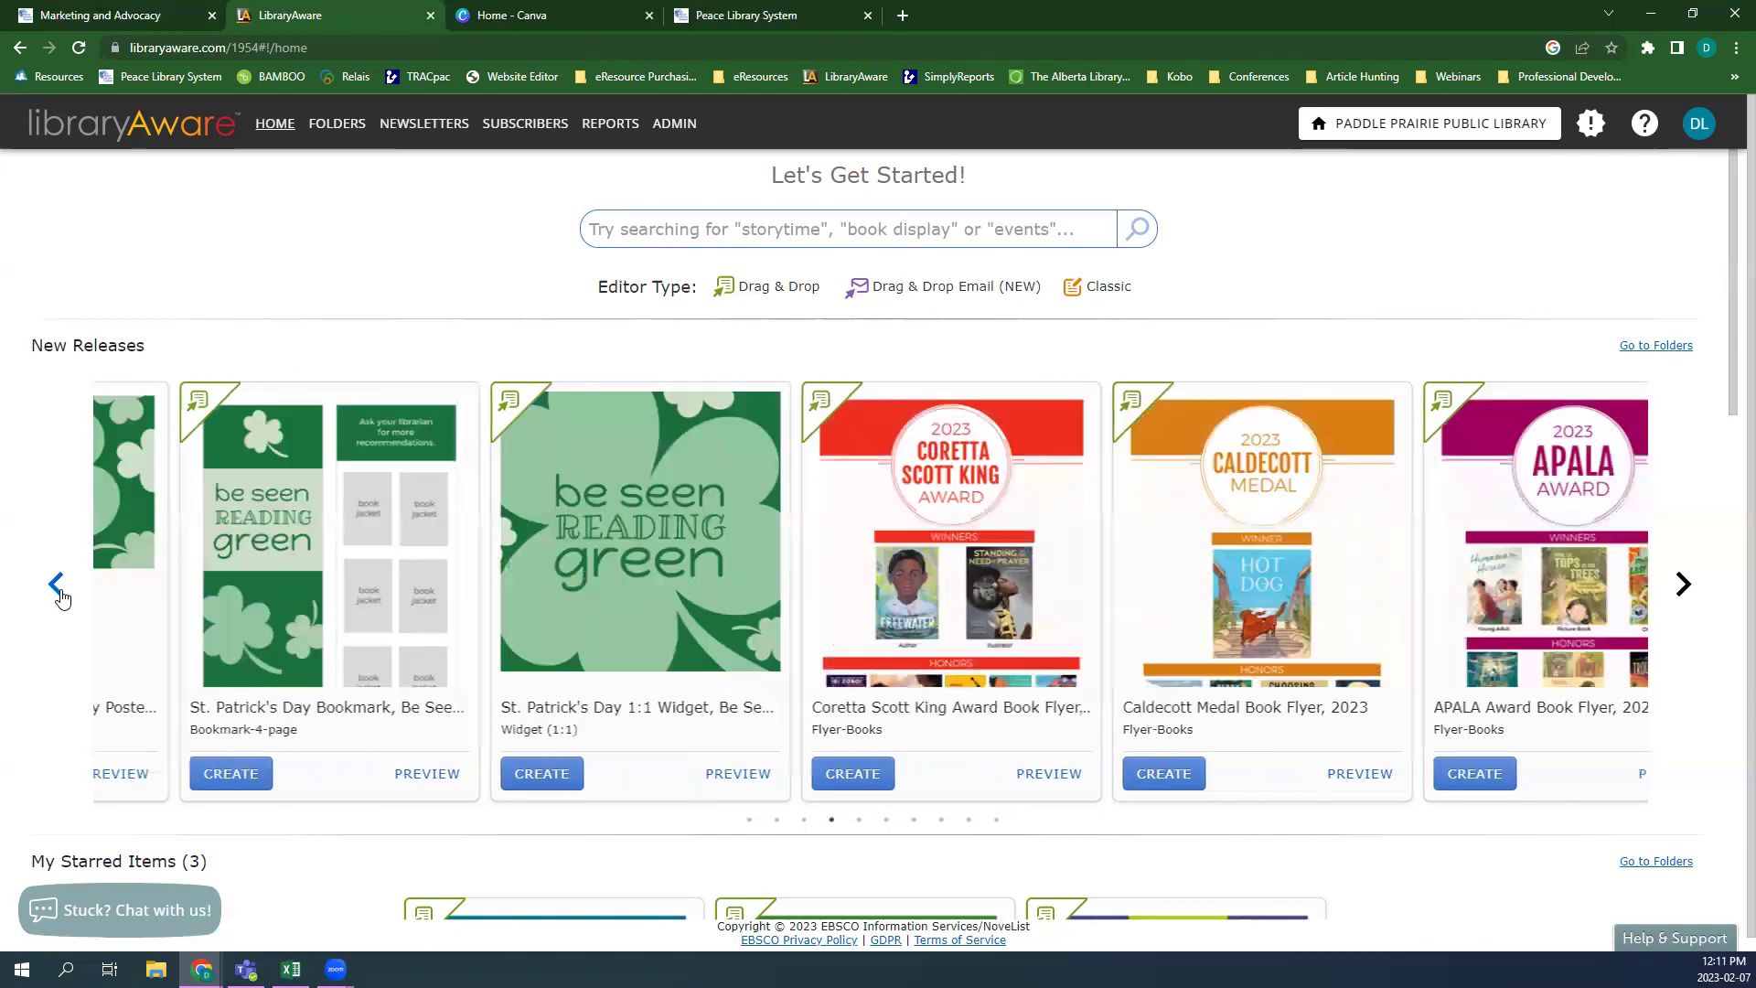
click(57, 590)
click(58, 590)
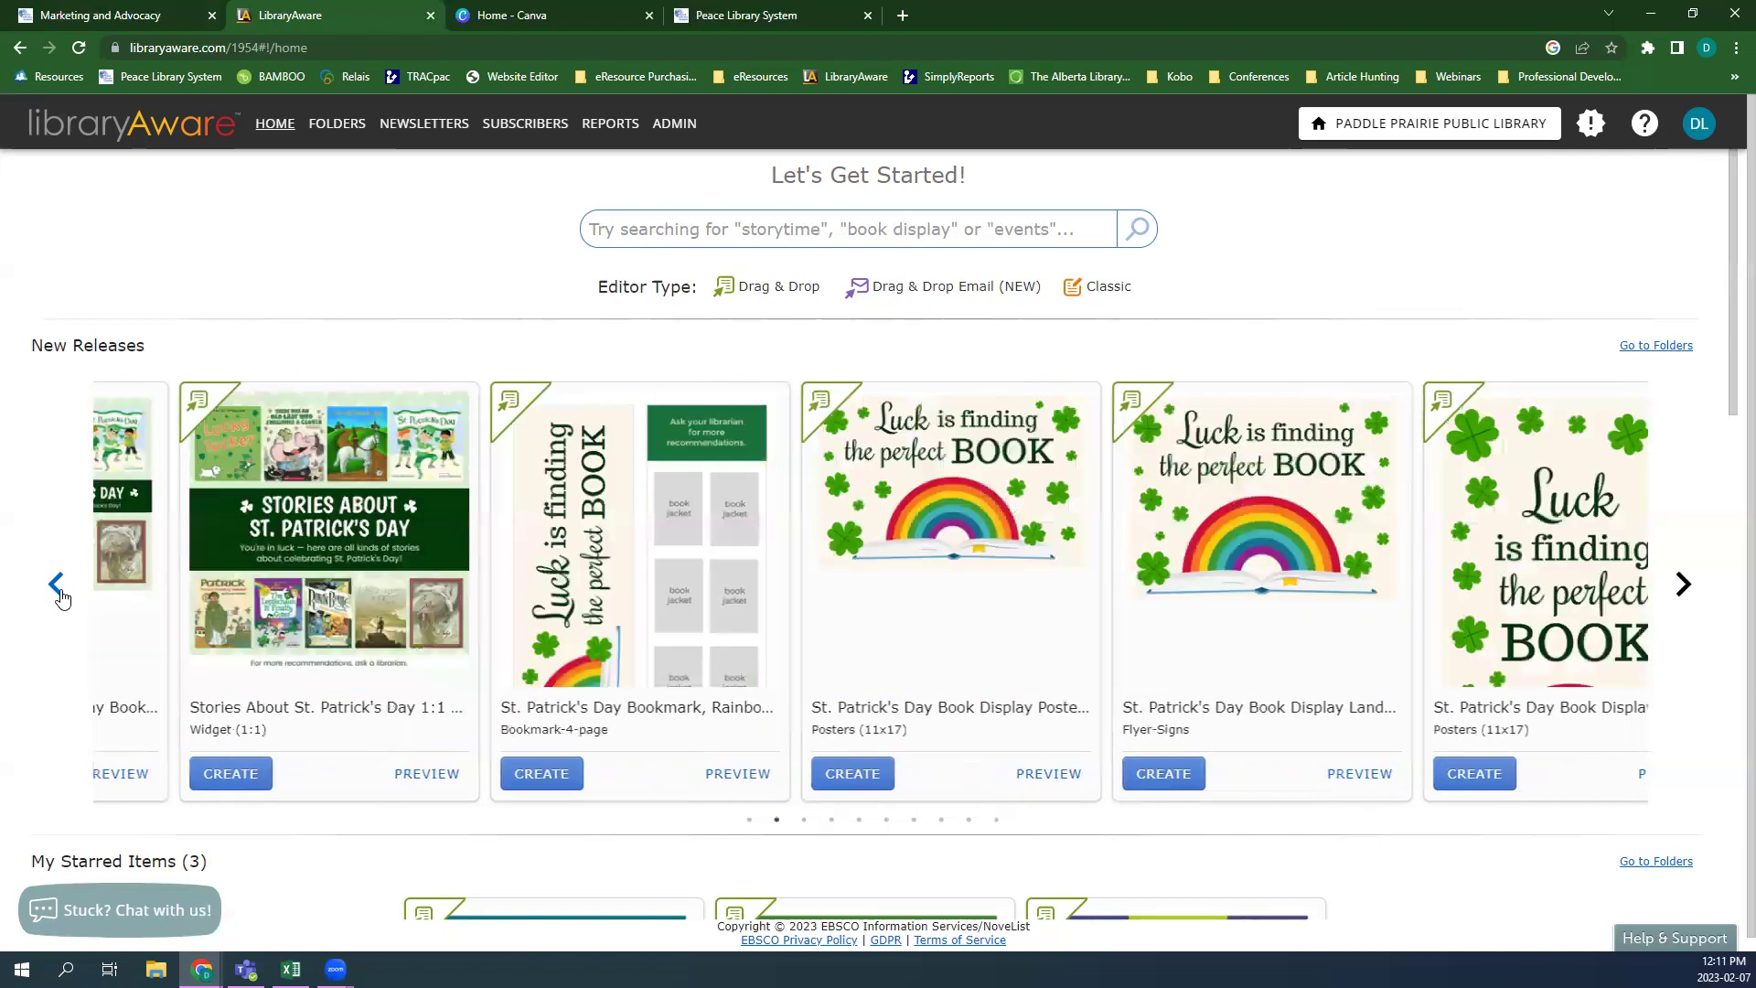
click(58, 592)
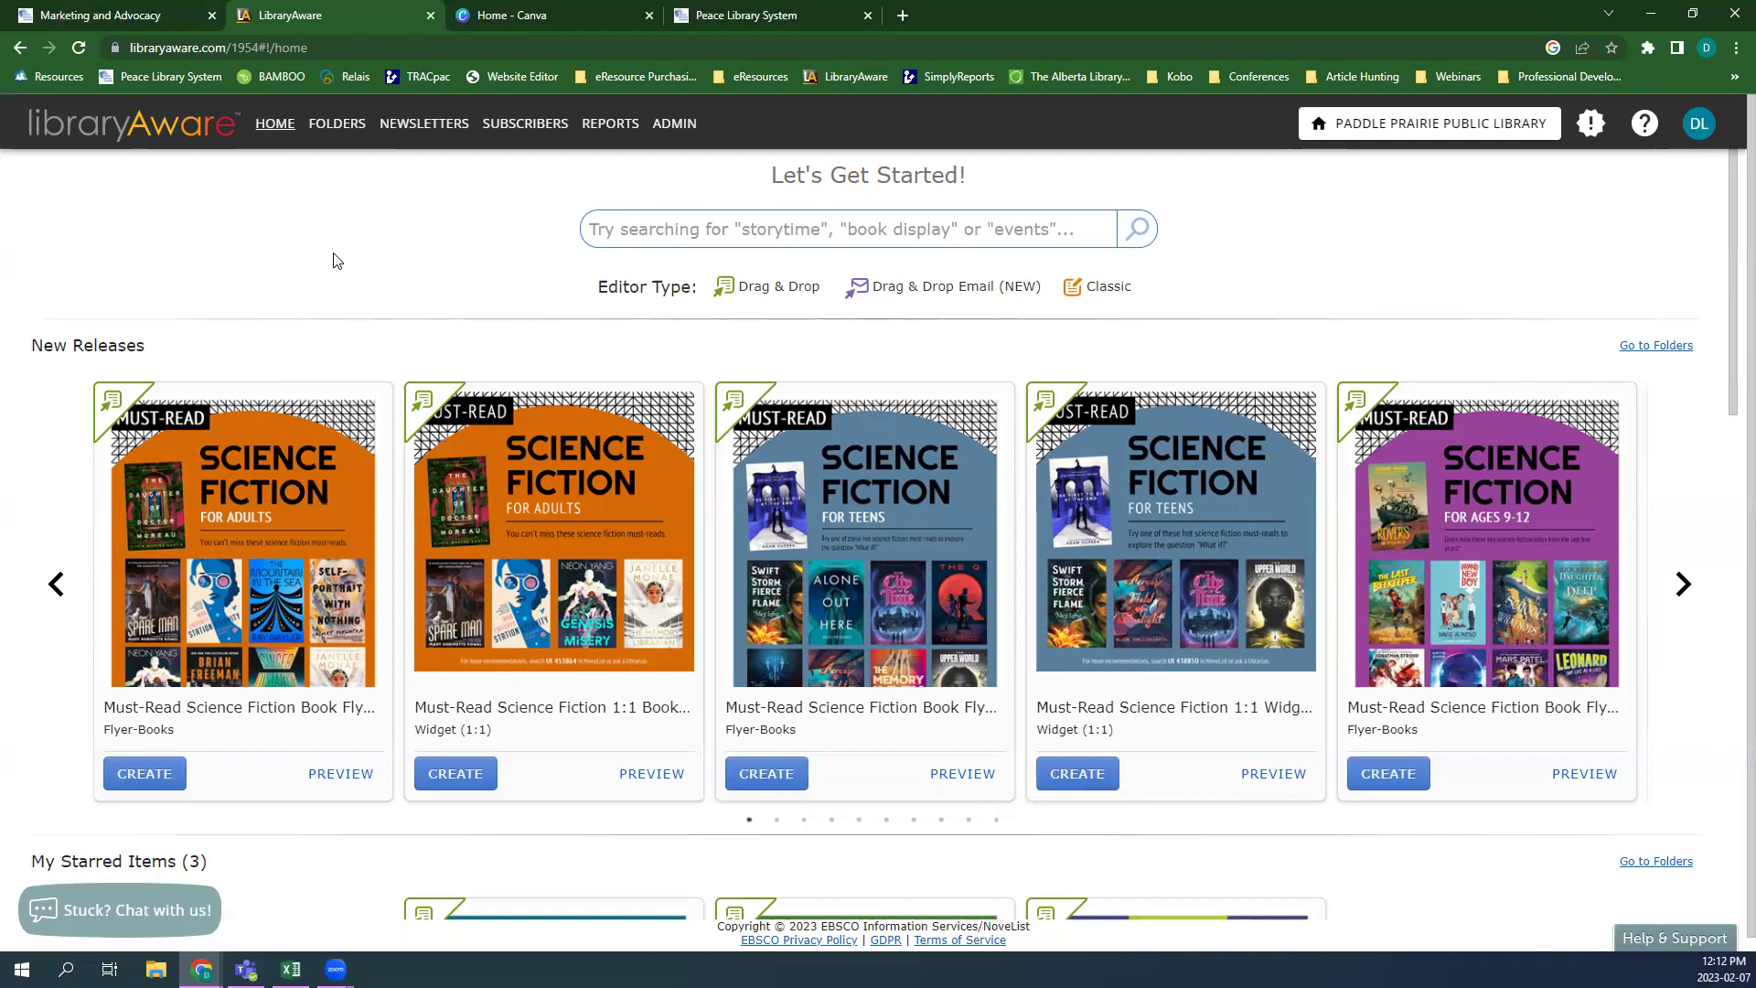
- View the contents of the Promotional Material folder and return to the All Folders list
click(339, 124)
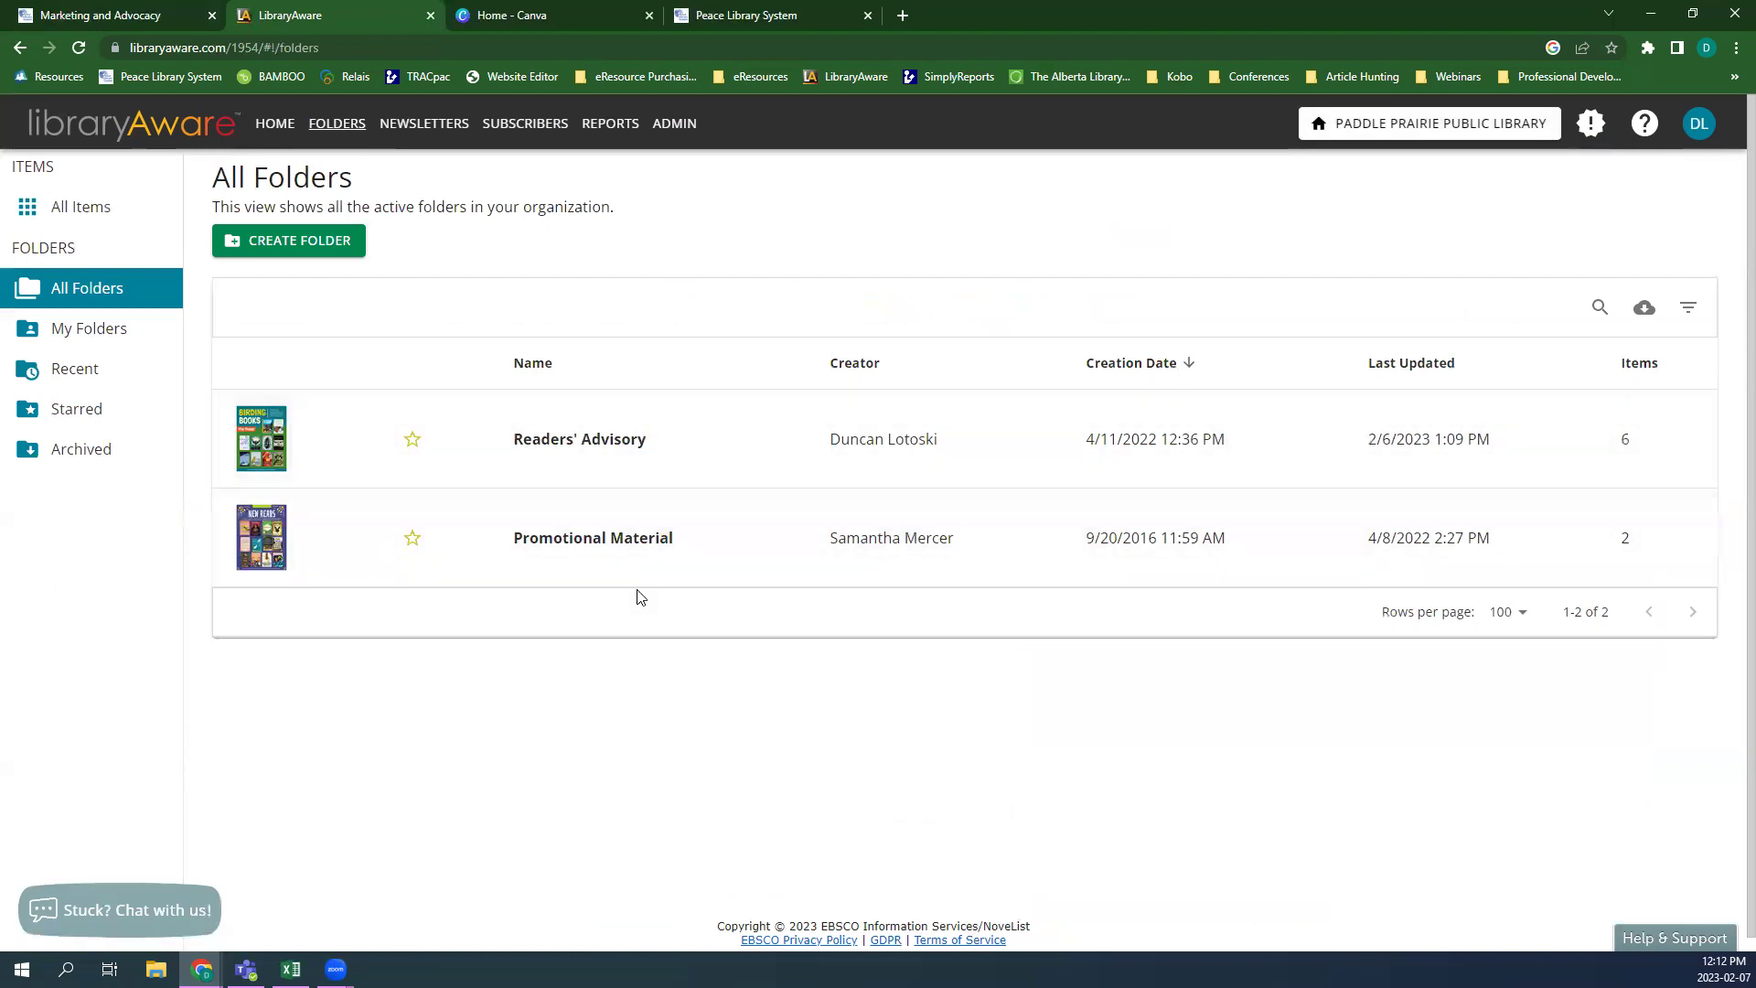
click(655, 547)
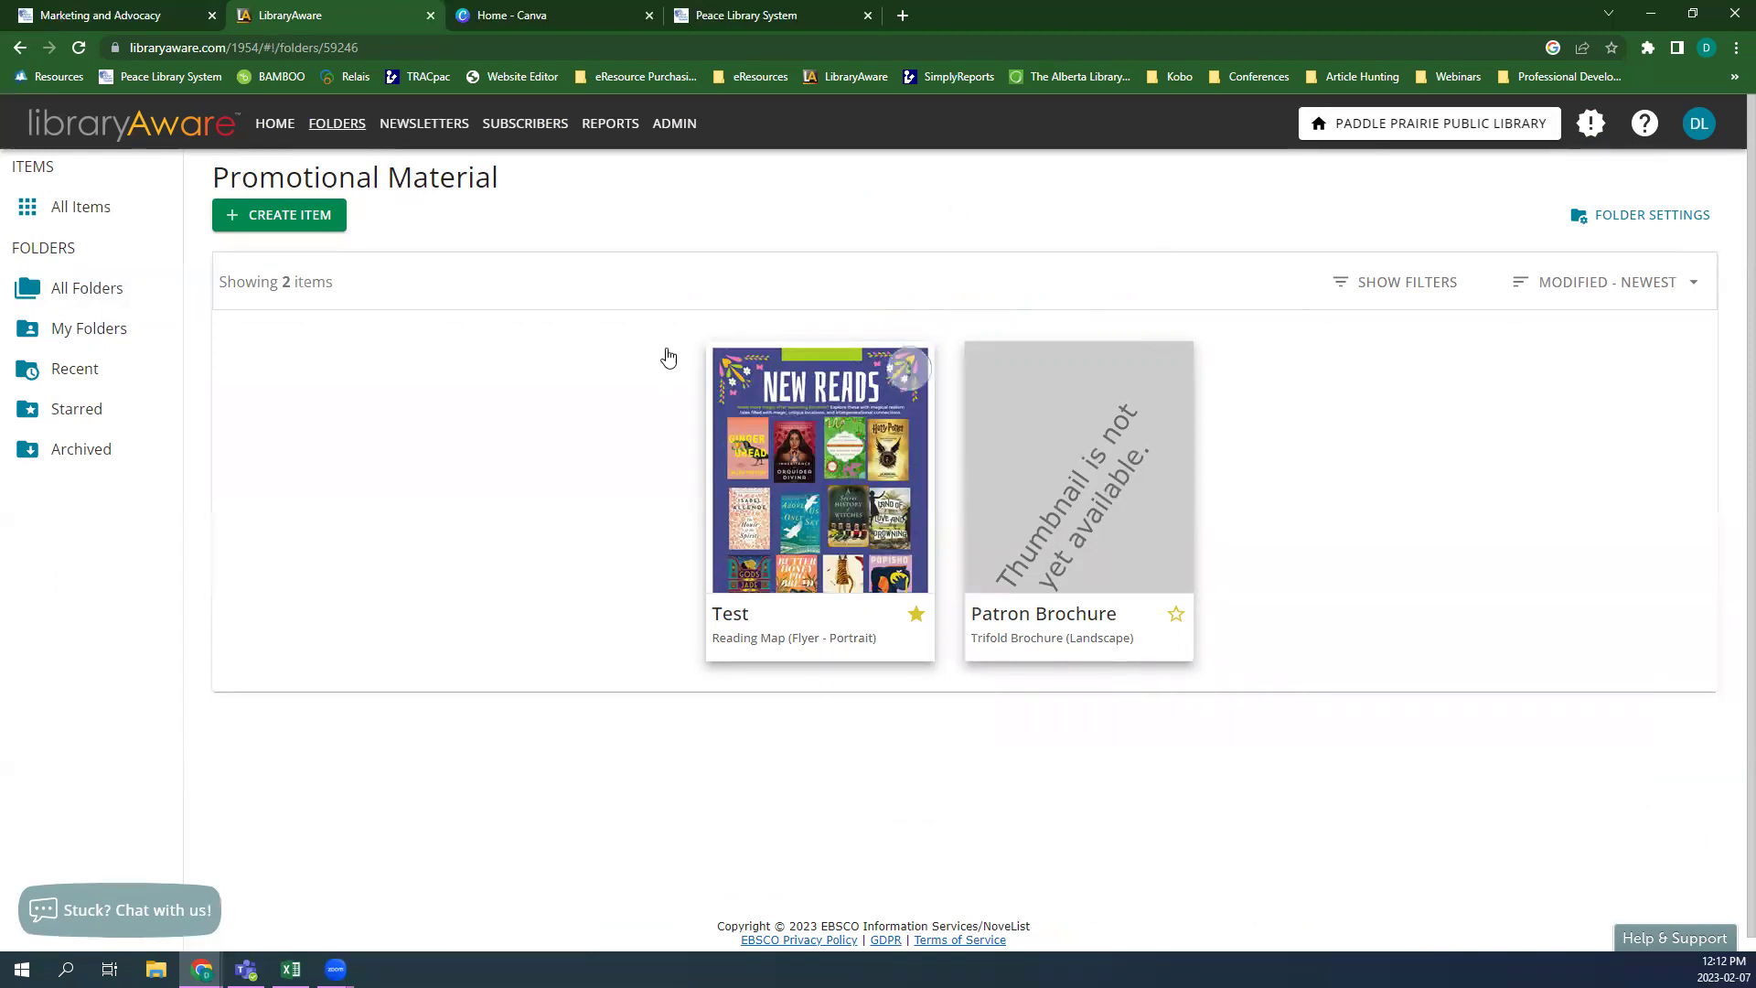
click(84, 287)
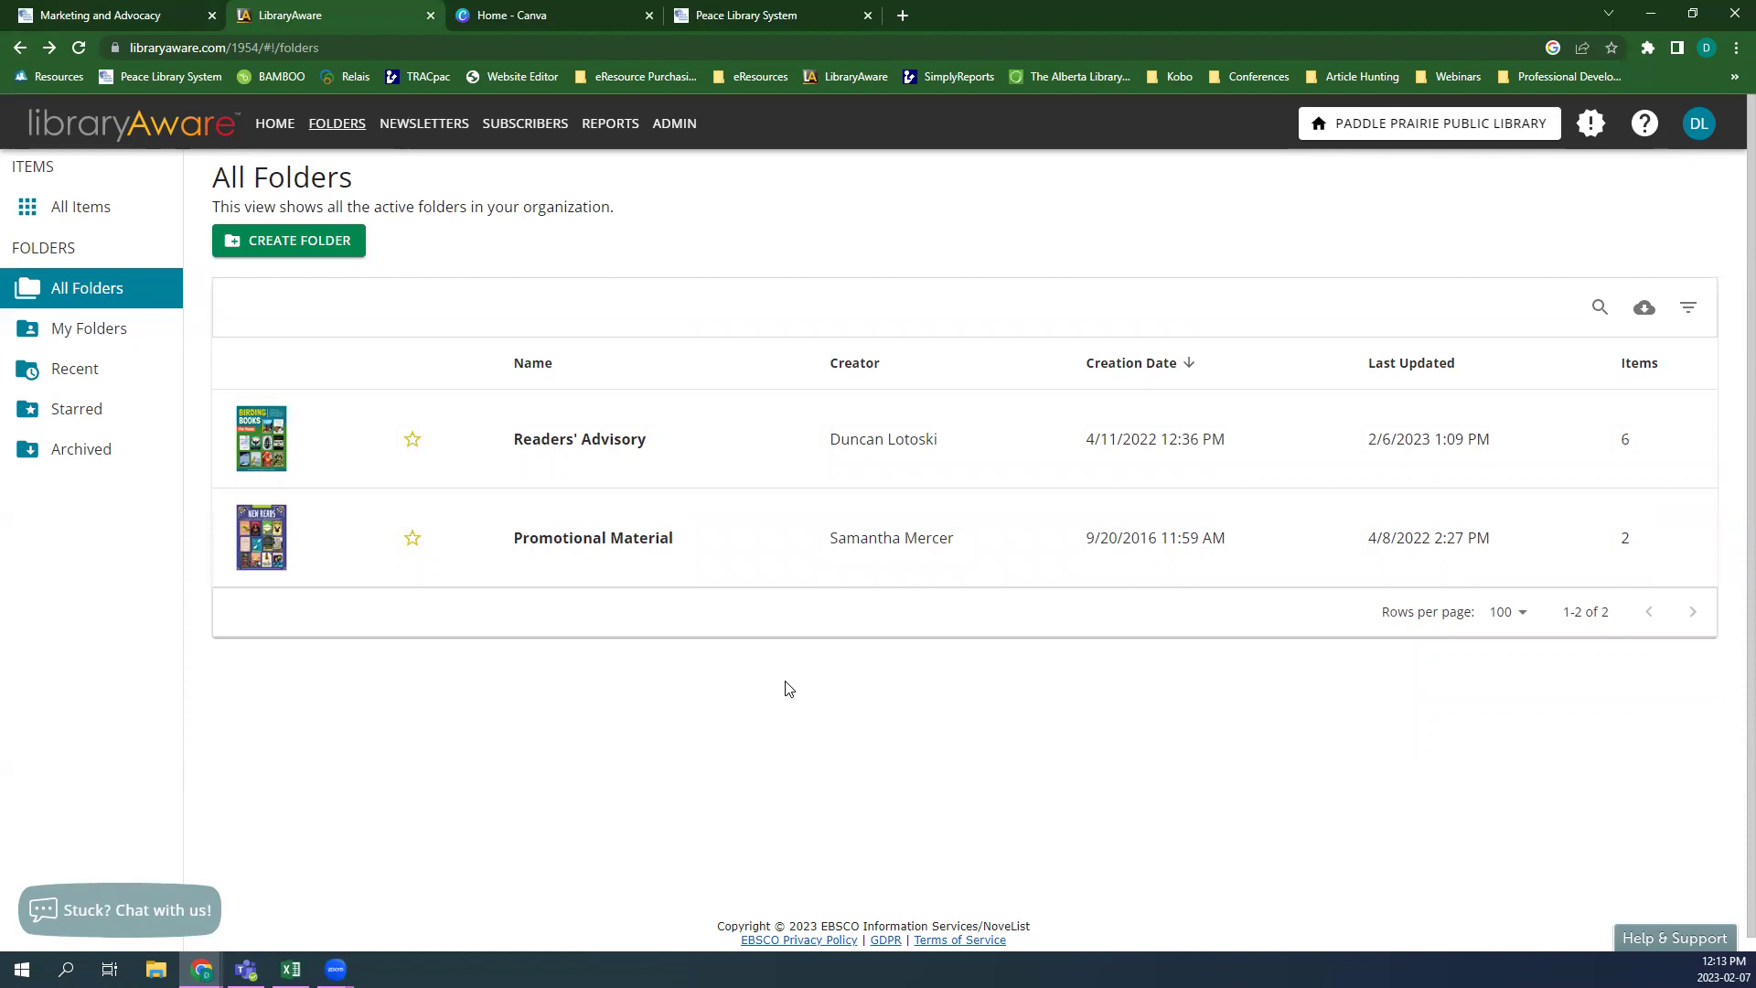
- Enter the Readers' Advisory folder and examine the actions available for the Example 3 (1) flyer
click(682, 478)
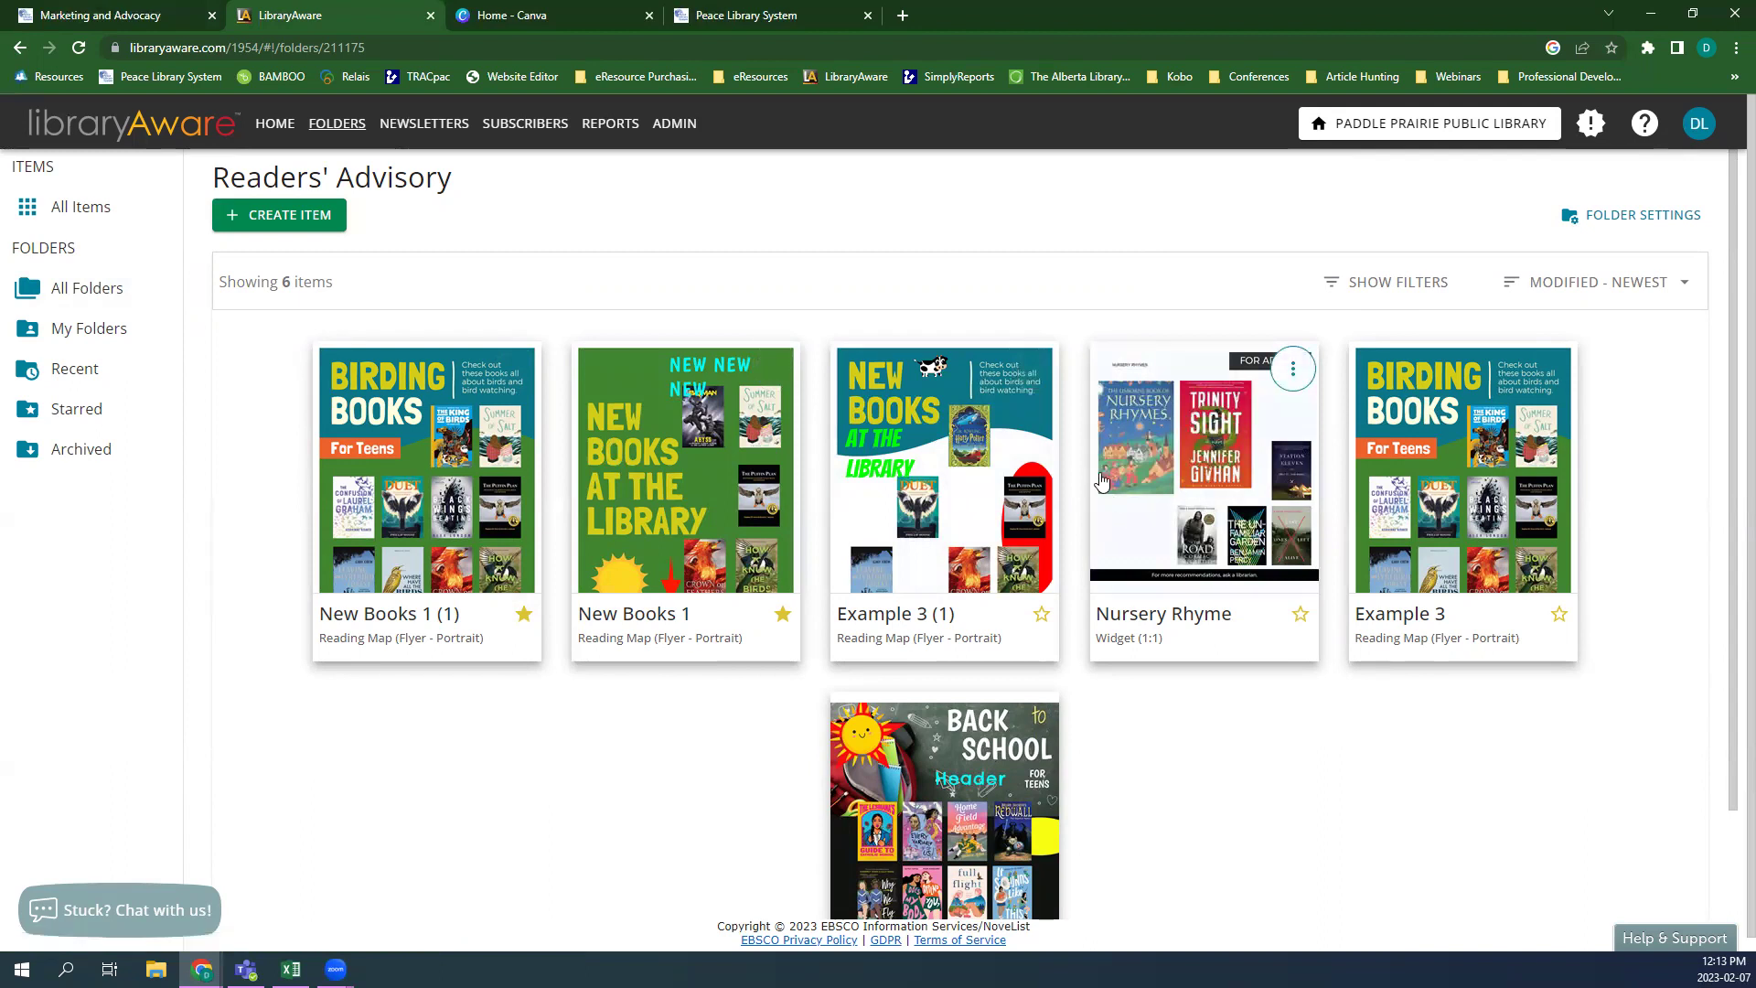
click(1034, 367)
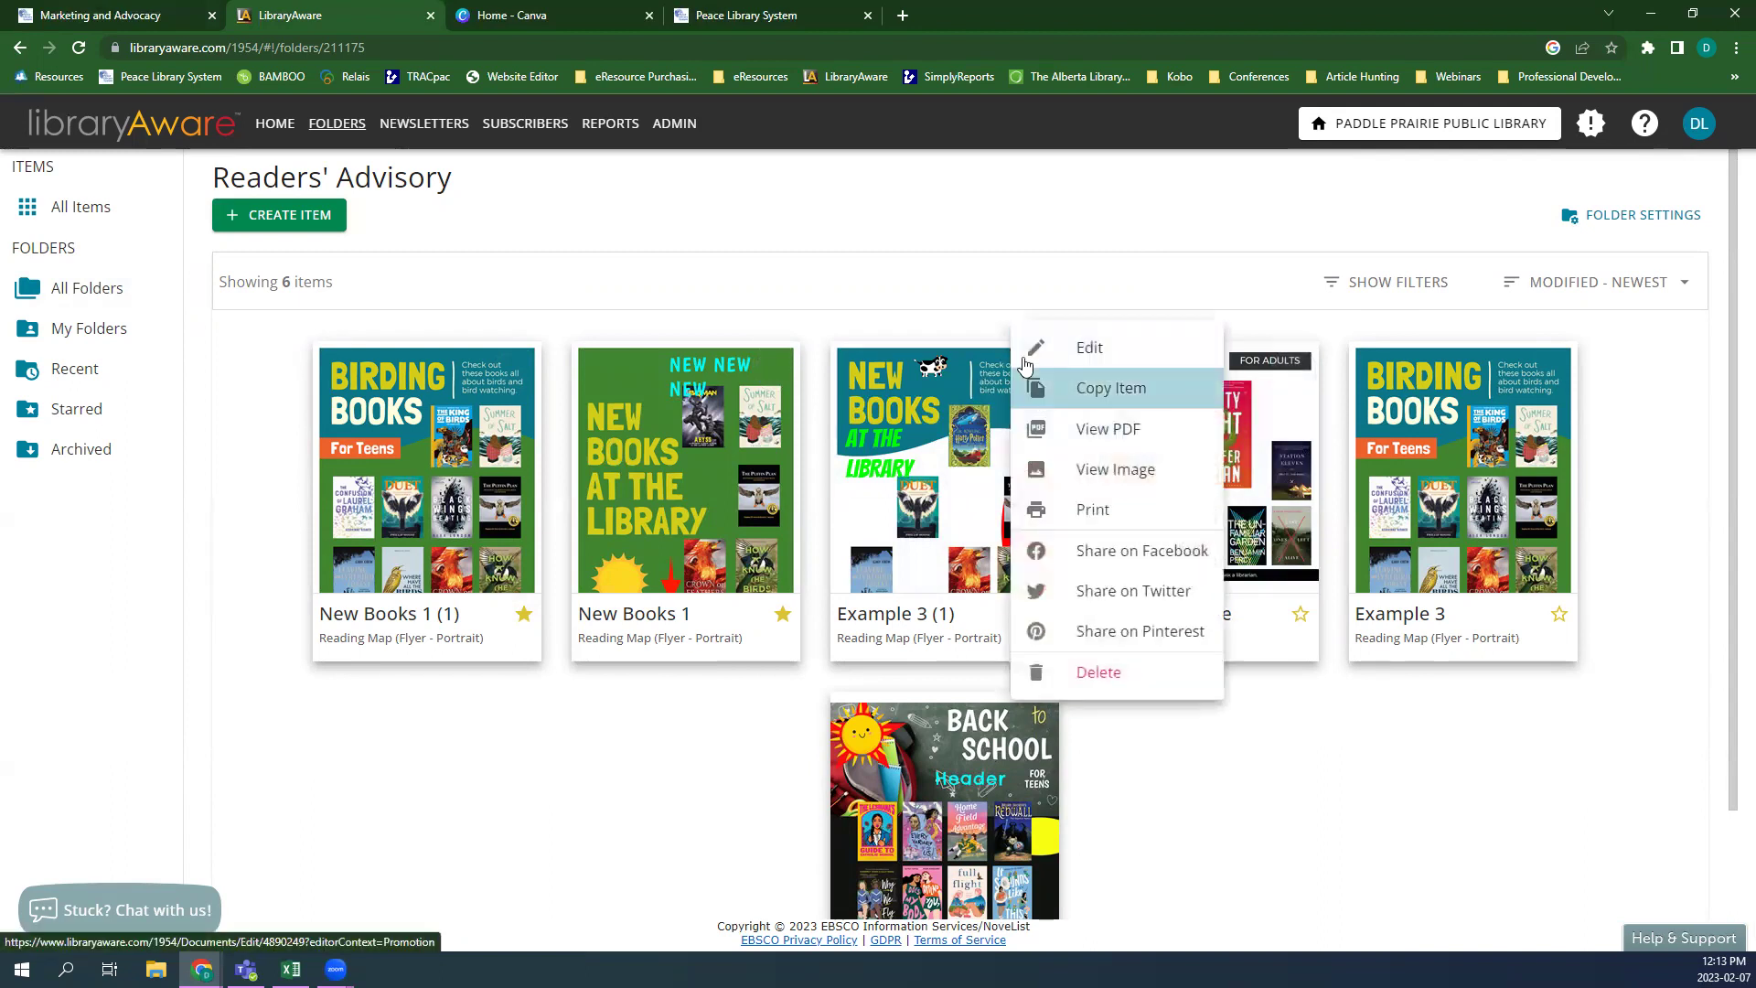
click(1007, 341)
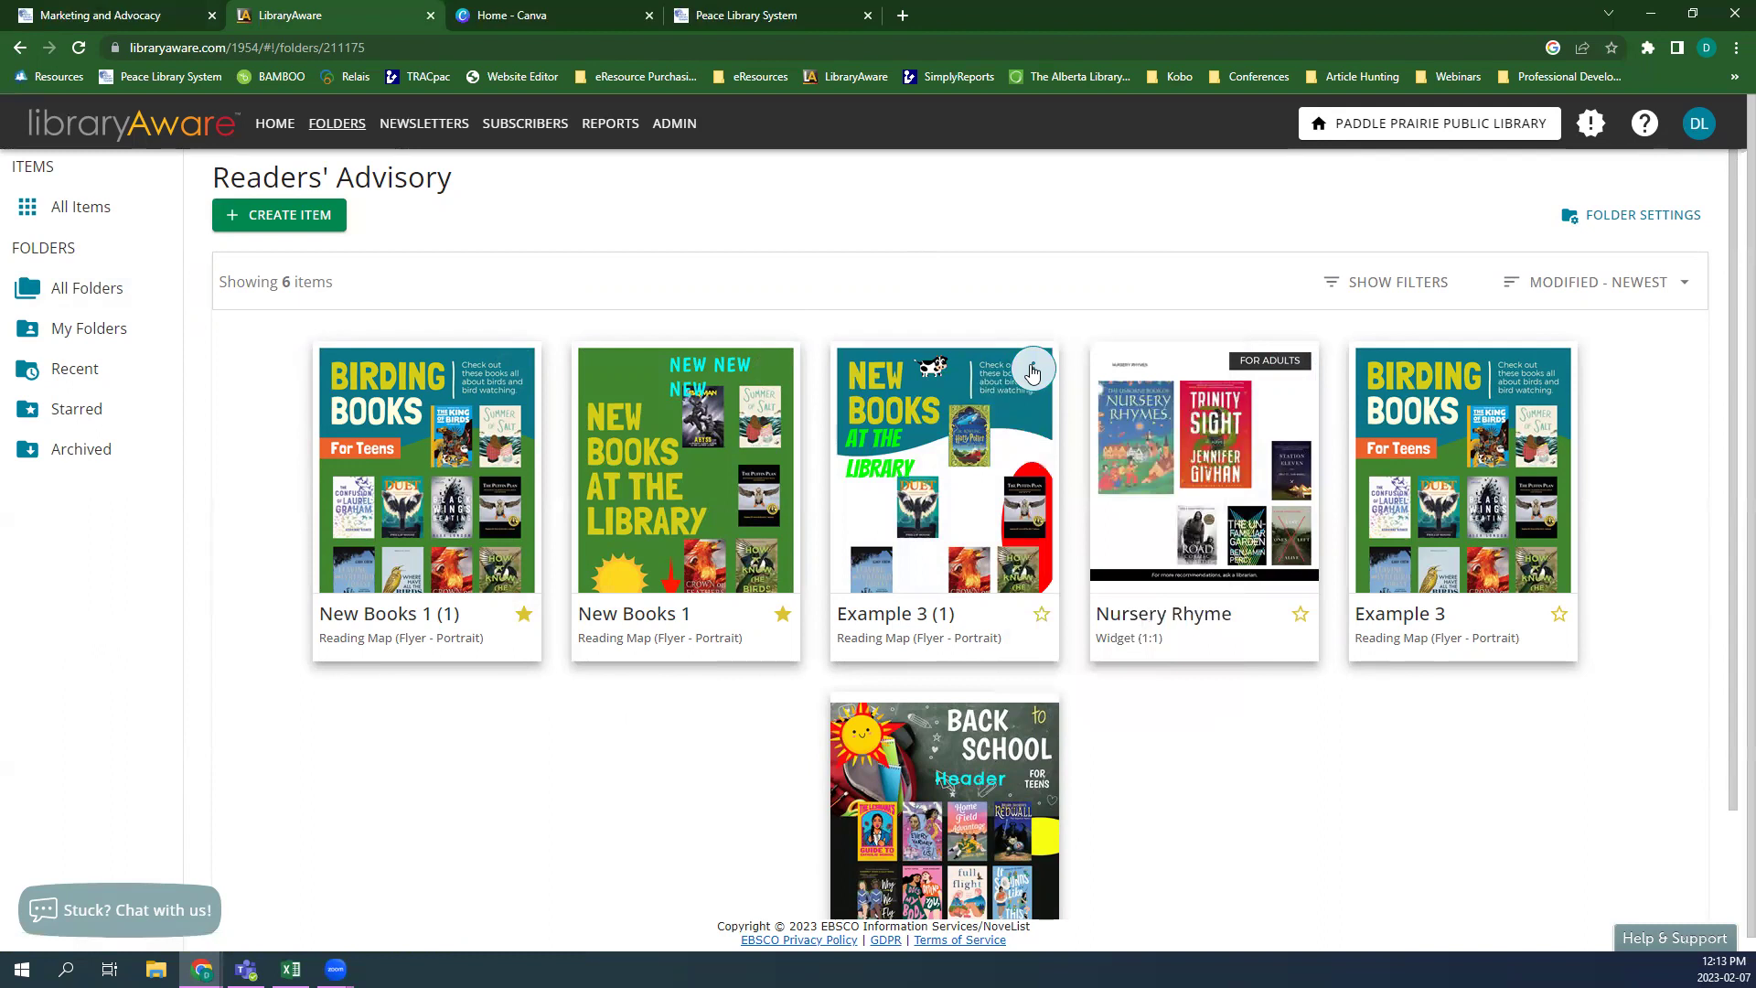
click(1033, 371)
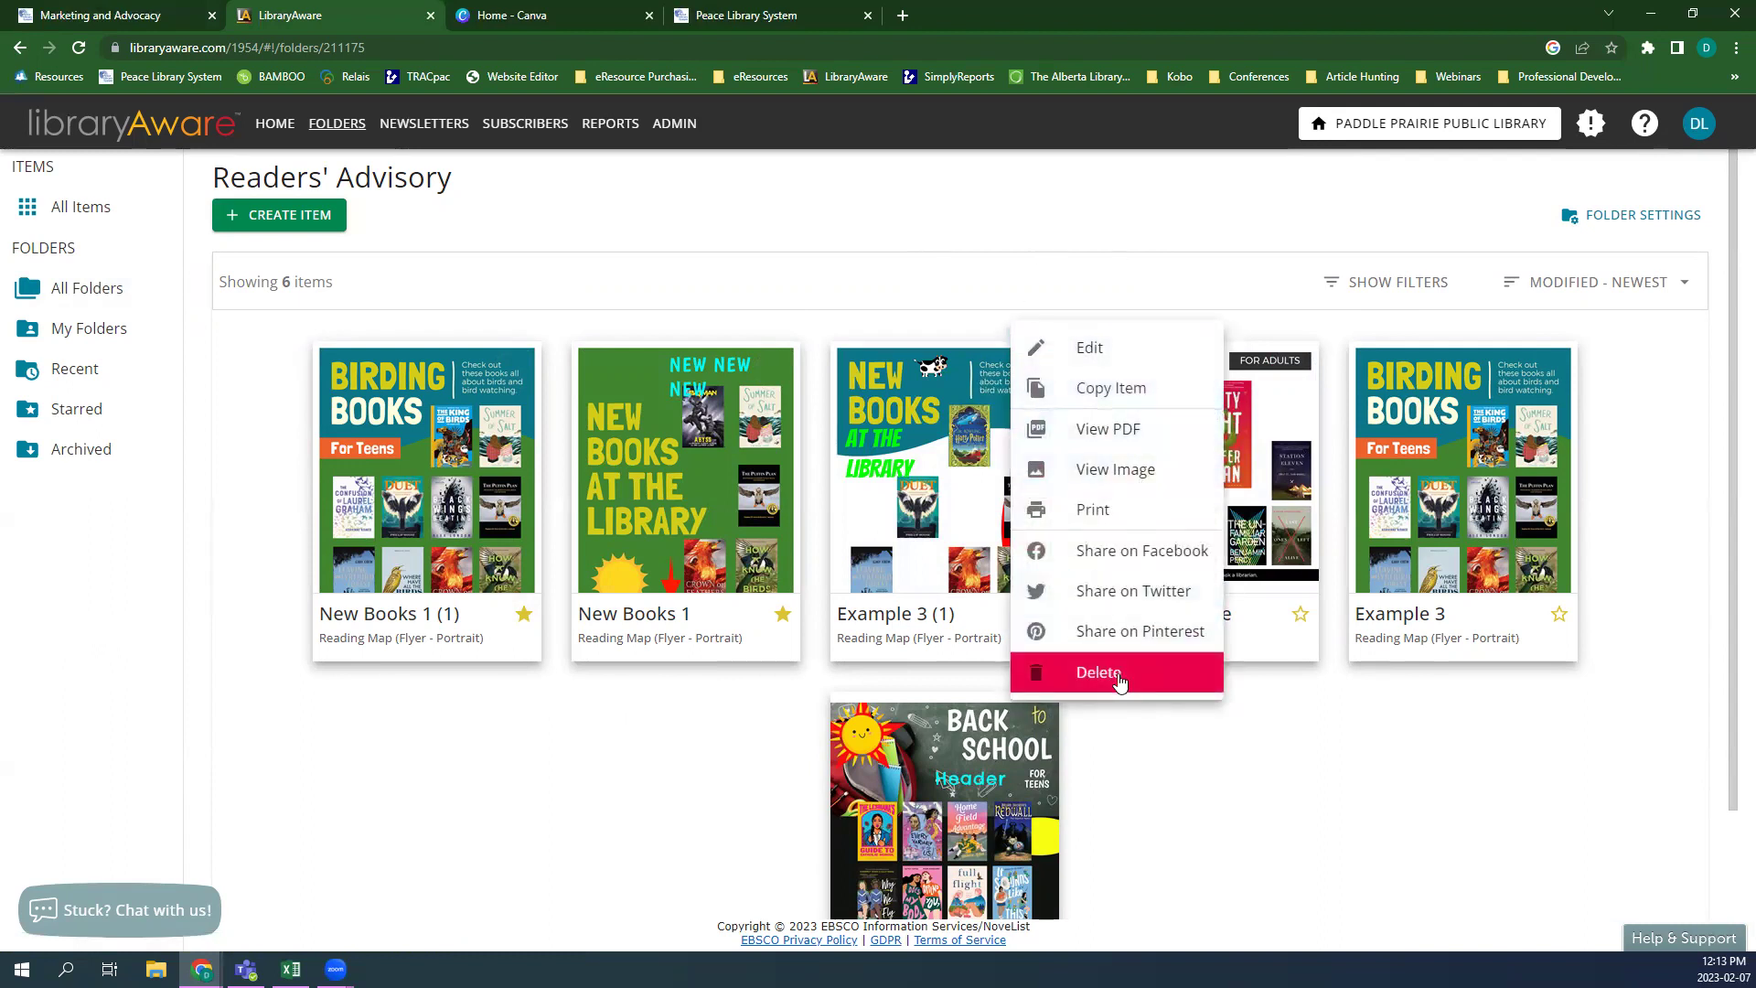
click(1119, 788)
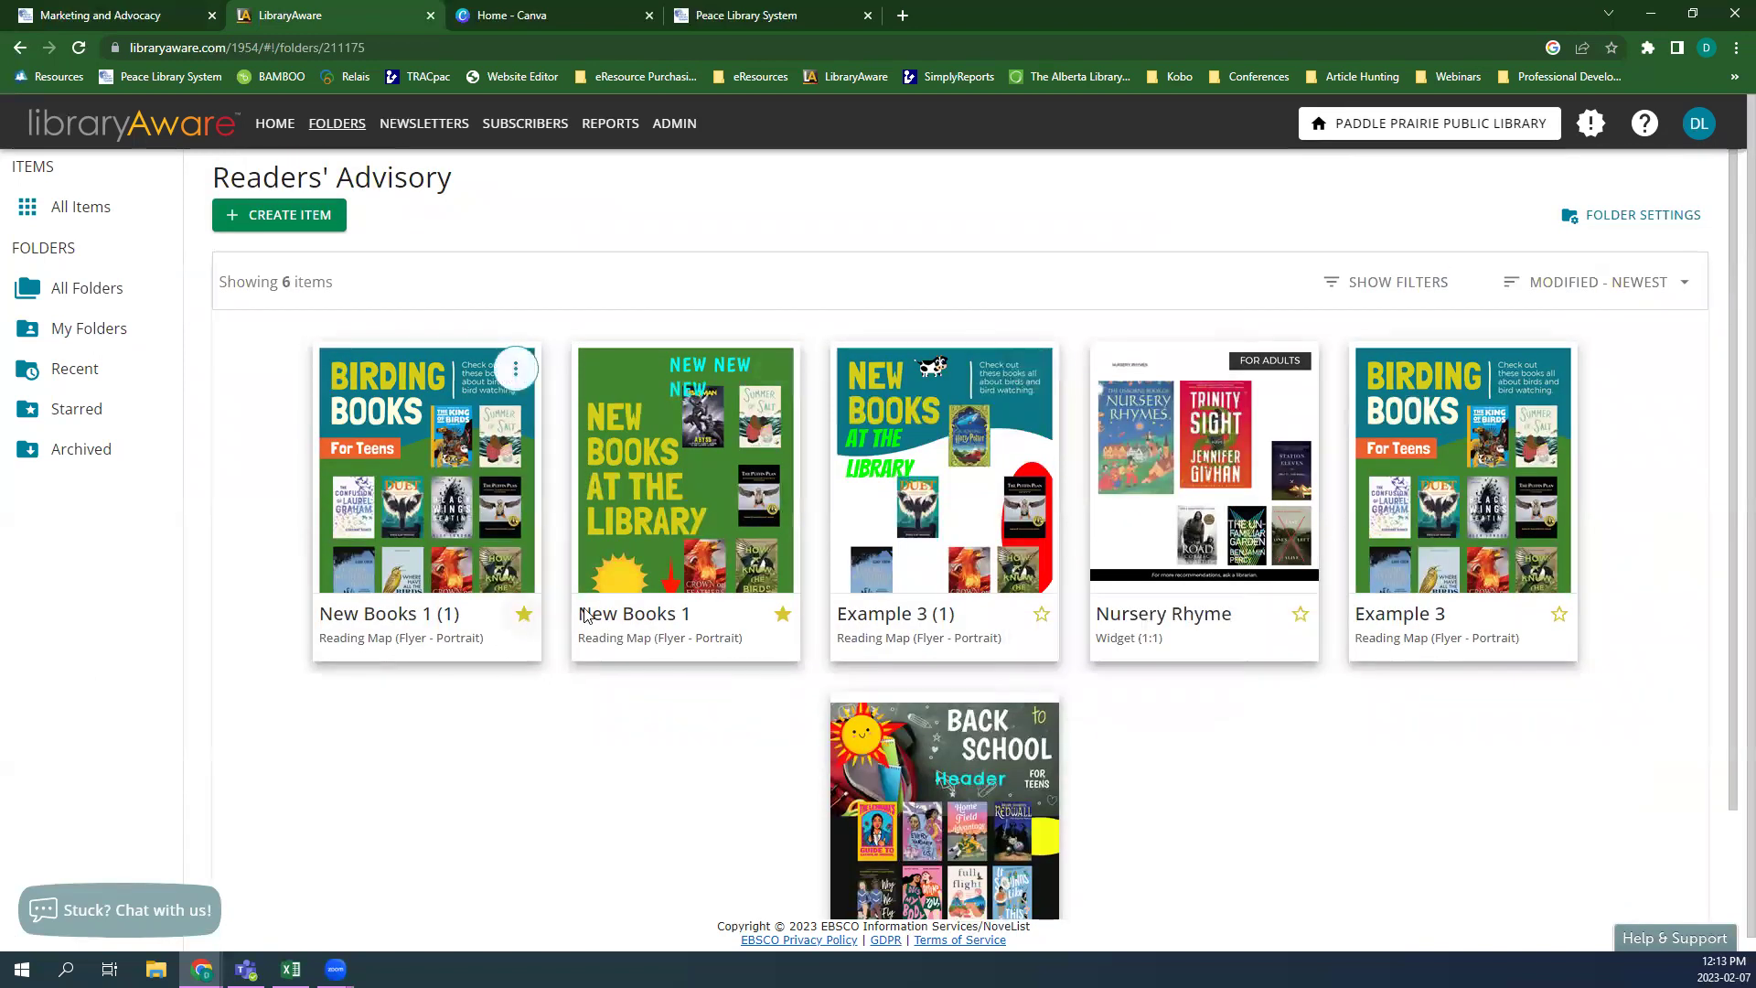
- Remove the stars from New Books 1 and New Books 1 (1), and star both items again
click(786, 620)
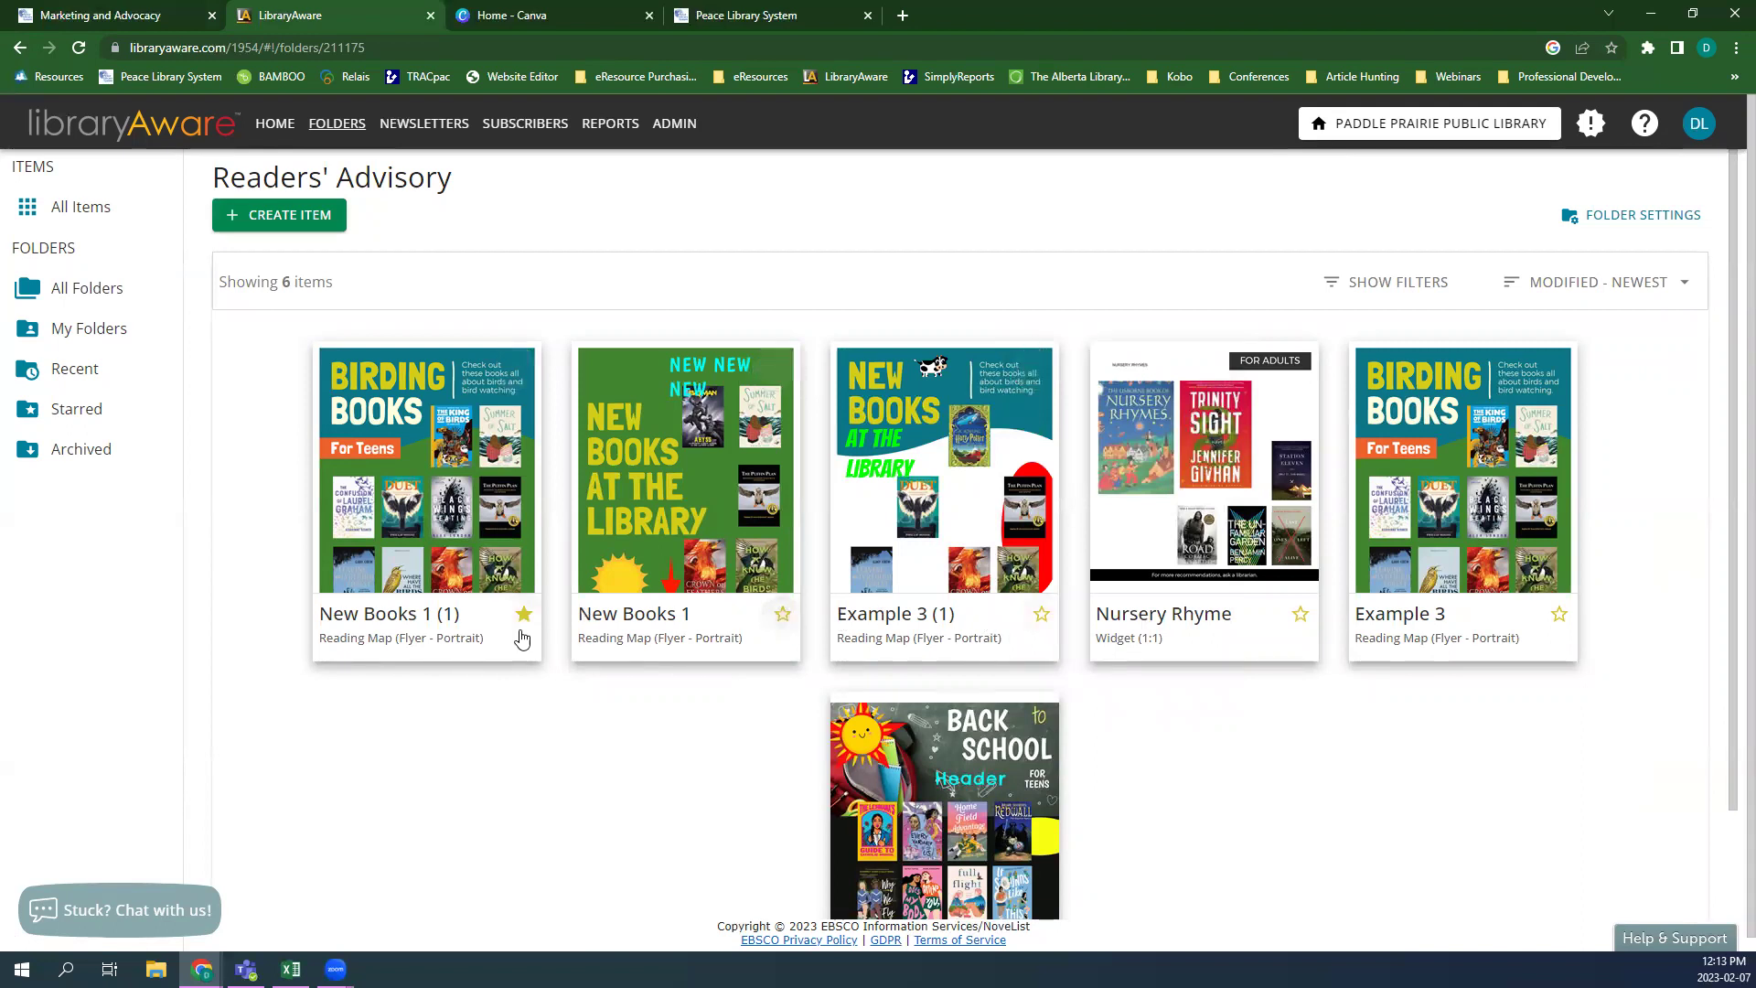
click(527, 621)
click(525, 615)
click(783, 615)
- Star the Example 3 (1), Nursery Rhyme, Example 3 and Back to School items in the Readers' Advisory folder
click(1041, 613)
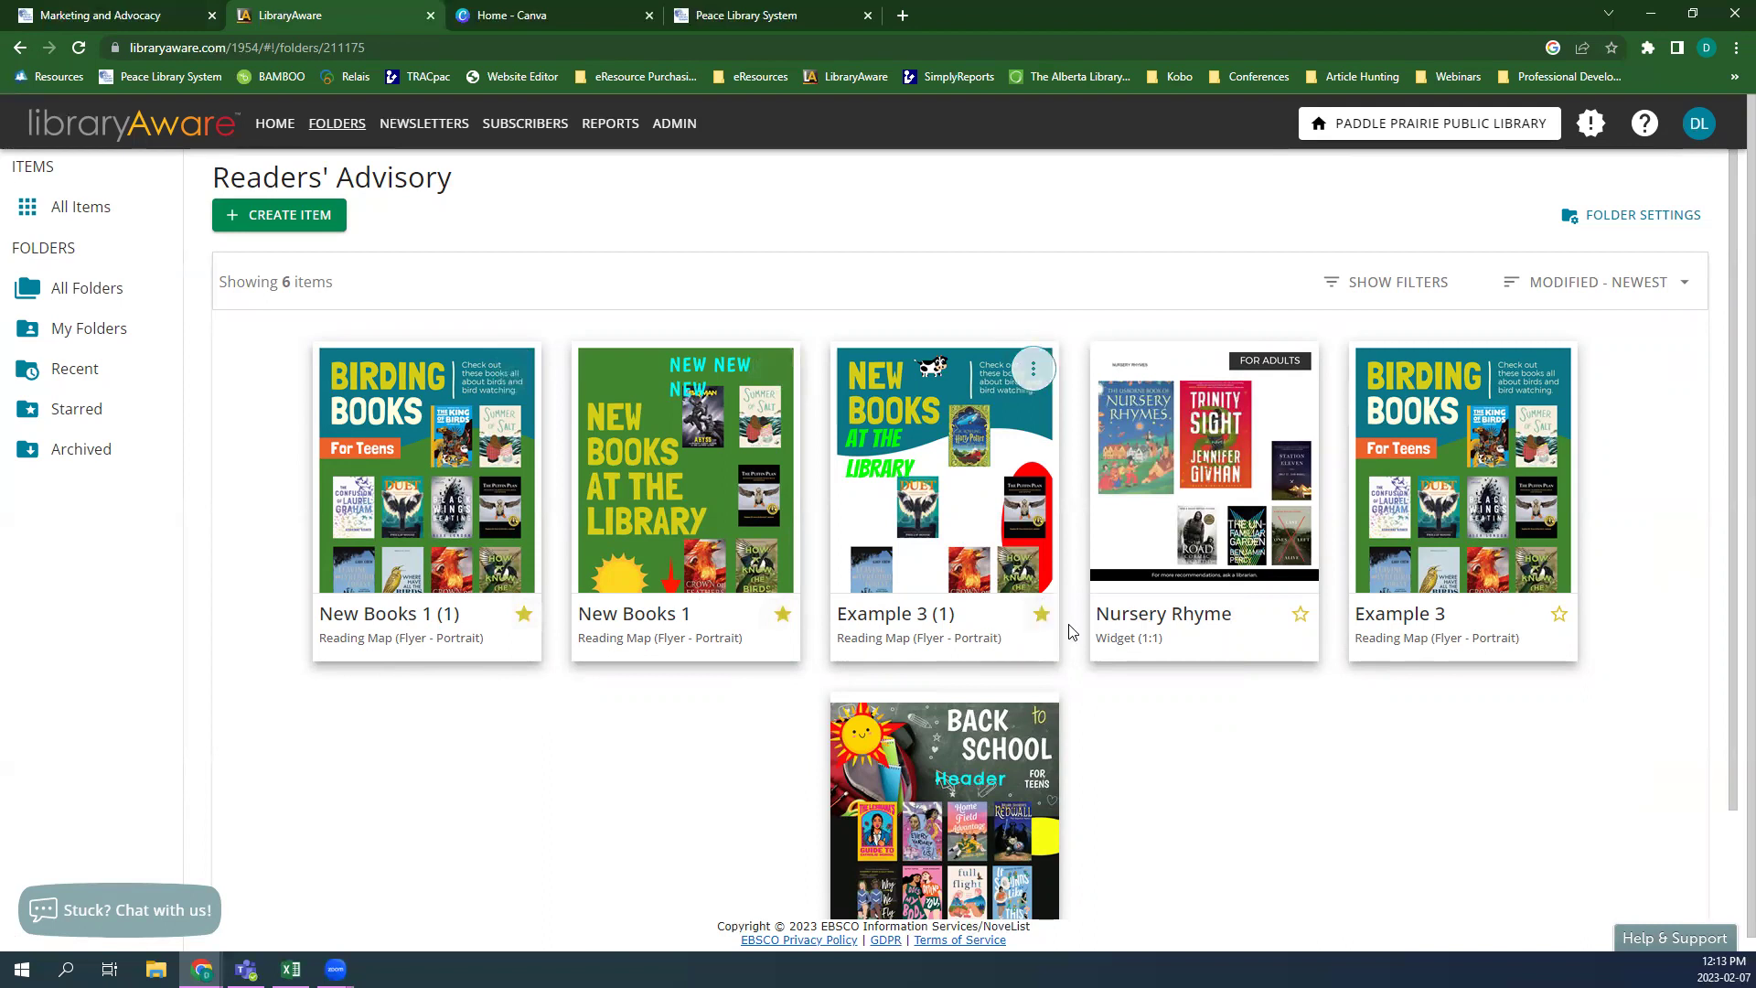
click(1299, 614)
click(1559, 613)
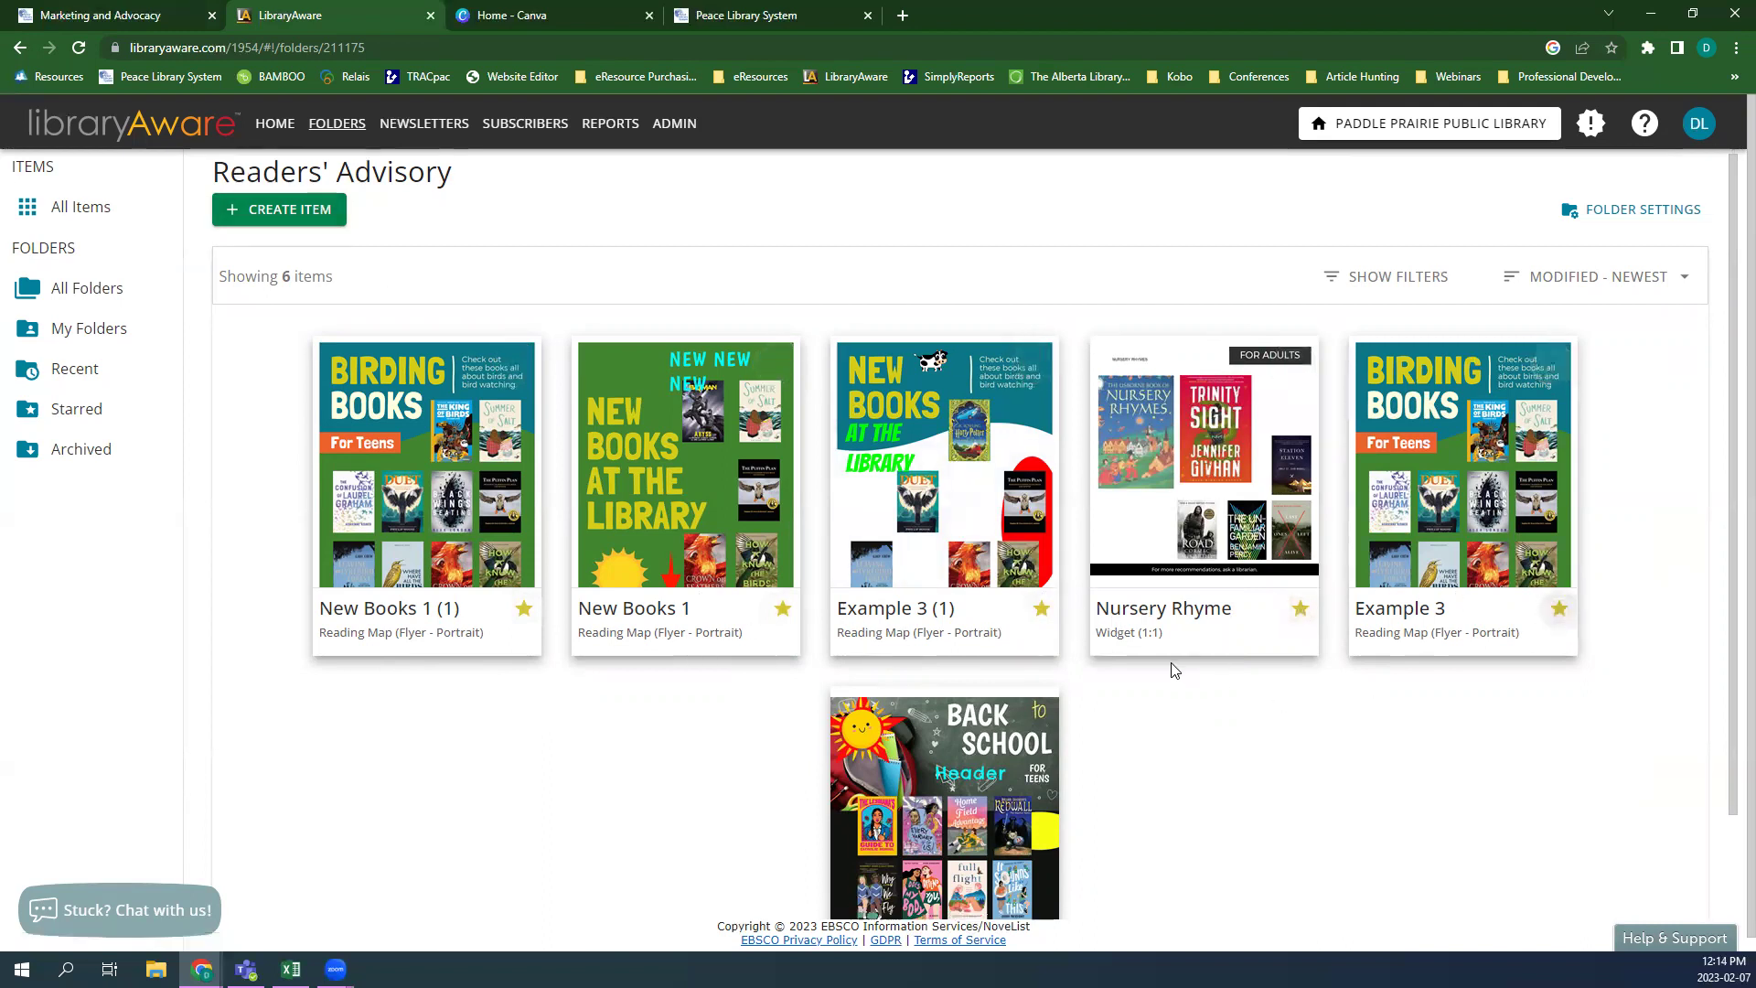
scroll(1167, 667, down, 2)
click(1041, 838)
scroll(313, 227, up, 2)
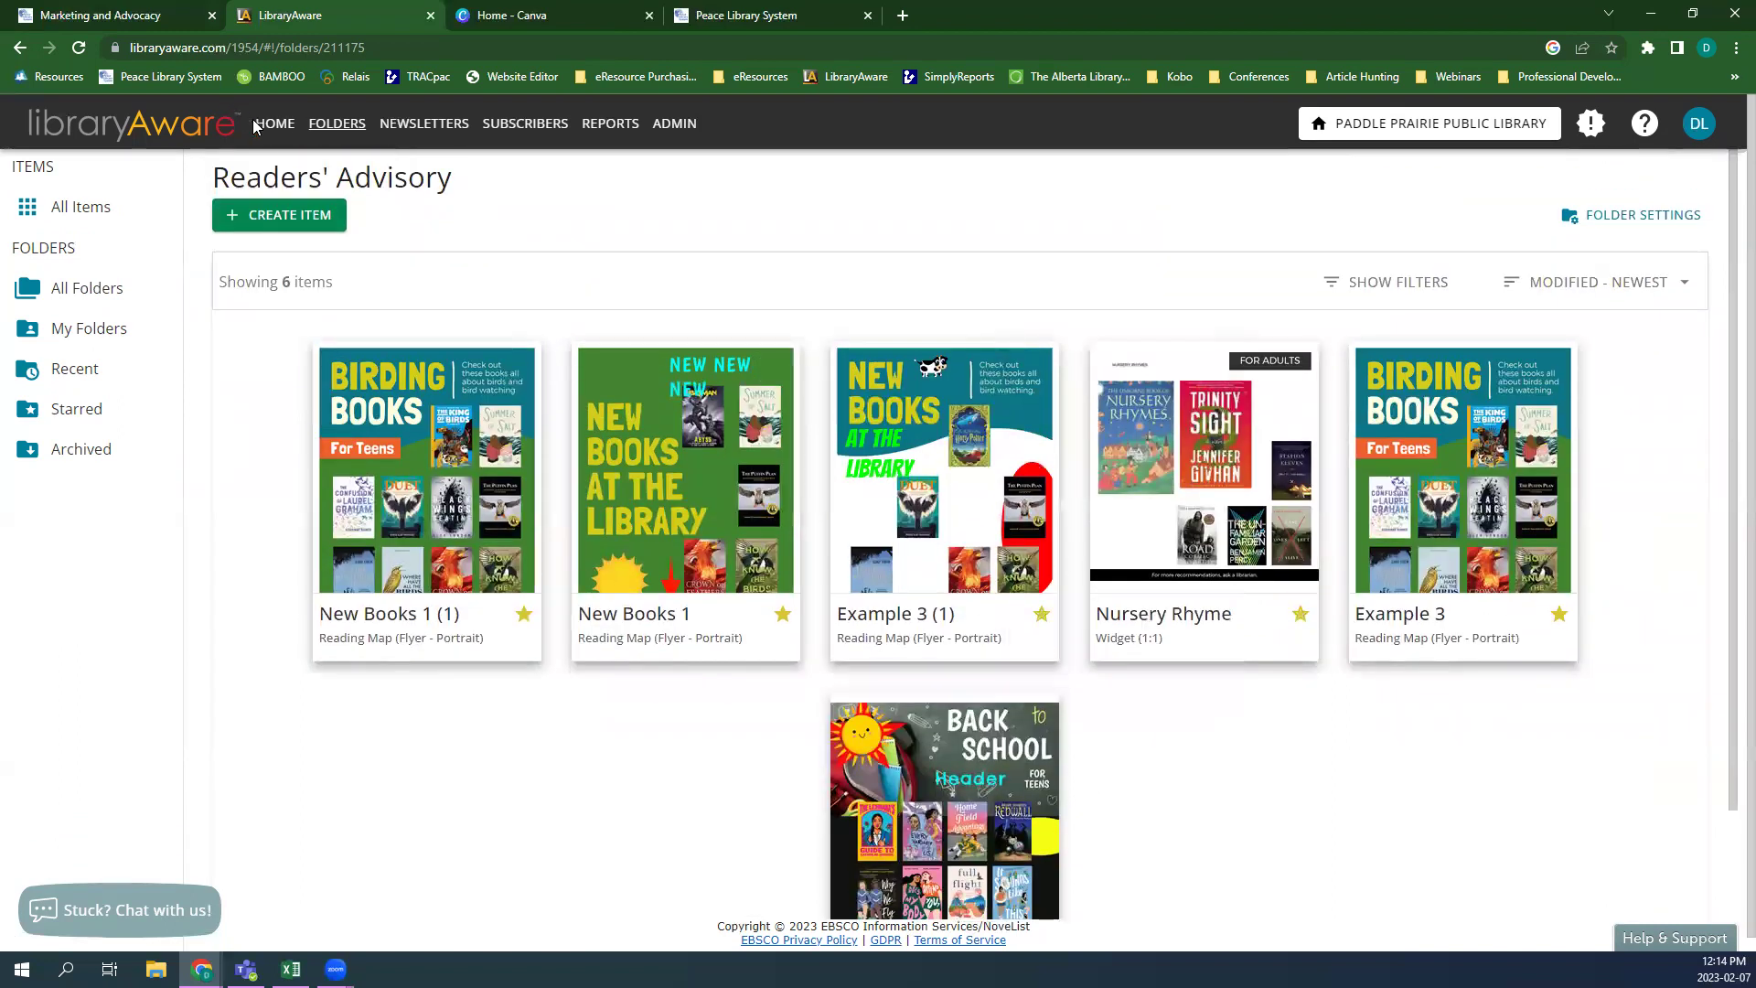
- Look through both sets of My Starred Items on the home page and return to the first set
click(274, 122)
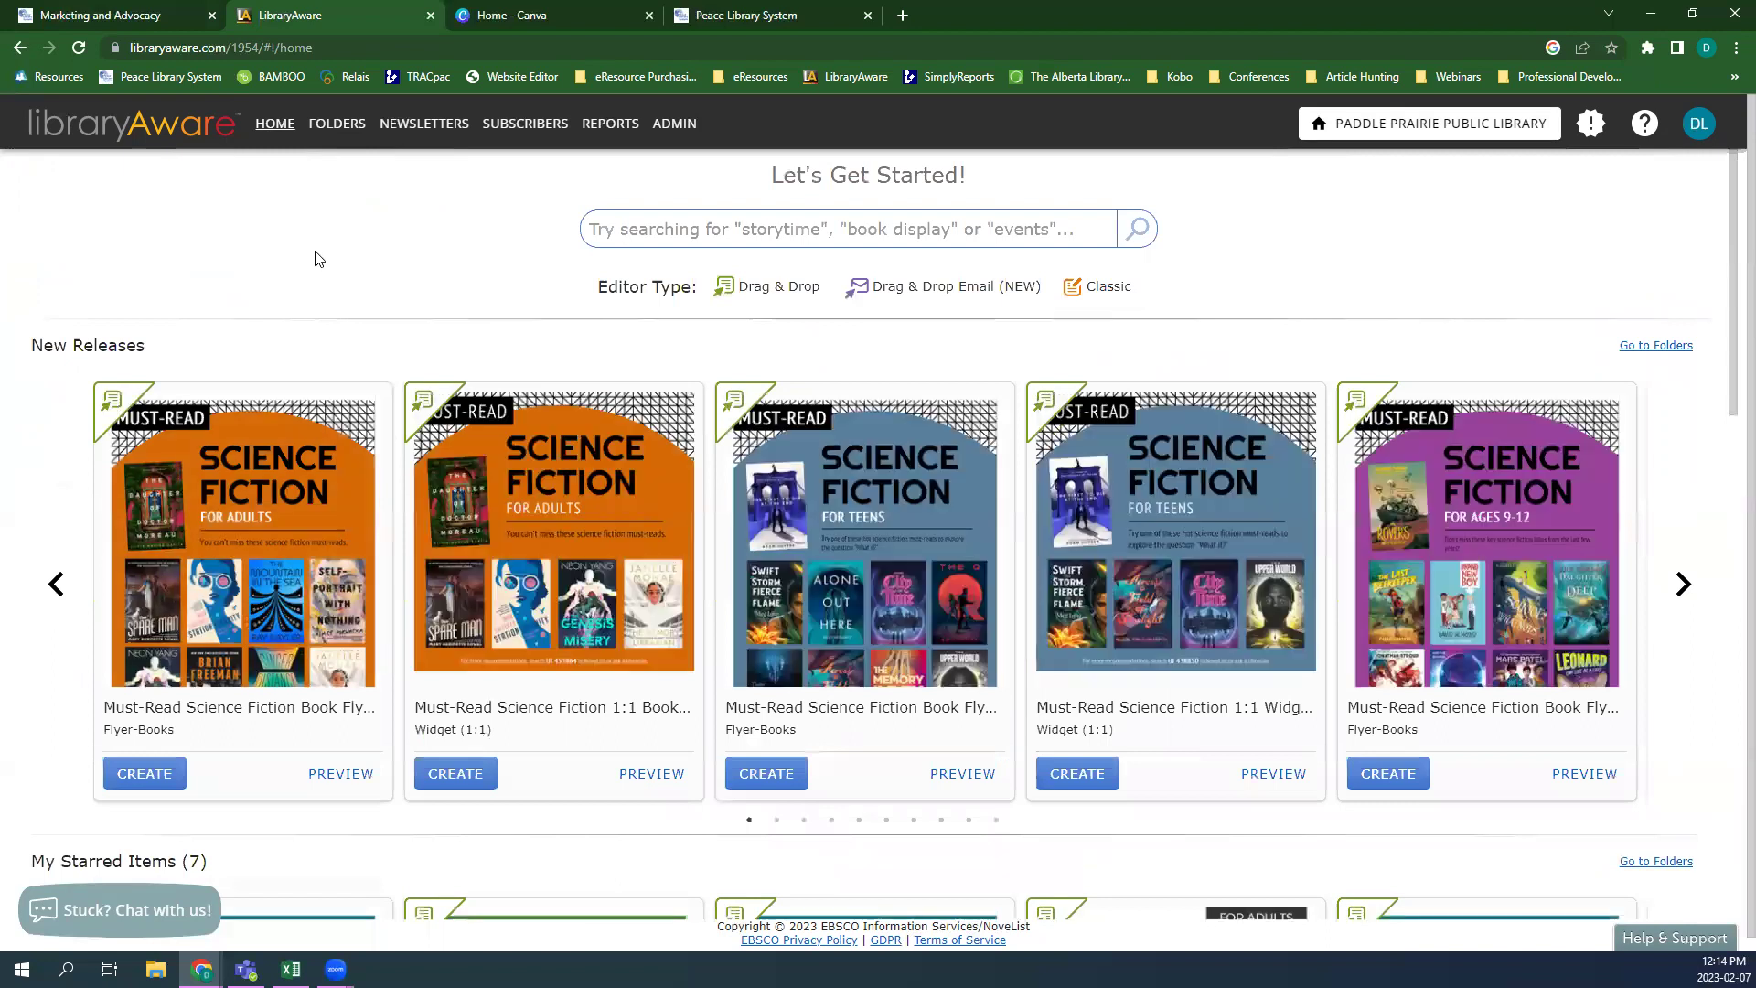
scroll(611, 313, down, 5)
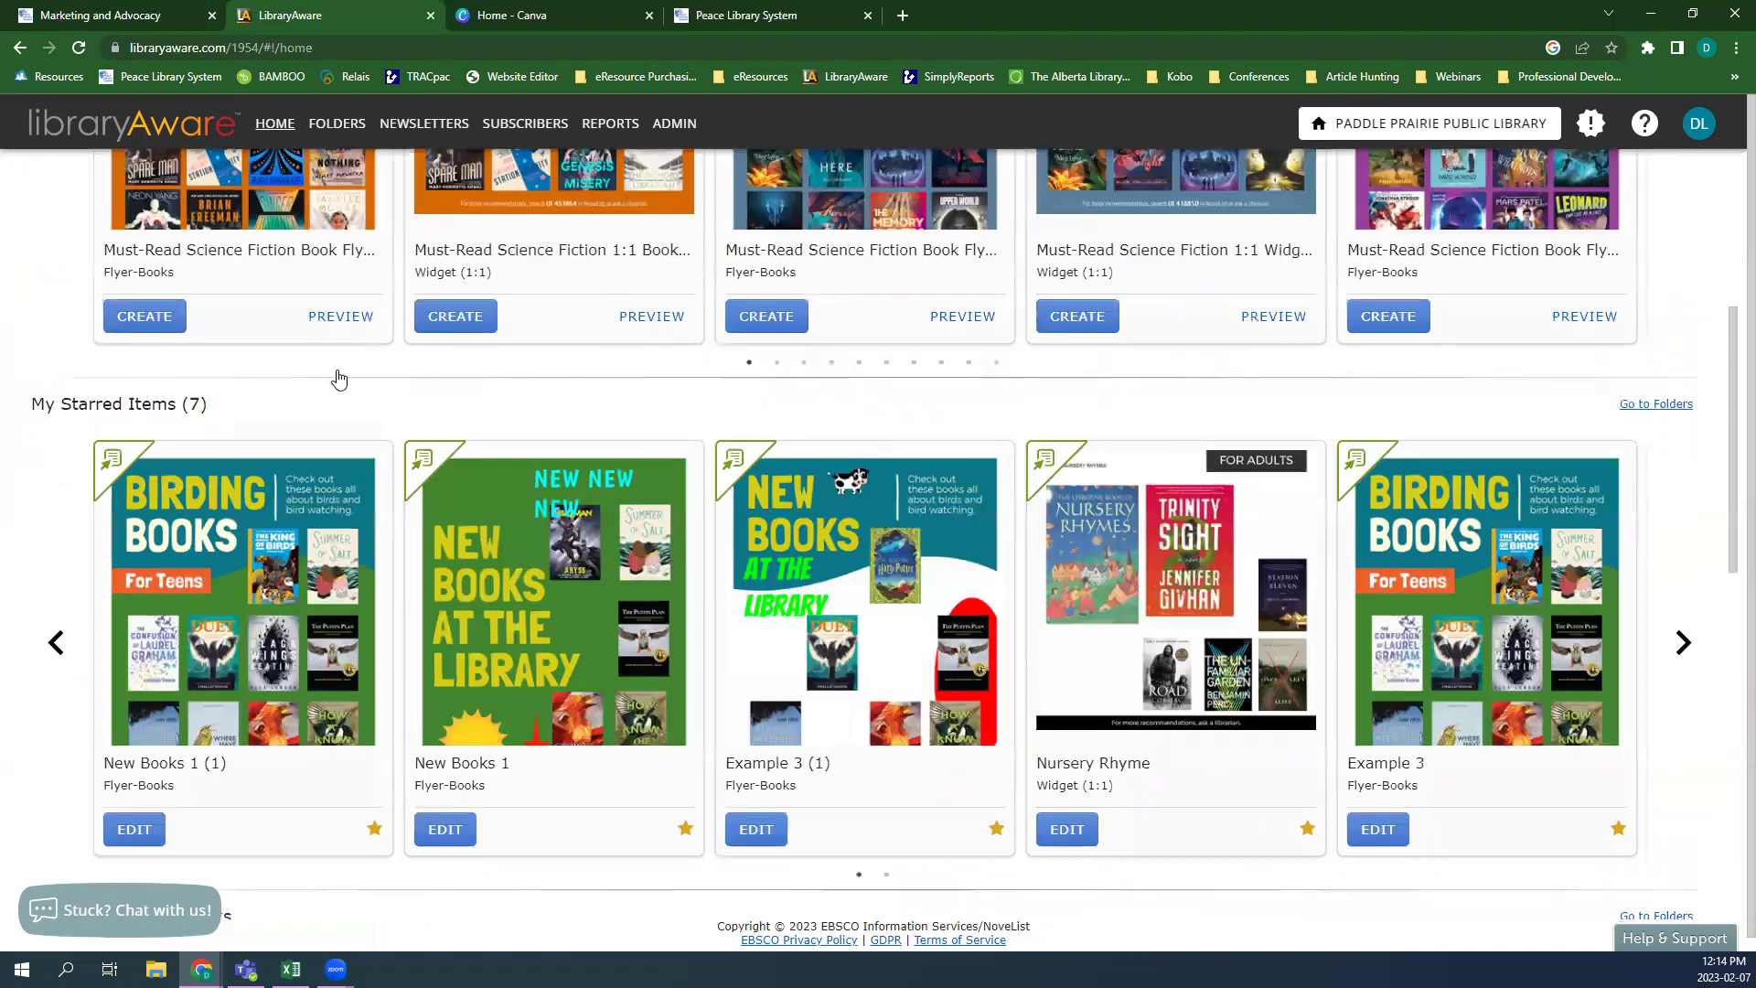
scroll(397, 344, down, 2)
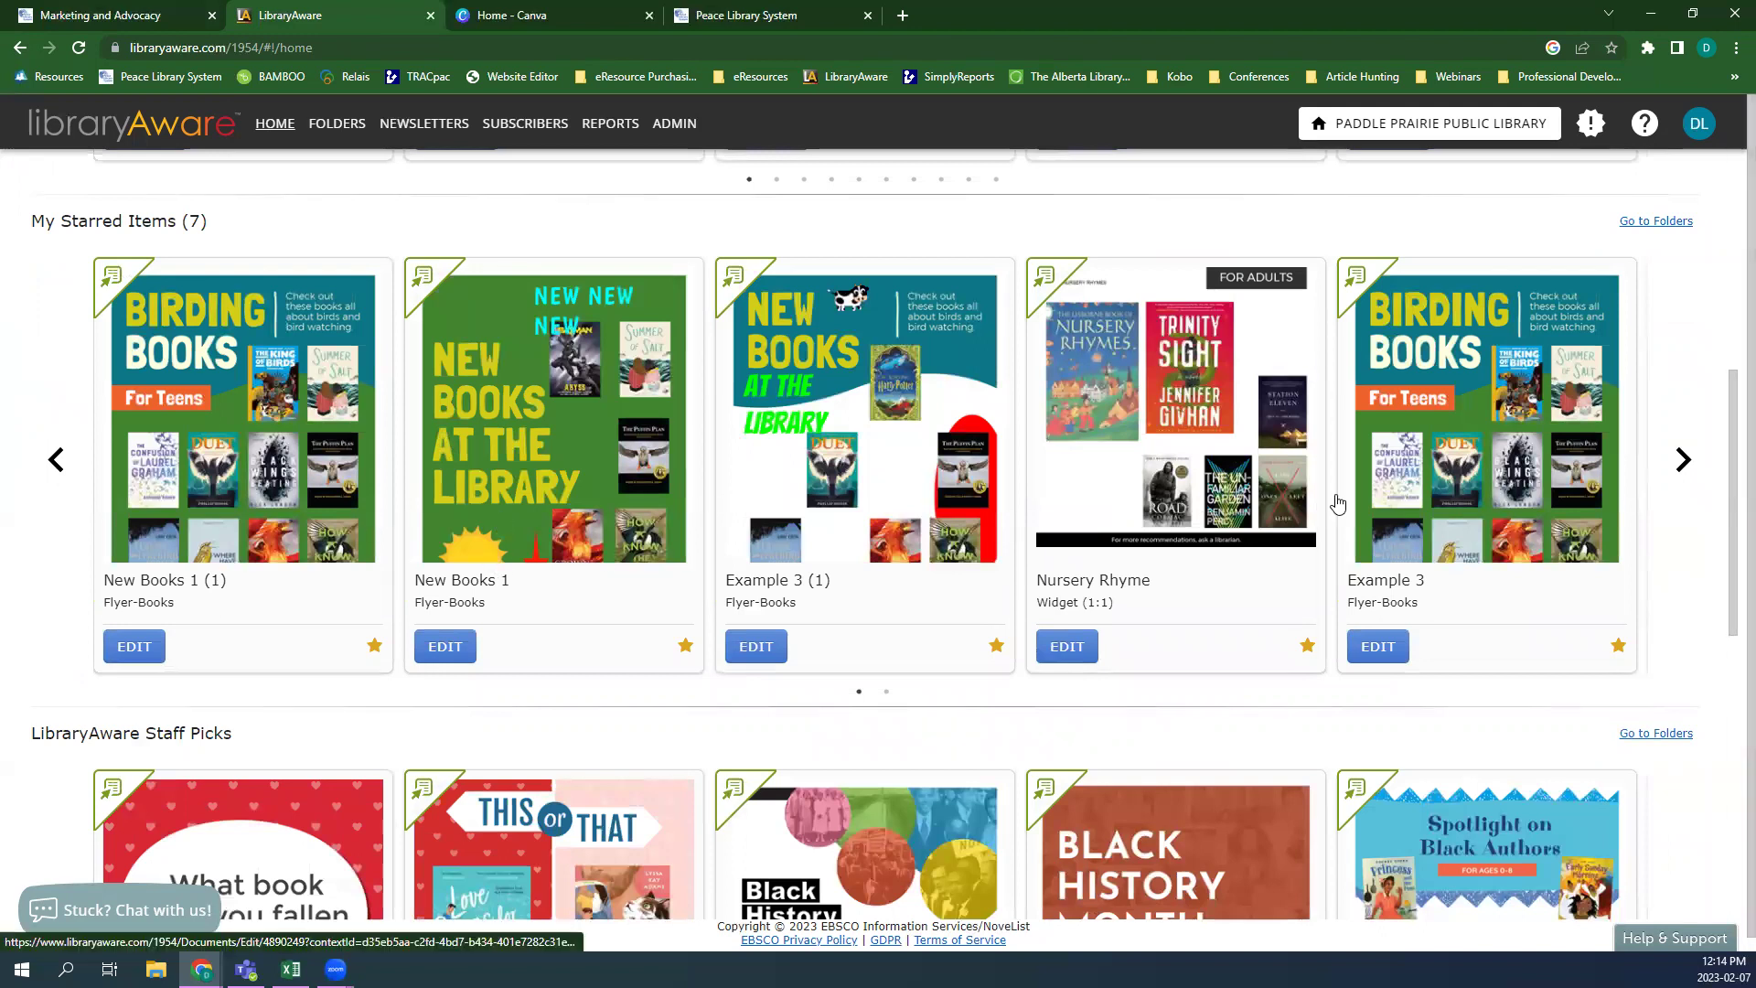
click(1683, 459)
click(1683, 459)
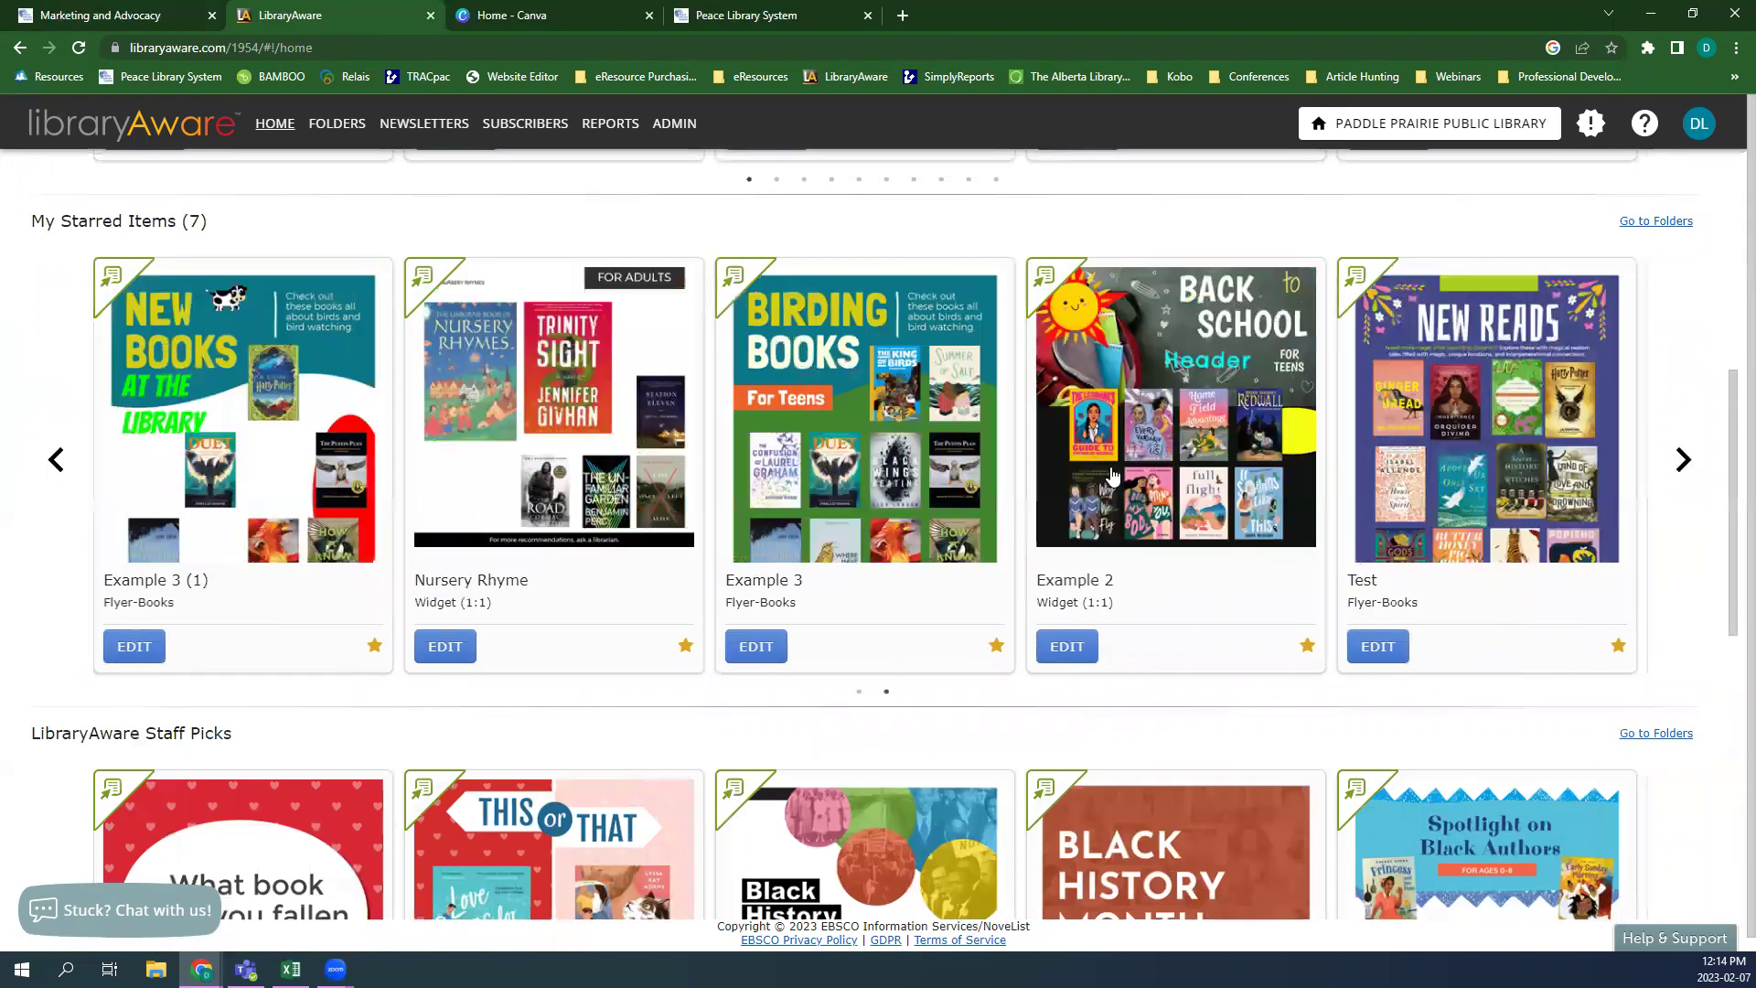
click(46, 461)
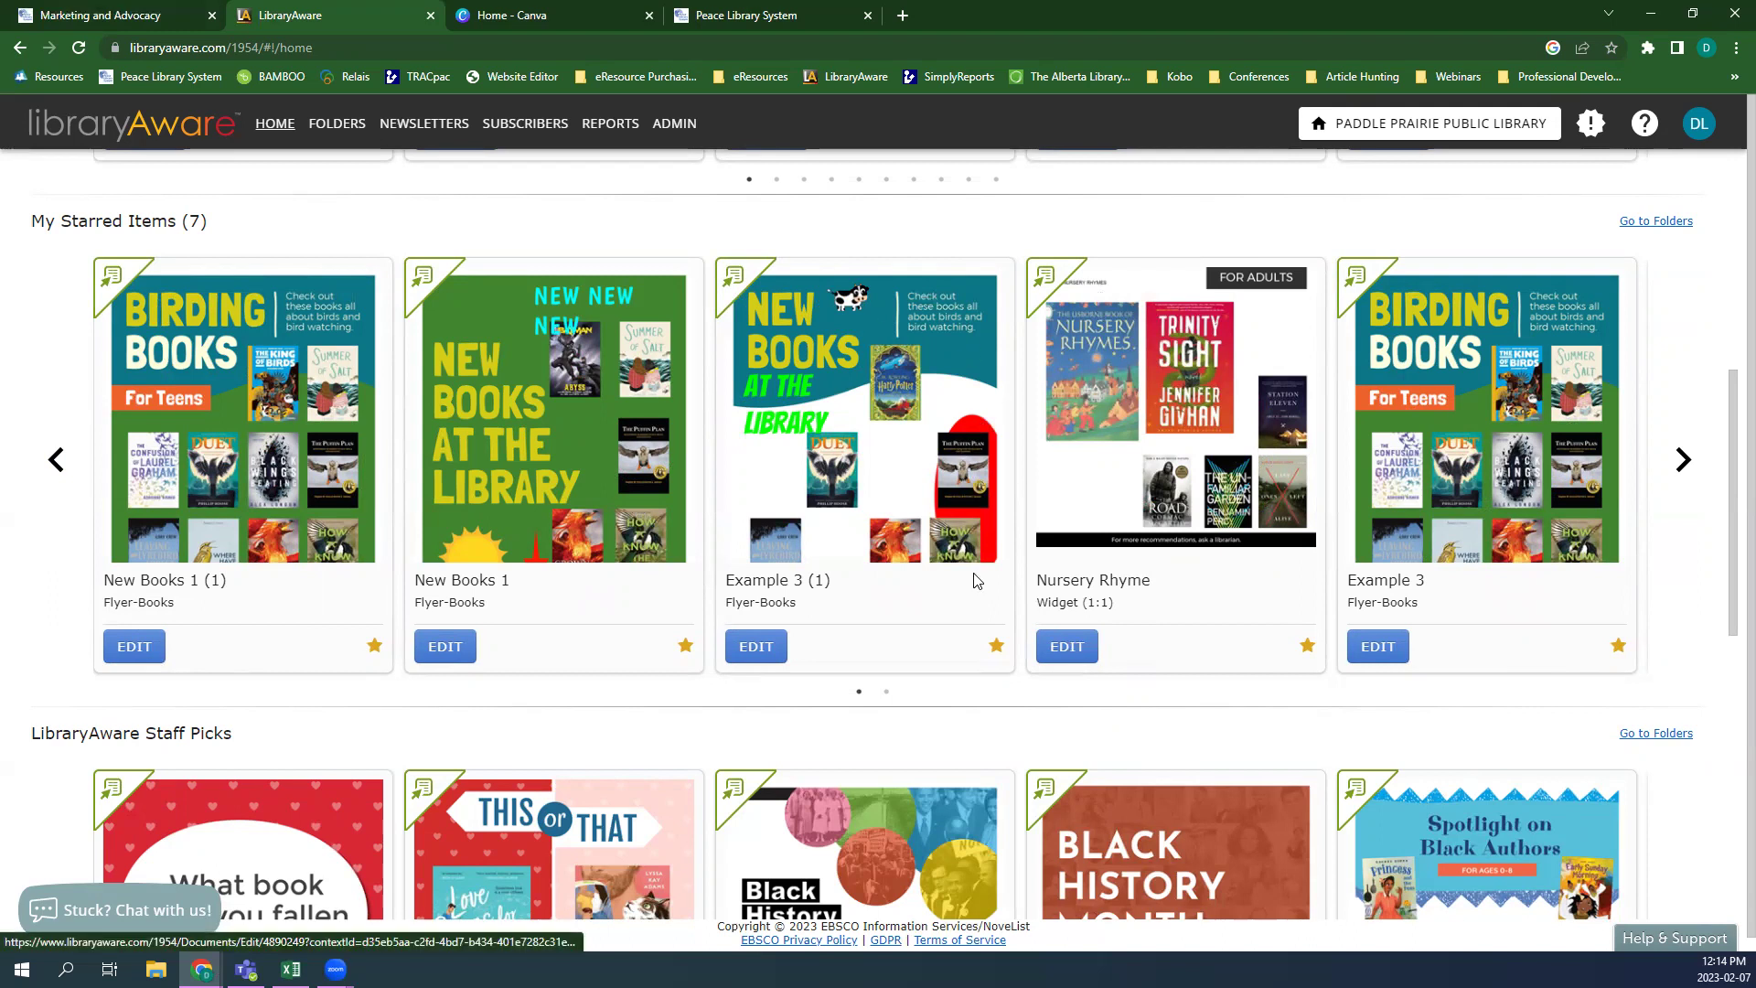
scroll(984, 596, up, 5)
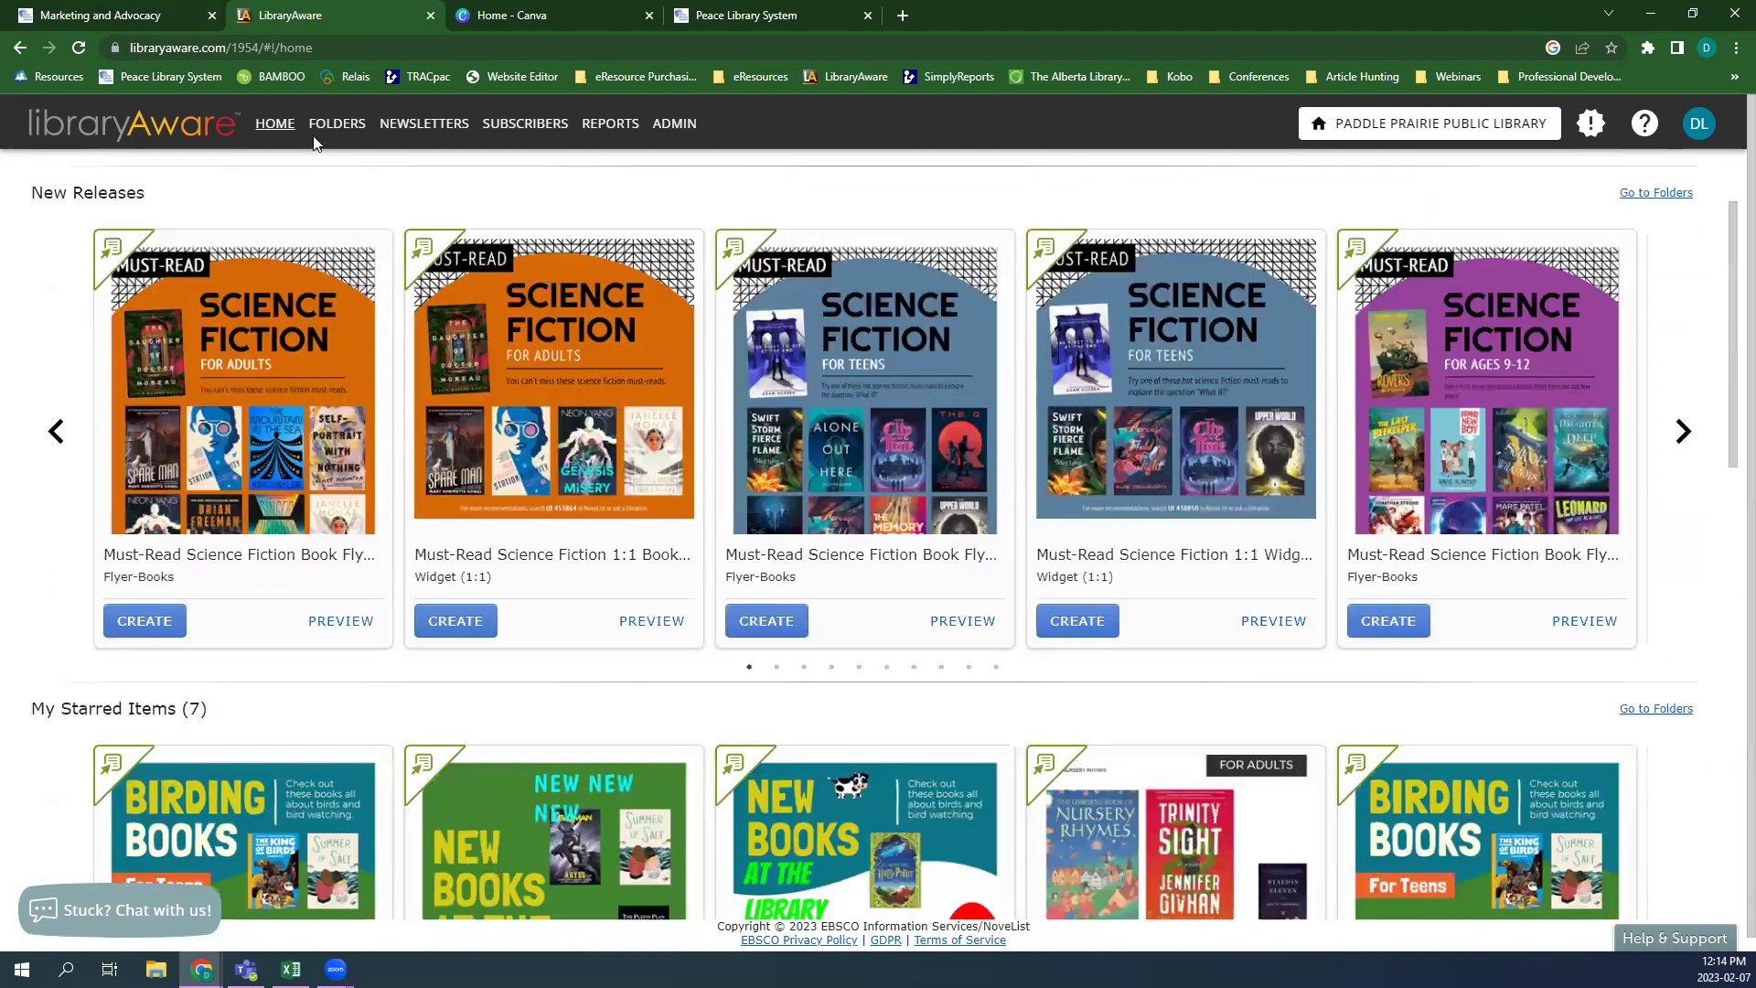
- Return to the Readers' Advisory folder and start creating a new item in it
click(359, 129)
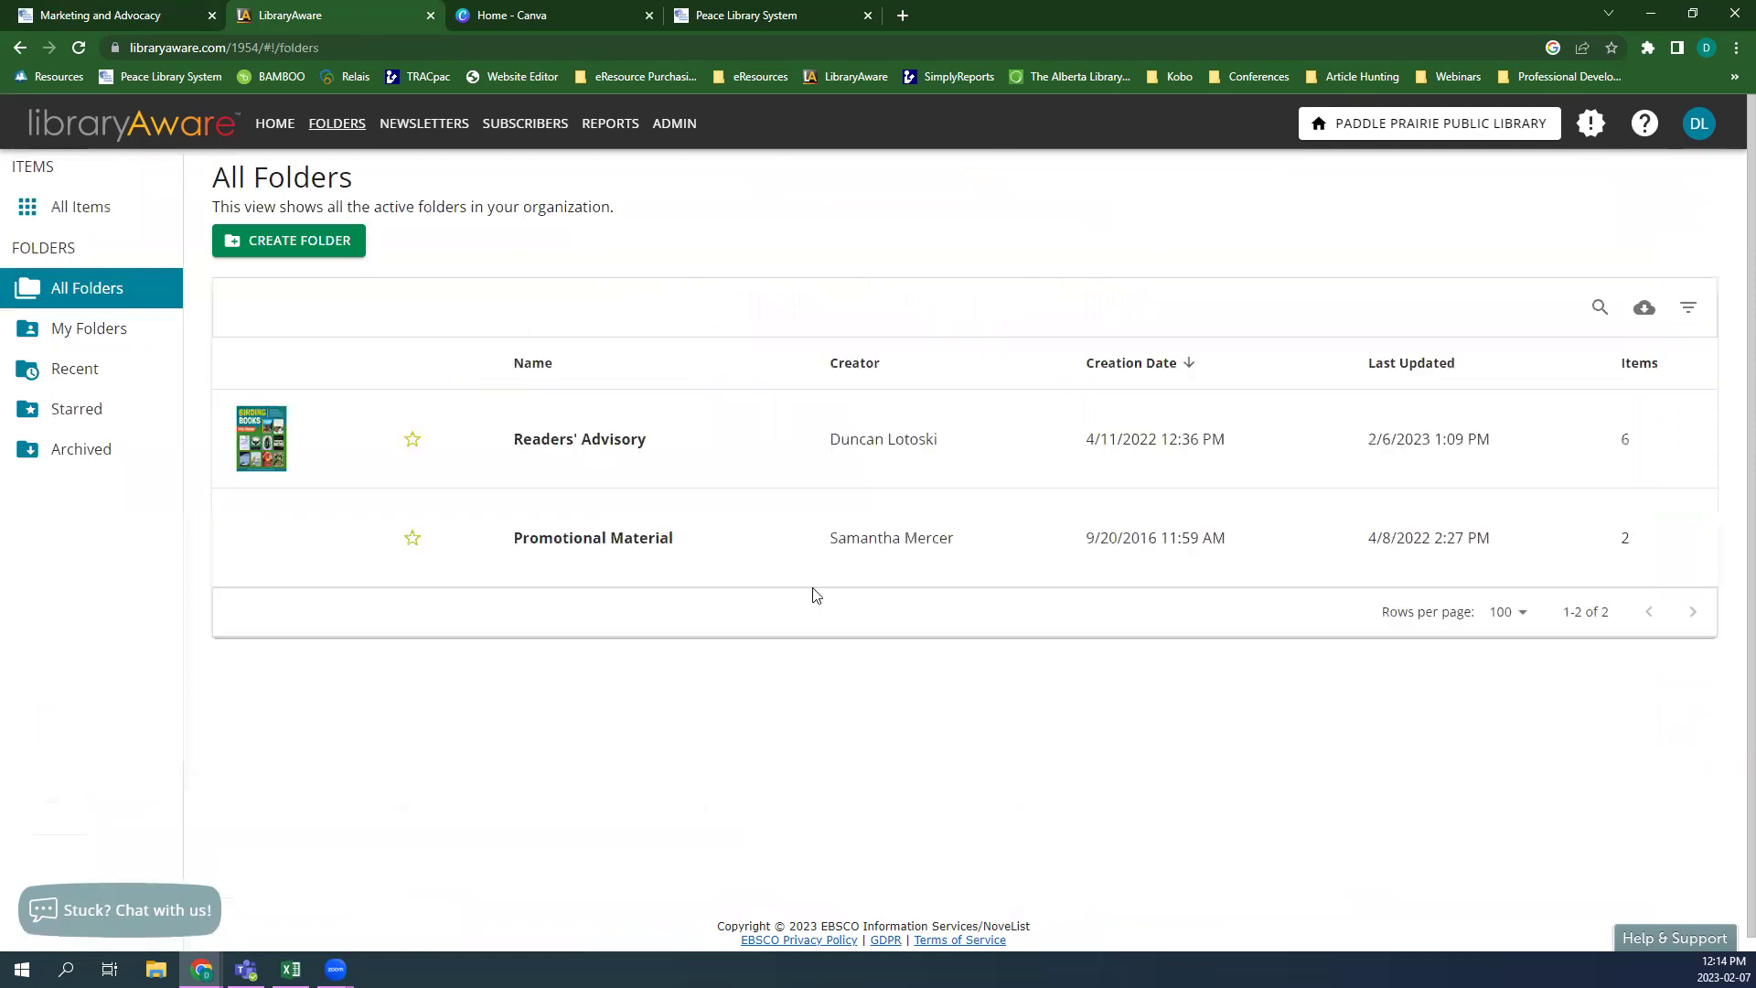
click(663, 416)
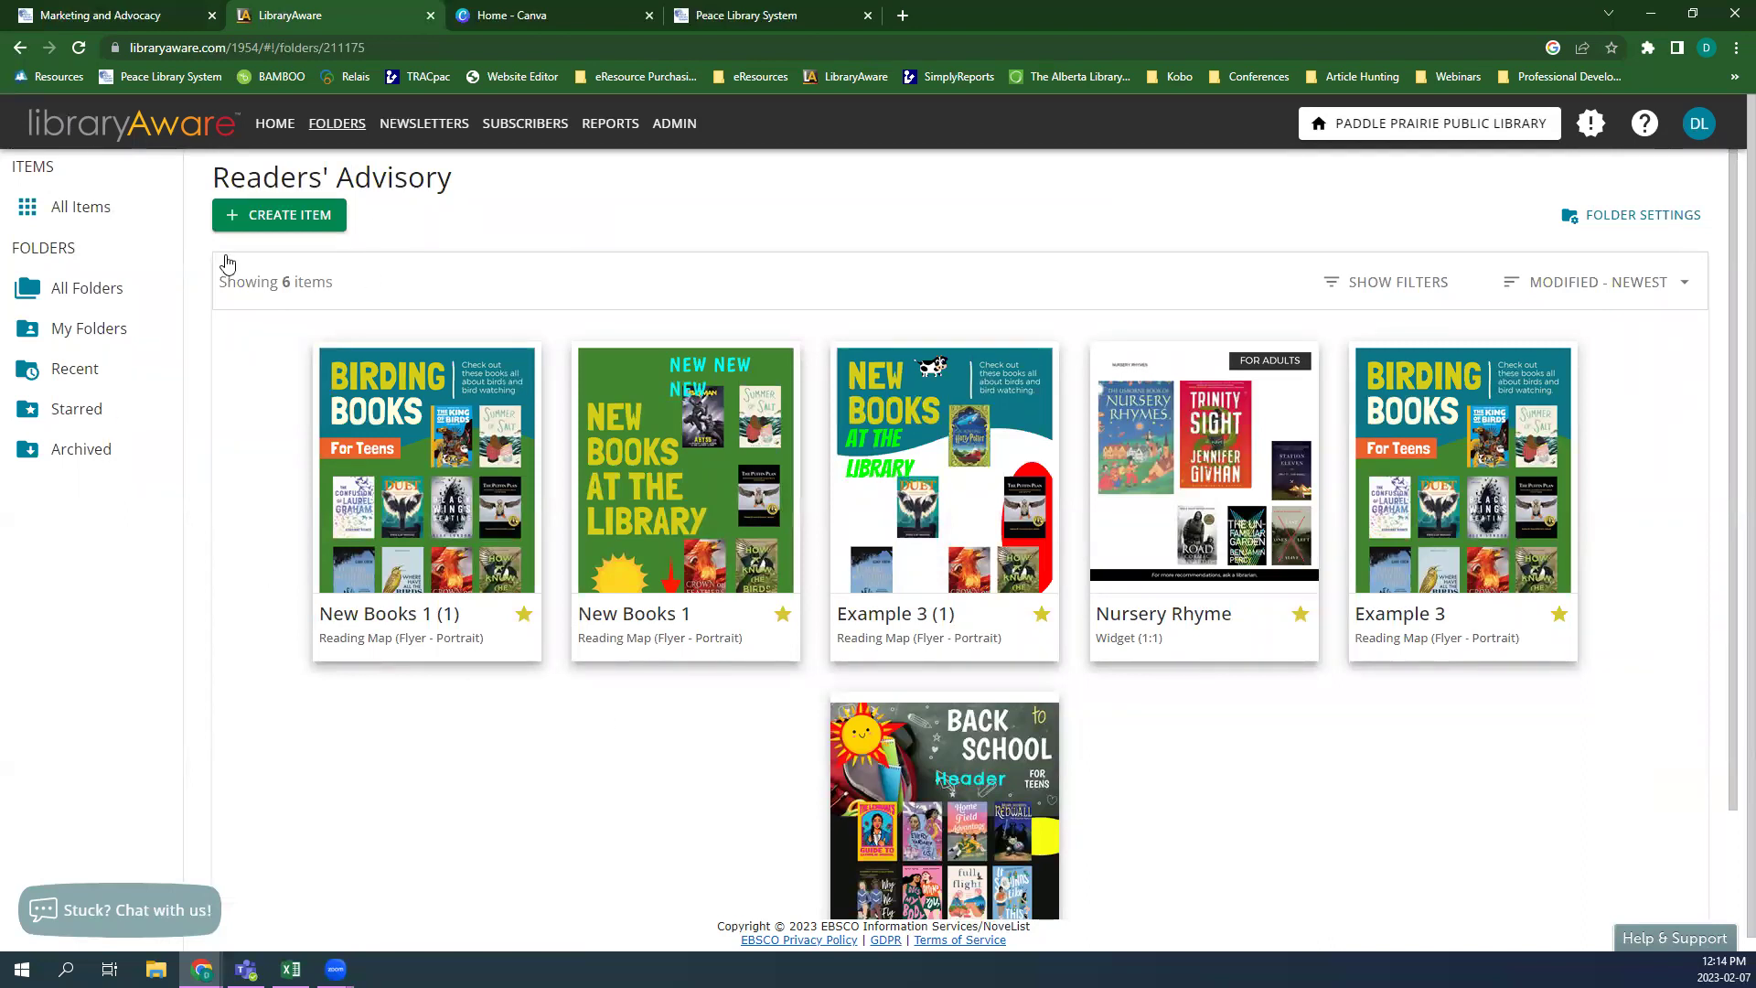
click(287, 215)
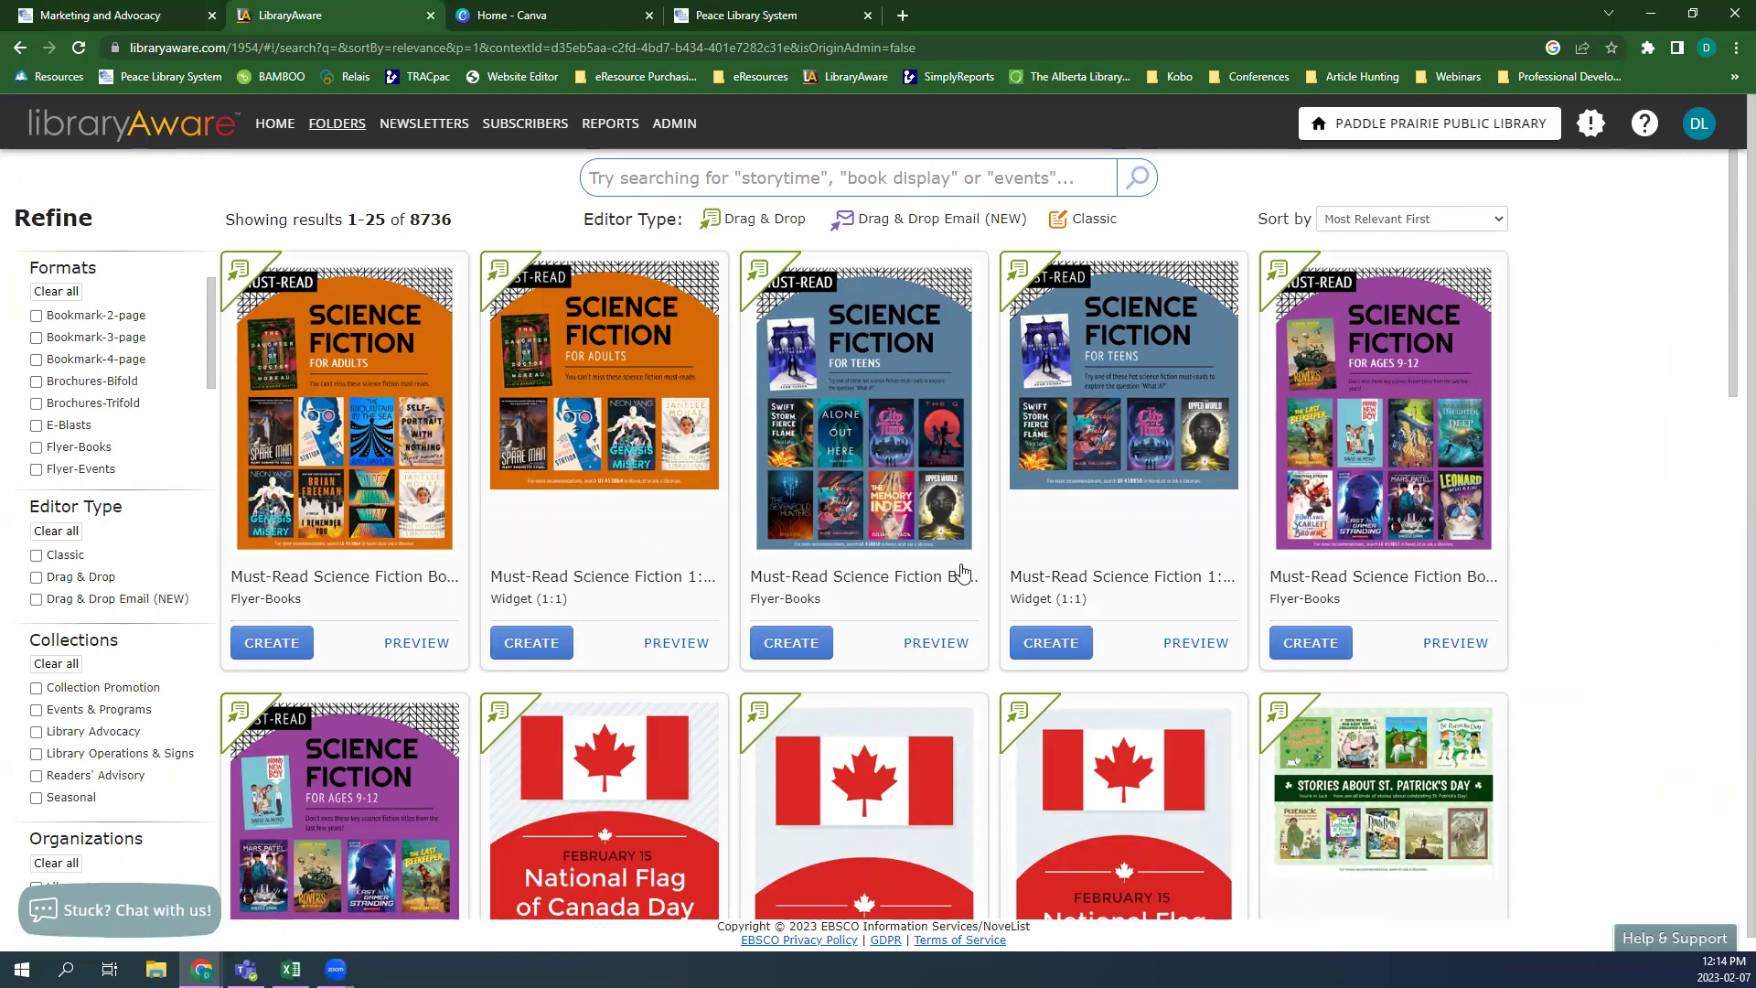
- Browse the available templates, including the science fiction, Flag of Canada Day and St. Patrick's Day designs
scroll(677, 421, down, 4)
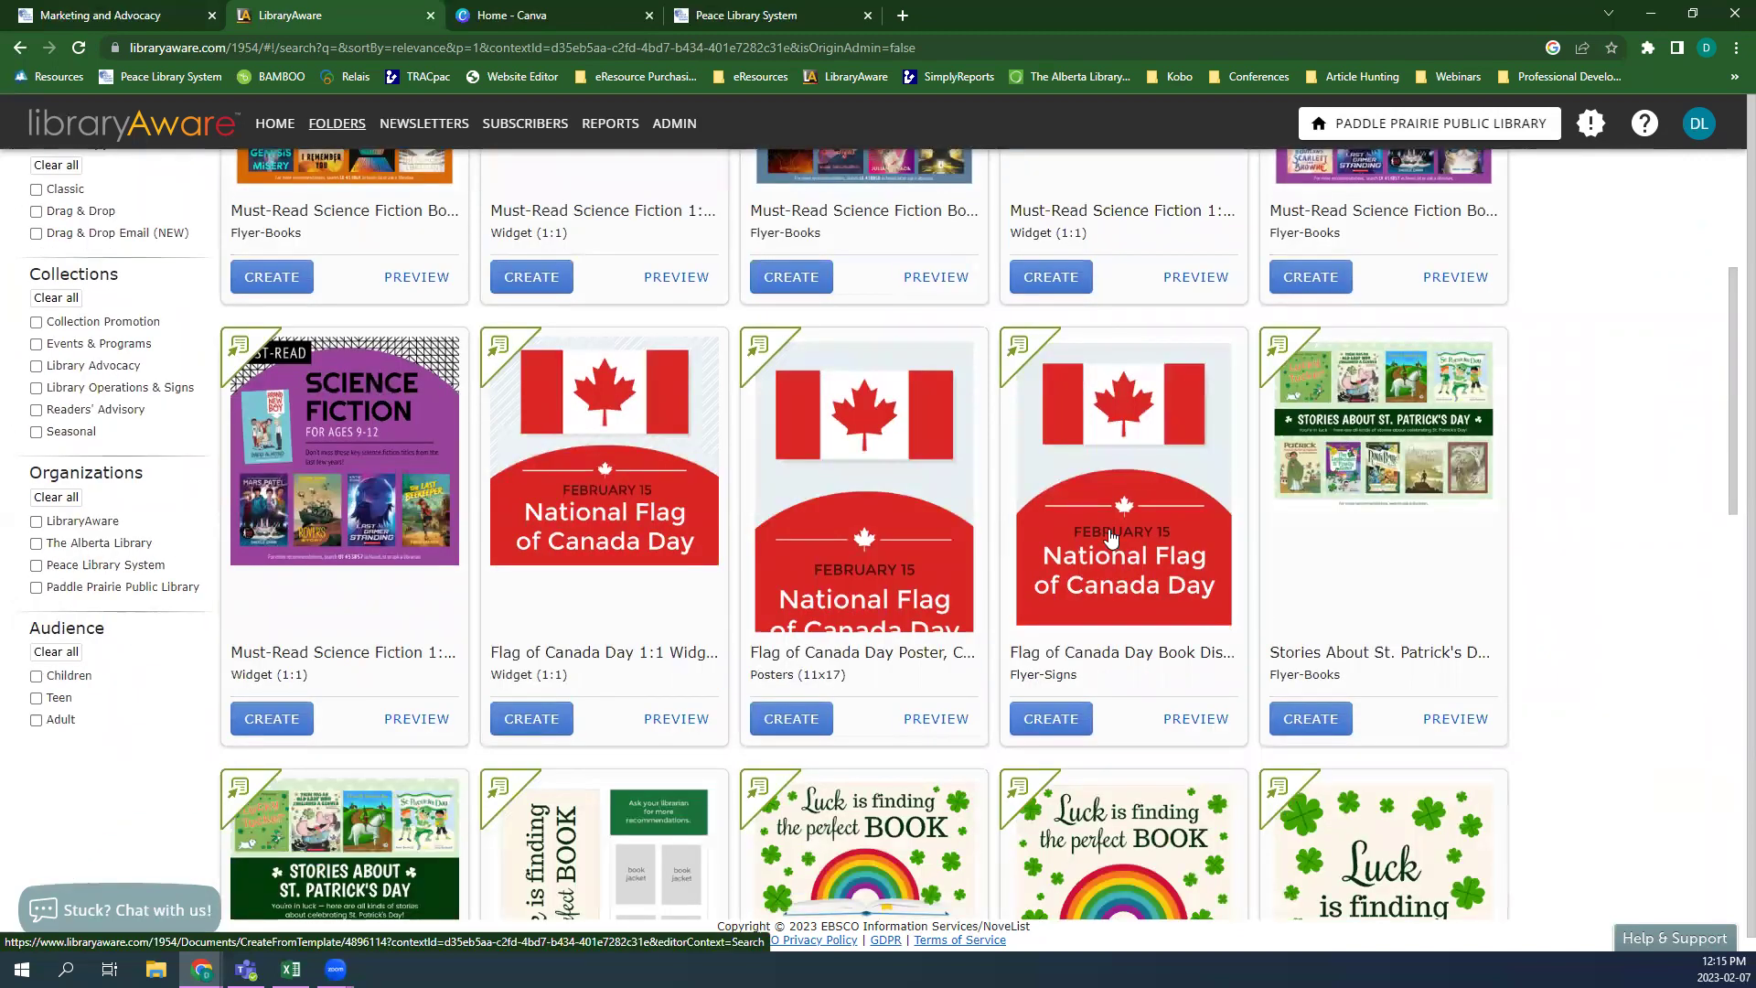
scroll(1241, 585, down, 1)
scroll(1241, 585, down, 8)
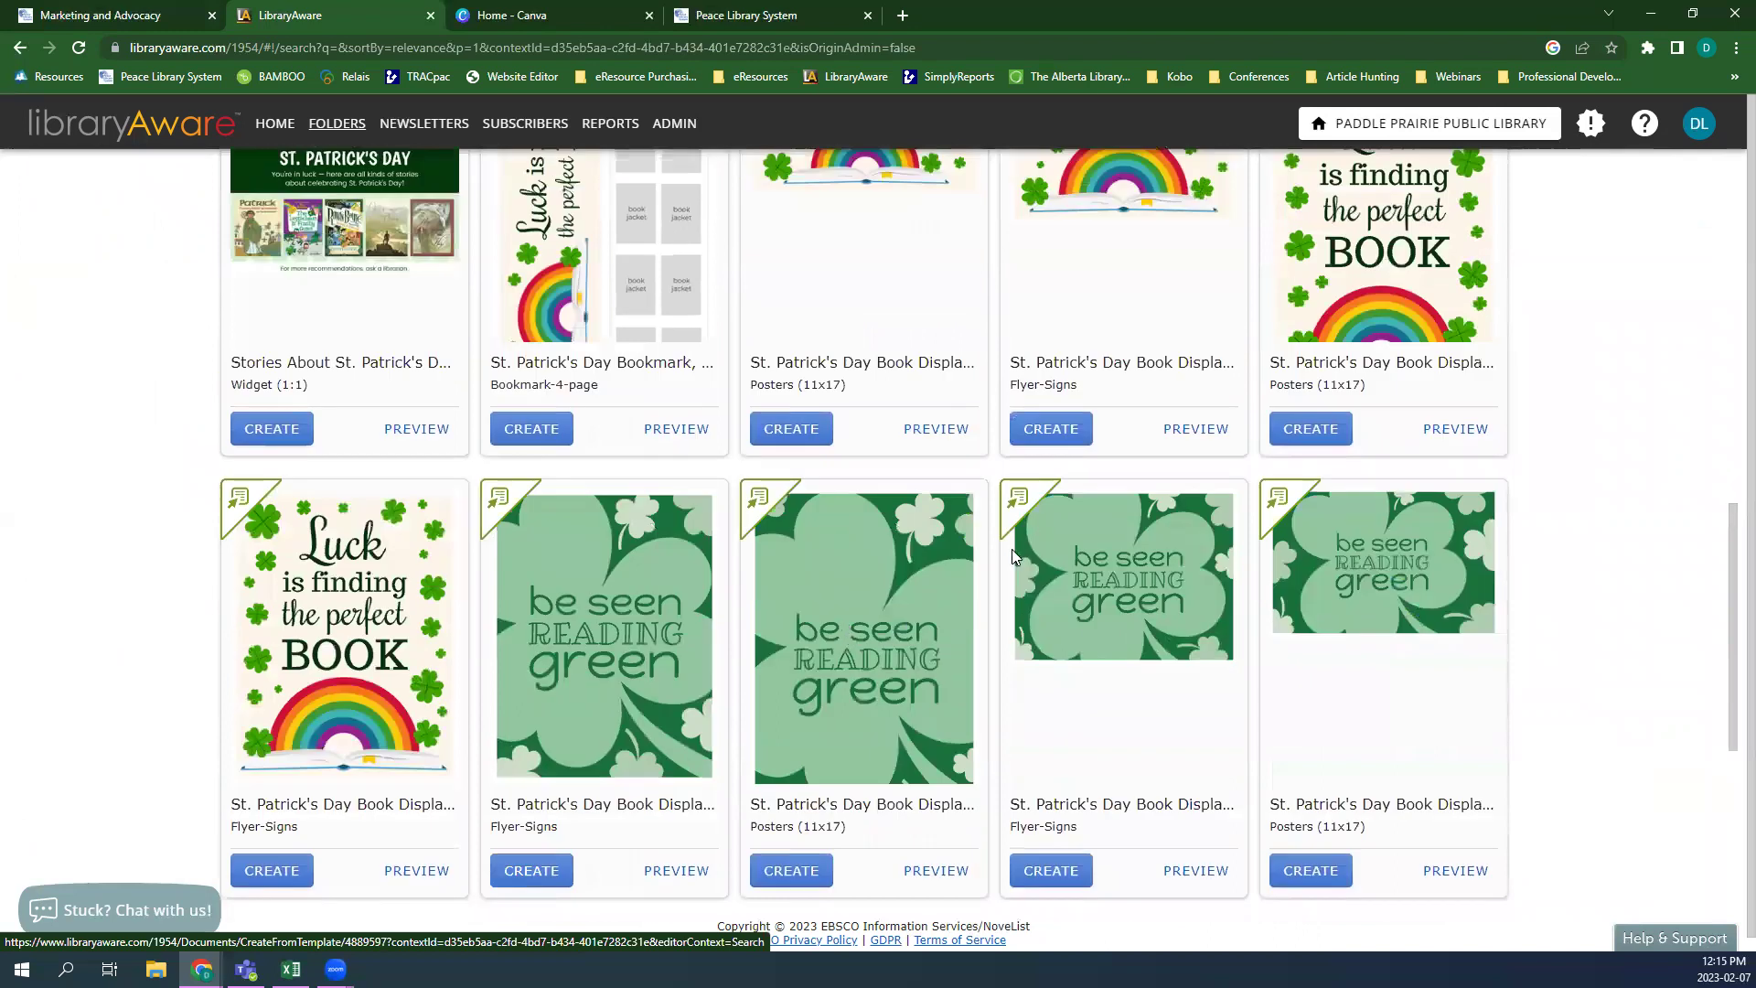
scroll(1376, 509, down, 4)
scroll(1006, 457, up, 5)
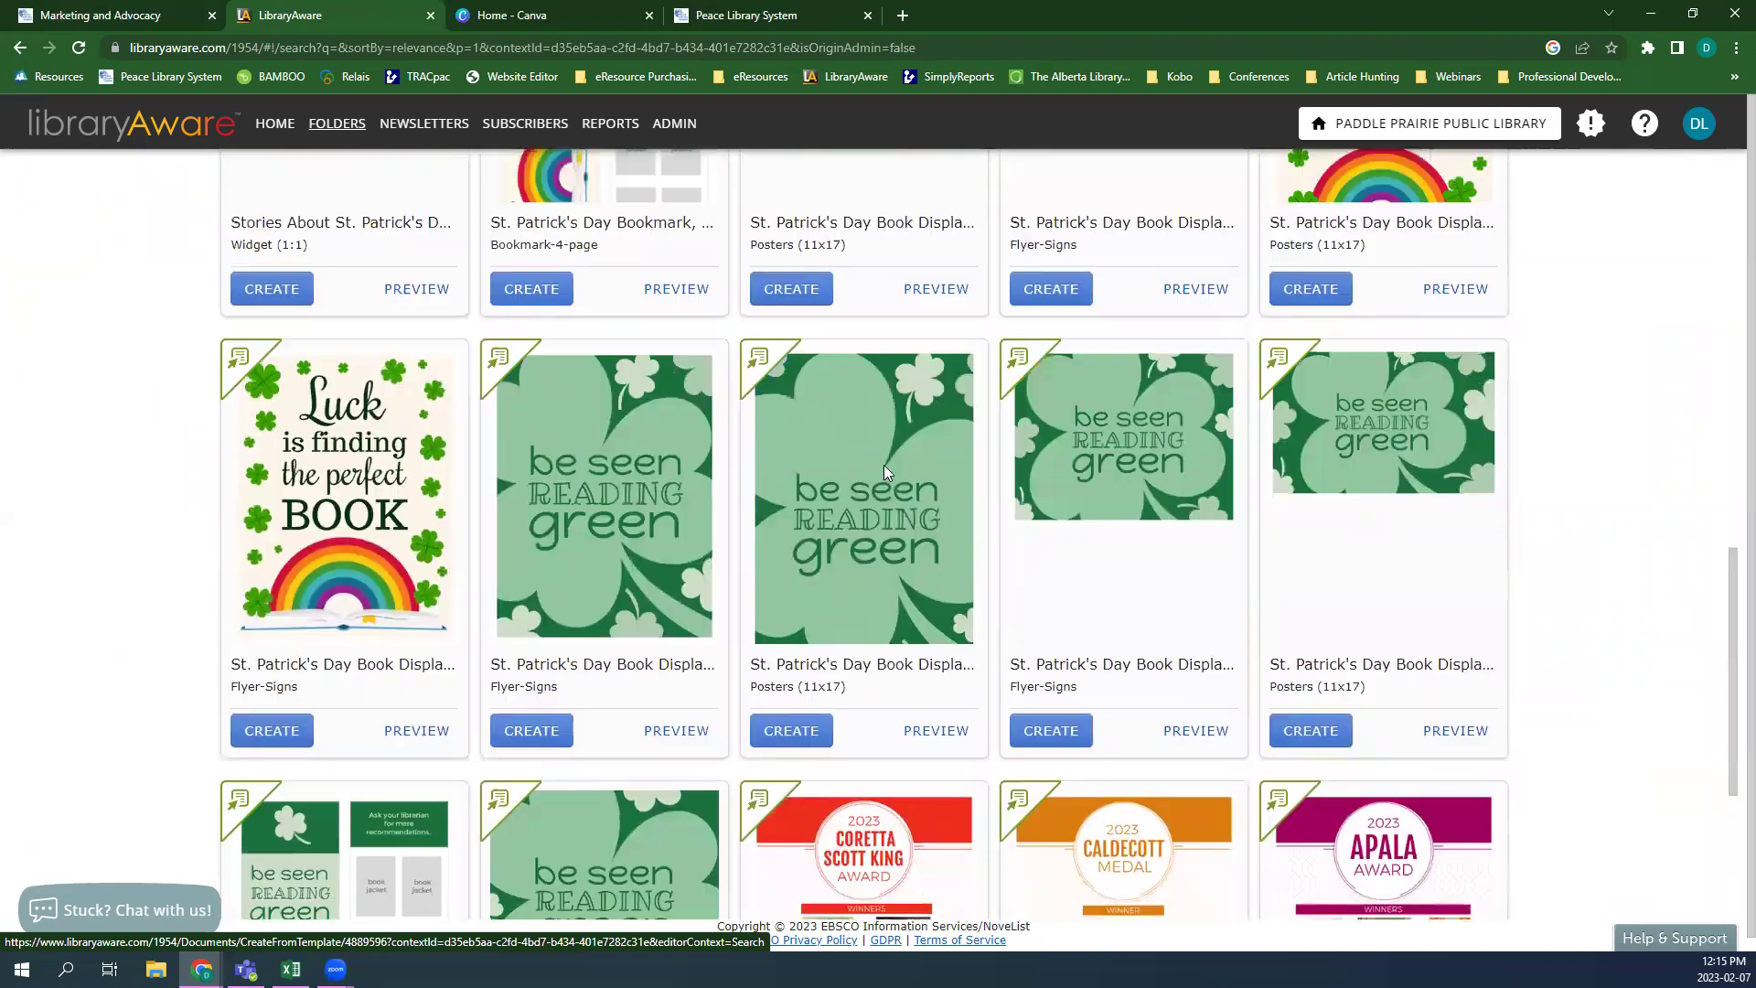
scroll(1157, 732, up, 7)
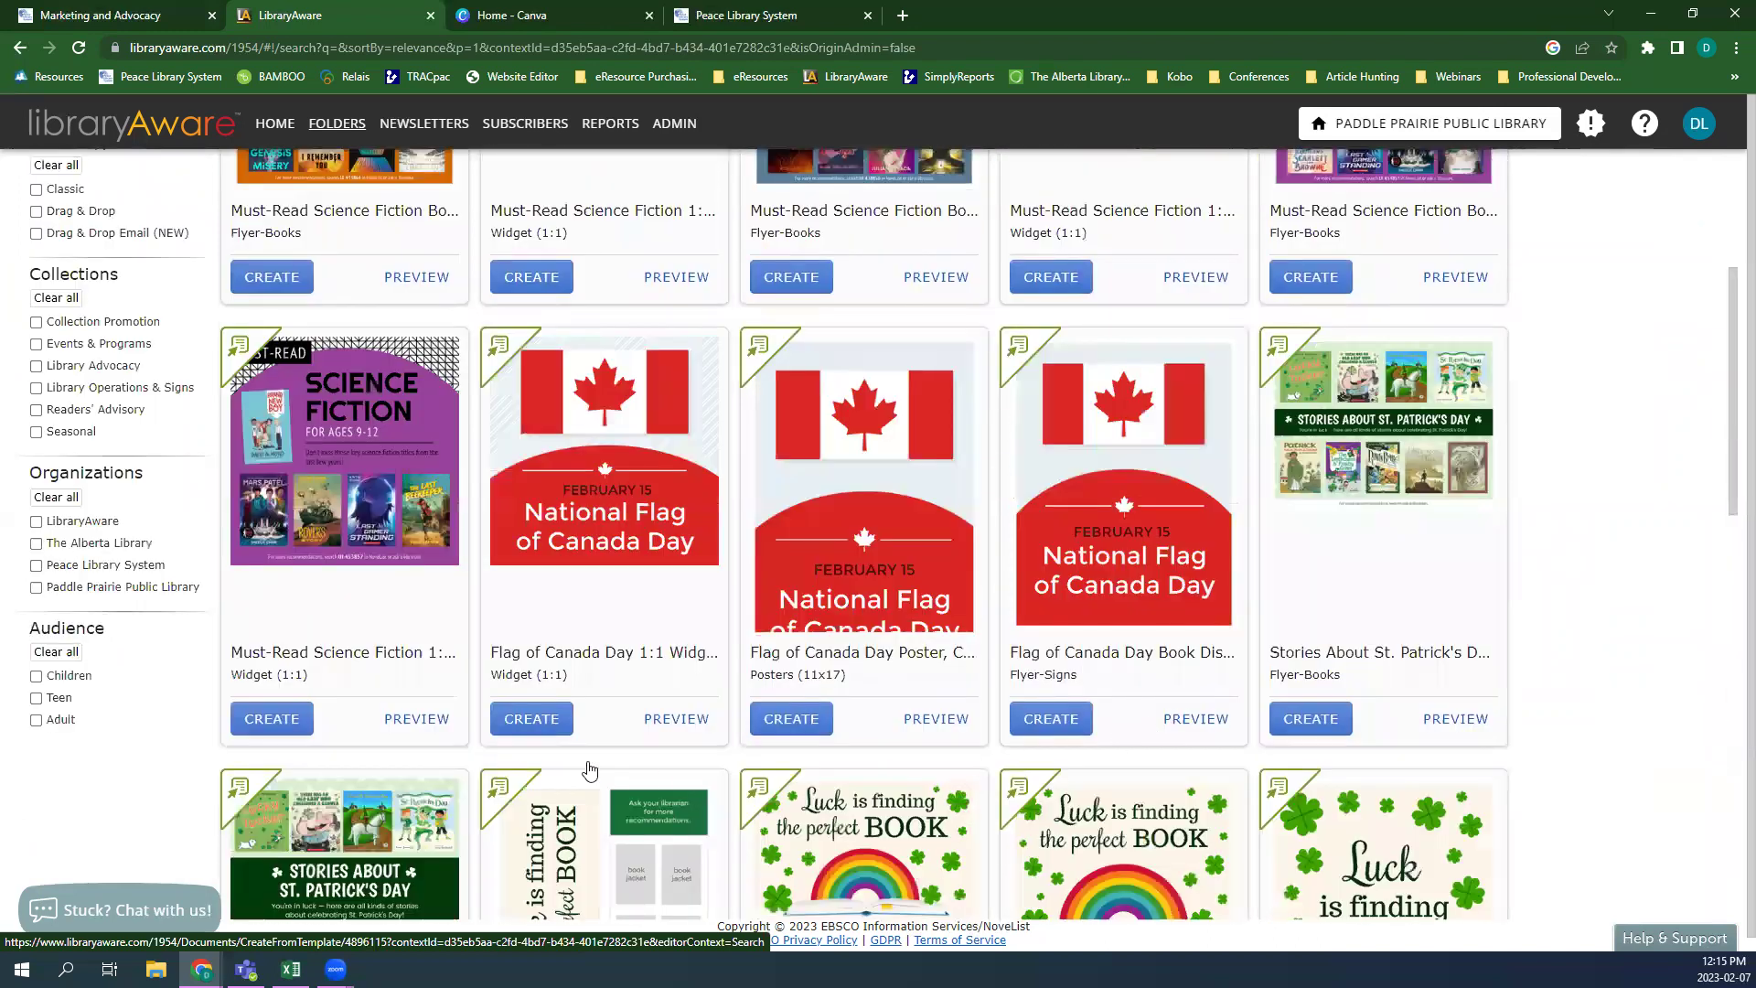
scroll(594, 777, up, 3)
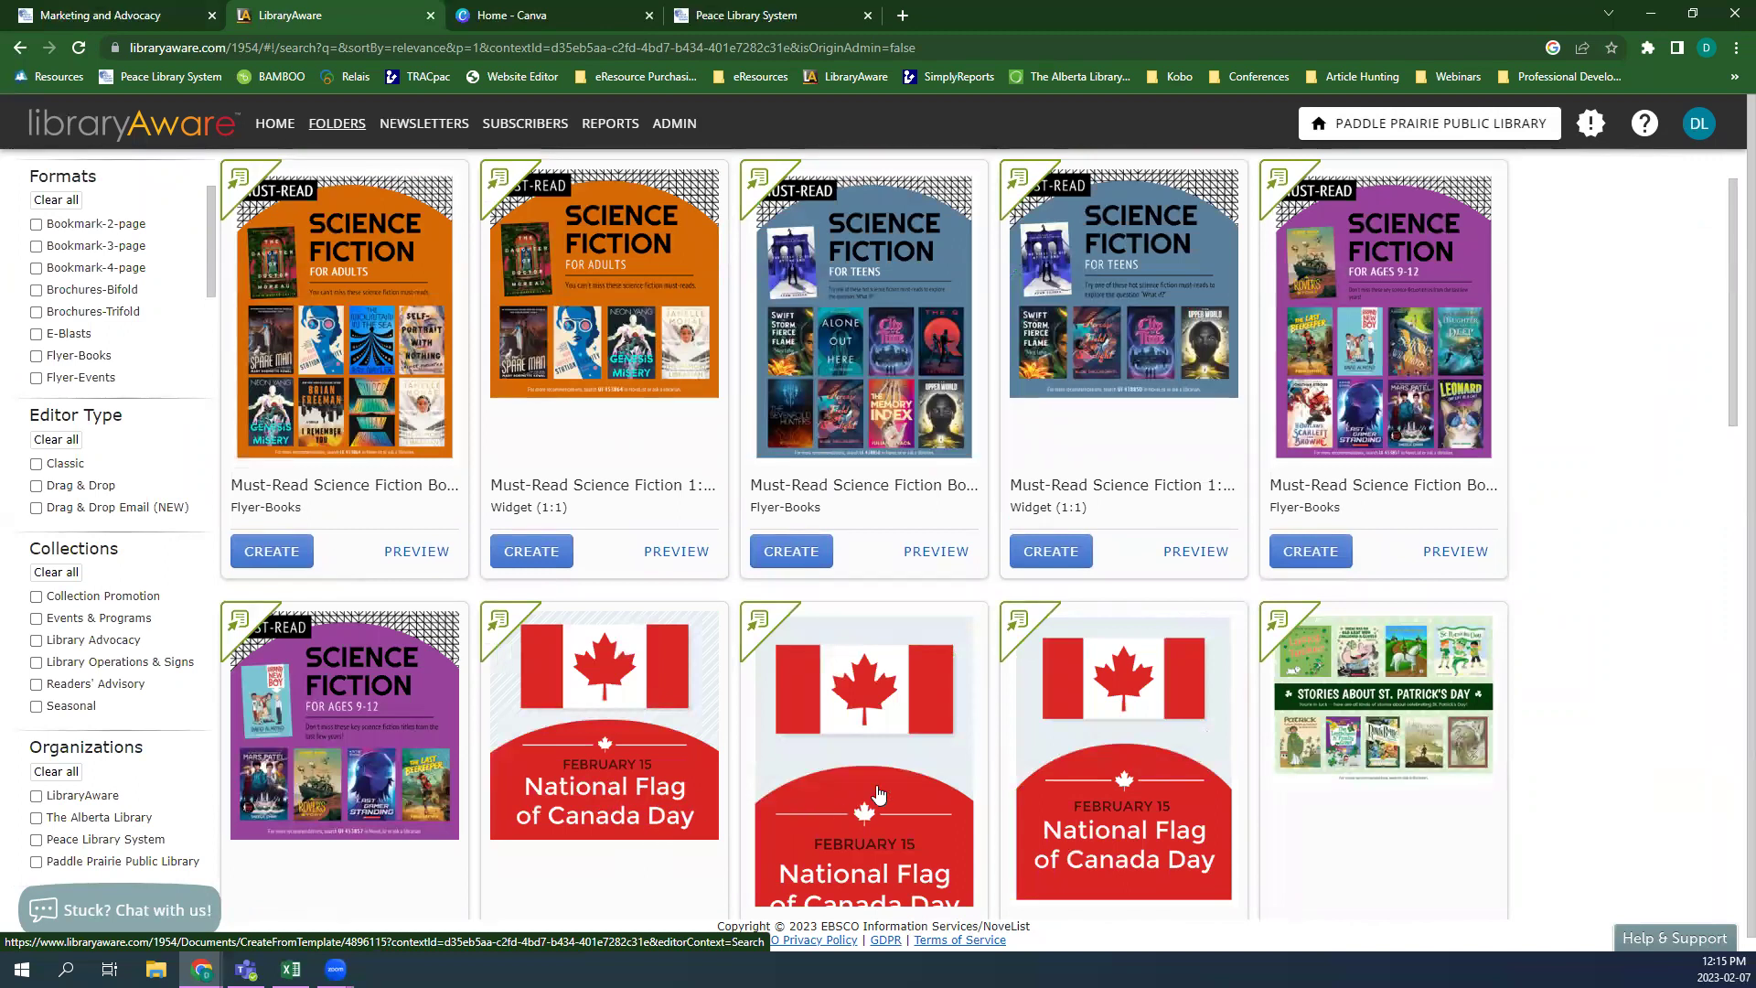
scroll(876, 791, up, 1)
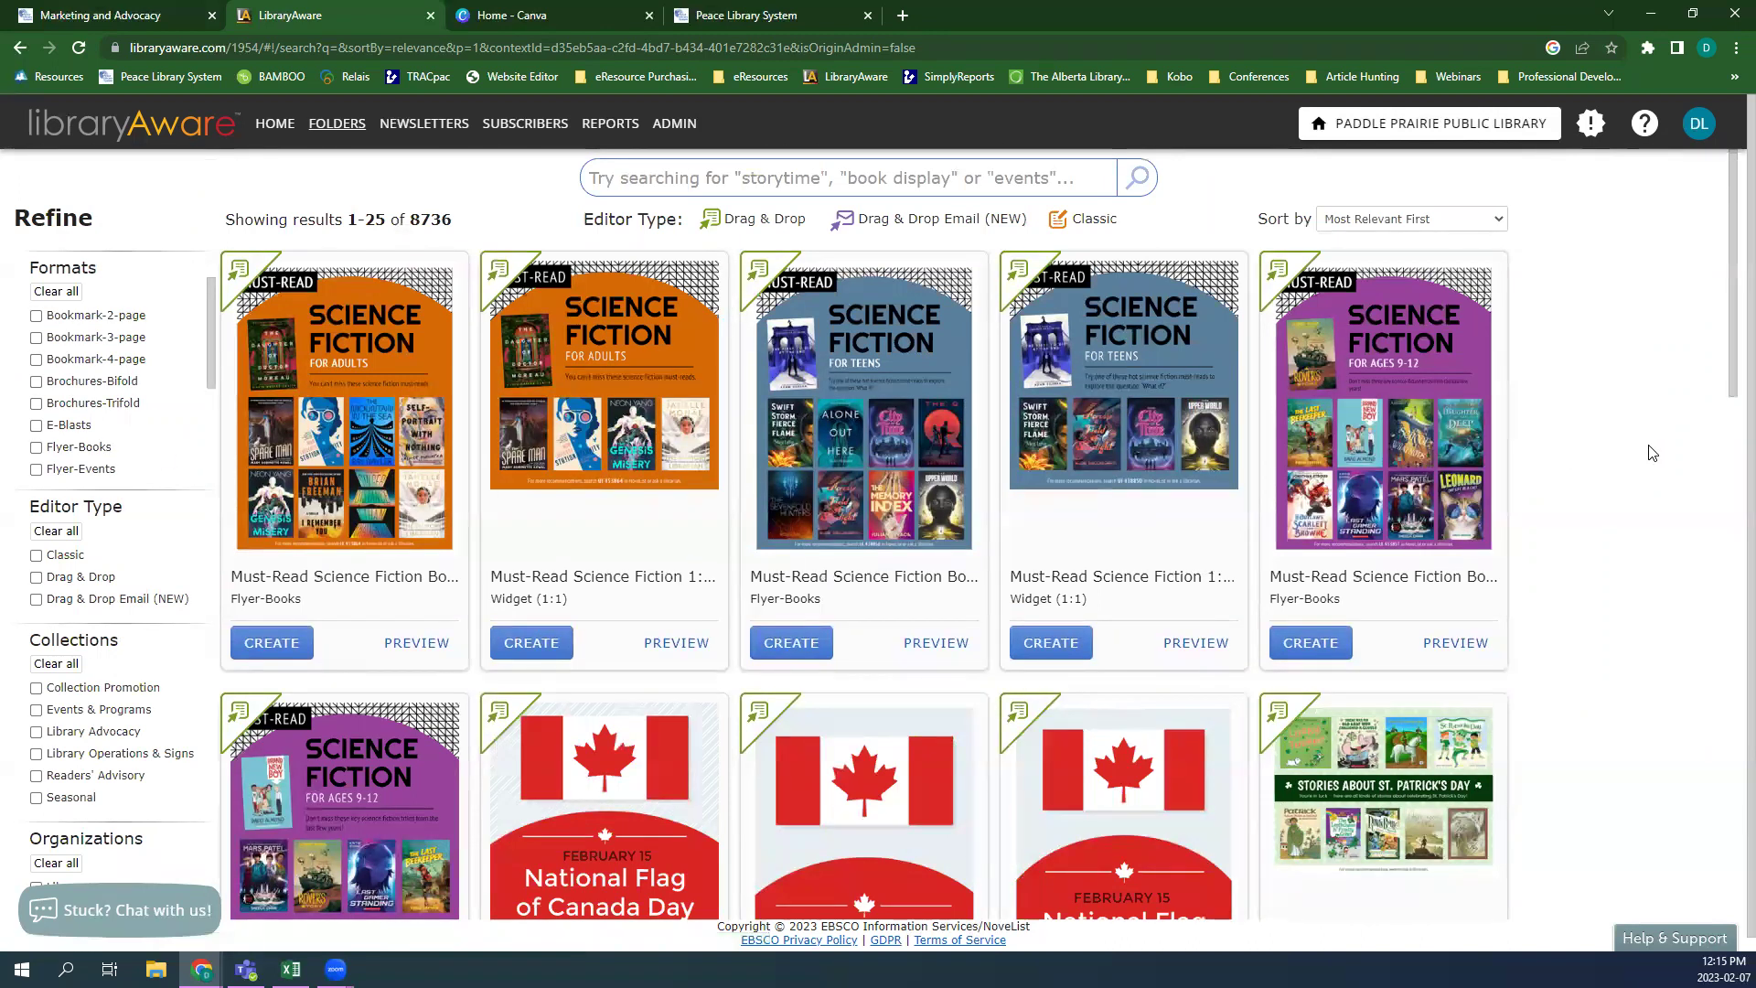
scroll(922, 610, down, 4)
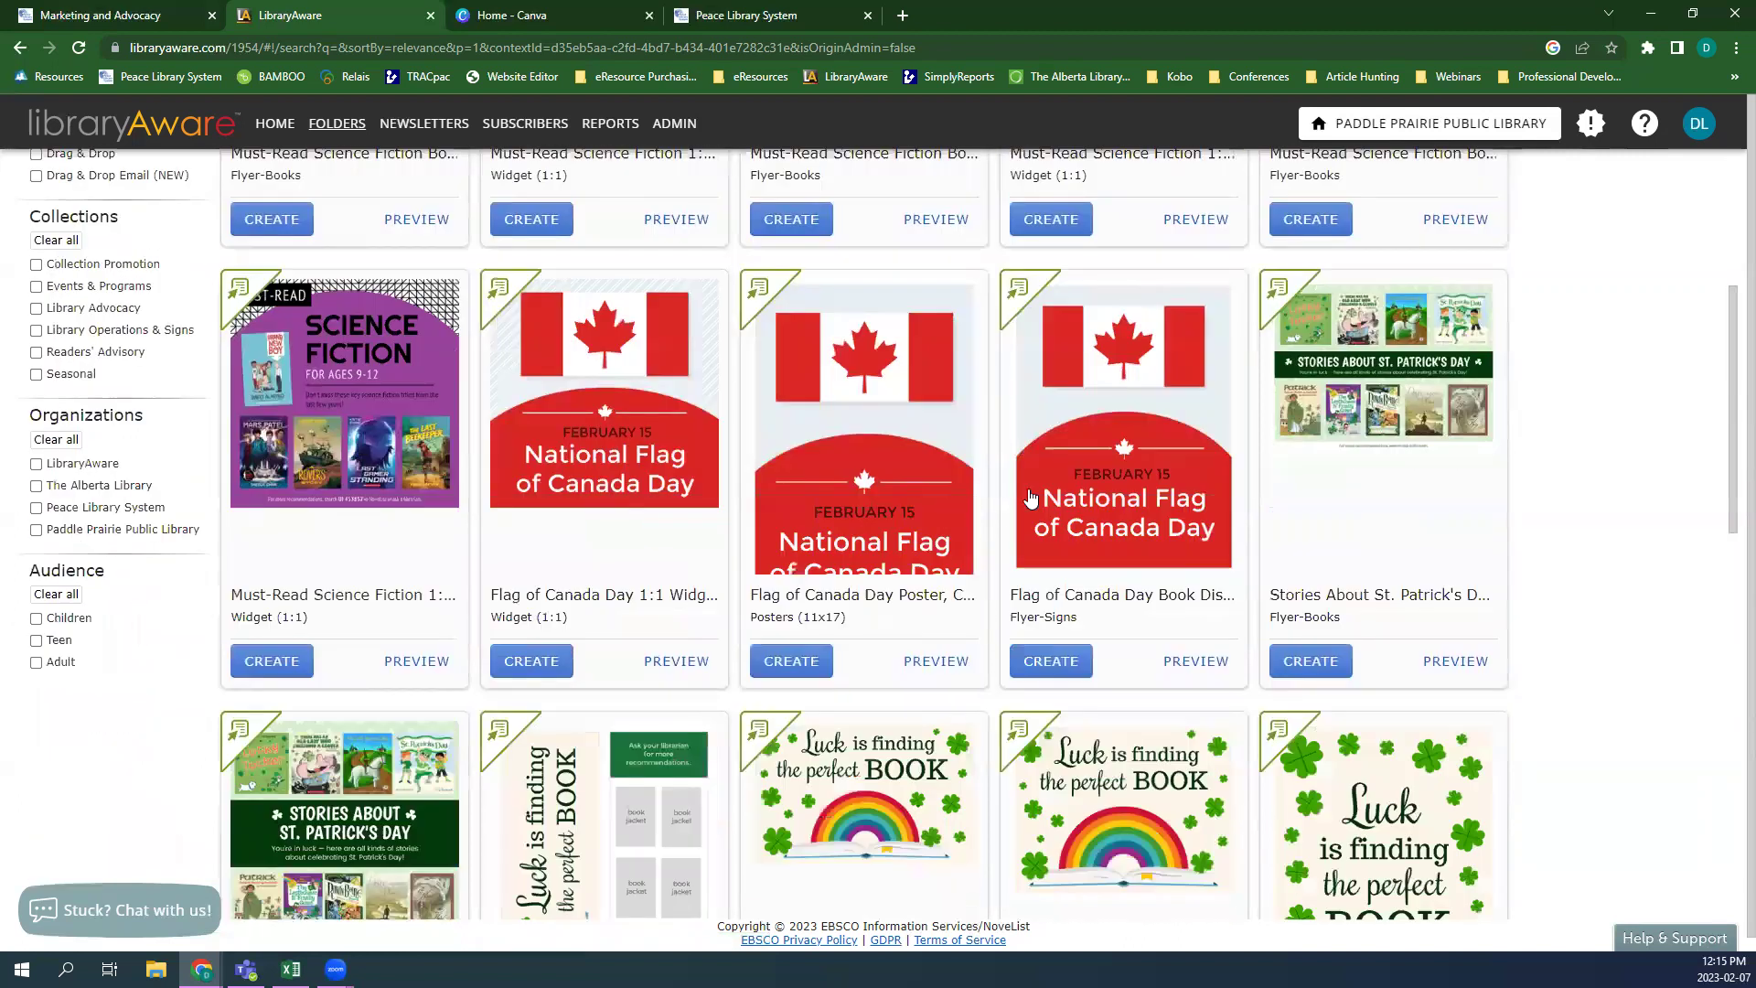
scroll(1029, 507, up, 4)
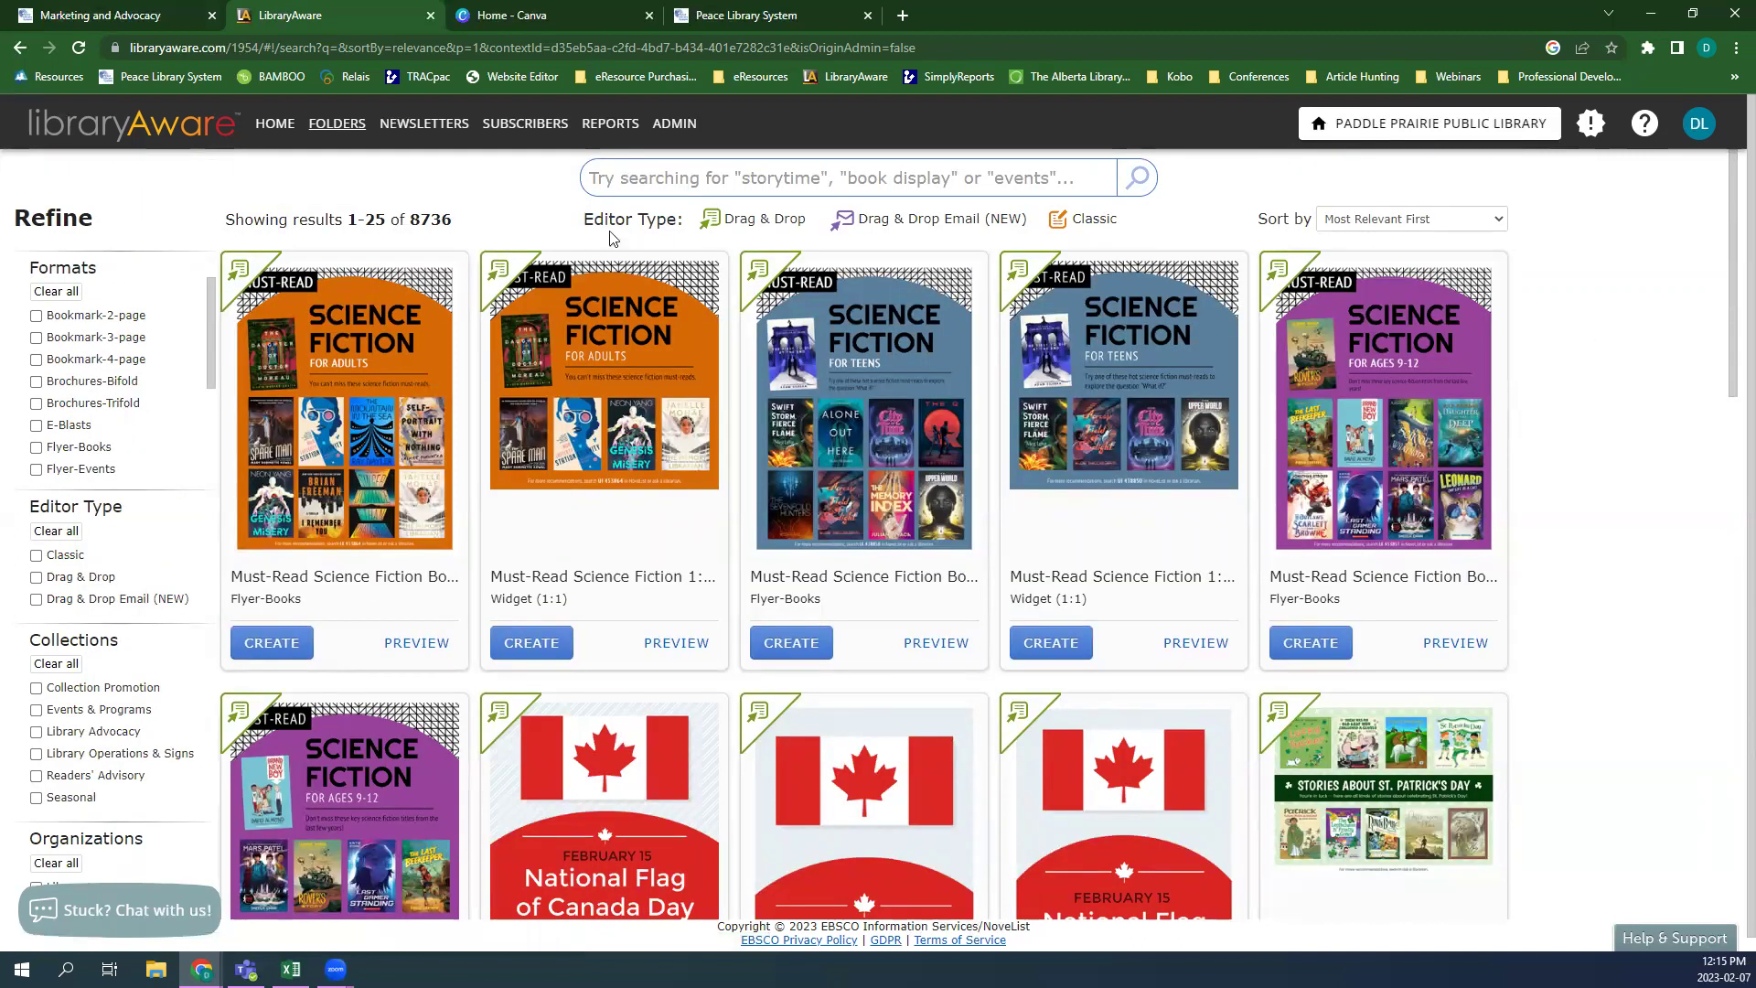
- Search the templates for "halloween"
click(807, 177)
text(halloween)
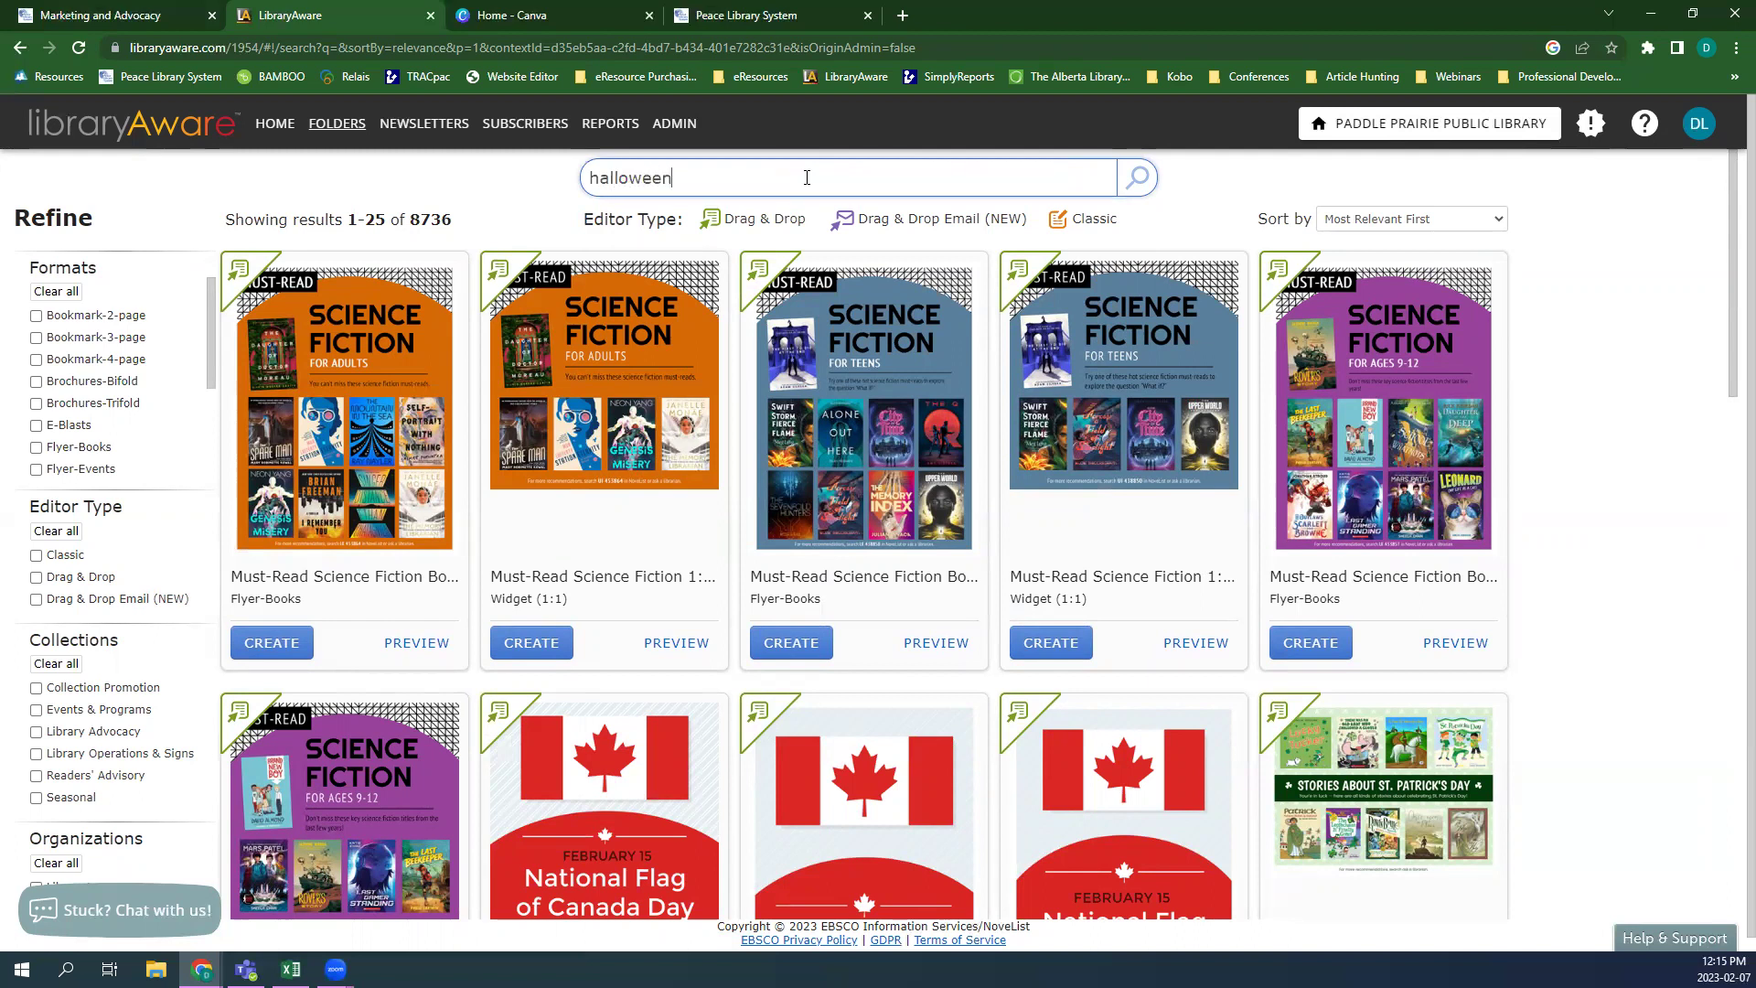
key(Return)
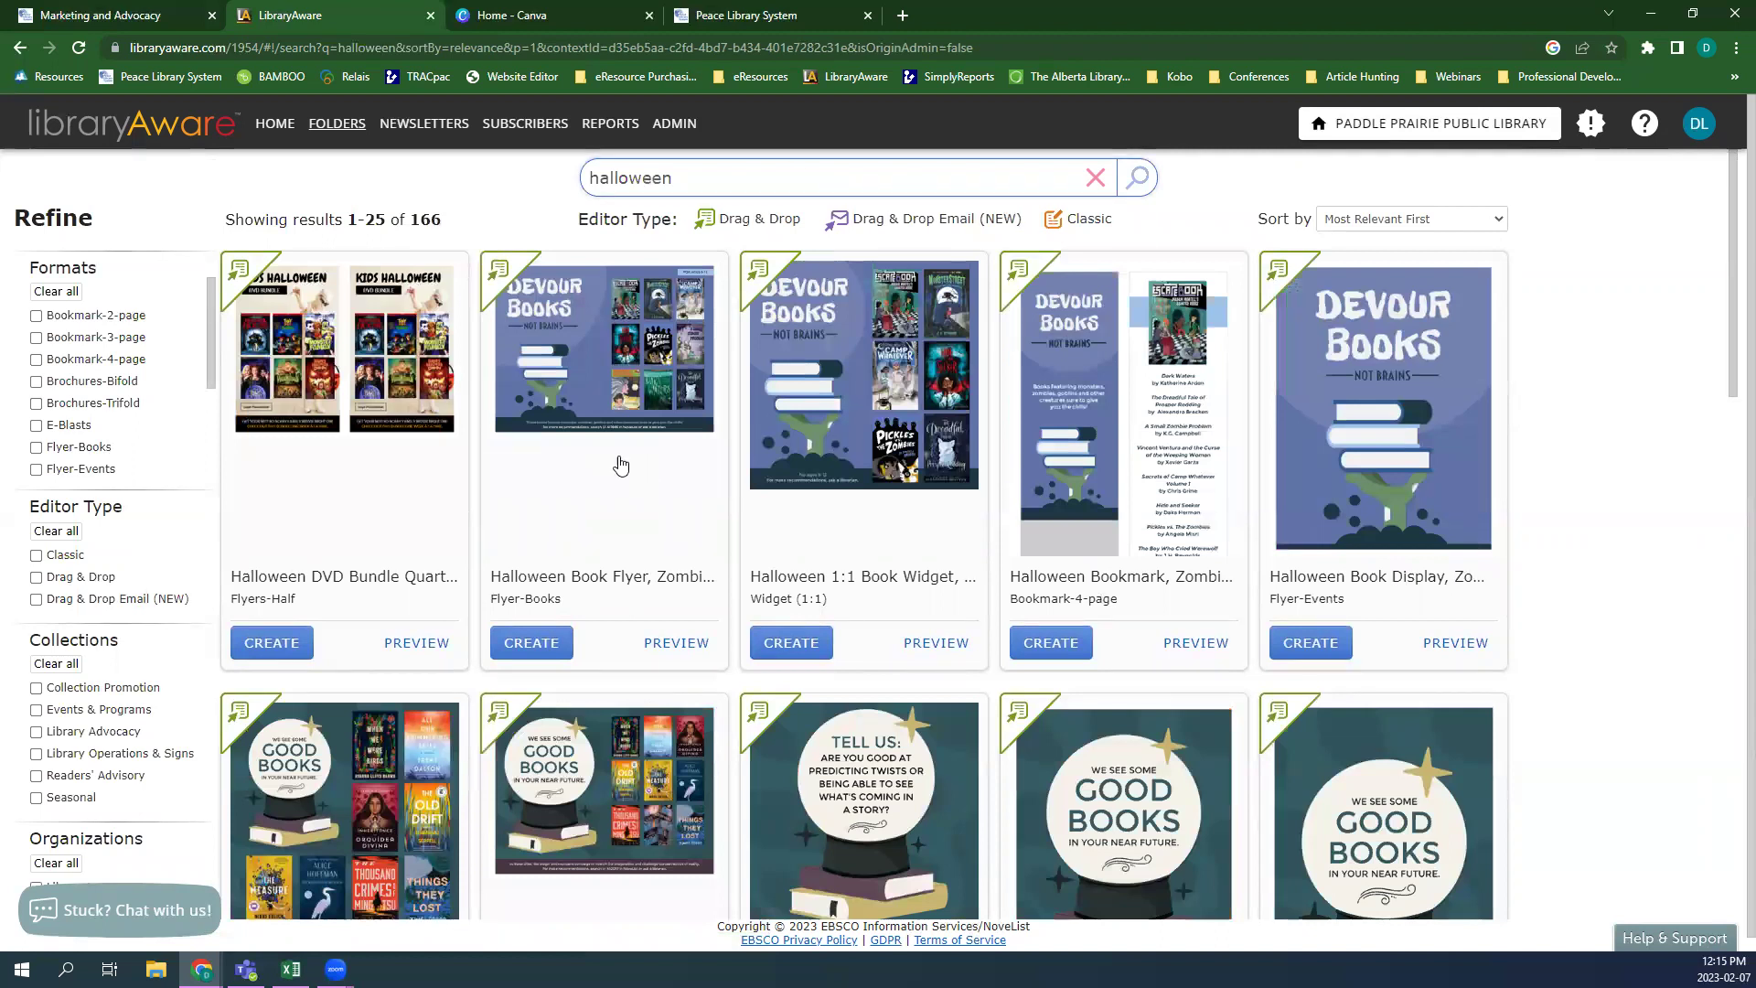
- Look through the first page of Halloween templates down to the DVD bundle flyers and return to its beginning
scroll(960, 641, down, 5)
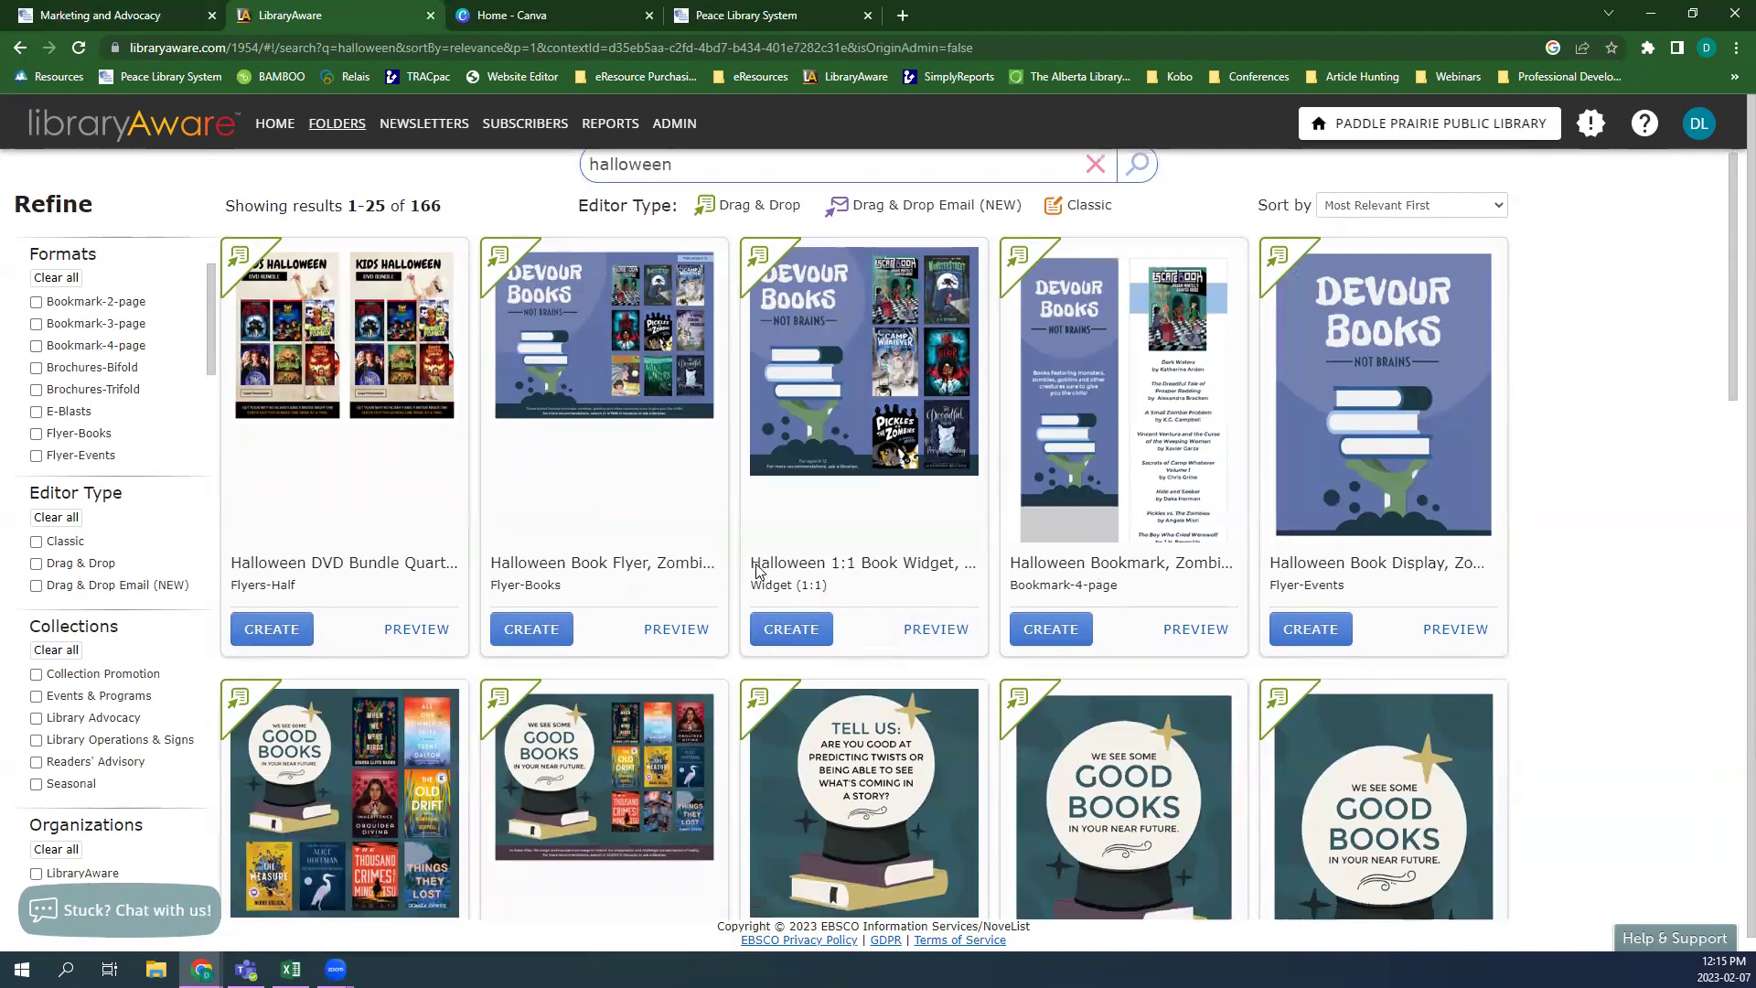
scroll(476, 468, up, 5)
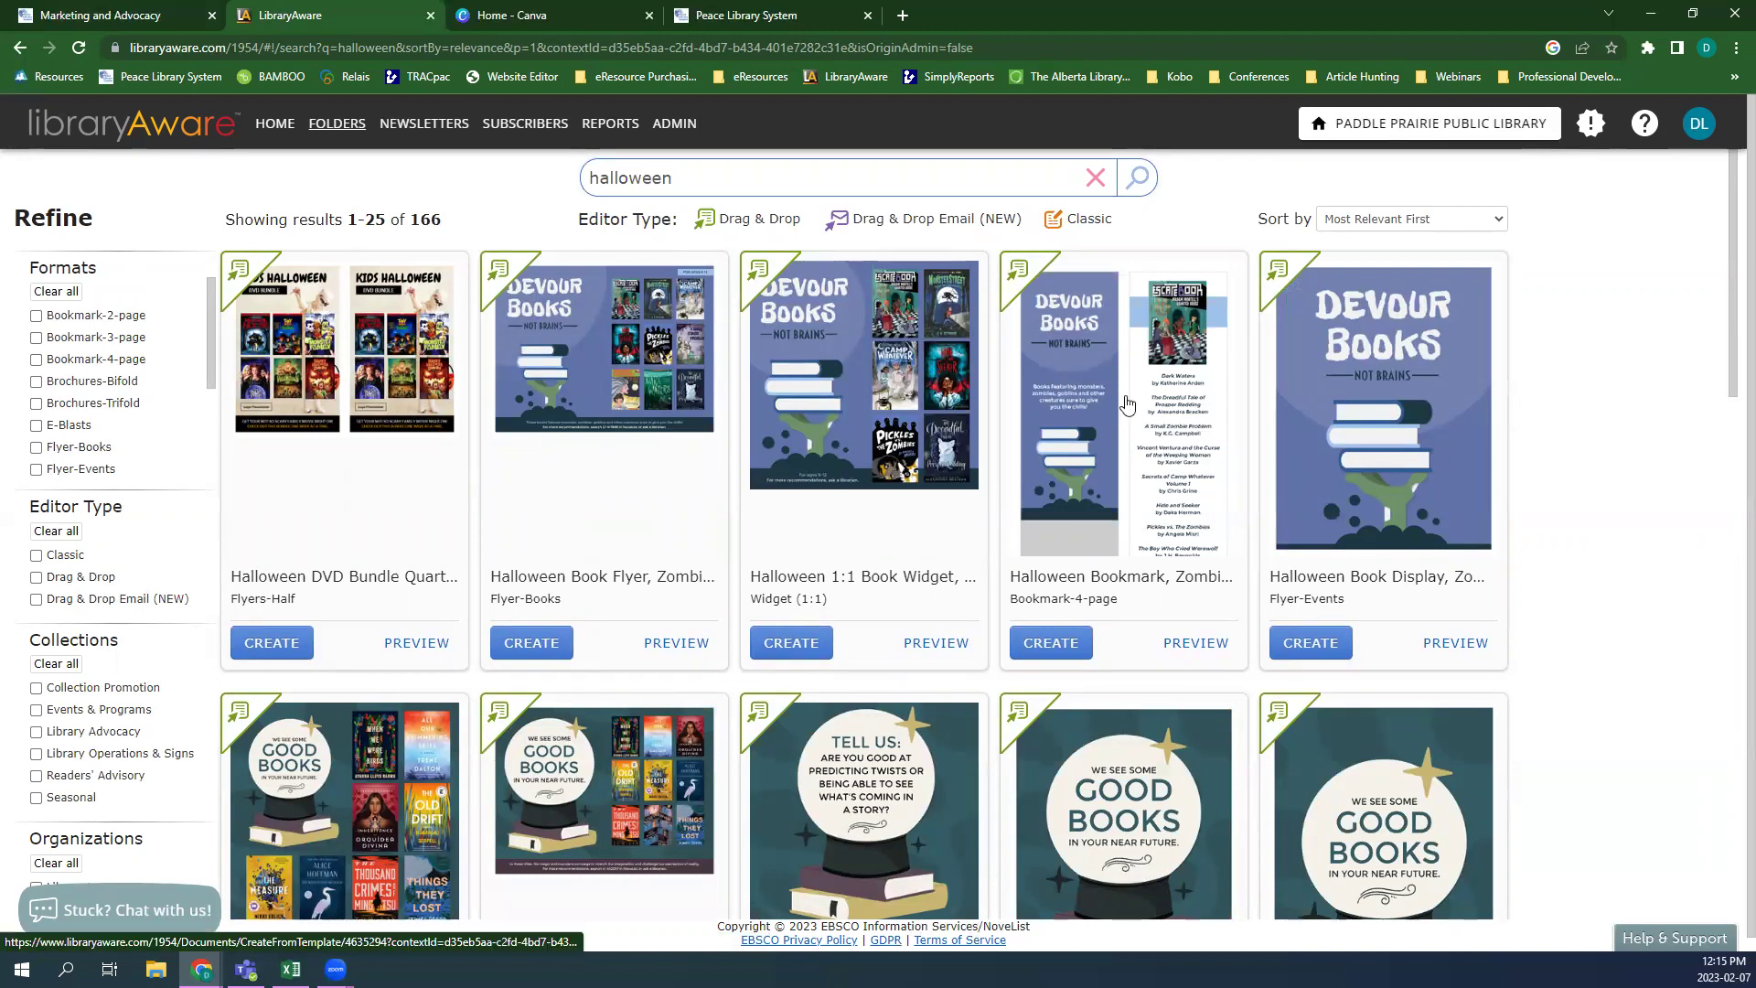
scroll(1088, 509, down, 6)
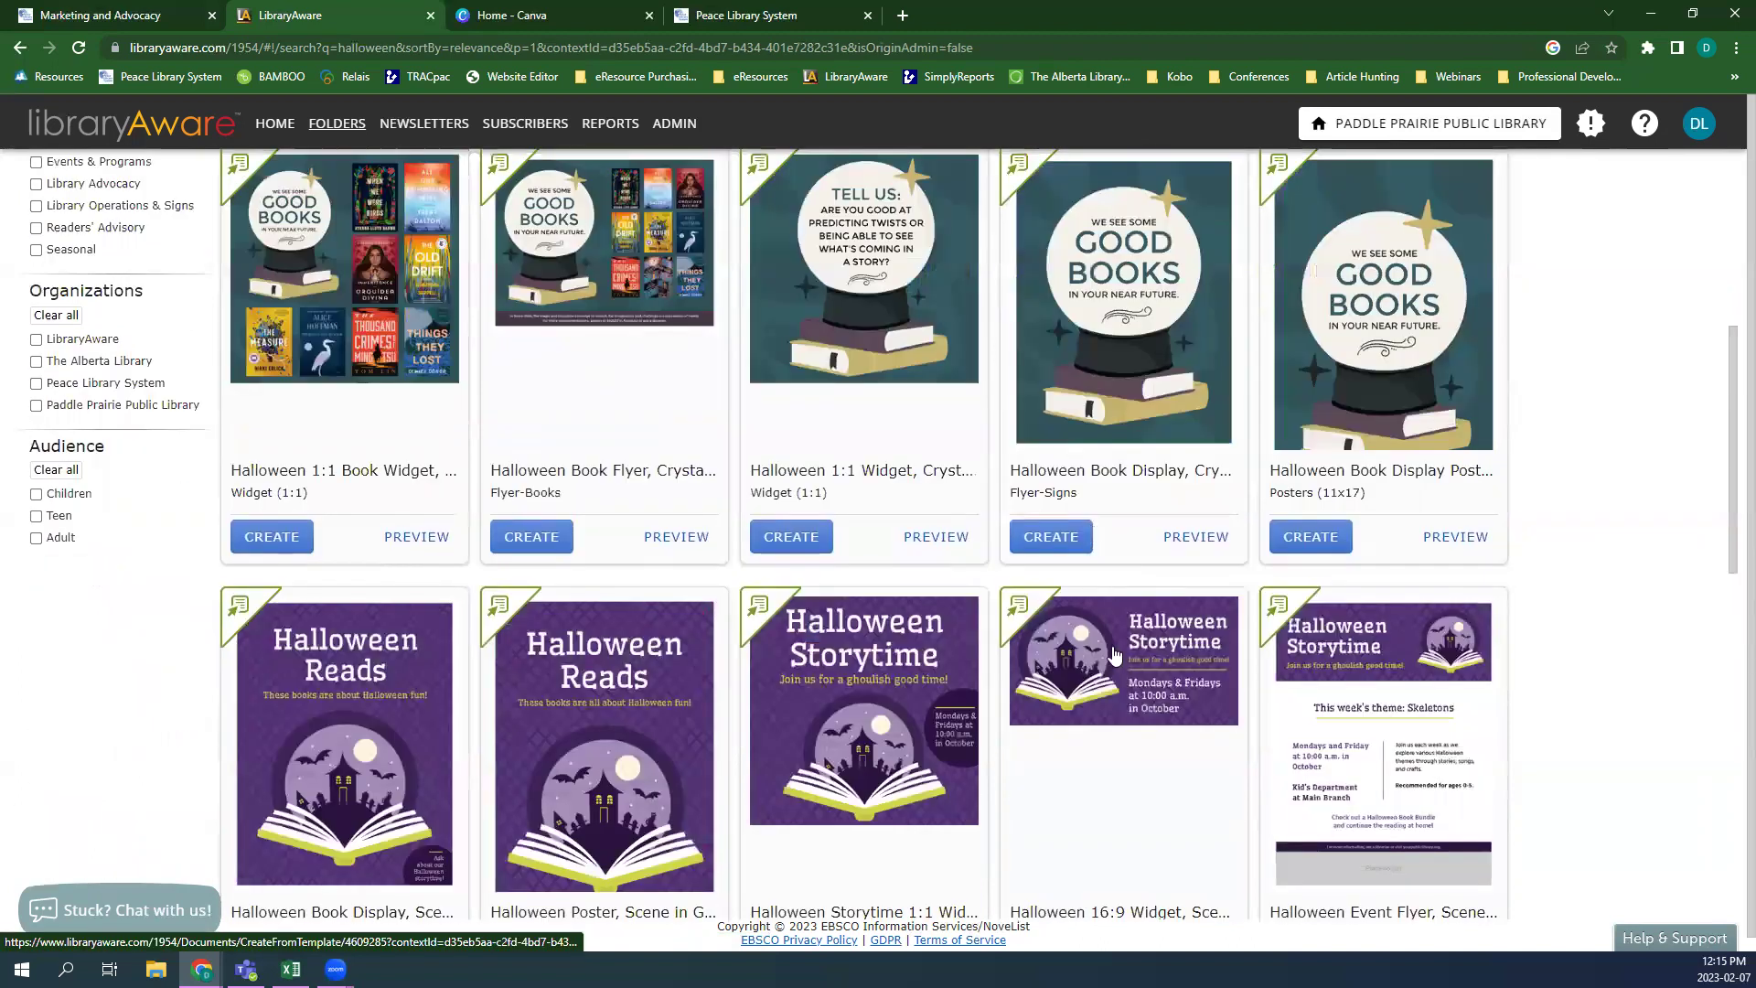
scroll(1114, 654, down, 3)
scroll(782, 590, down, 8)
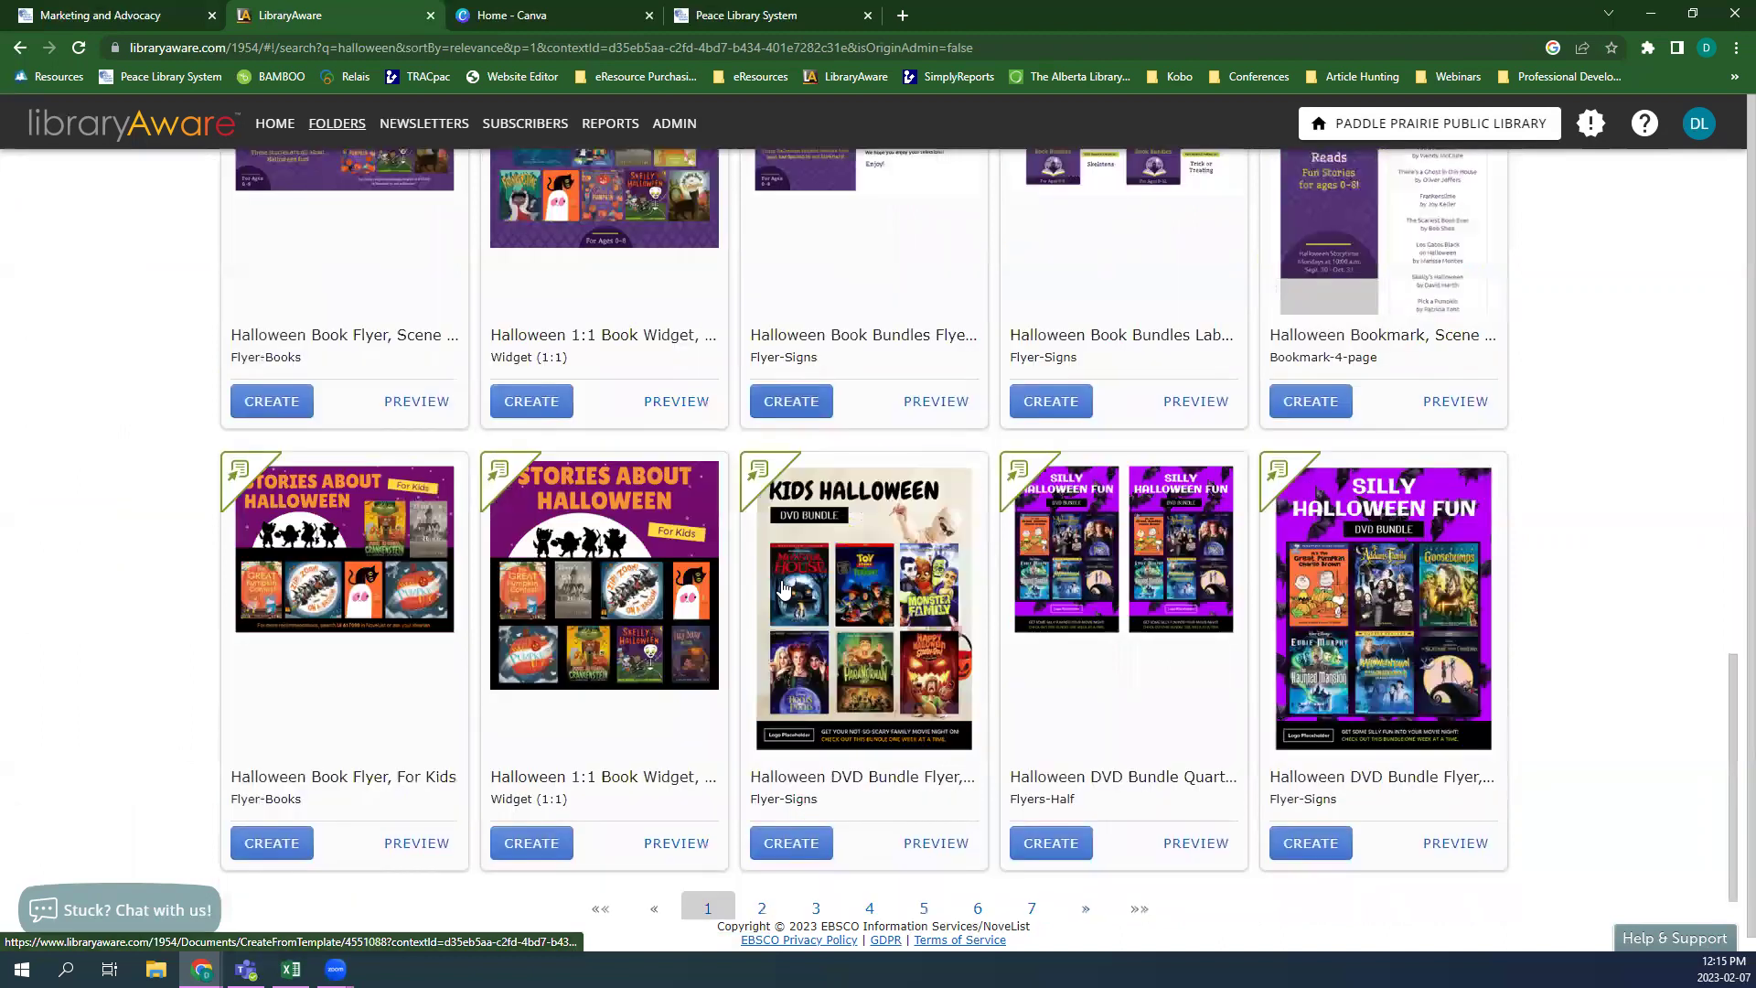
scroll(892, 874, down, 1)
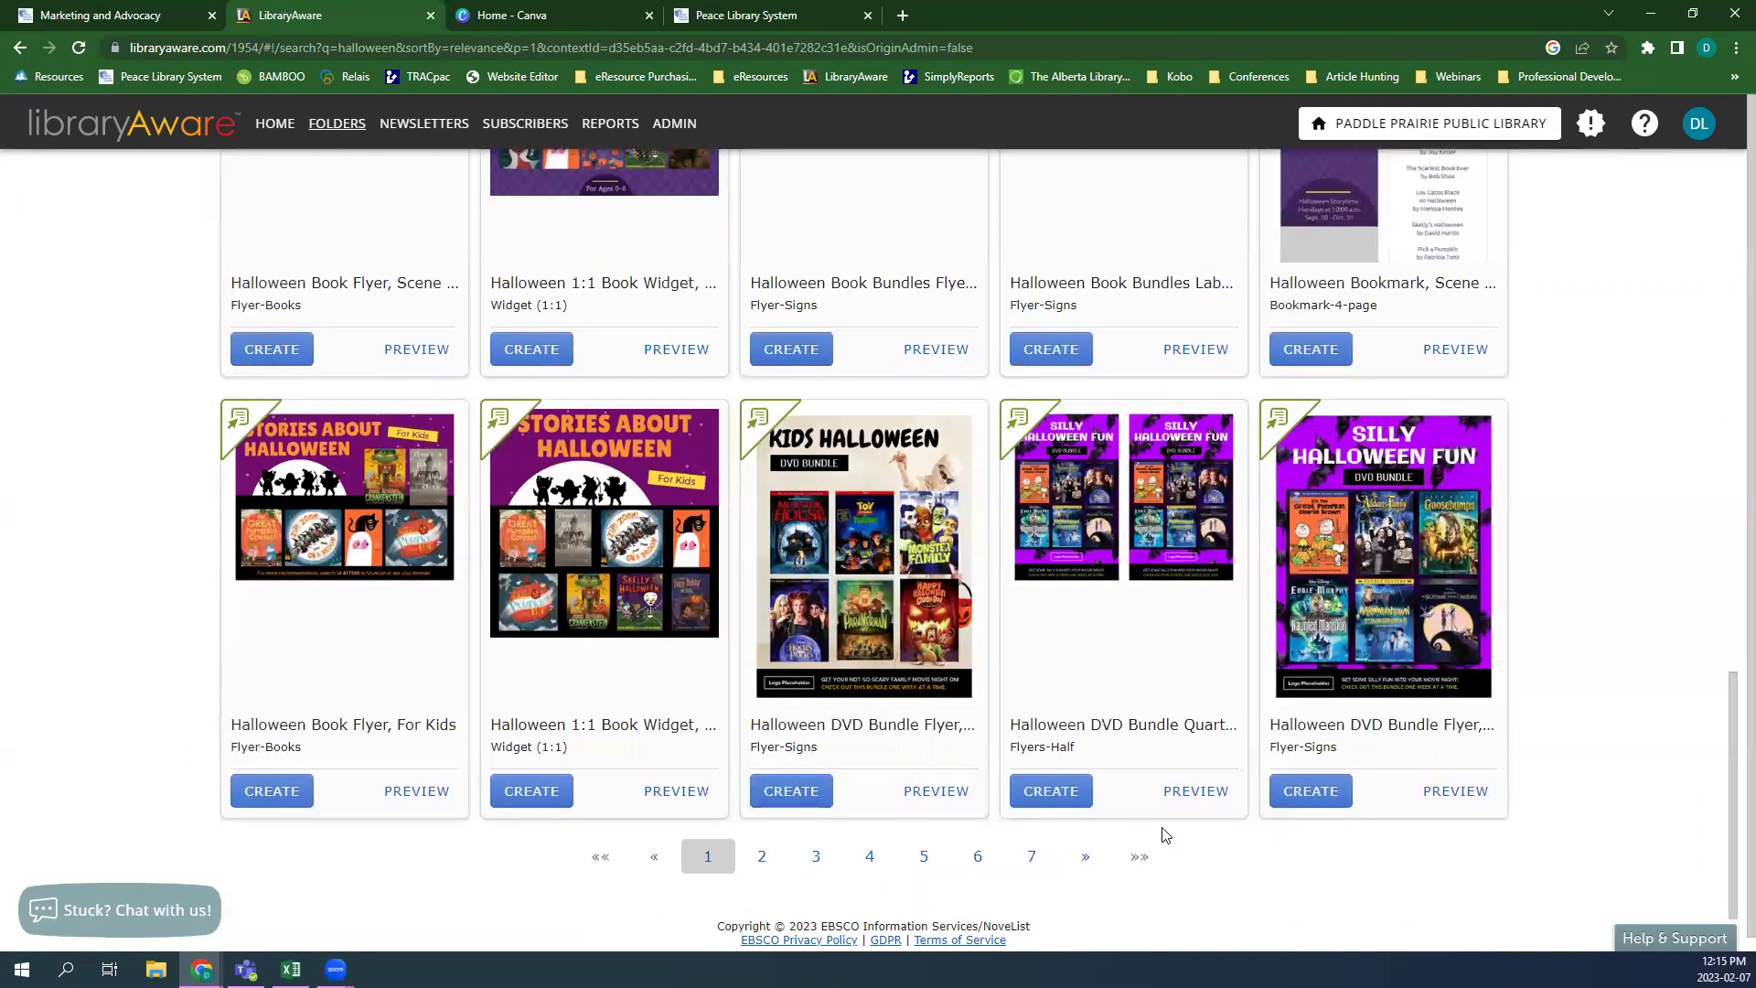
scroll(1368, 784, up, 7)
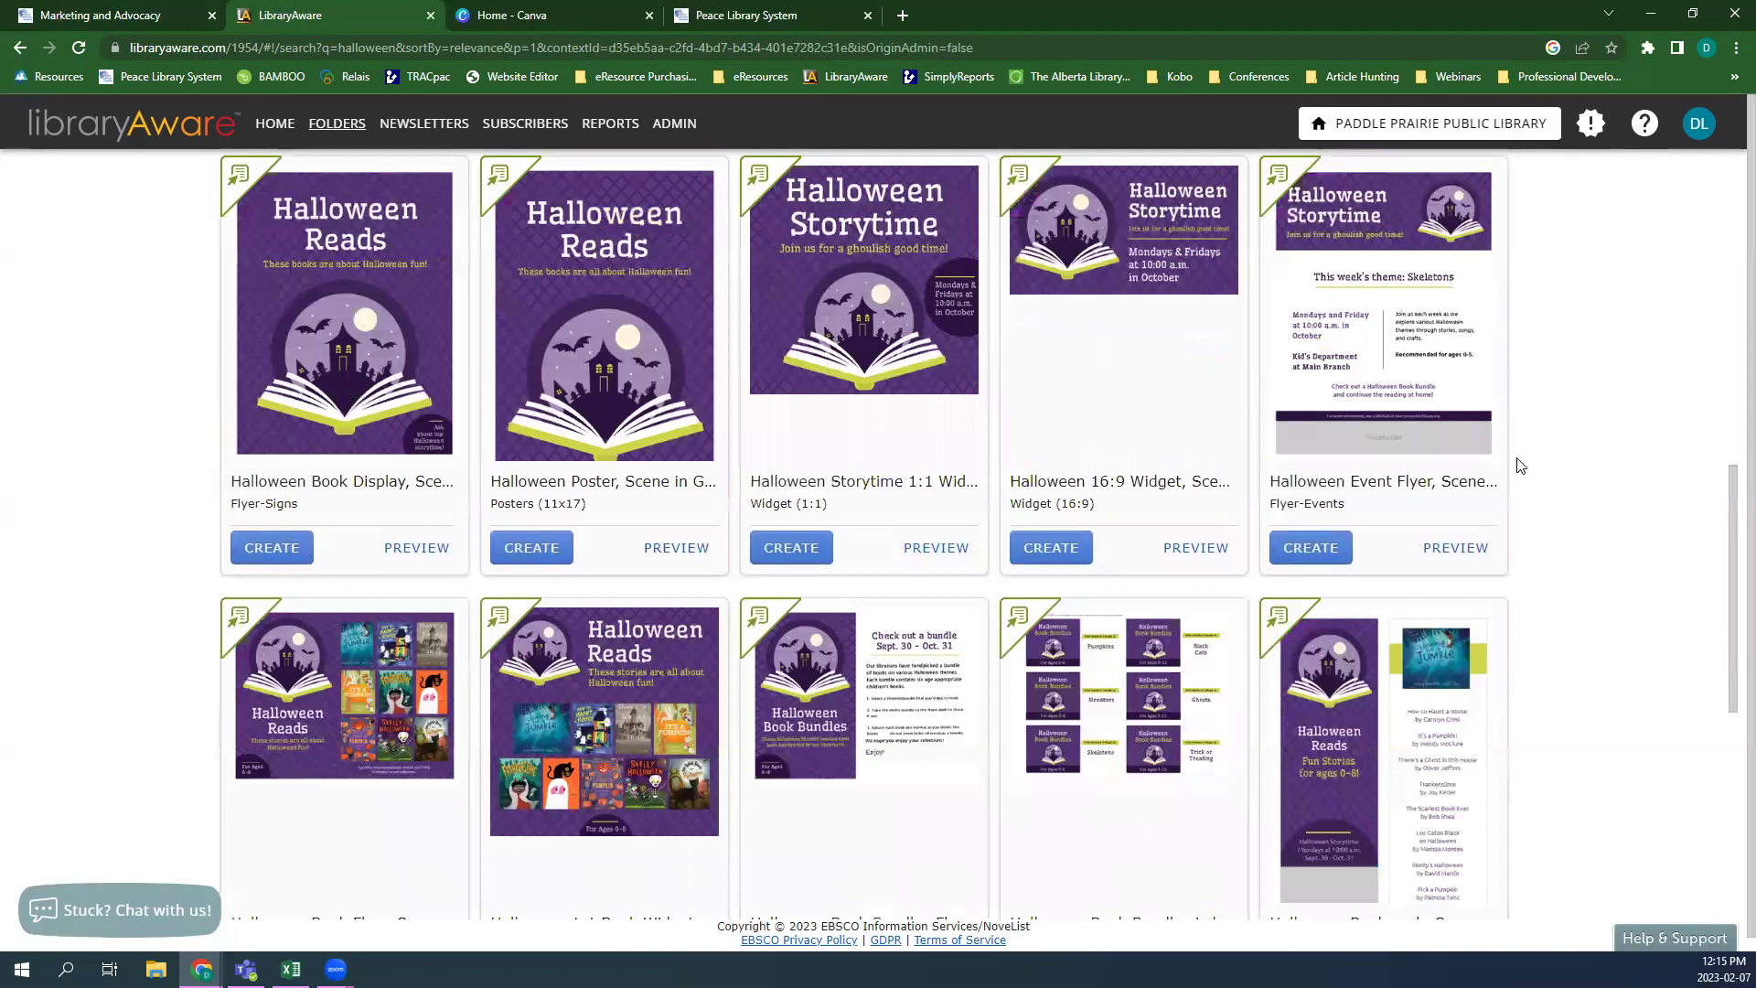
scroll(1518, 462, up, 10)
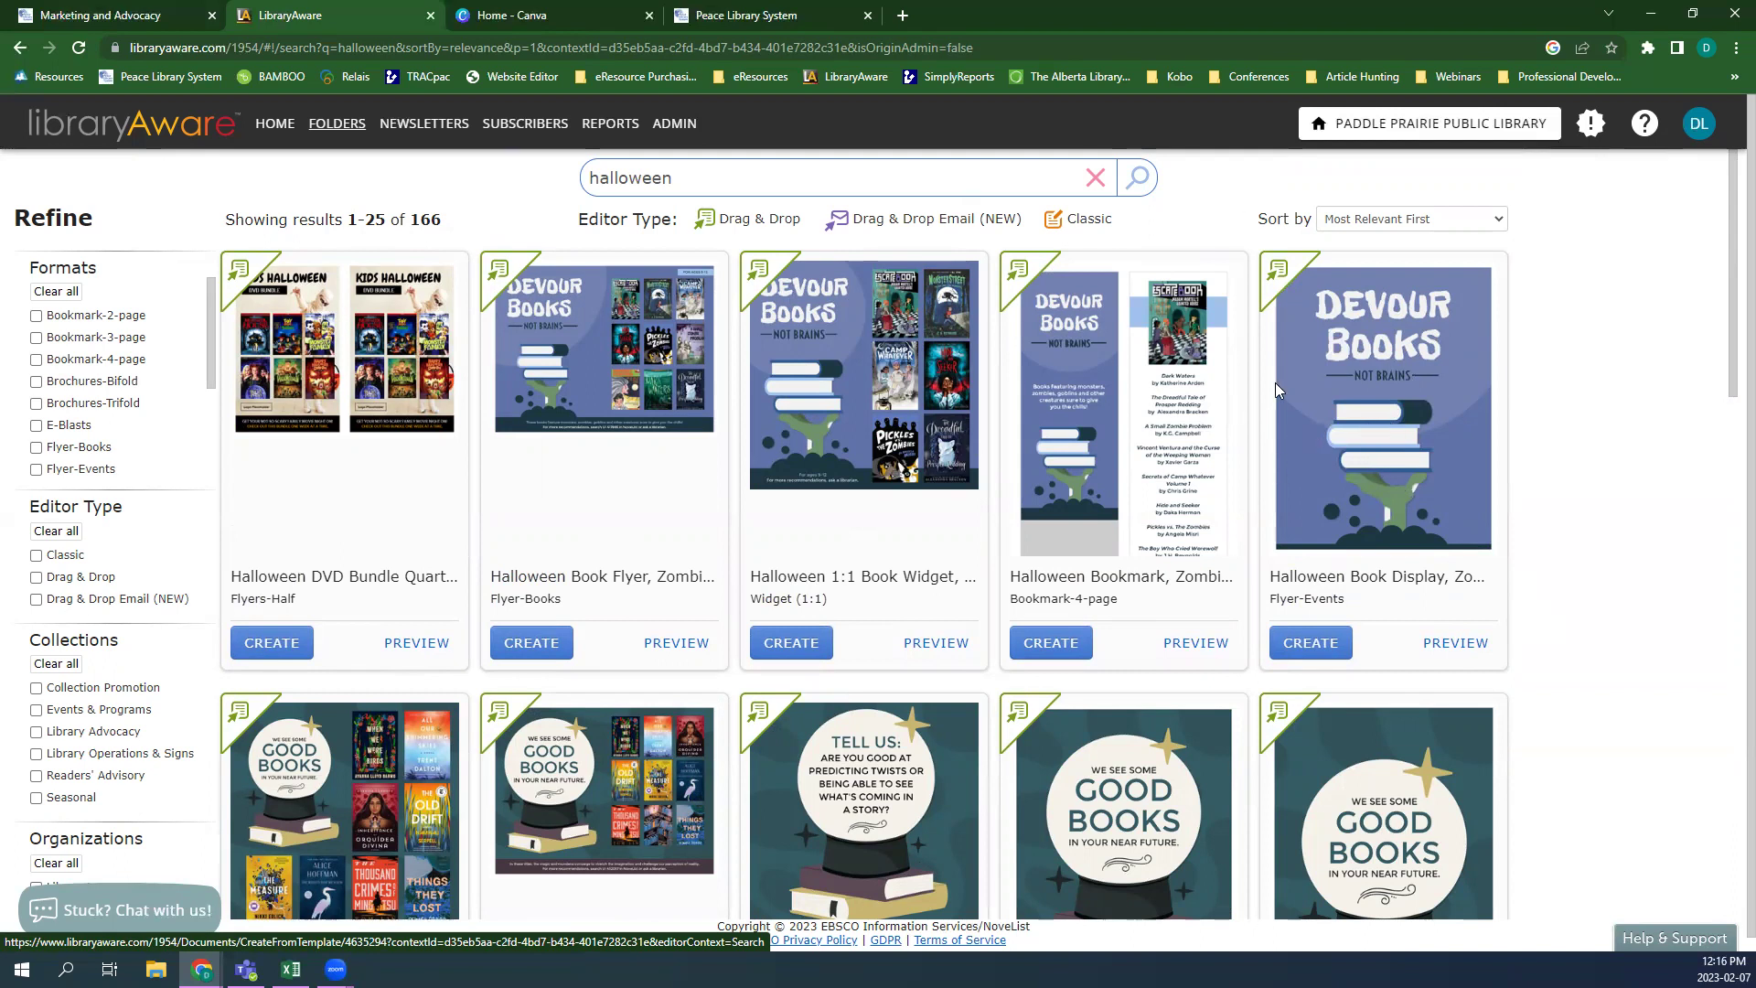
- Look over the Halloween results, preview the Halloween Bookmark, Zombie Hand Holding Books template, and close the preview
scroll(1344, 460, down, 4)
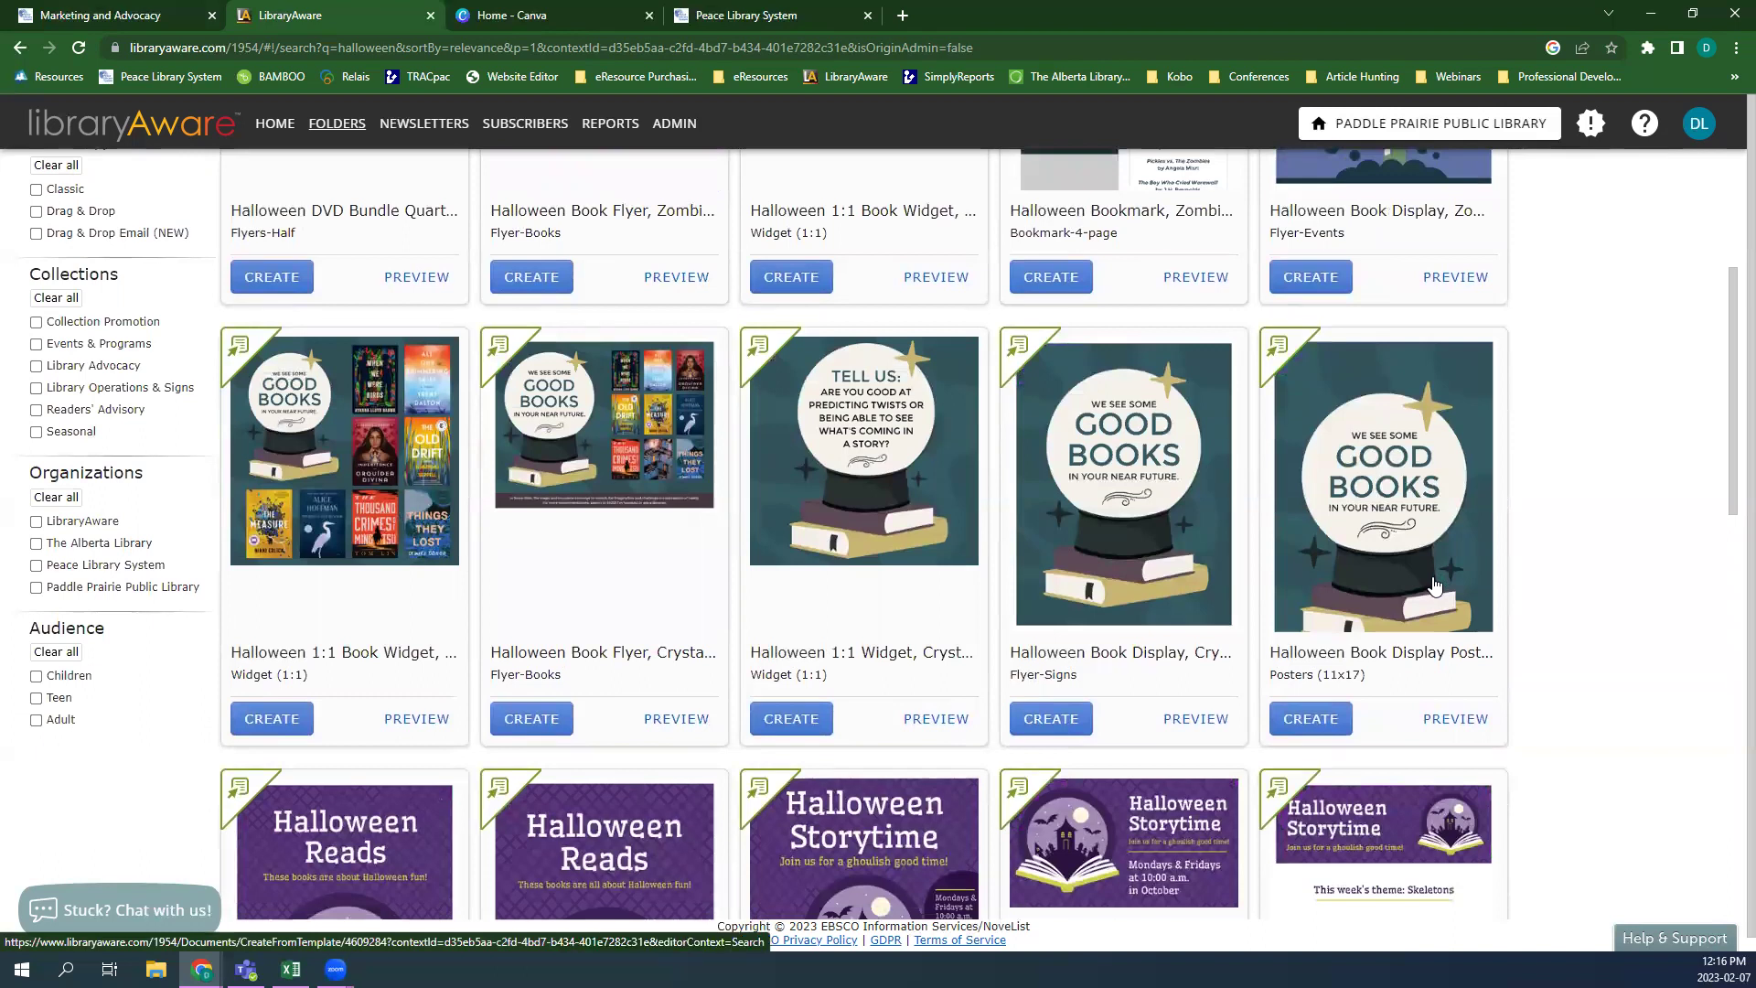
scroll(1548, 458, down, 2)
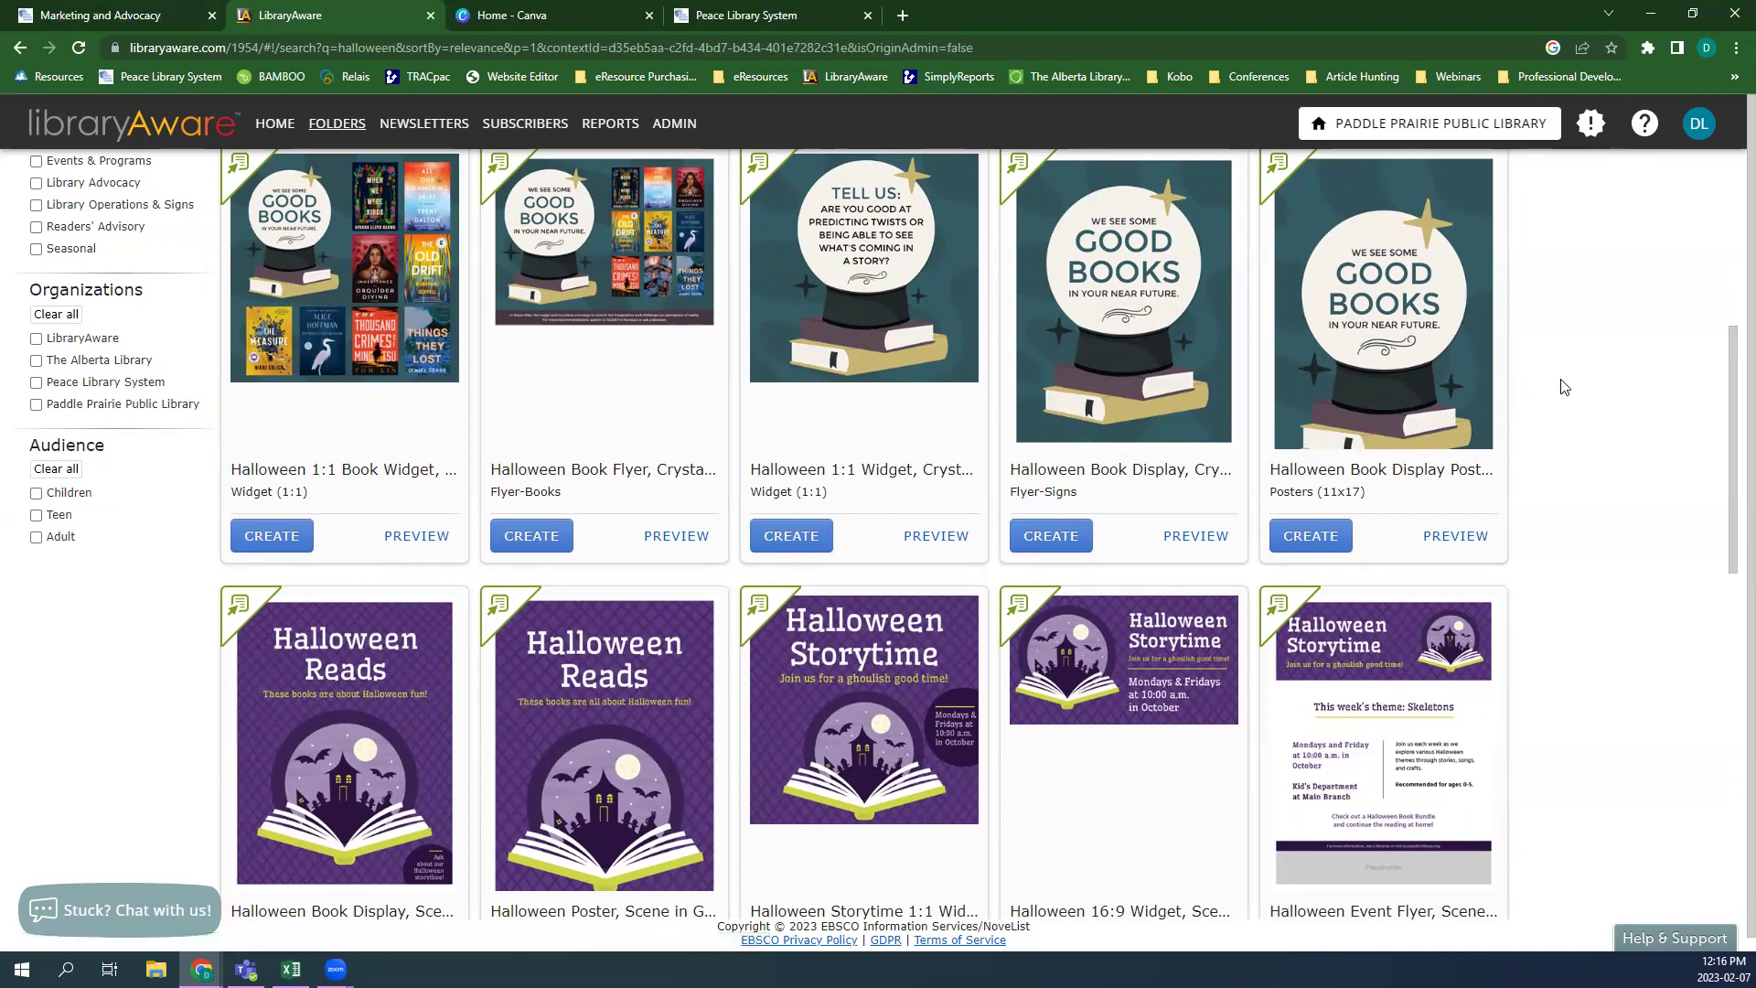
scroll(1563, 386, up, 6)
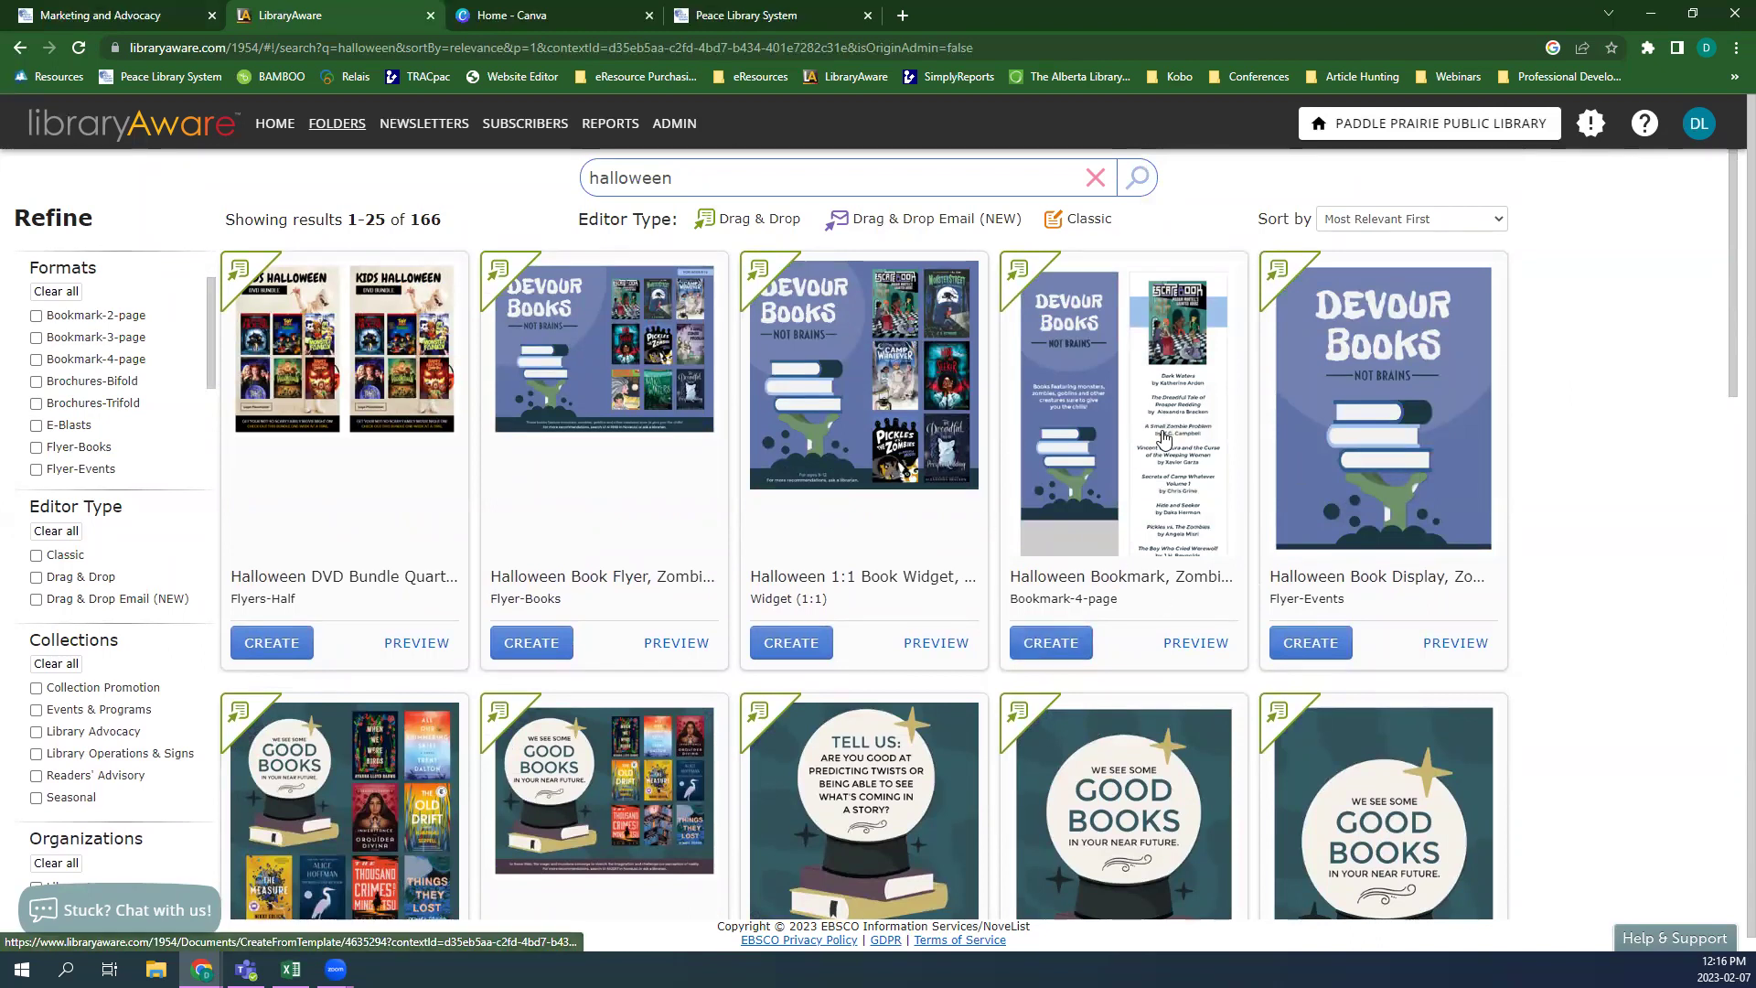
click(1195, 641)
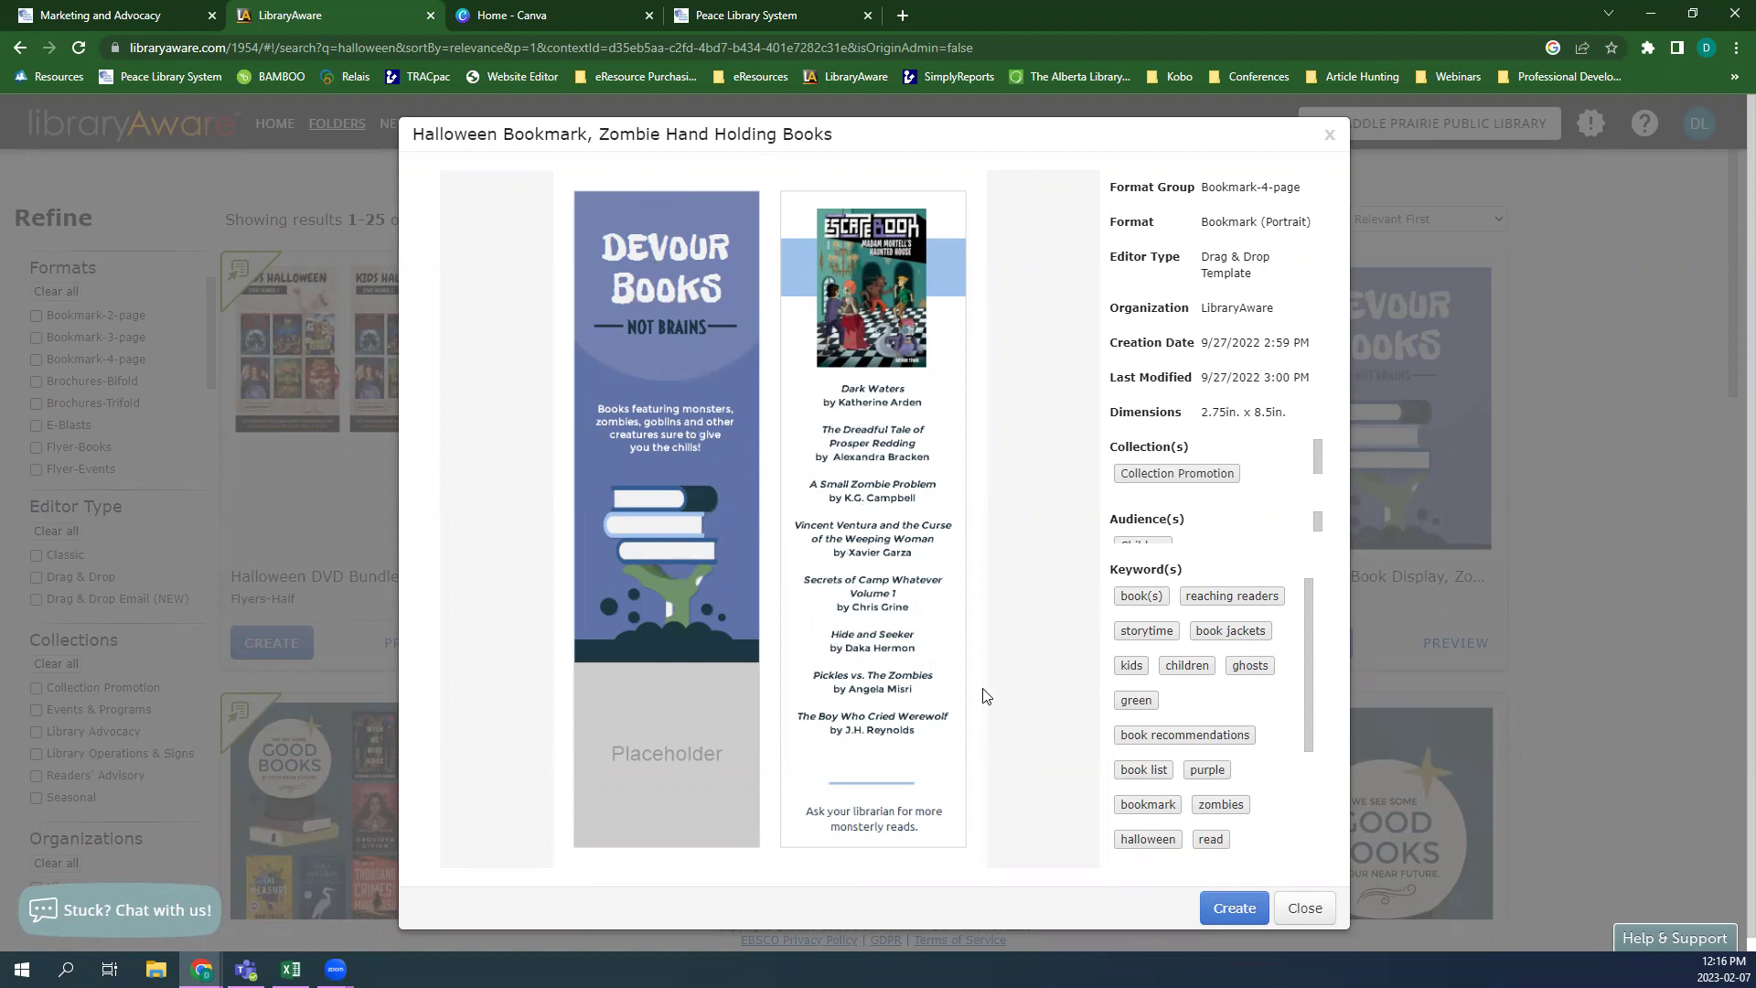
click(1305, 907)
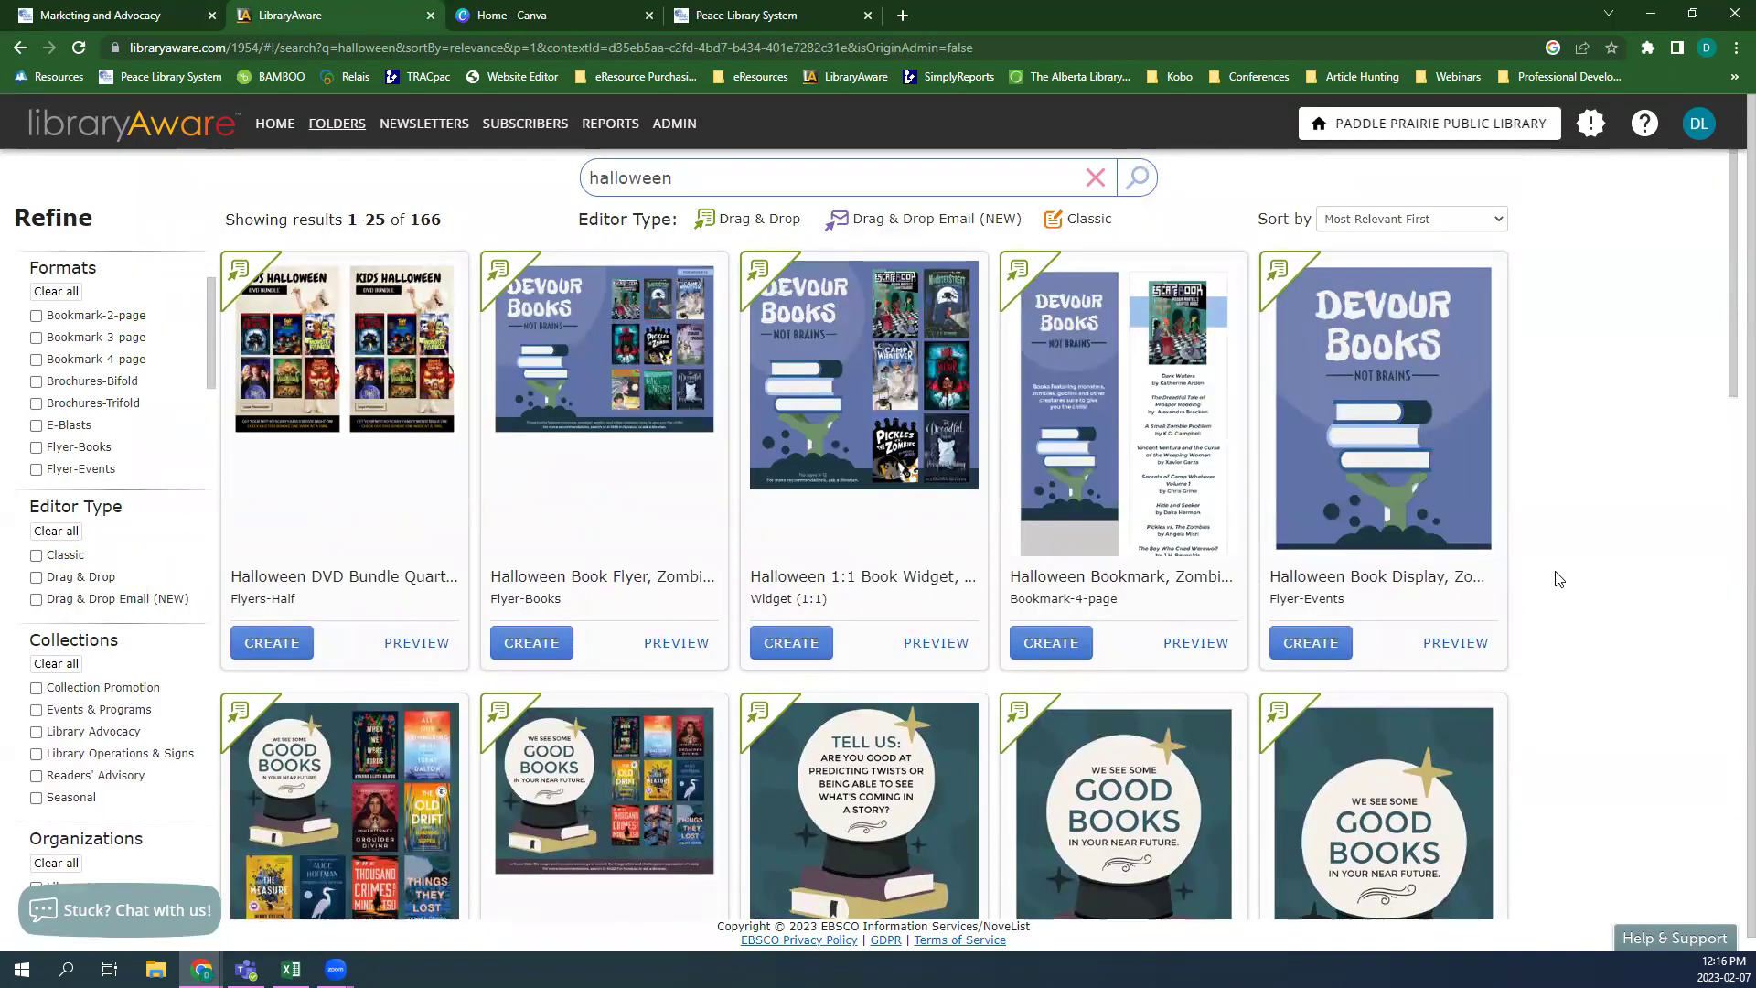
- Clear the Halloween search term to list all templates again and check the total number of results
click(1093, 182)
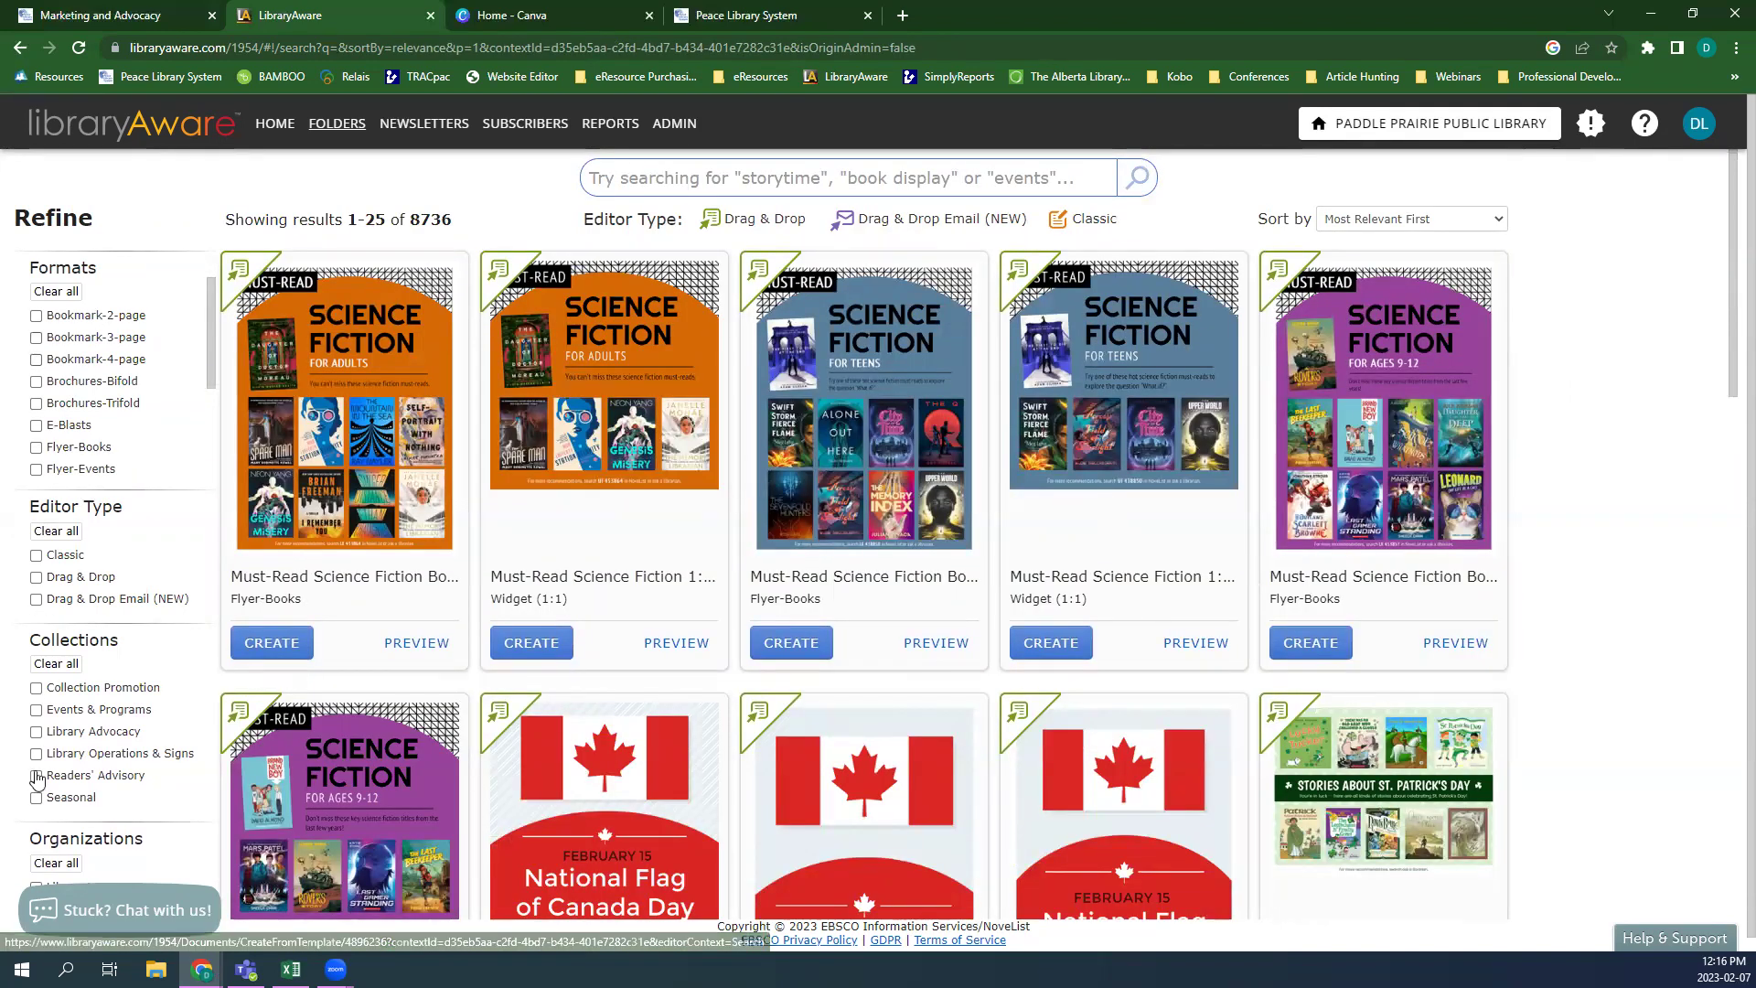
scroll(80, 420, down, 2)
scroll(79, 393, up, 2)
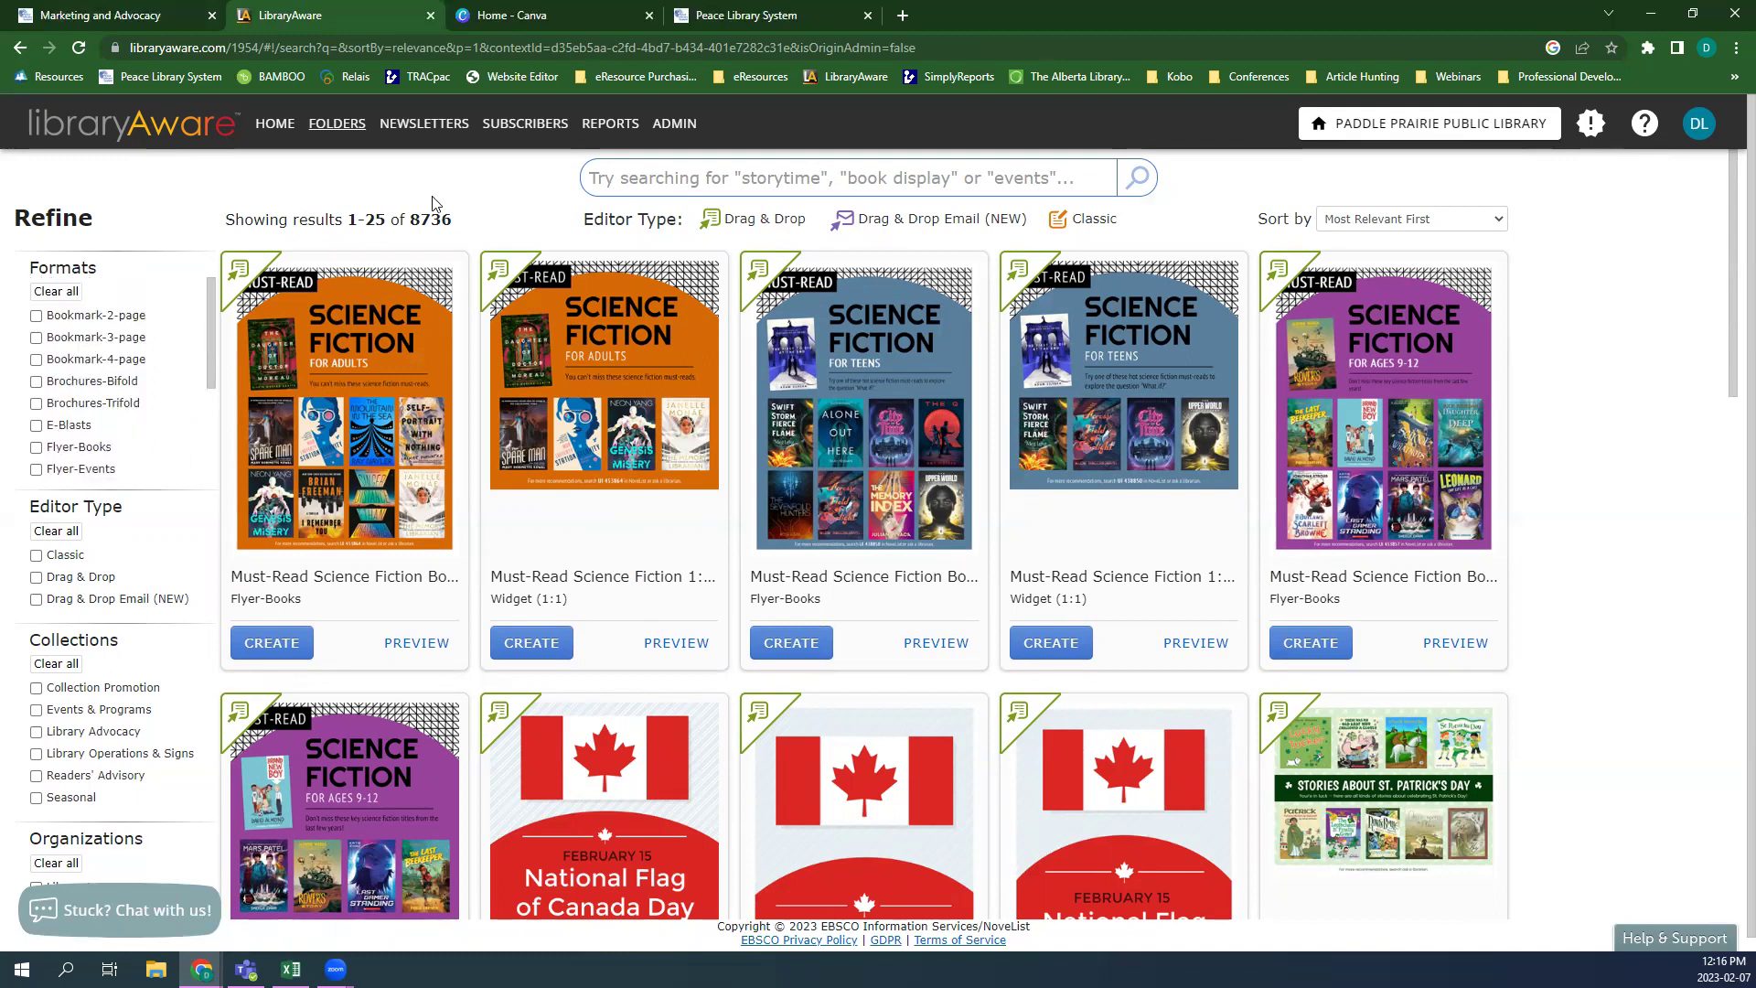
double_click(416, 221)
click(487, 230)
- Filter the templates by the Bookmark-2-page format, look through the matching designs, and remove the filter
click(81, 317)
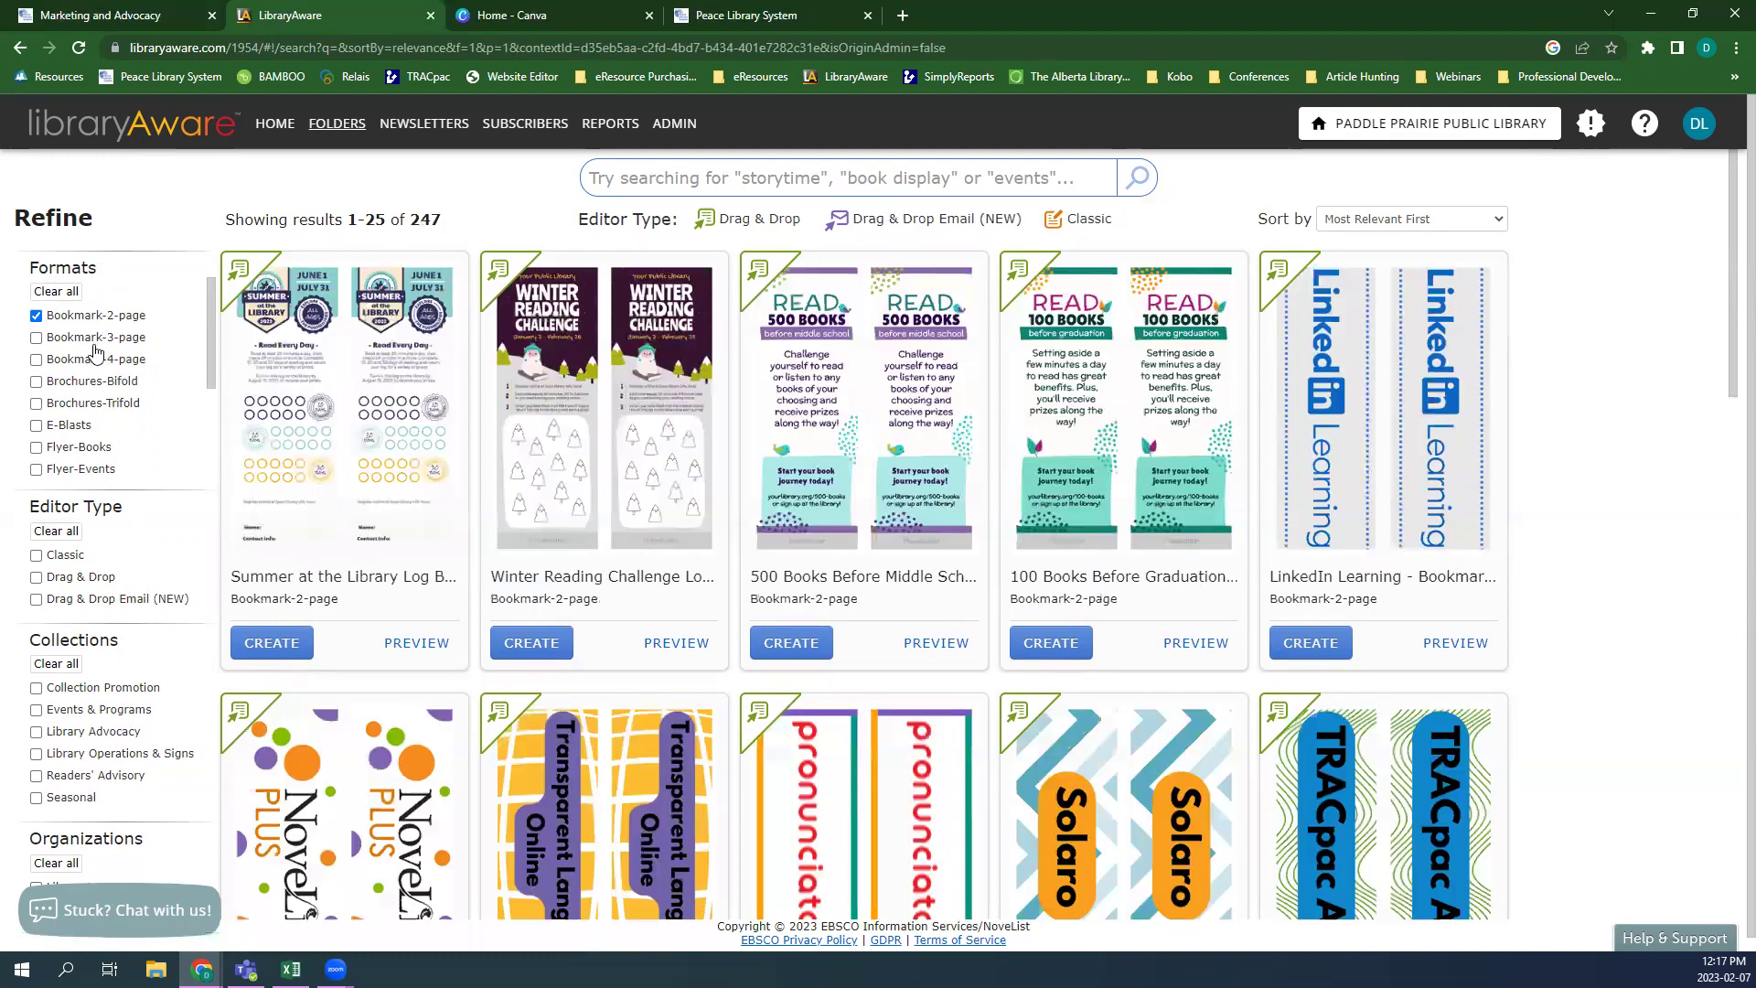
scroll(542, 555, down, 1)
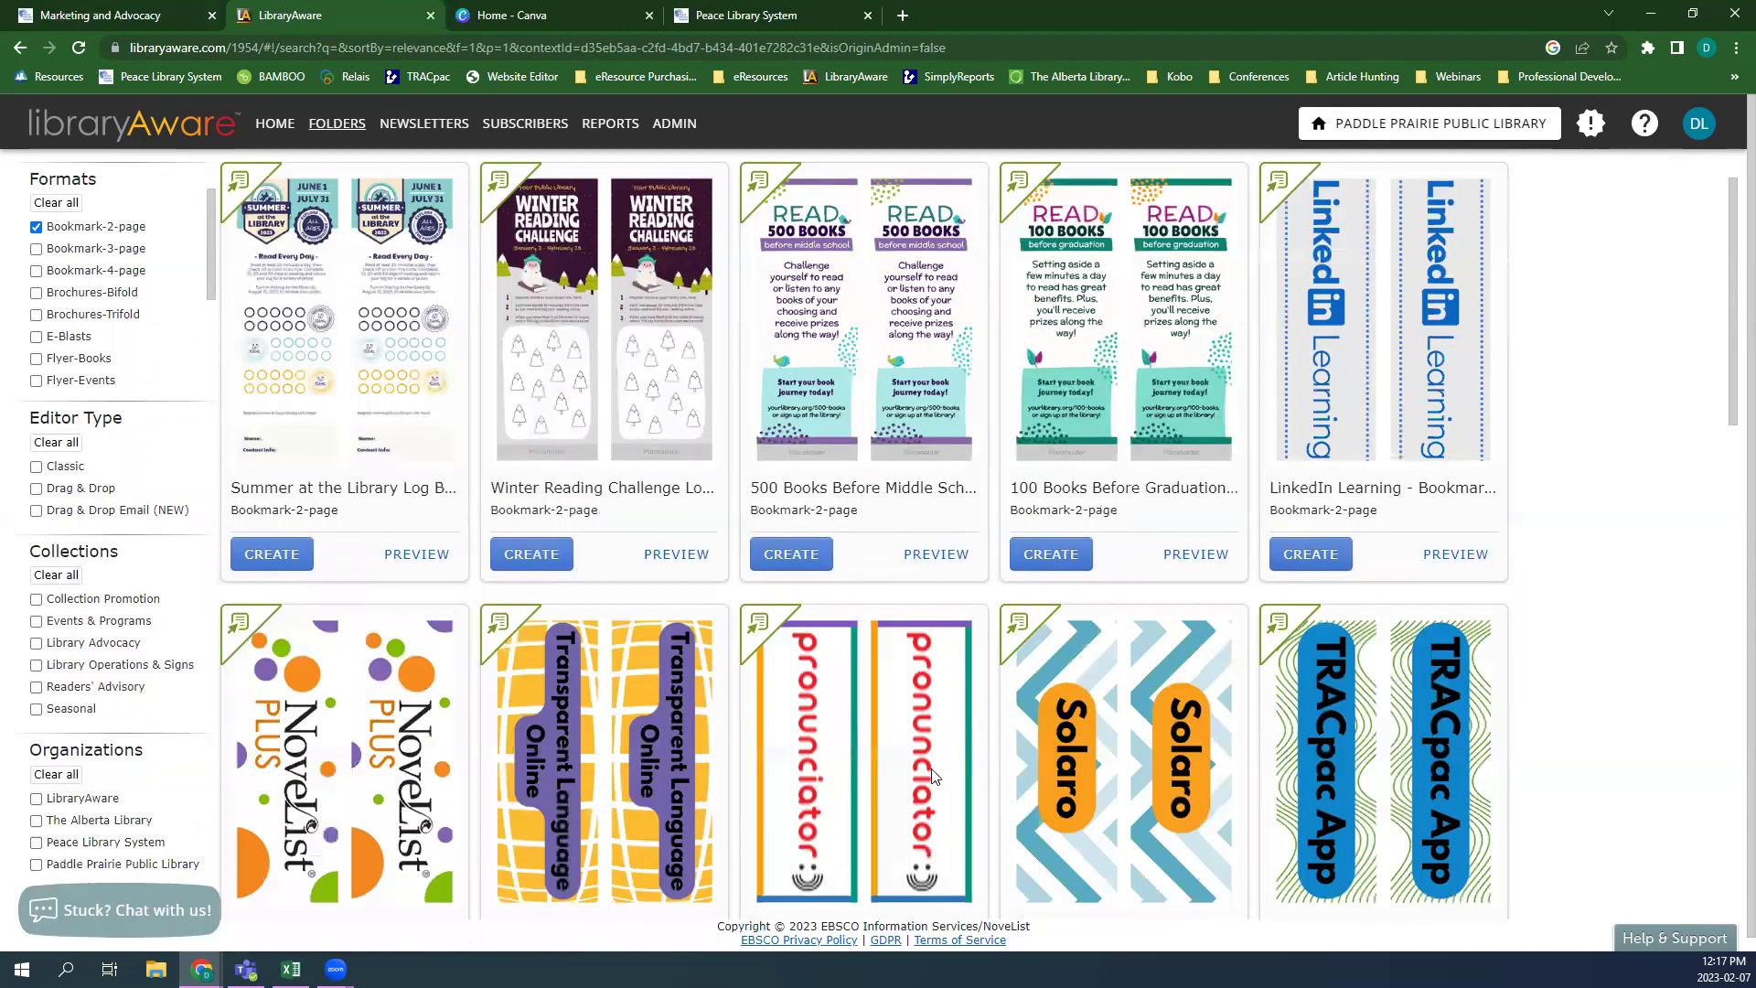
scroll(926, 768, down, 5)
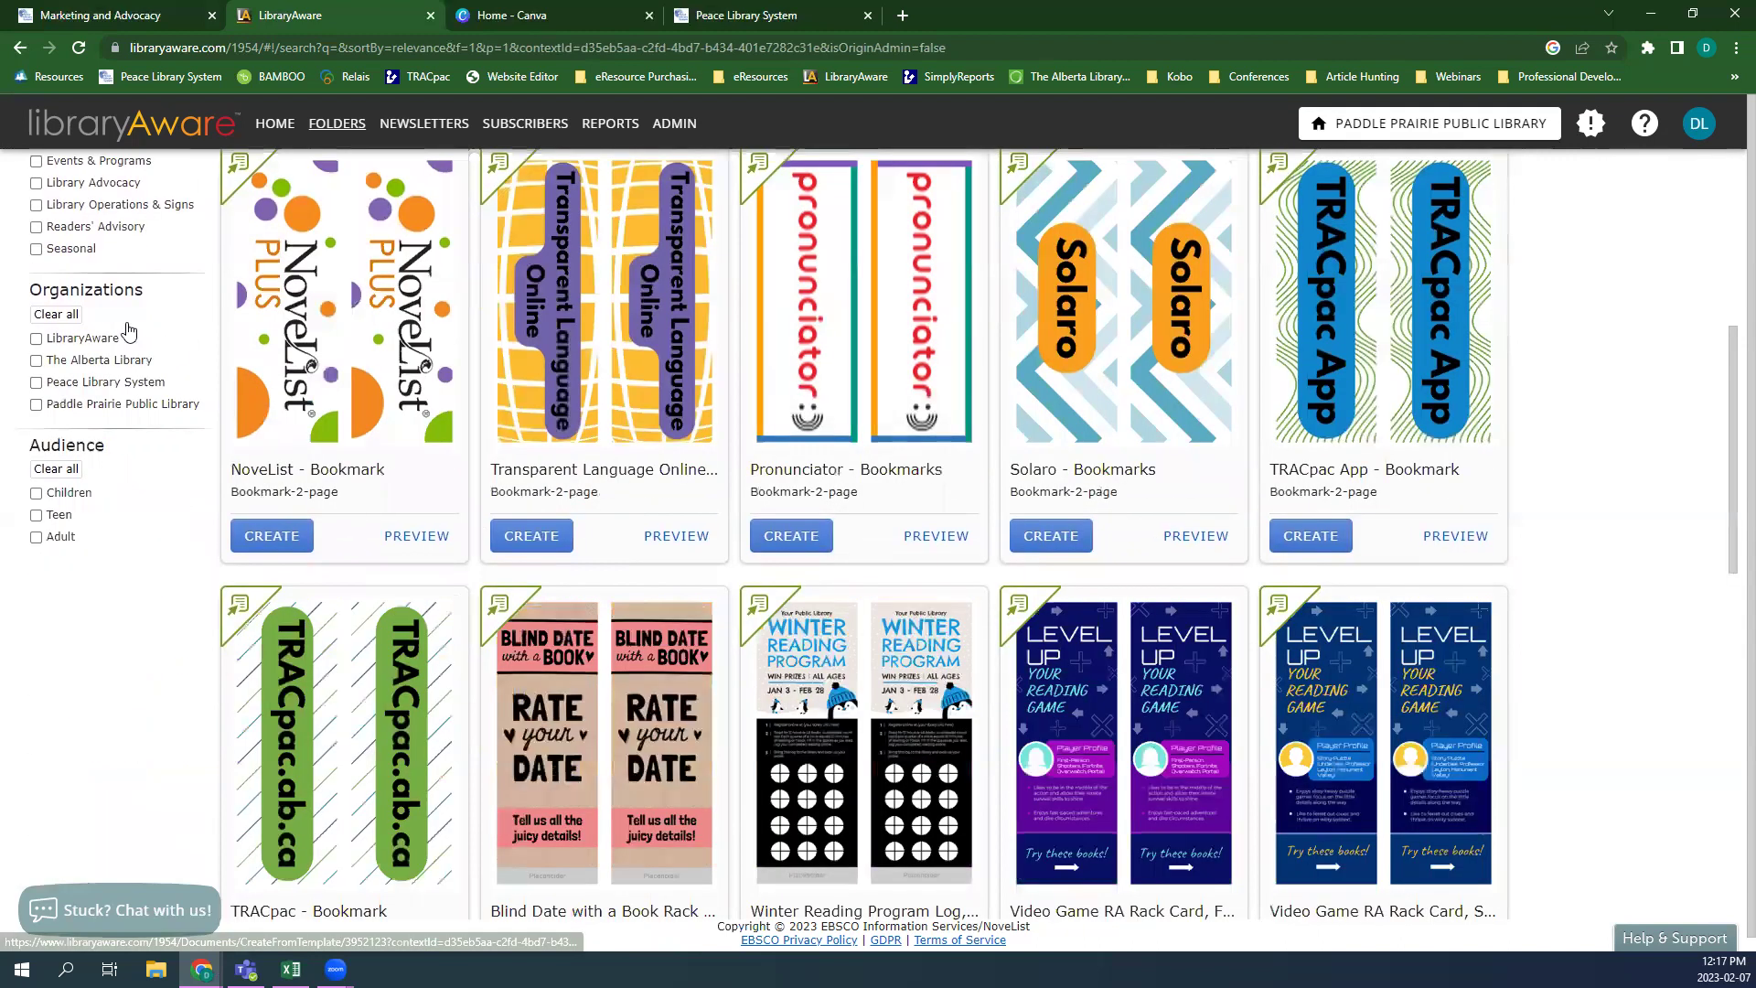
scroll(128, 327, up, 6)
click(128, 327)
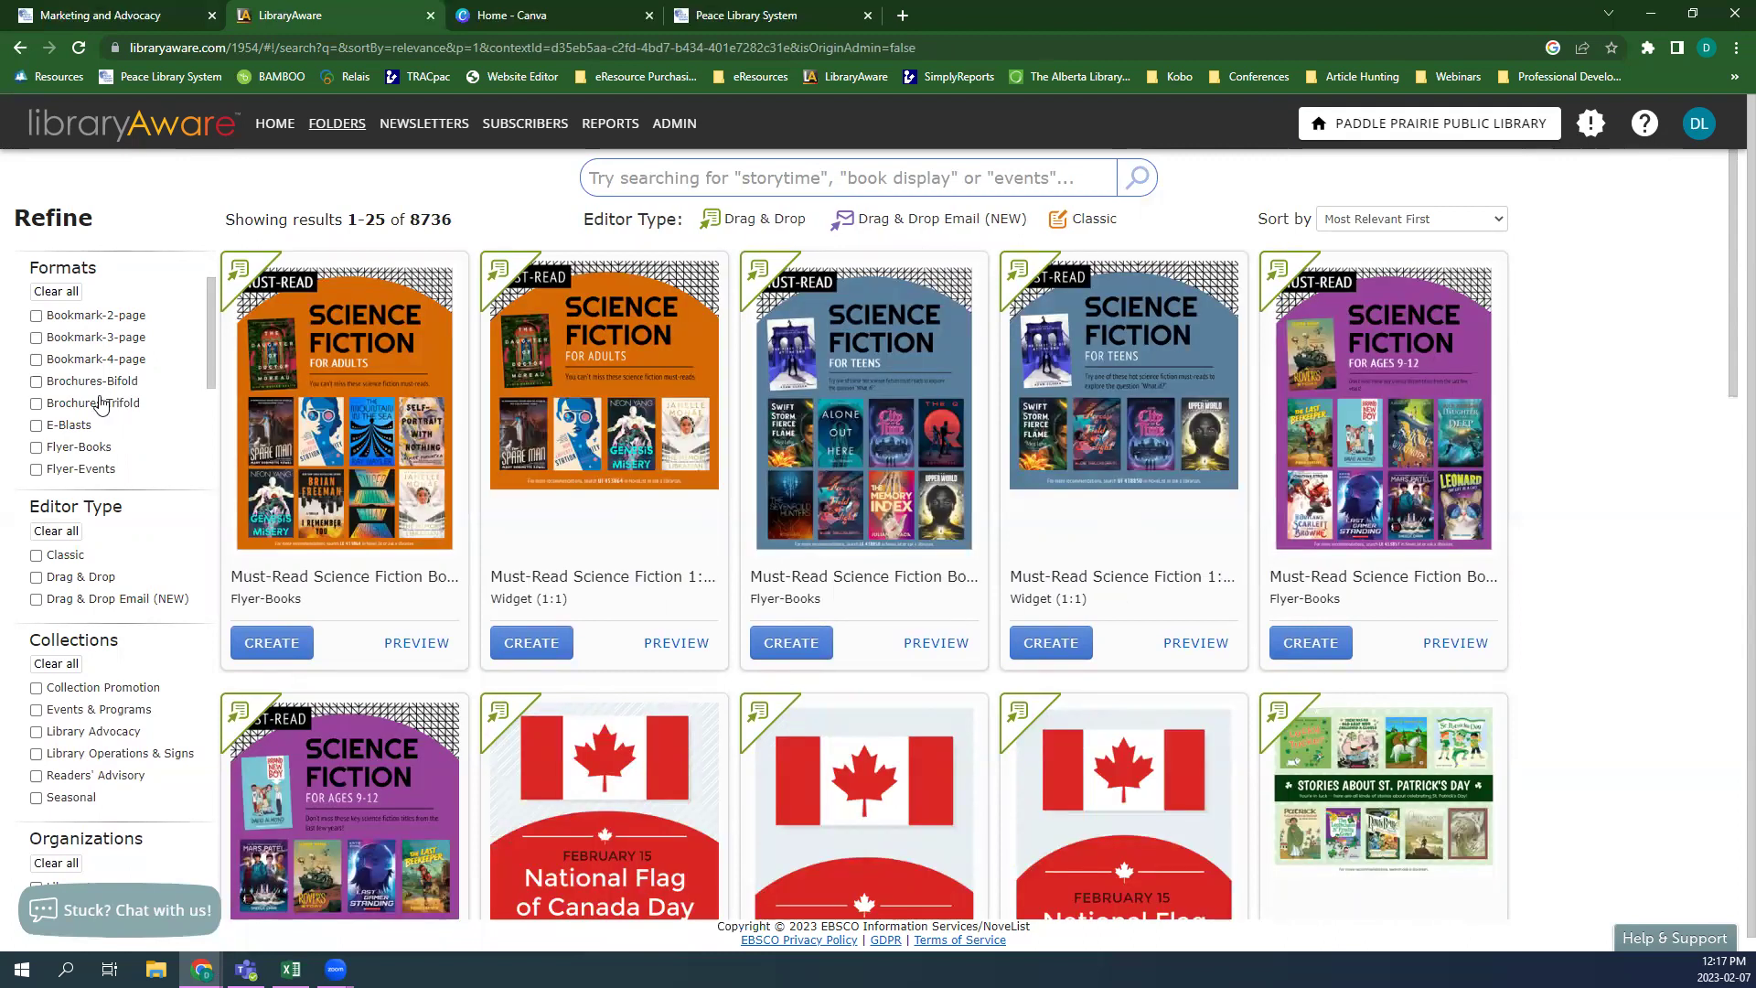
- Filter the templates by the Brochures-Trifold format, browse the matching brochures, and remove the filter
click(100, 404)
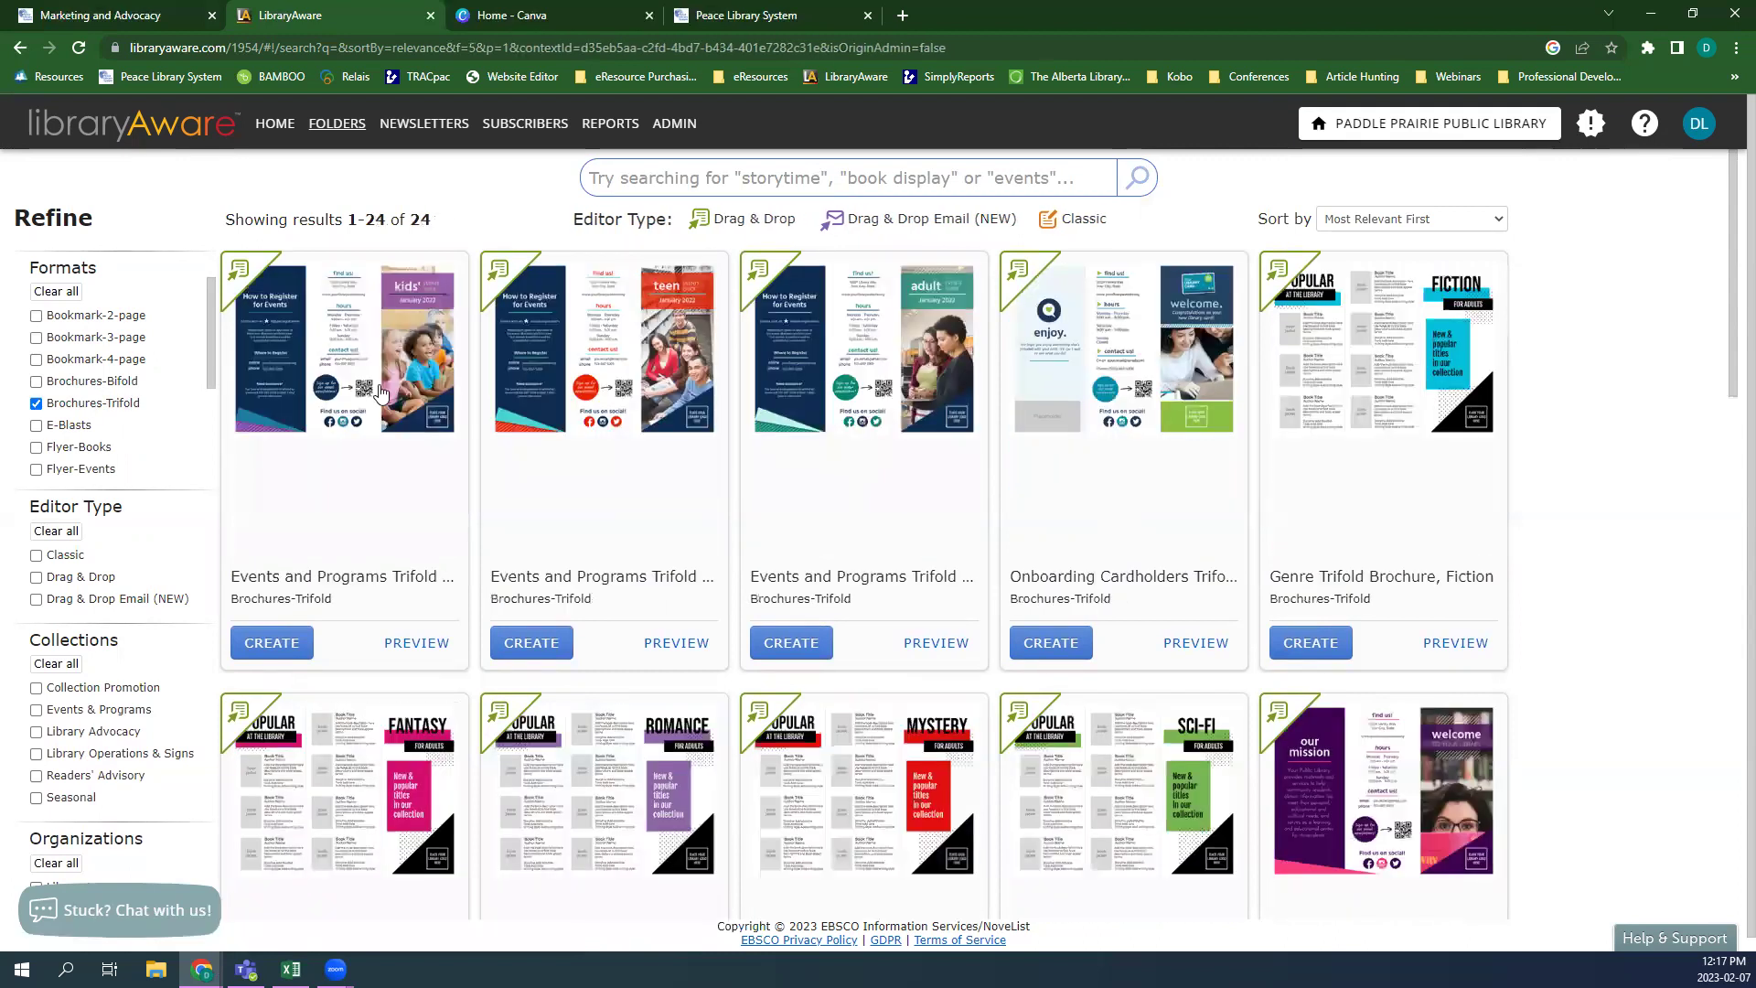
scroll(1125, 286, down, 6)
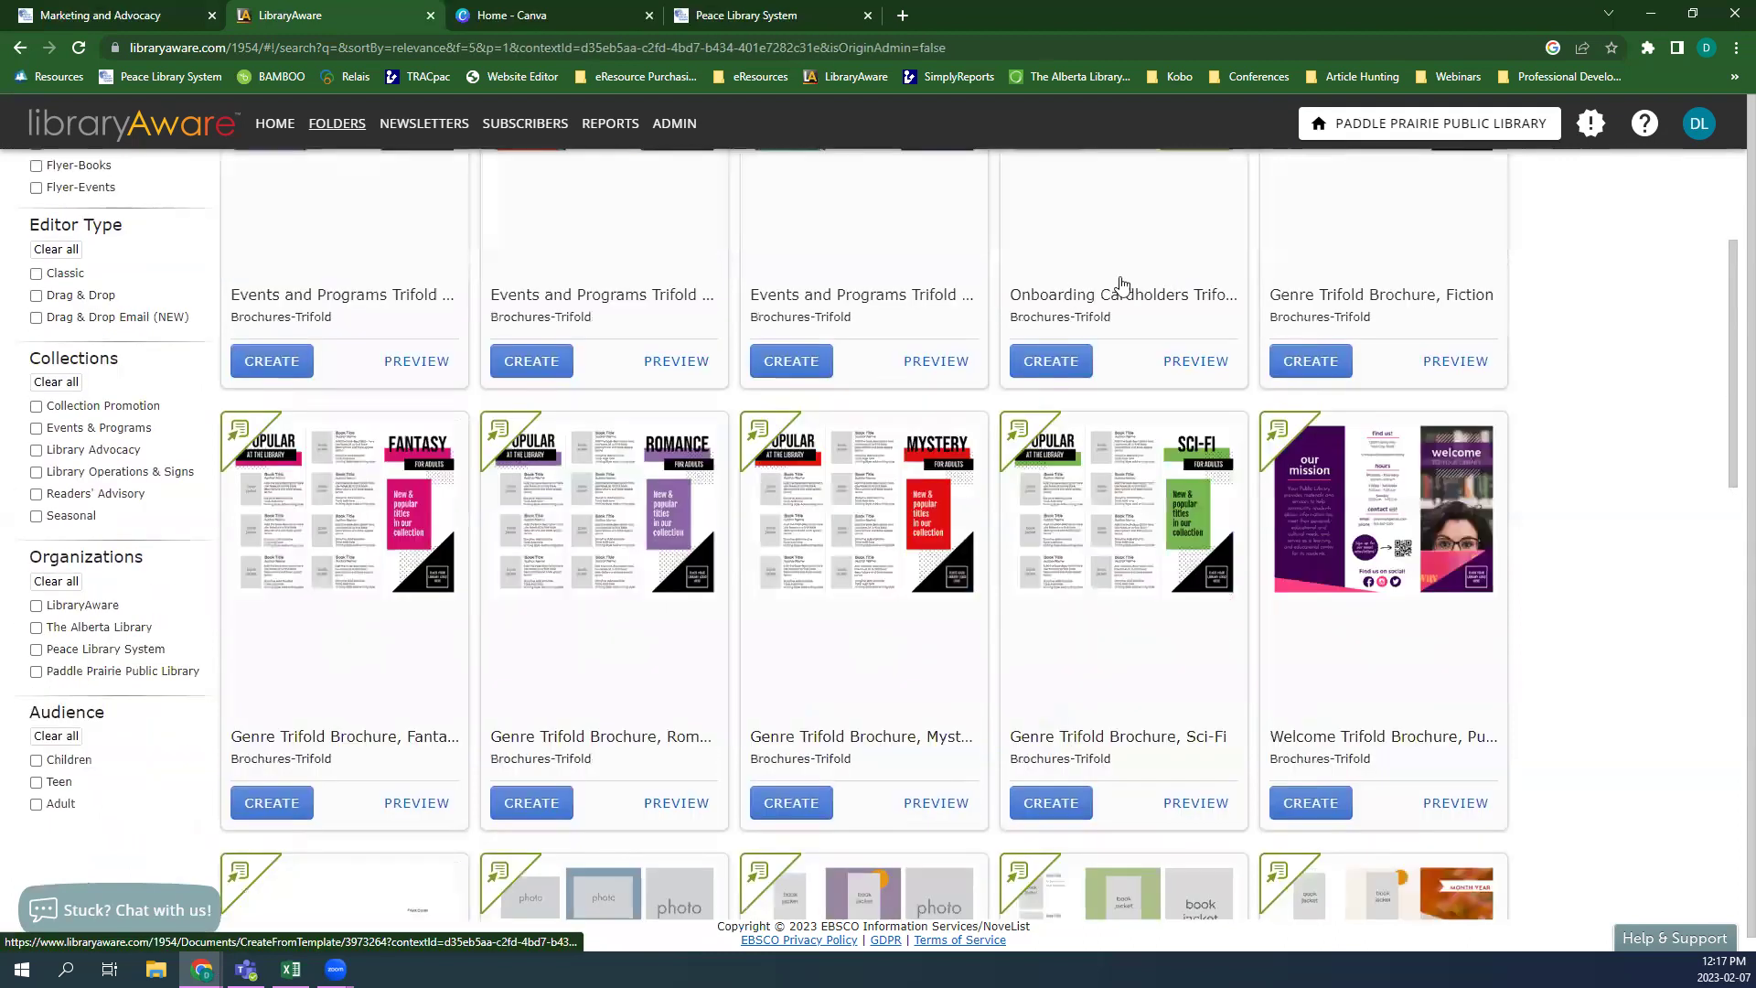
scroll(1148, 614, down, 7)
scroll(603, 365, up, 10)
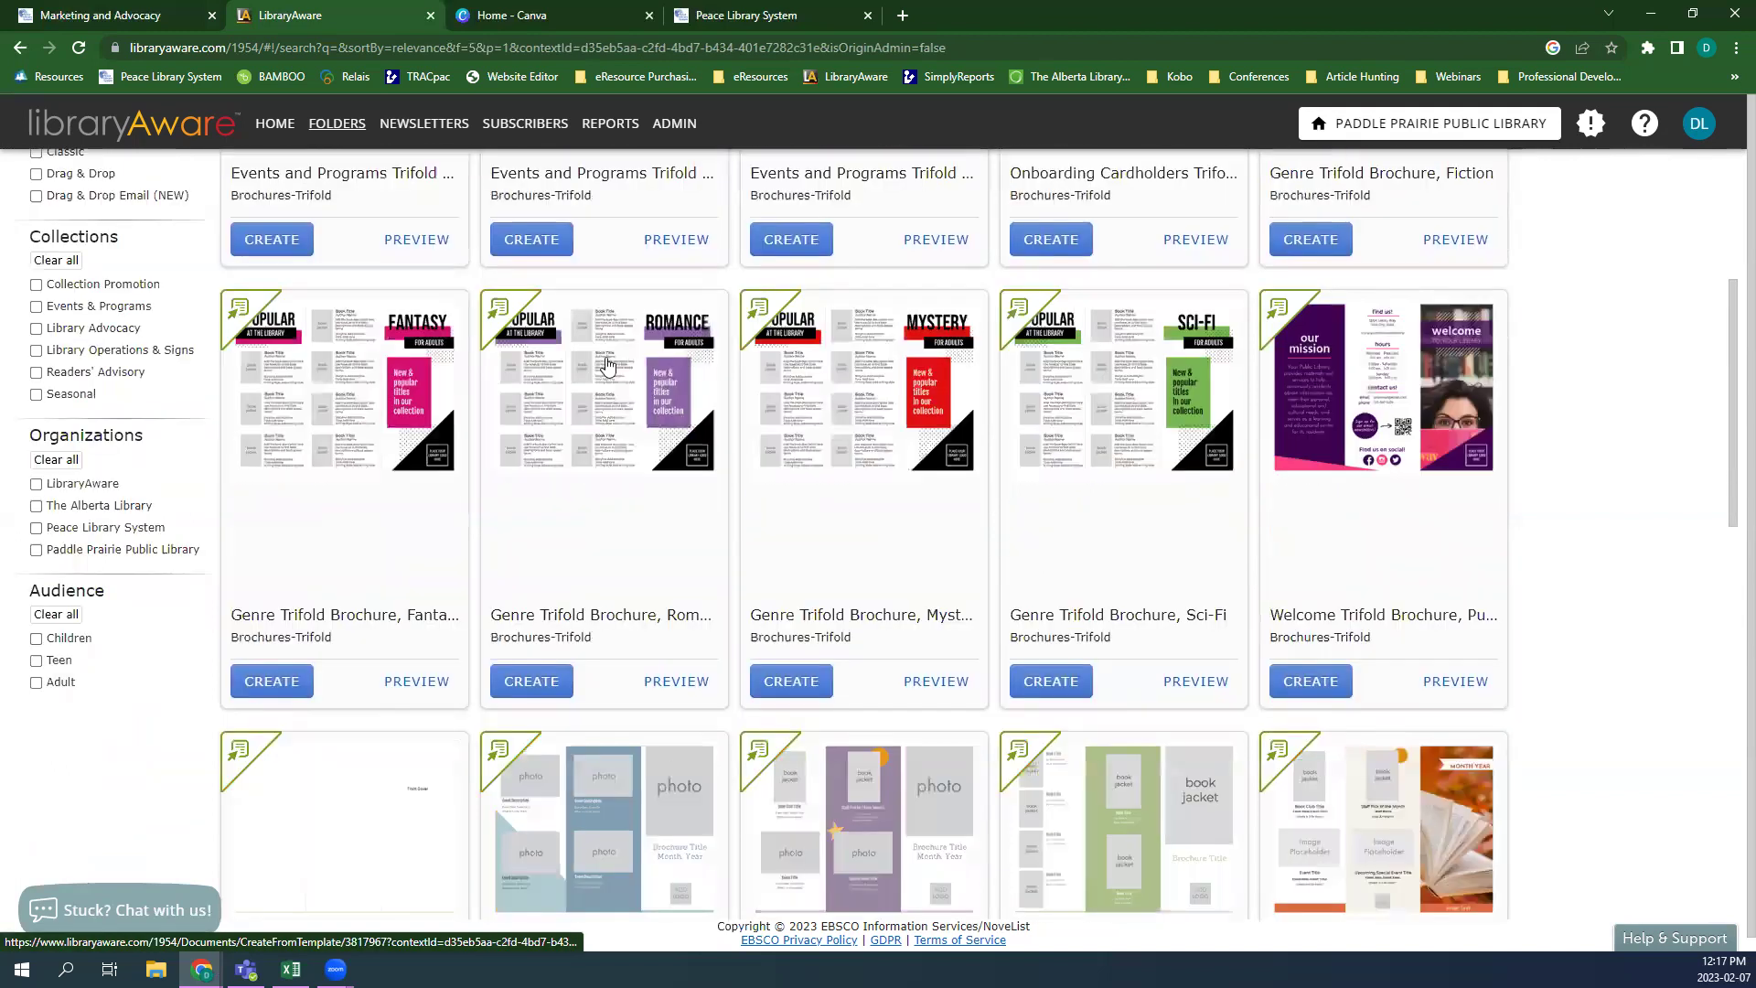
scroll(98, 410, up, 4)
click(97, 410)
- Review the refinement options for formats, editor types, collections, organizations and audience
scroll(96, 416, down, 2)
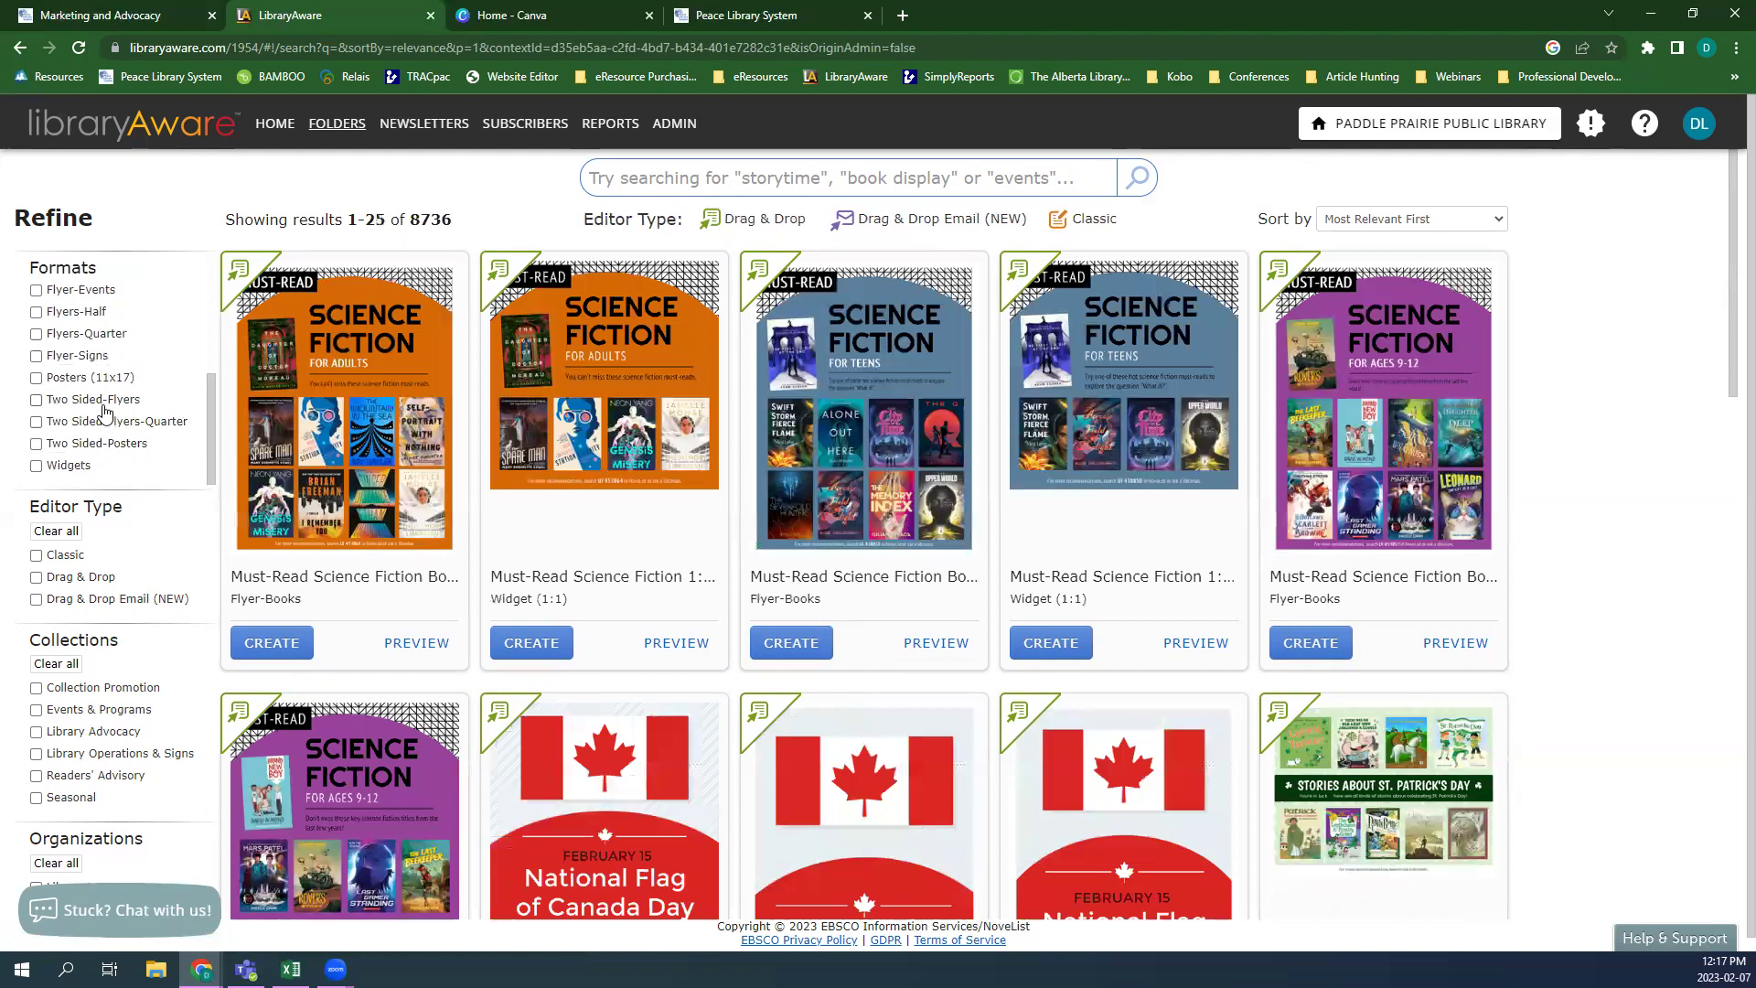
scroll(105, 414, down, 4)
scroll(119, 402, up, 5)
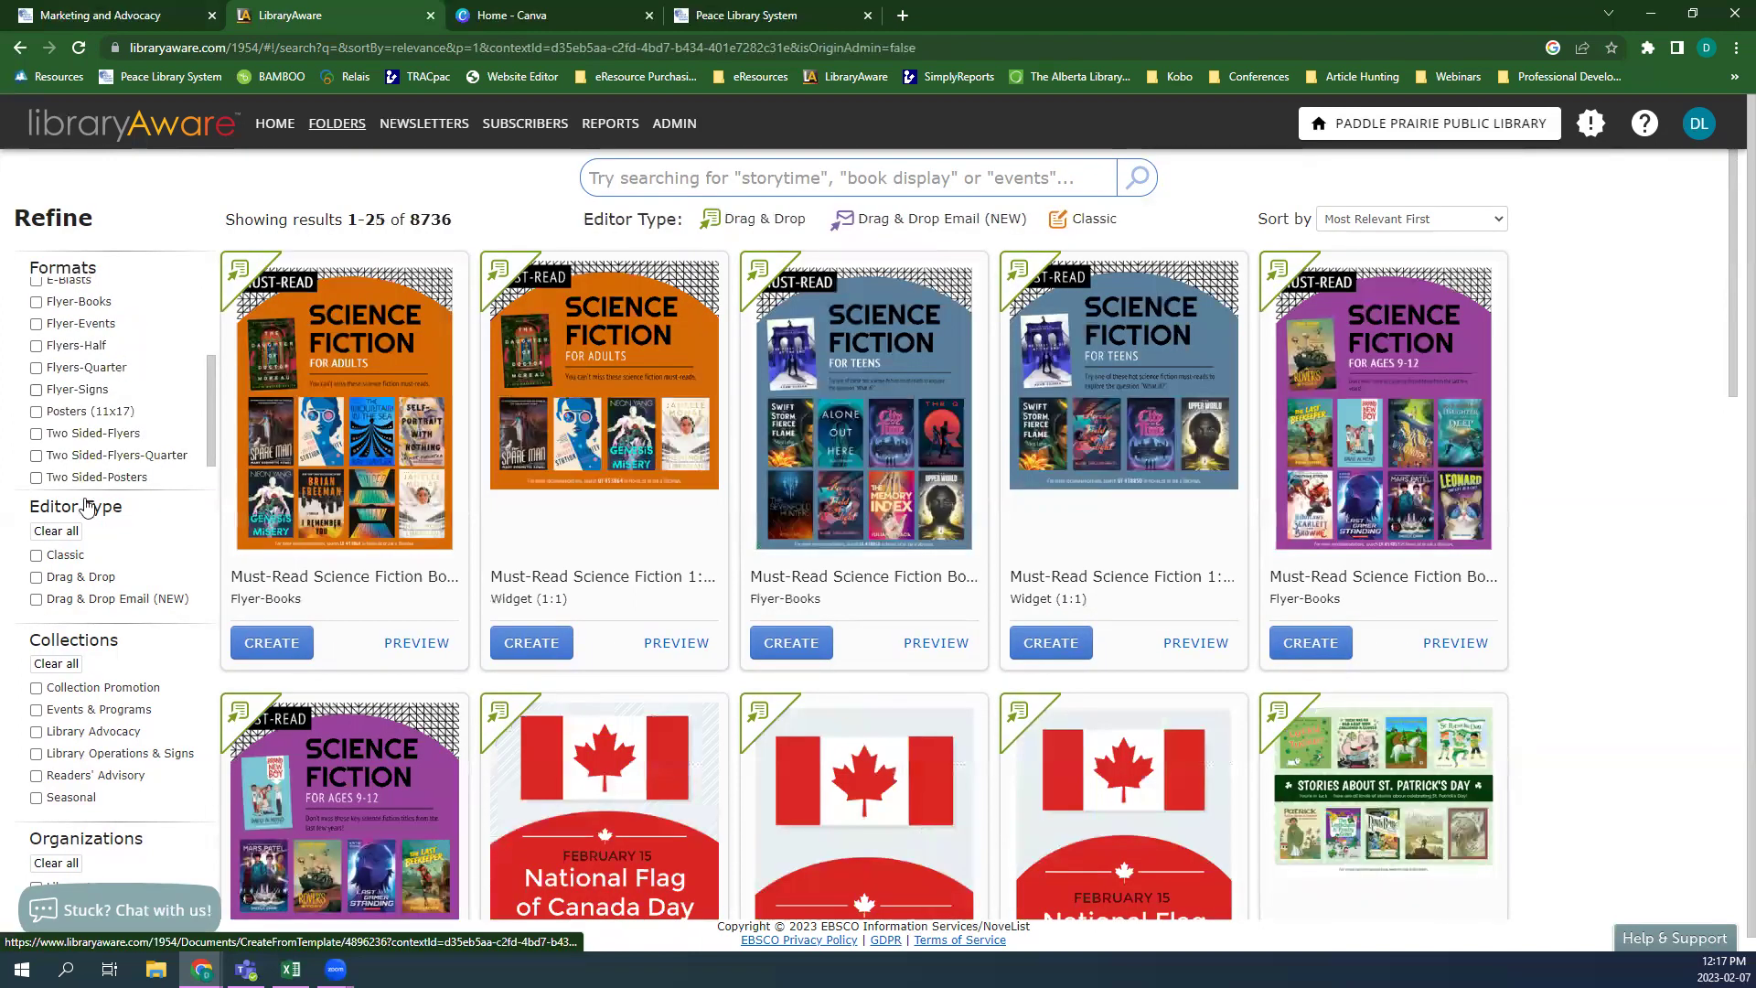
scroll(86, 476, up, 3)
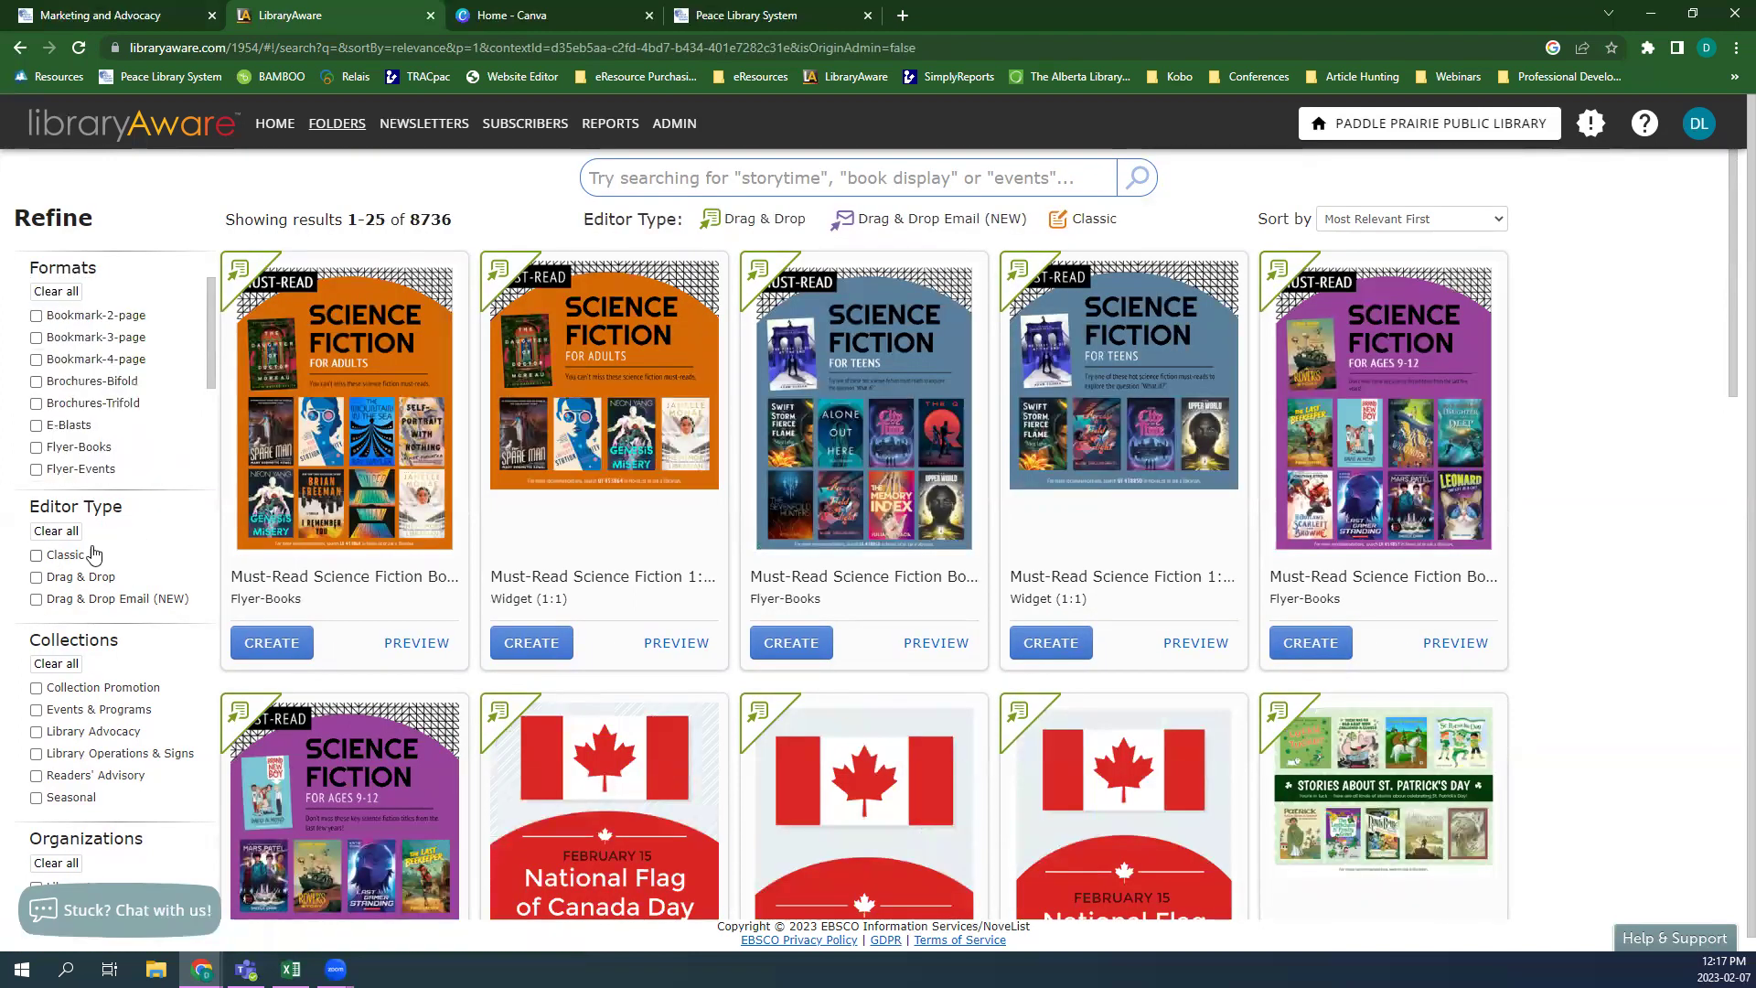
scroll(110, 389, down, 3)
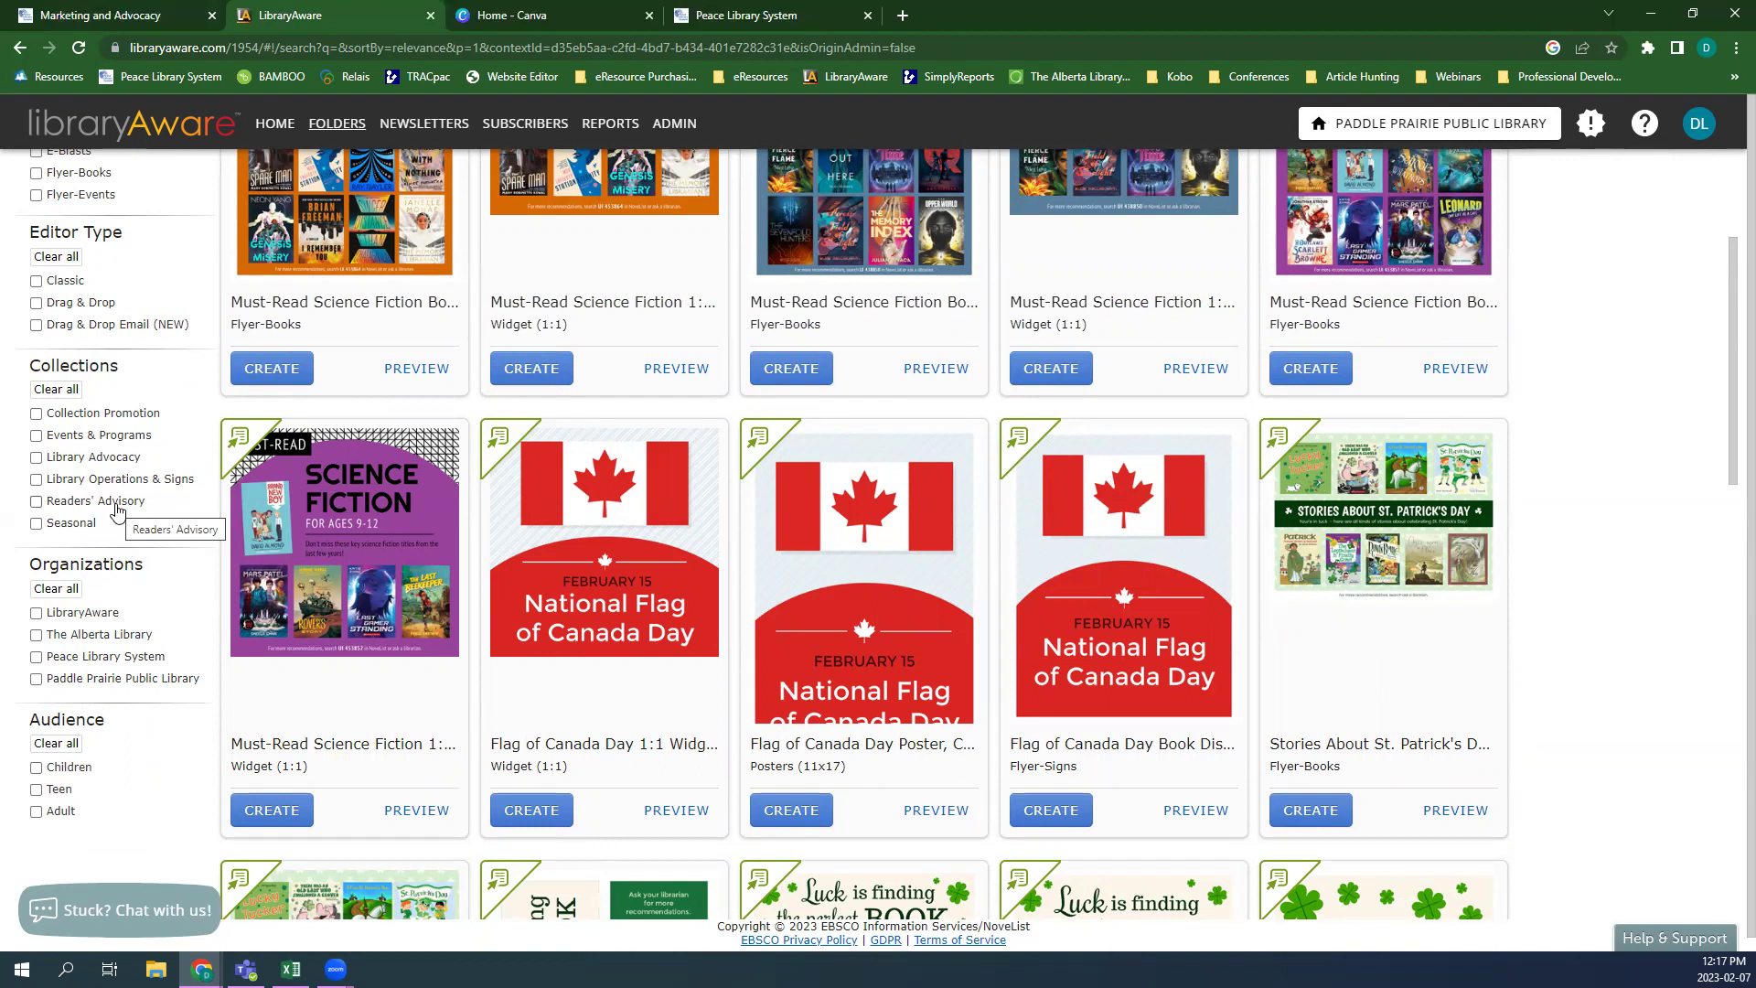
scroll(246, 662, down, 1)
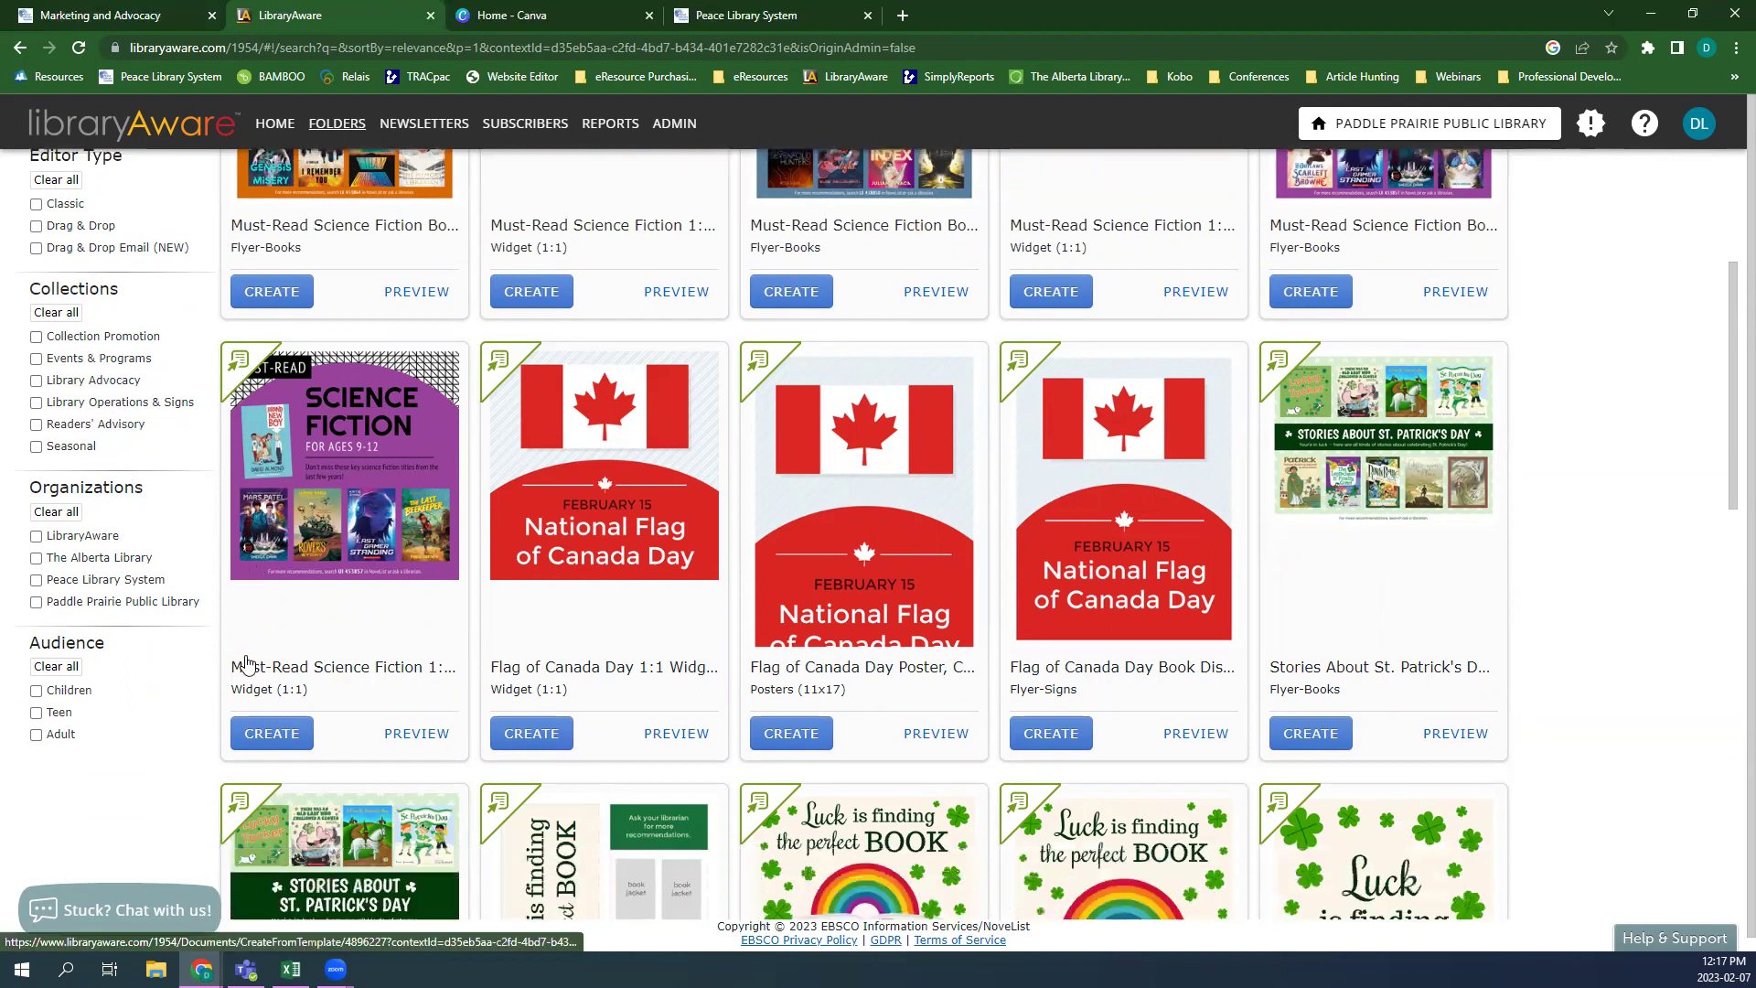
scroll(246, 662, down, 1)
scroll(108, 545, up, 1)
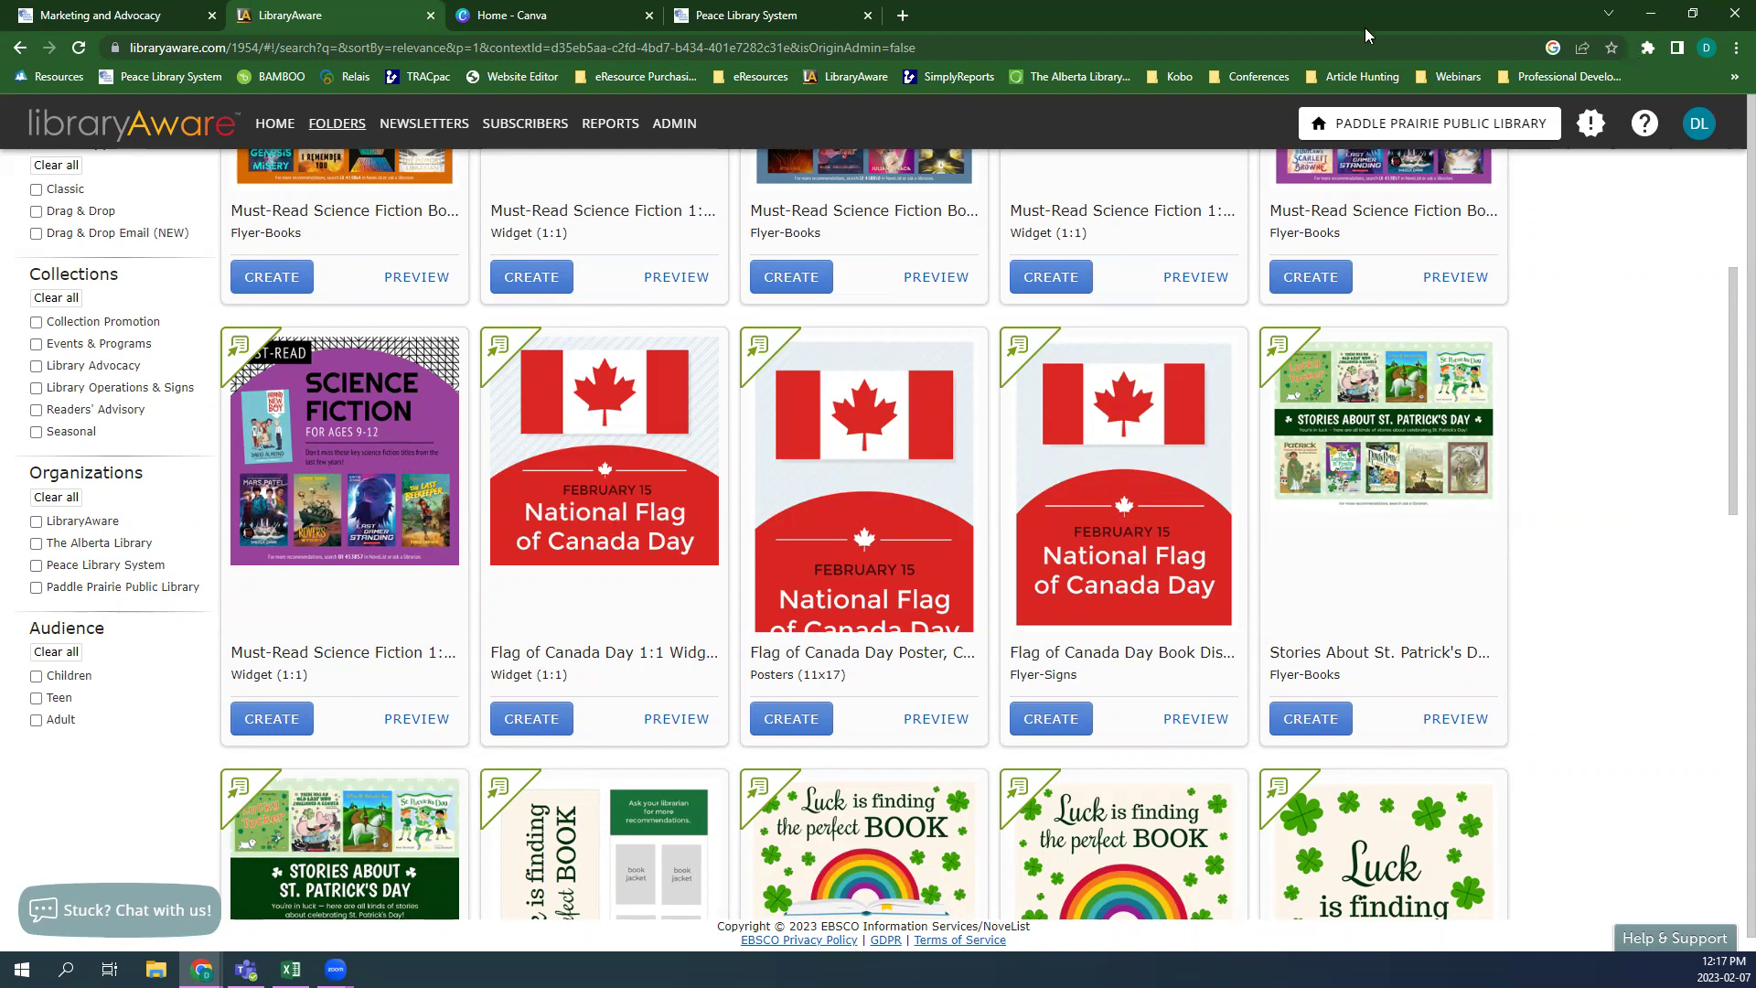
- Limit the templates to the Peace Library System organization and look through its designs
click(127, 567)
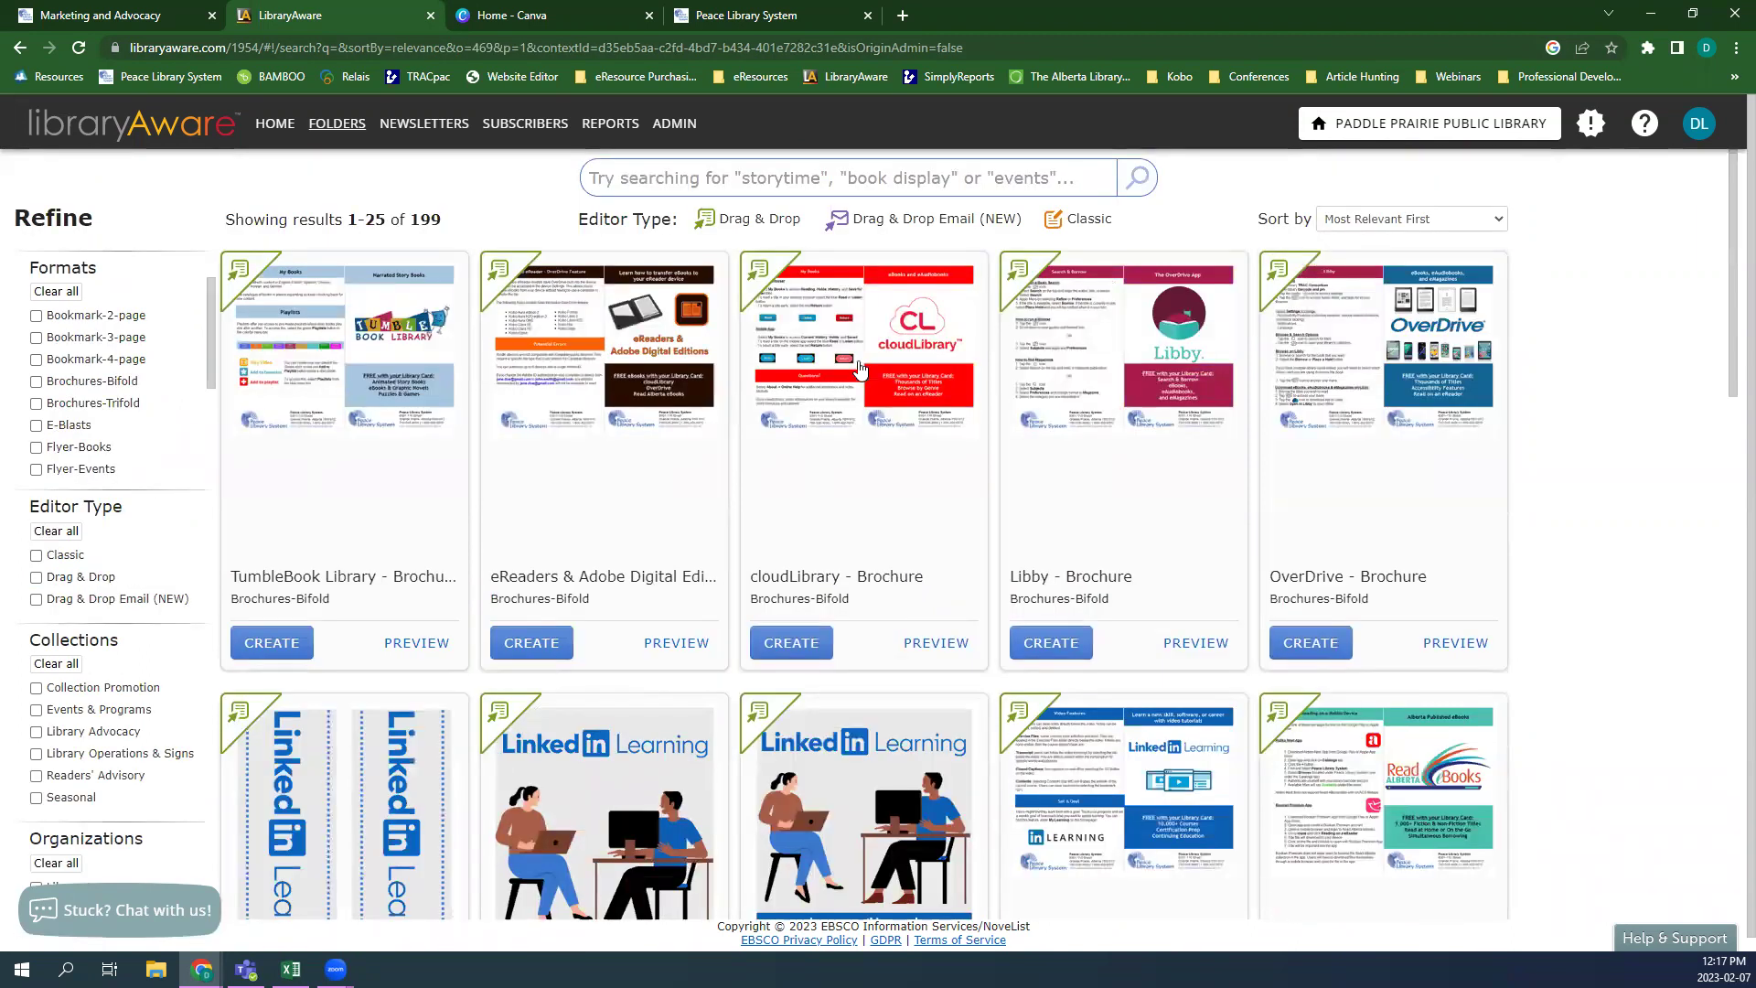
scroll(689, 679, down, 1)
scroll(688, 679, down, 4)
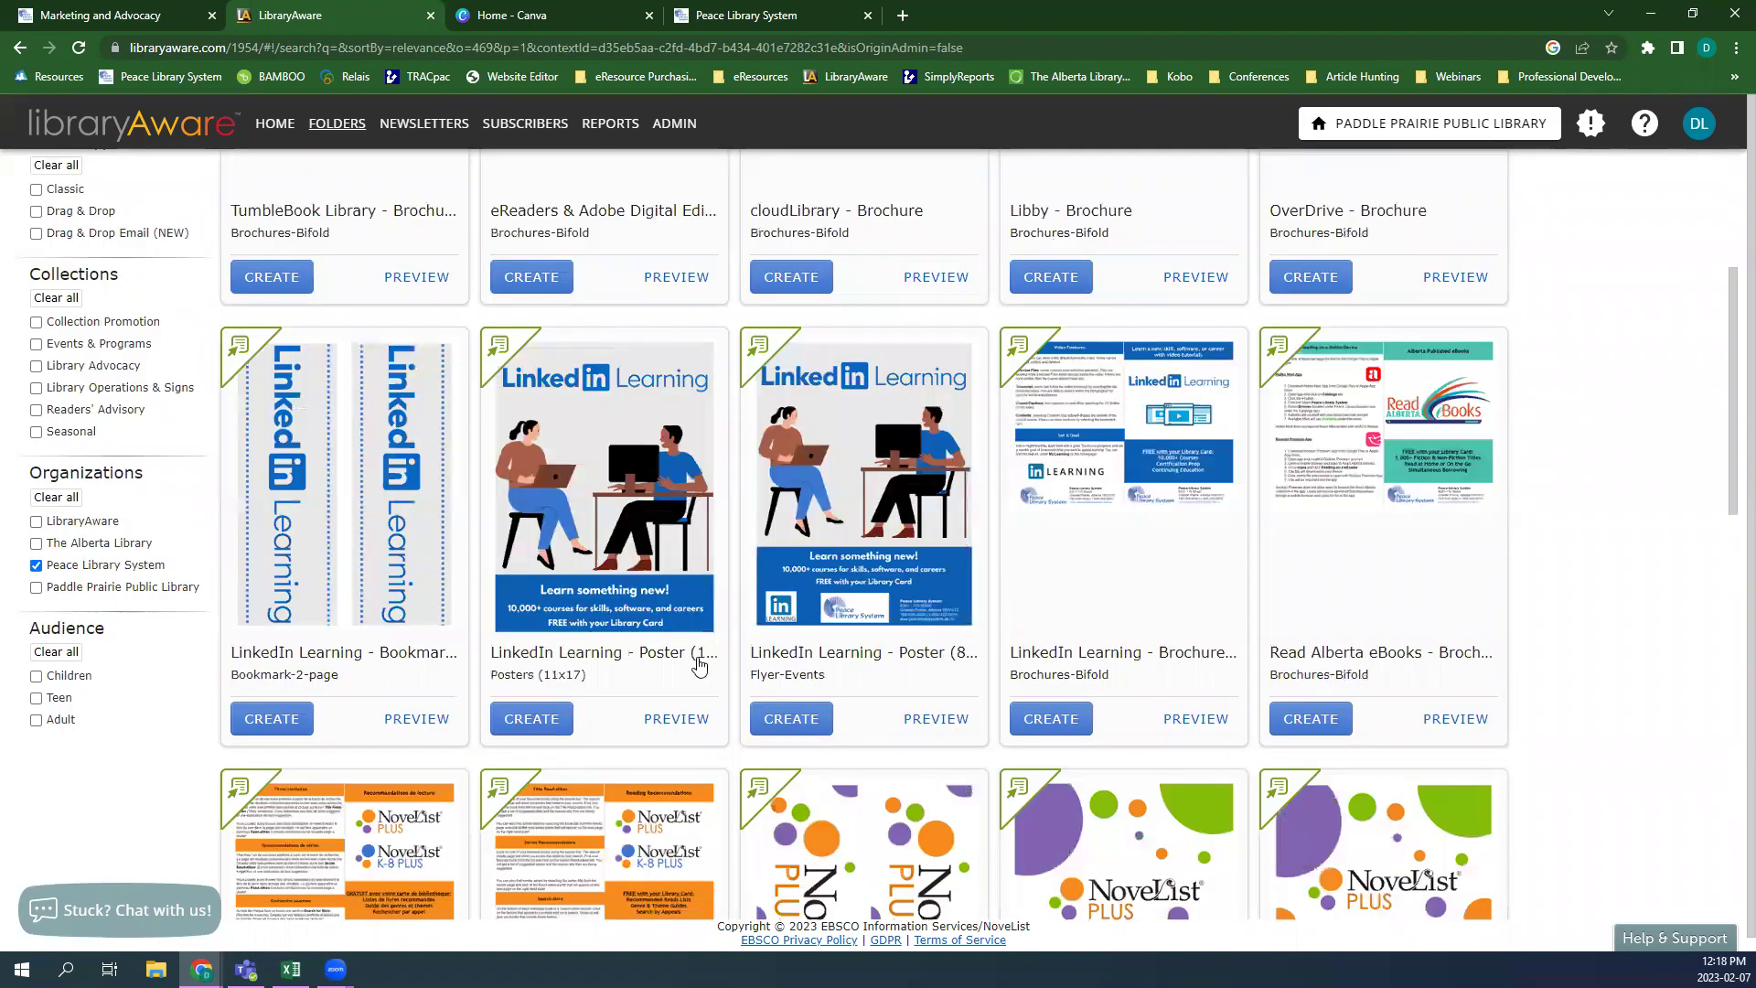
- Preview the cloudLibrary brochure template from Peace Library System and close the preview
scroll(699, 668, up, 1)
scroll(629, 560, up, 3)
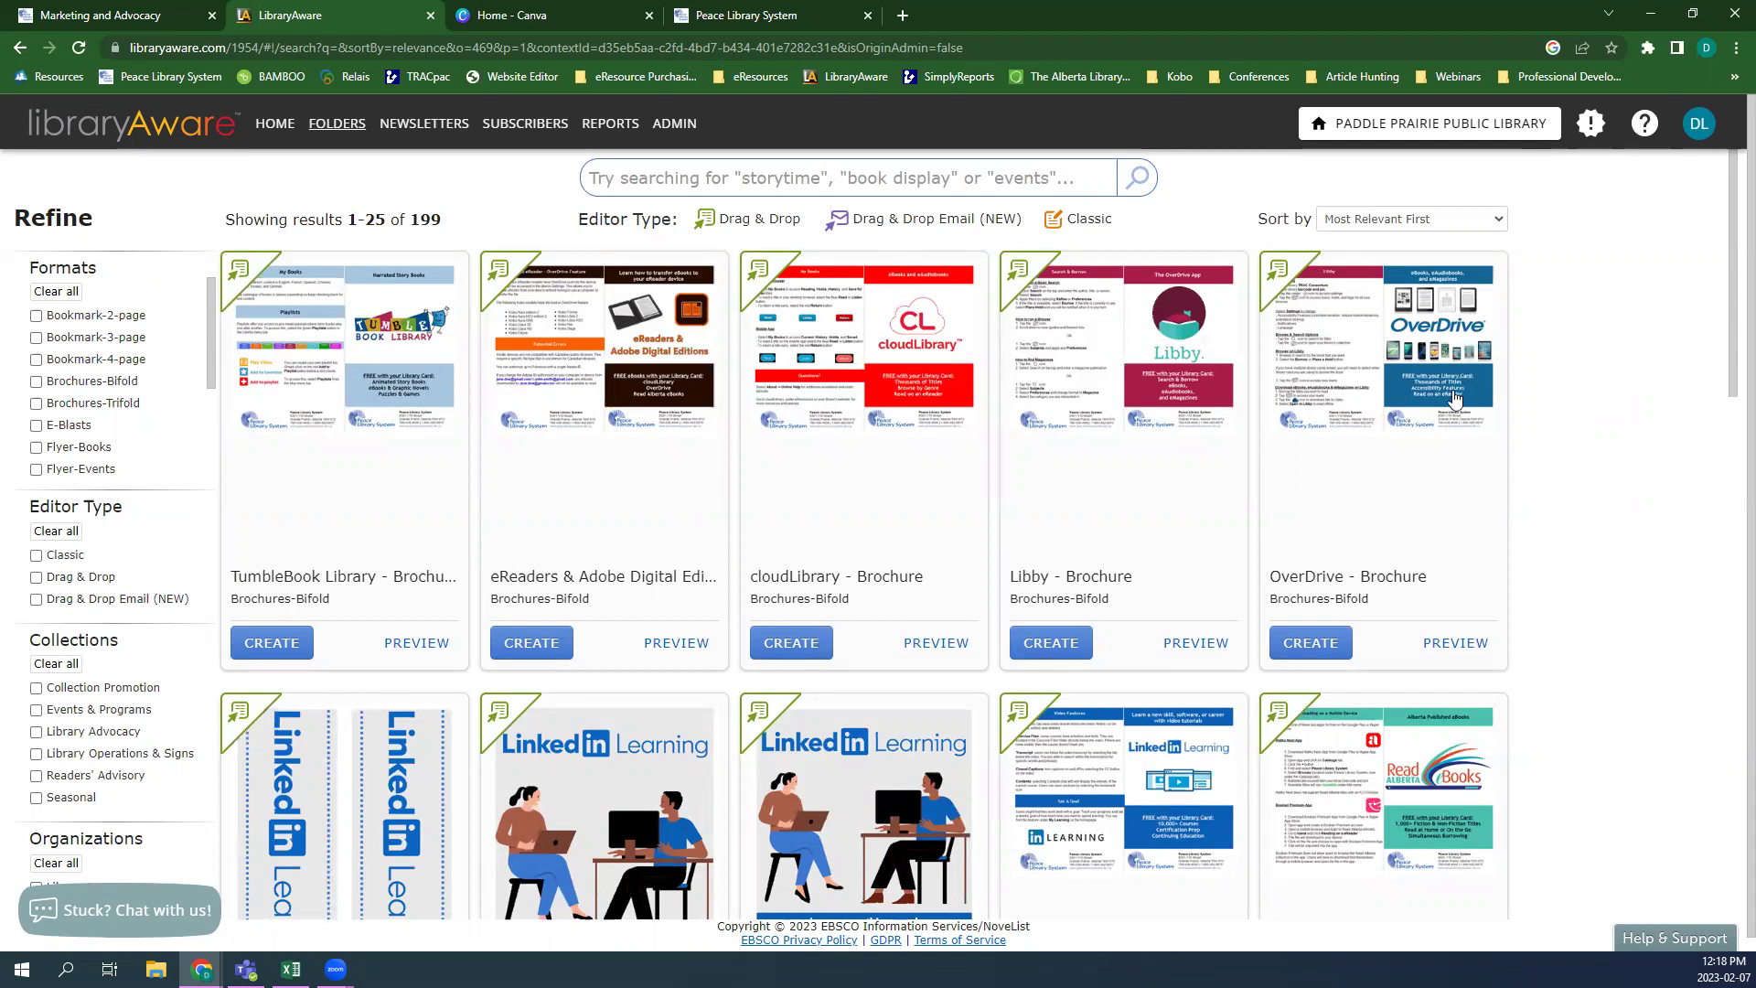
click(903, 646)
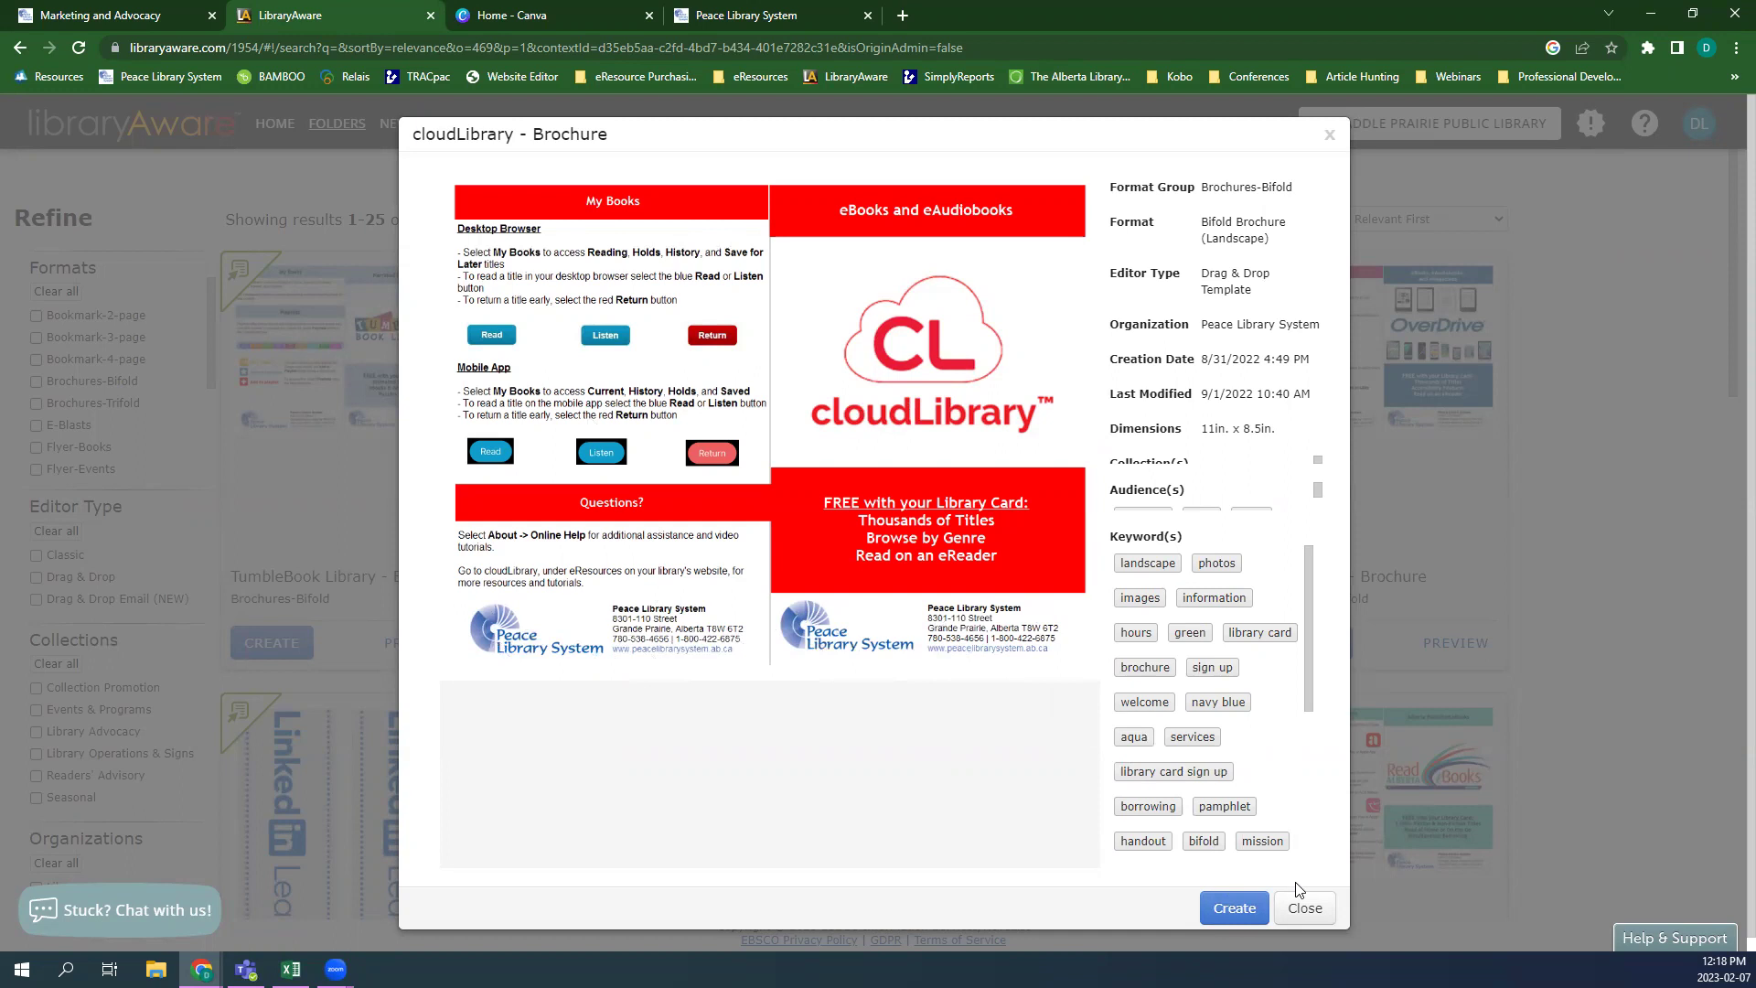
click(1283, 905)
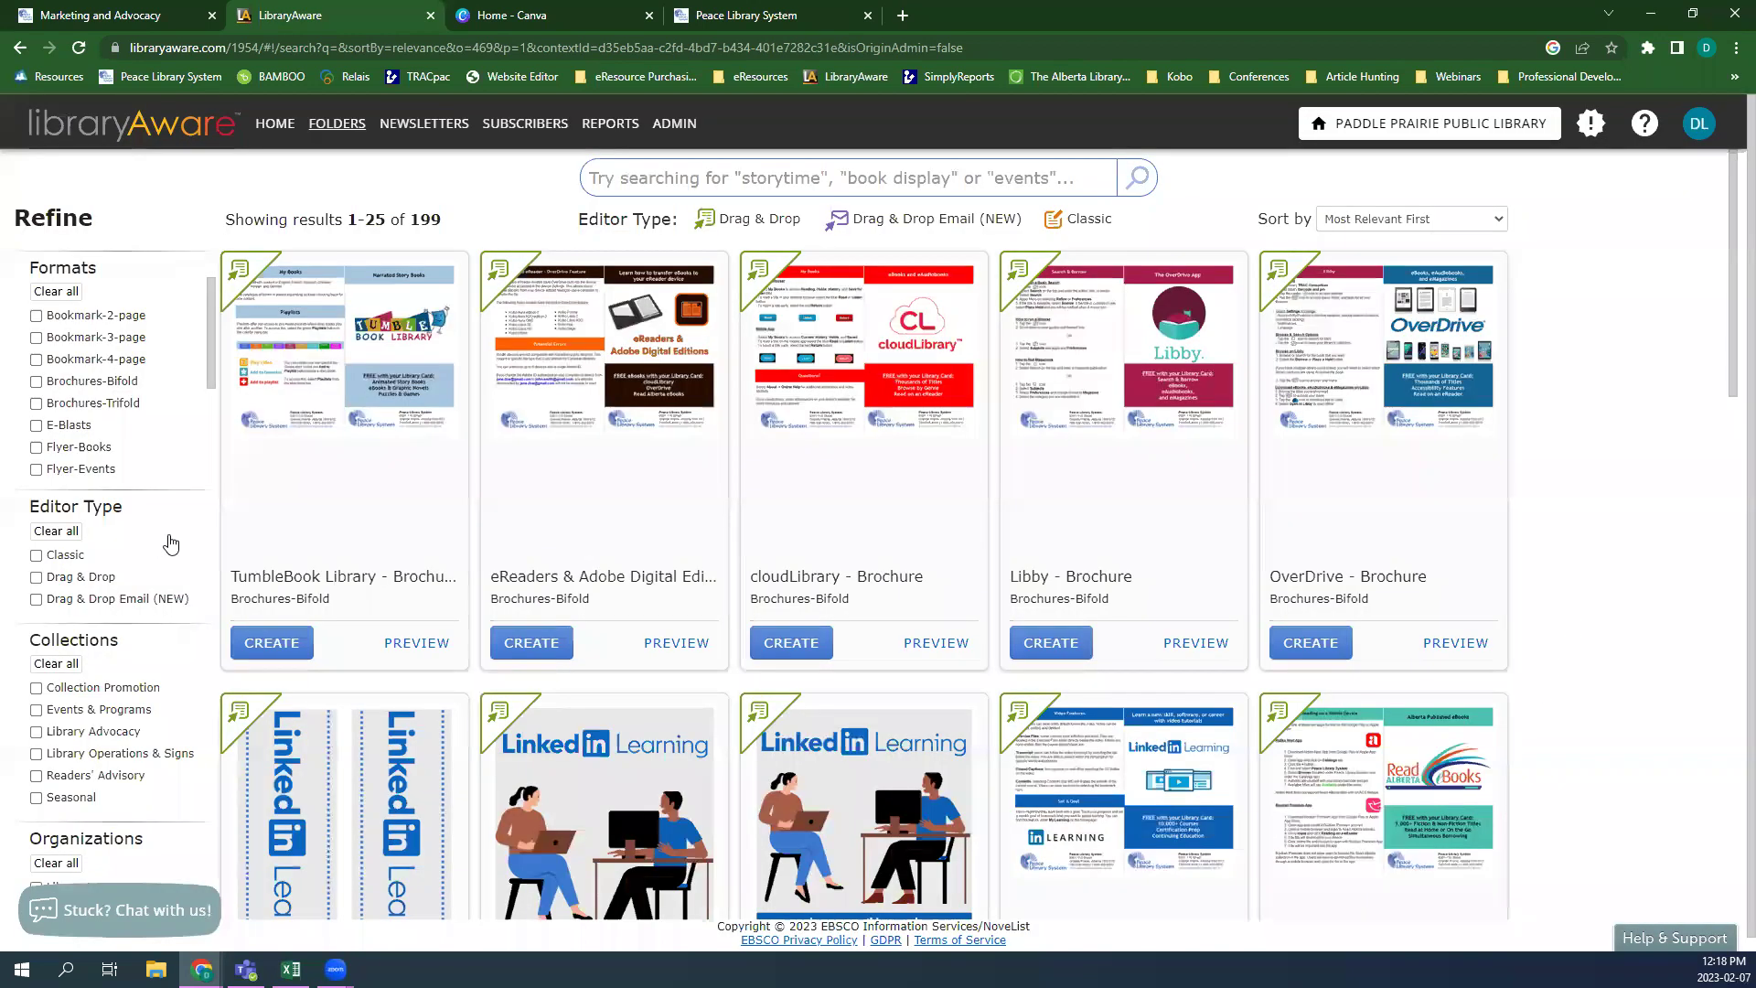
- Remove the Peace Library System filter and look over the audience and format filters
scroll(171, 543, down, 5)
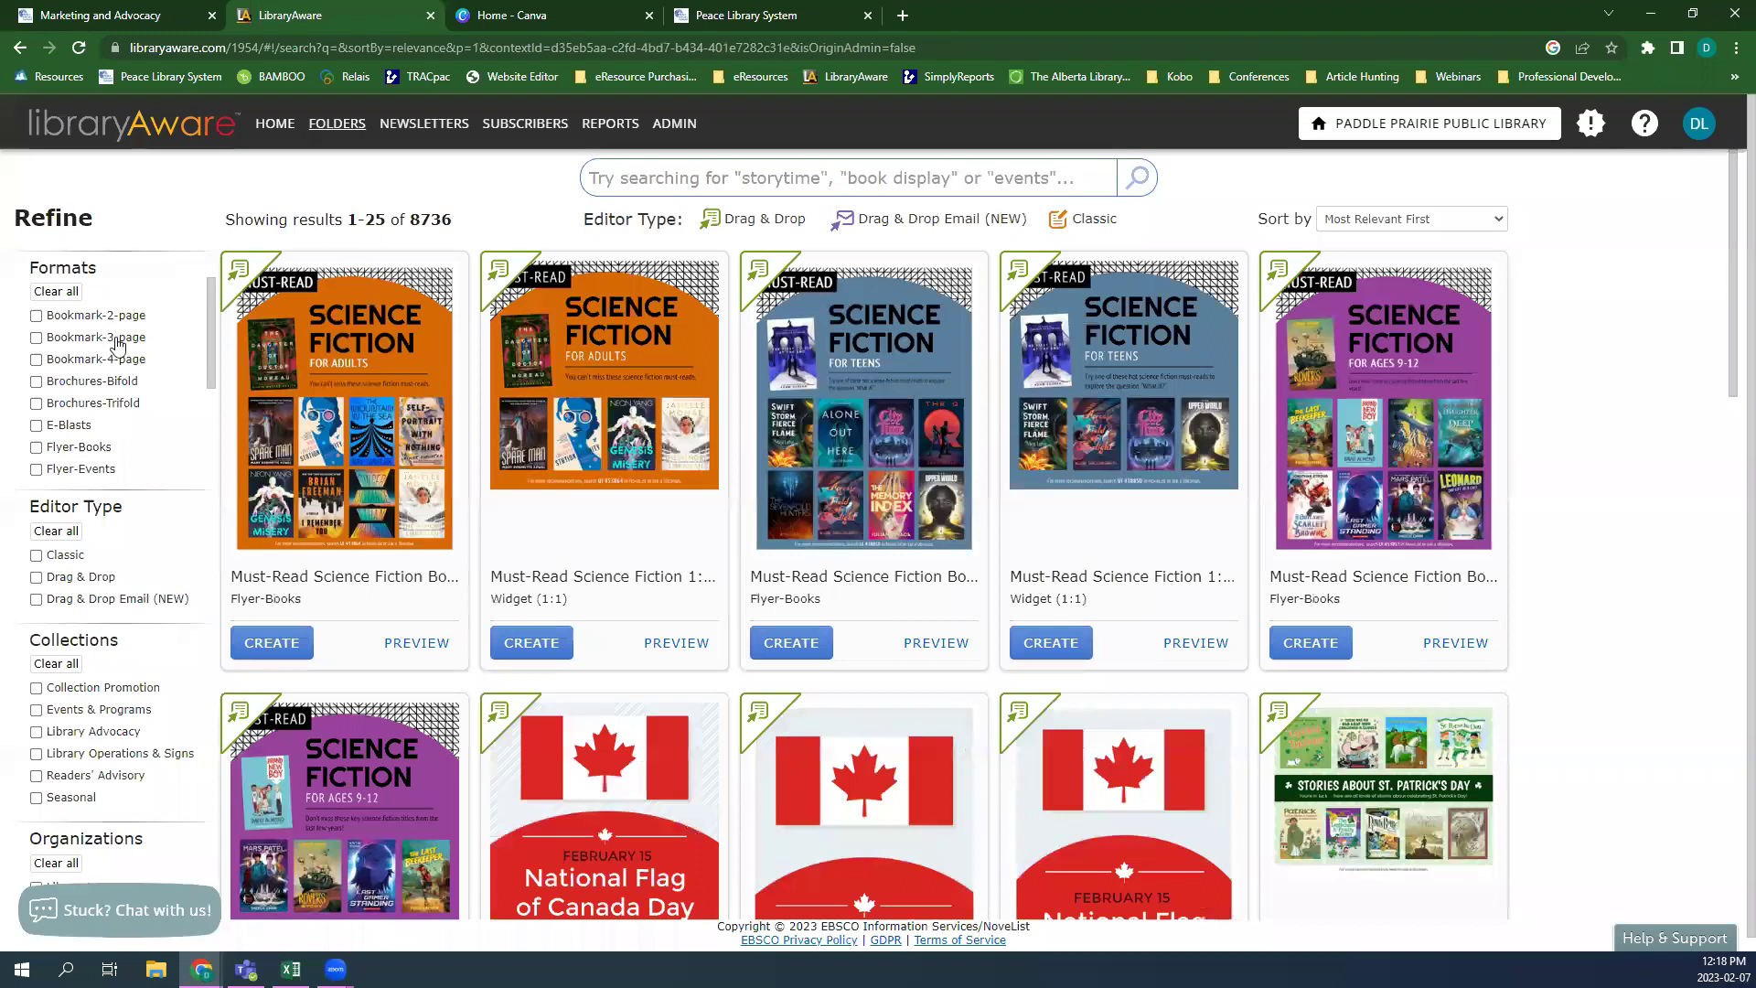
scroll(119, 345, down, 8)
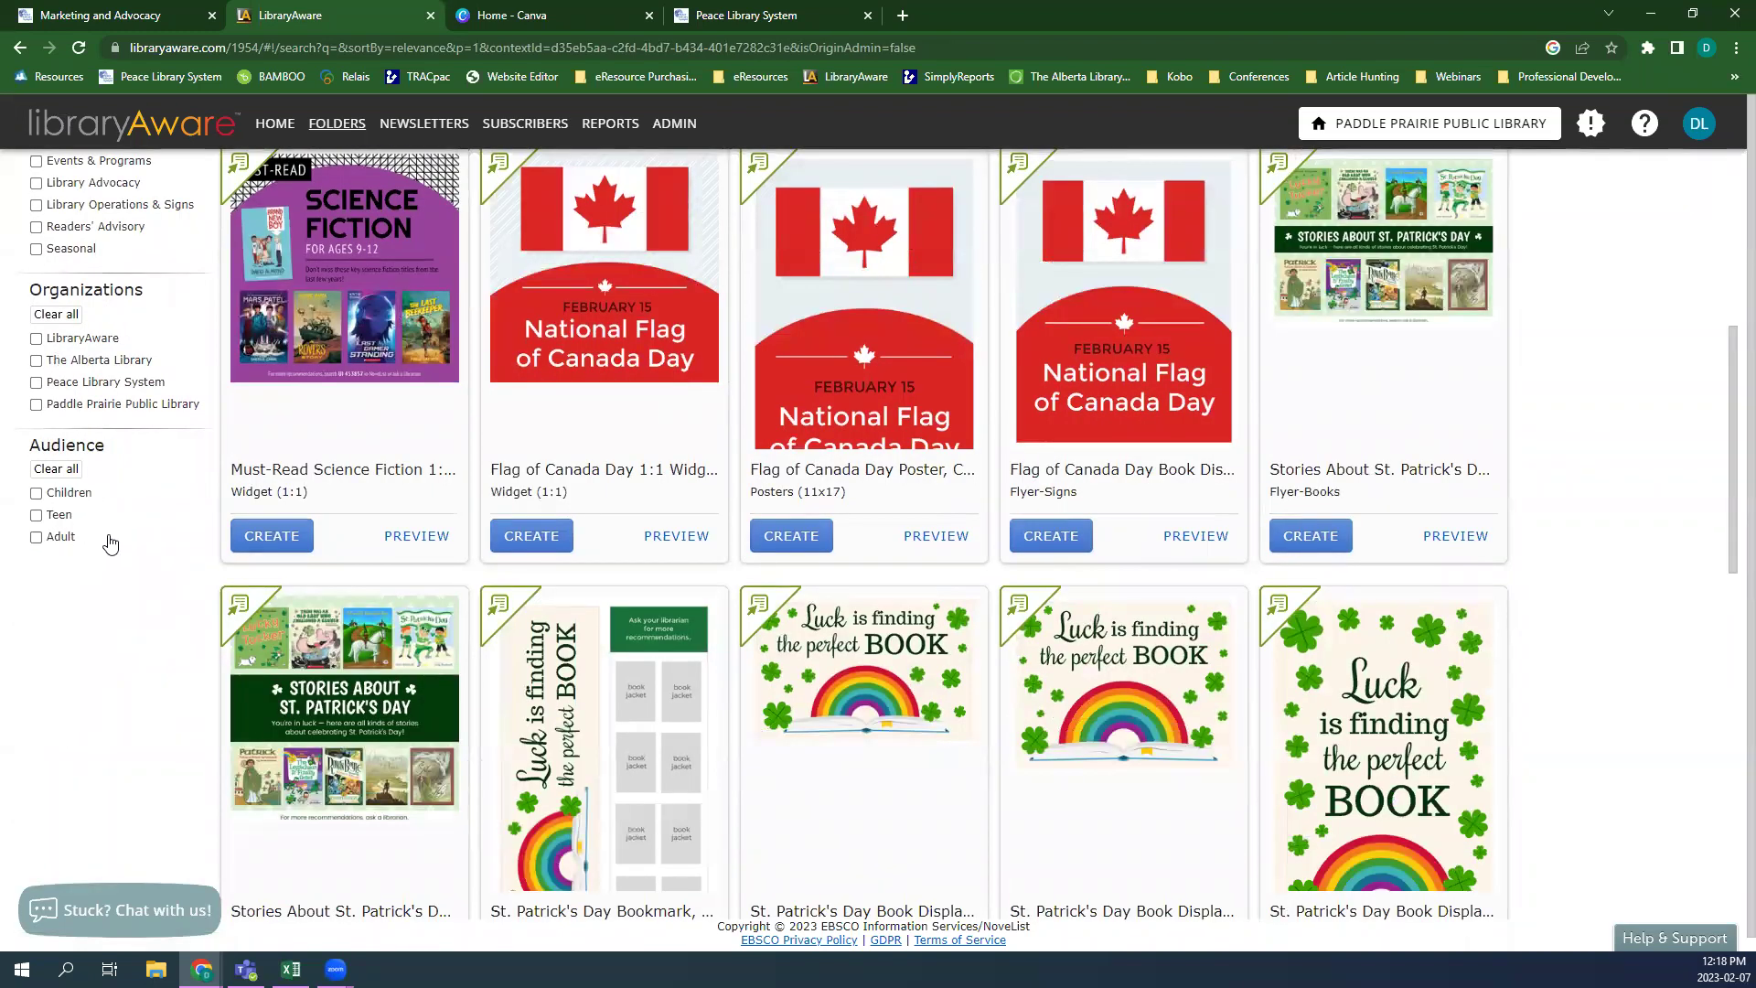
scroll(144, 588, up, 3)
scroll(1680, 386, up, 2)
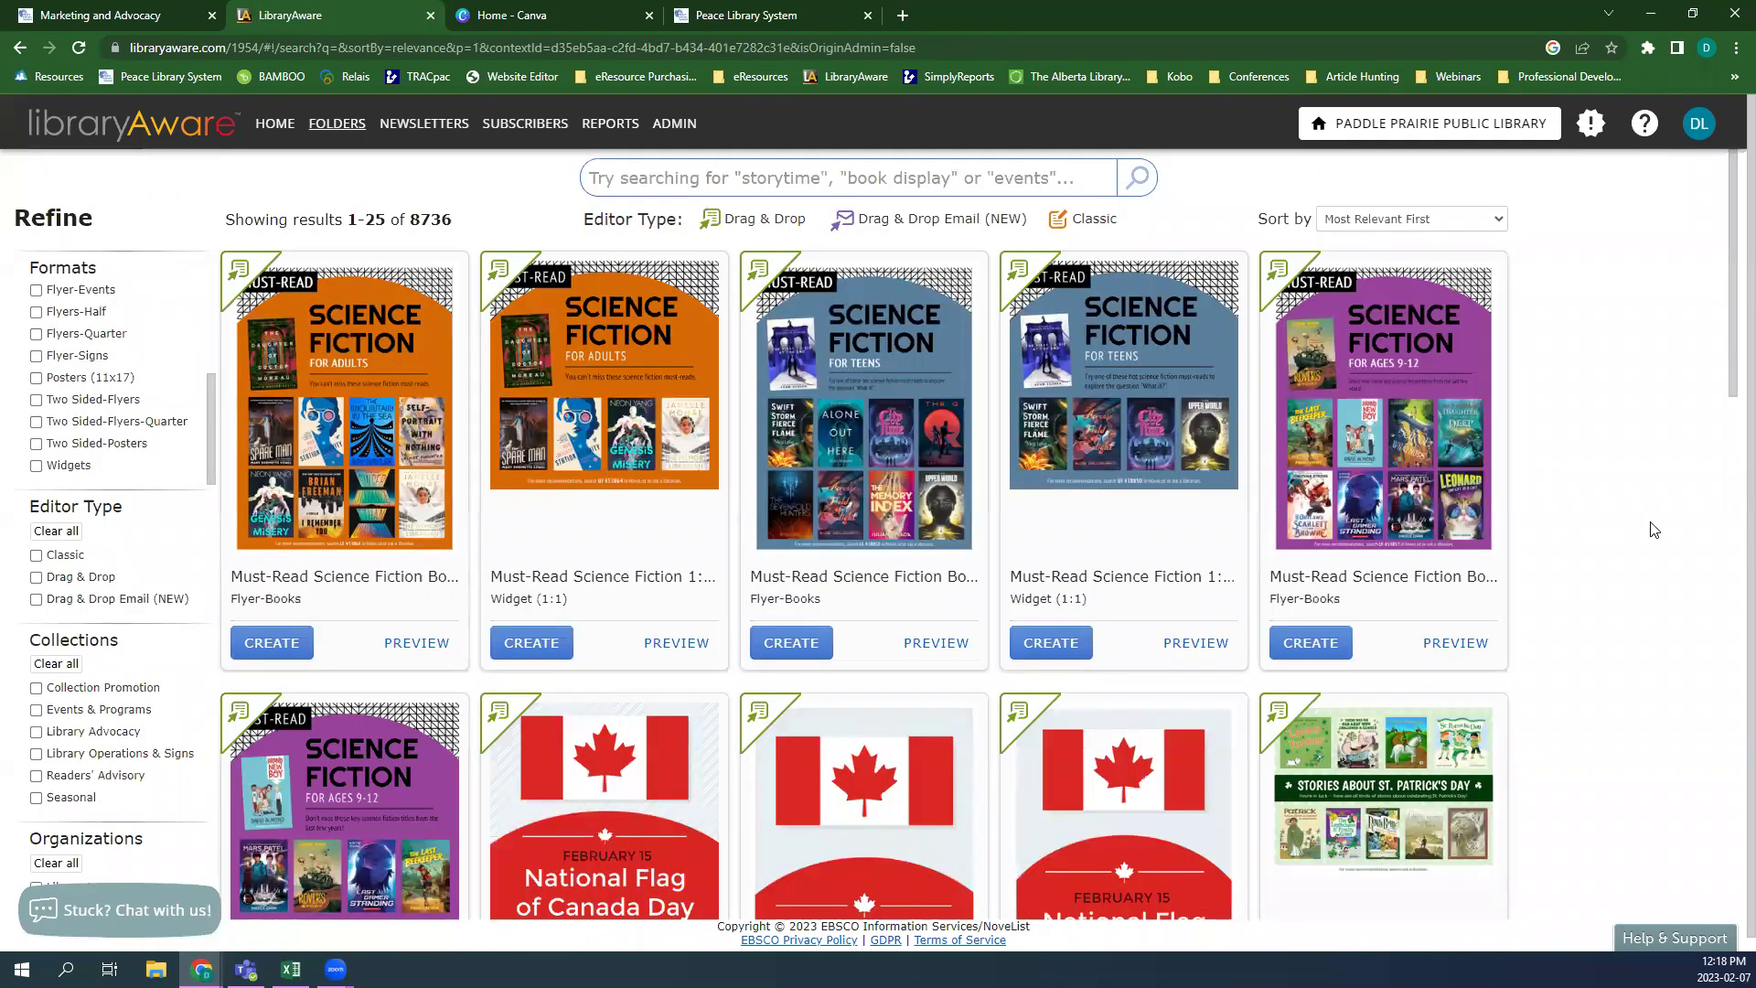
- Browse the unfiltered templates to the end of the first results page and open page 3
scroll(1600, 558, down, 10)
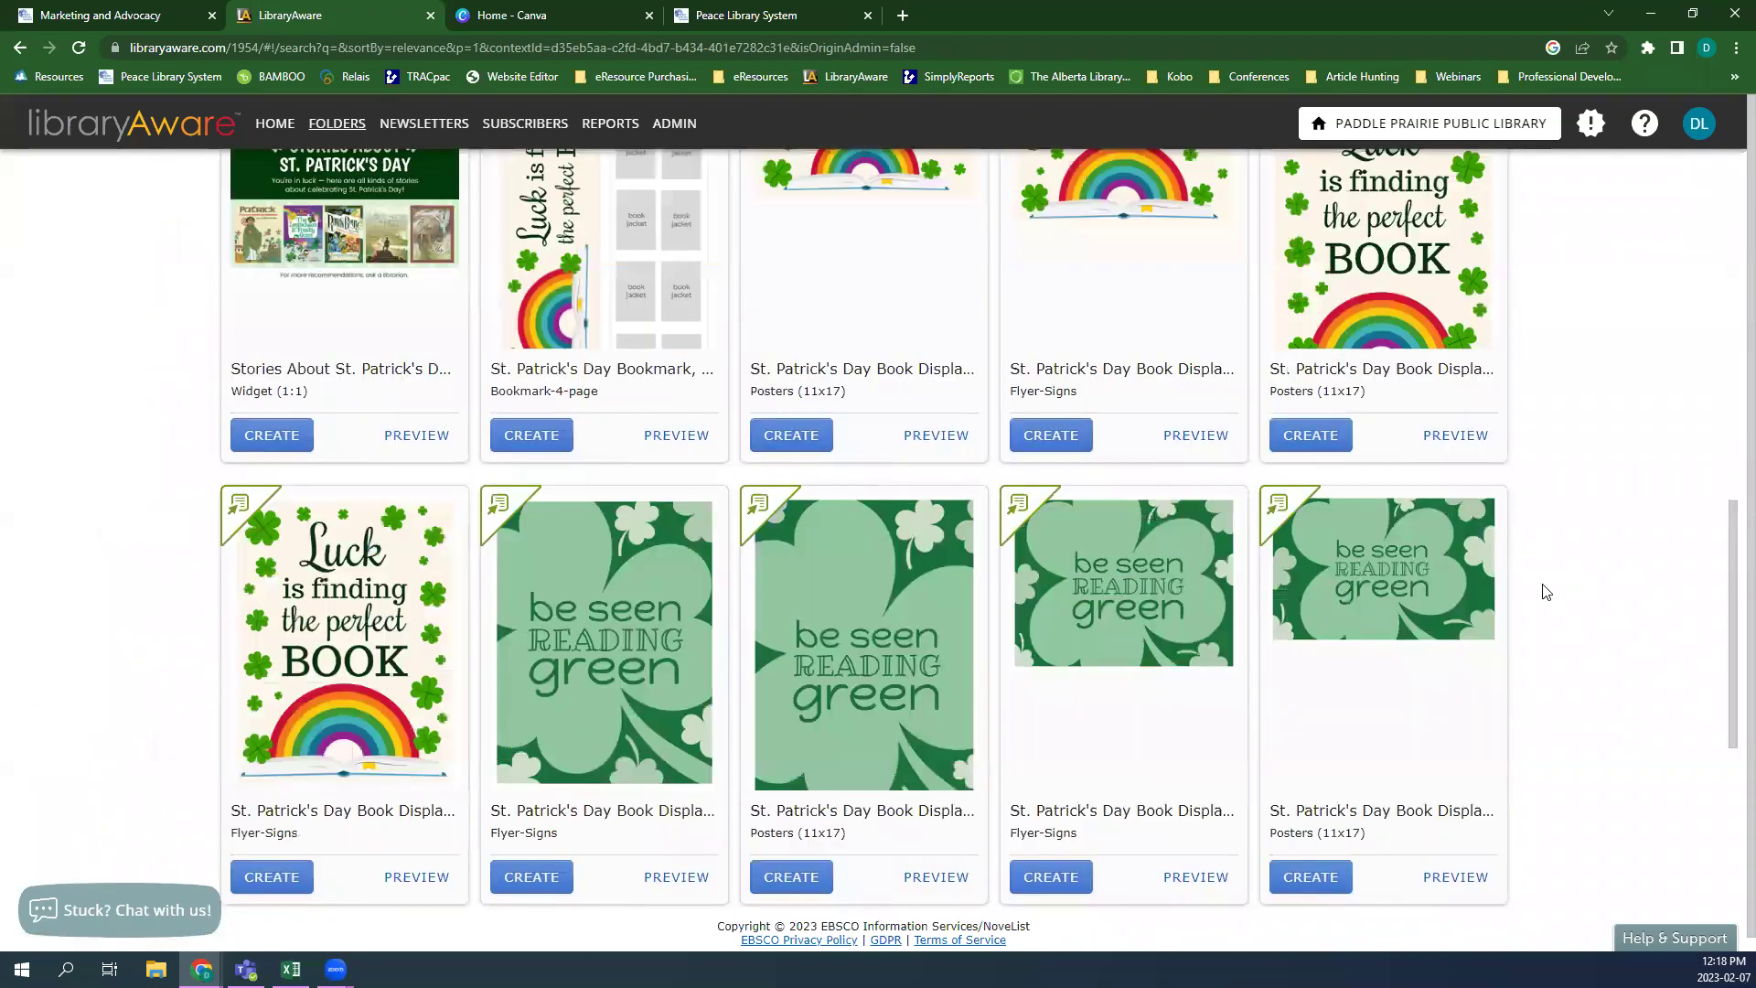
scroll(1381, 850, down, 2)
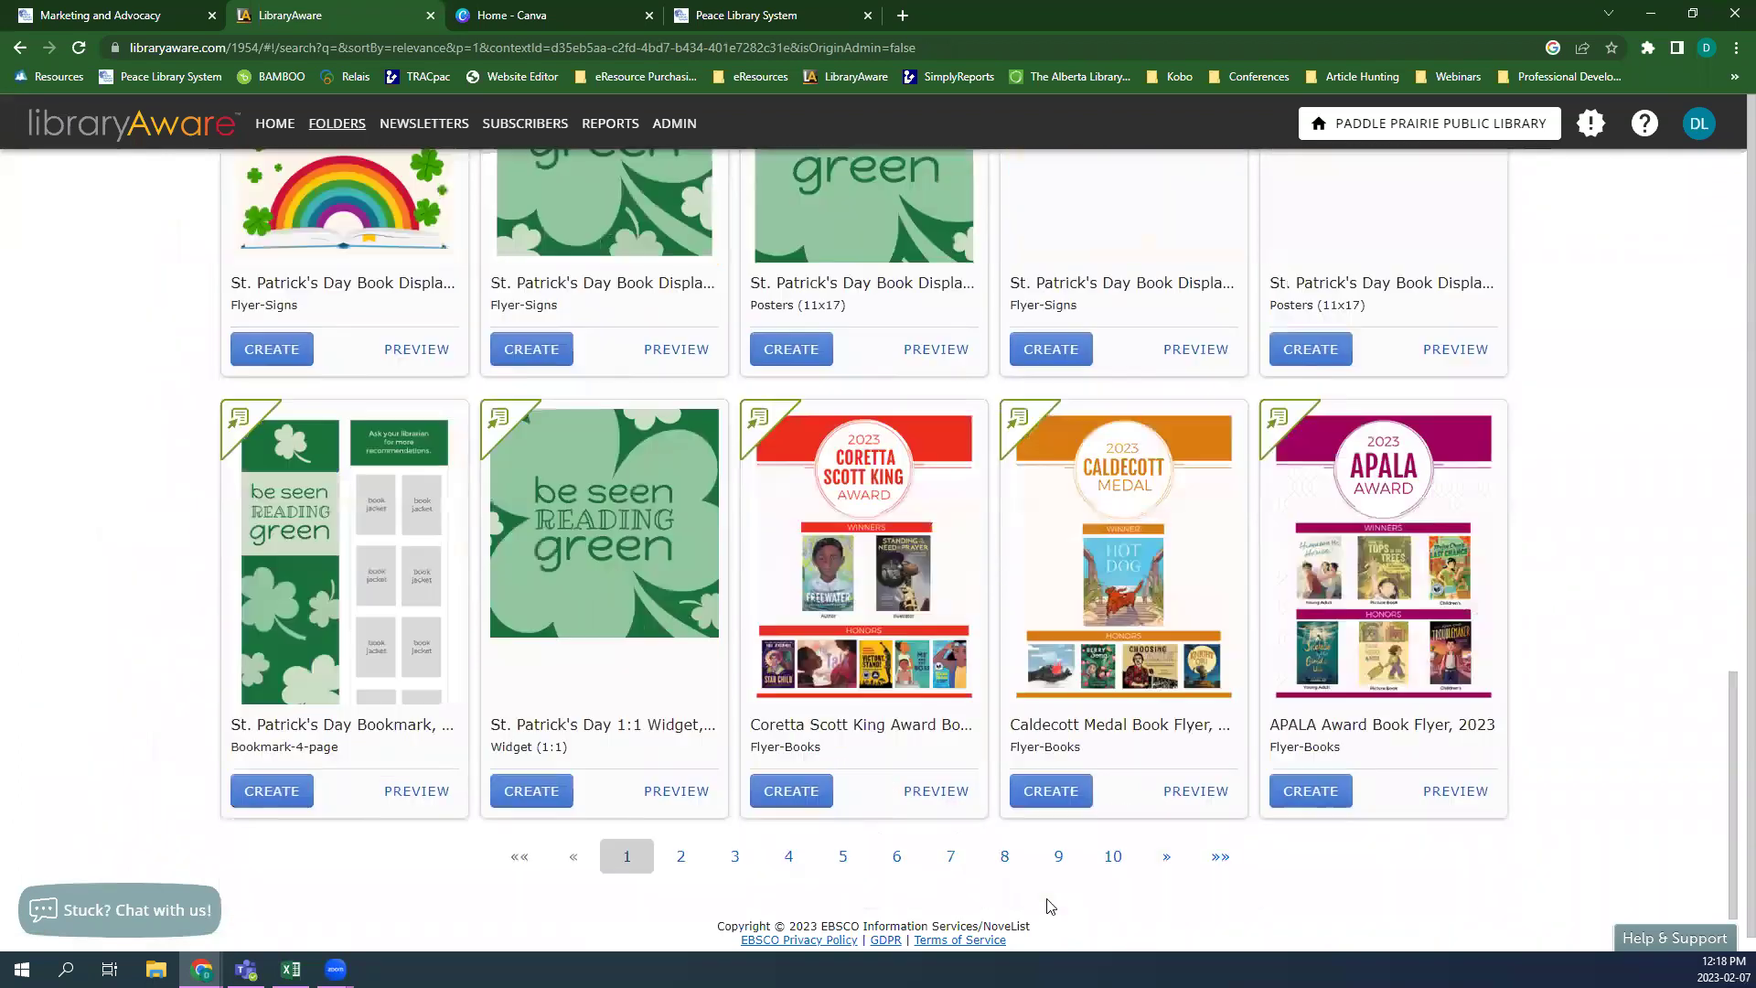
click(734, 856)
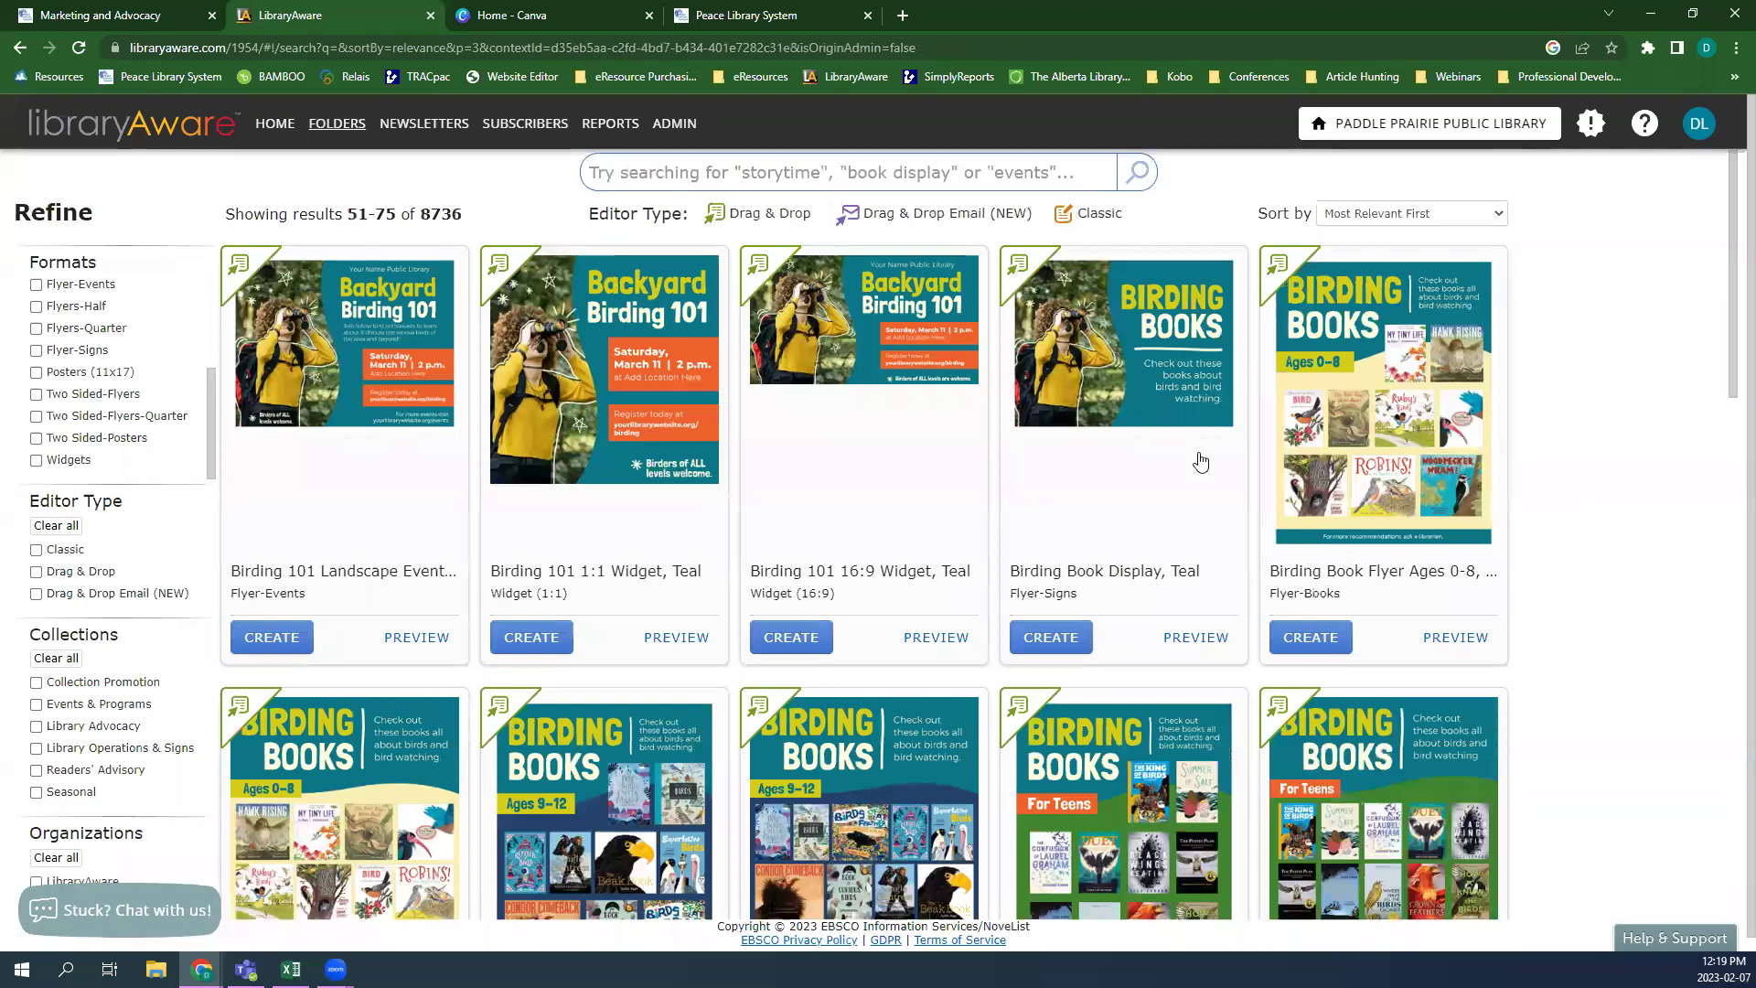
- Preview the Birding Book Flyer Teens, Teal template, close the preview, and create a new item from that template
scroll(1197, 466, down, 4)
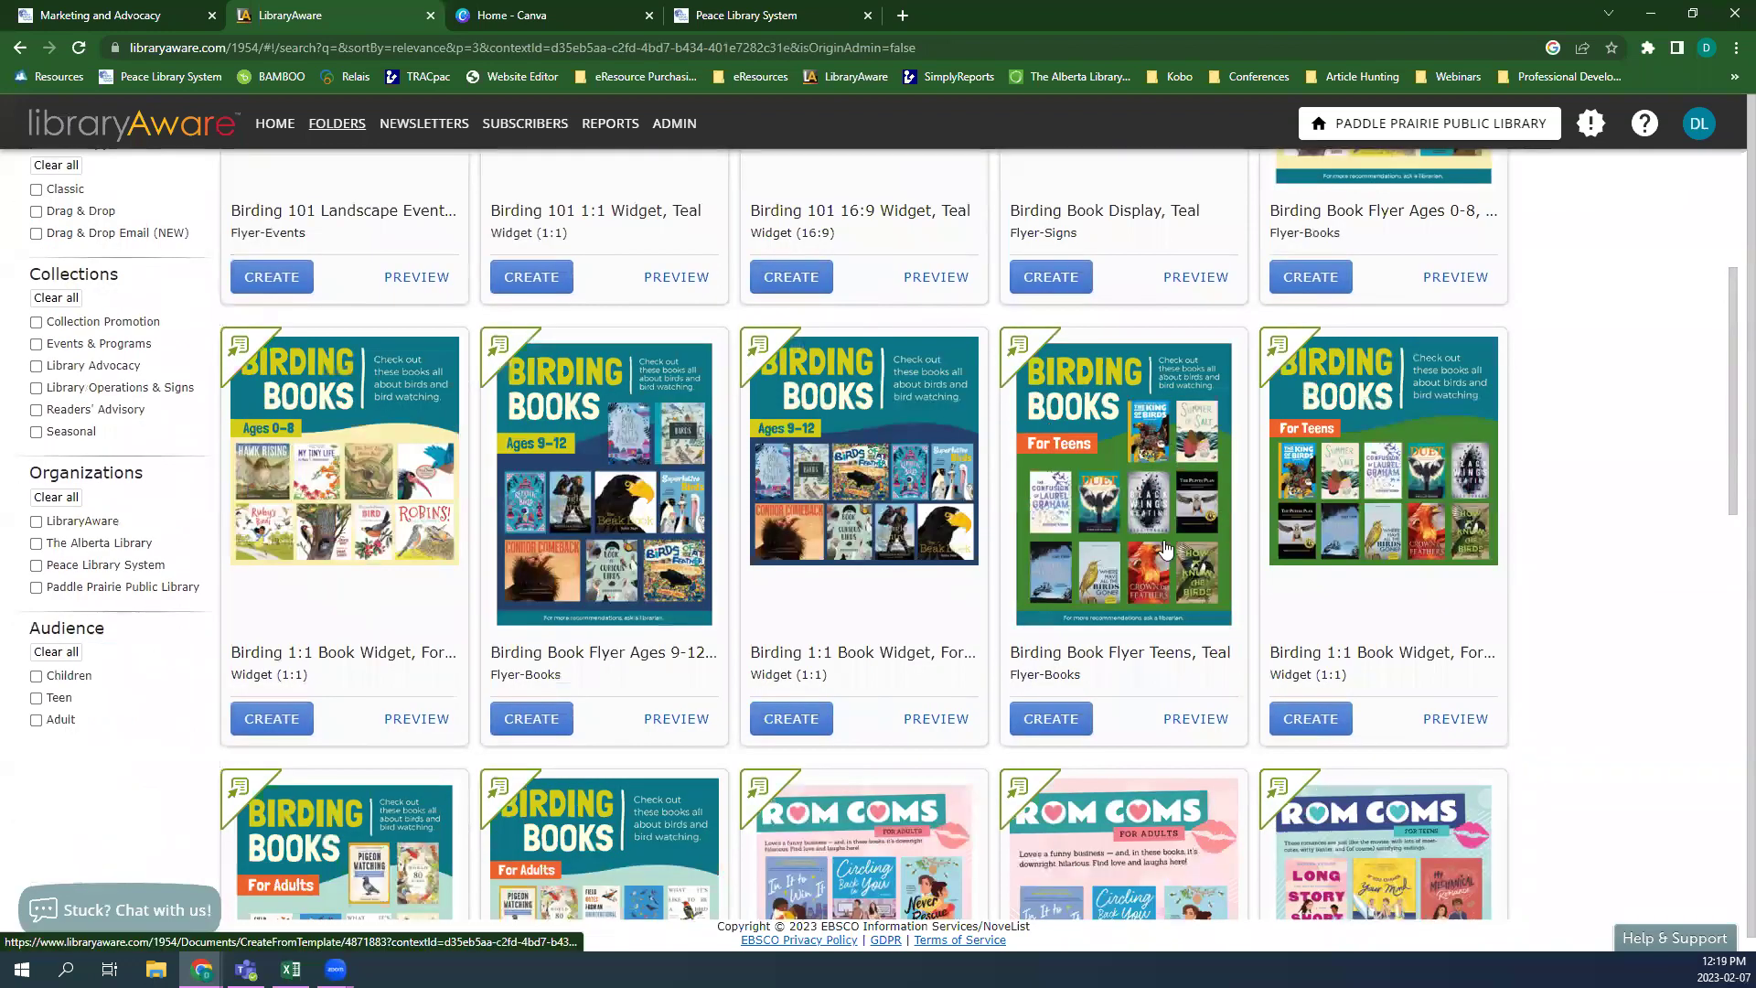
click(1198, 717)
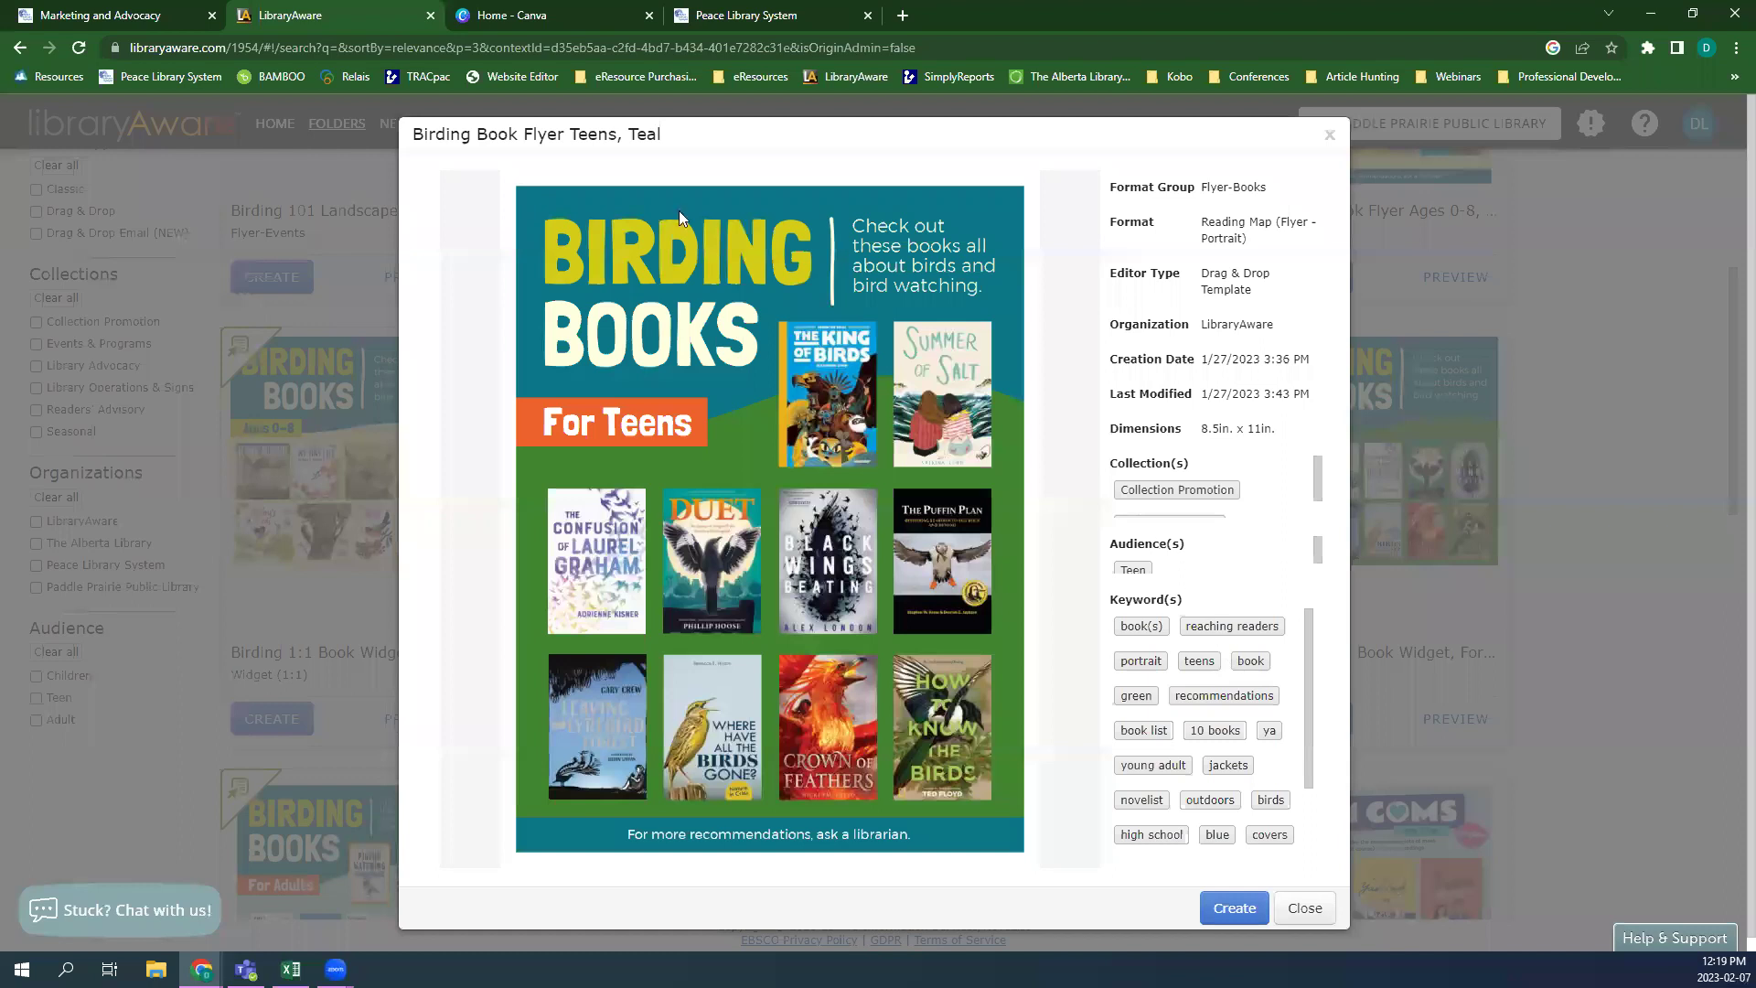
click(1326, 137)
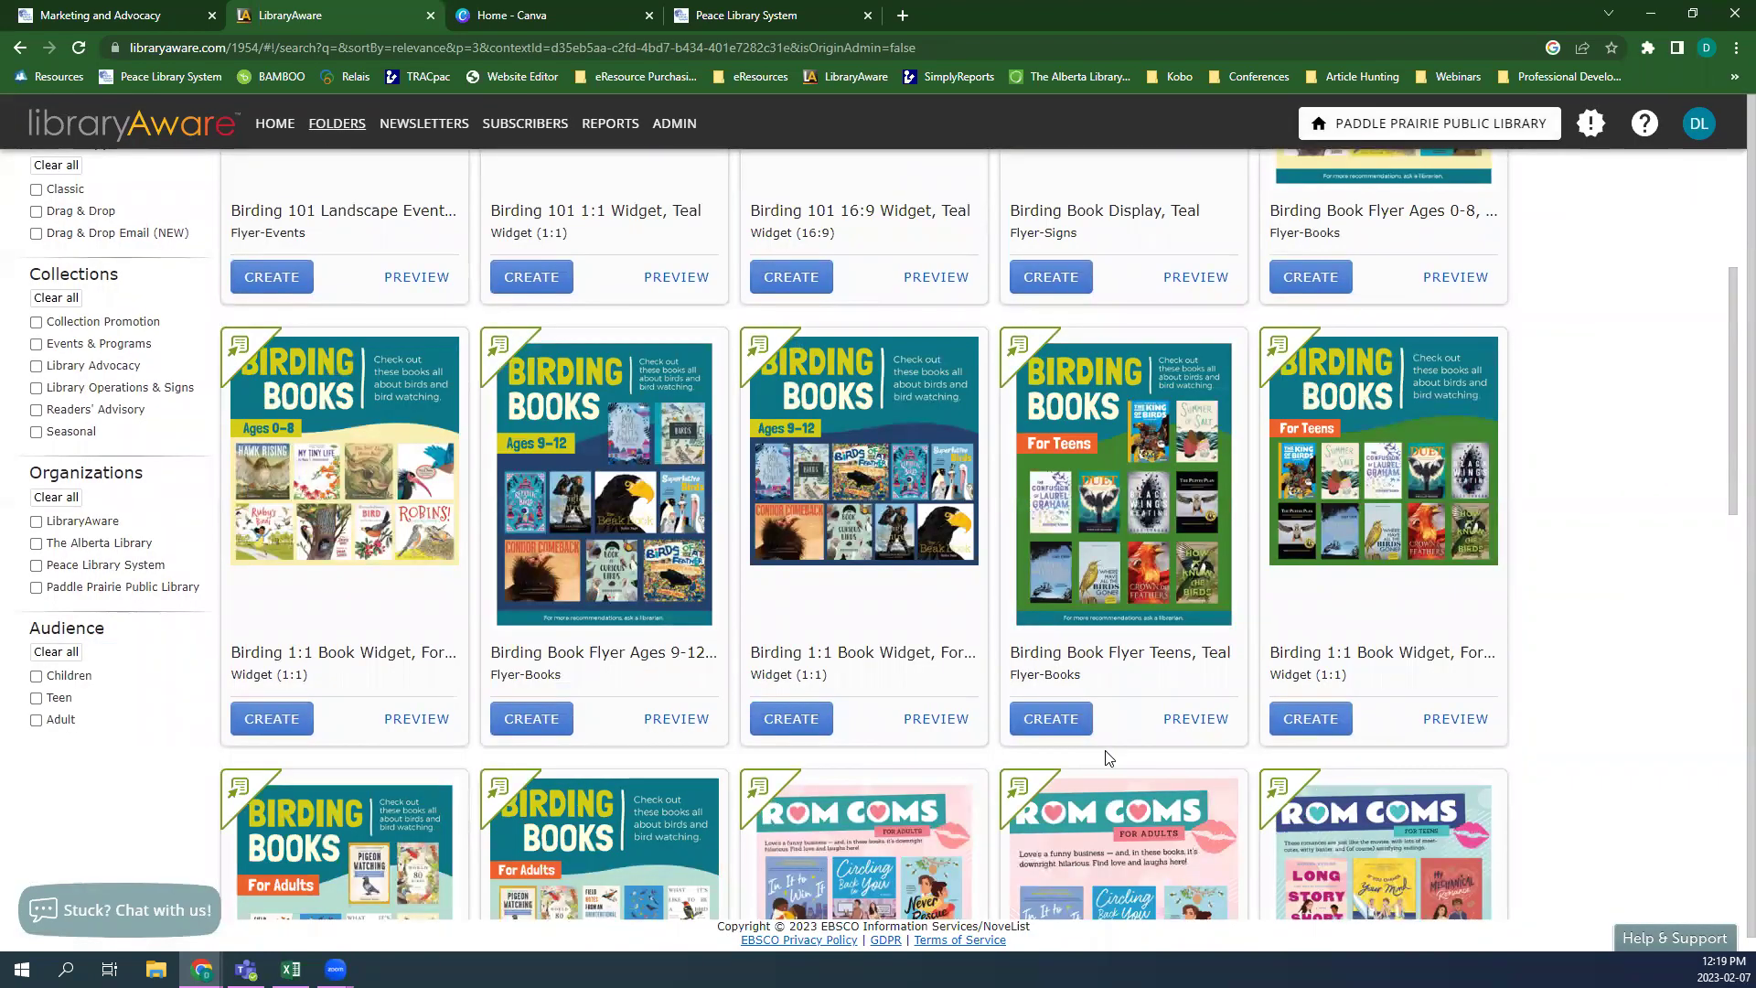
click(1051, 717)
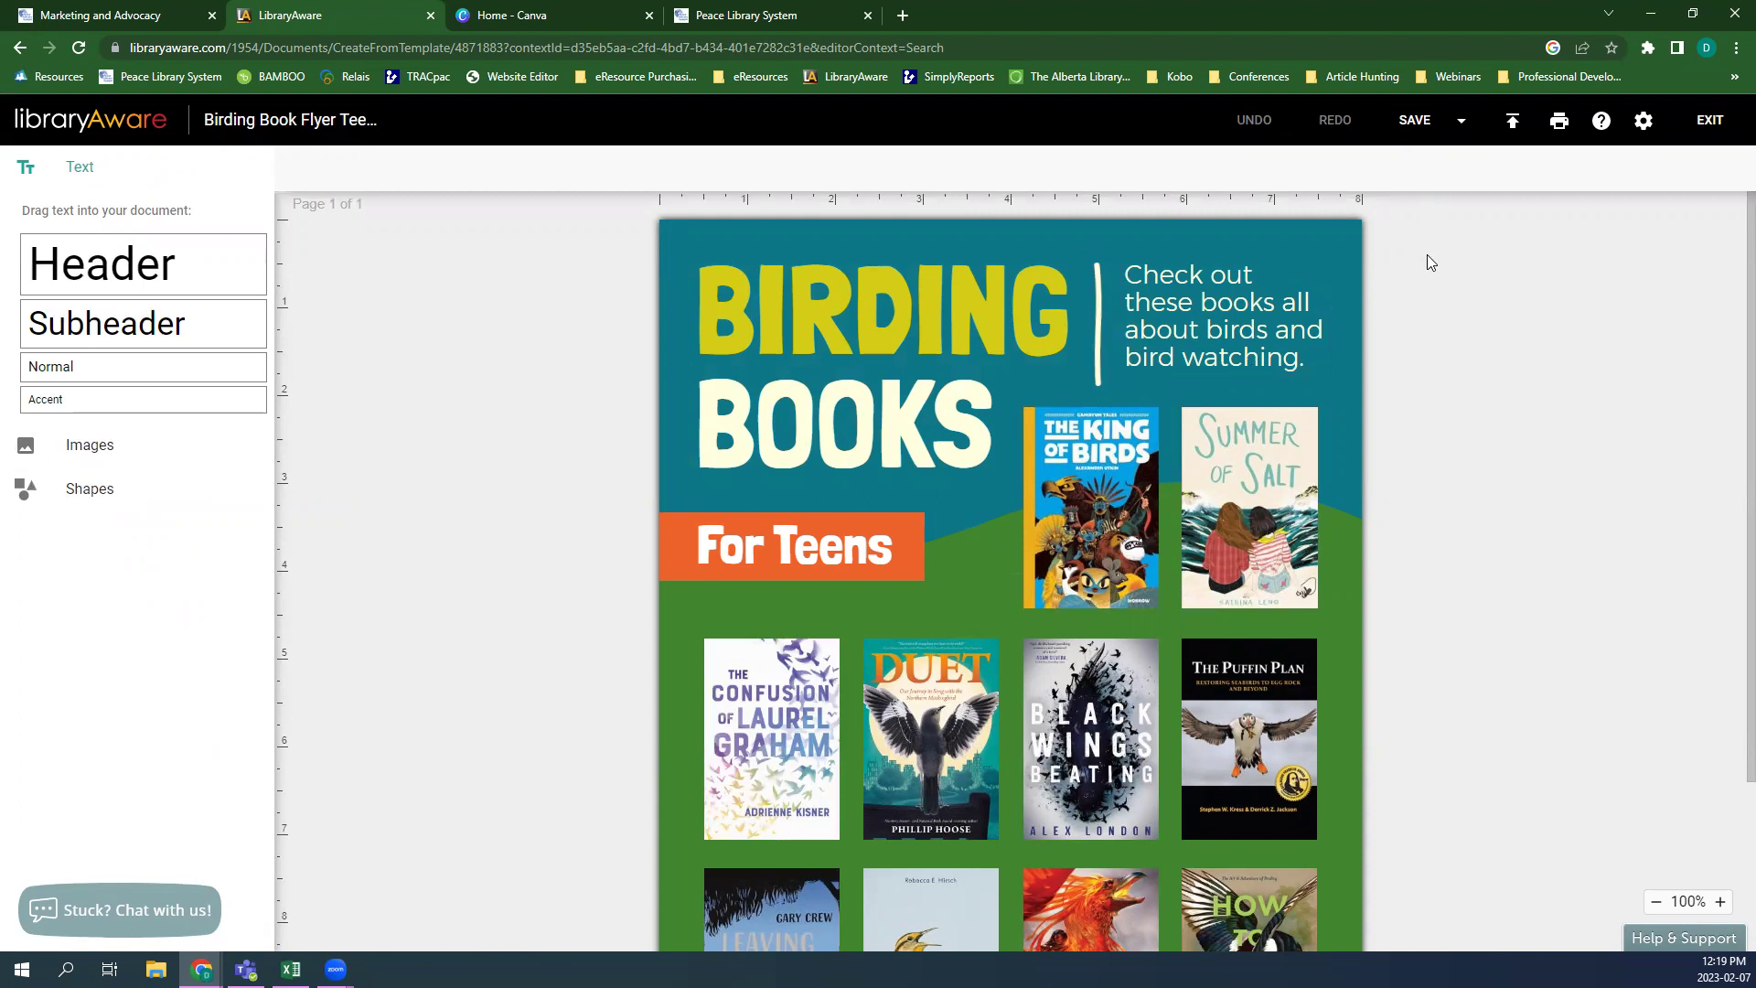
- Save the new item under the name "Feb. 7 Example"
click(1413, 121)
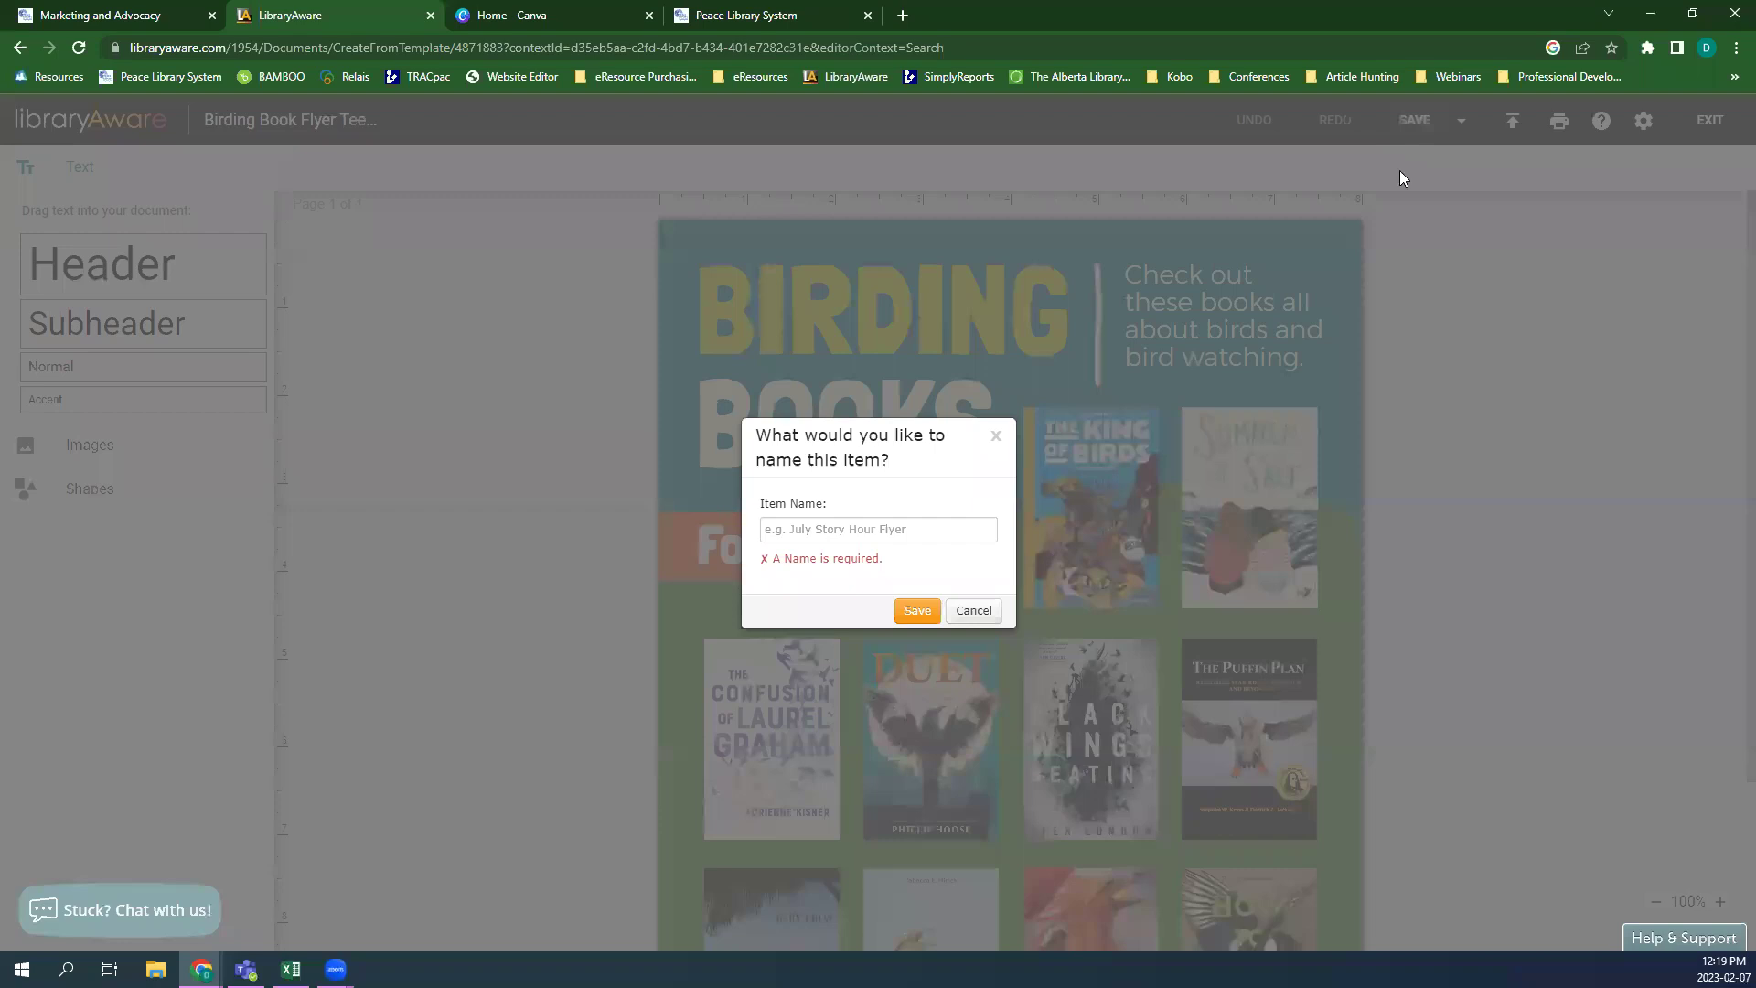
click(909, 532)
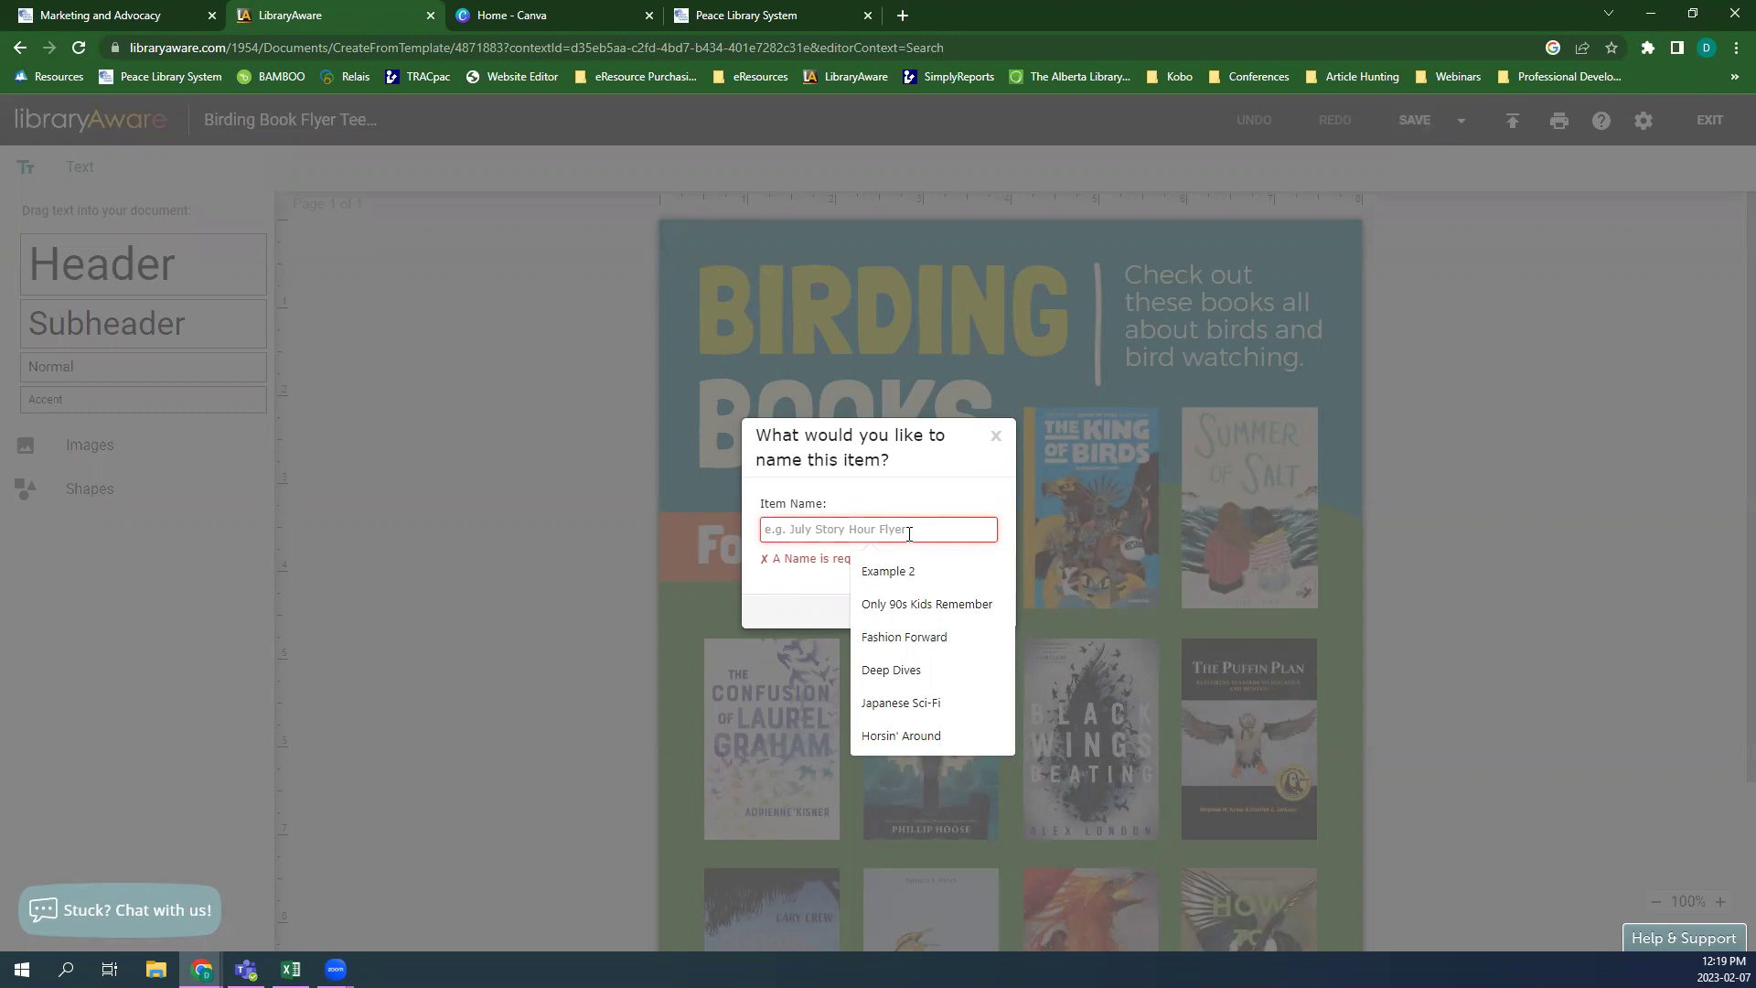
text(Feb)
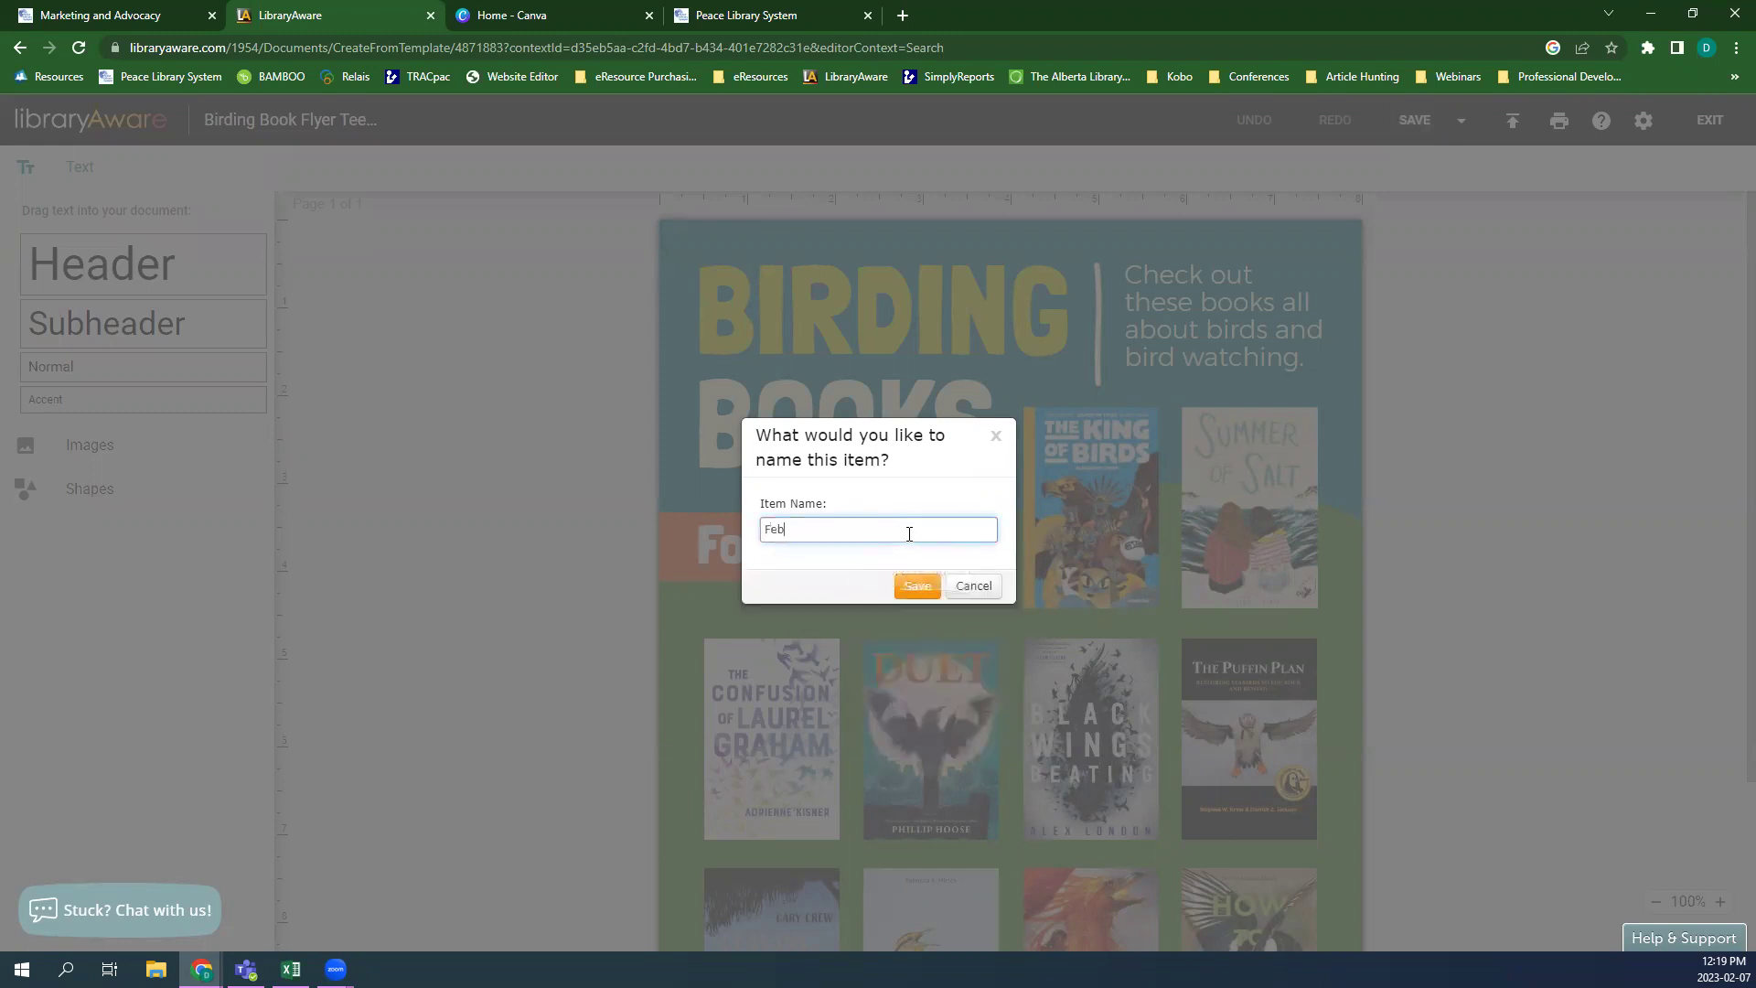
text(. 7 Example)
click(917, 586)
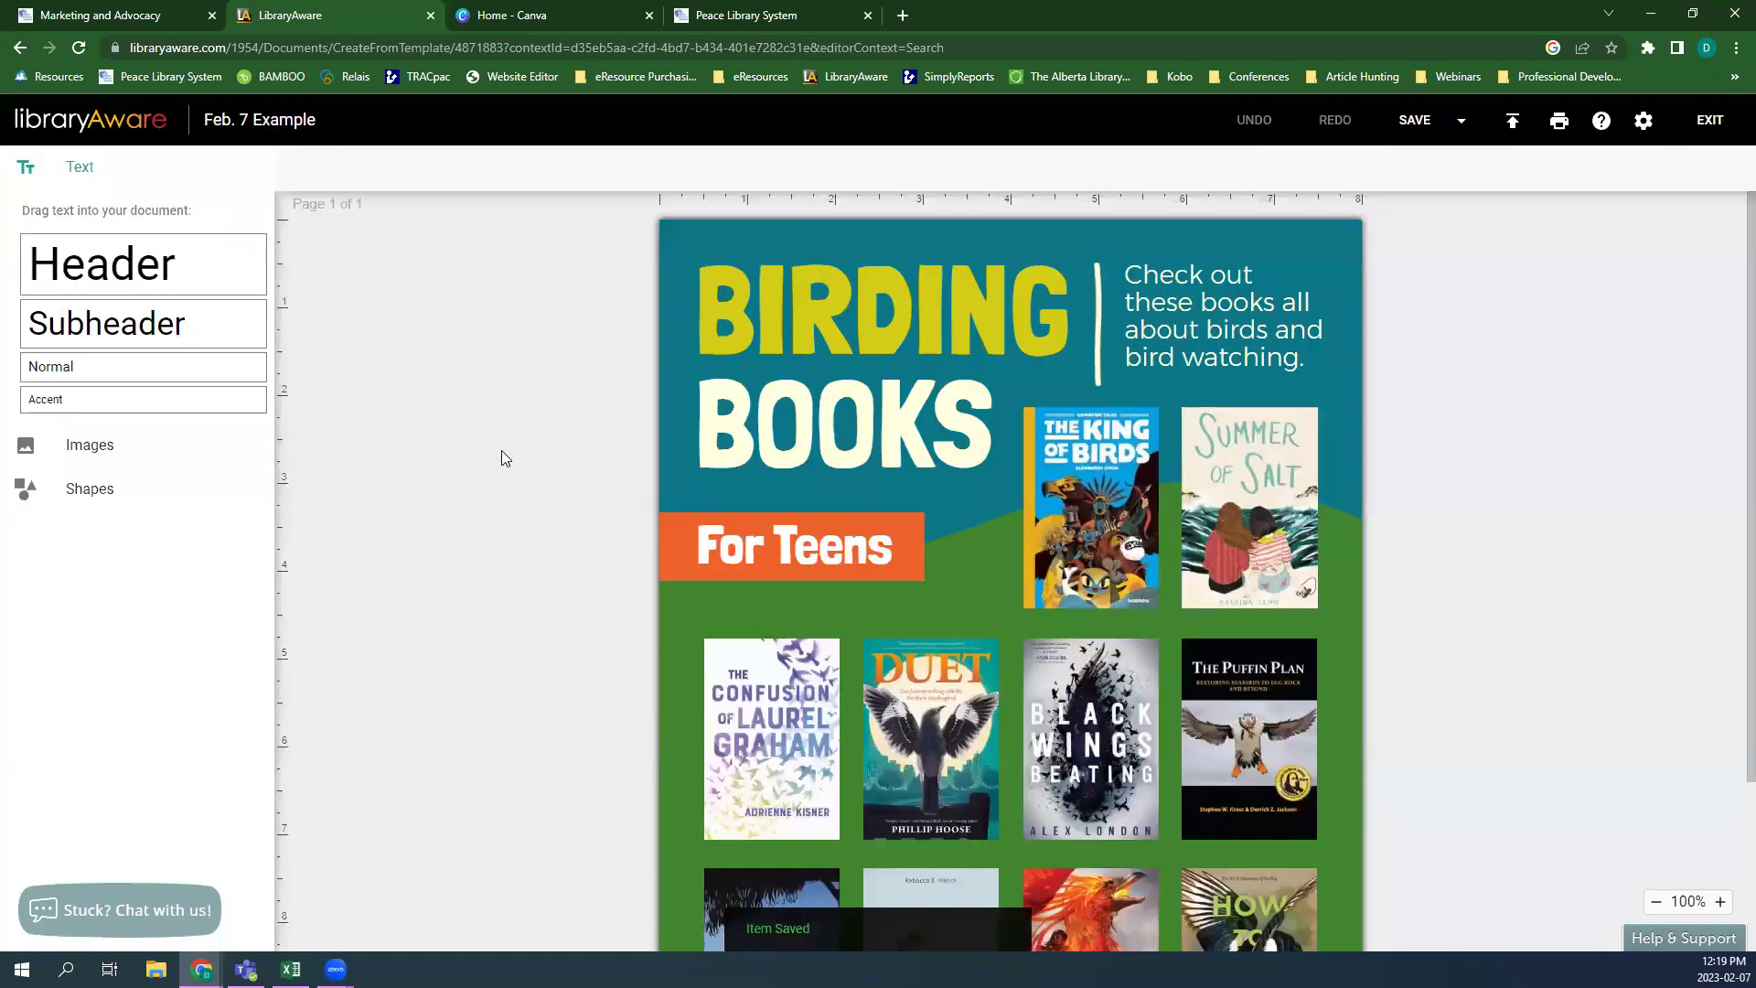
- Look over the whole flyer and try different page magnifications, finishing at 70%
scroll(1154, 558, down, 2)
scroll(1154, 558, up, 2)
scroll(1155, 559, down, 2)
scroll(1154, 561, up, 1)
scroll(1153, 563, down, 1)
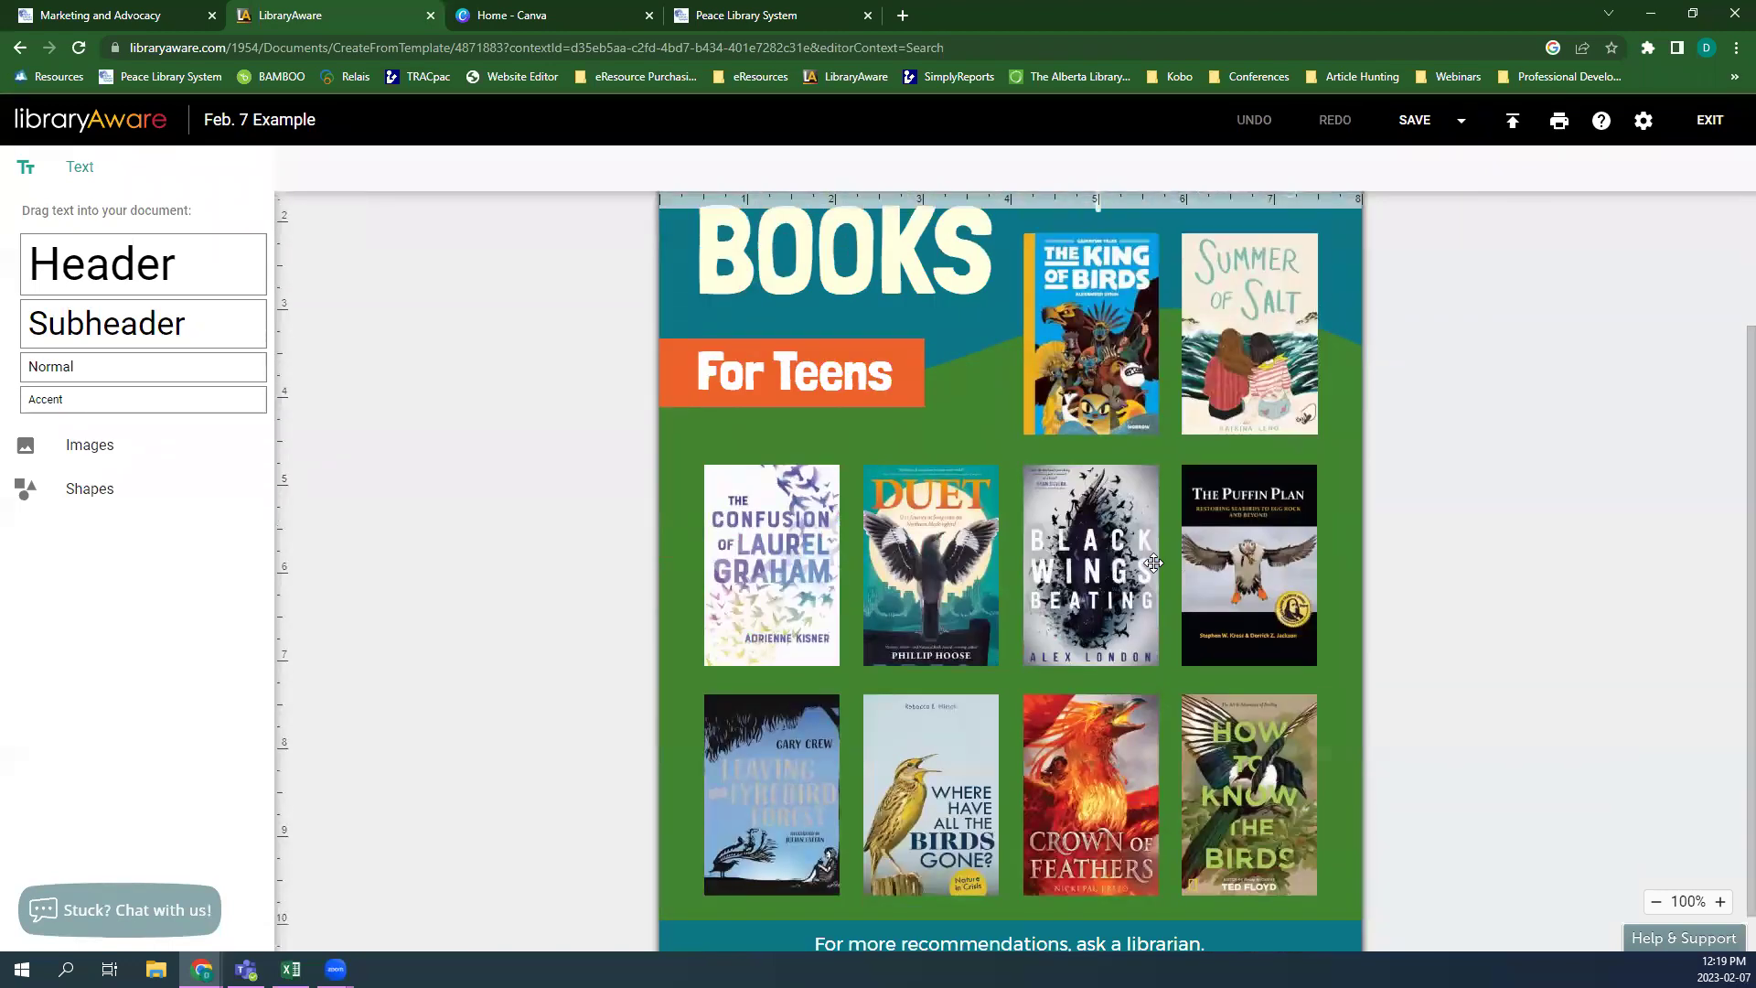
scroll(1153, 562, up, 2)
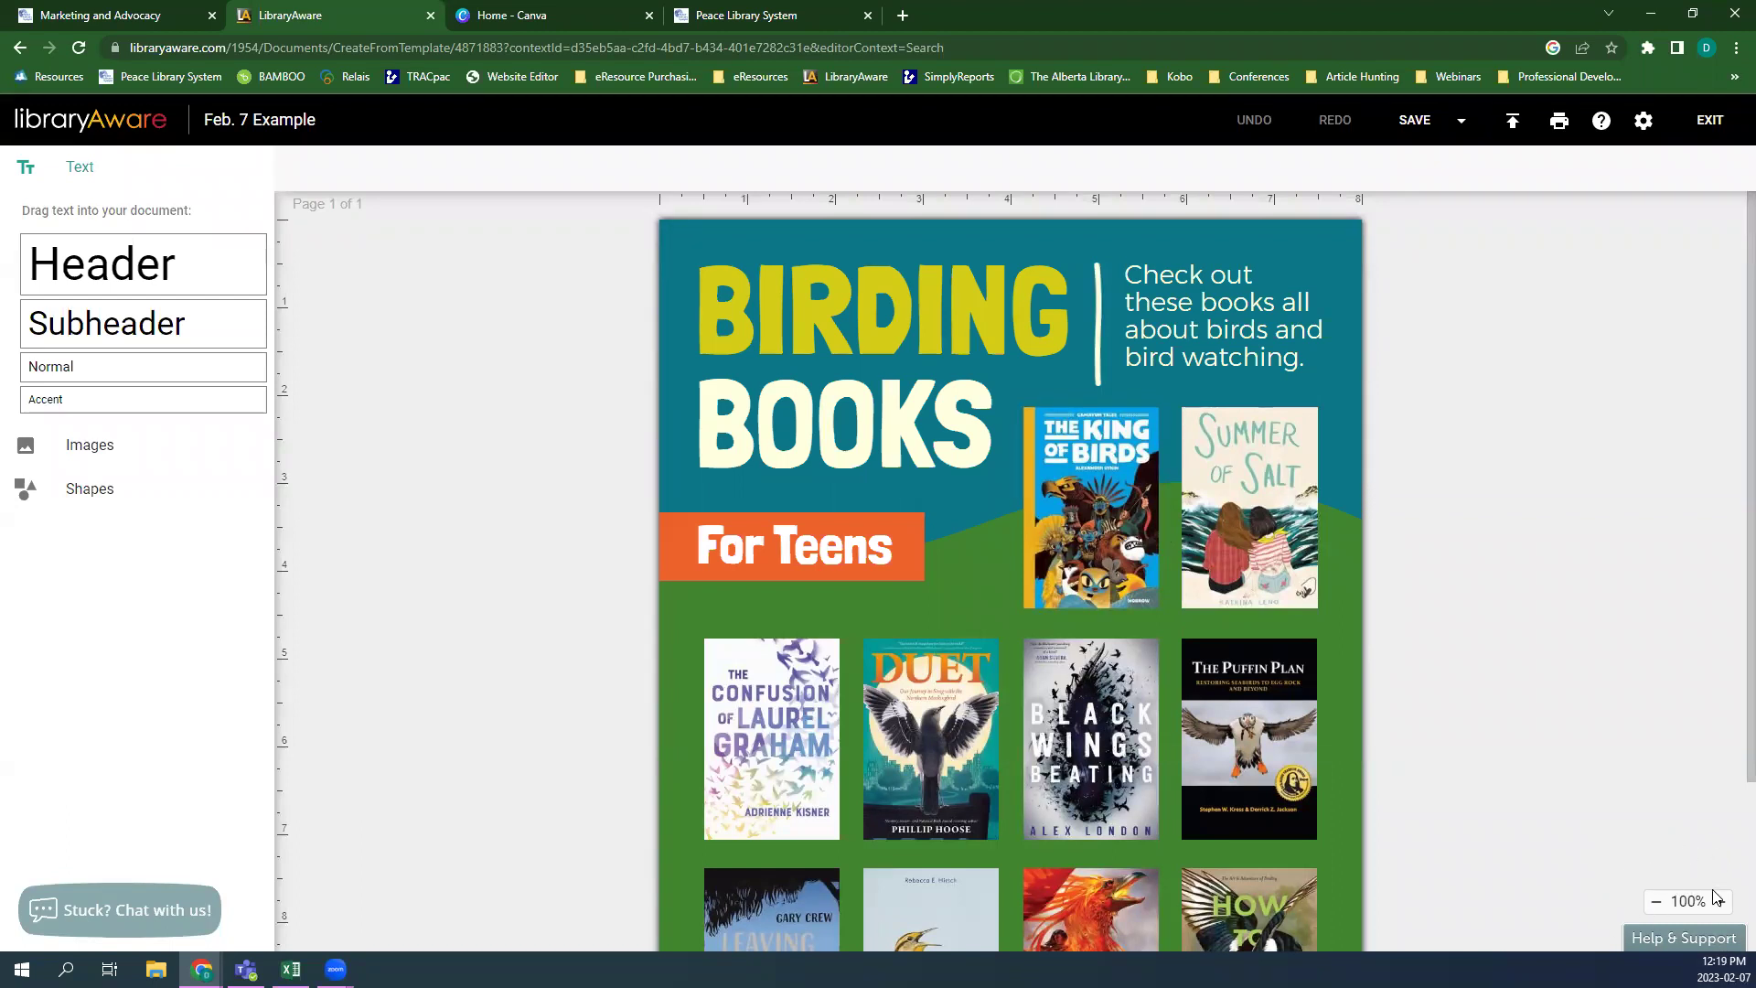
click(1655, 902)
click(1715, 908)
click(1715, 908)
click(1716, 908)
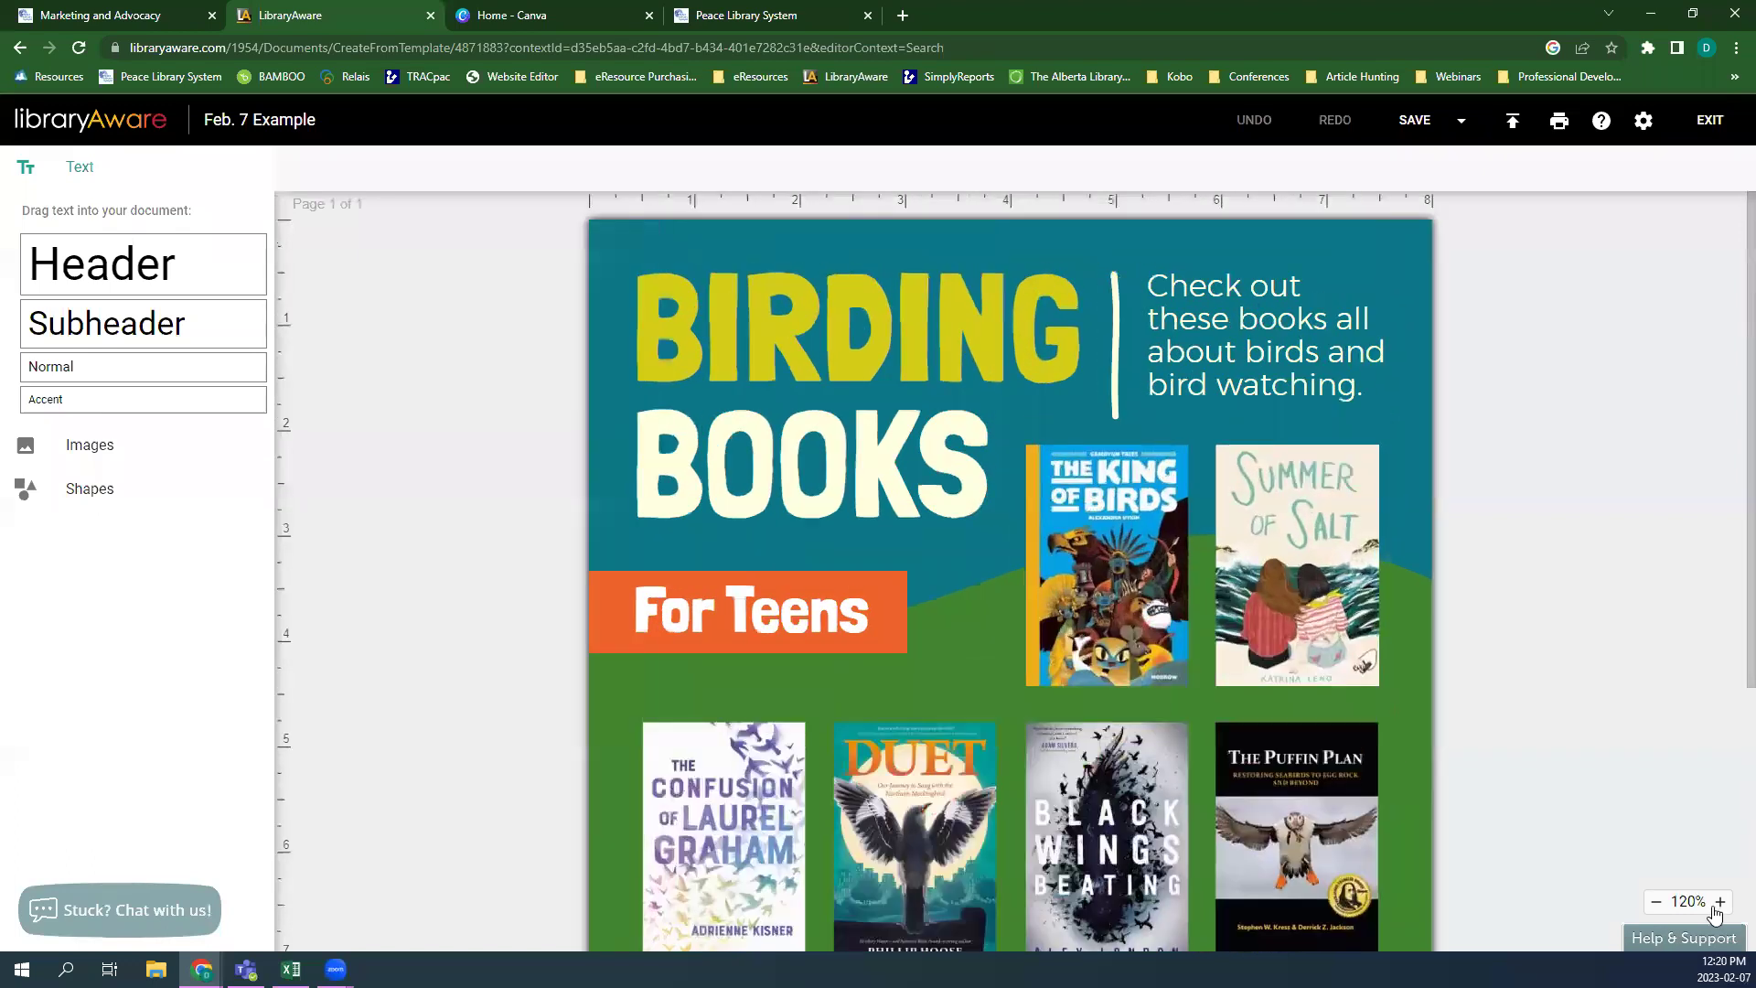
click(1715, 908)
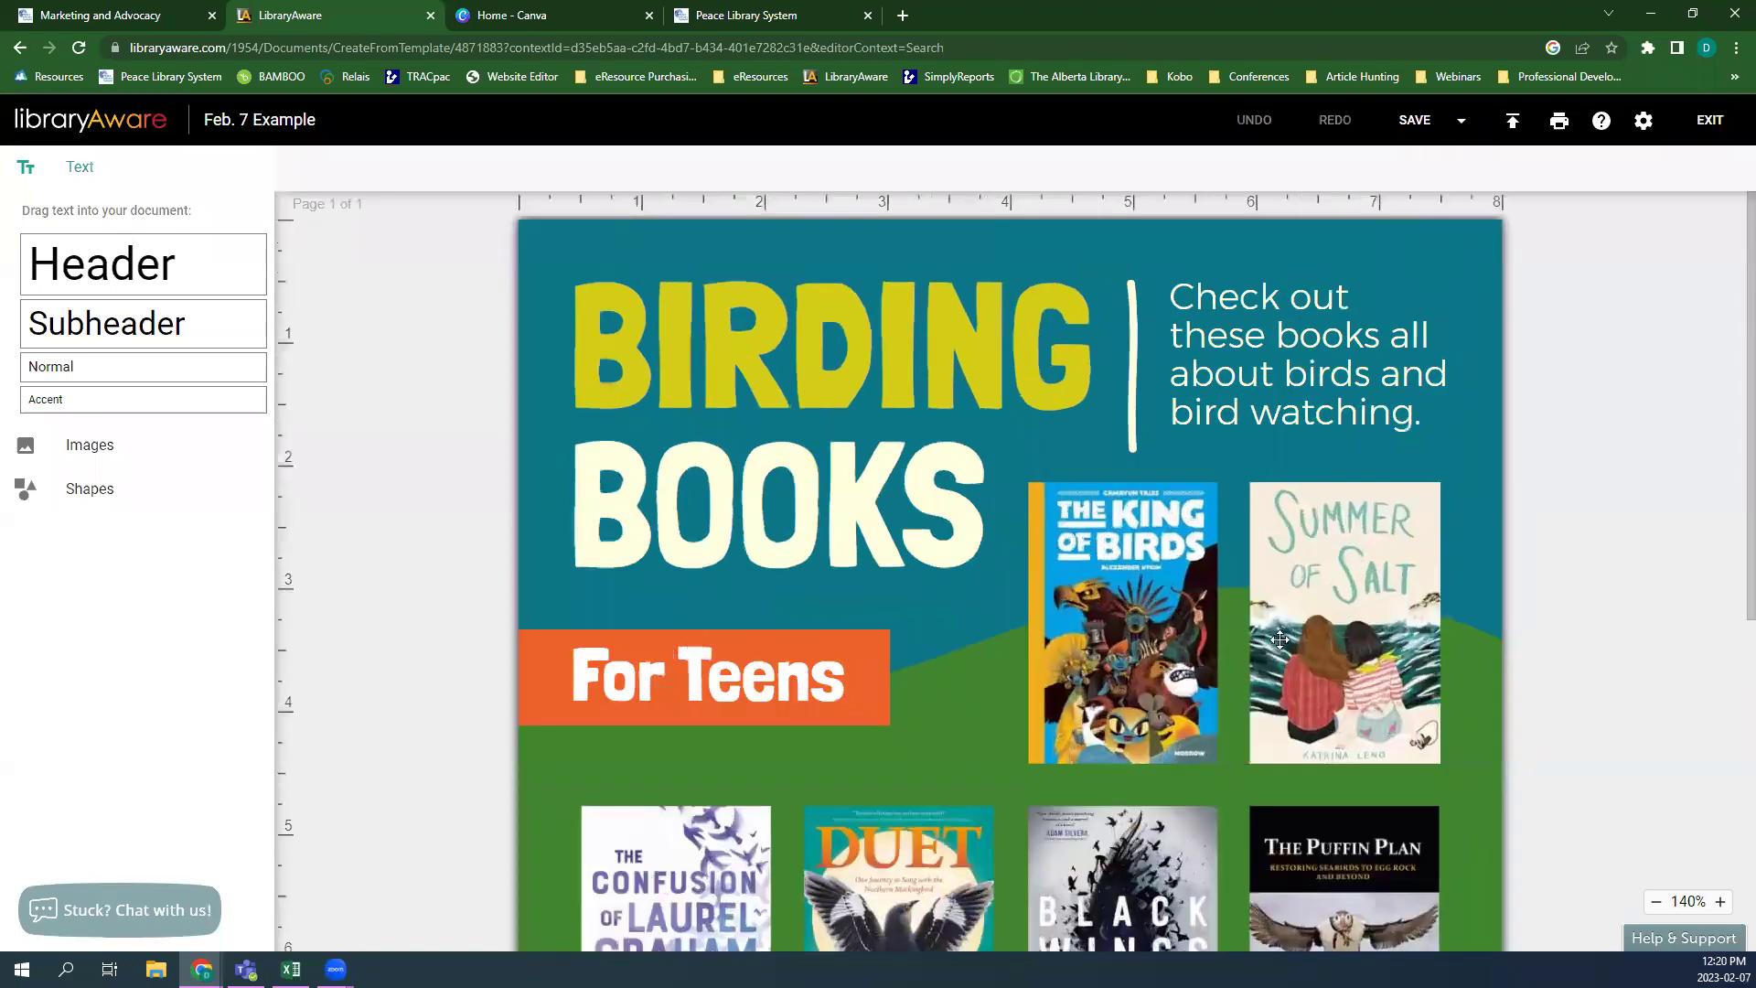
click(1657, 906)
click(1658, 905)
click(1658, 906)
click(1658, 906)
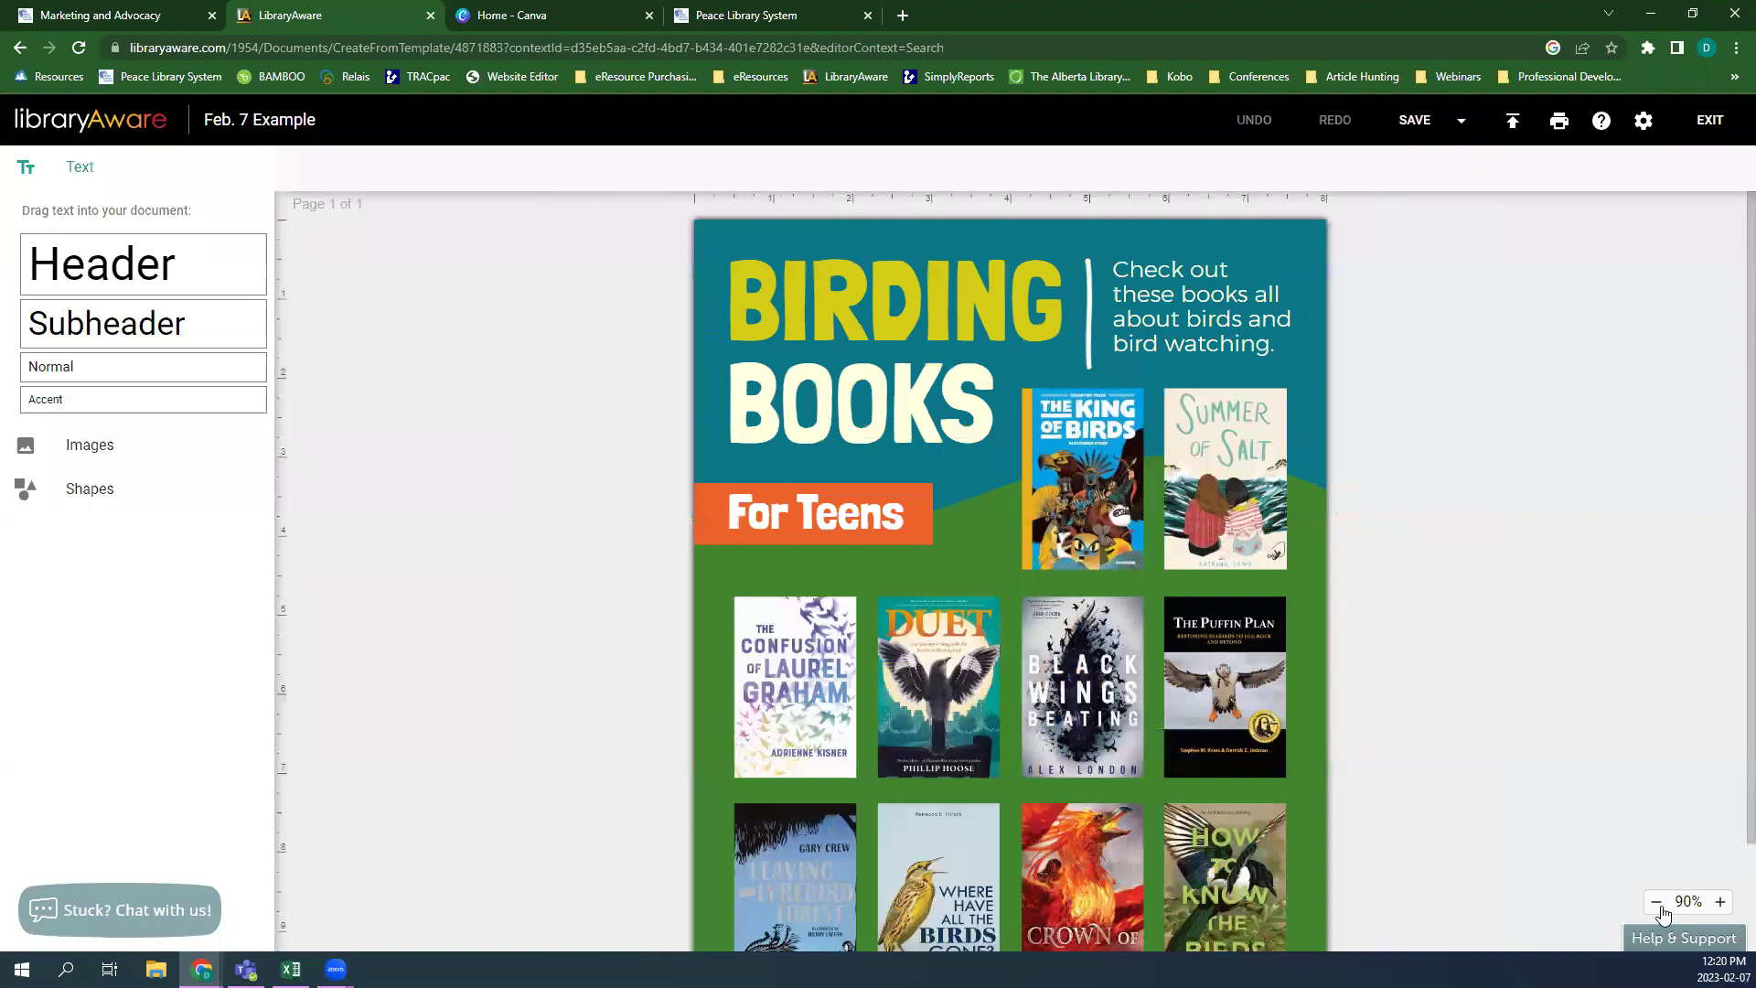
click(1657, 905)
click(1658, 905)
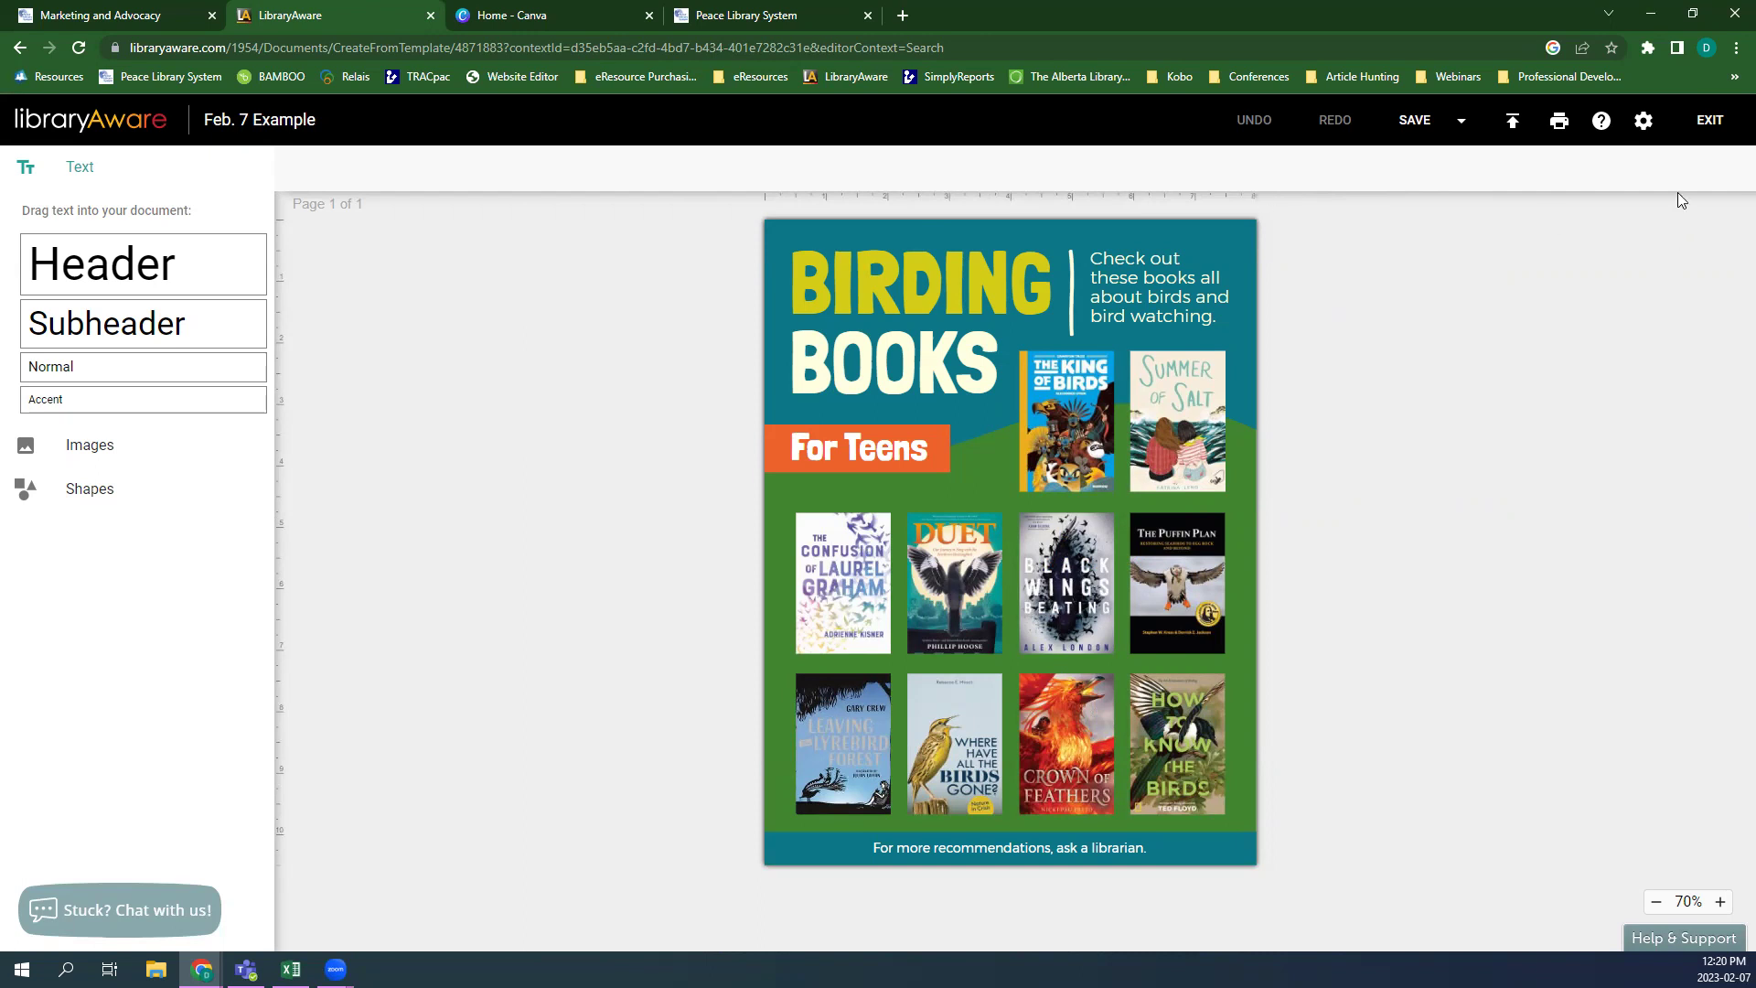
- Switch the rulers off and back on, and show grid lines over the flyer
click(1643, 120)
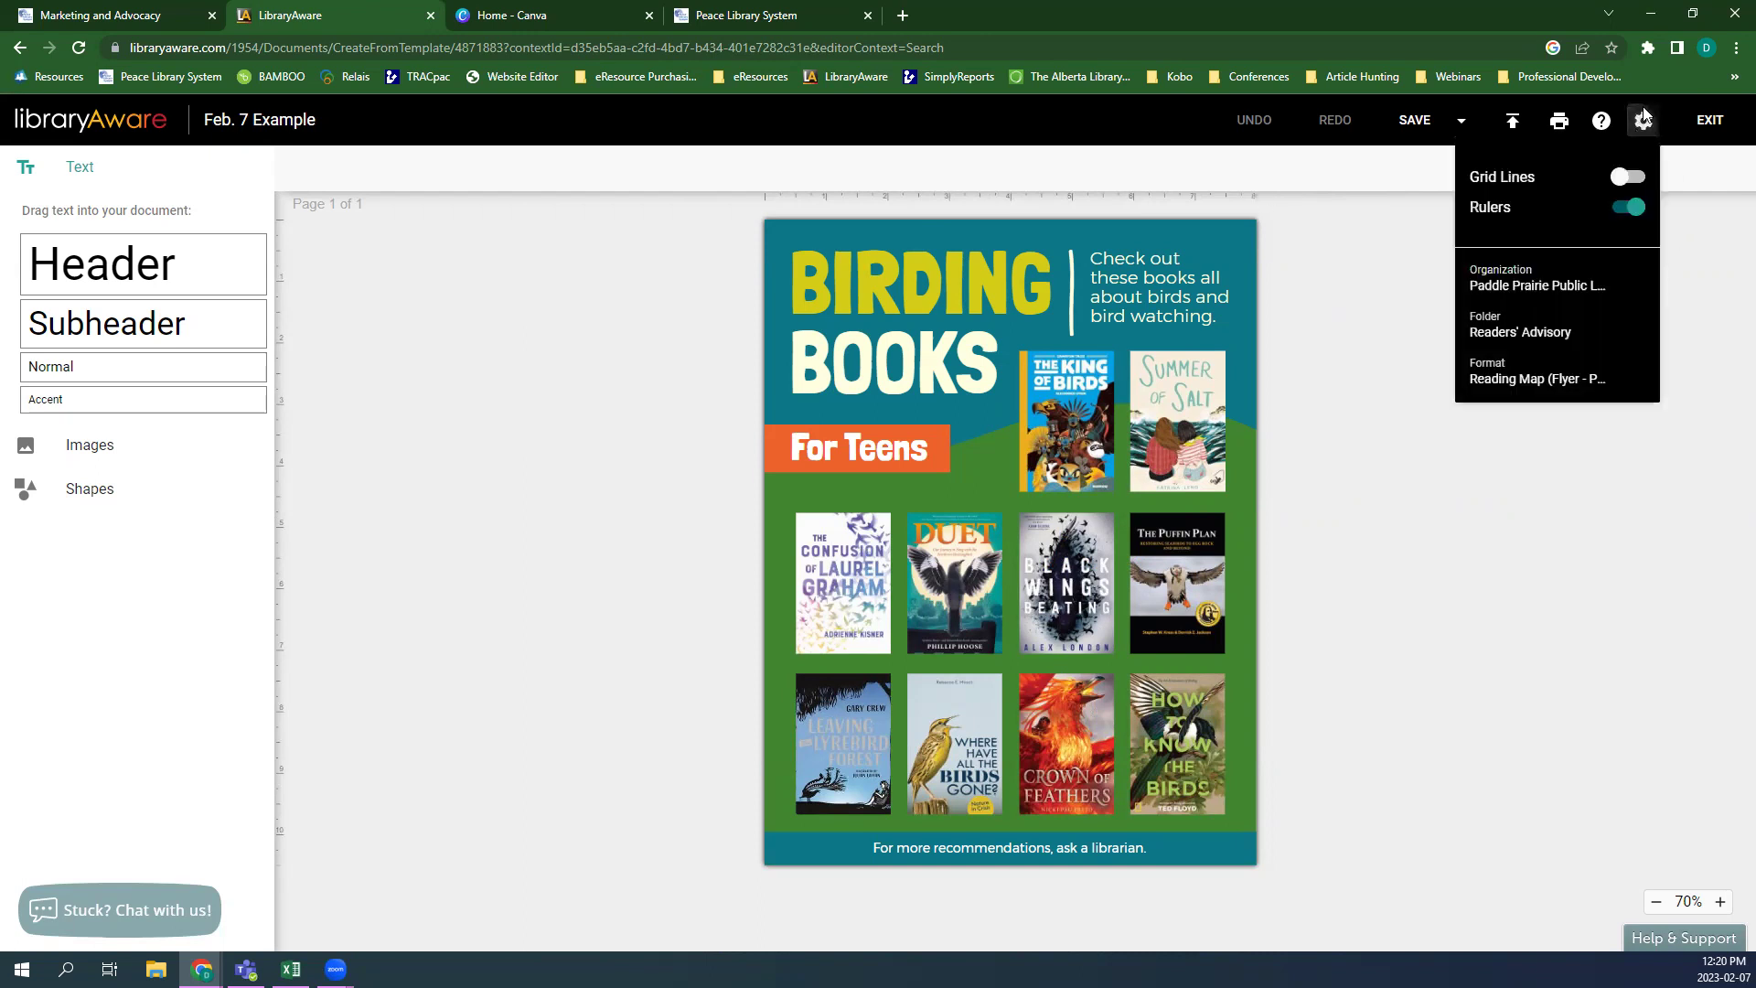
click(1627, 209)
click(1627, 210)
click(1627, 209)
click(1627, 211)
click(1629, 178)
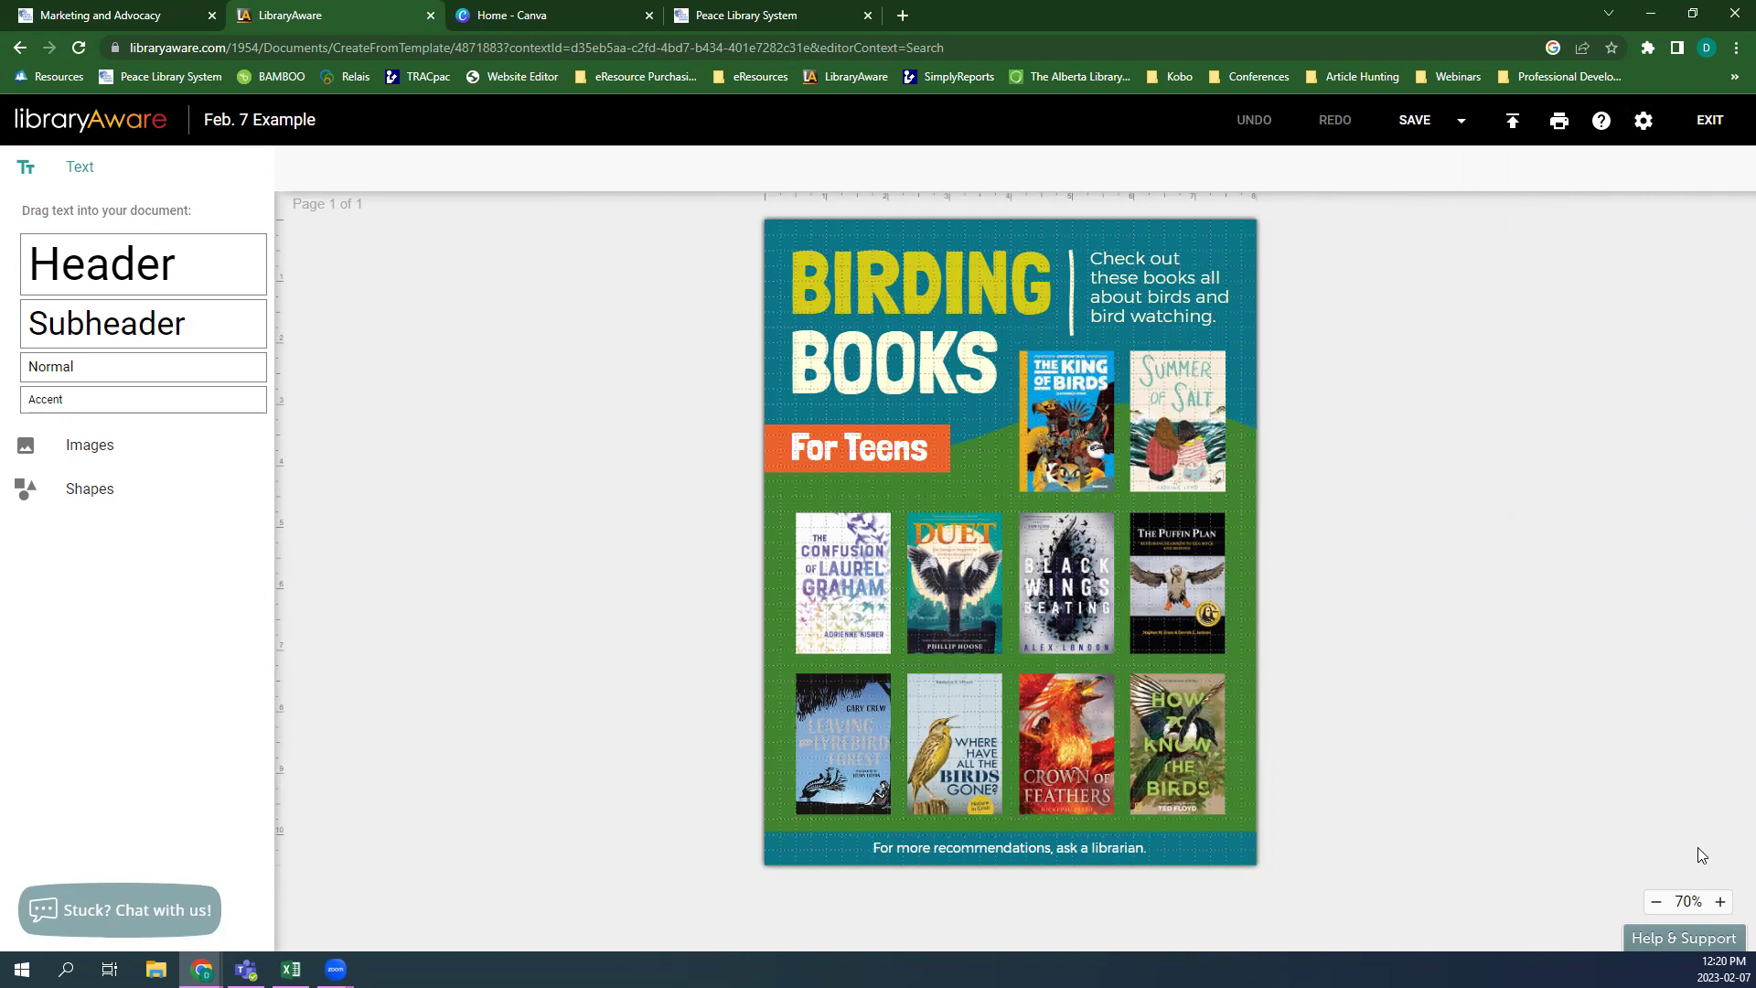
click(1721, 902)
click(1722, 902)
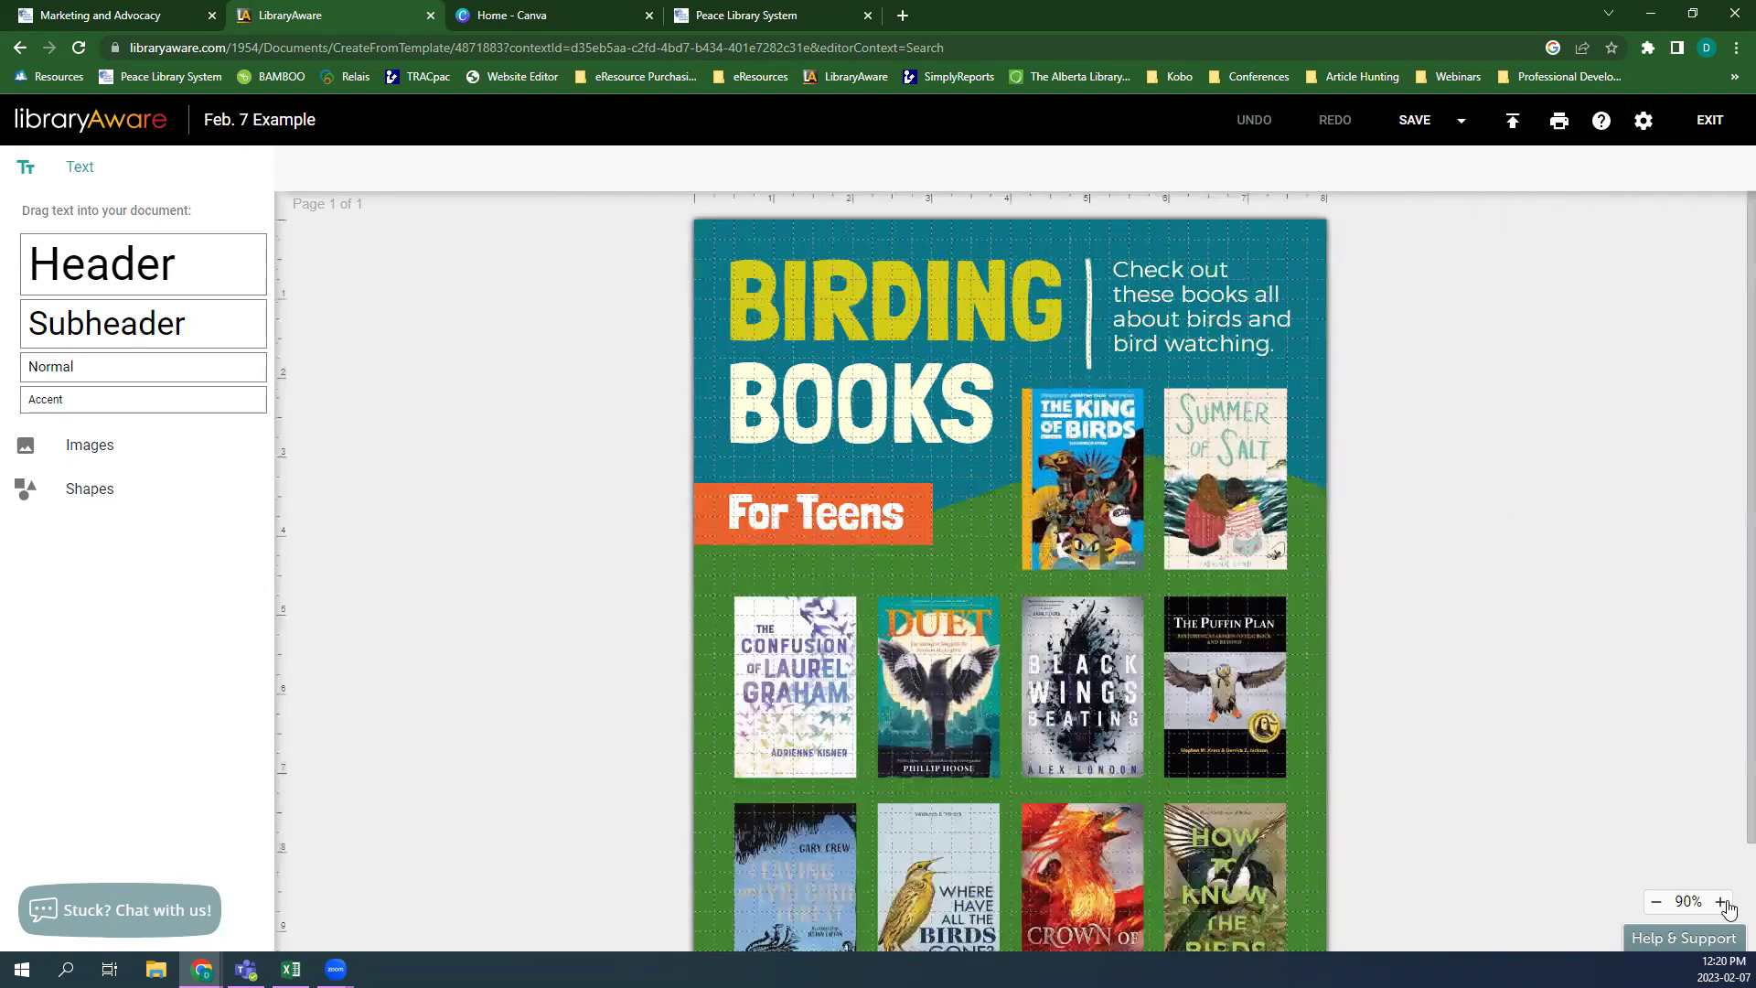
click(1722, 902)
click(1721, 903)
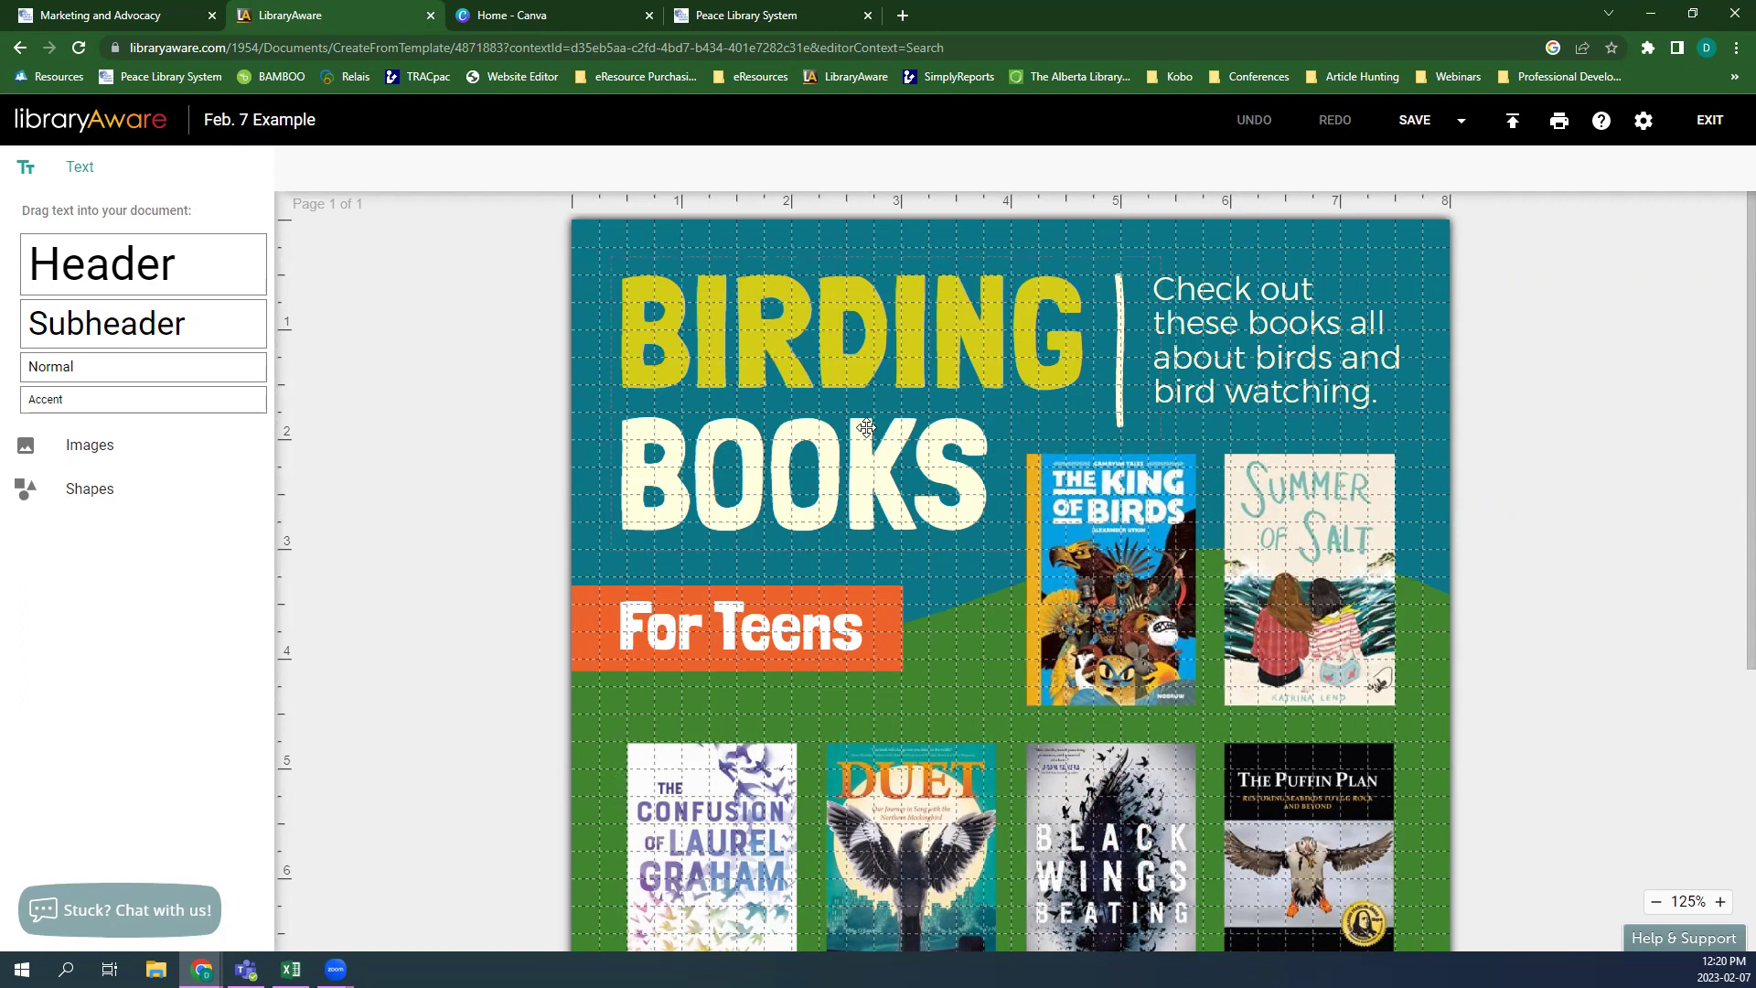
- Return the page magnification to 70% and hide the grid lines
click(1654, 903)
click(1654, 904)
click(1654, 903)
click(1654, 903)
click(1654, 903)
click(1654, 903)
click(1654, 903)
click(1655, 903)
click(1654, 903)
click(1654, 903)
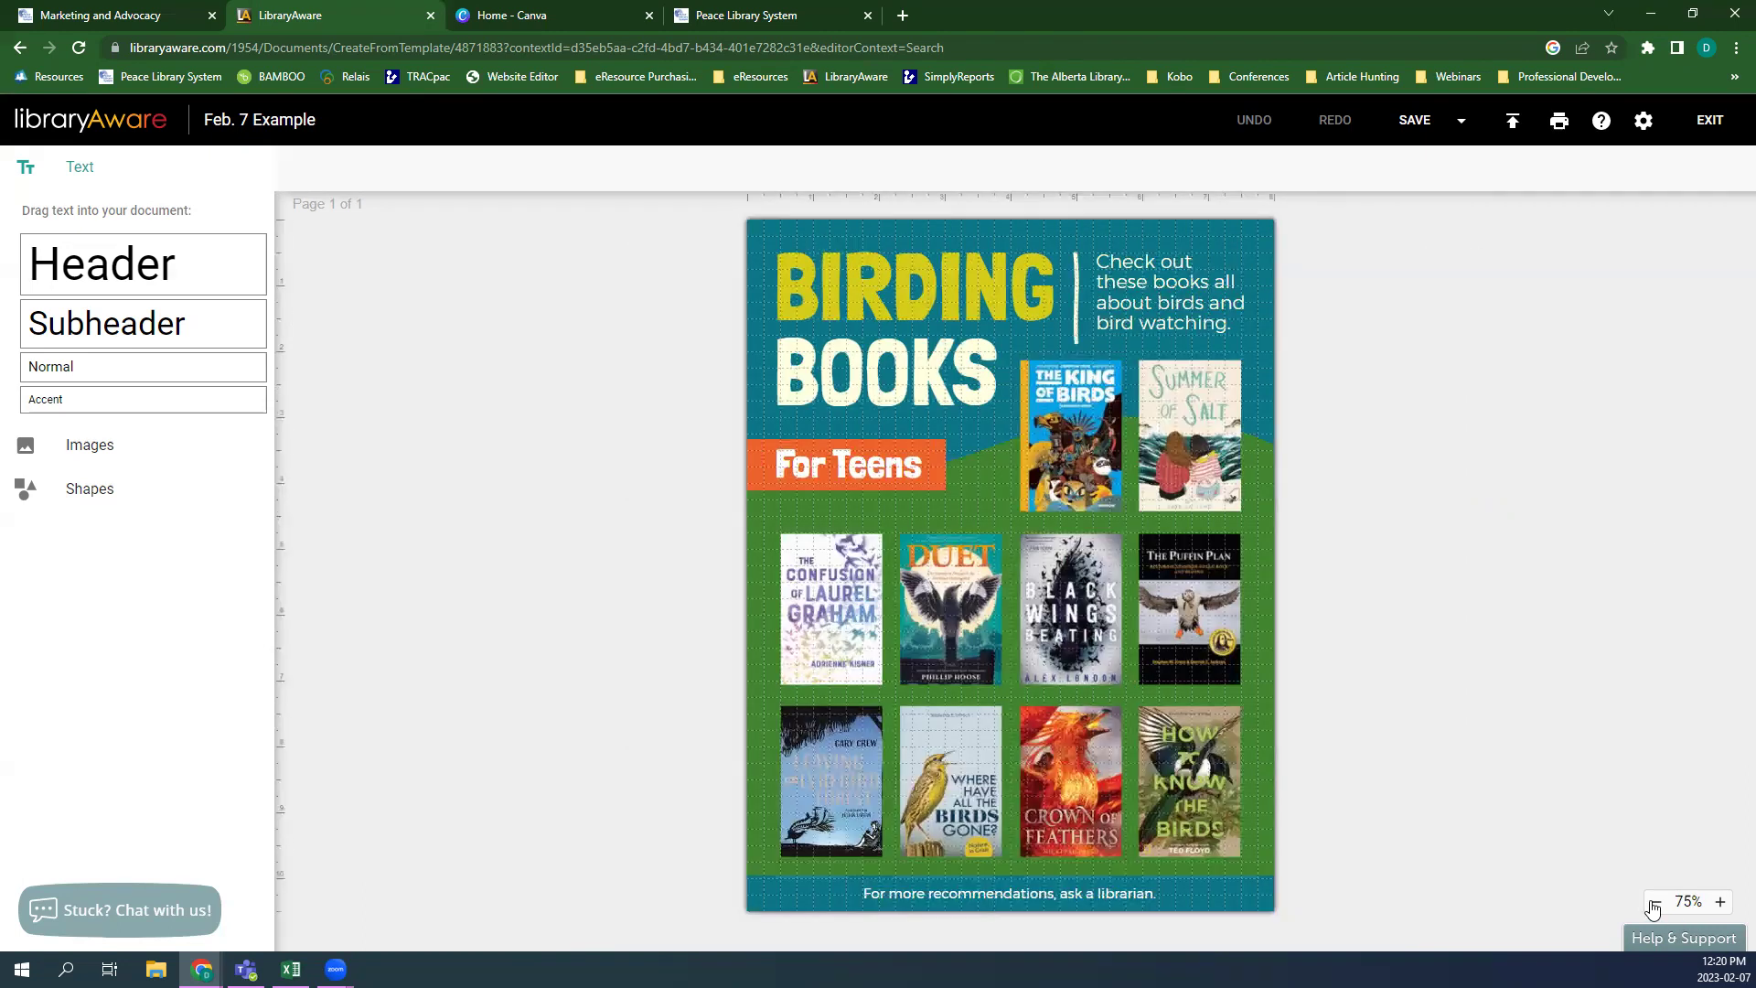
click(1654, 903)
click(1643, 120)
click(1629, 177)
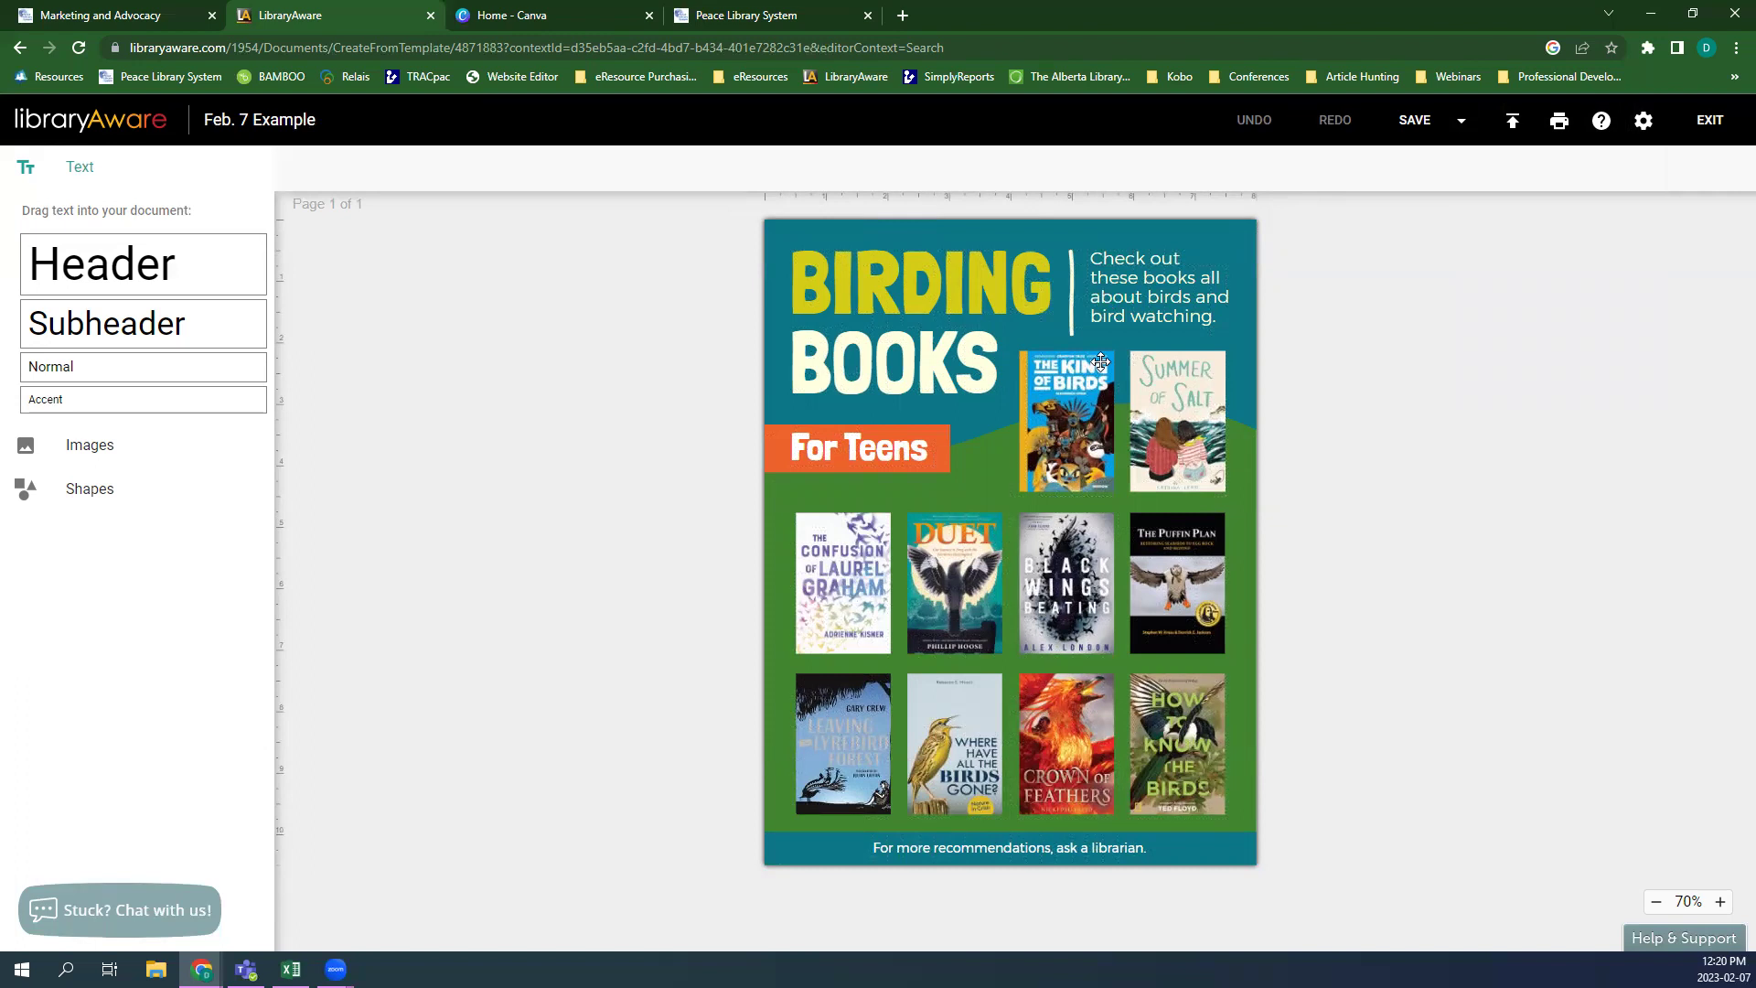
- Try selecting the flyer's text boxes, and shift the Summer of Salt cover and the "For Teens" text slightly
click(936, 281)
click(1673, 389)
click(1135, 275)
drag(1212, 423, 977, 468)
drag(841, 490, 601, 512)
mouse_move(788, 269)
mouse_down()
mouse_move(757, 265)
mouse_move(782, 264)
mouse_up()
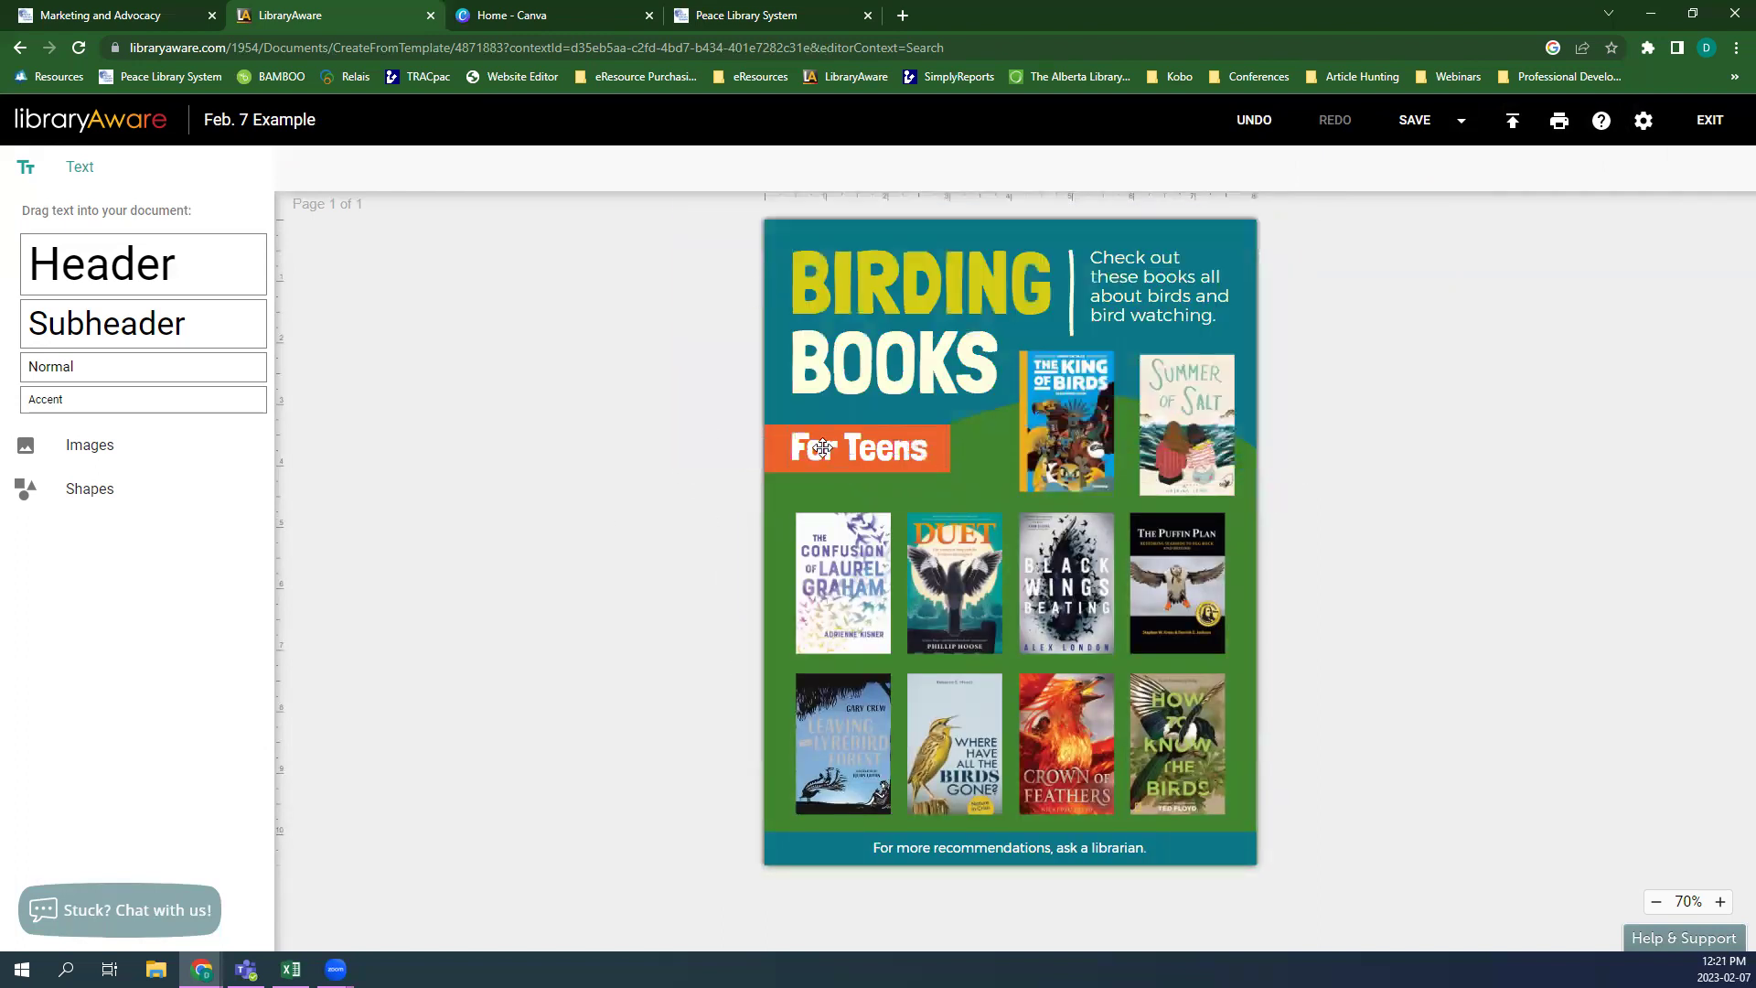
drag(824, 445, 815, 440)
click(953, 350)
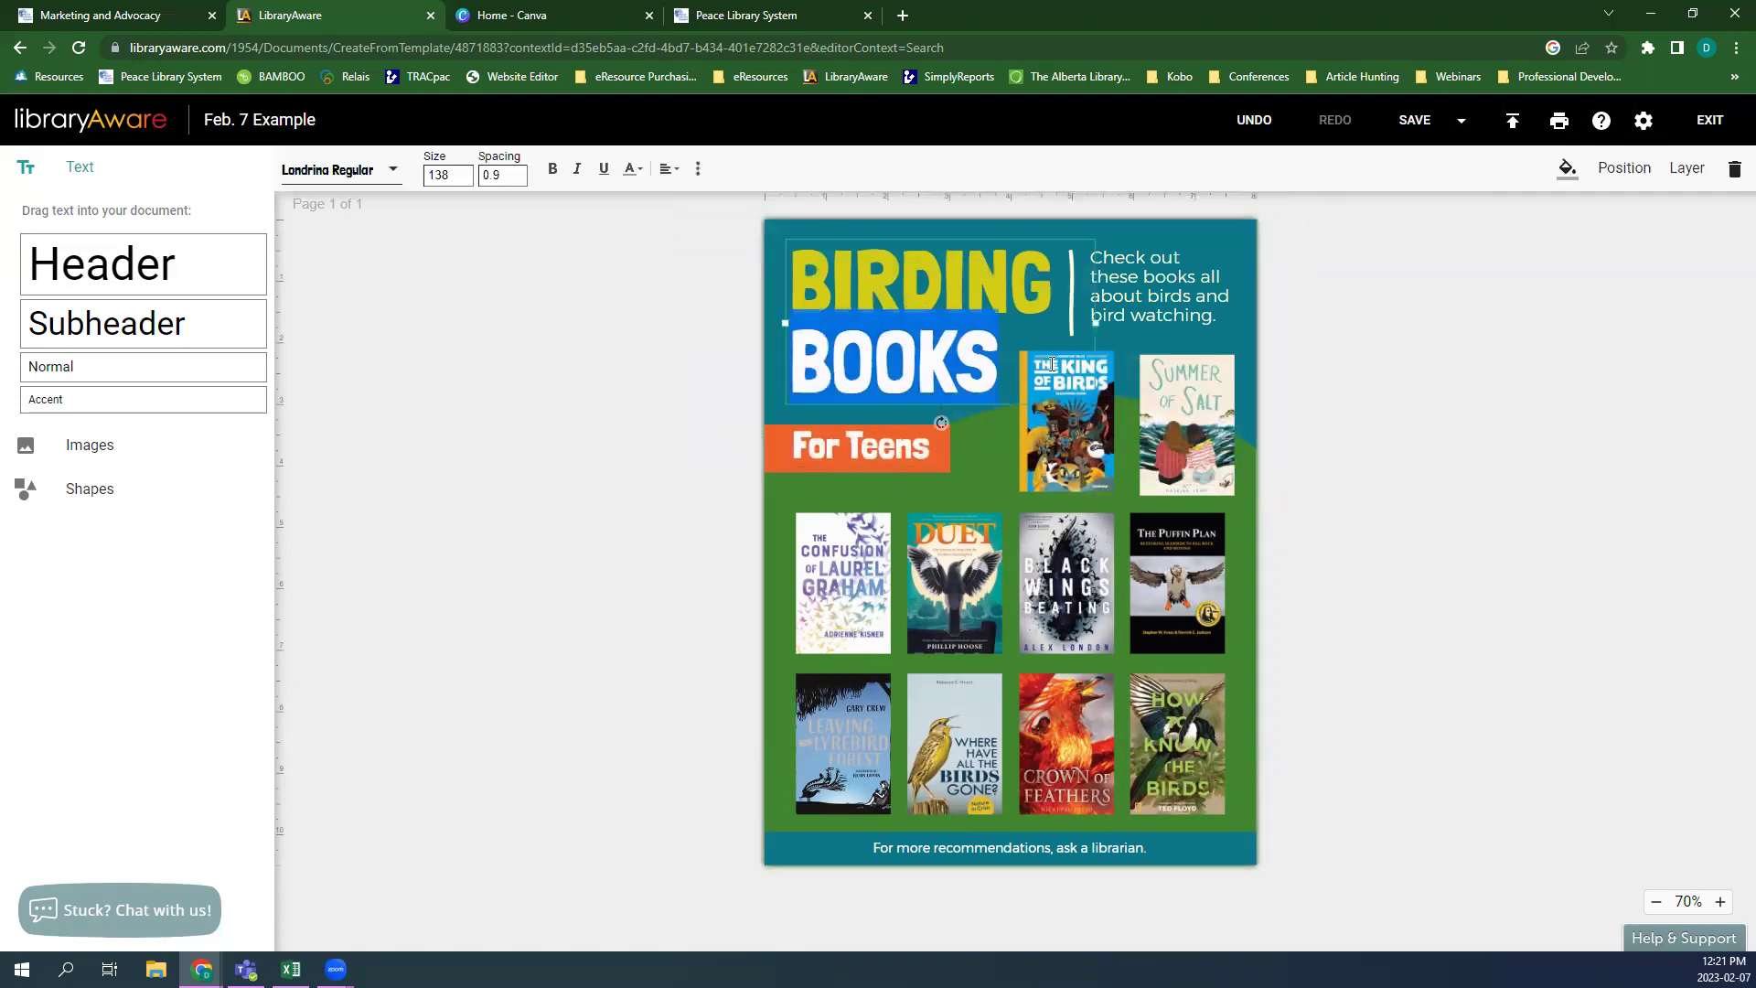
click(1519, 476)
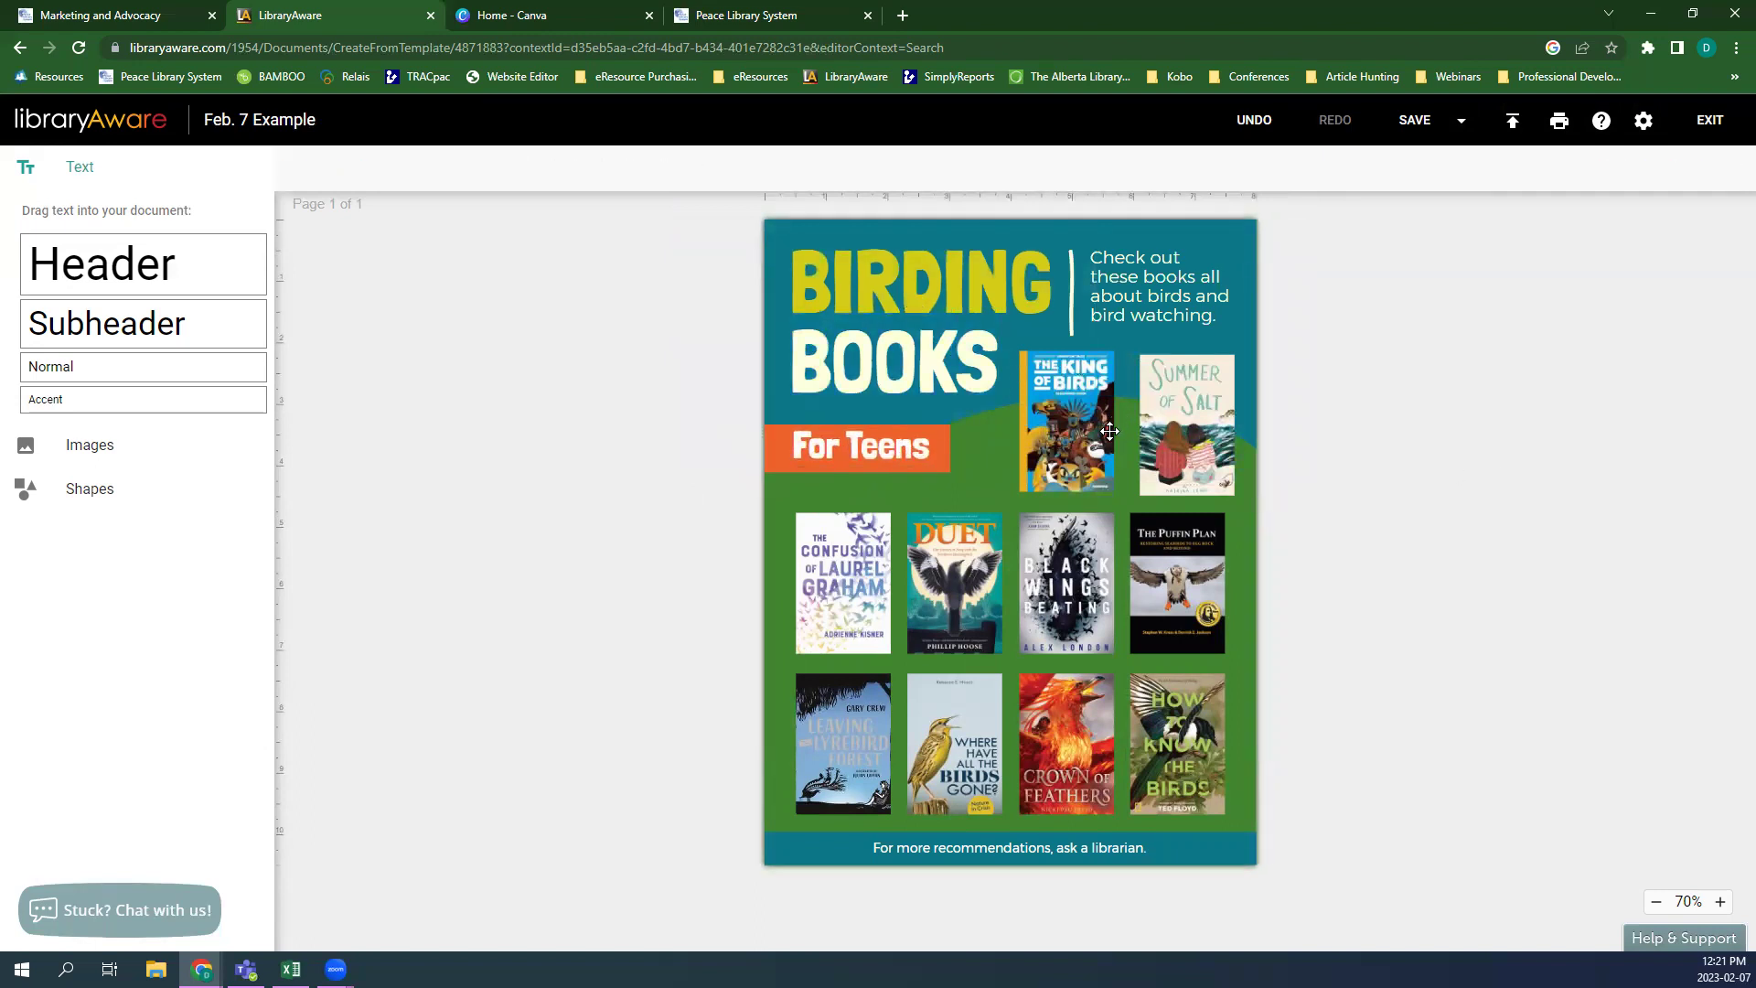
- Shift the Summer of Salt cover and place The King of Birds cover at about top 211, left 395, checking its position values
drag(1111, 425, 1104, 432)
drag(1212, 440, 1210, 416)
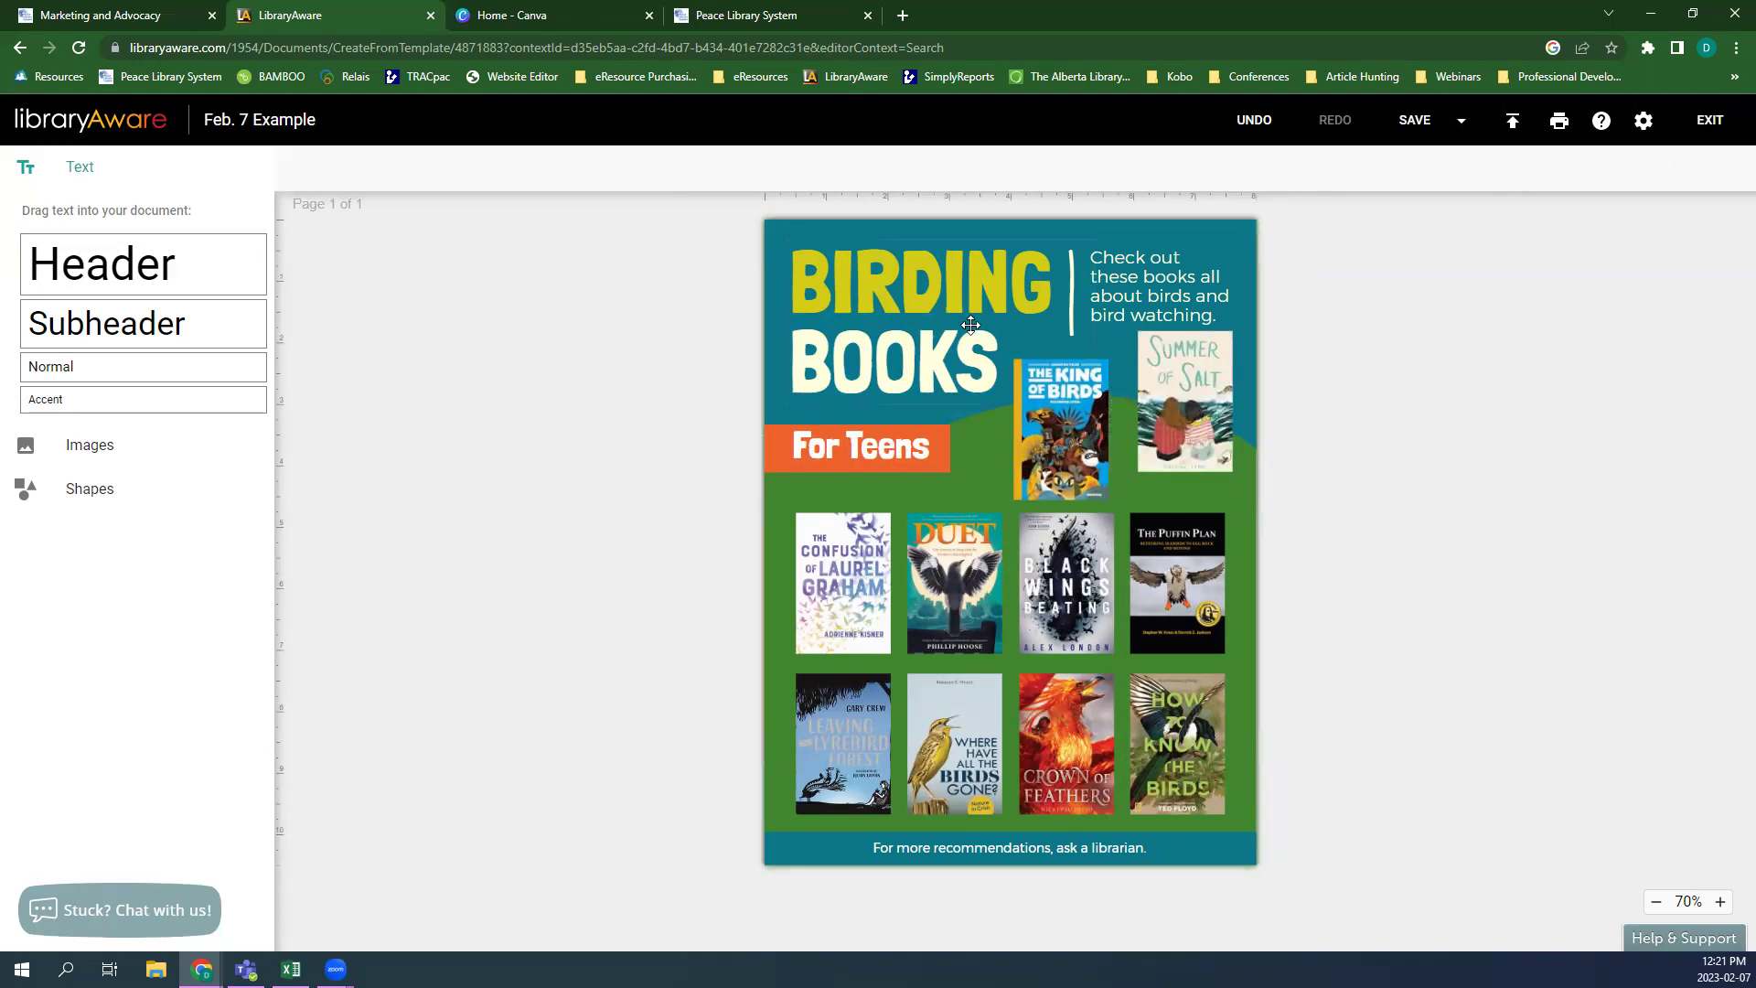
drag(1200, 453, 1196, 481)
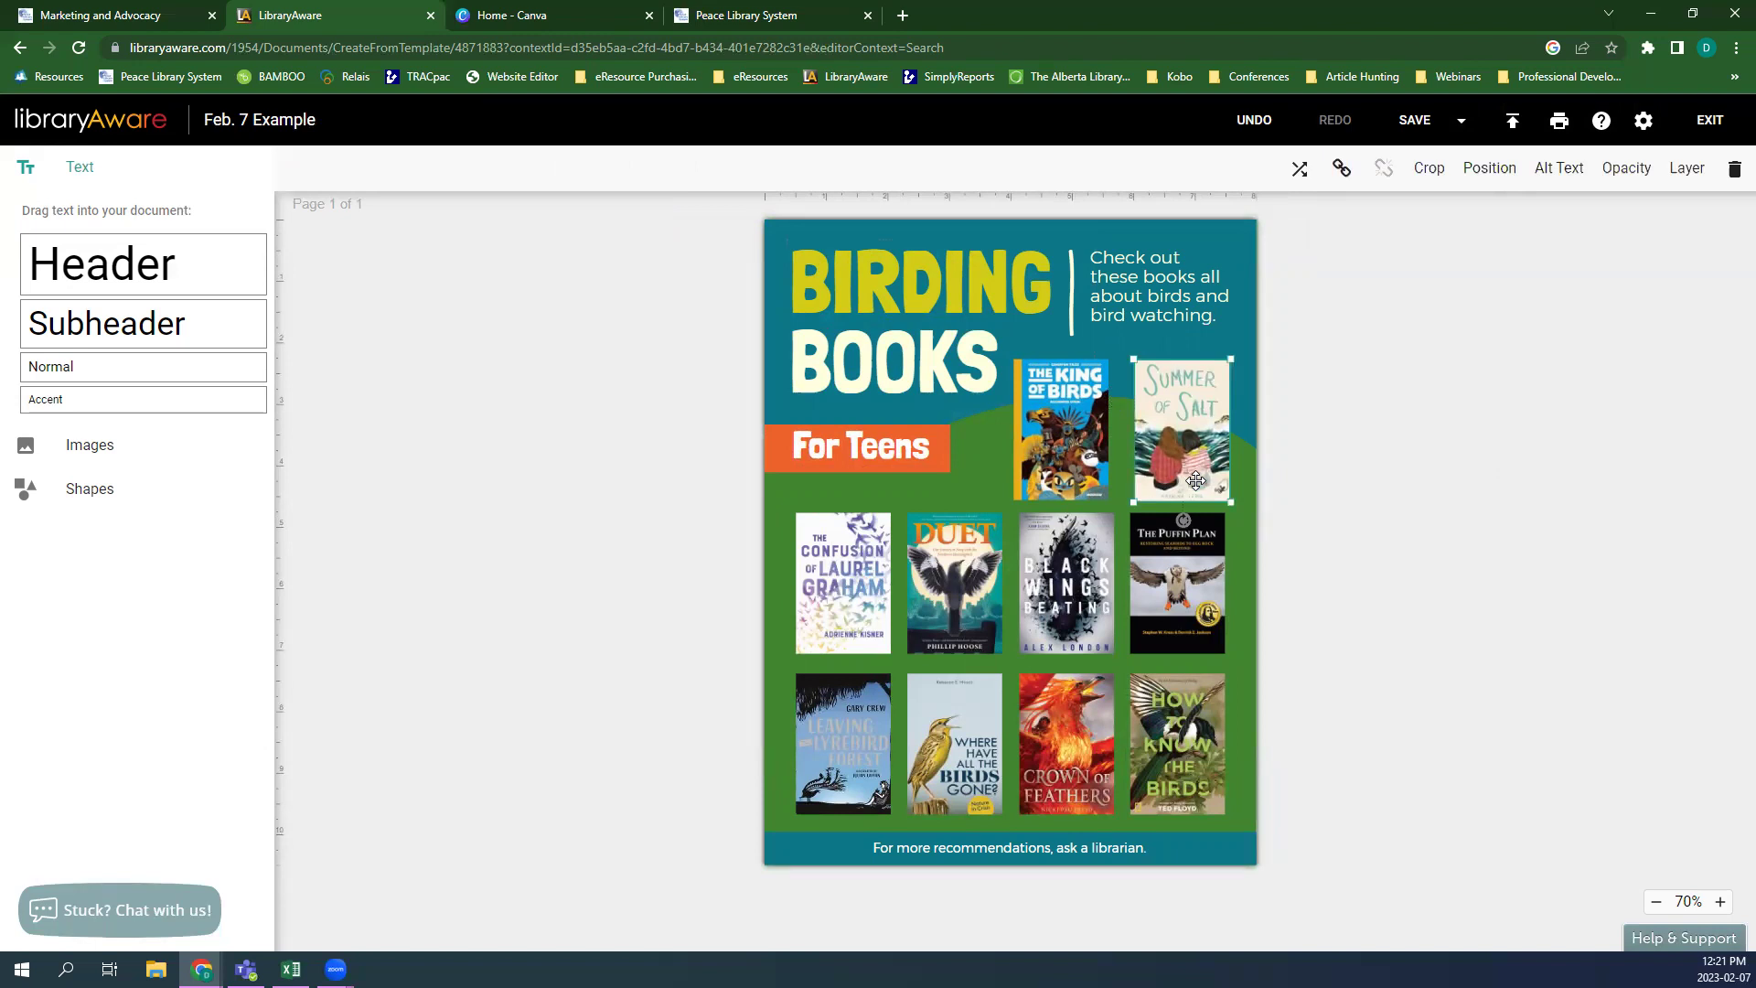
drag(1074, 406, 1063, 388)
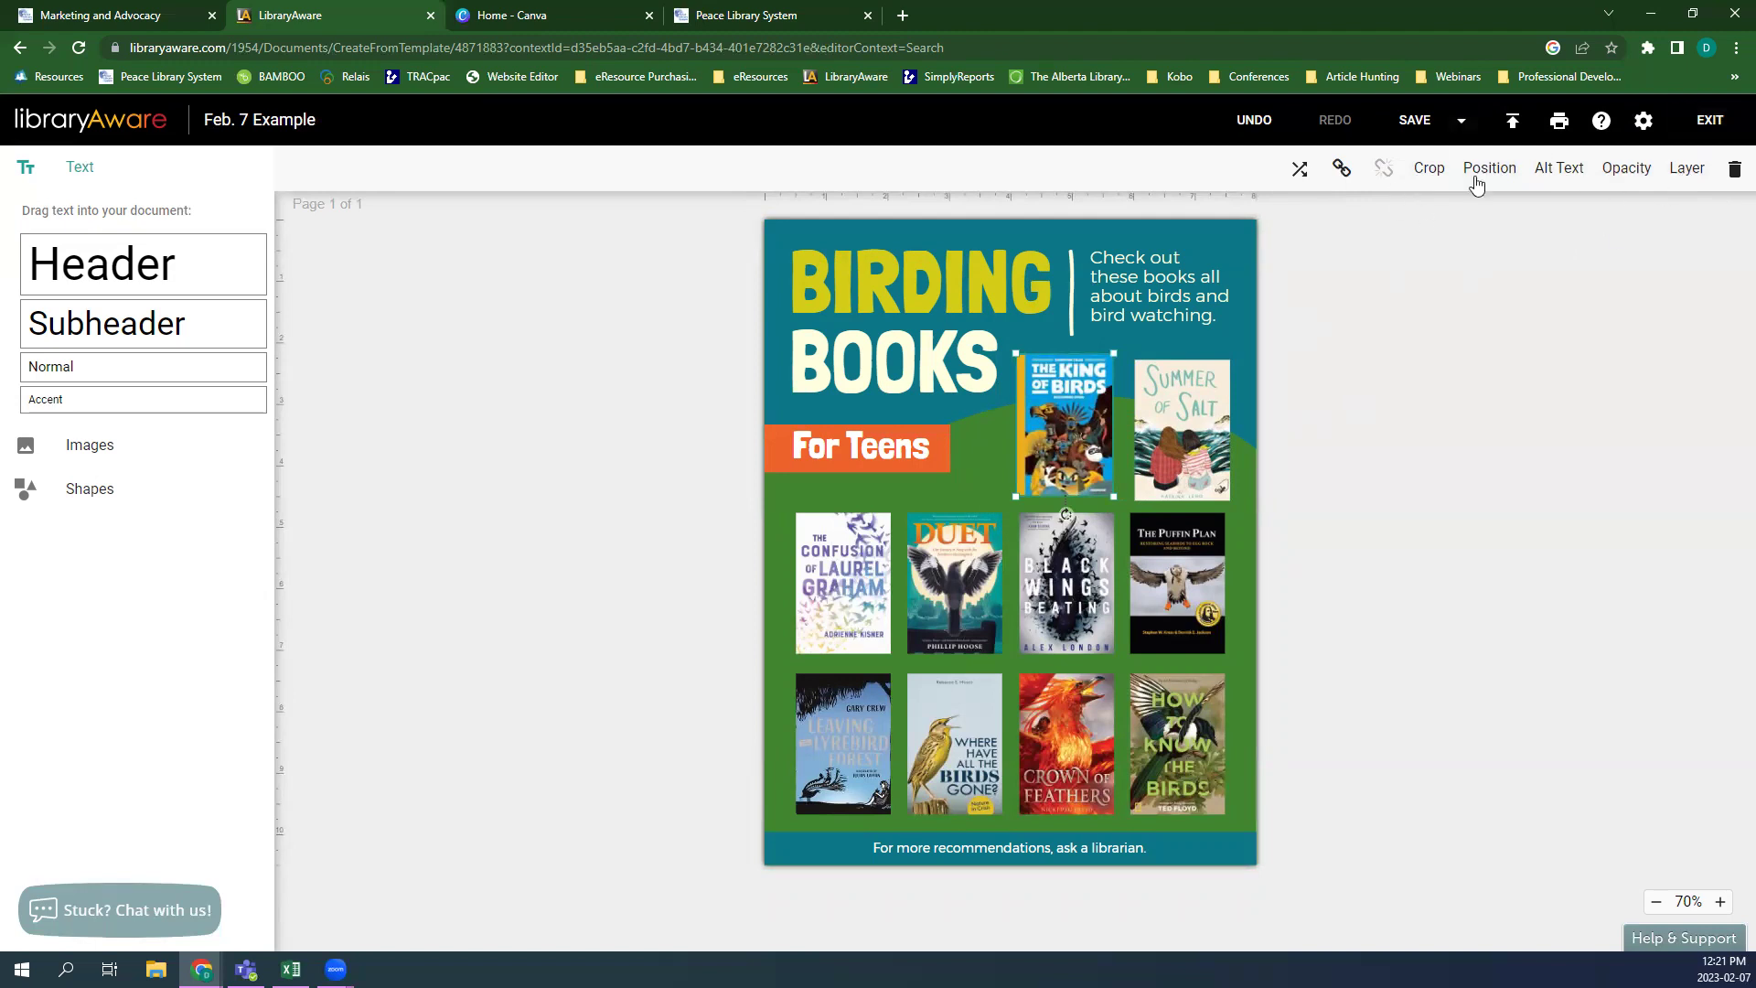
click(1510, 185)
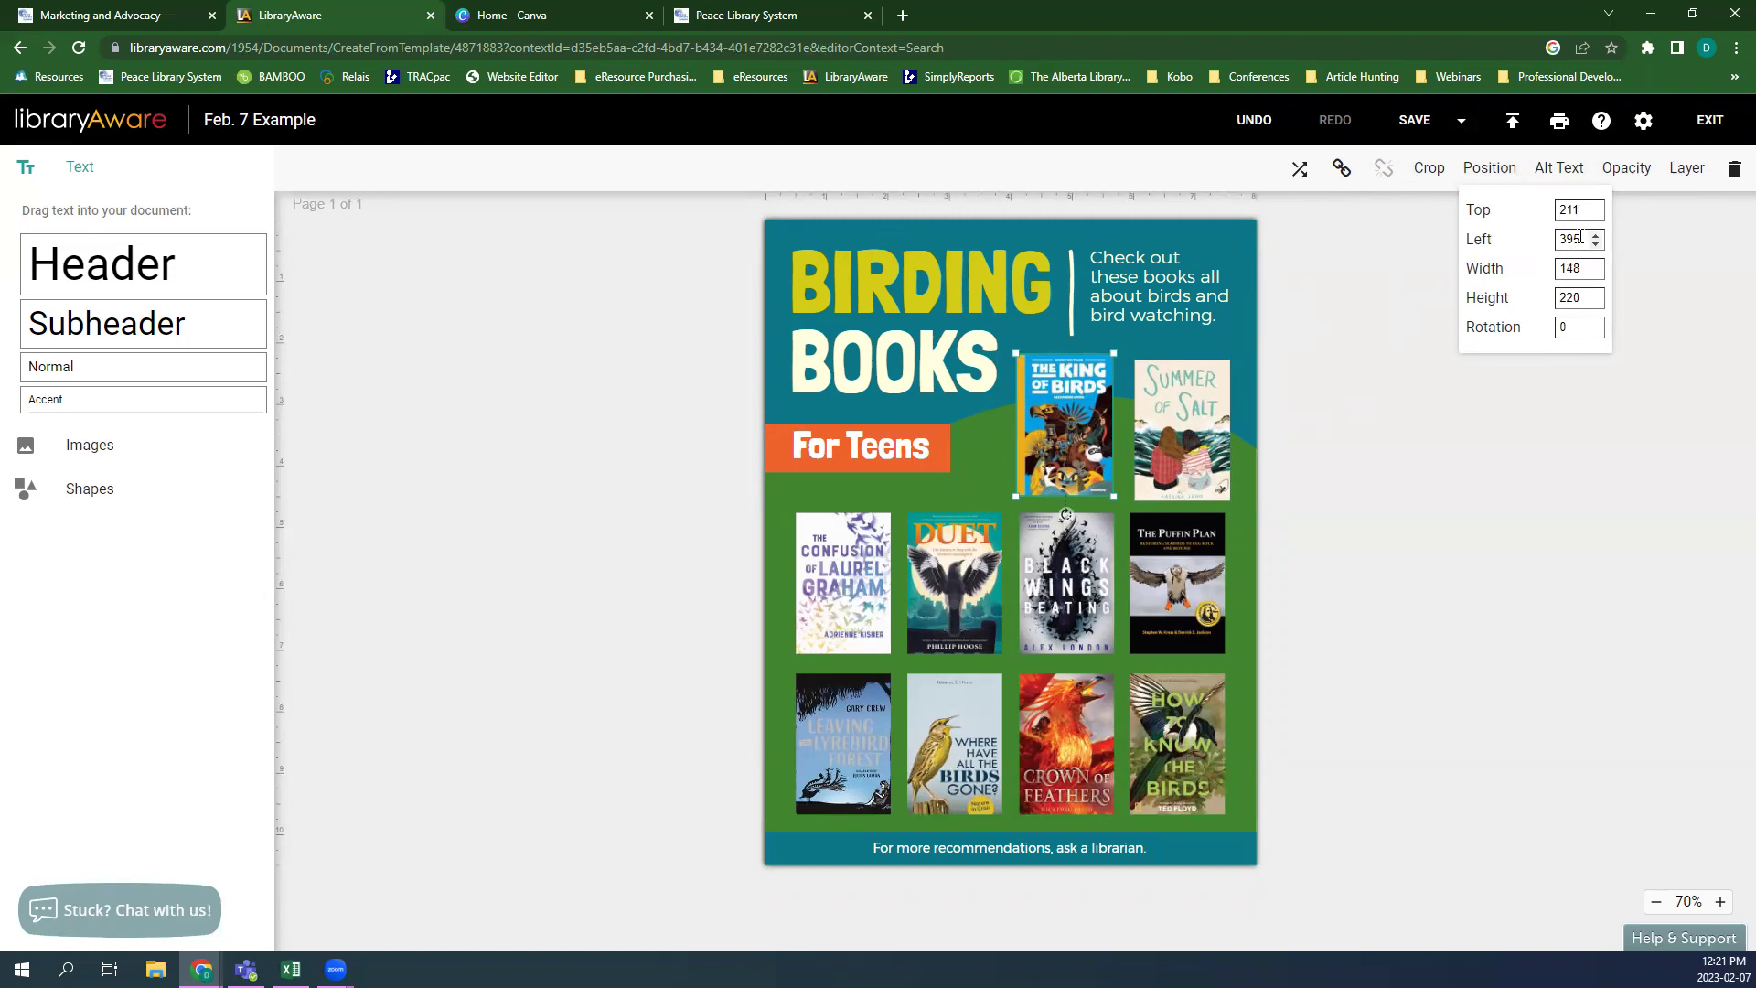
click(1639, 386)
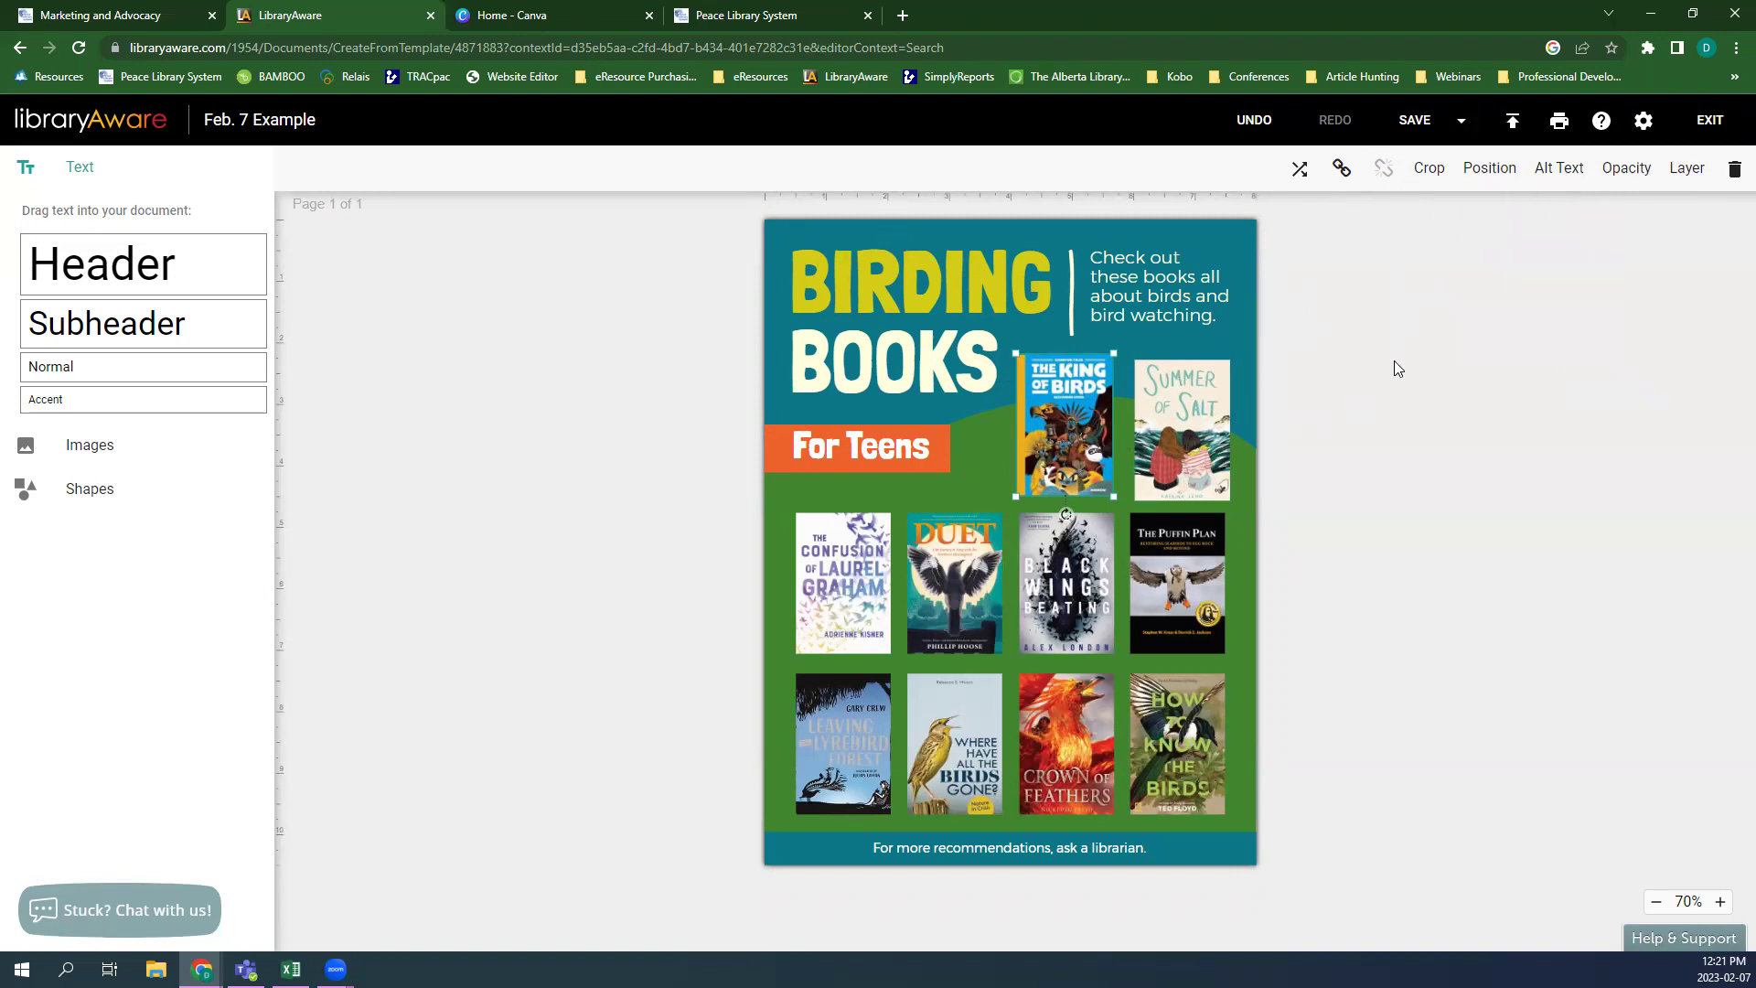
click(1273, 412)
- Move The King of Birds cover to about top 195, left 419, and check its position values
drag(1071, 427, 1098, 405)
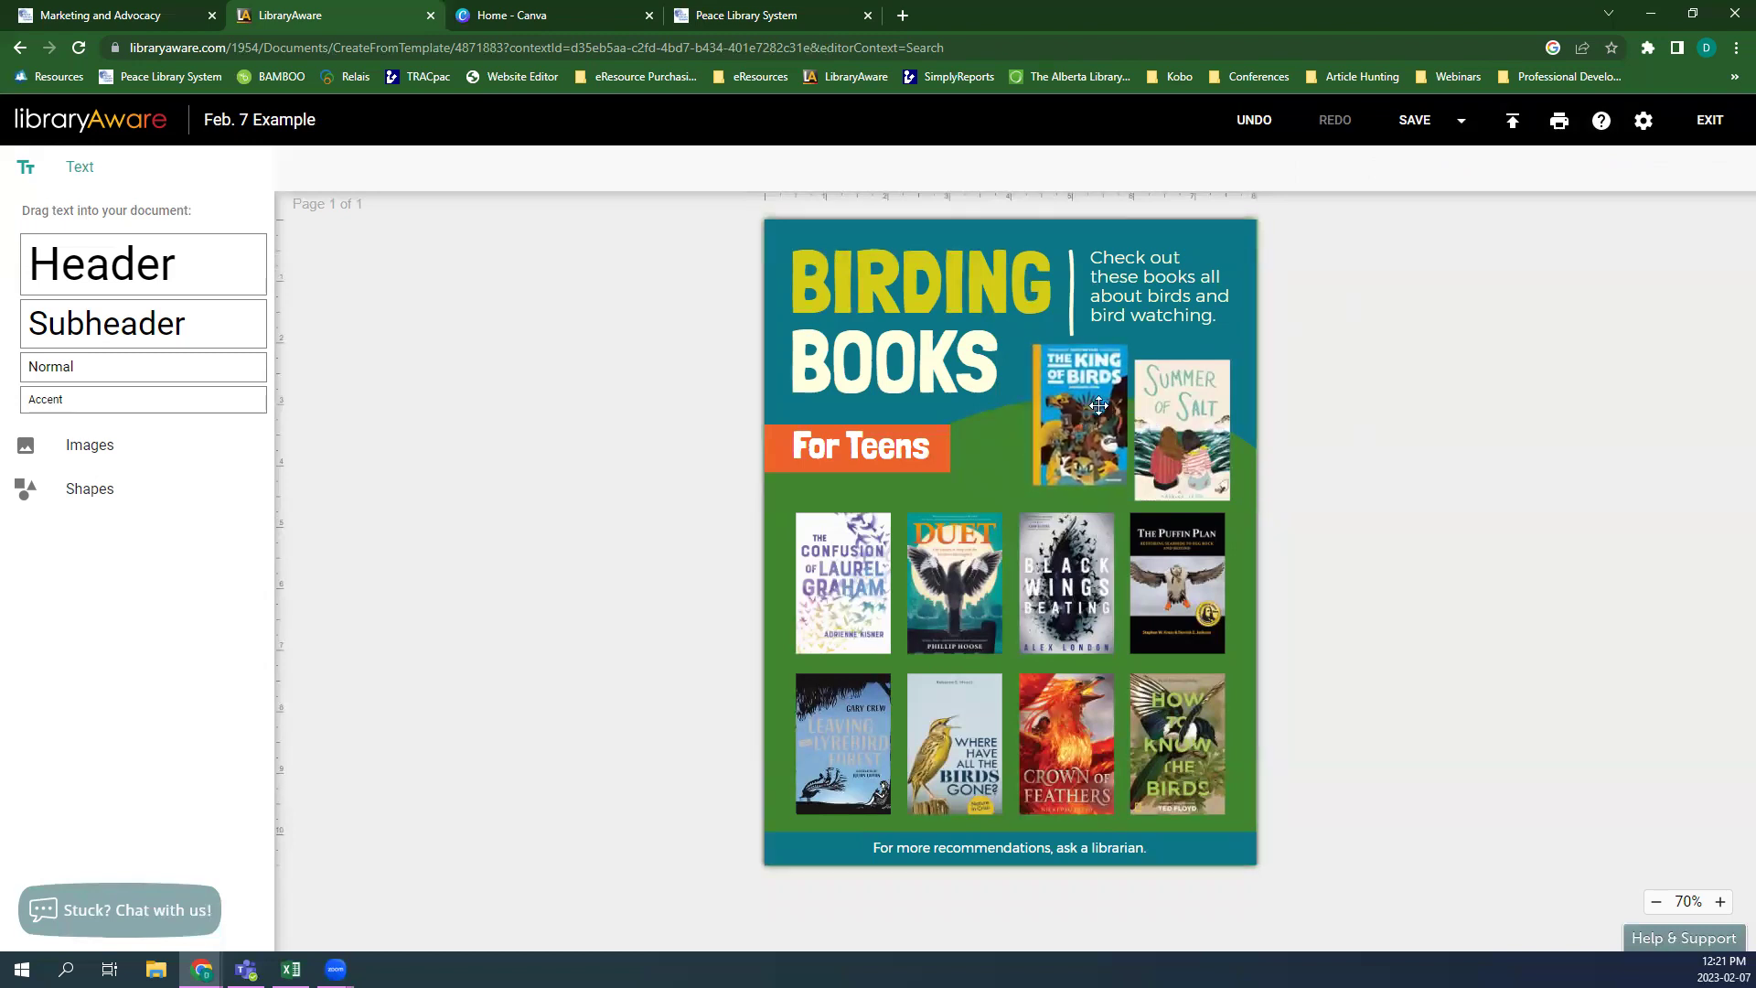
click(1507, 173)
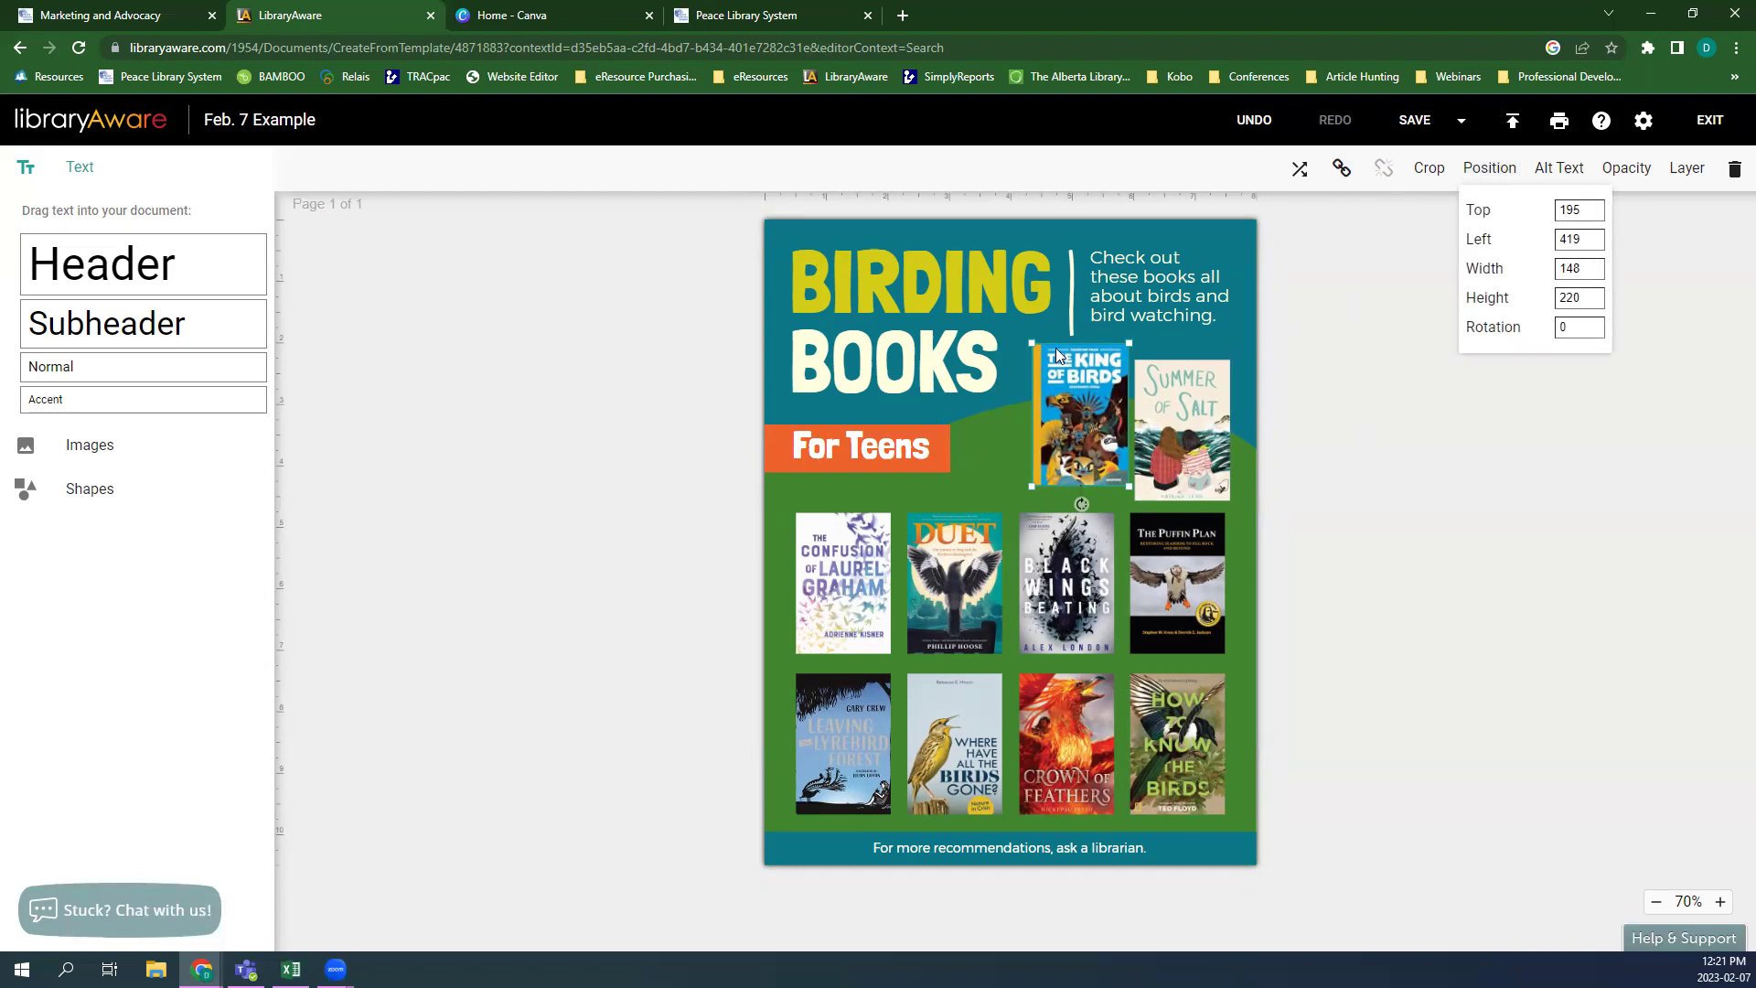
click(1326, 399)
click(1386, 409)
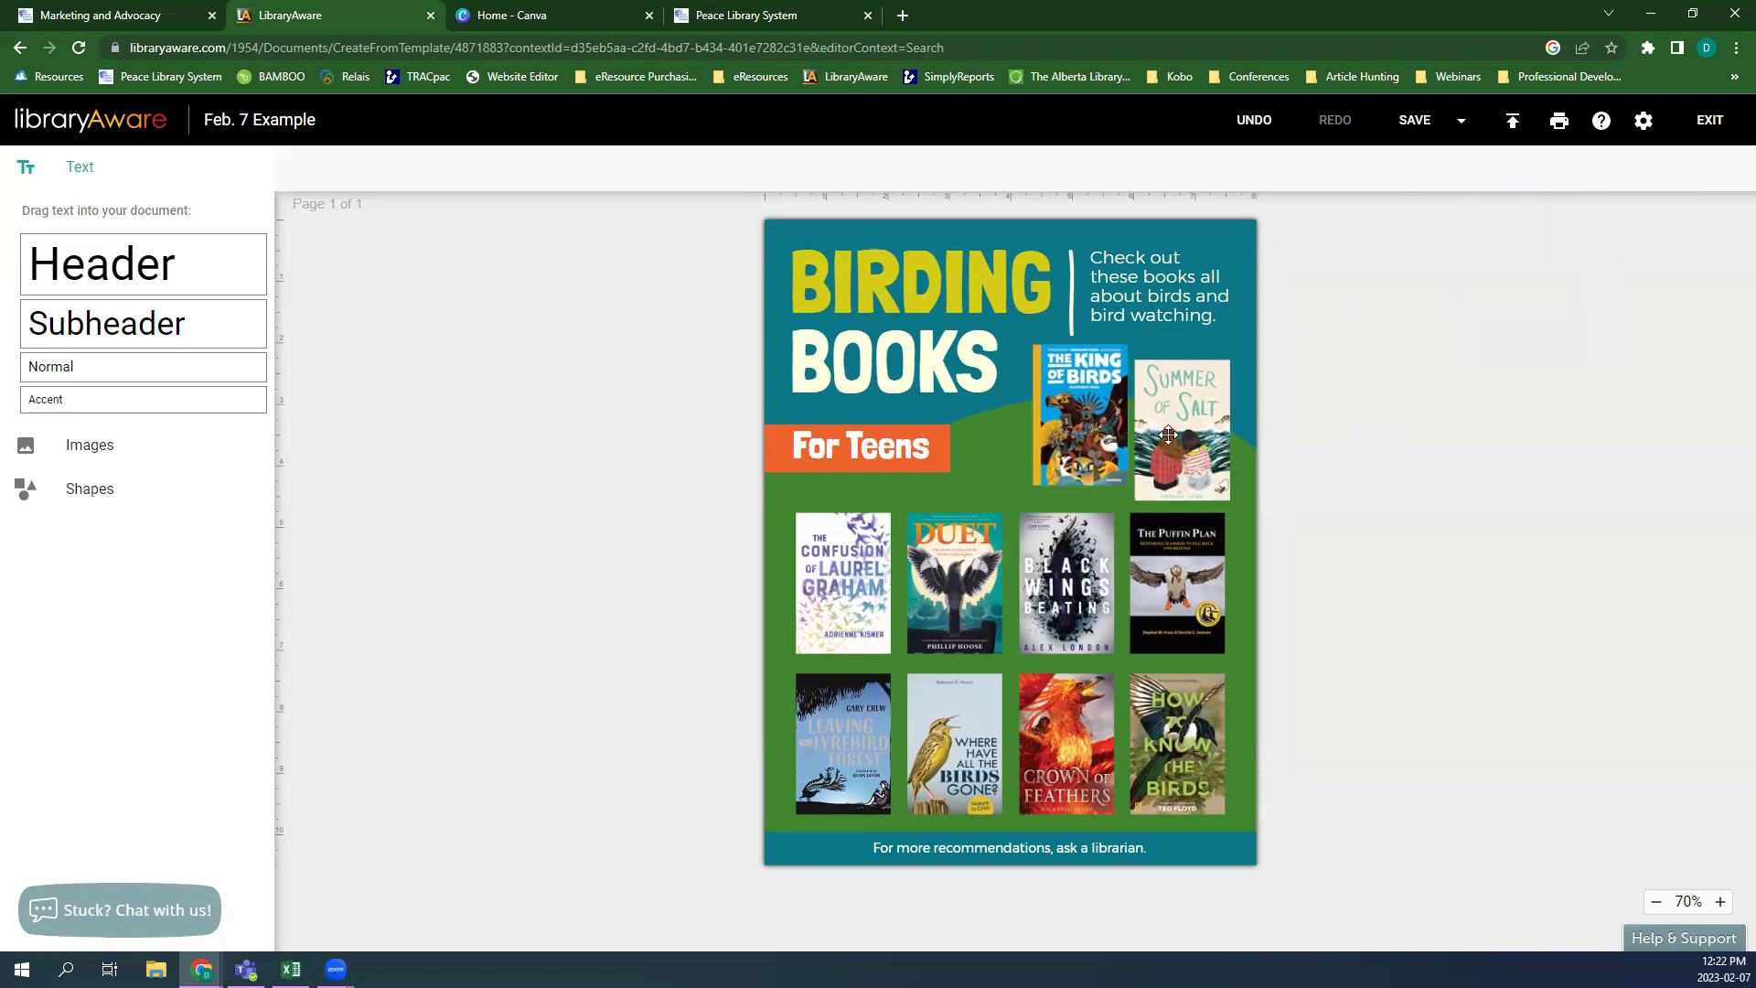
- Move the Summer of Salt cover to about left 600, and check the top position of The King of Birds cover
drag(1169, 418, 1183, 405)
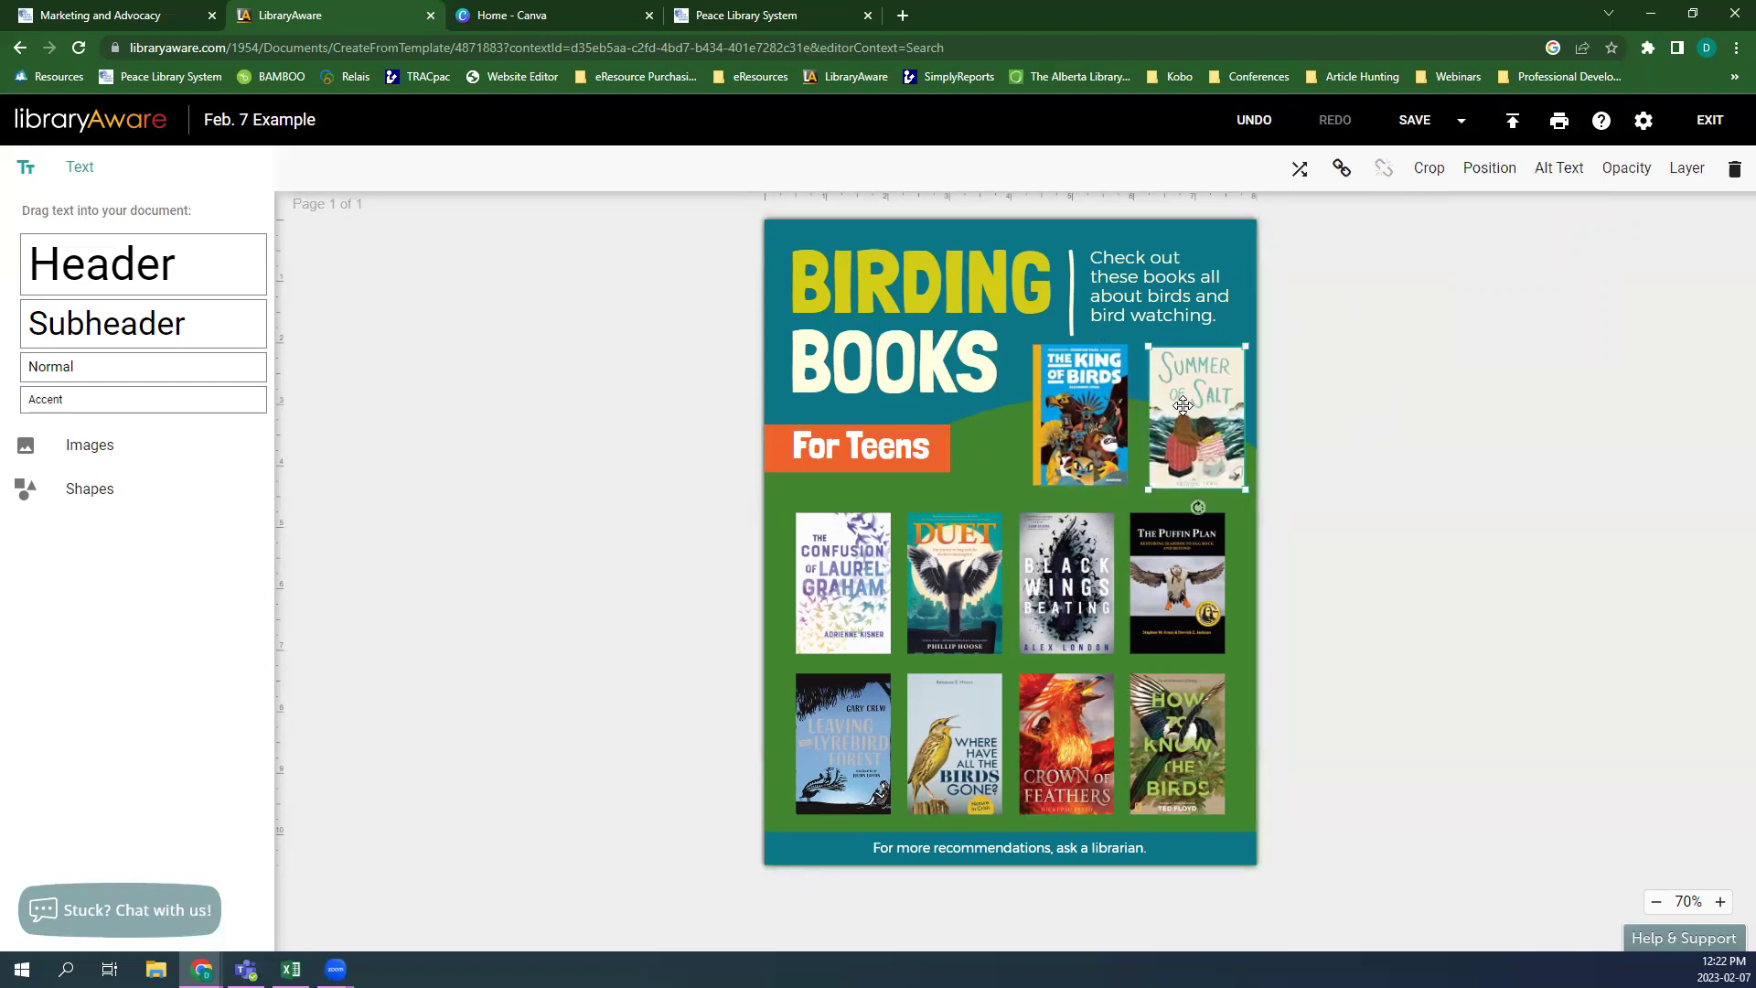
click(1446, 431)
click(1082, 386)
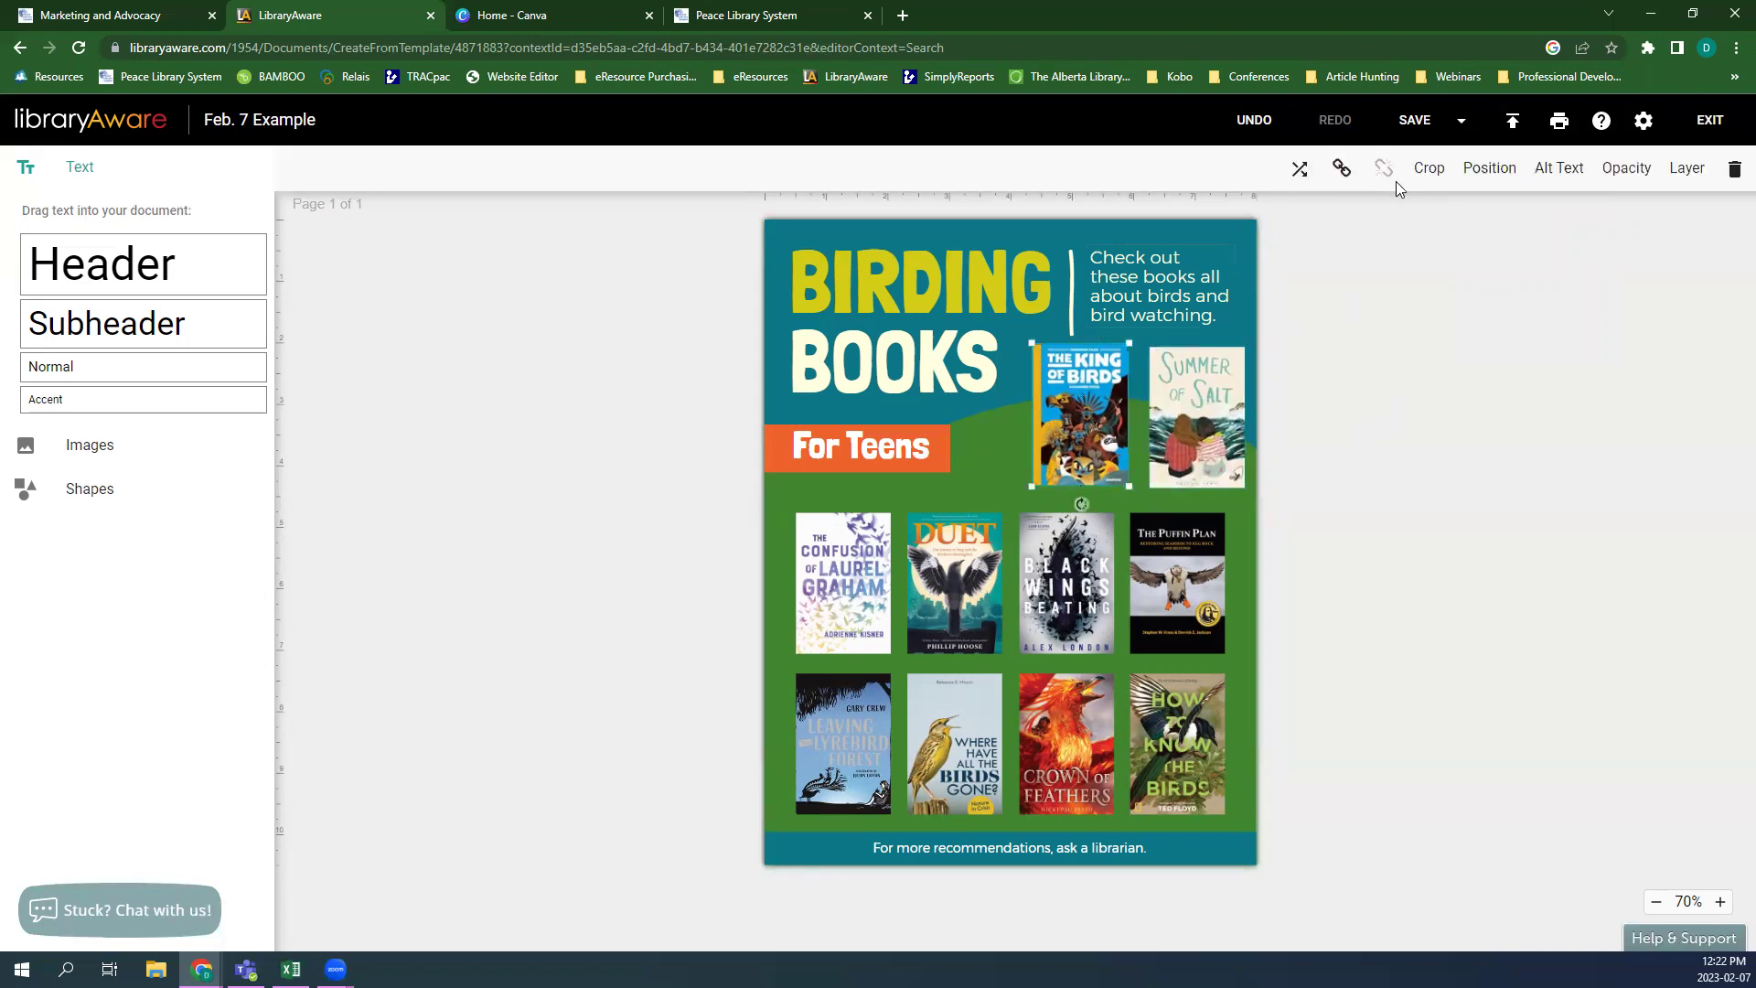
click(1494, 169)
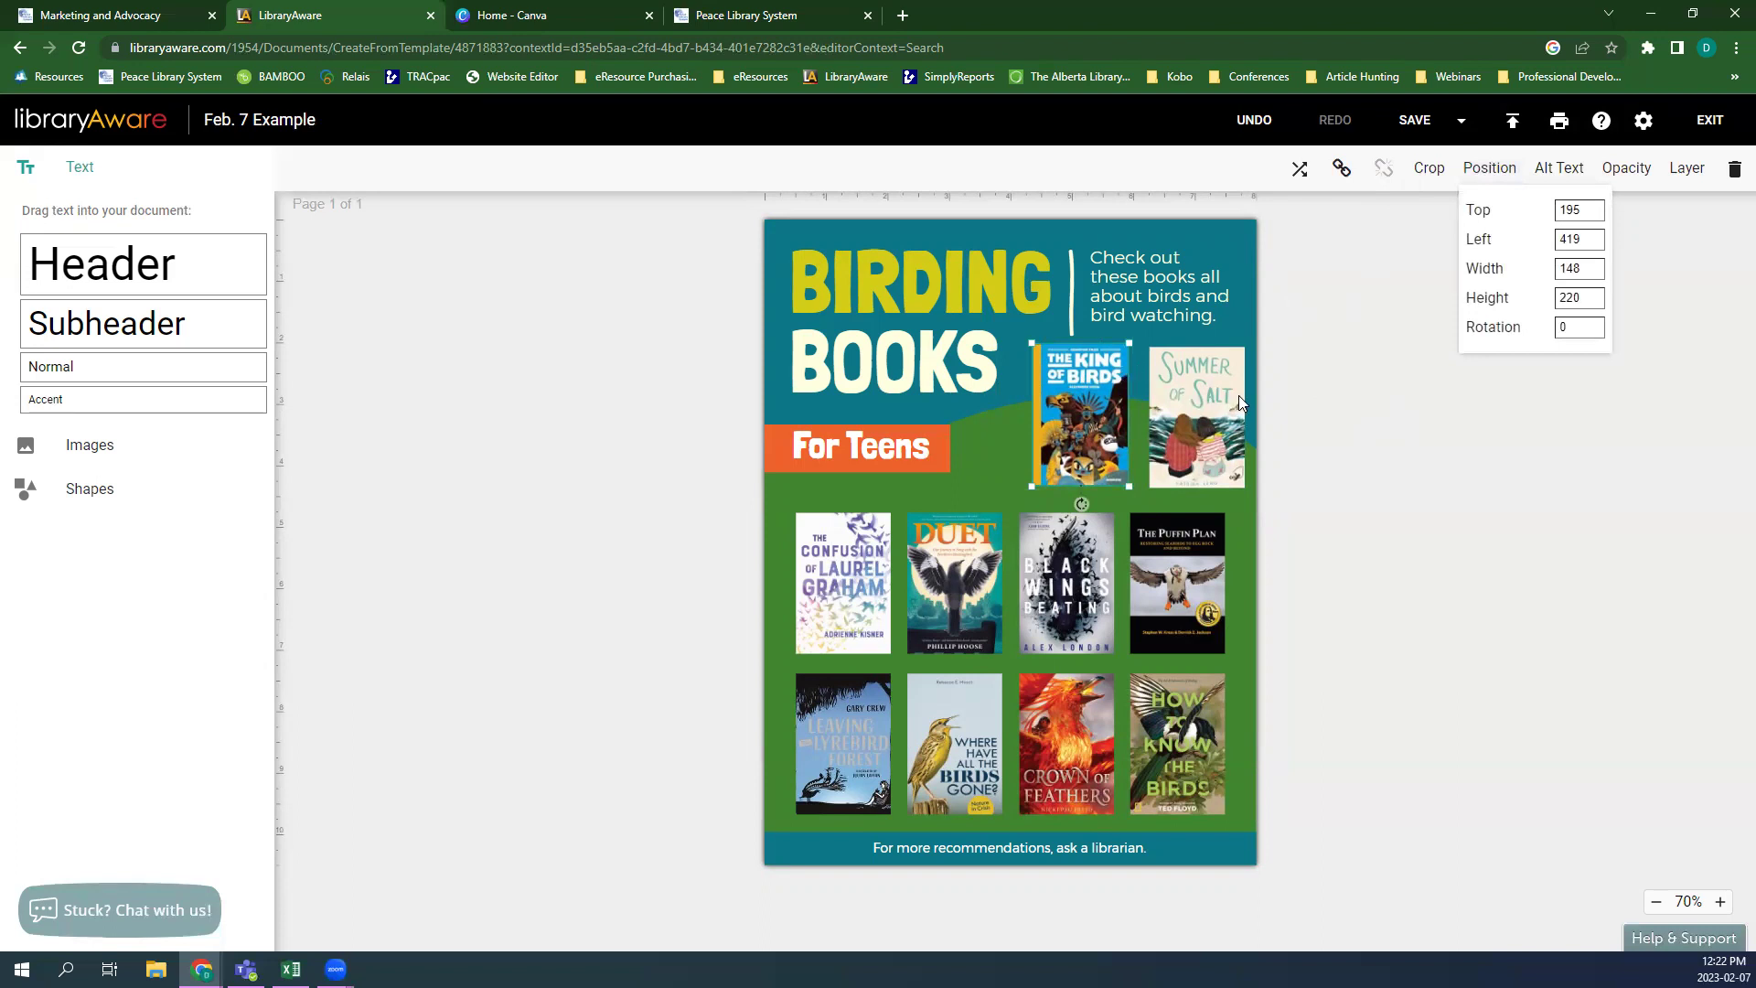
click(1346, 402)
- Set the Summer of Salt cover's top position to 195 to align it with The King of Birds cover
click(1191, 385)
click(1486, 168)
click(1585, 211)
key(Return)
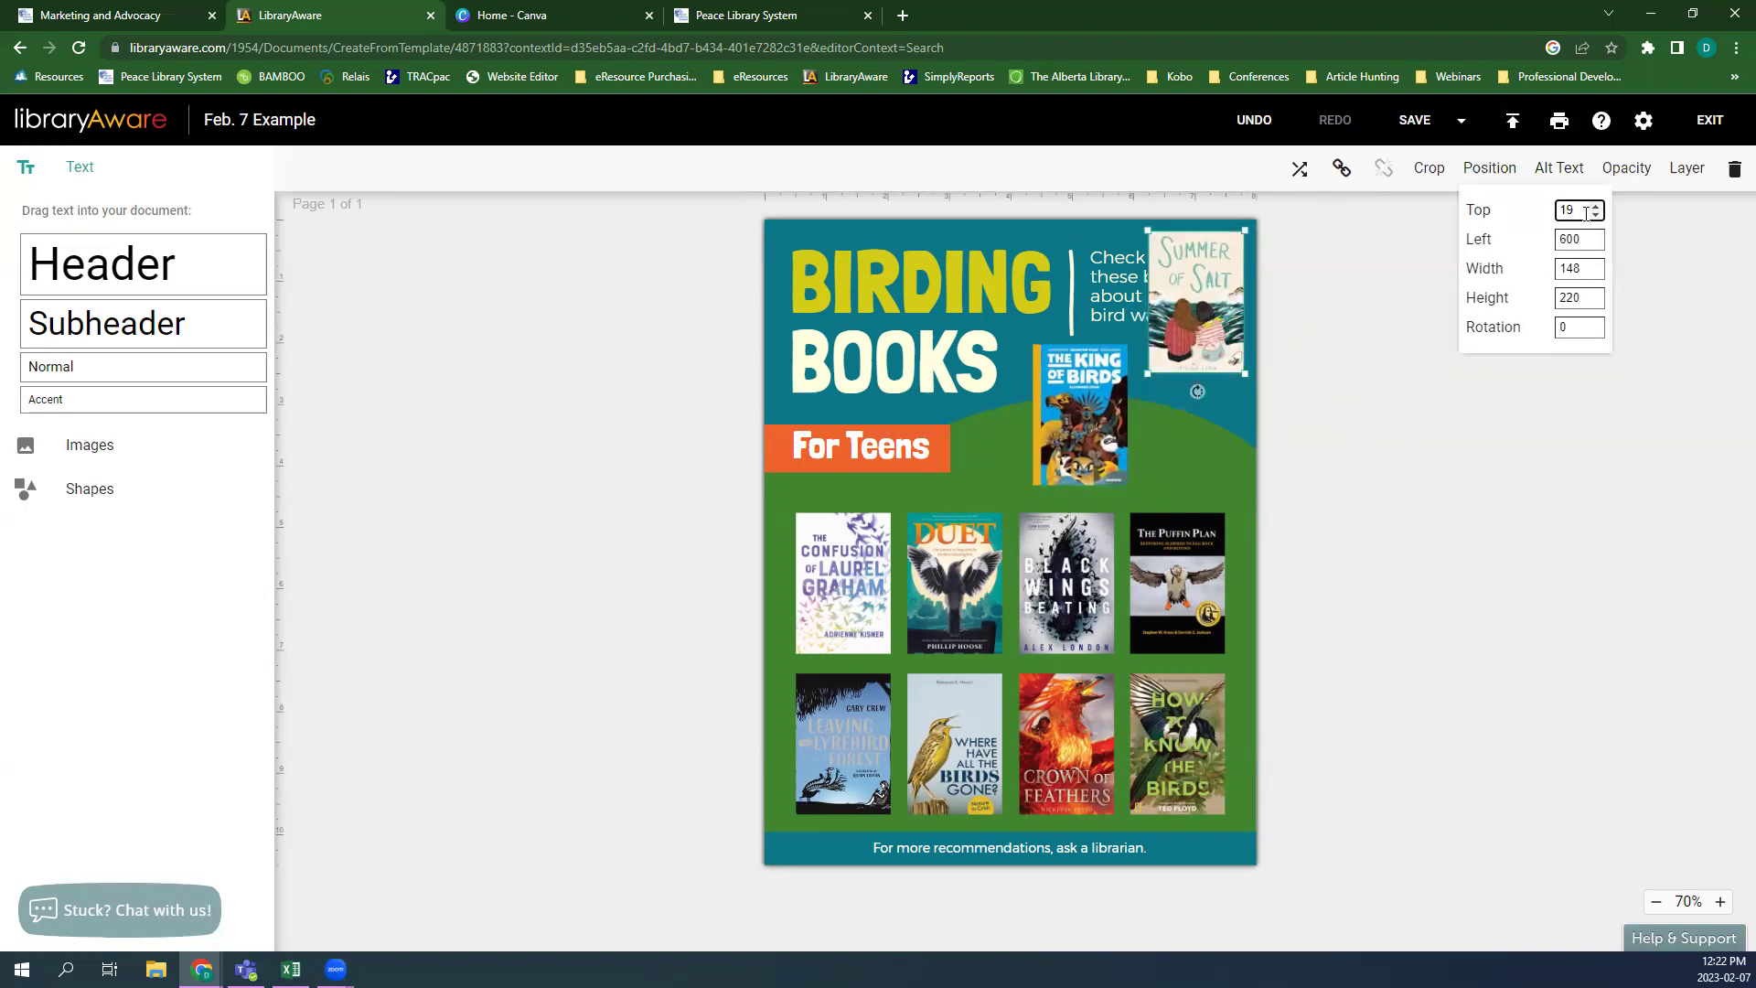
text(5)
key(Return)
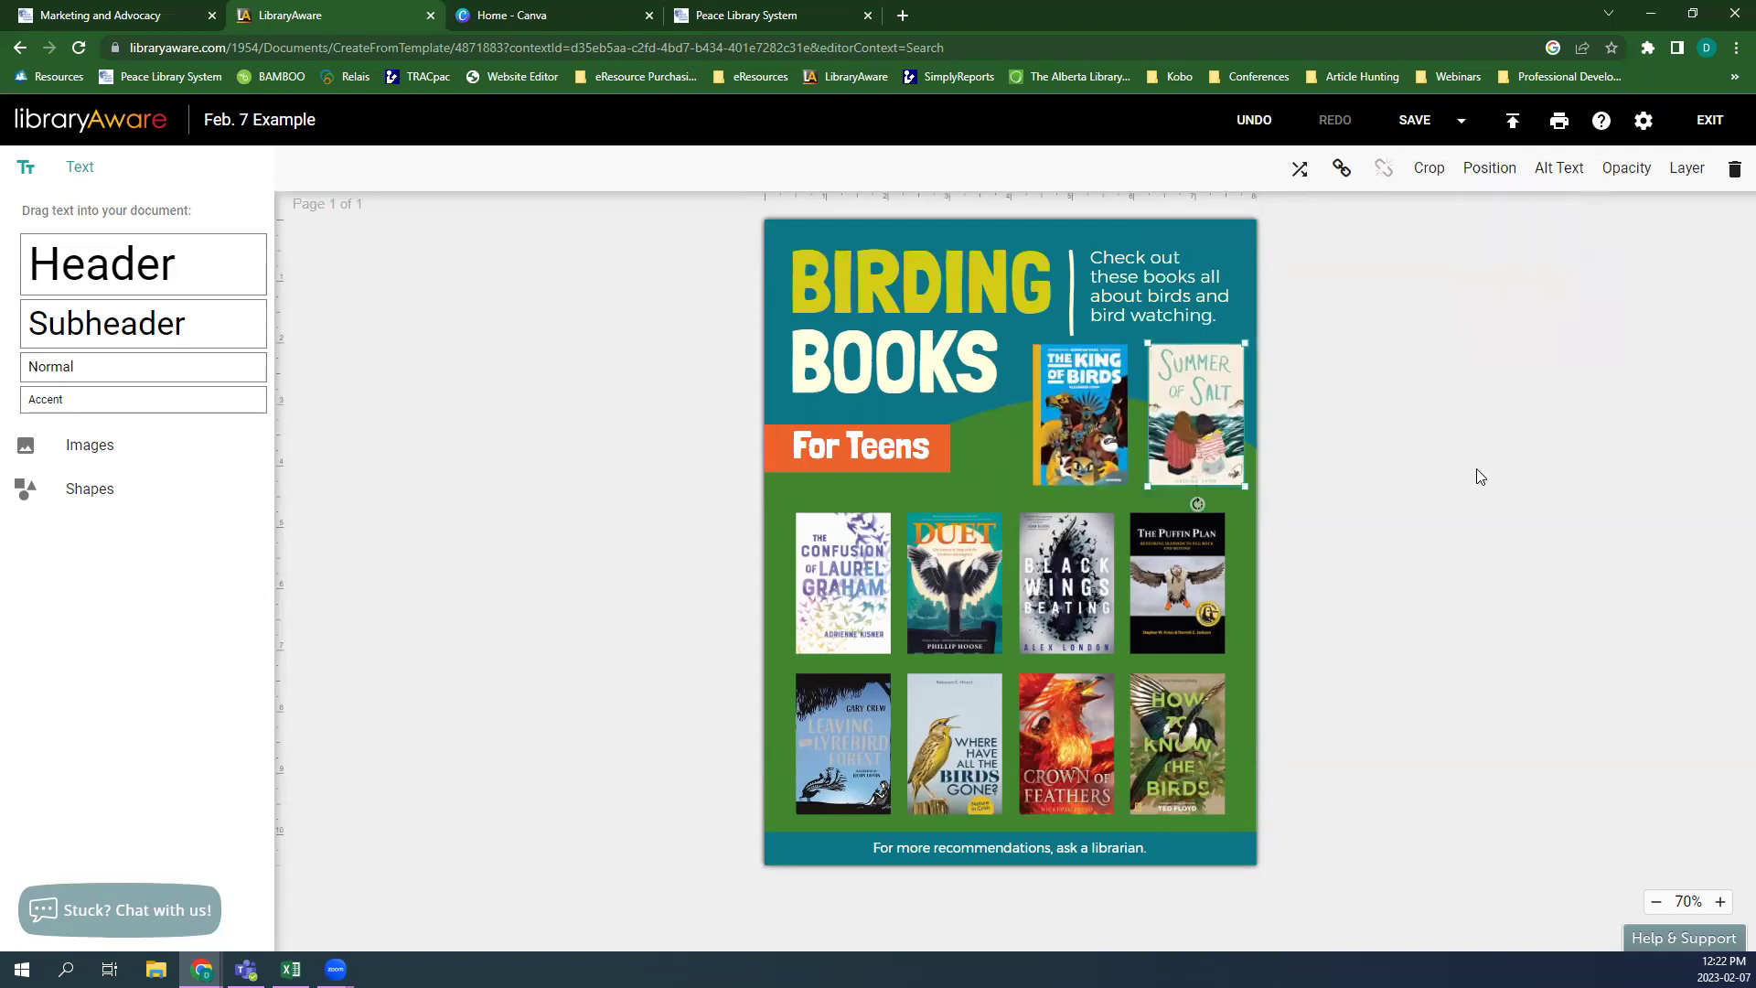
- Reposition The King of Birds and Summer of Salt covers freehand above the second row of books
click(1421, 386)
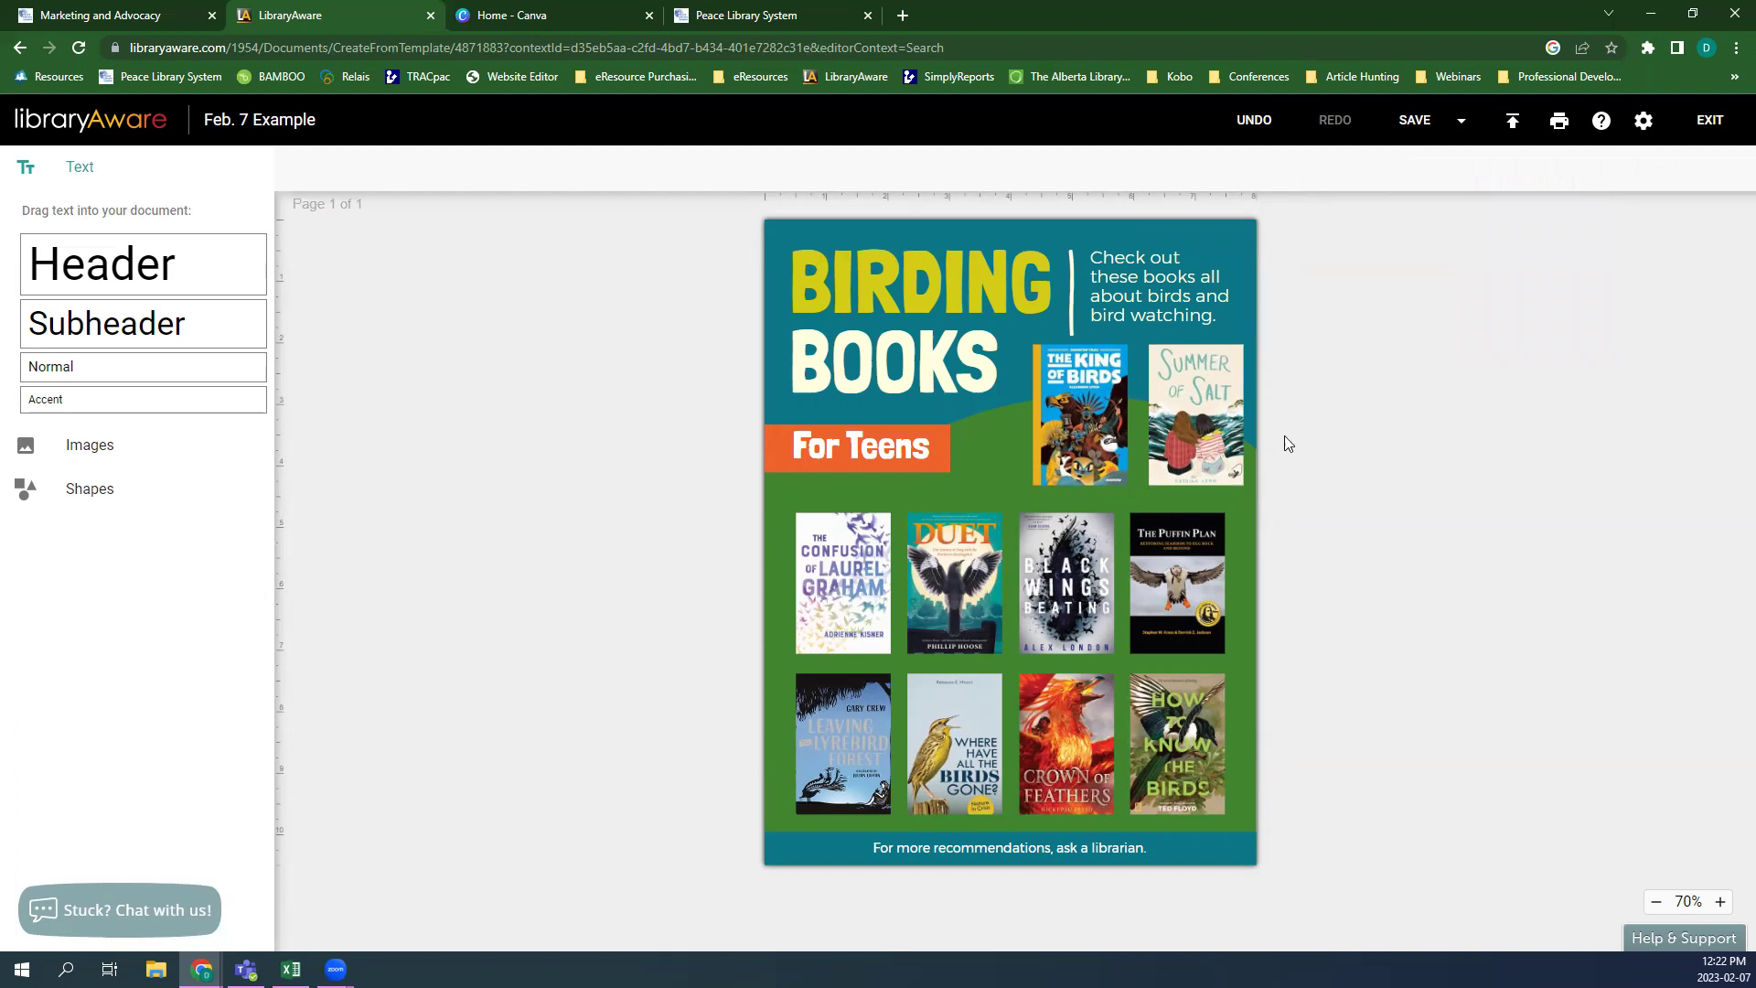
drag(1125, 429, 1177, 428)
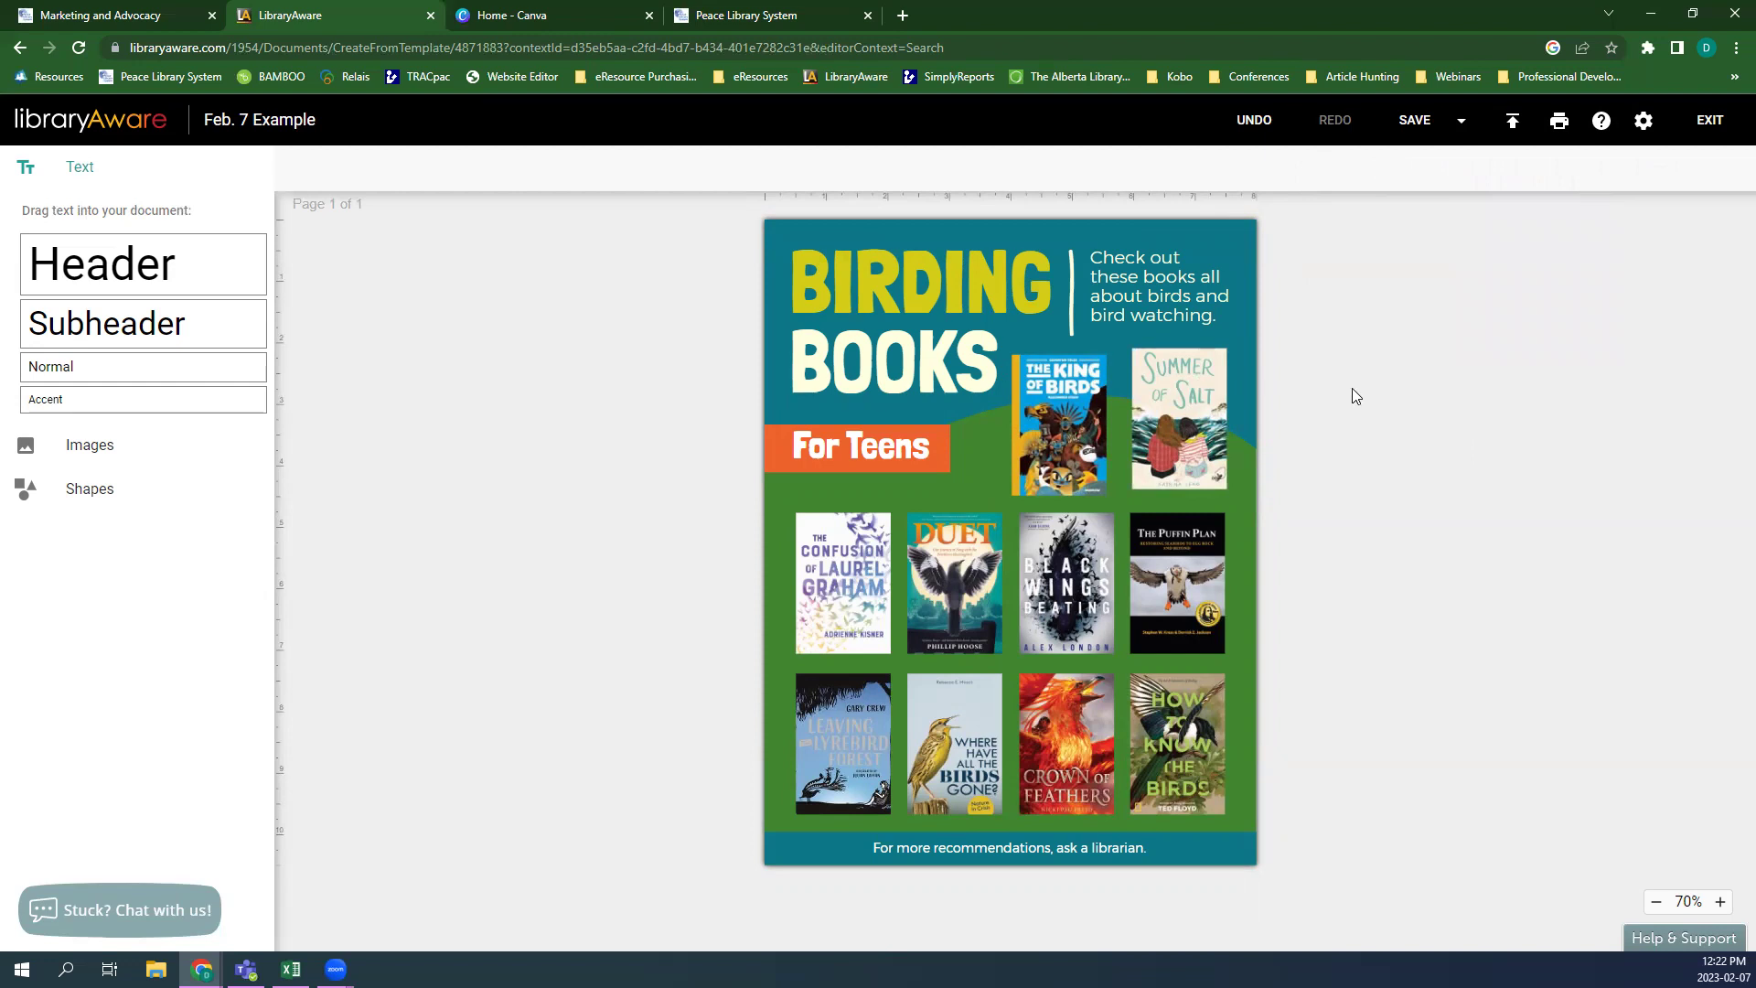
- Replace the BIRDING BOOKS title text with NEW BOOKS and change its font to Luckiest Guy
click(888, 344)
click(889, 344)
drag(889, 343, 782, 267)
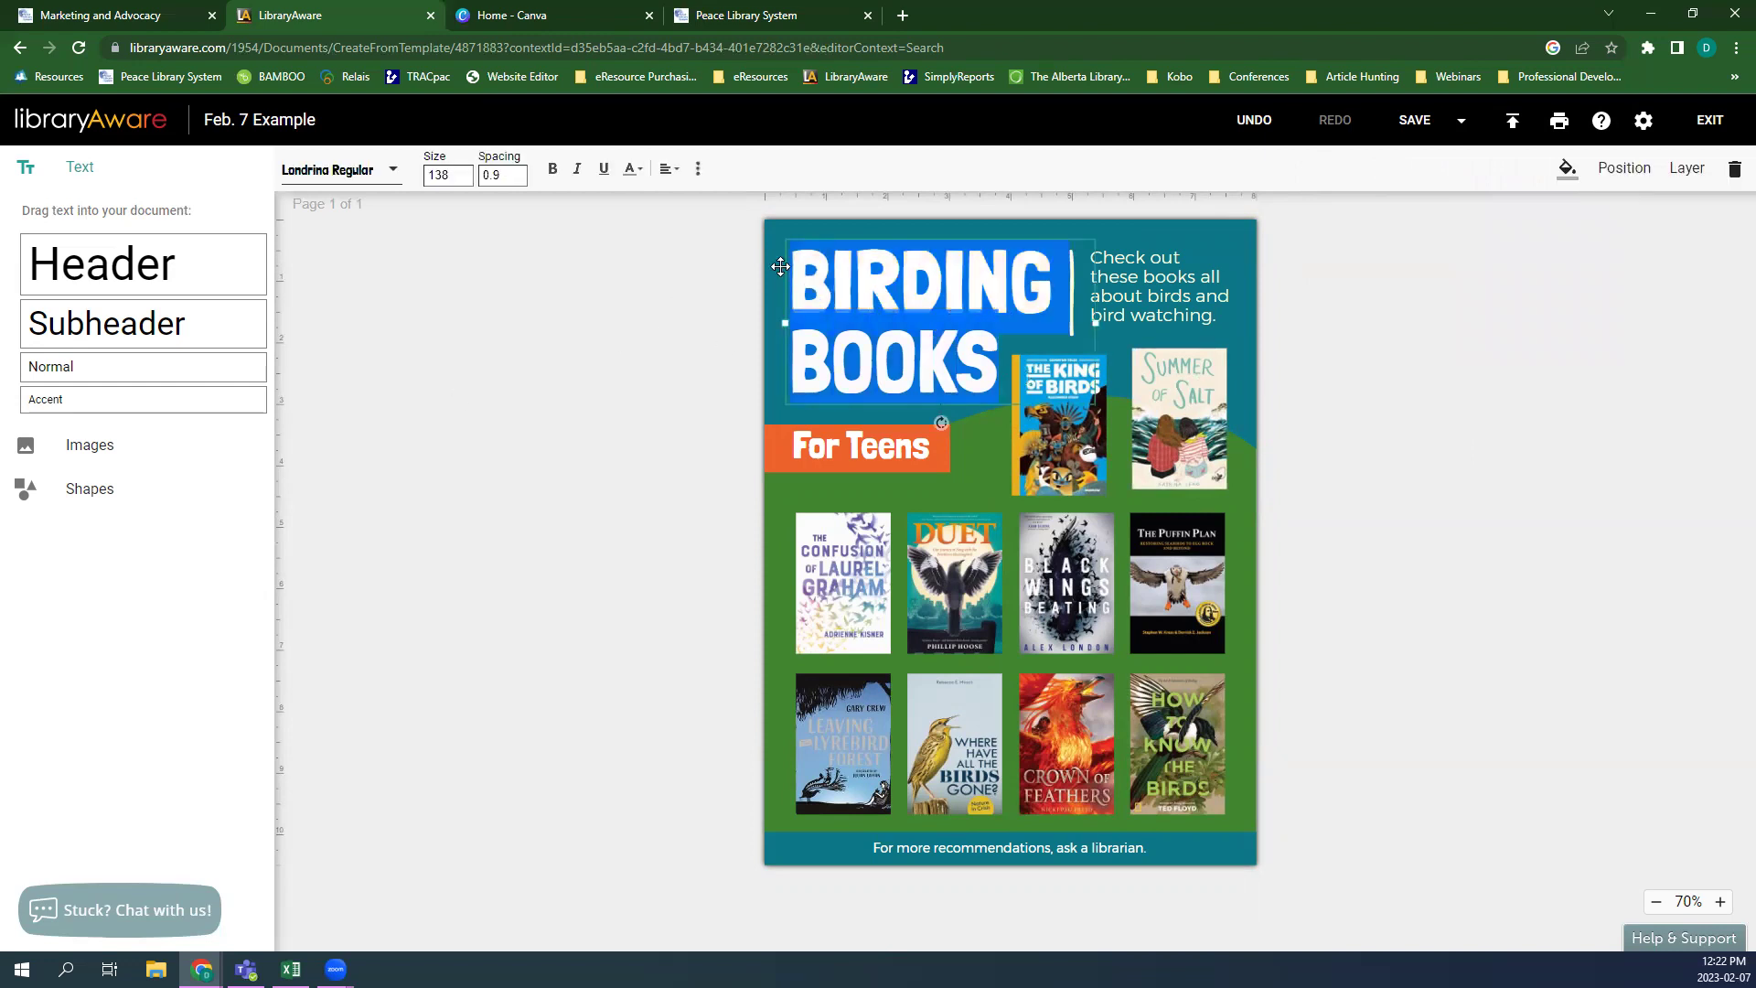
text(NEW BOOKS)
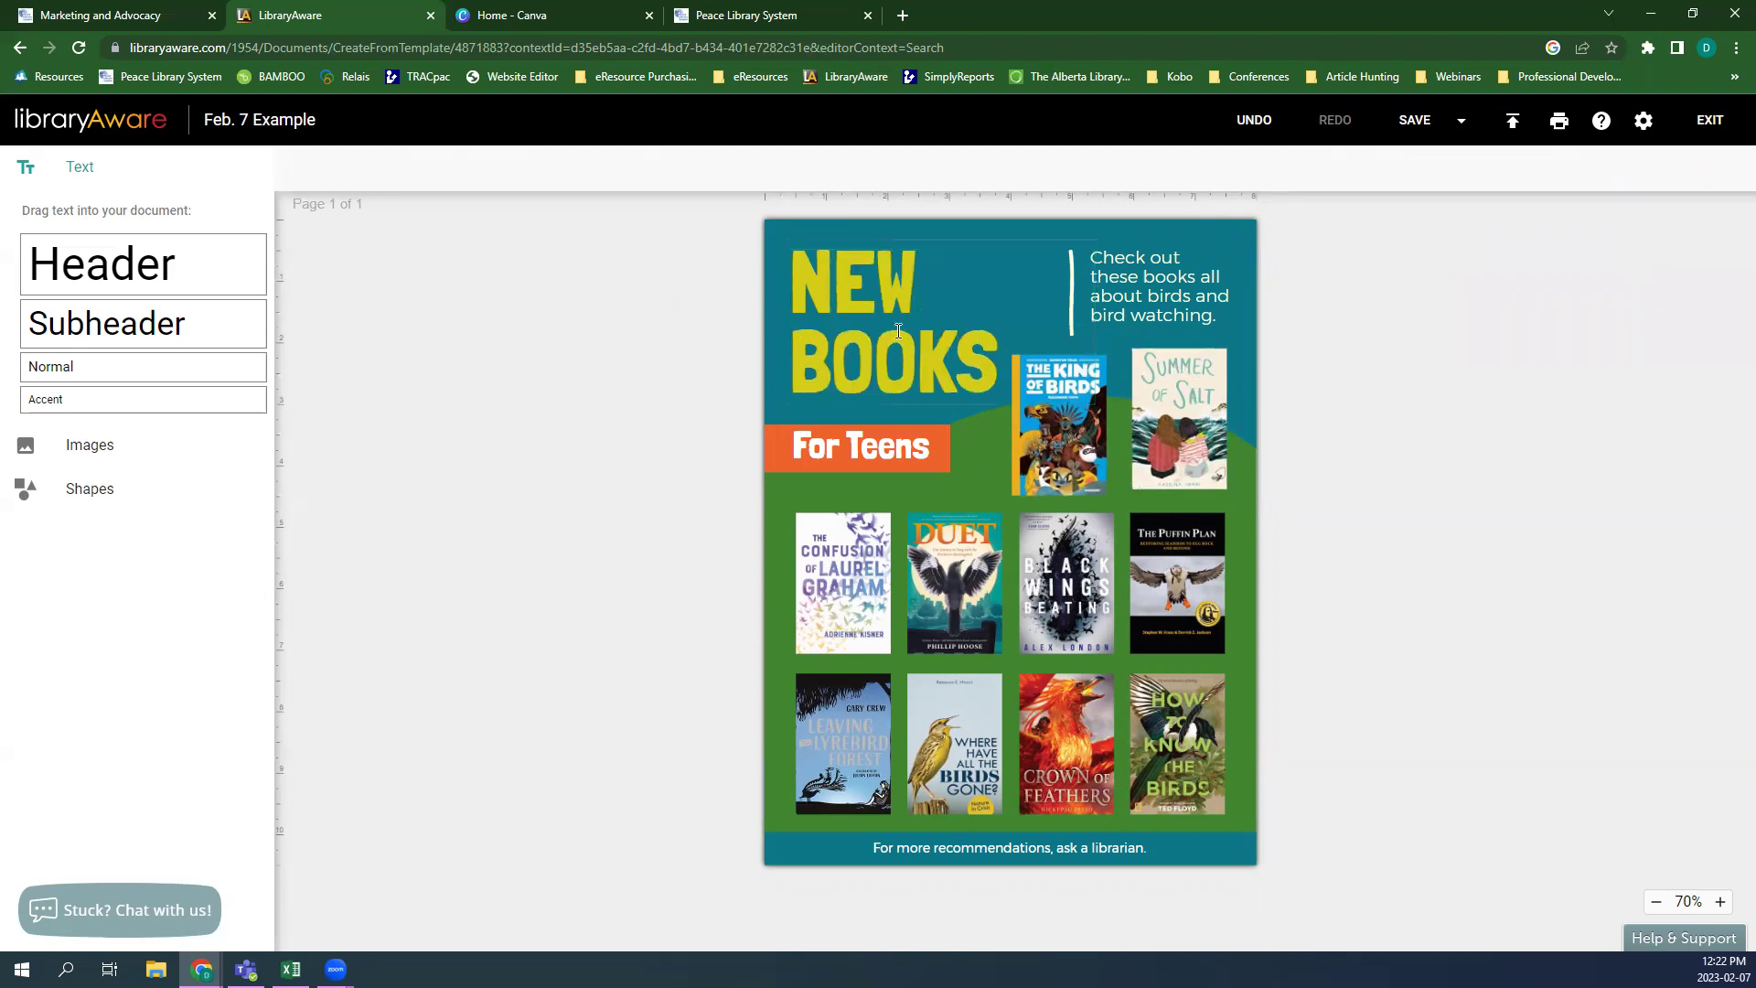
click(395, 171)
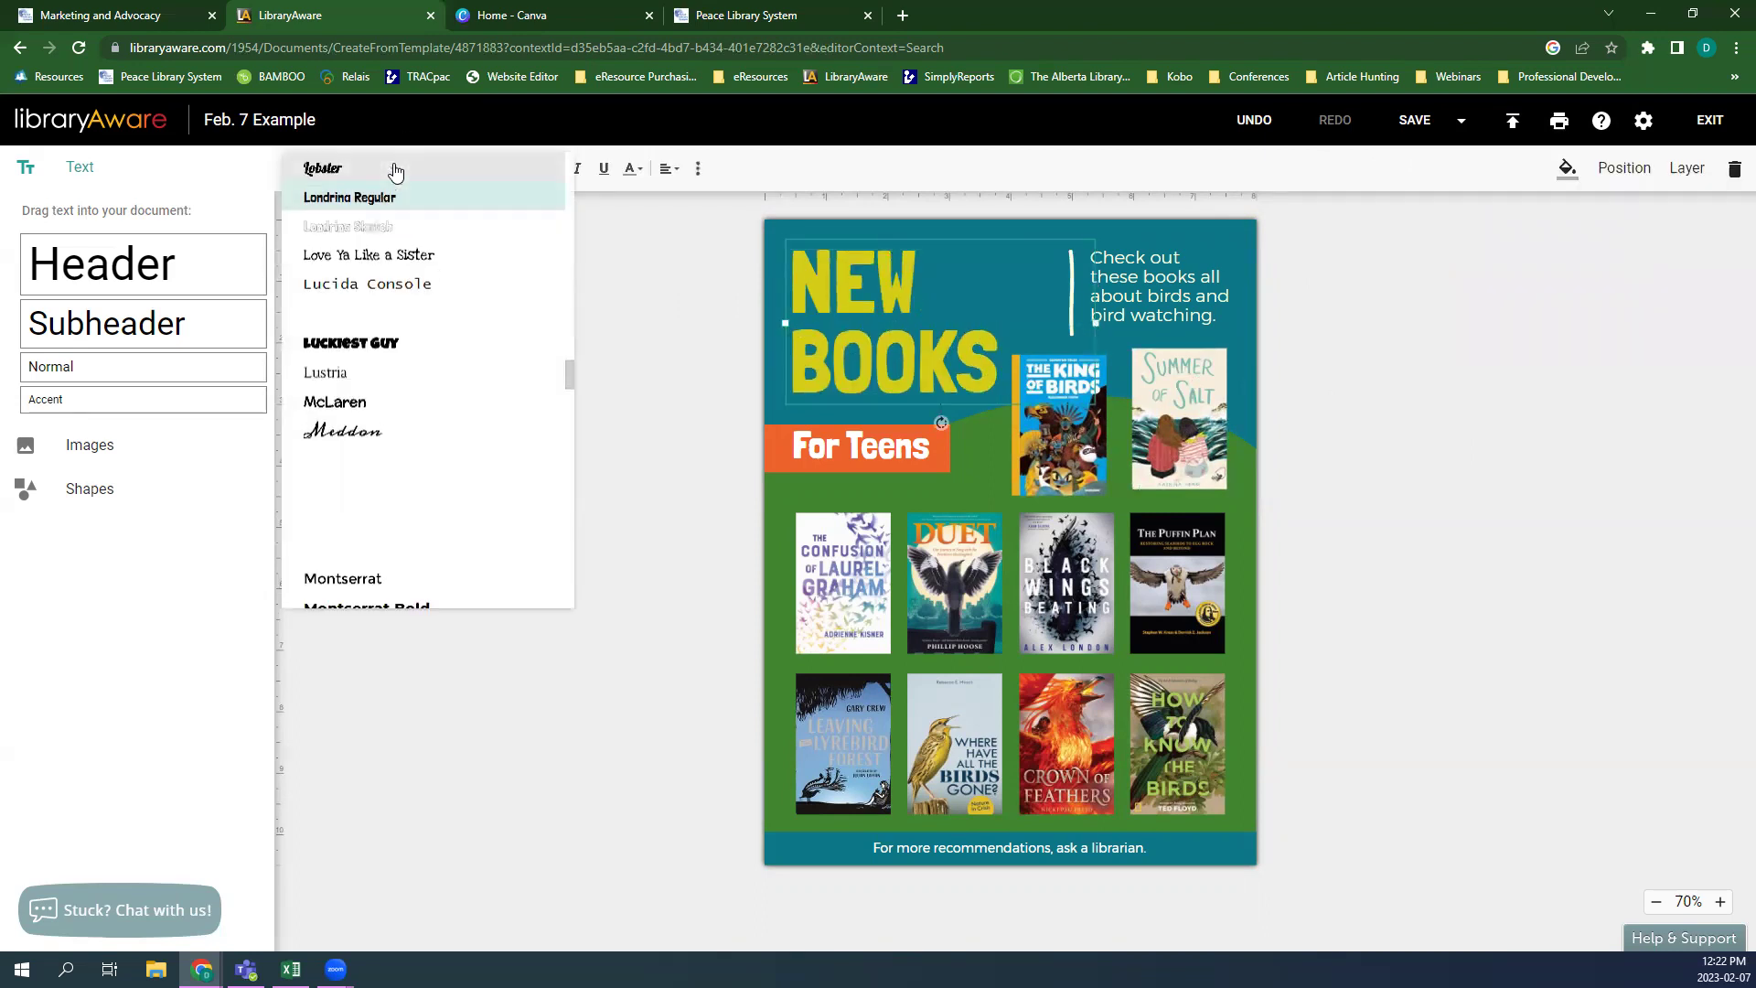
click(366, 344)
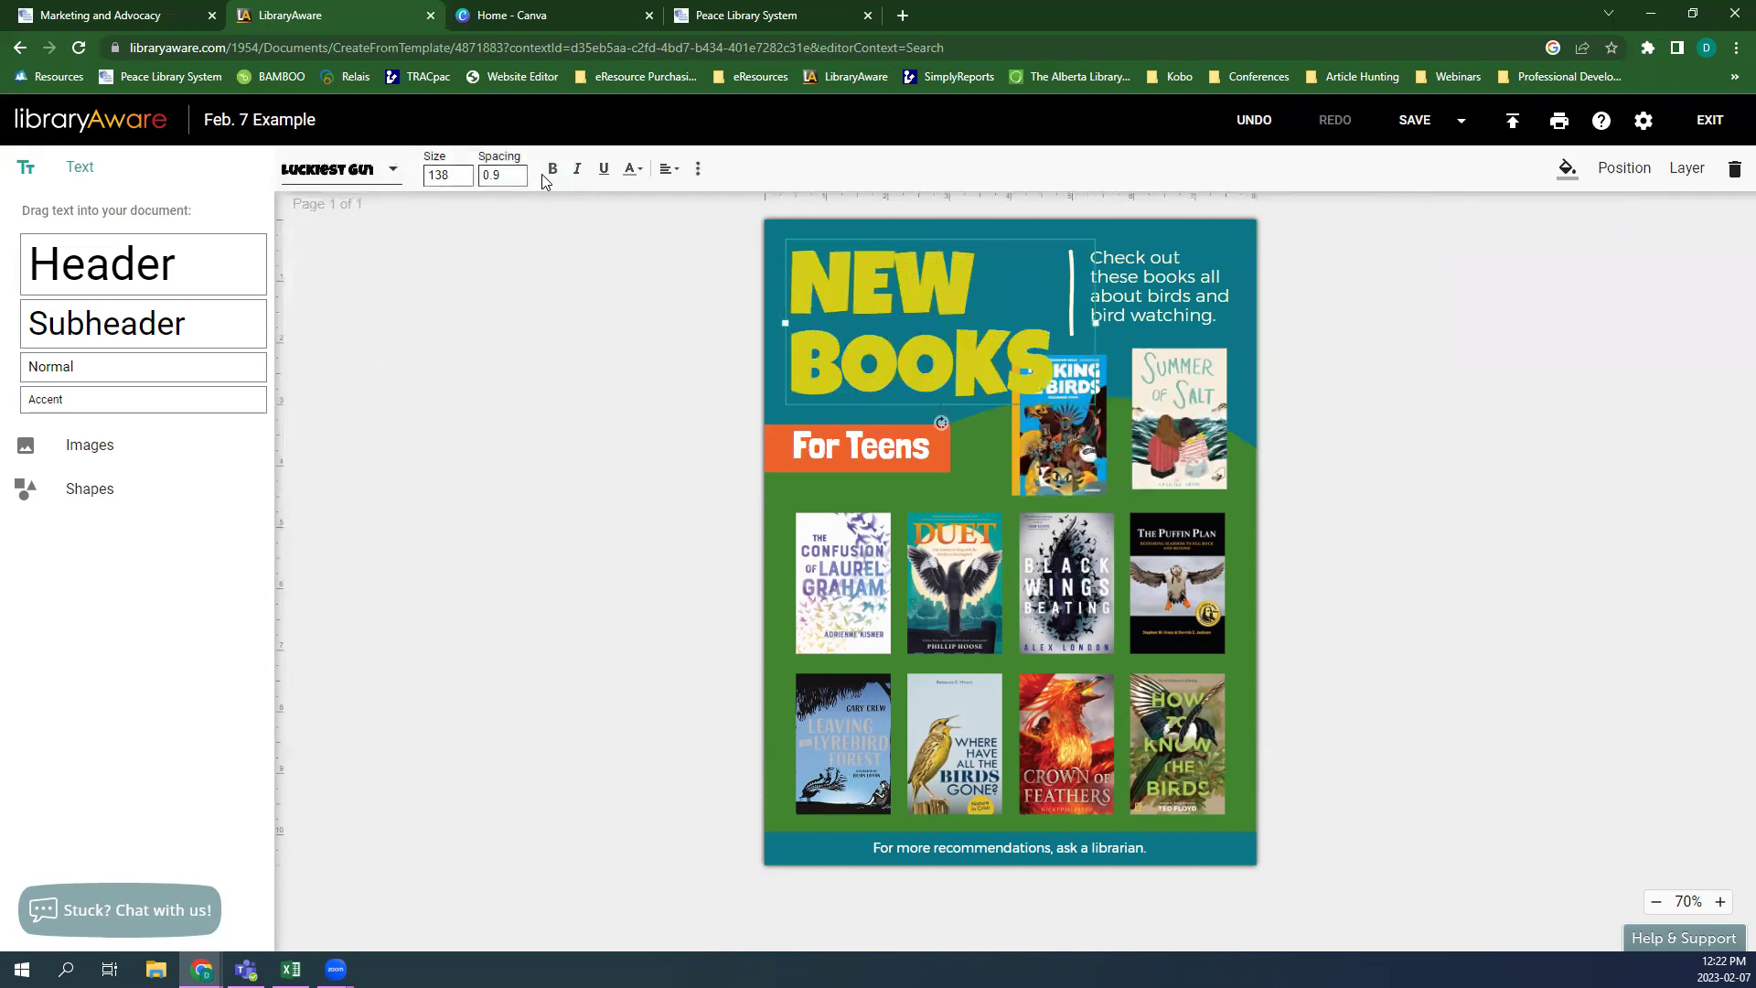
- Recolour the NEW BOOKS title text dark red
click(633, 168)
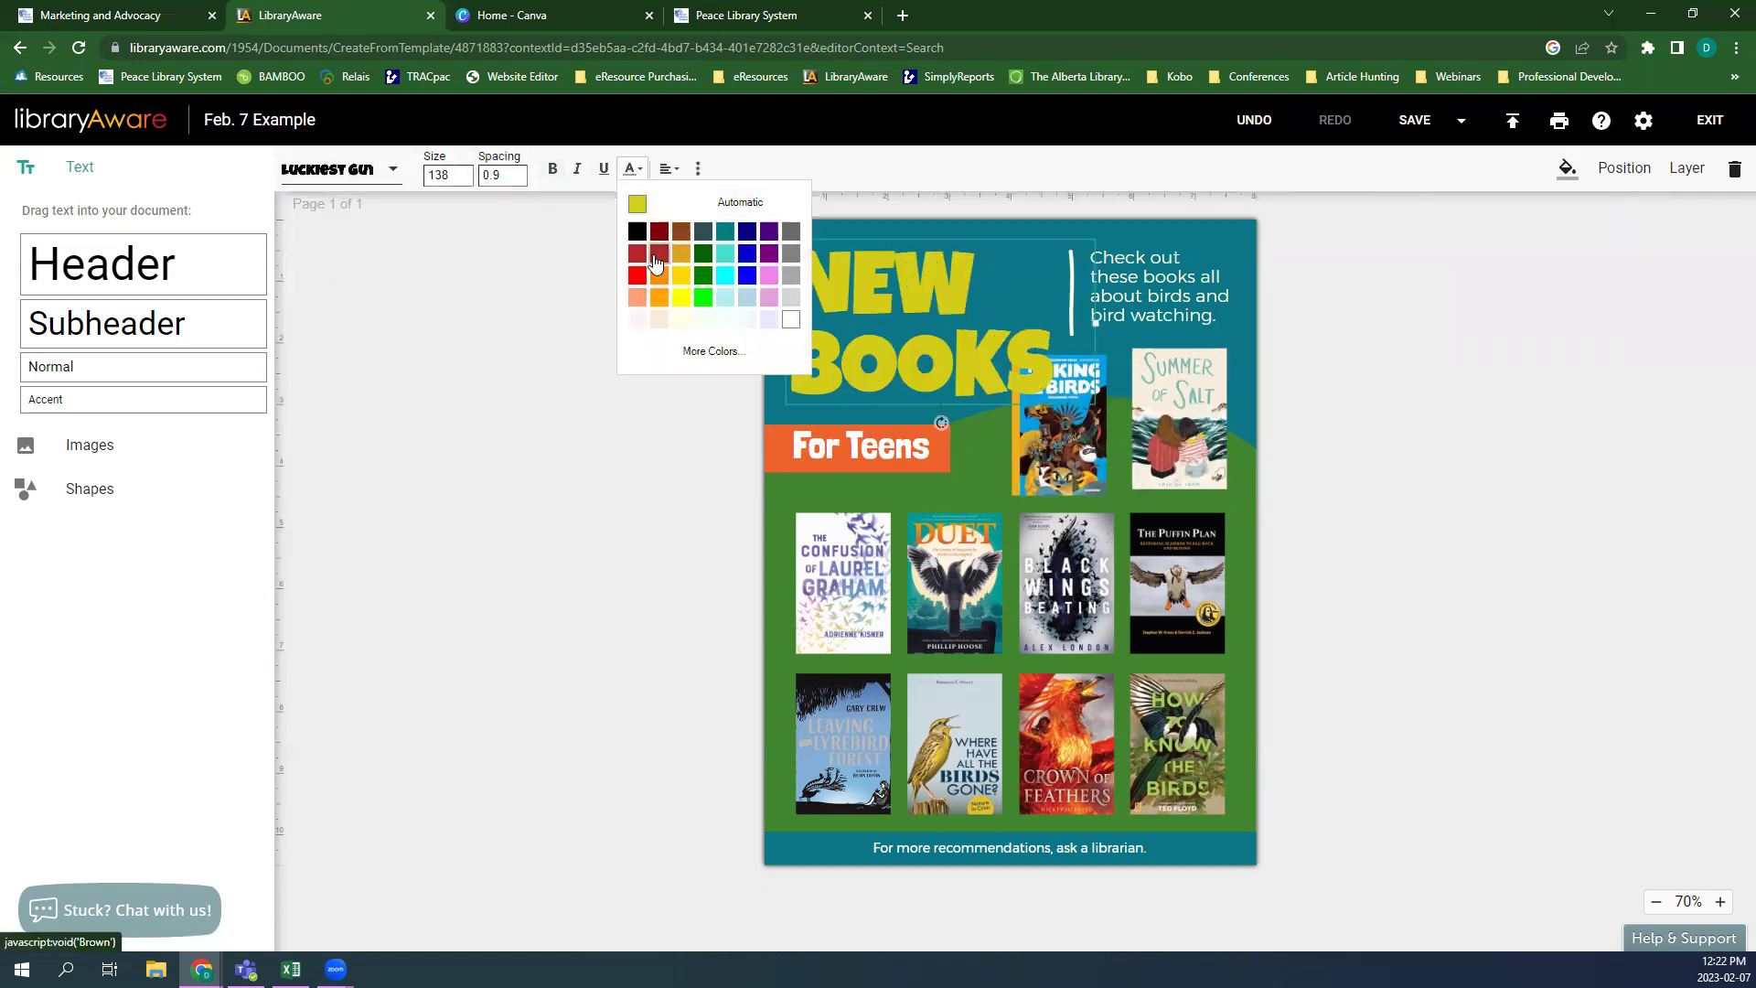
click(455, 401)
drag(1056, 358, 791, 261)
click(632, 168)
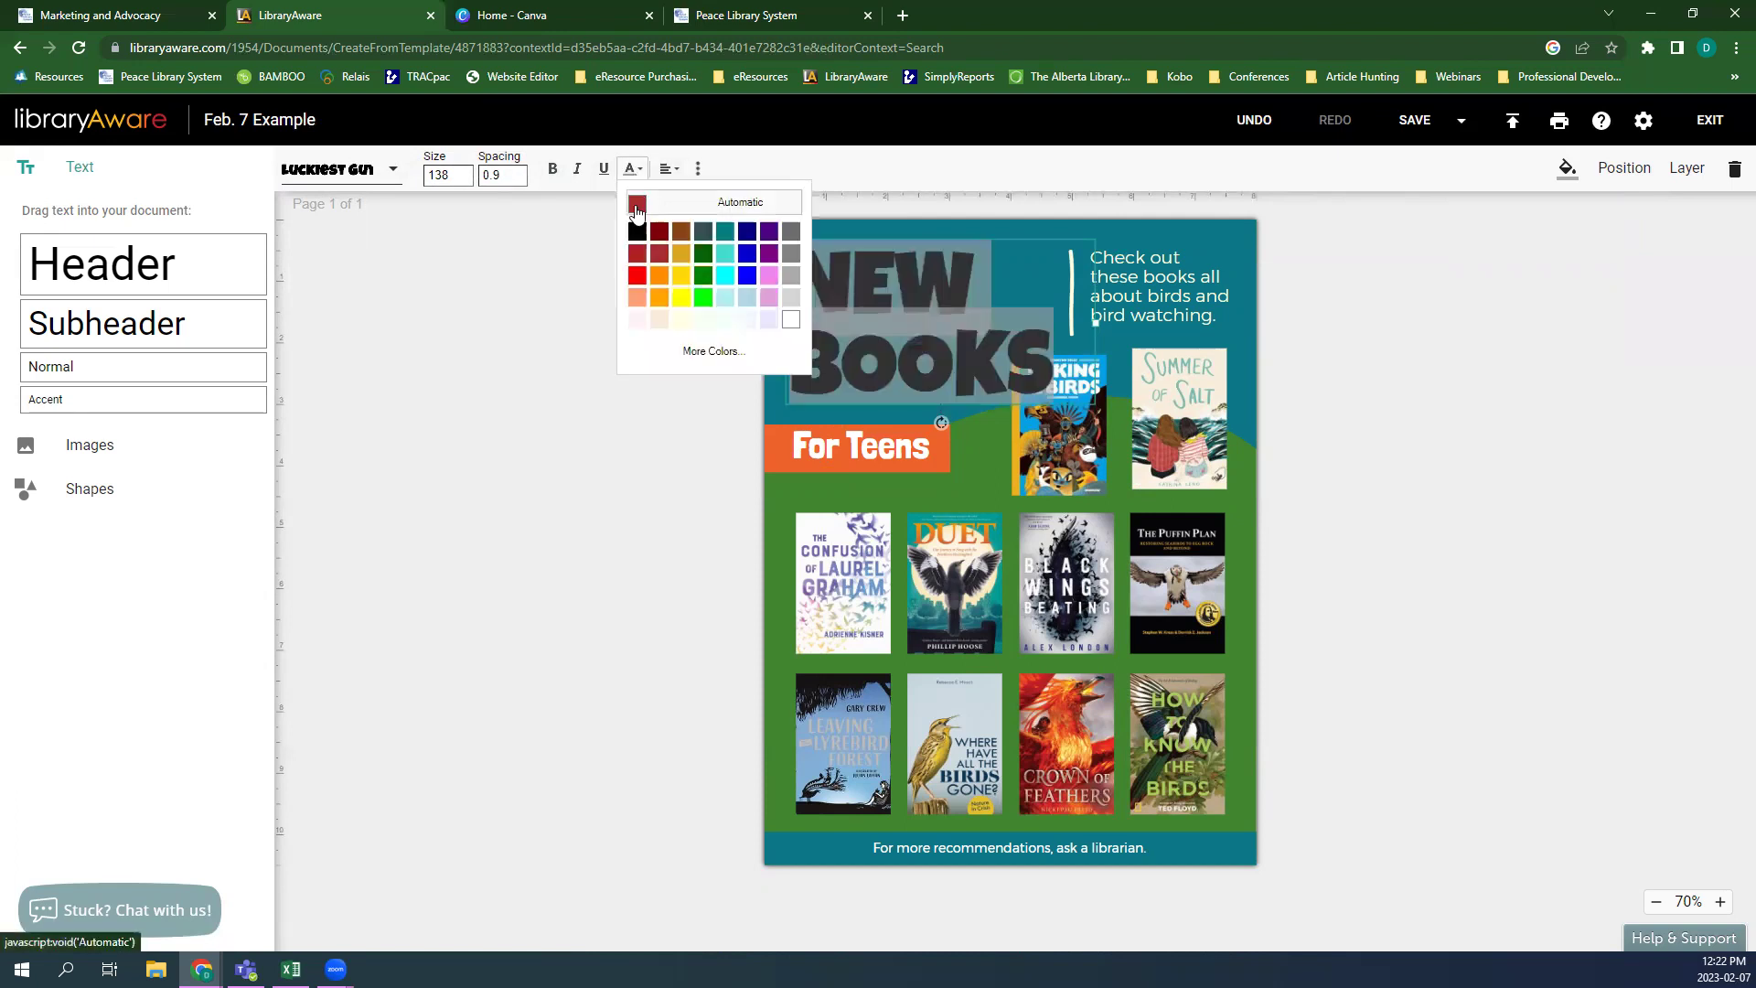
click(639, 262)
click(618, 443)
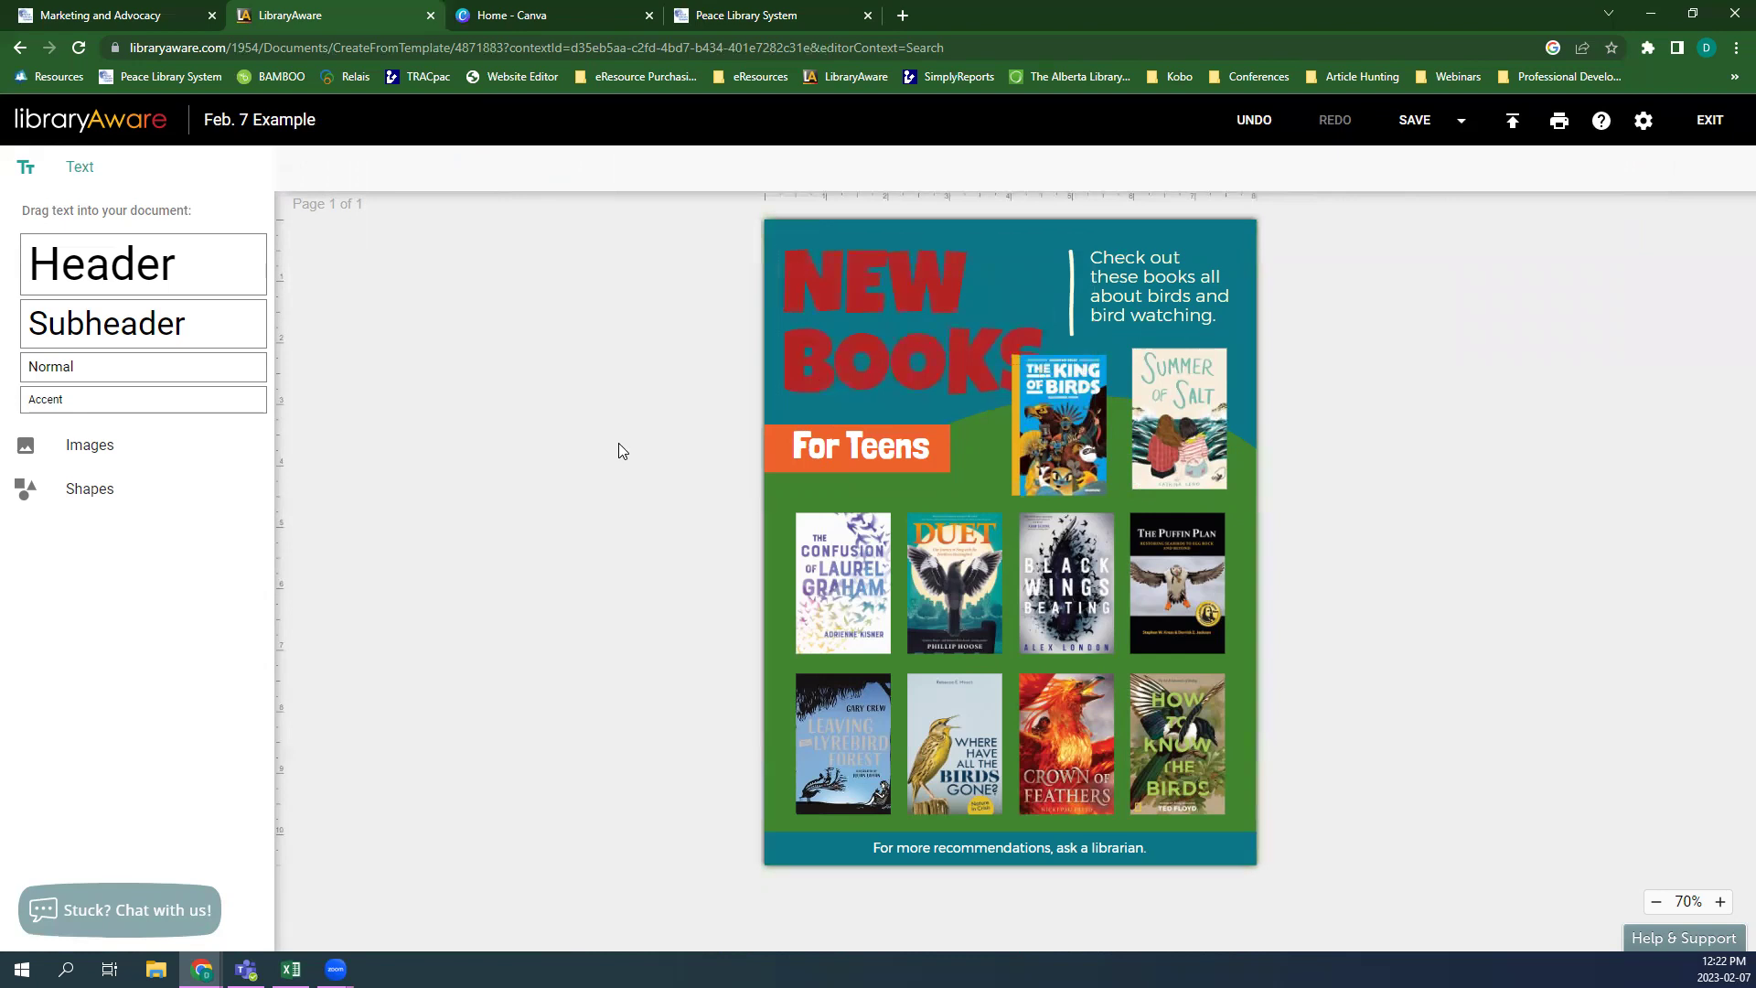
- Delete The King of Birds cover and the paragraph that begins with "Check out these books"
click(1040, 432)
mouse_move(1065, 408)
mouse_down()
mouse_move(1026, 426)
mouse_move(1058, 409)
mouse_up()
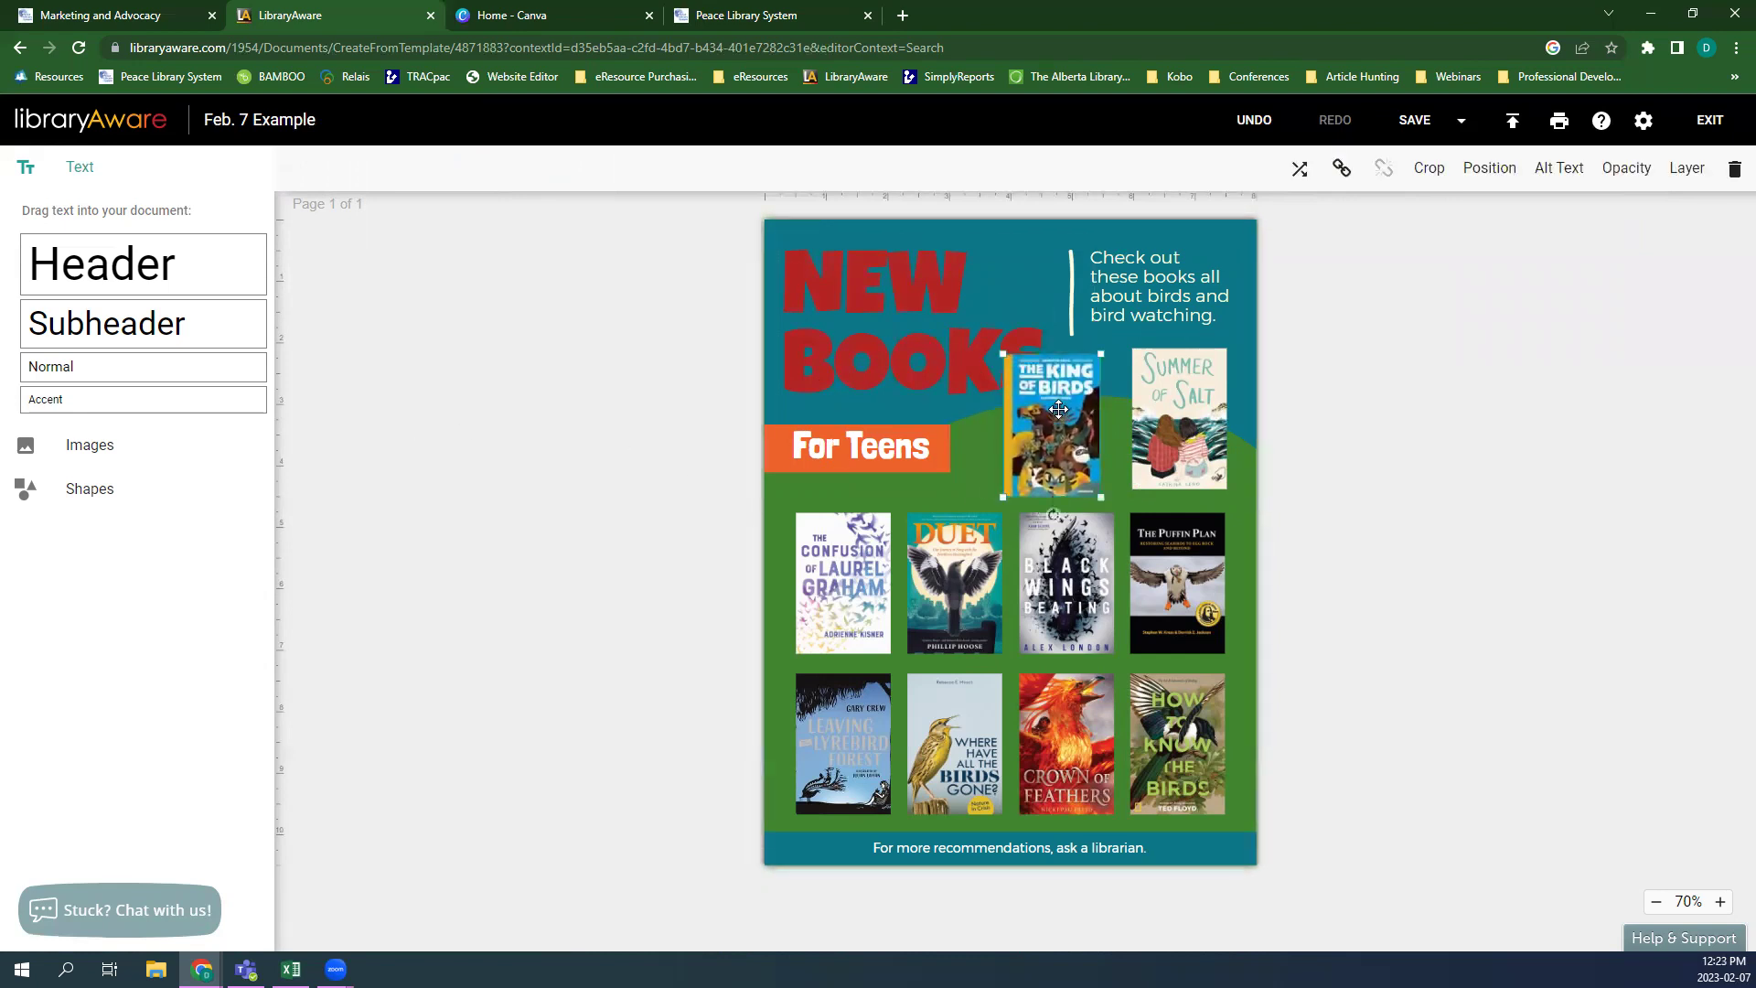
key(Delete)
click(1123, 311)
key(Delete)
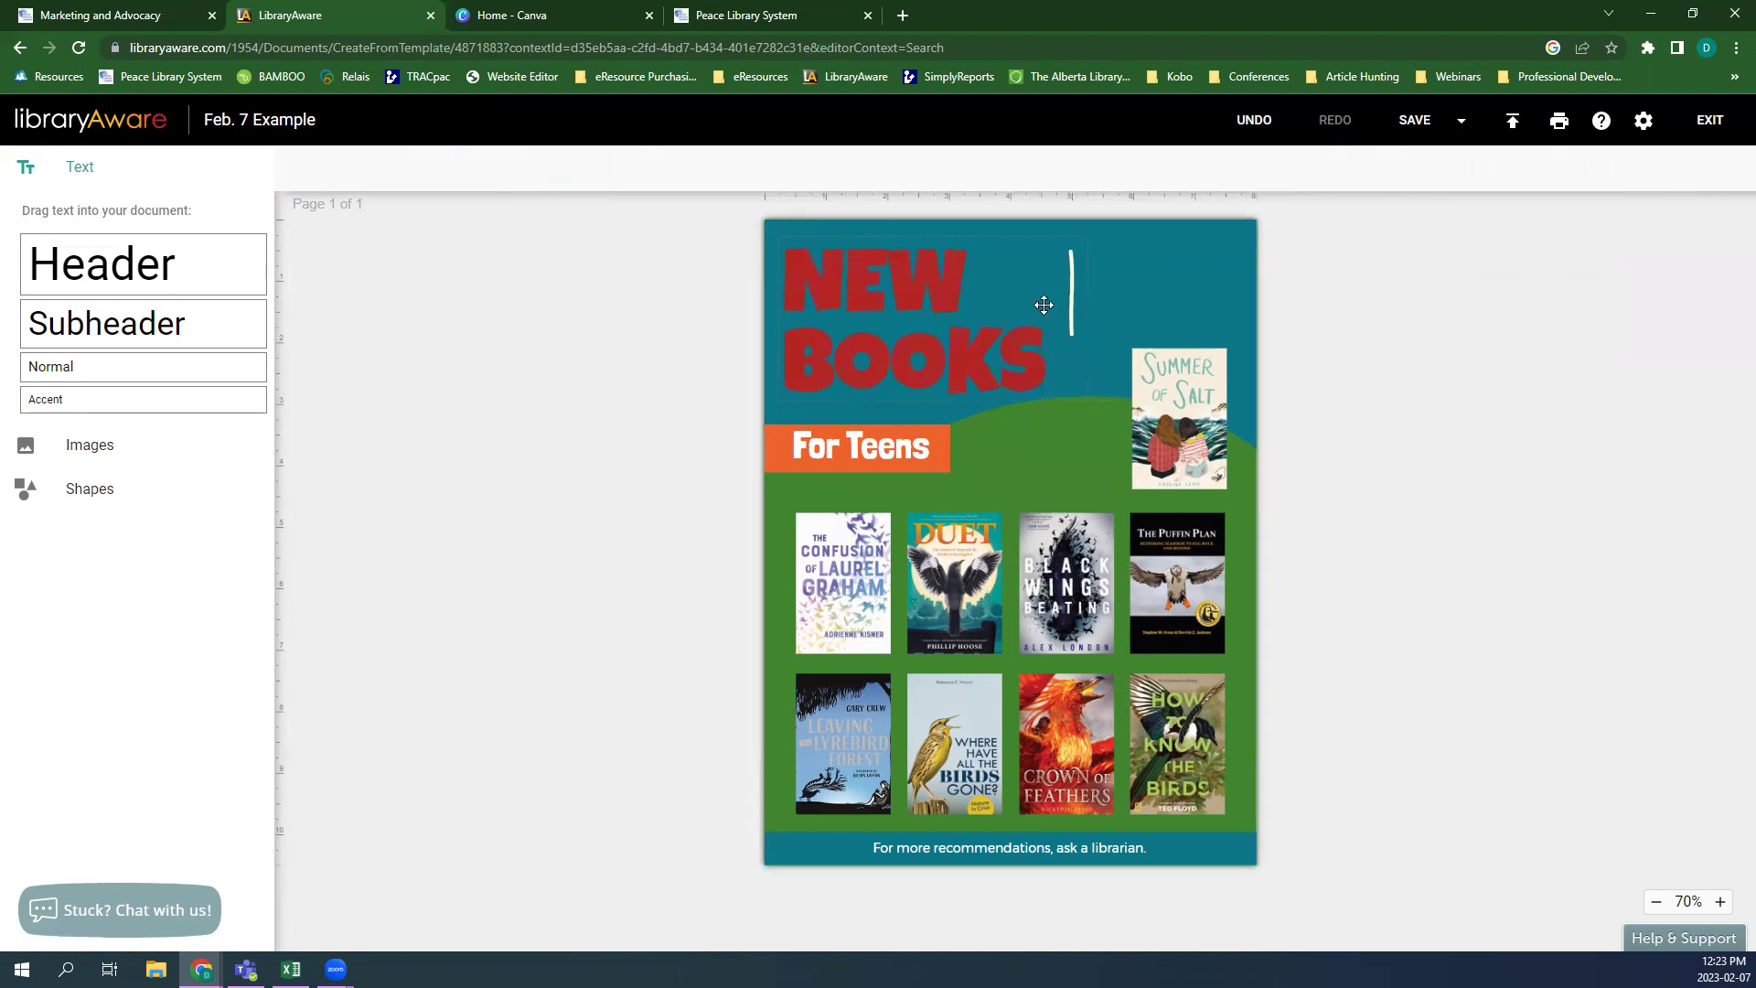
- Delete the vertical line, the For Teens text with its orange banner, and the footer's librarian recommendation text
click(895, 441)
key(Delete)
click(894, 439)
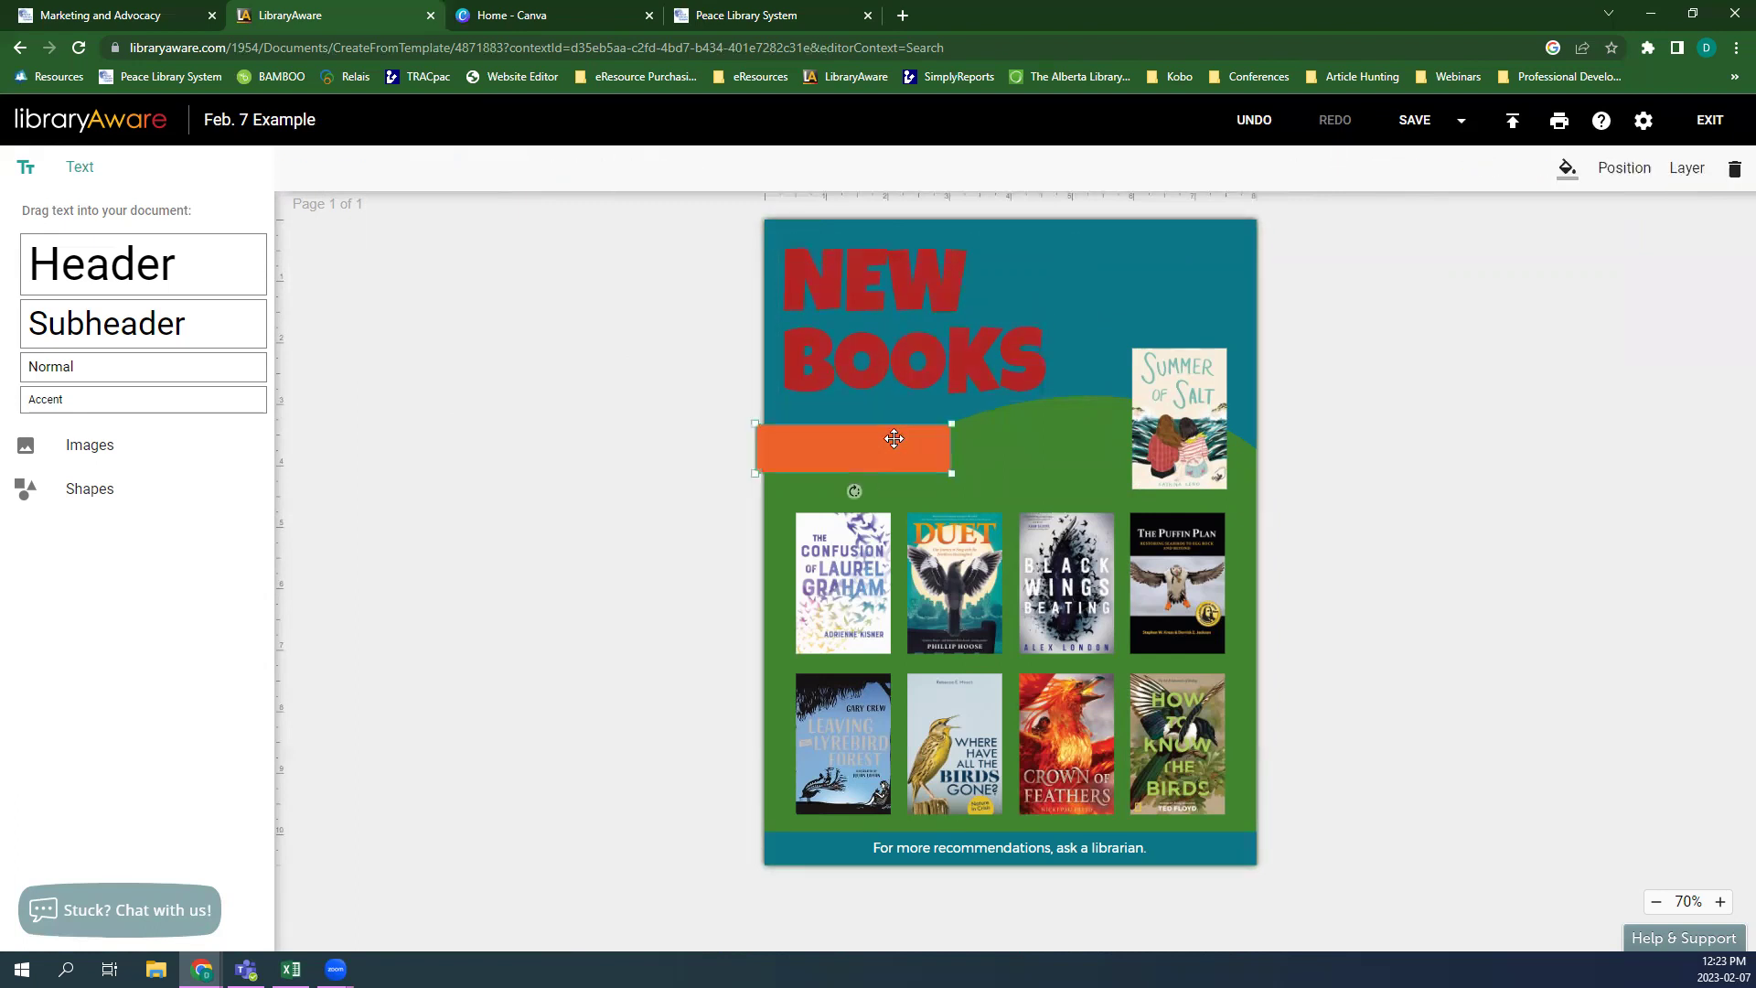
key(Delete)
click(1097, 848)
key(Delete)
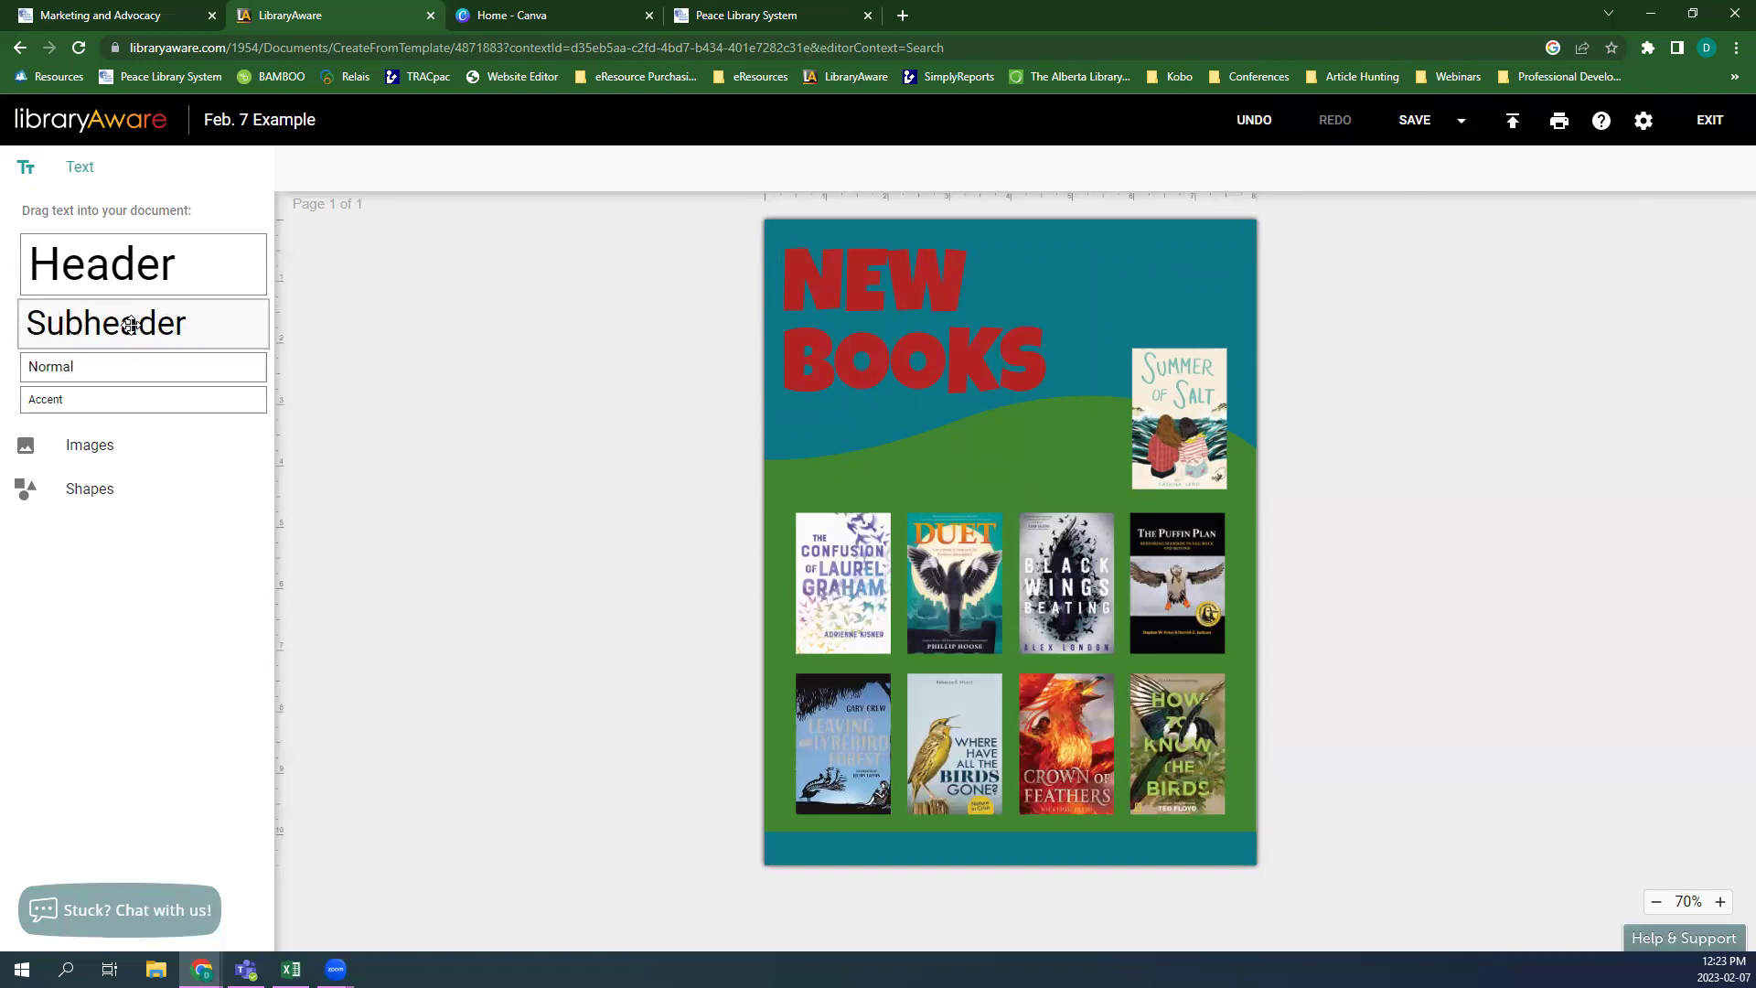
- Add a subheader to the poster and replace its placeholder text with NEW NEW NEW
drag(131, 325, 1006, 417)
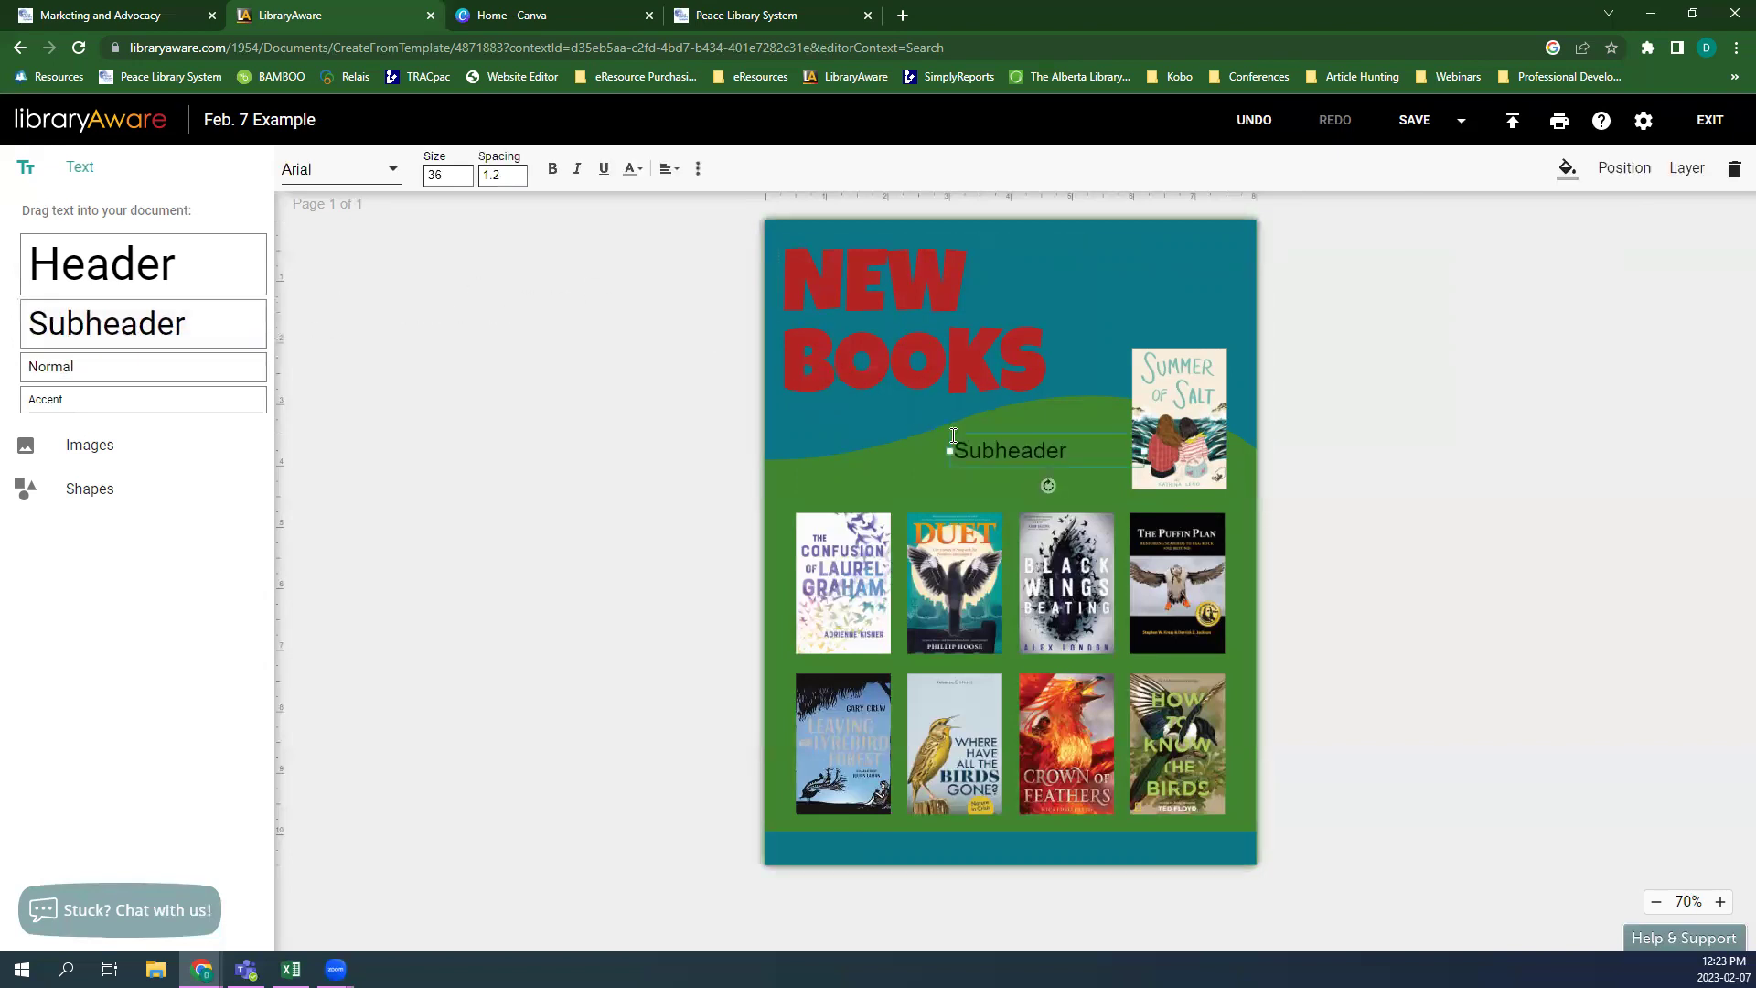
double_click(1058, 455)
text(NEW NEW NEW)
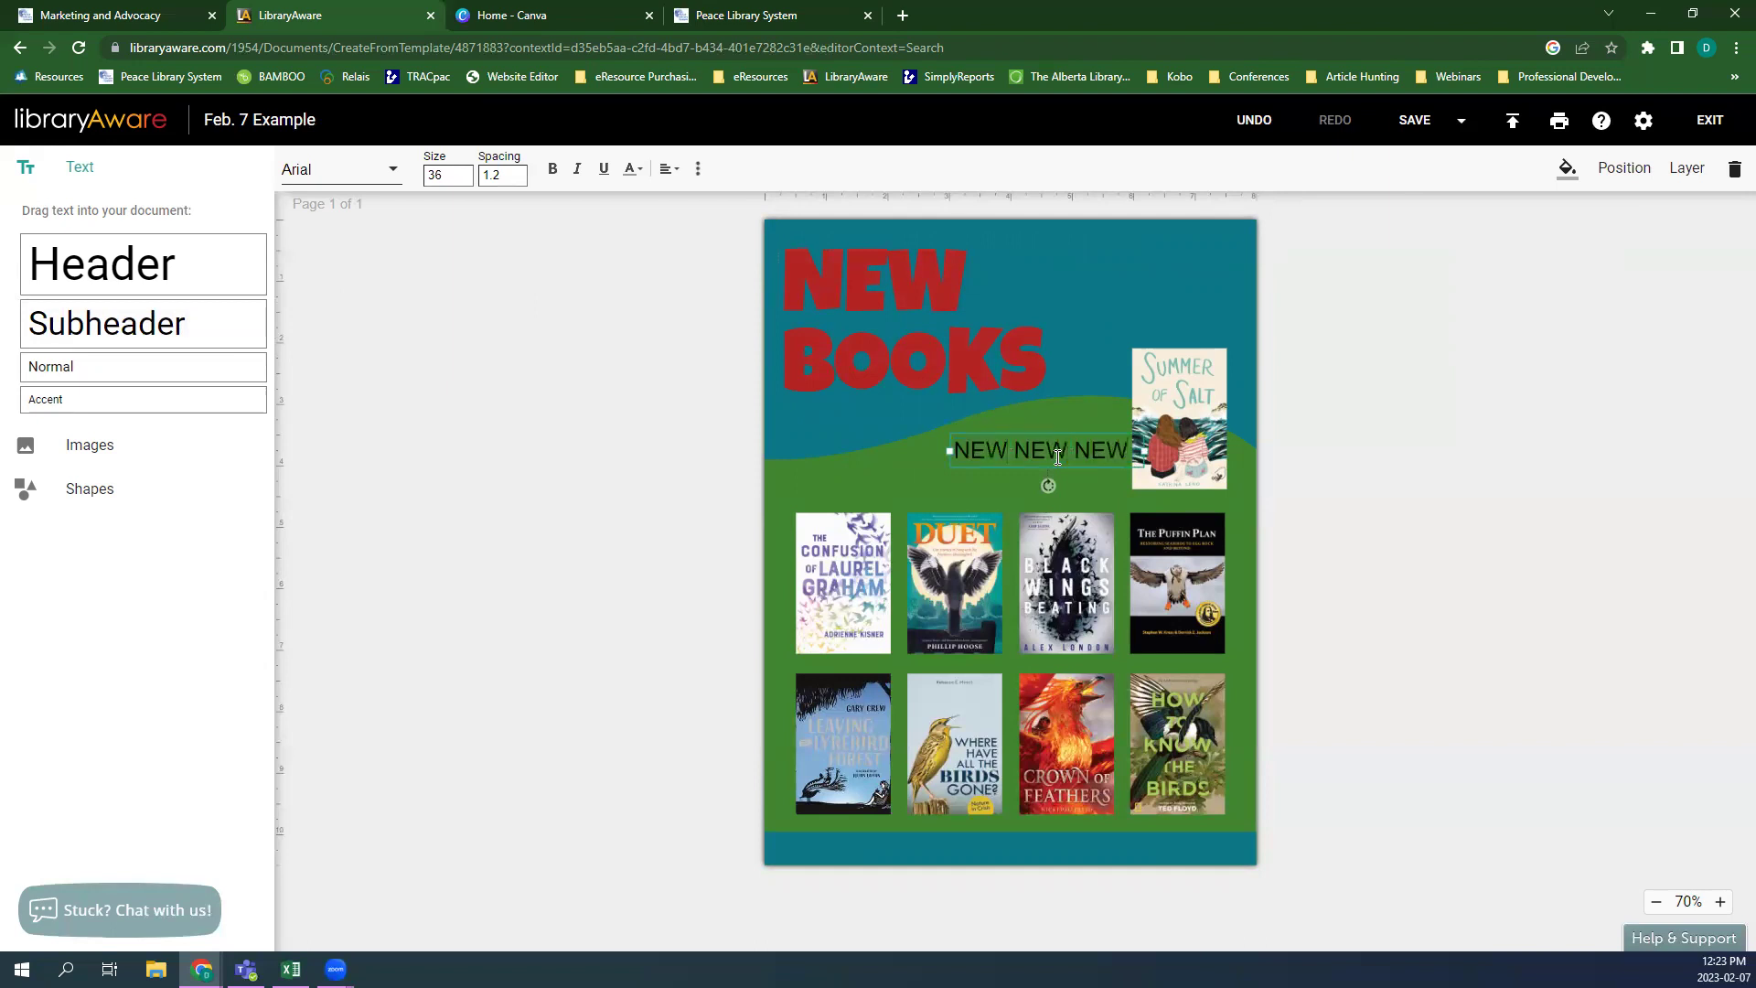
- Shift the NEW BOOKS title down and move the NEW NEW NEW subheader into the poster's upper-right corner
click(477, 383)
drag(911, 338, 919, 374)
drag(1075, 445, 1121, 259)
- Set the NEW NEW NEW subheader's font to Arial Black and its size to 52
double_click(1125, 263)
click(1125, 263)
click(389, 169)
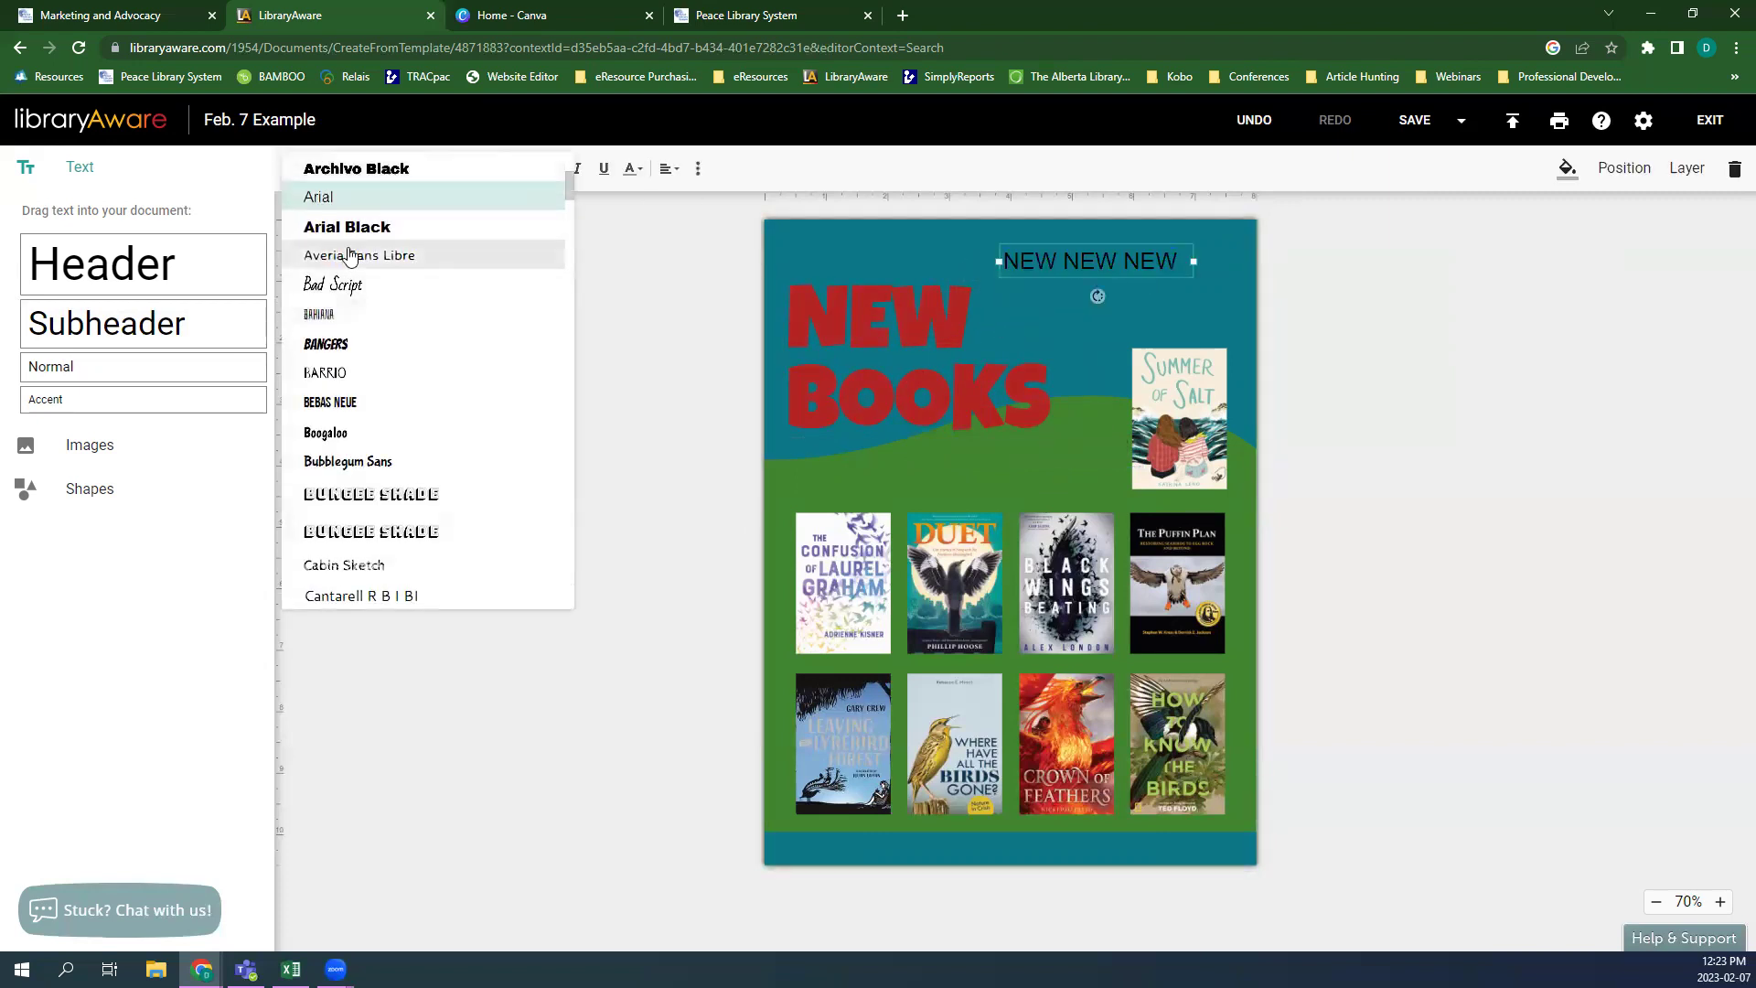
click(381, 225)
click(465, 174)
click(463, 171)
click(464, 171)
click(463, 171)
click(464, 171)
click(464, 171)
click(464, 171)
click(463, 171)
click(463, 171)
click(463, 171)
click(464, 171)
click(464, 171)
- Recolour the NEW NEW NEW subheader dark green
click(638, 168)
click(750, 229)
click(1085, 271)
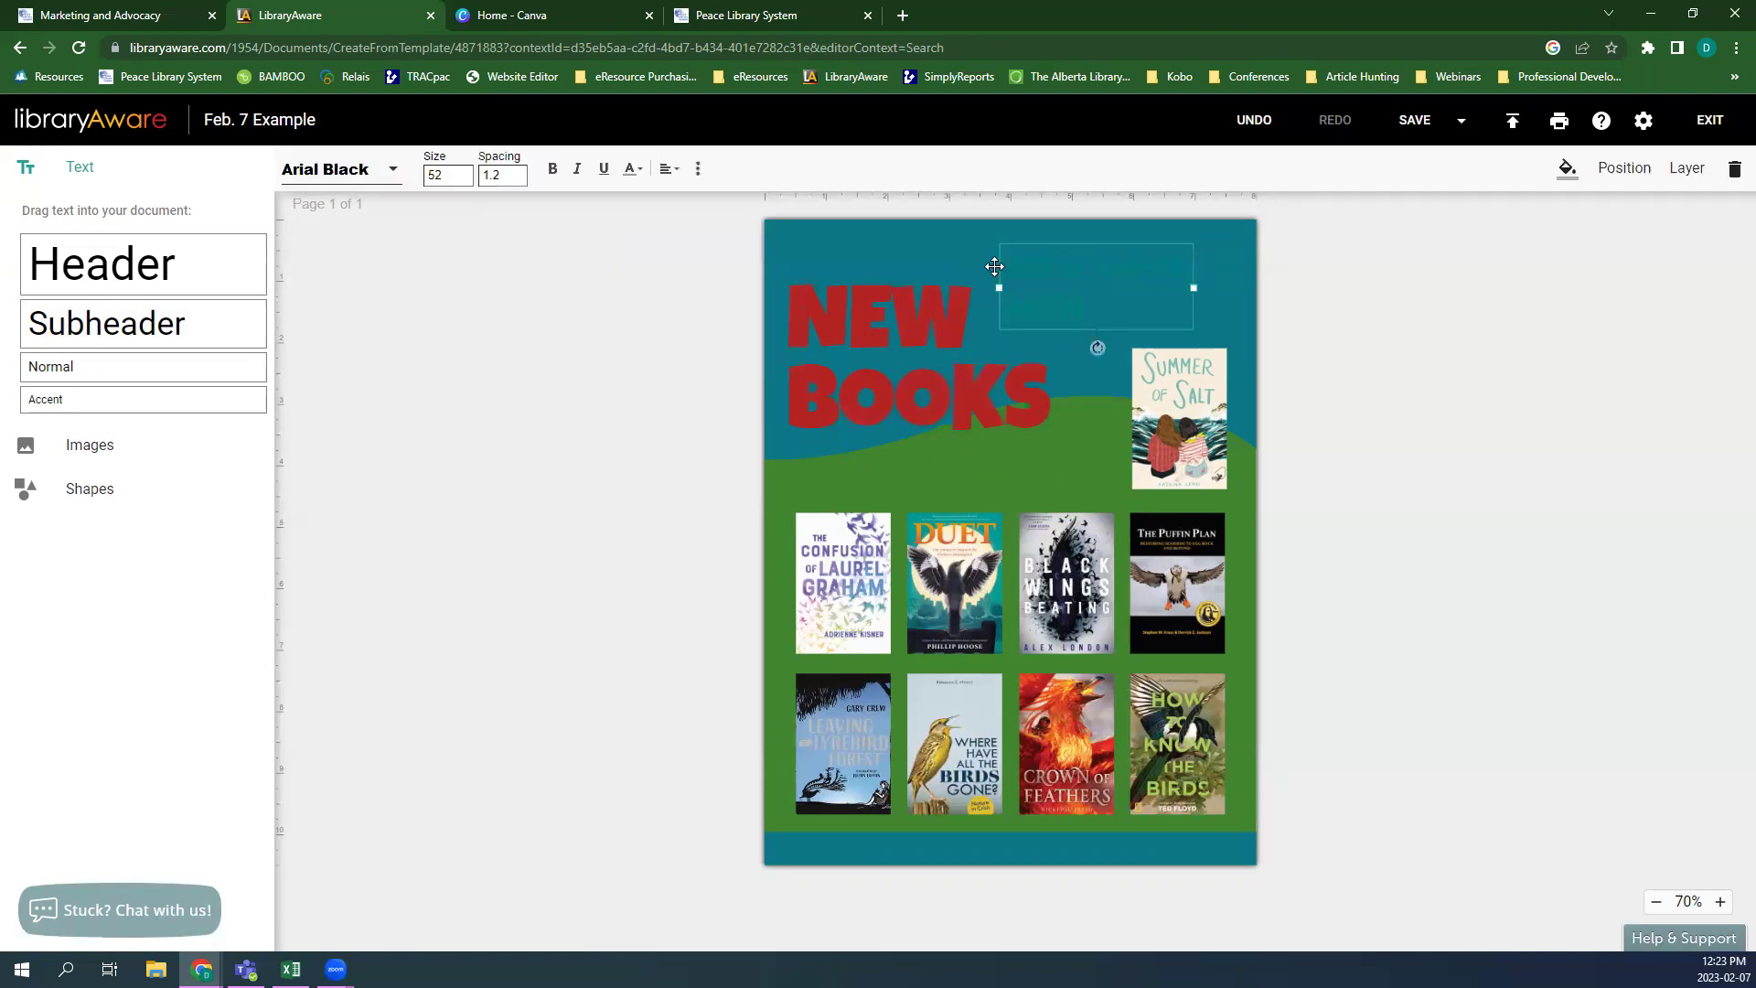
click(632, 168)
click(646, 290)
- Widen the NEW NEW NEW text box to fit one line, and nudge it and the NEW BOOKS title up and left
click(1180, 275)
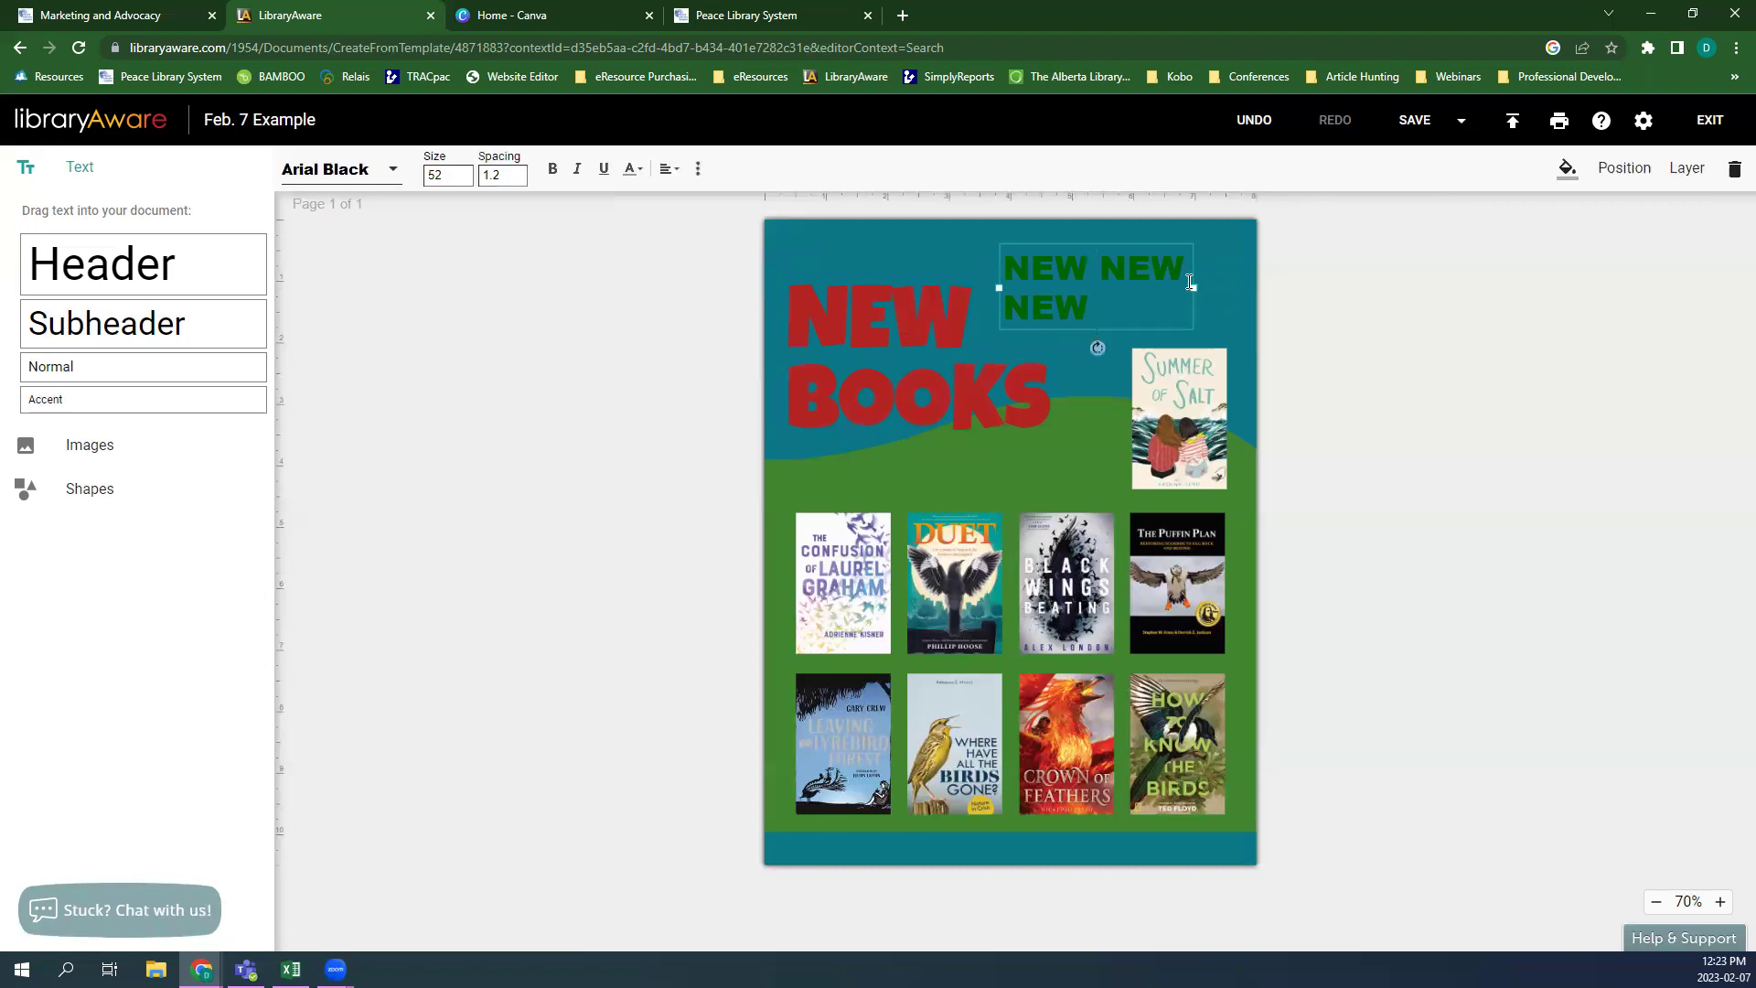
drag(1252, 286, 1303, 286)
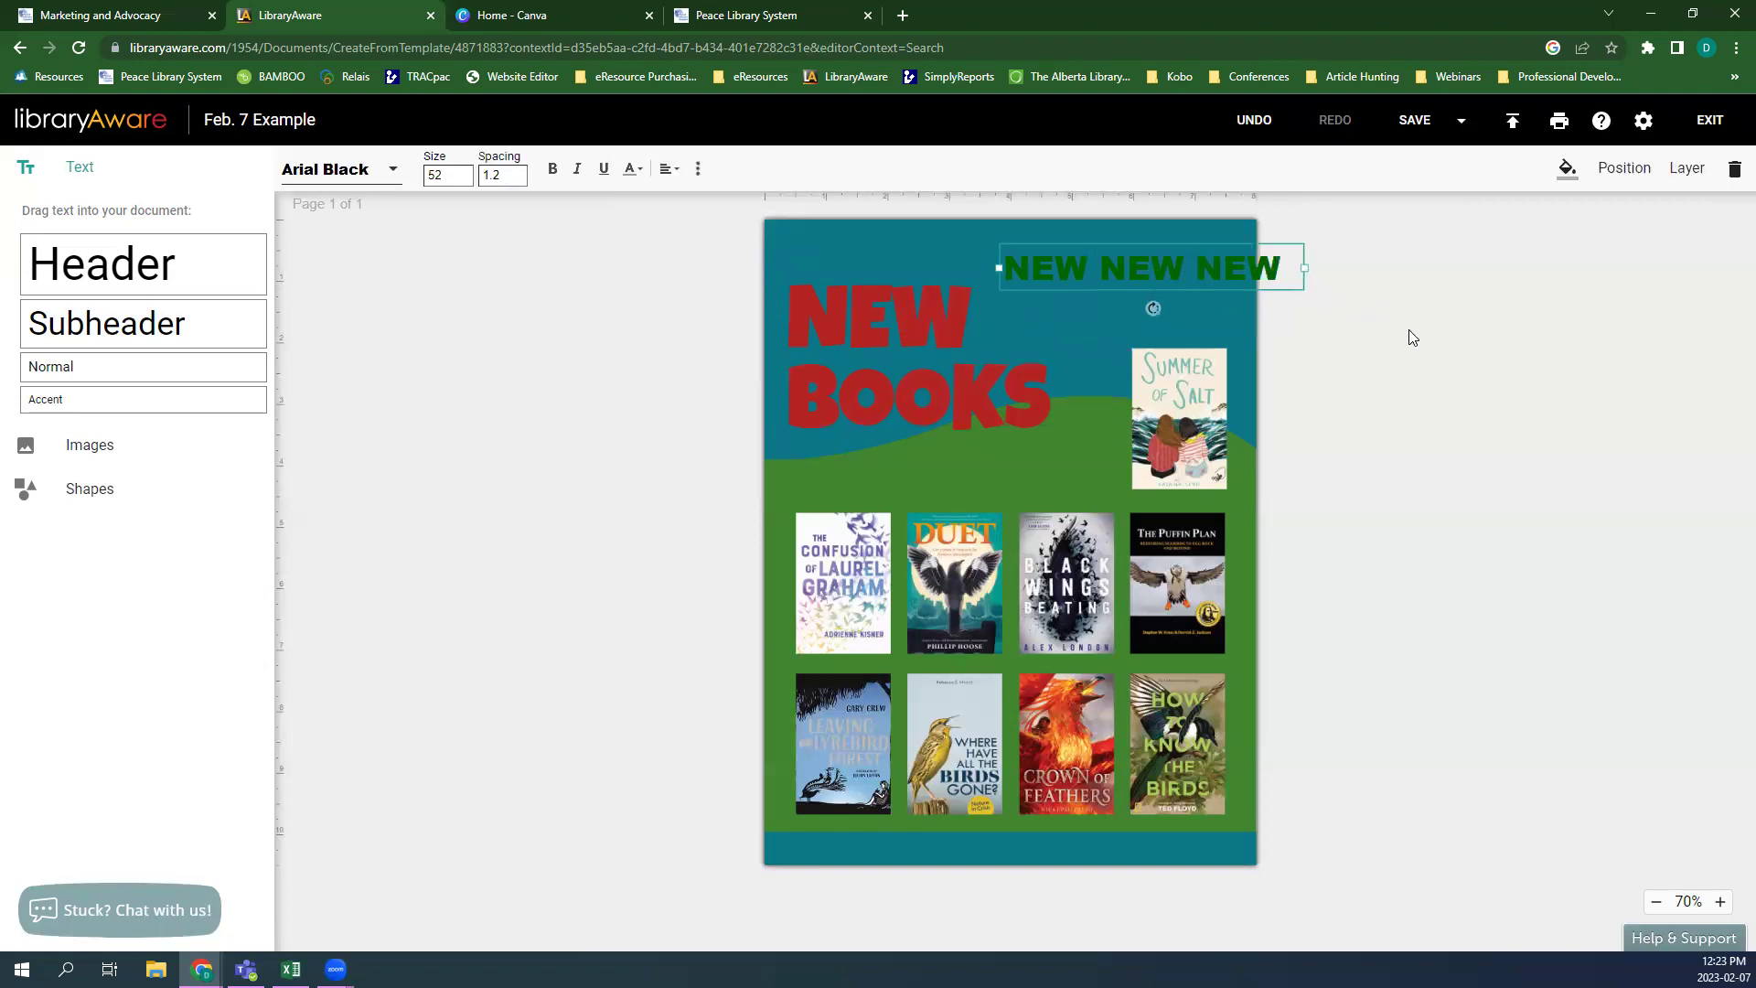
drag(1139, 258, 1093, 247)
drag(955, 318, 945, 309)
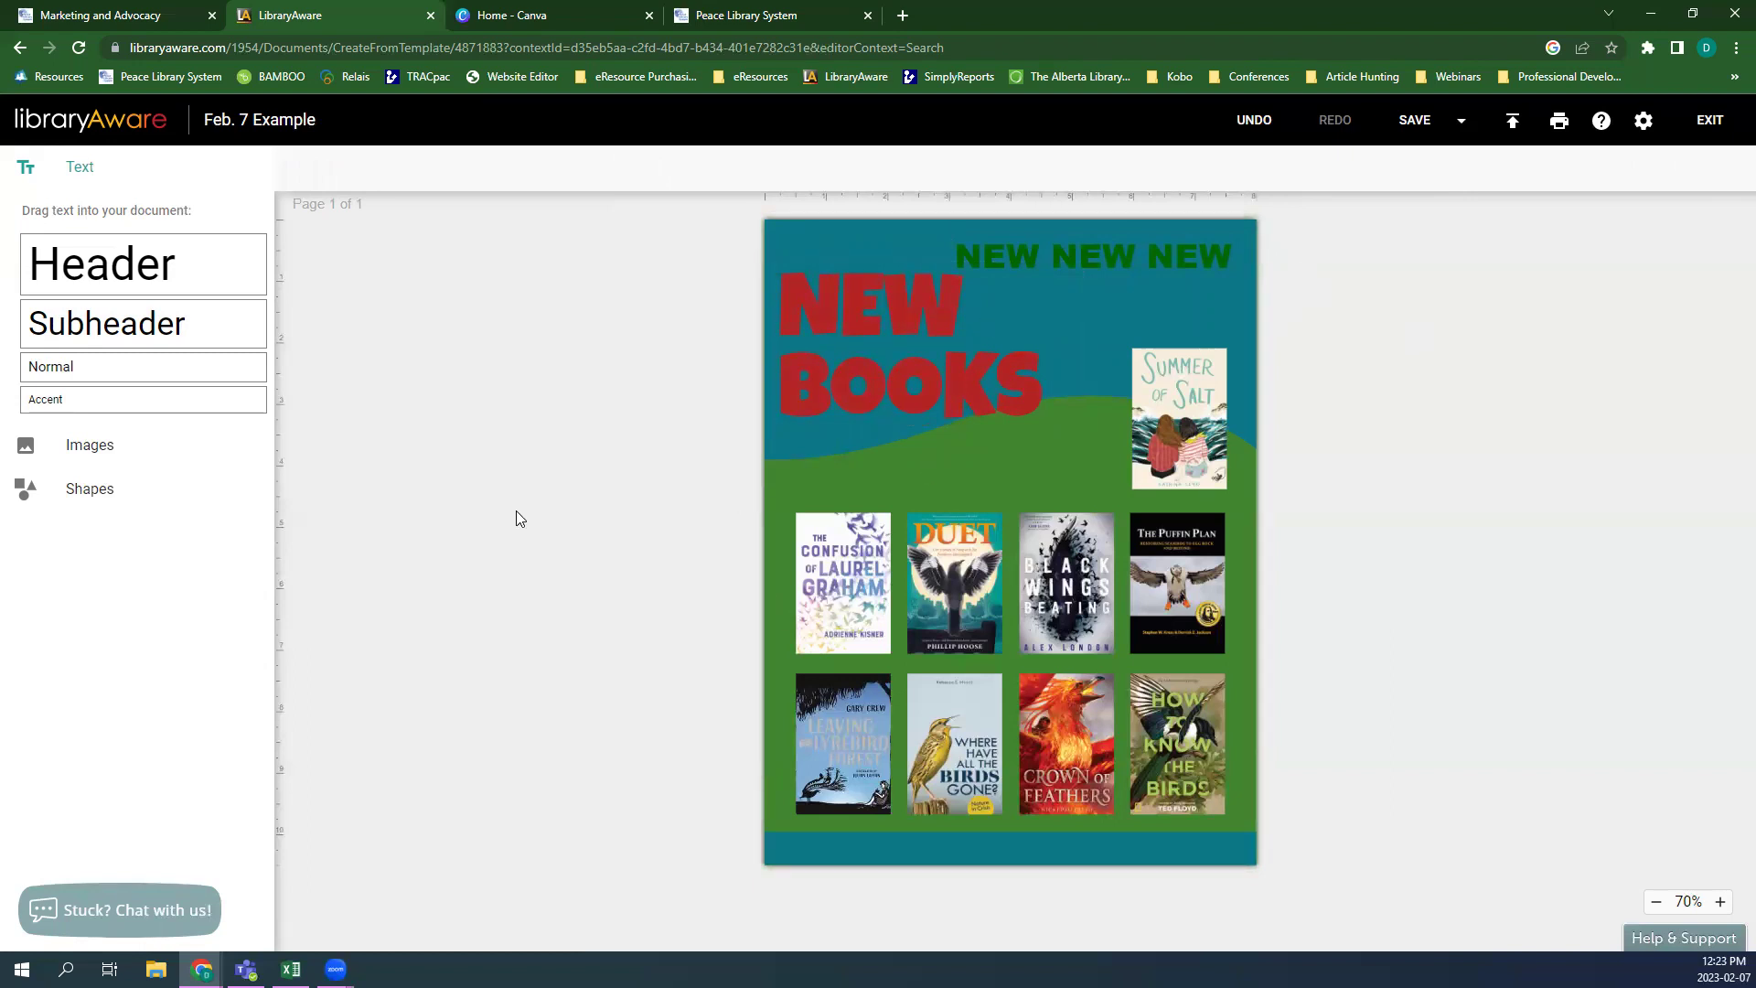
- Open the image sources available for adding pictures to the document
click(1187, 403)
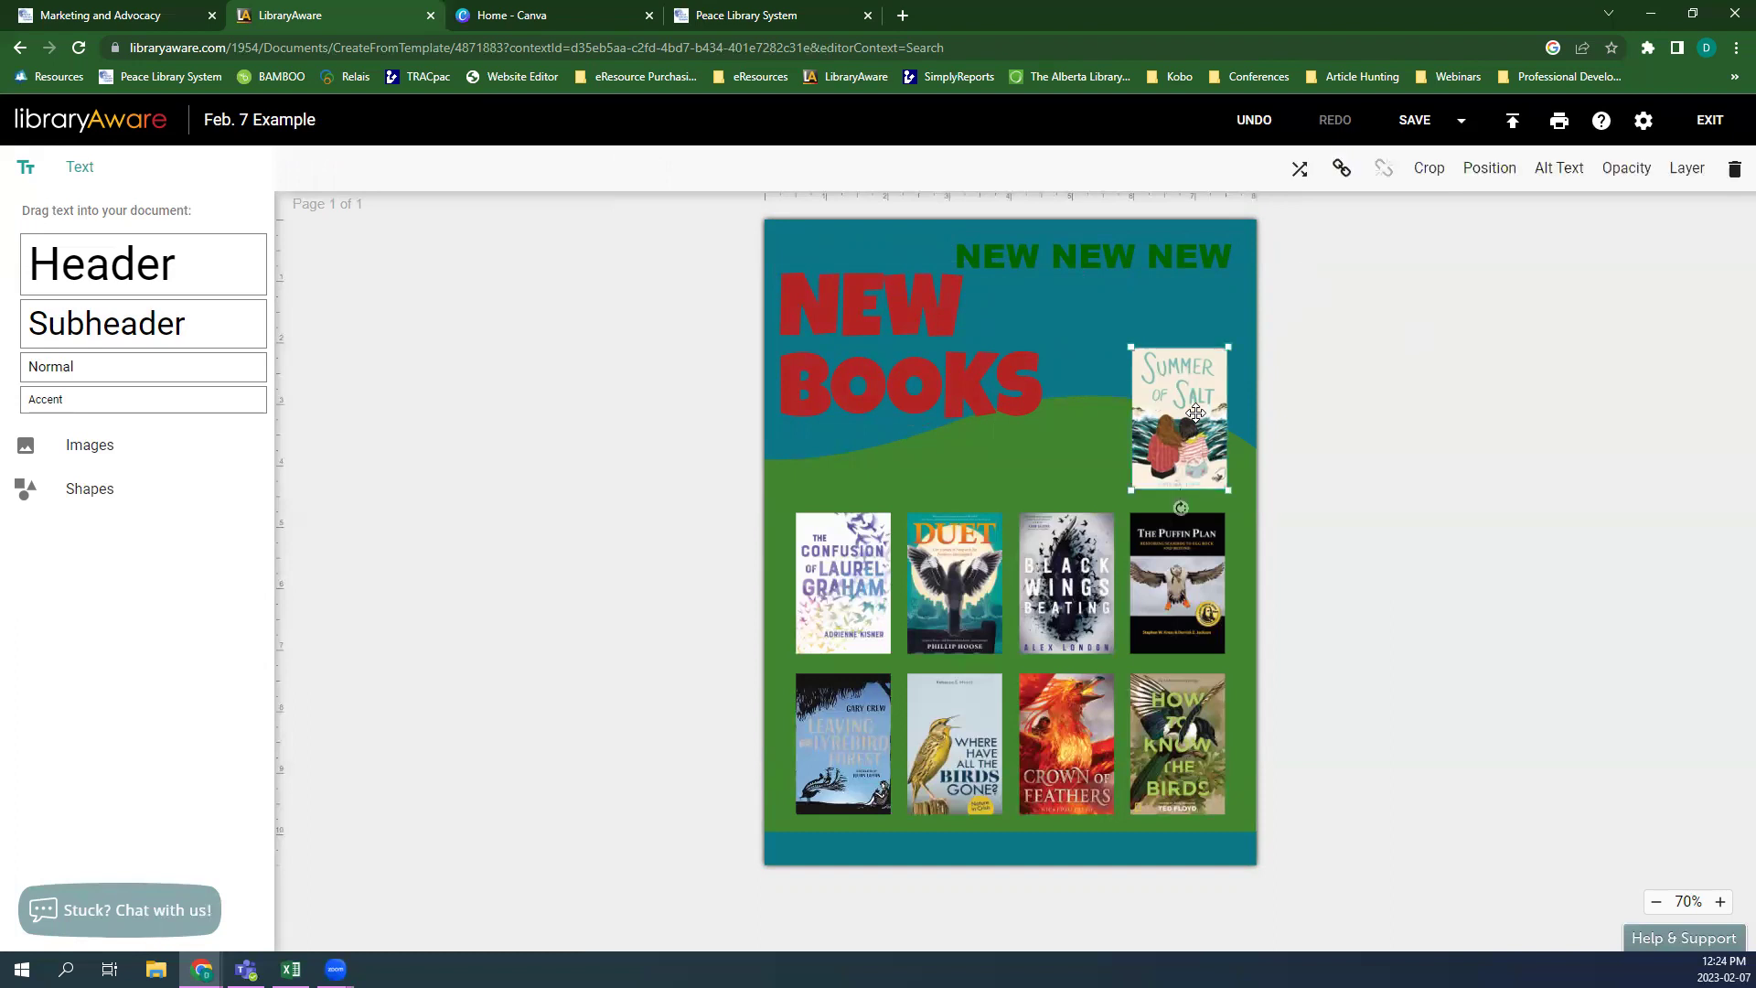
click(658, 462)
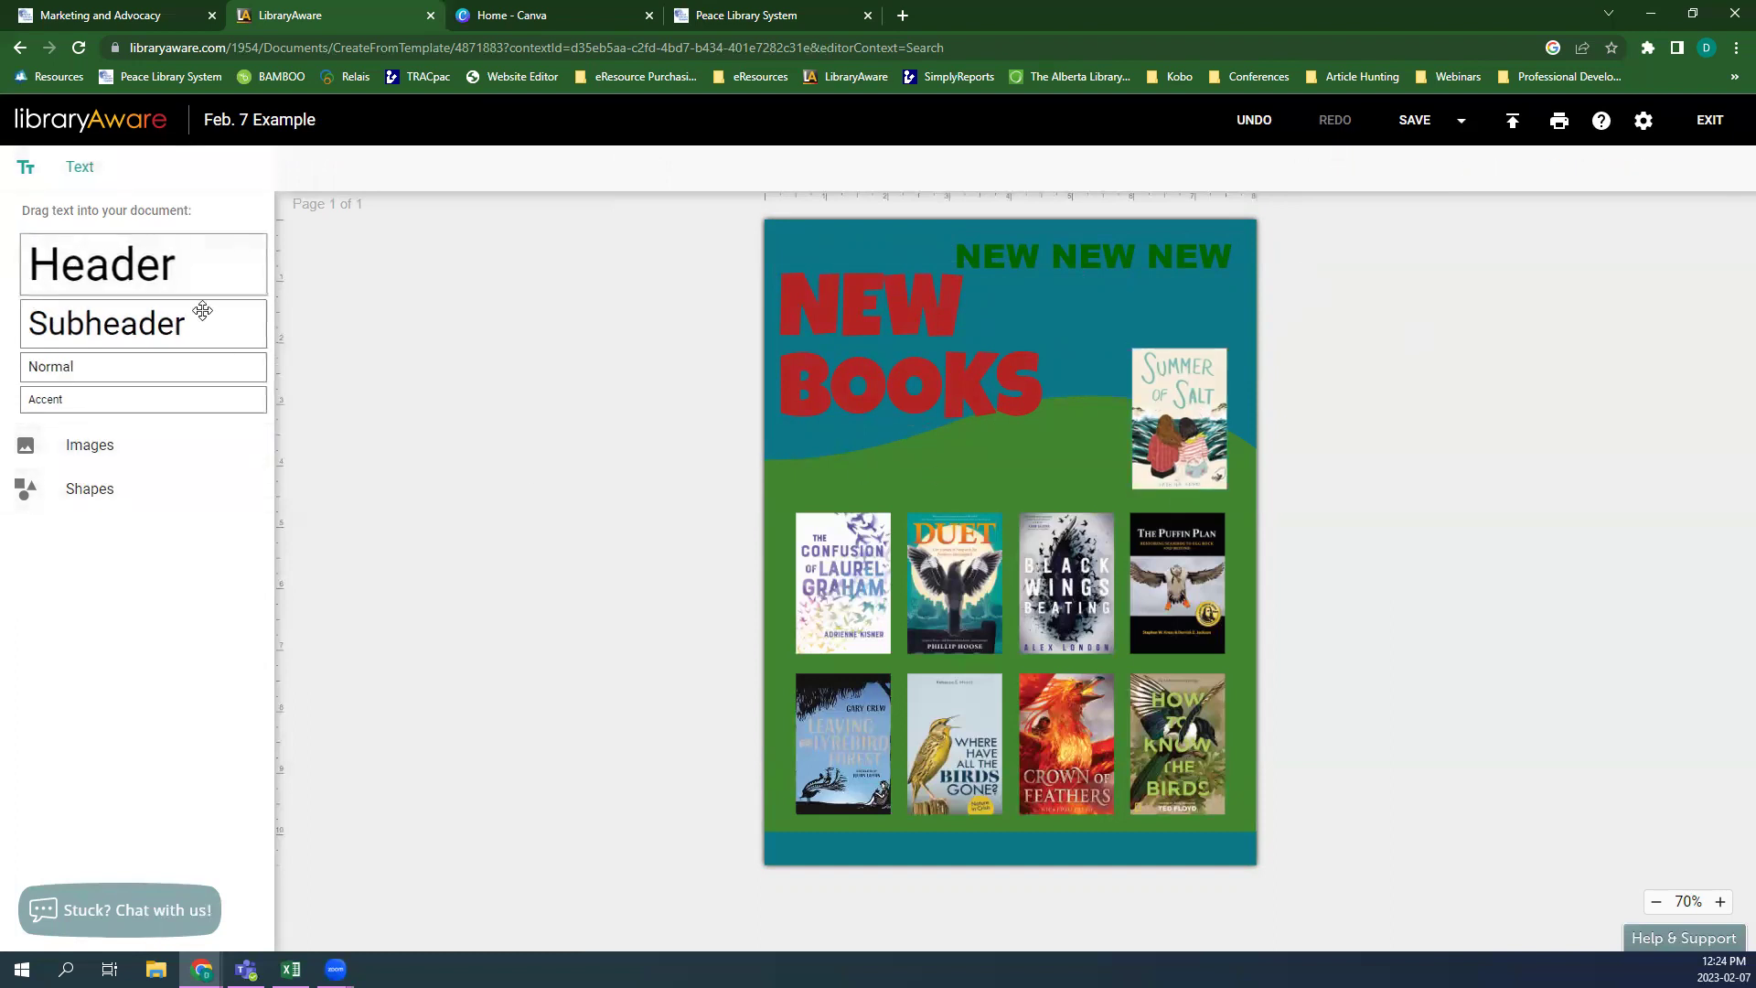
click(131, 447)
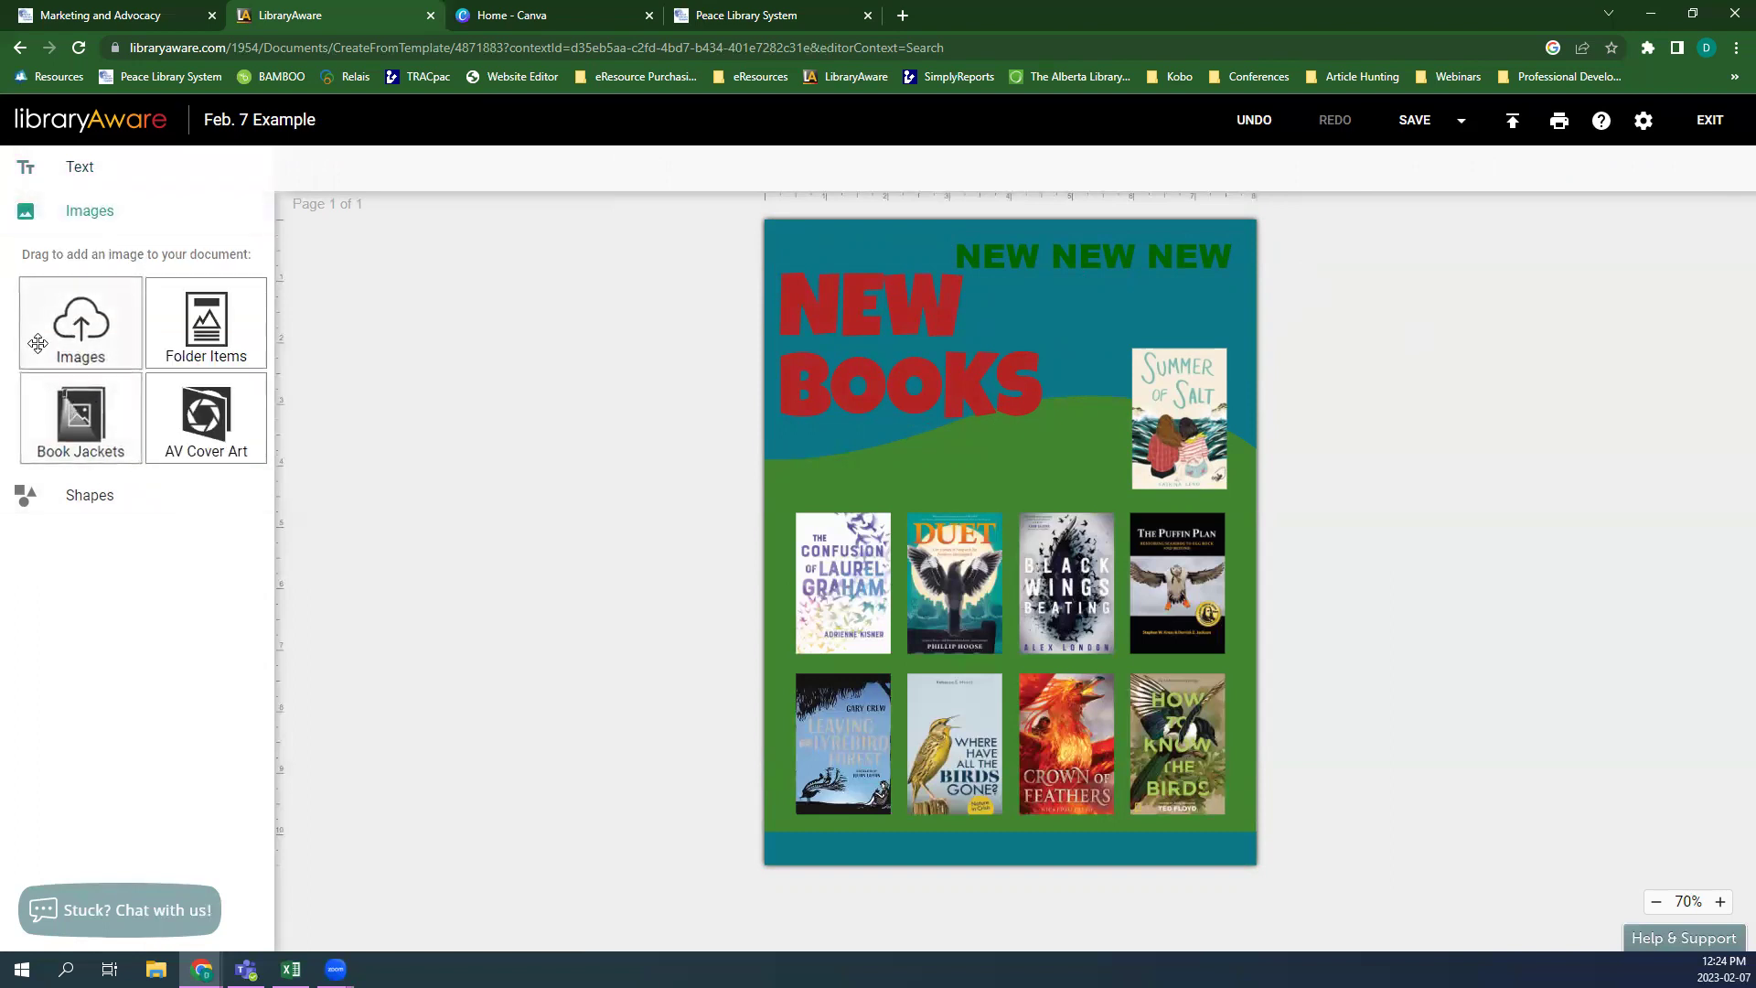
drag(45, 342, 165, 274)
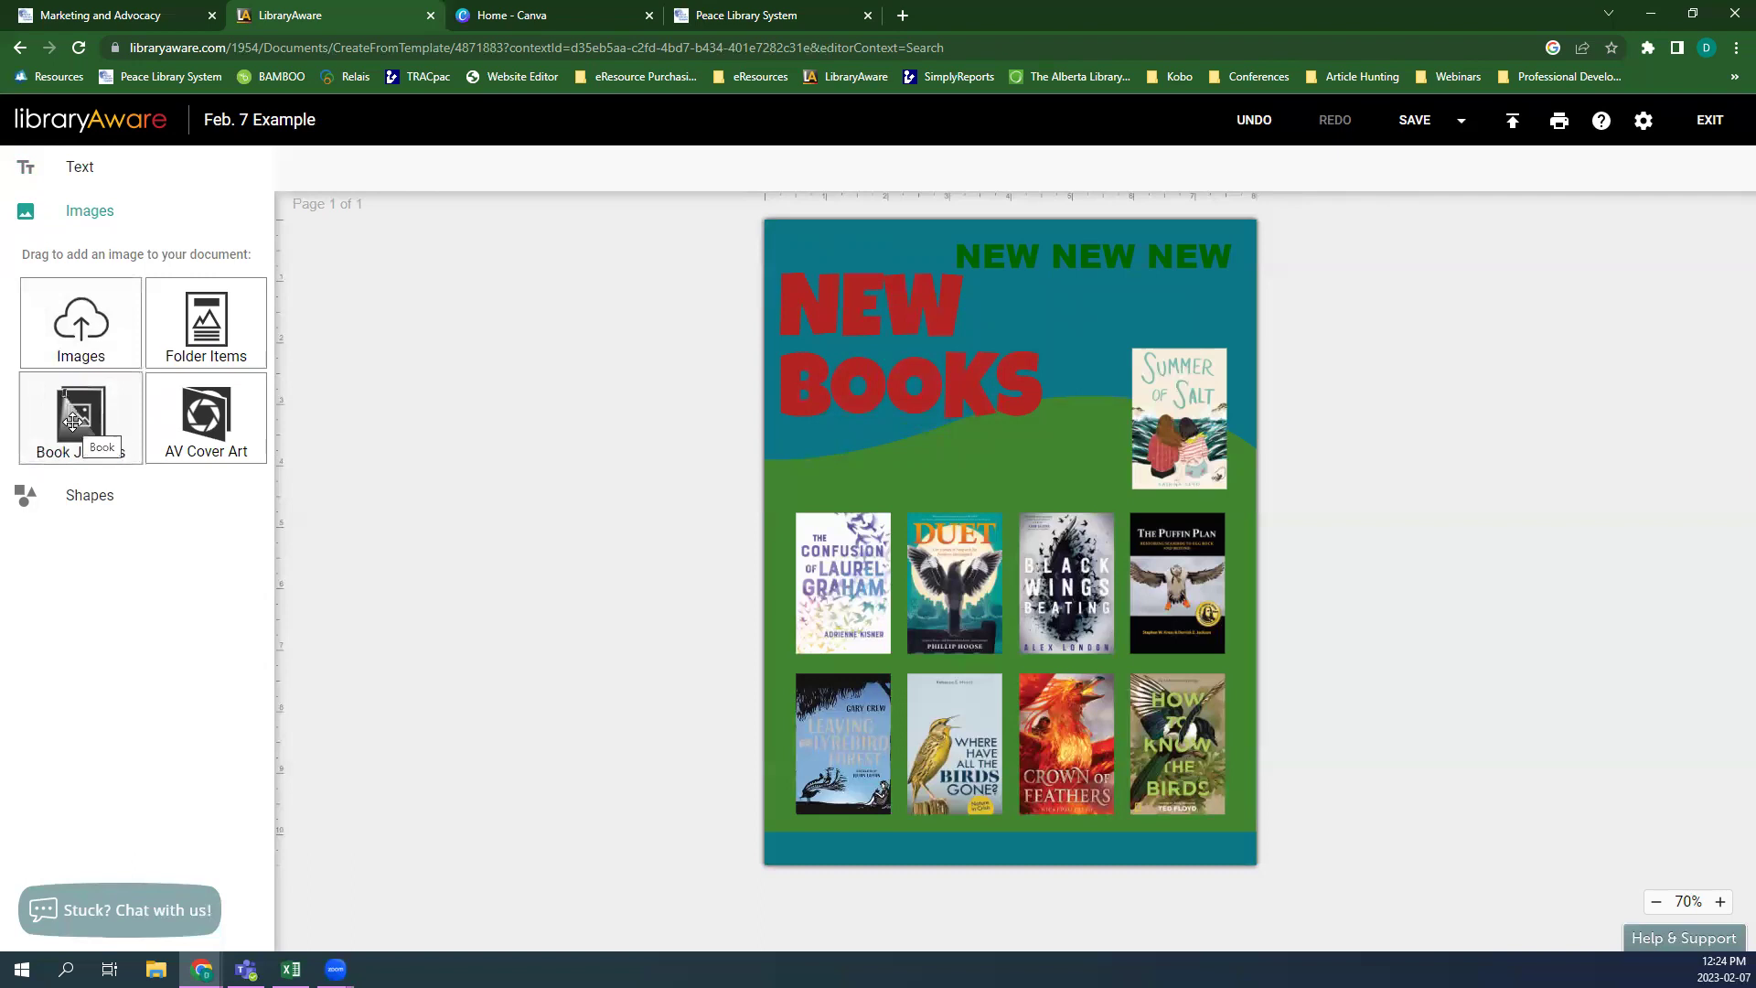
mouse_move(72, 421)
mouse_down()
mouse_move(893, 388)
mouse_move(118, 369)
mouse_move(65, 392)
mouse_up()
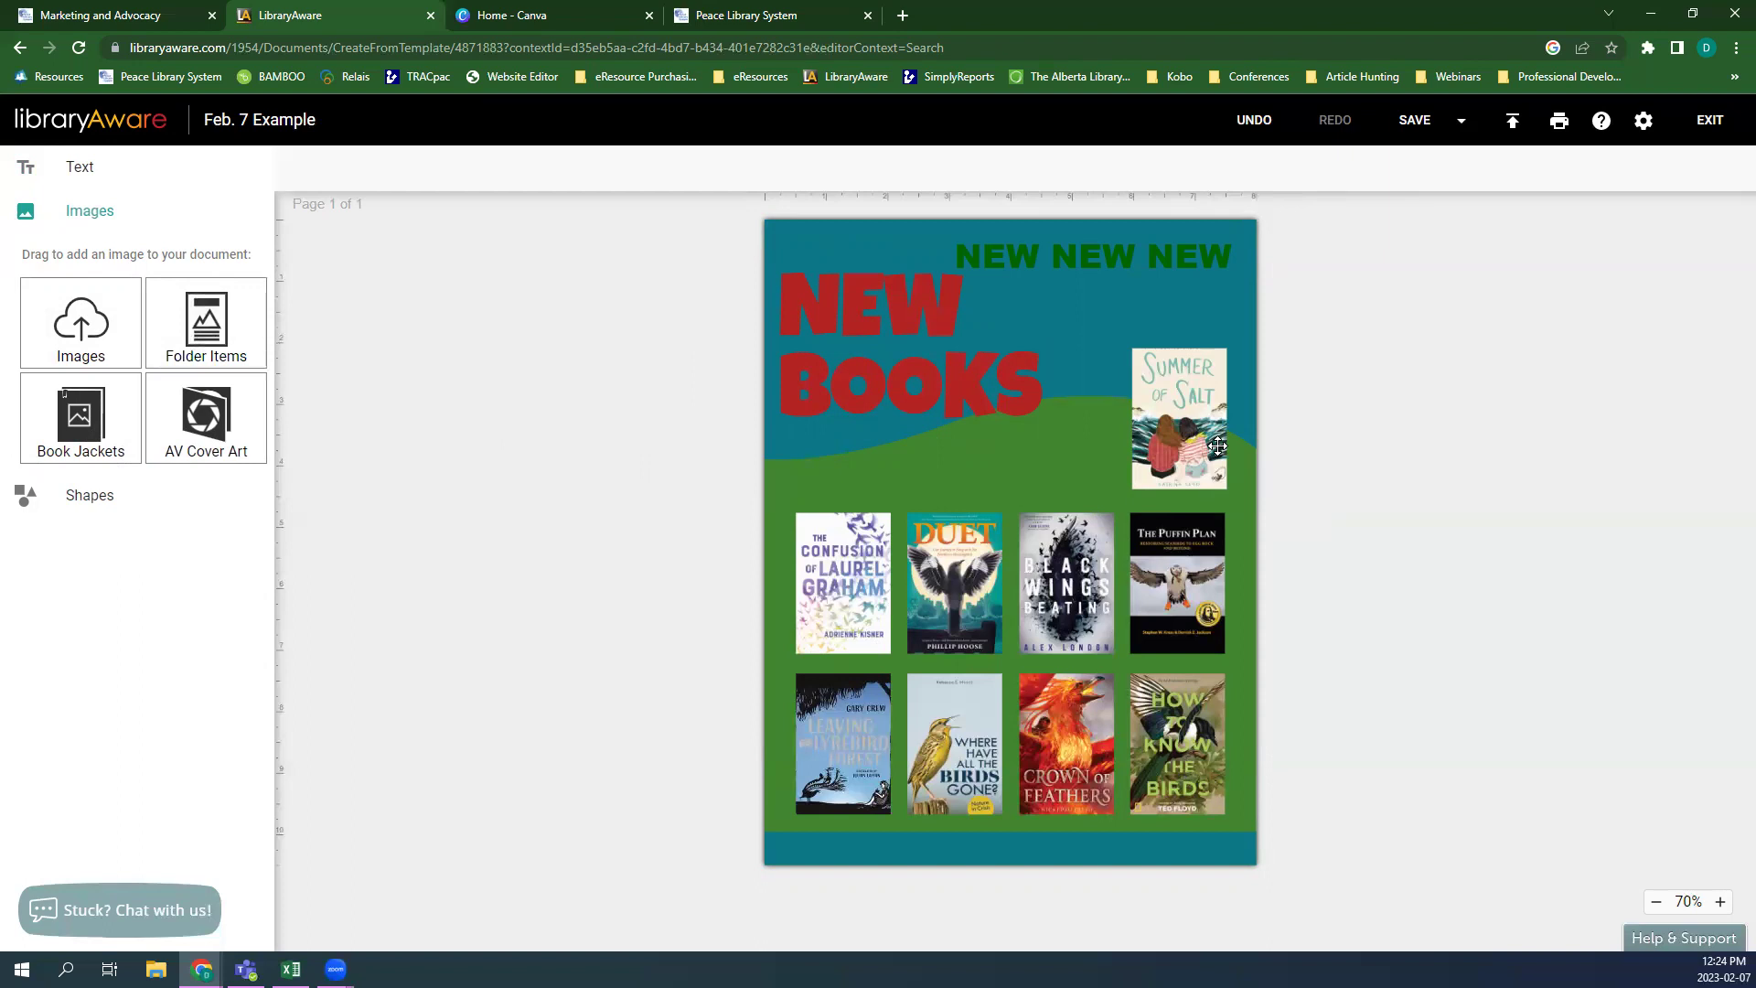
- Delete the Summer of Salt cover from the poster
drag(1217, 446, 1217, 444)
click(1157, 411)
key(Delete)
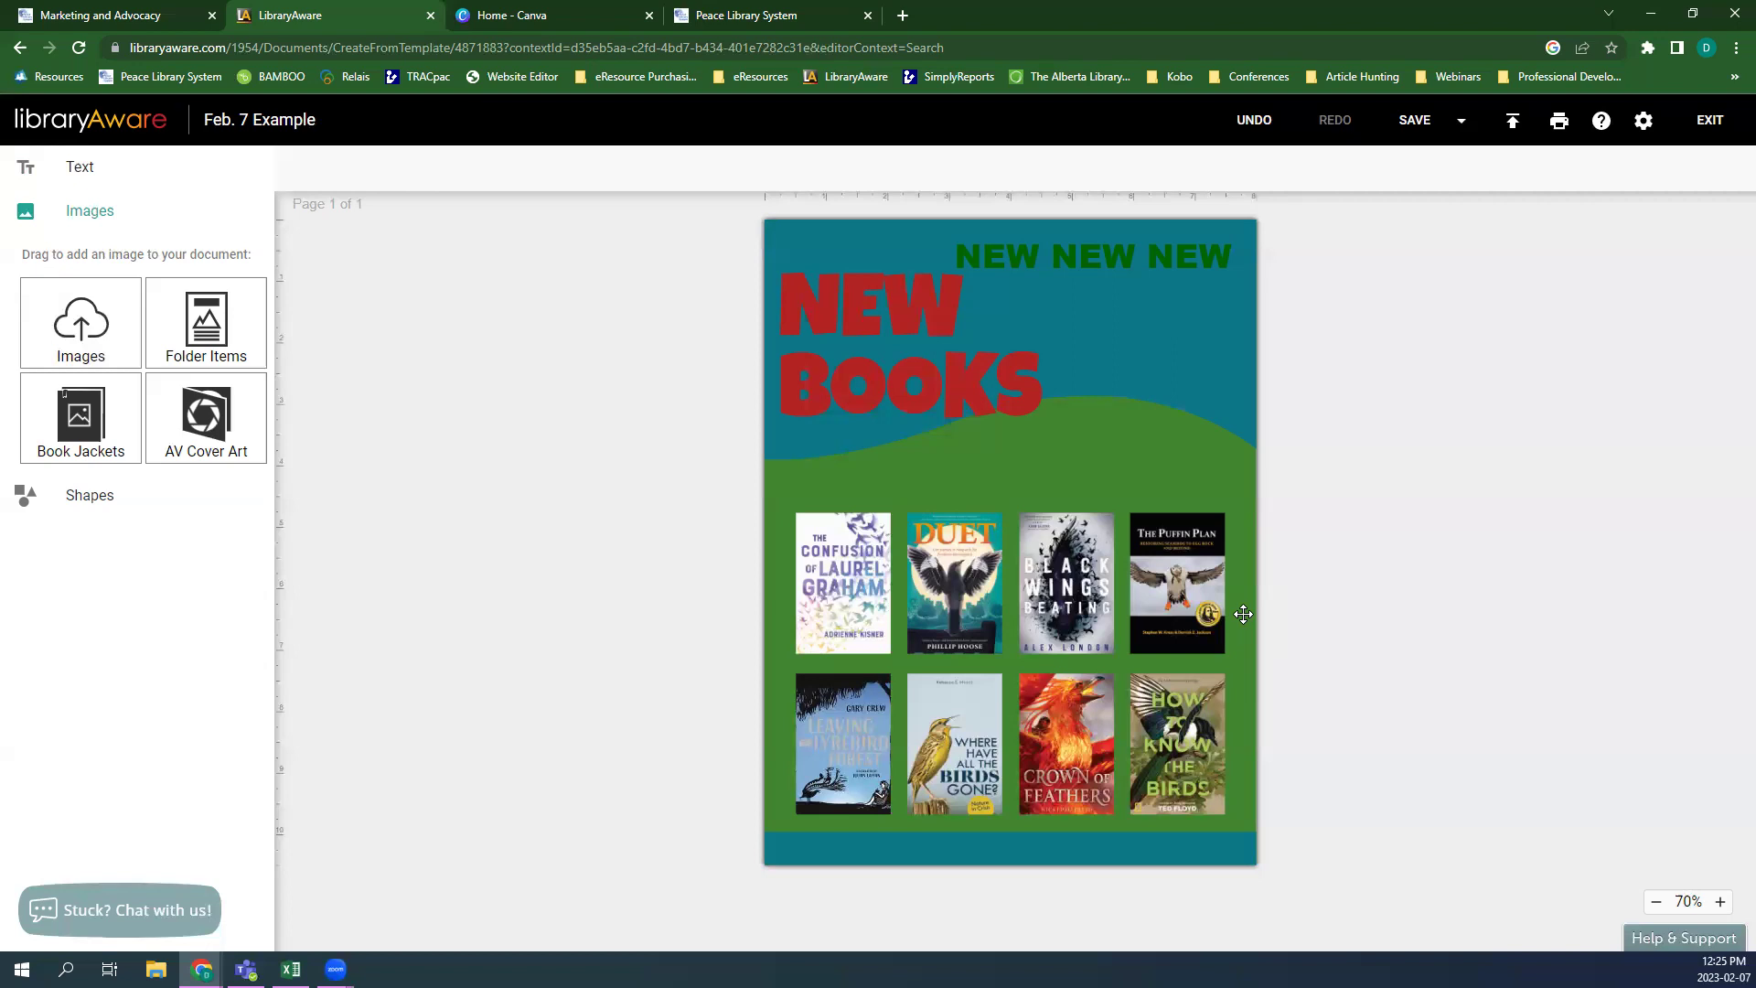
click(1080, 590)
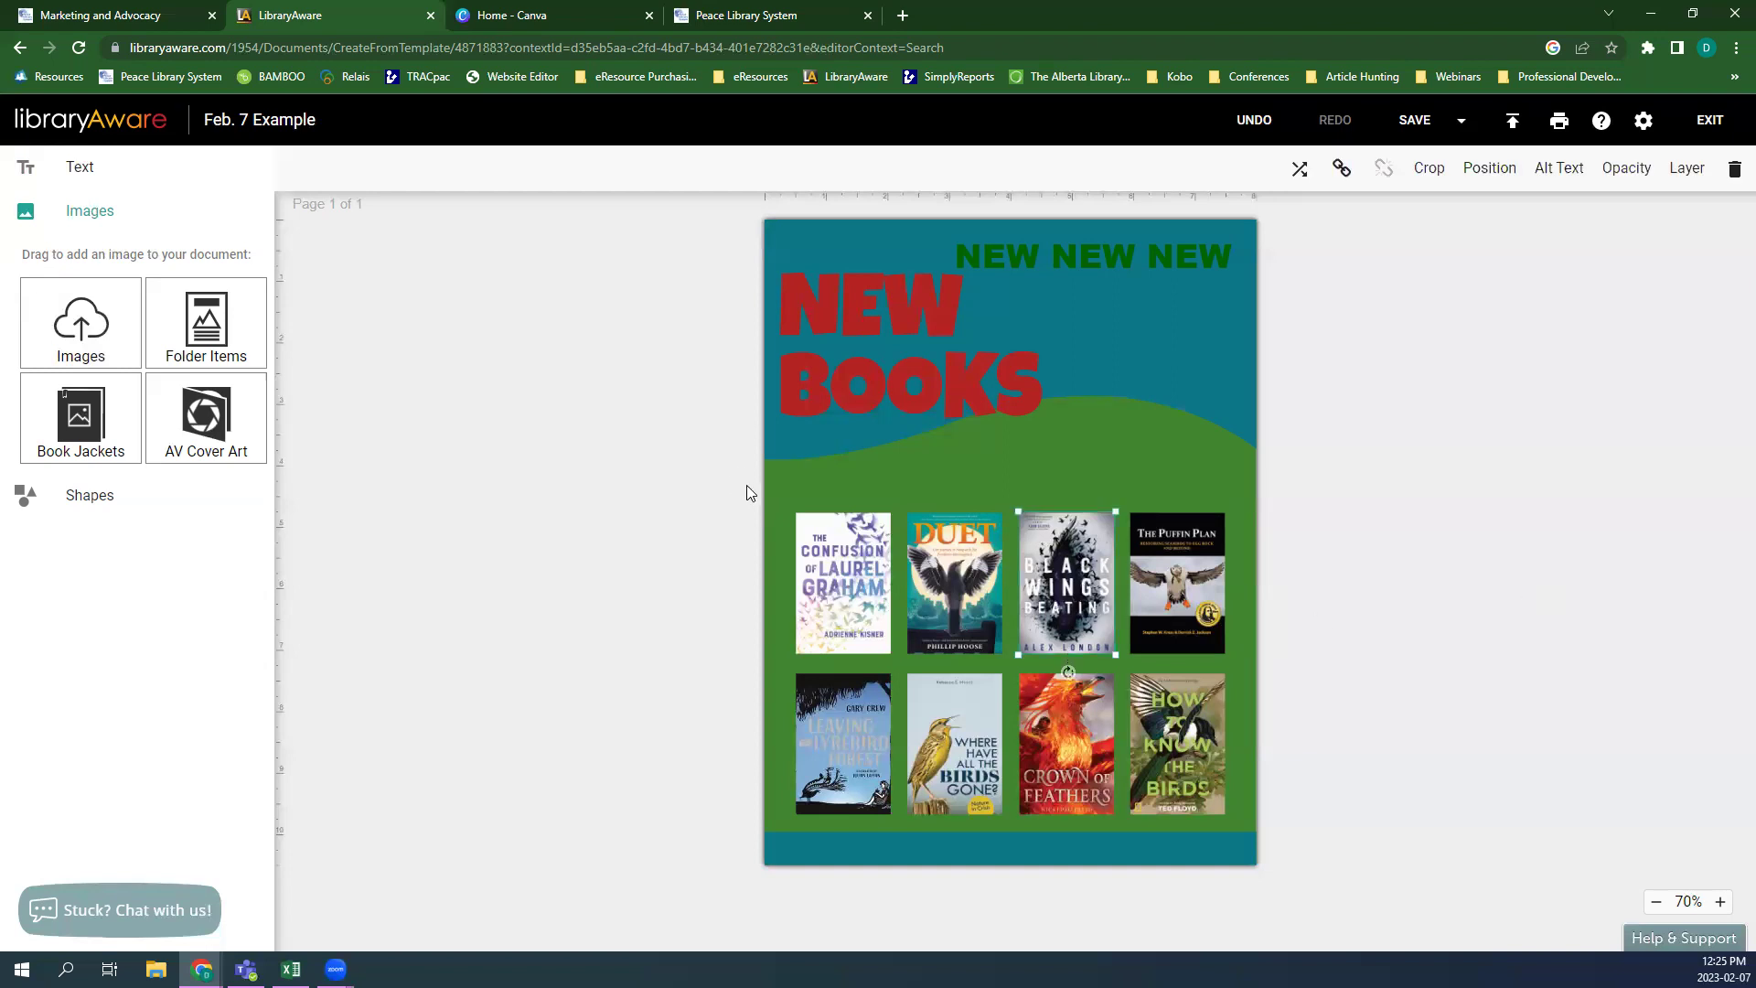
click(1615, 621)
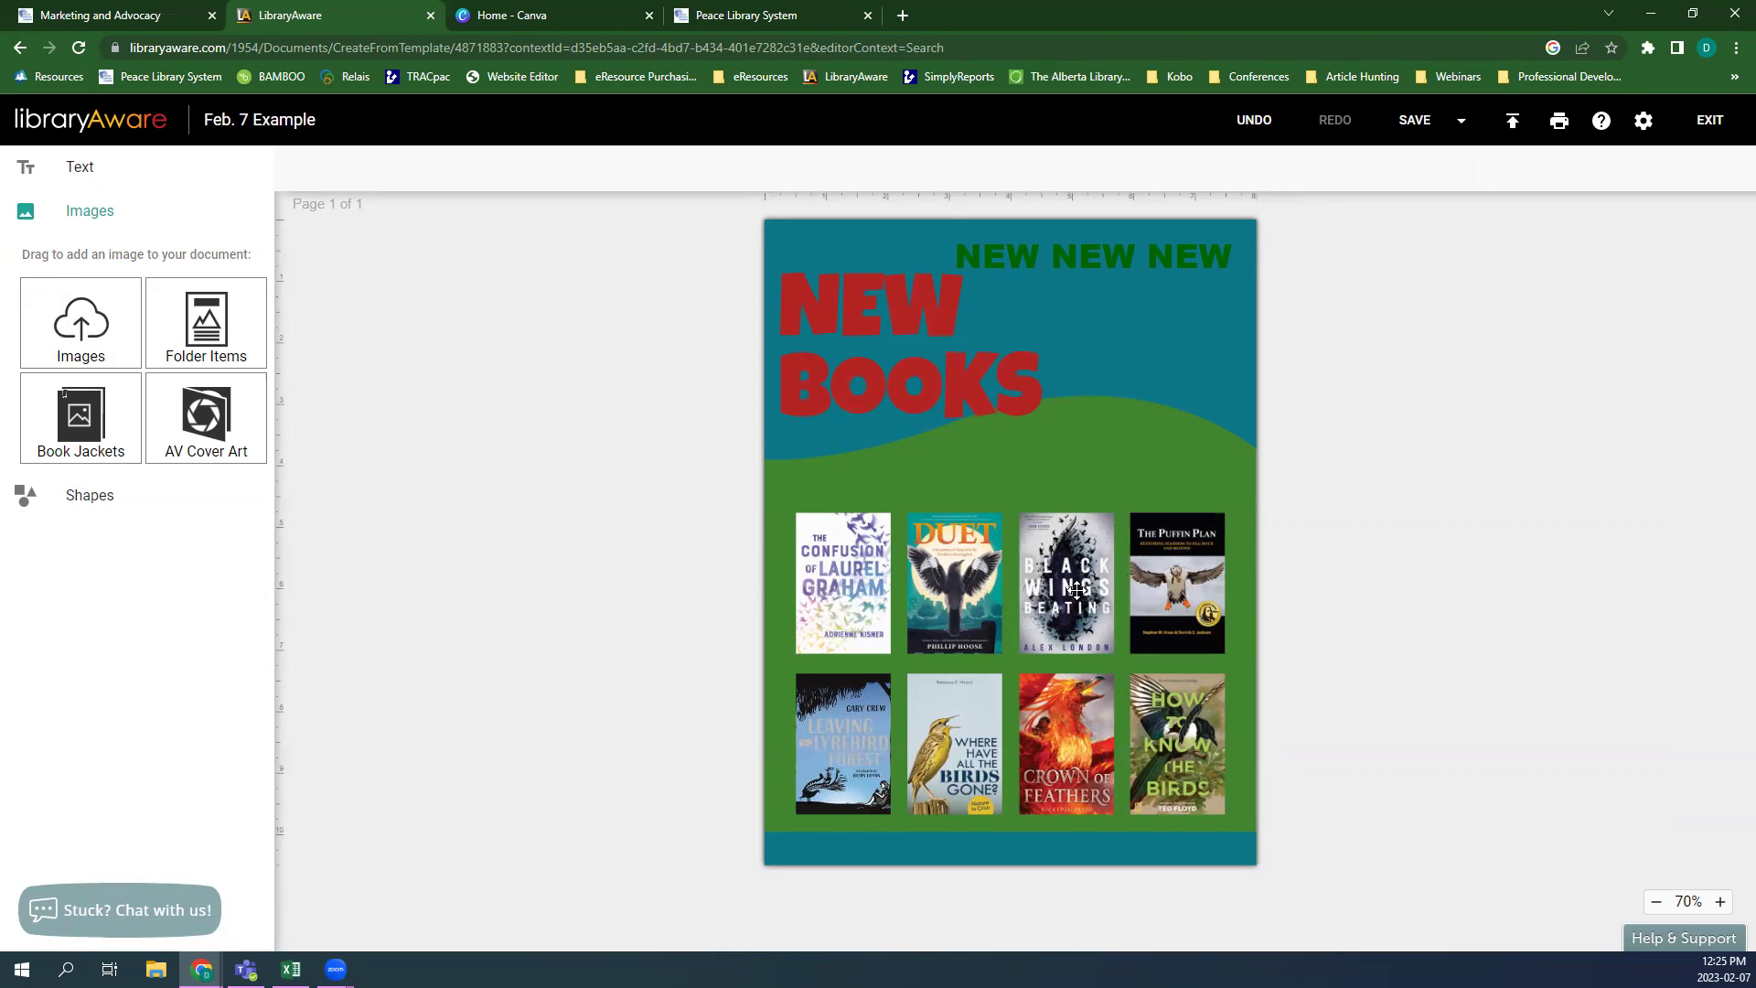
mouse_move(125, 418)
mouse_down()
mouse_move(524, 422)
mouse_move(108, 418)
mouse_up()
- Search book jackets for "batman" and replace the Black Wings Beating cover with the Batman/Spawn jacket
click(1074, 574)
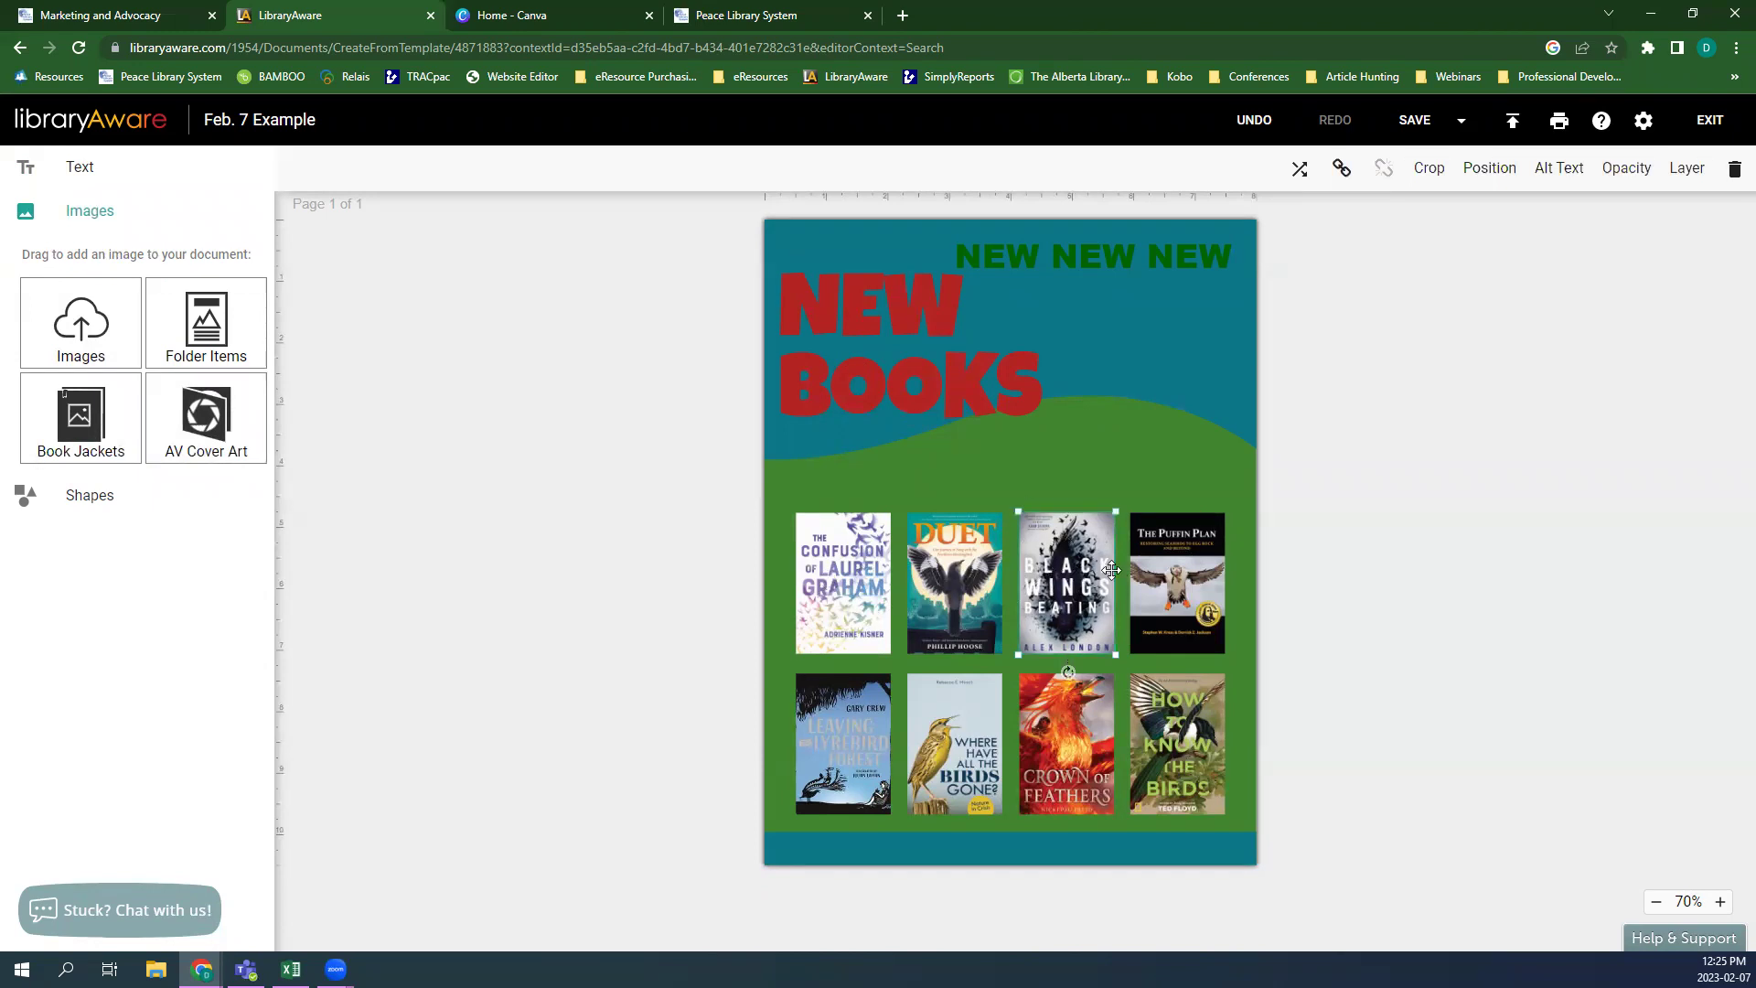
click(1296, 169)
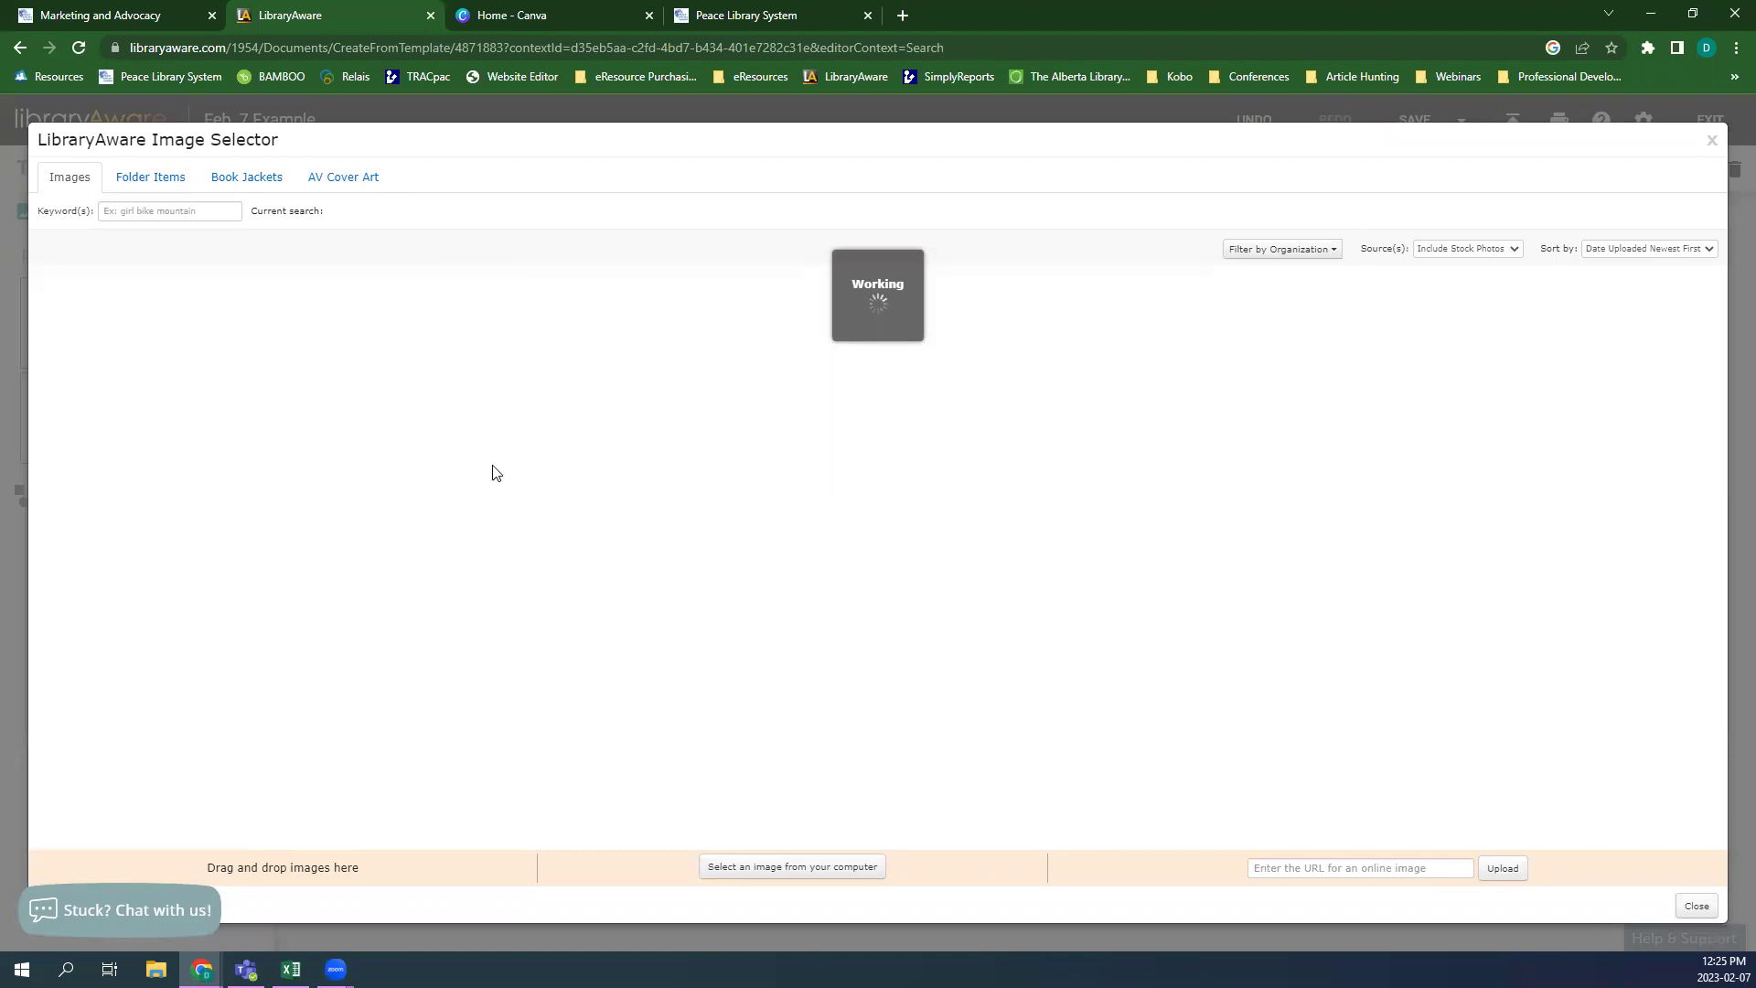
click(243, 179)
click(258, 212)
text(batman)
key(Return)
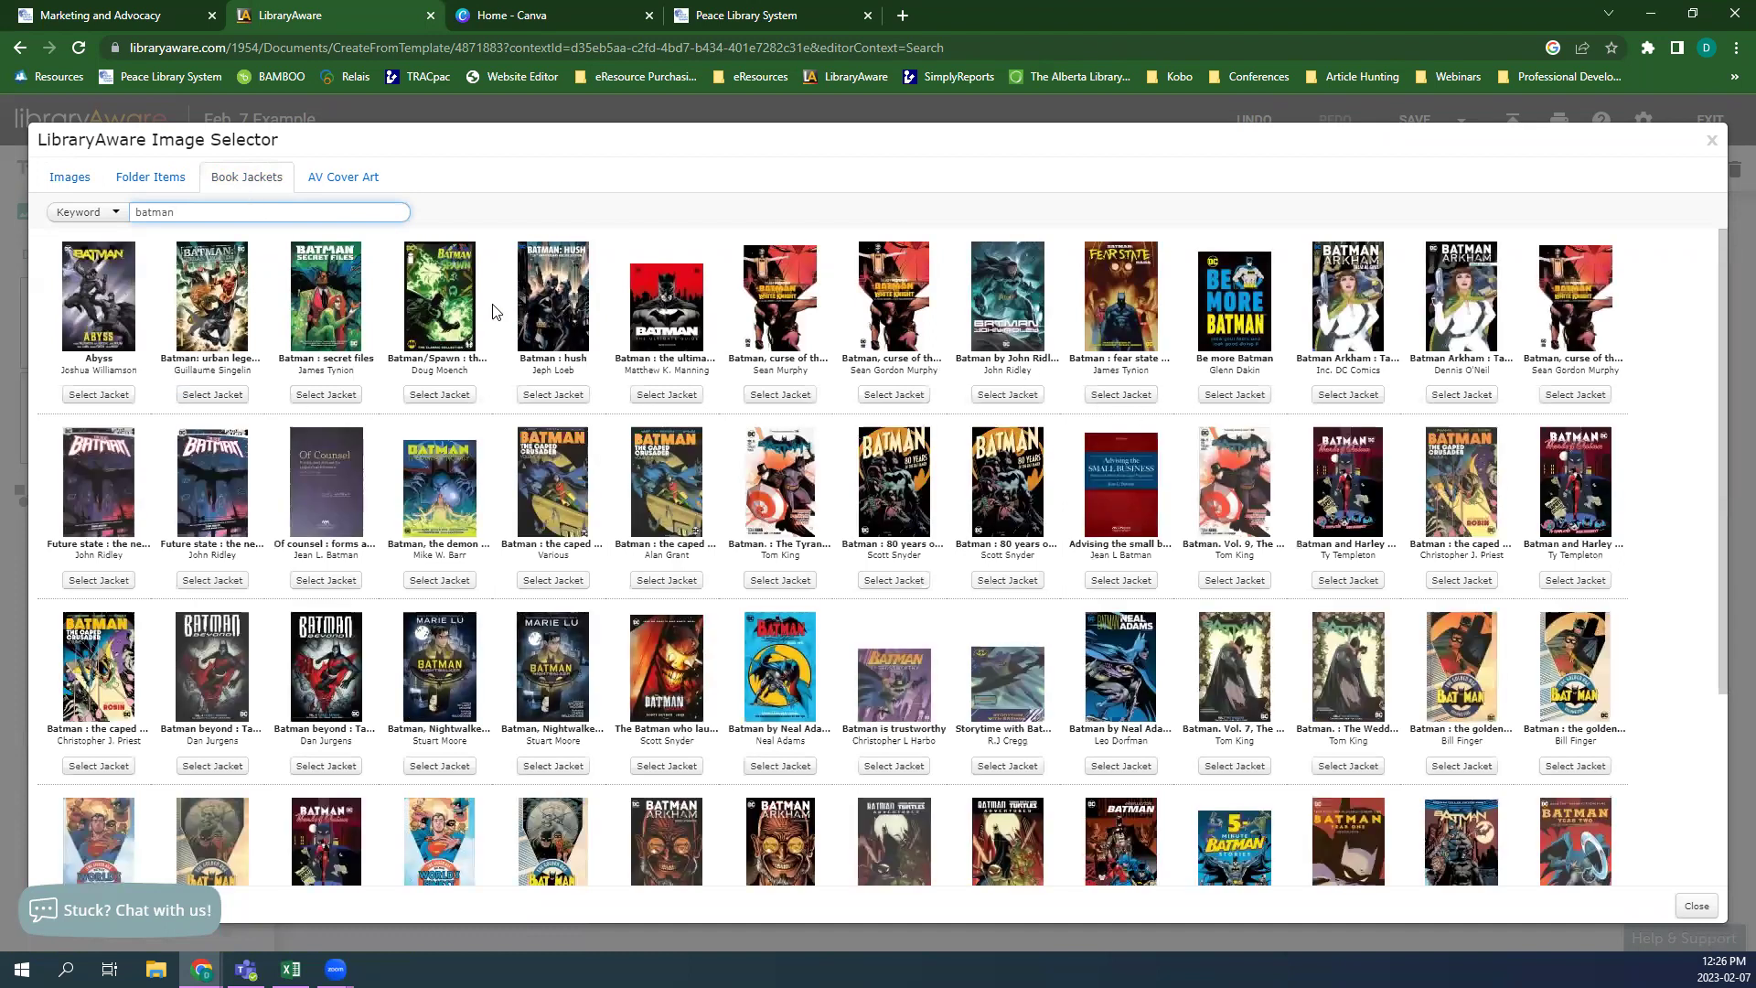
click(440, 394)
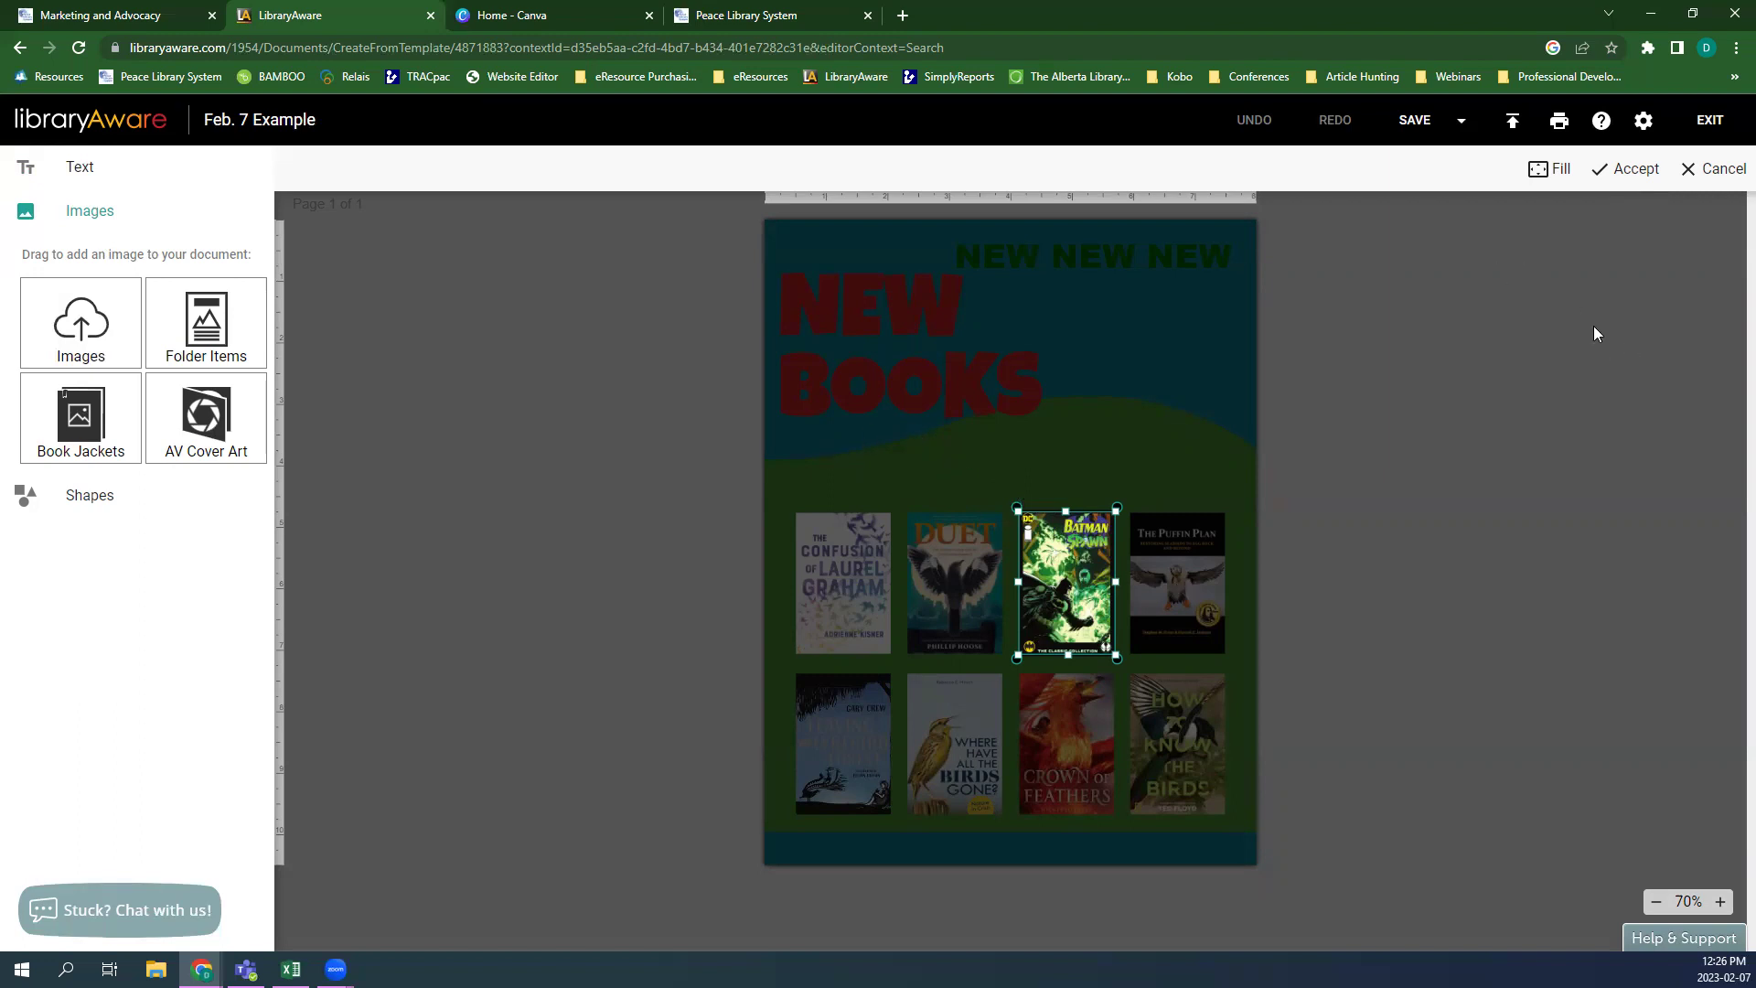
click(1609, 168)
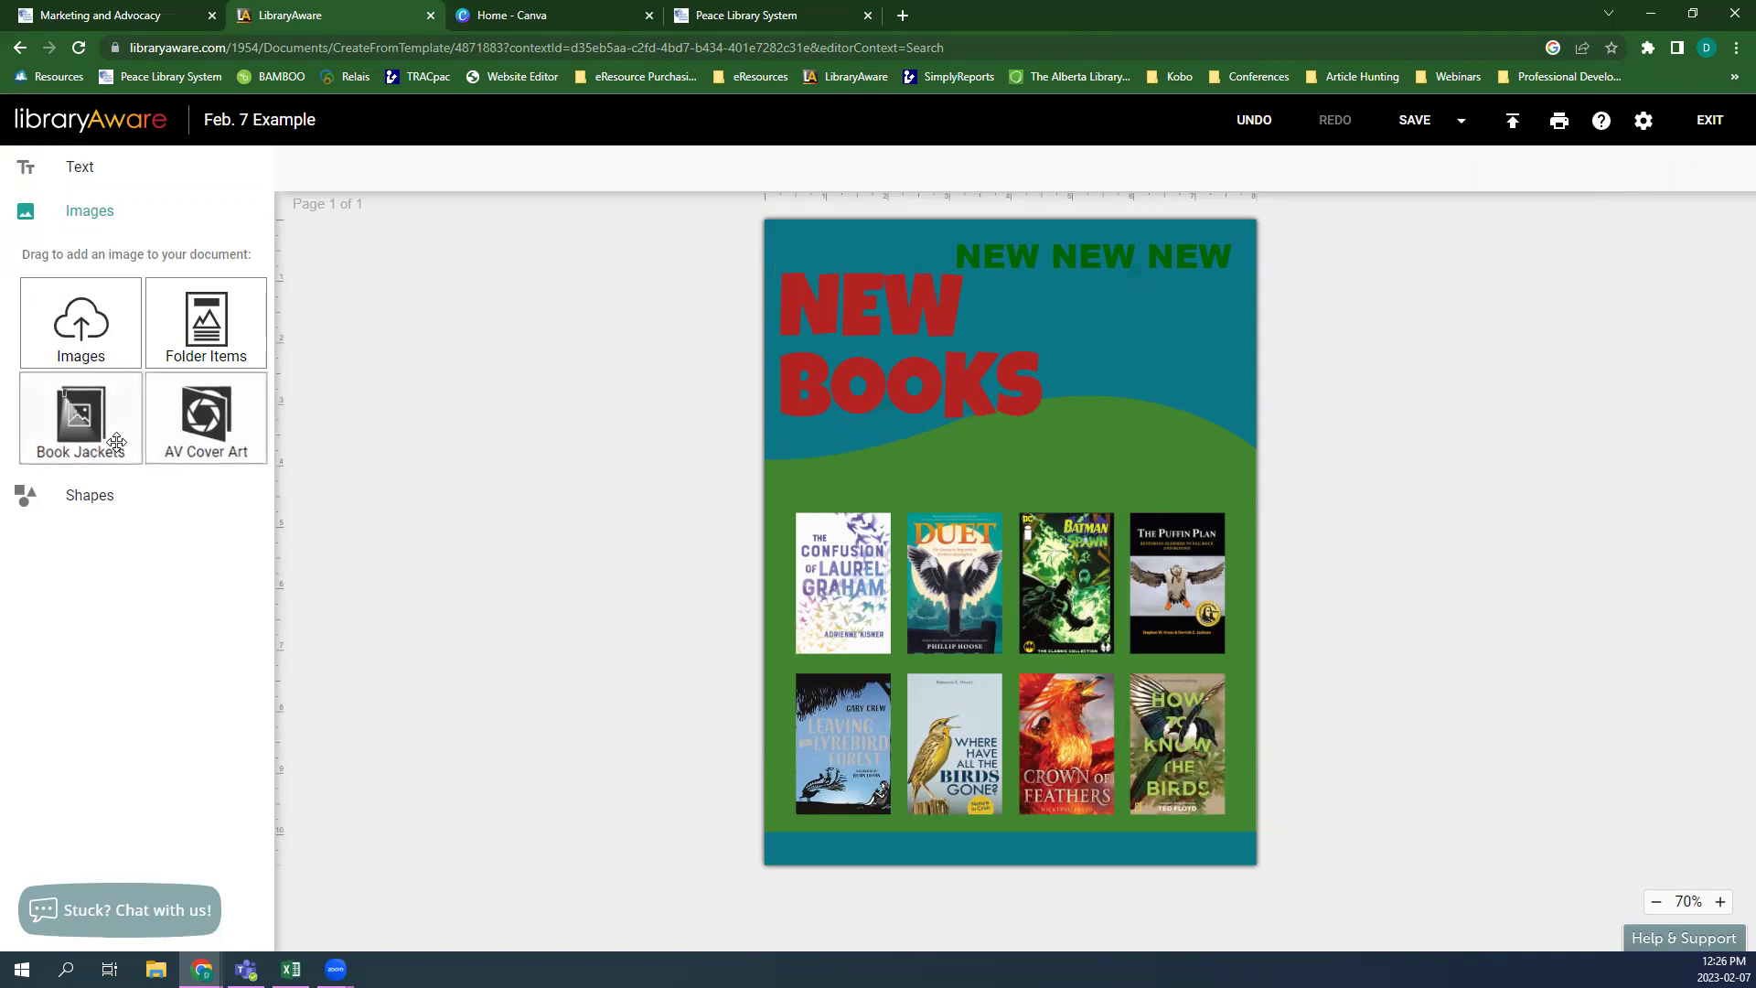
- Add a new book jacket to the poster by searching for "batman" and choosing Batman: Curse of the White Knight
drag(83, 418, 878, 293)
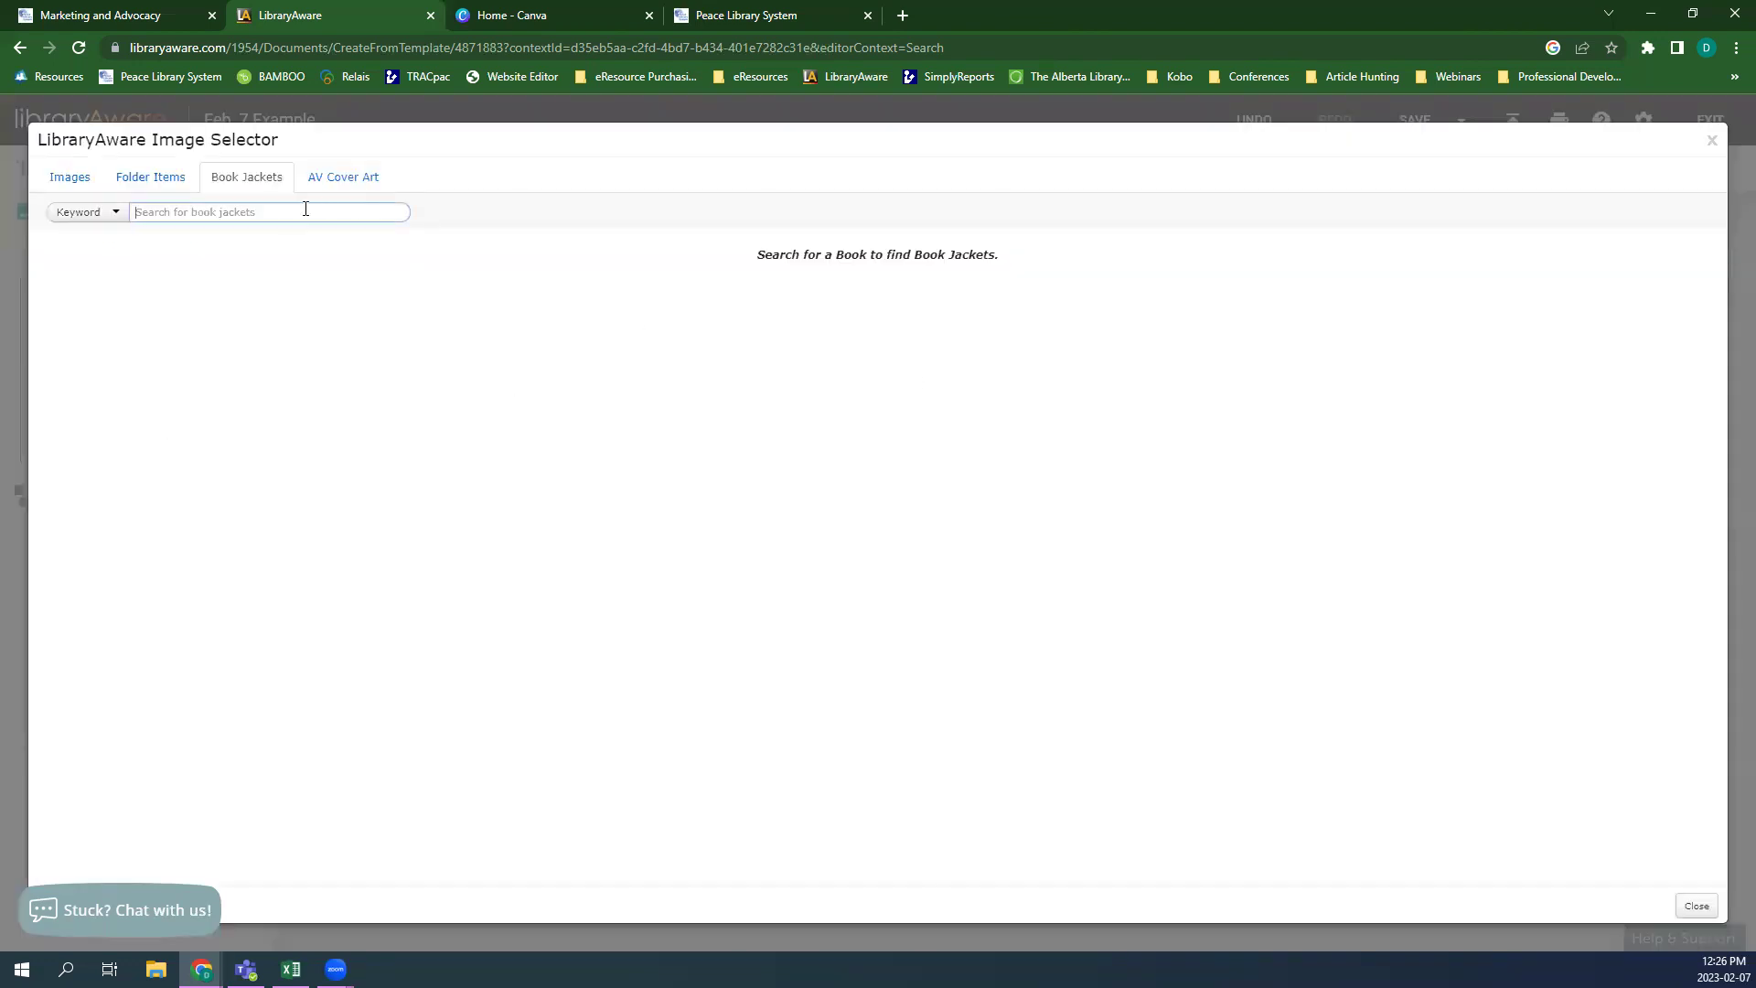
text(batman)
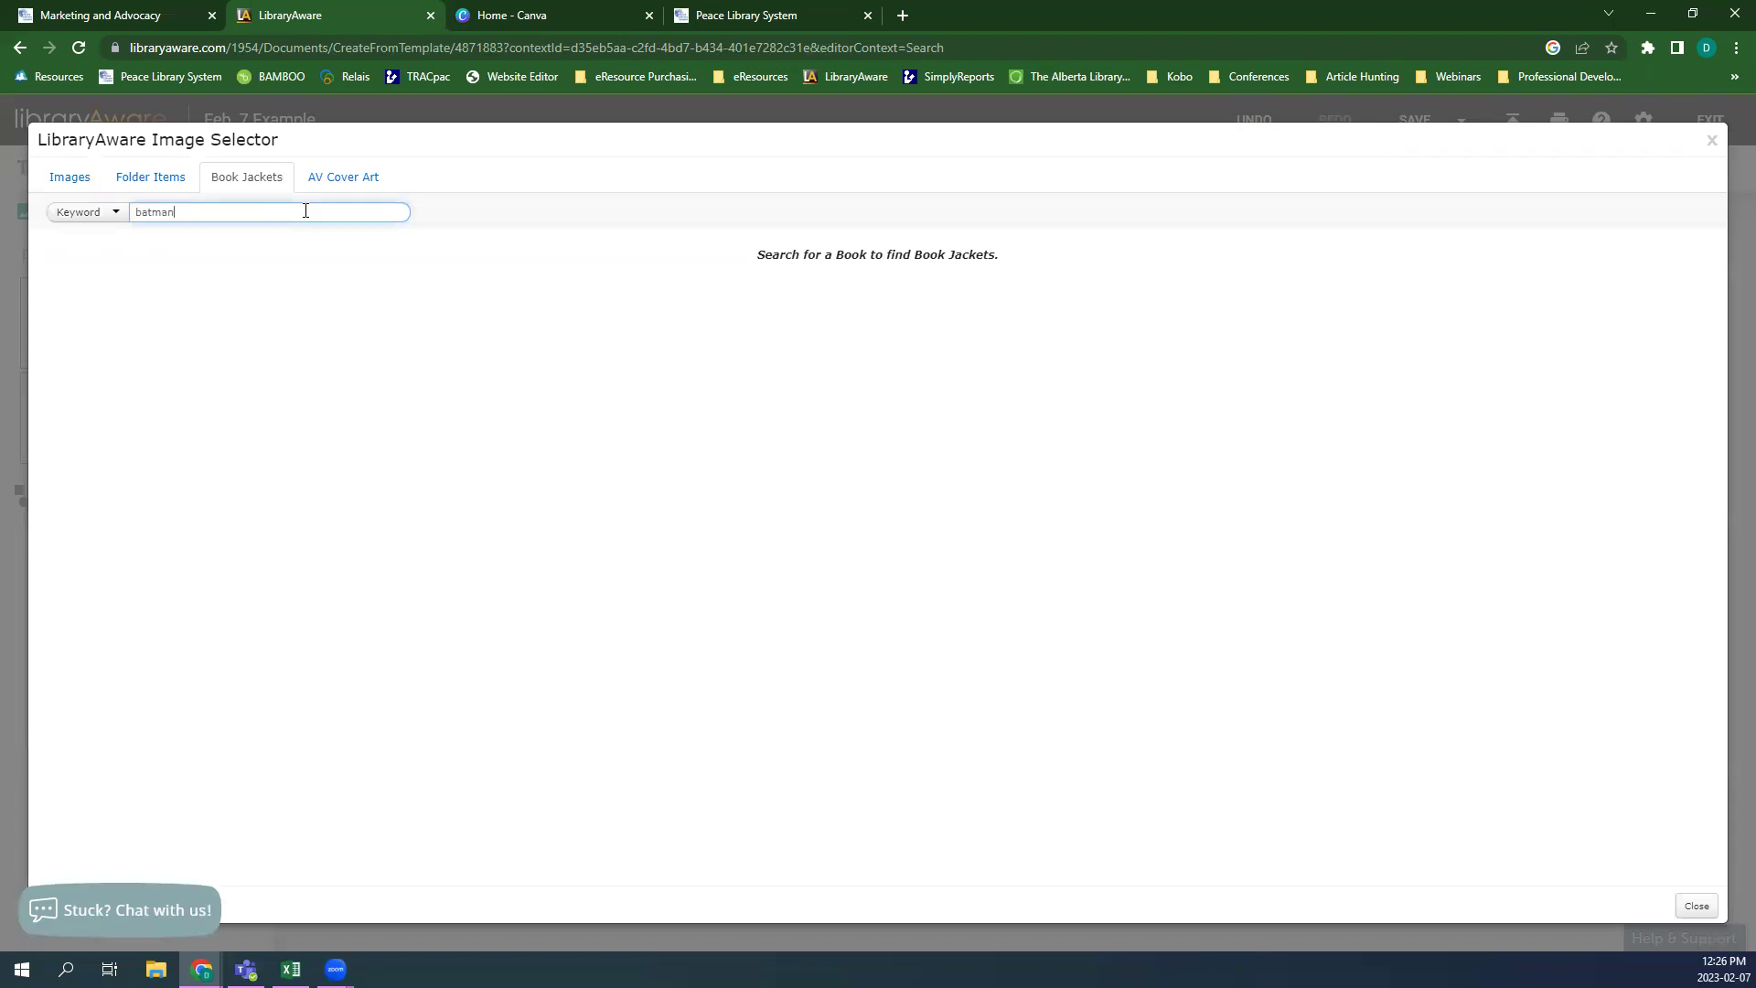
key(Return)
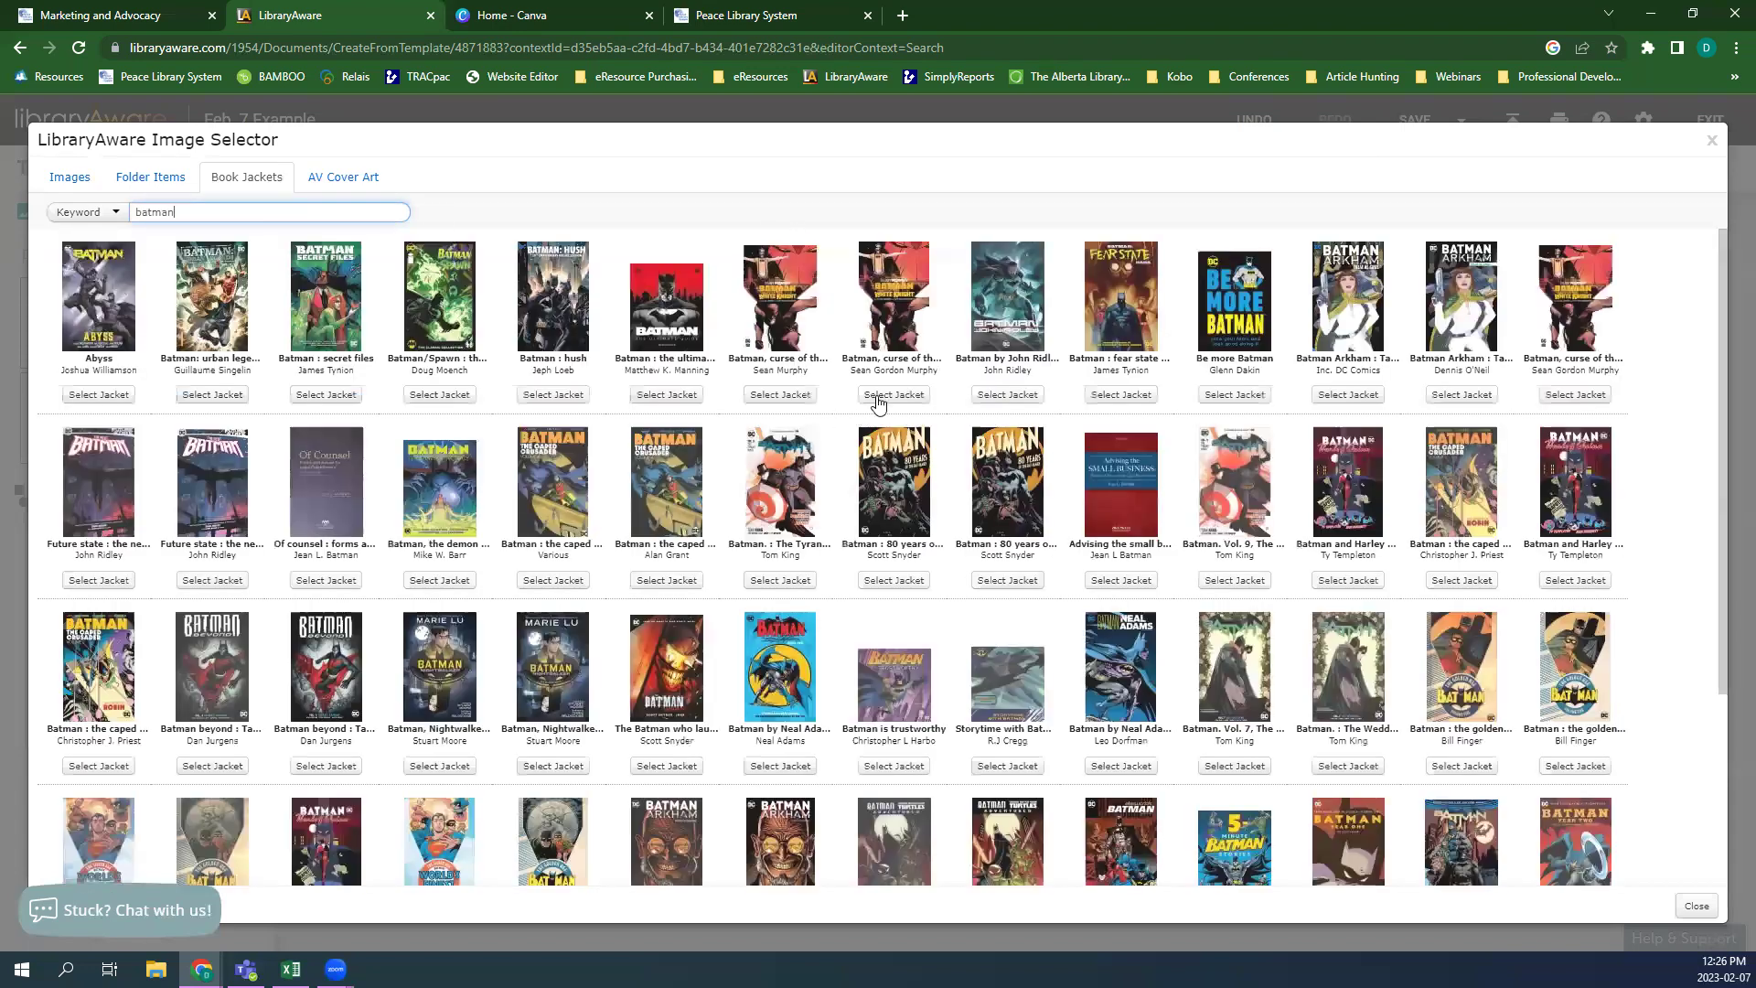
click(893, 394)
- Resize the Batman: Curse of the White Knight cover and place it beside the NEW BOOKS title above The Puffin Plan
drag(1125, 512, 1164, 331)
drag(1125, 411, 1182, 393)
click(756, 602)
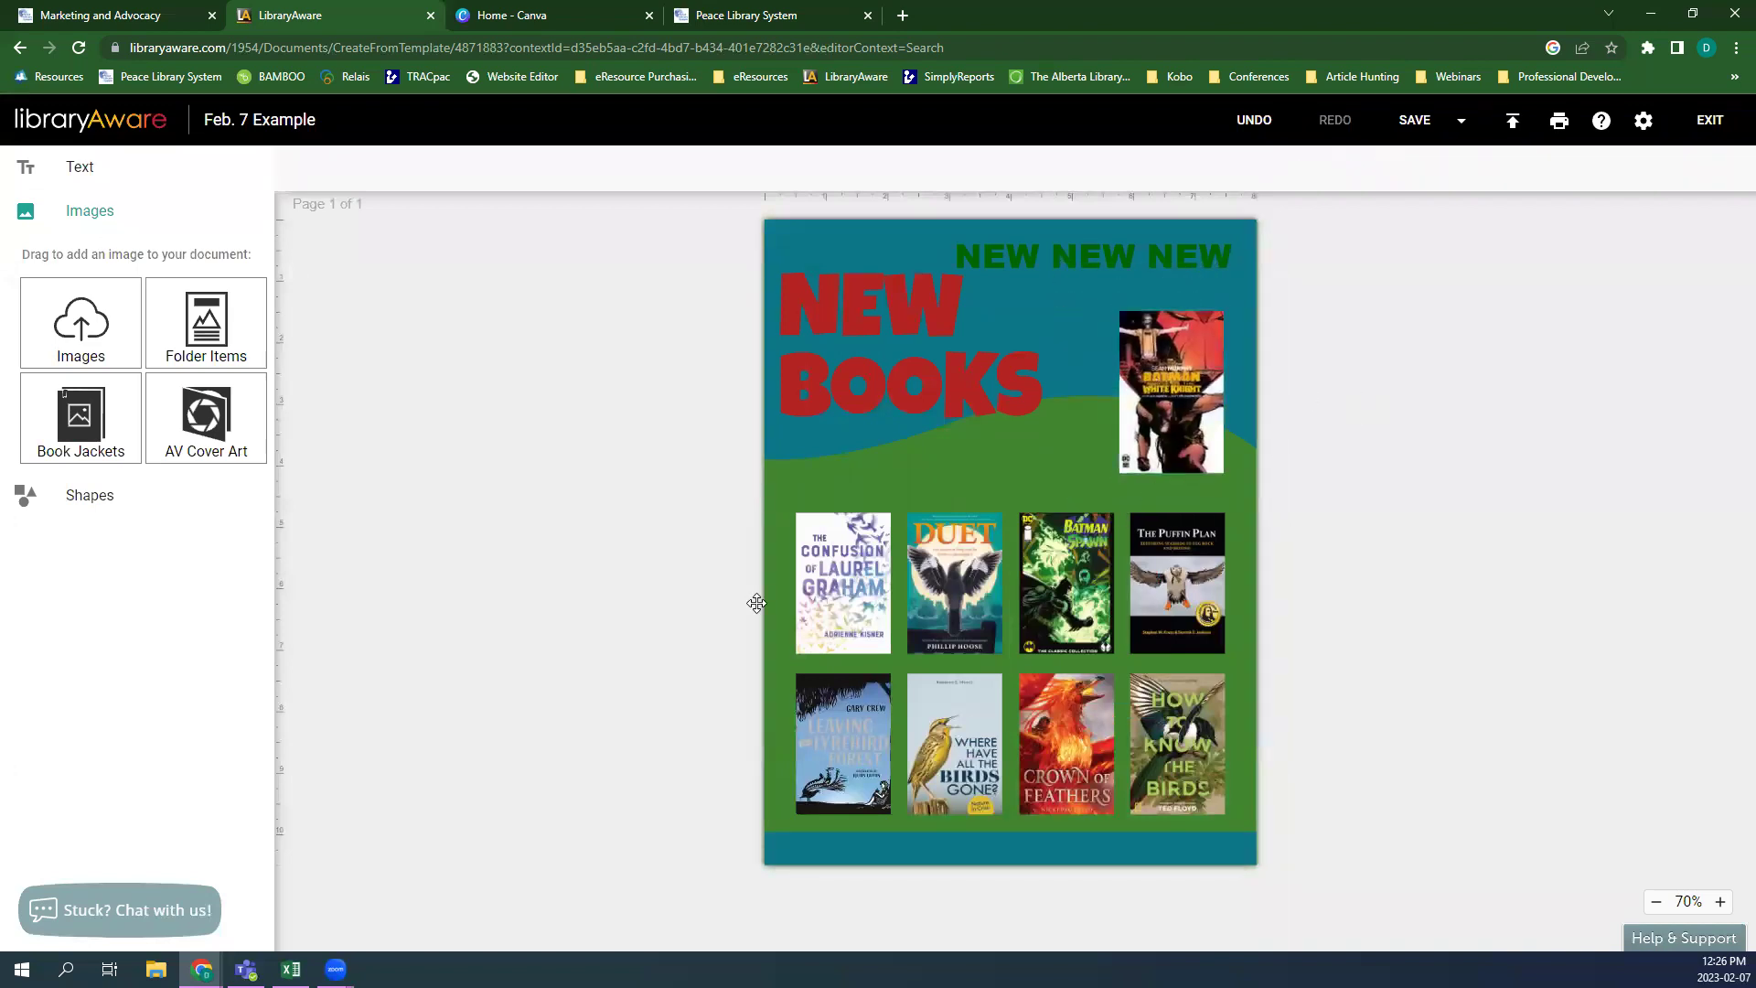
- Add a stock image to the poster by searching images for "sun" and choosing the yellow sun icon
drag(80, 320, 878, 293)
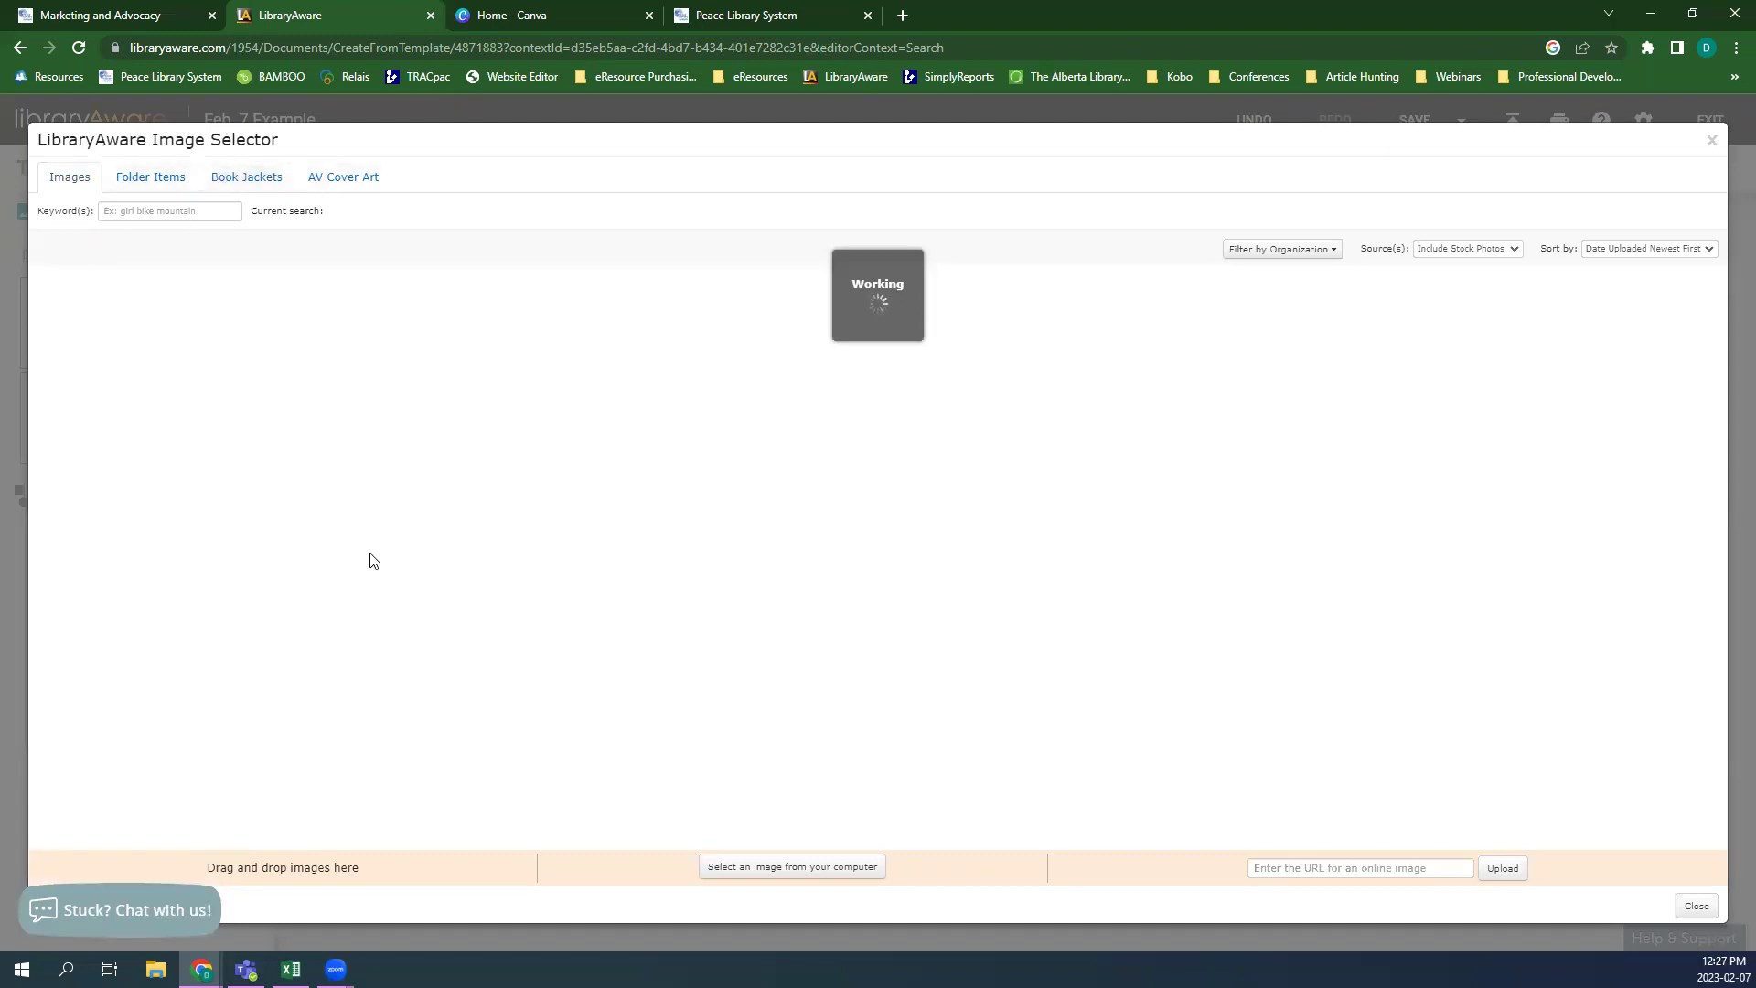
click(129, 206)
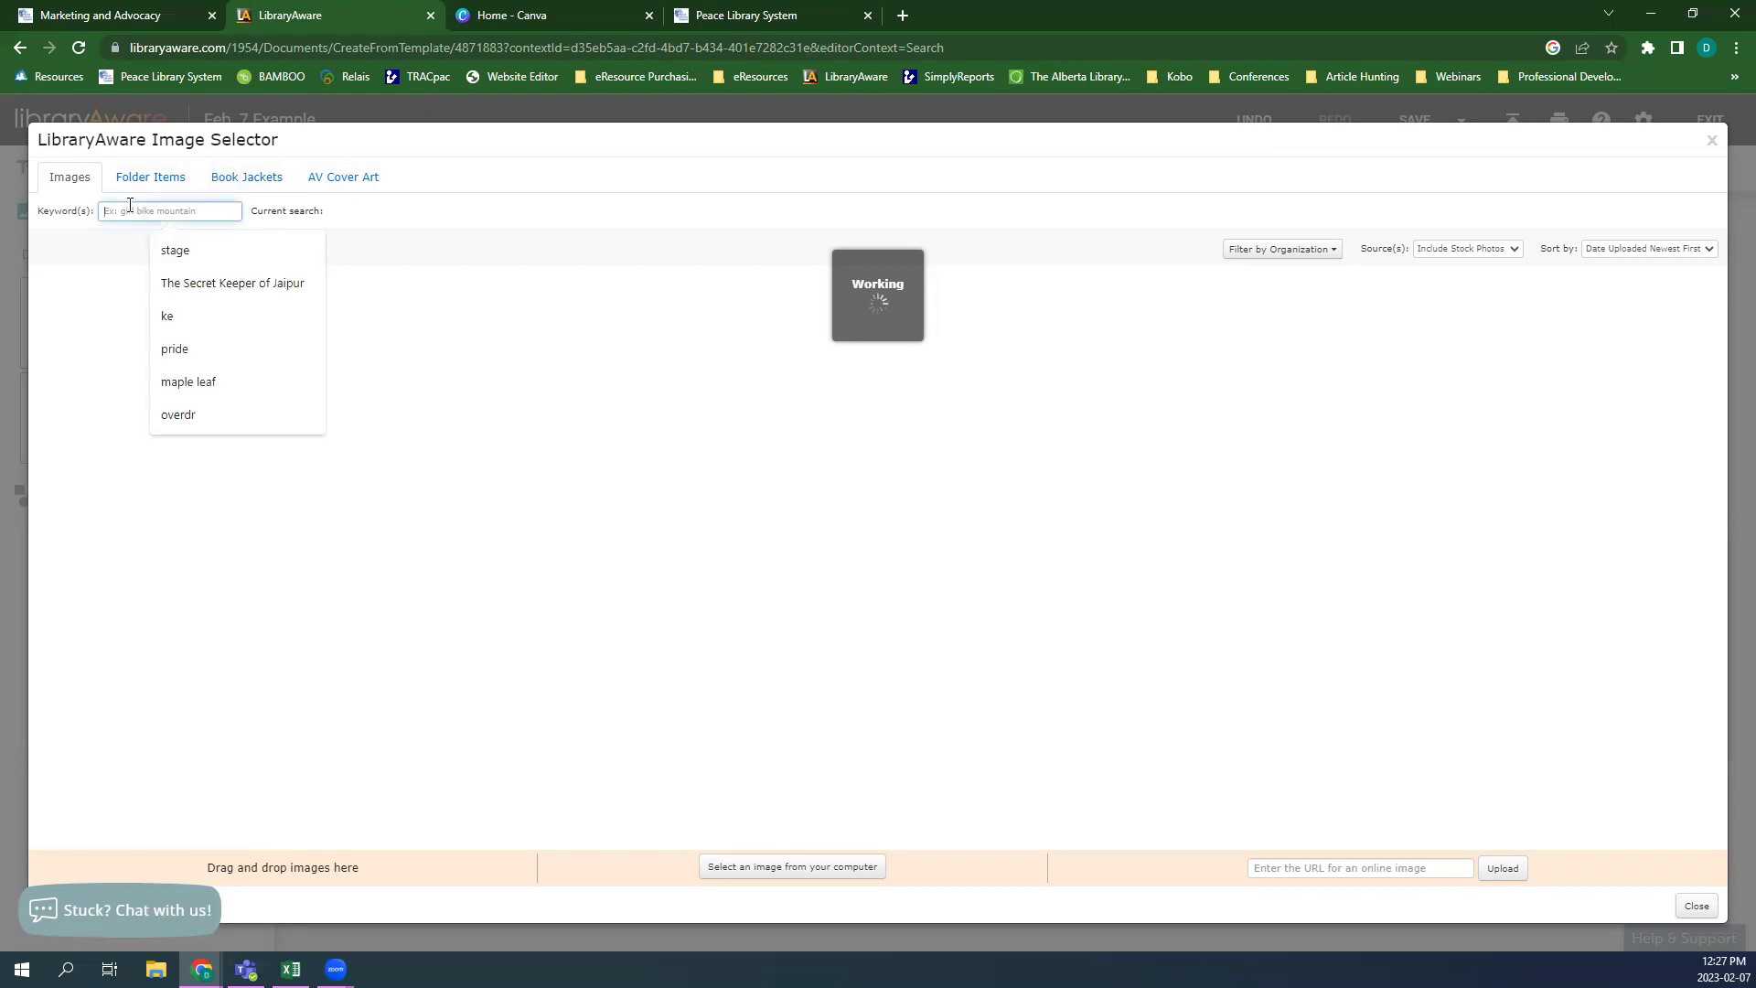
text(sun)
key(Return)
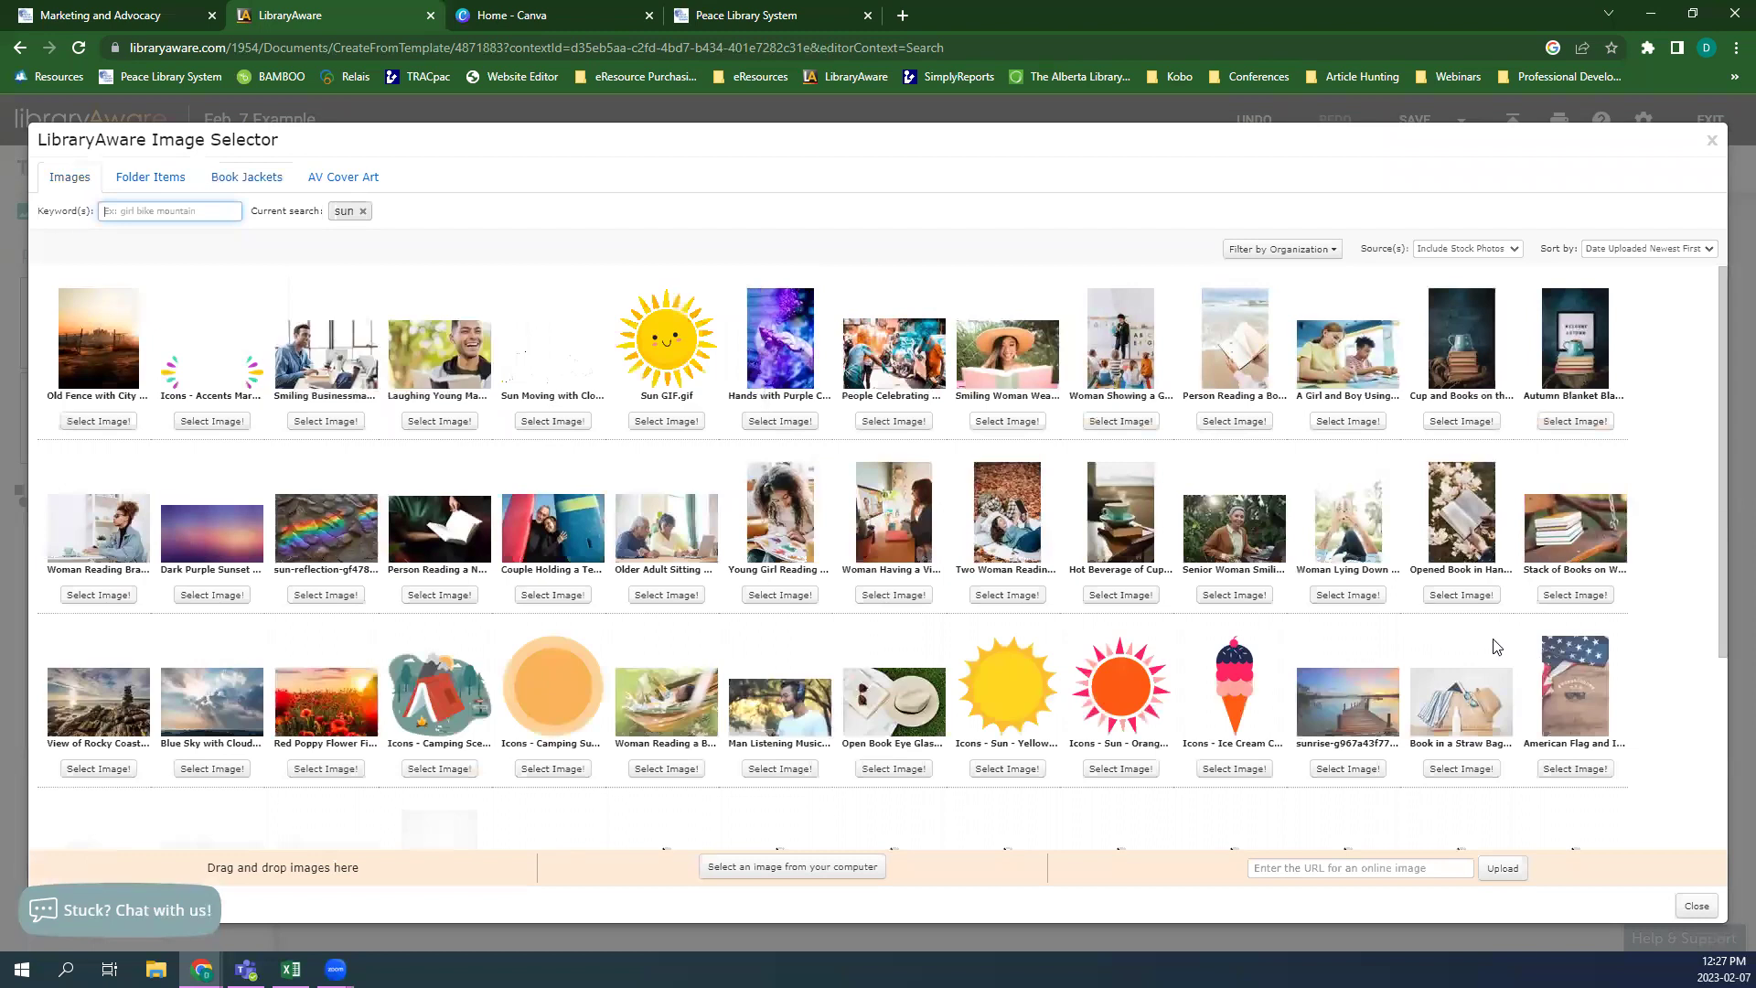
scroll(599, 499, down, 4)
scroll(599, 498, up, 4)
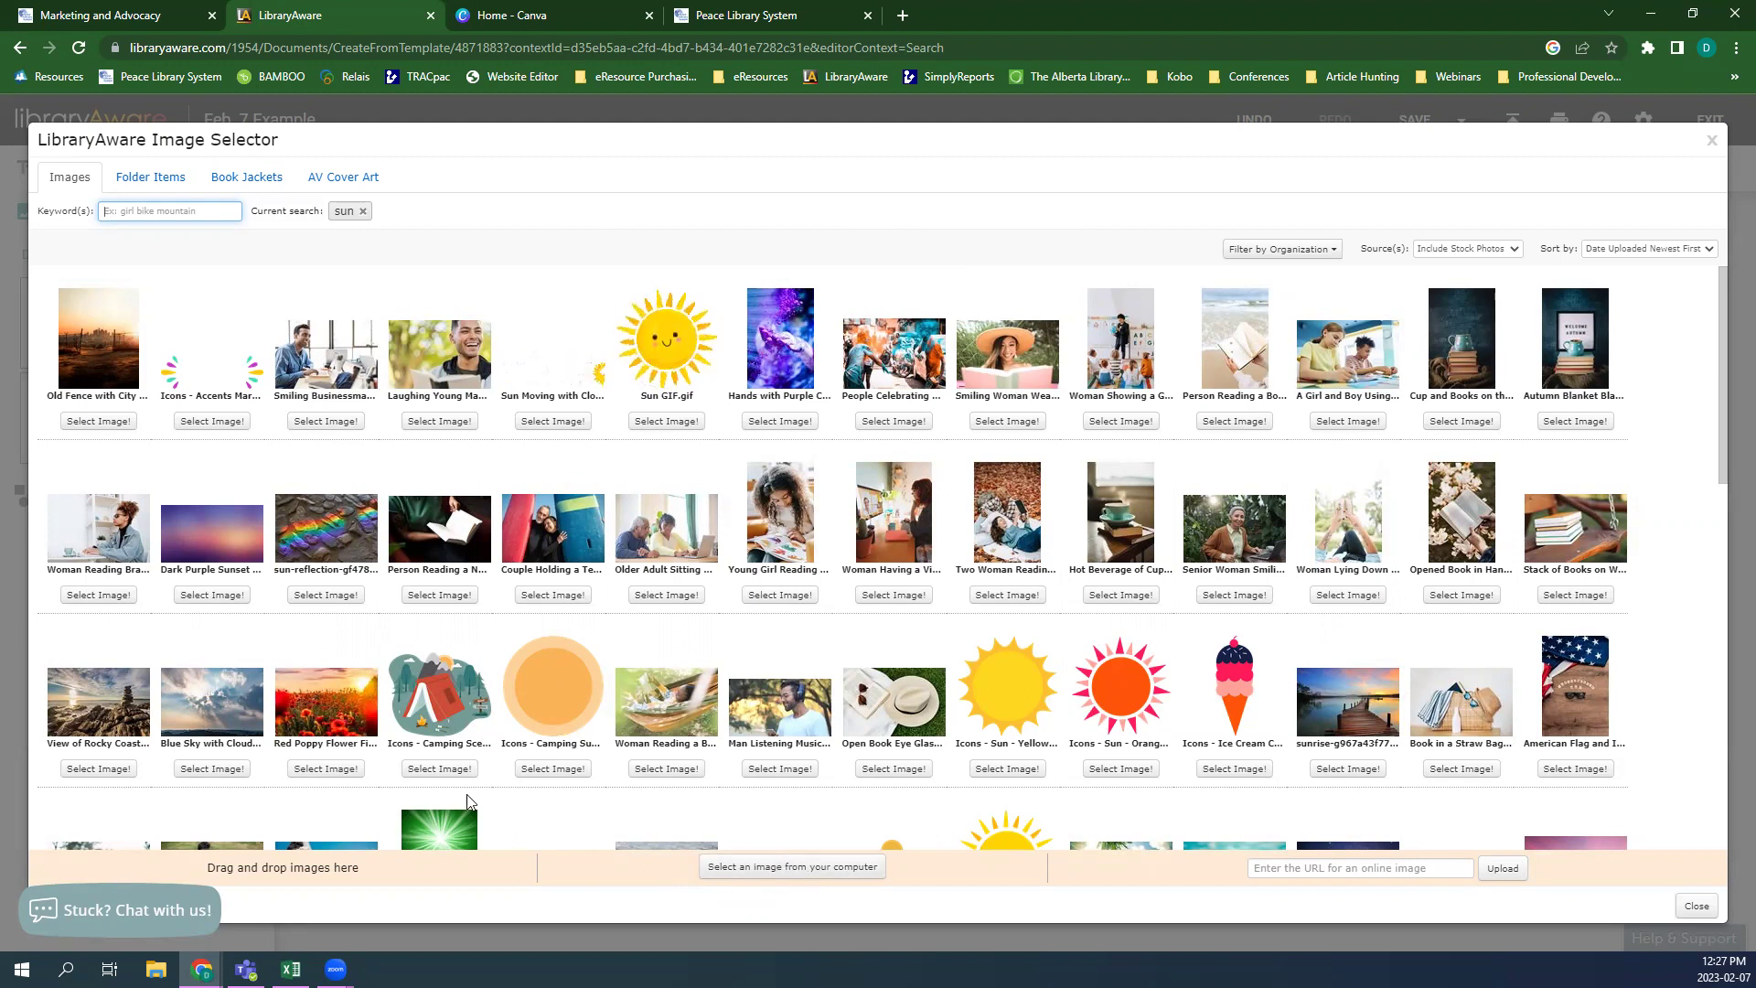
click(1007, 768)
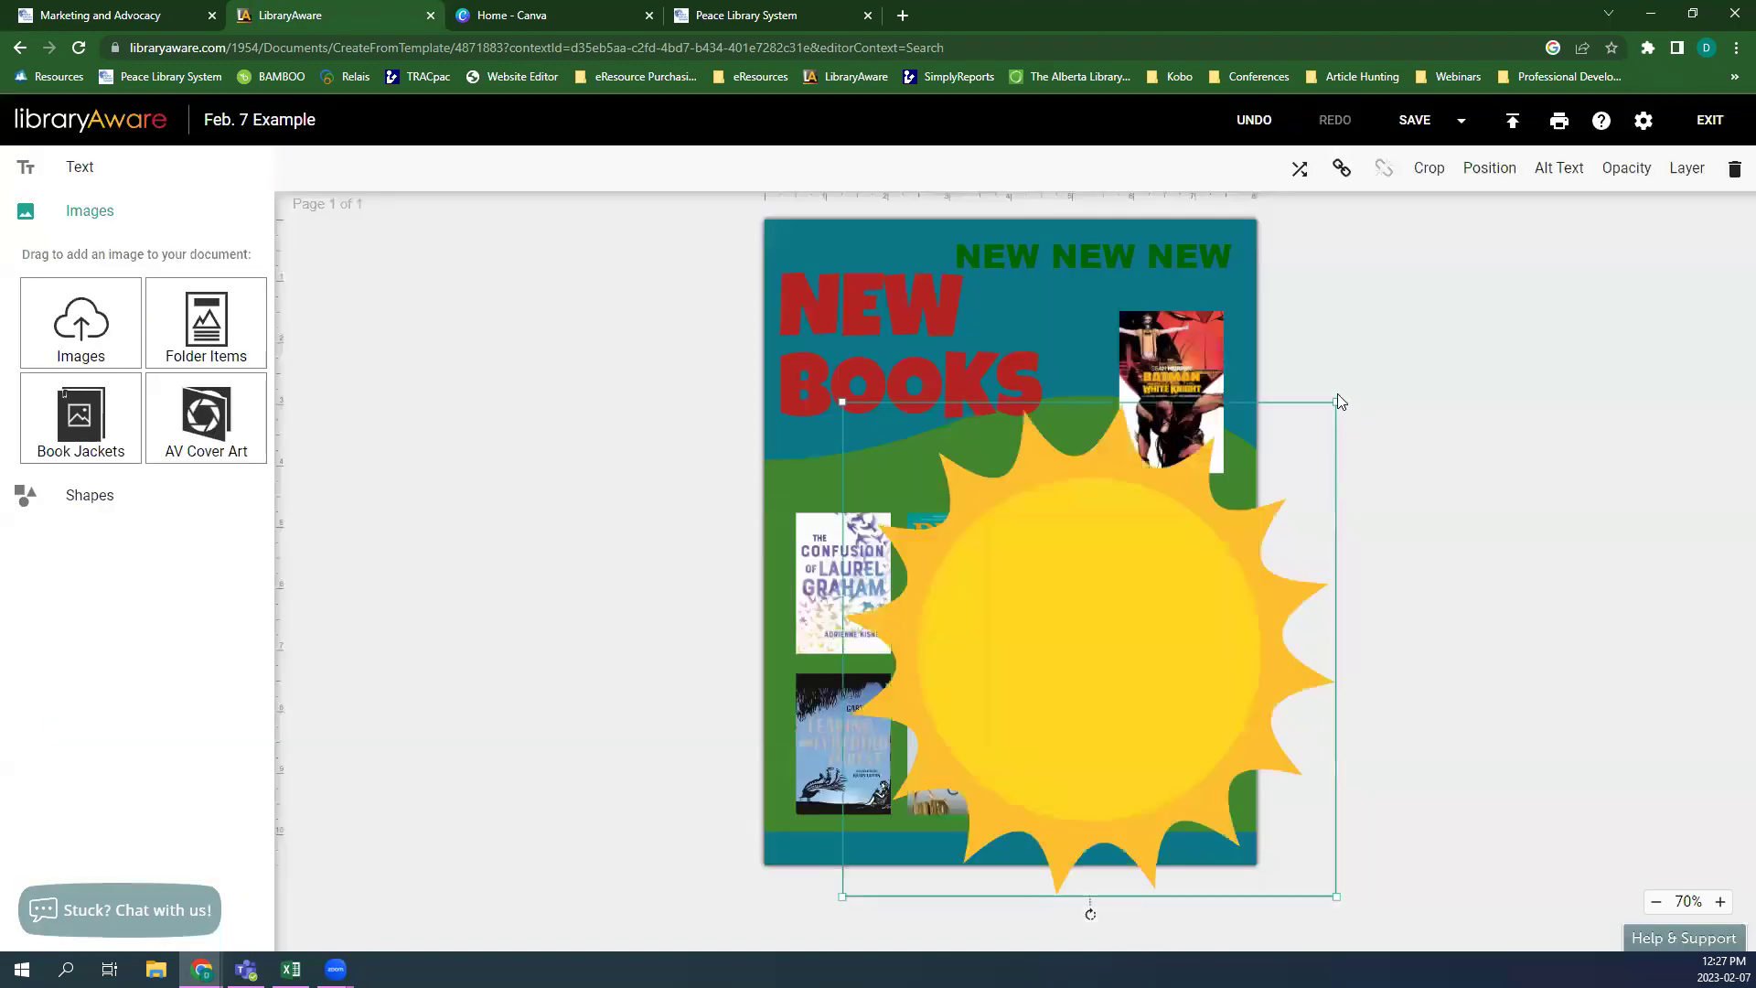
- Shrink the yellow sun and place it under the end of the NEW BOOKS title, above the Batman/Spawn cover
drag(1338, 403, 973, 766)
drag(912, 818, 826, 430)
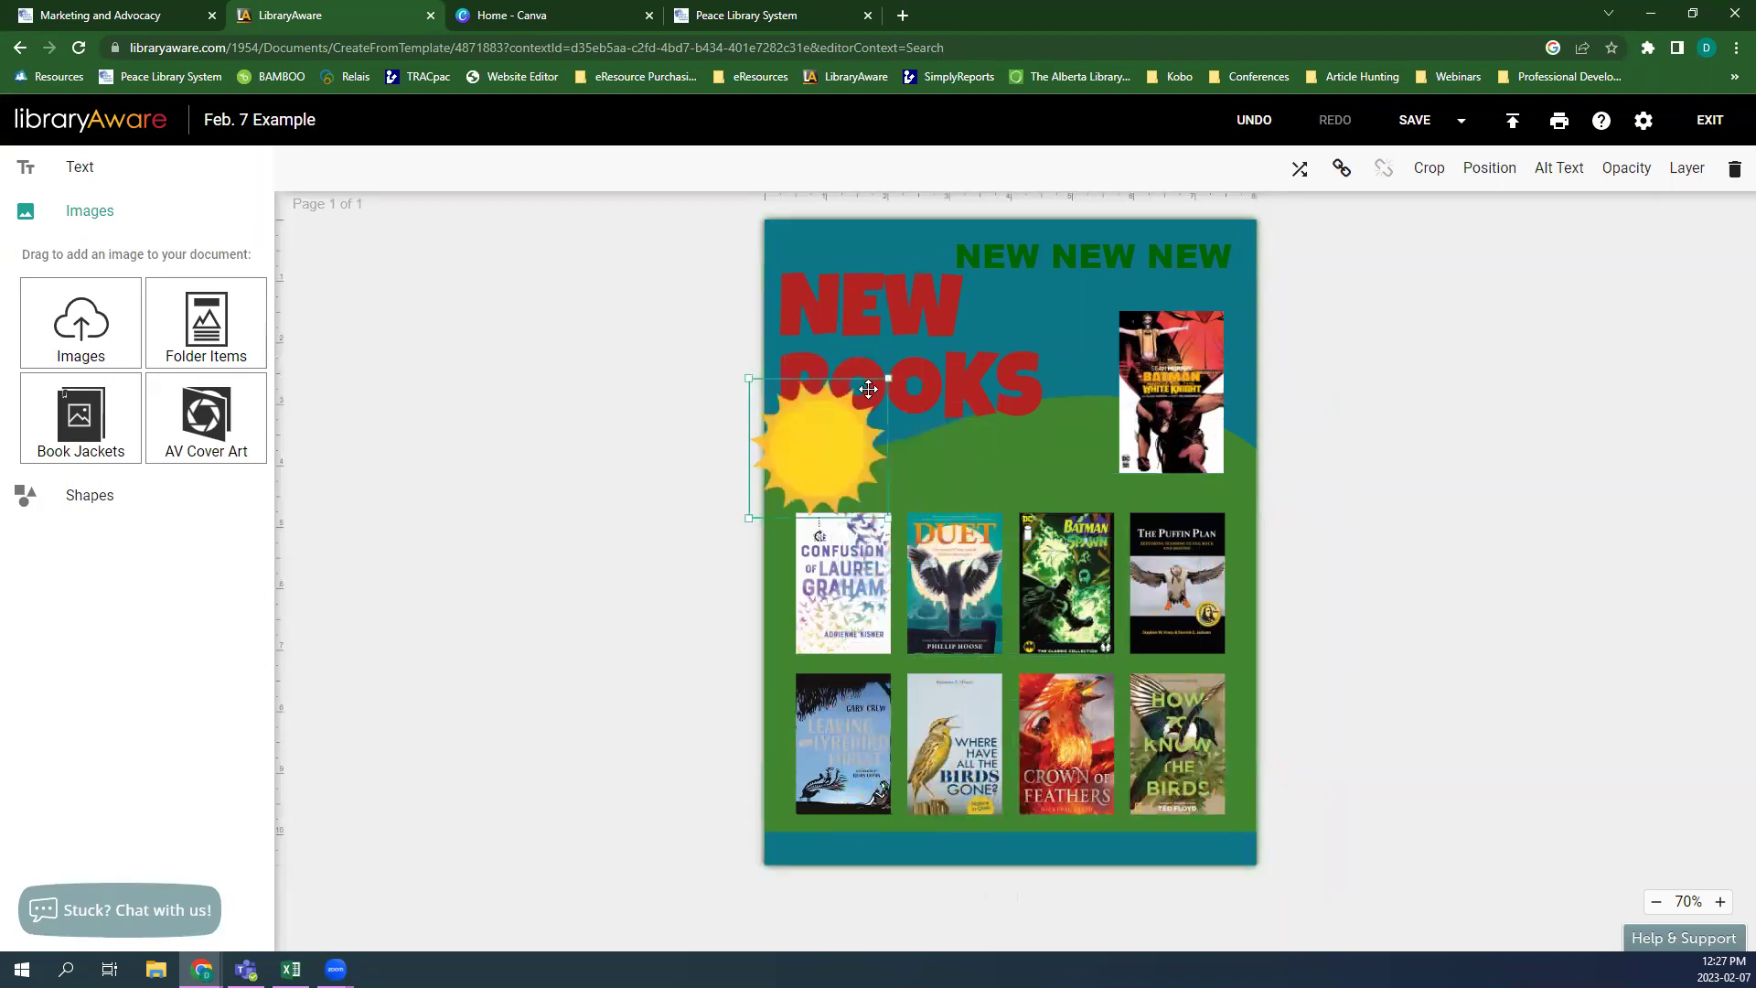
drag(885, 377, 1048, 453)
click(1518, 546)
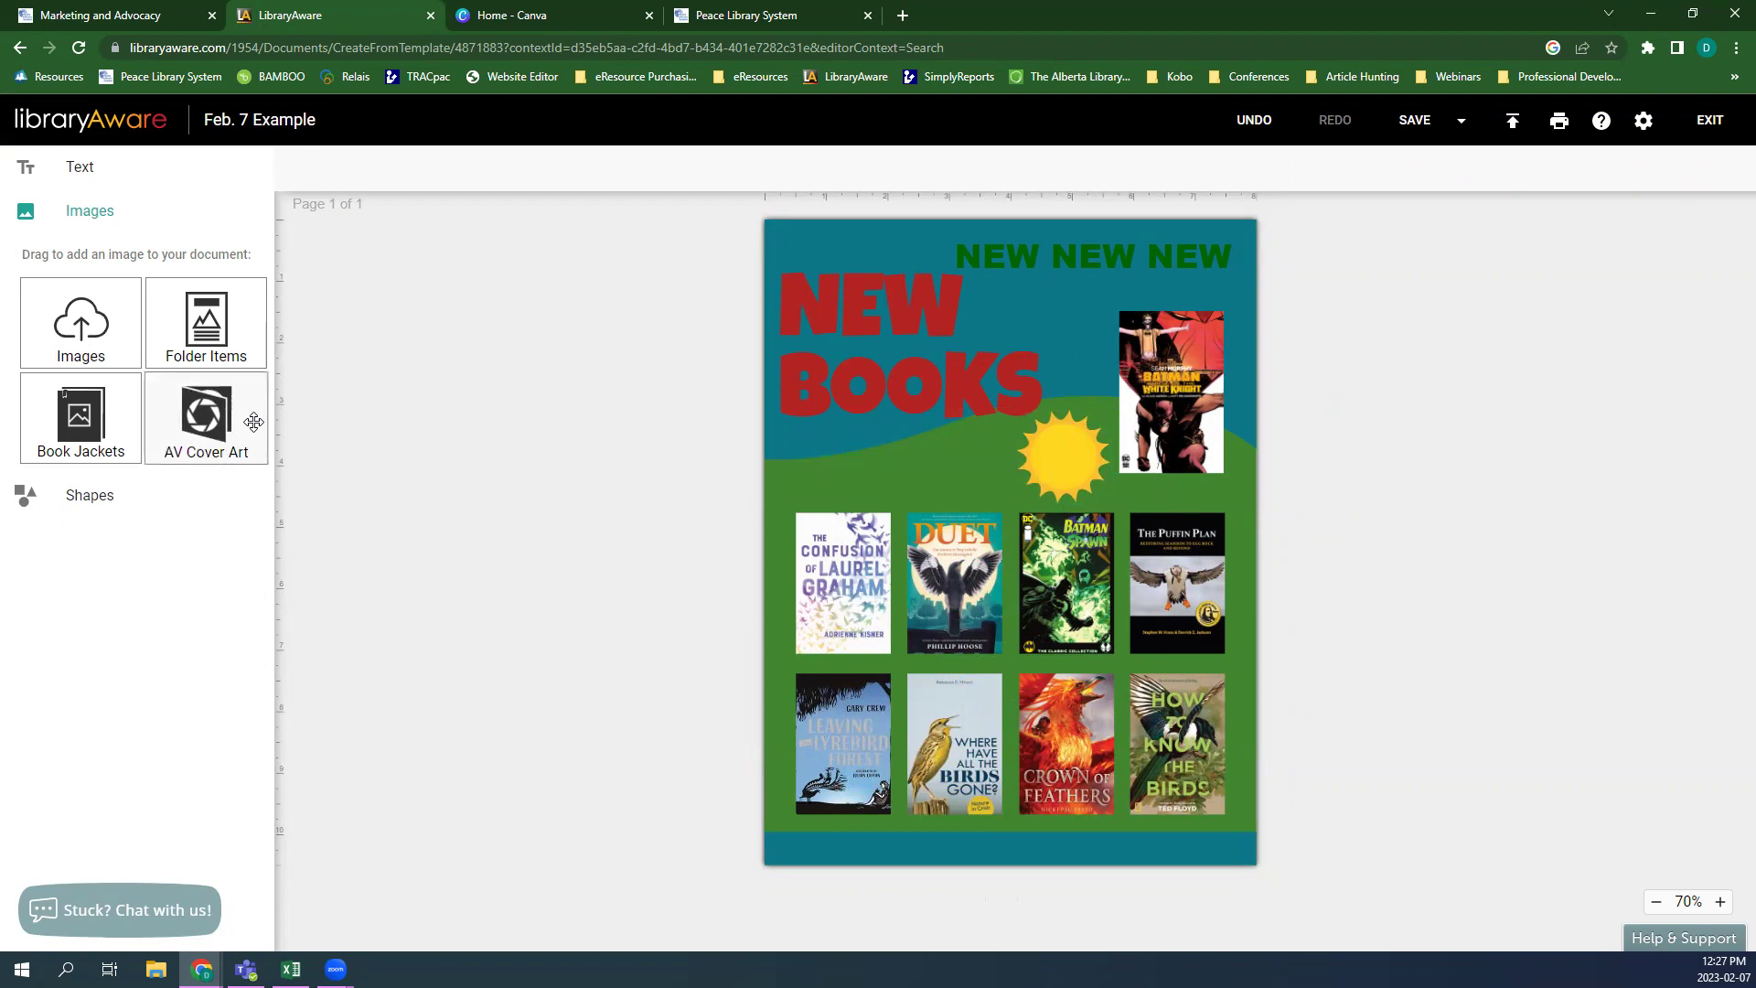
- Add a circle shape over the book covers and fill it with dark green
click(108, 494)
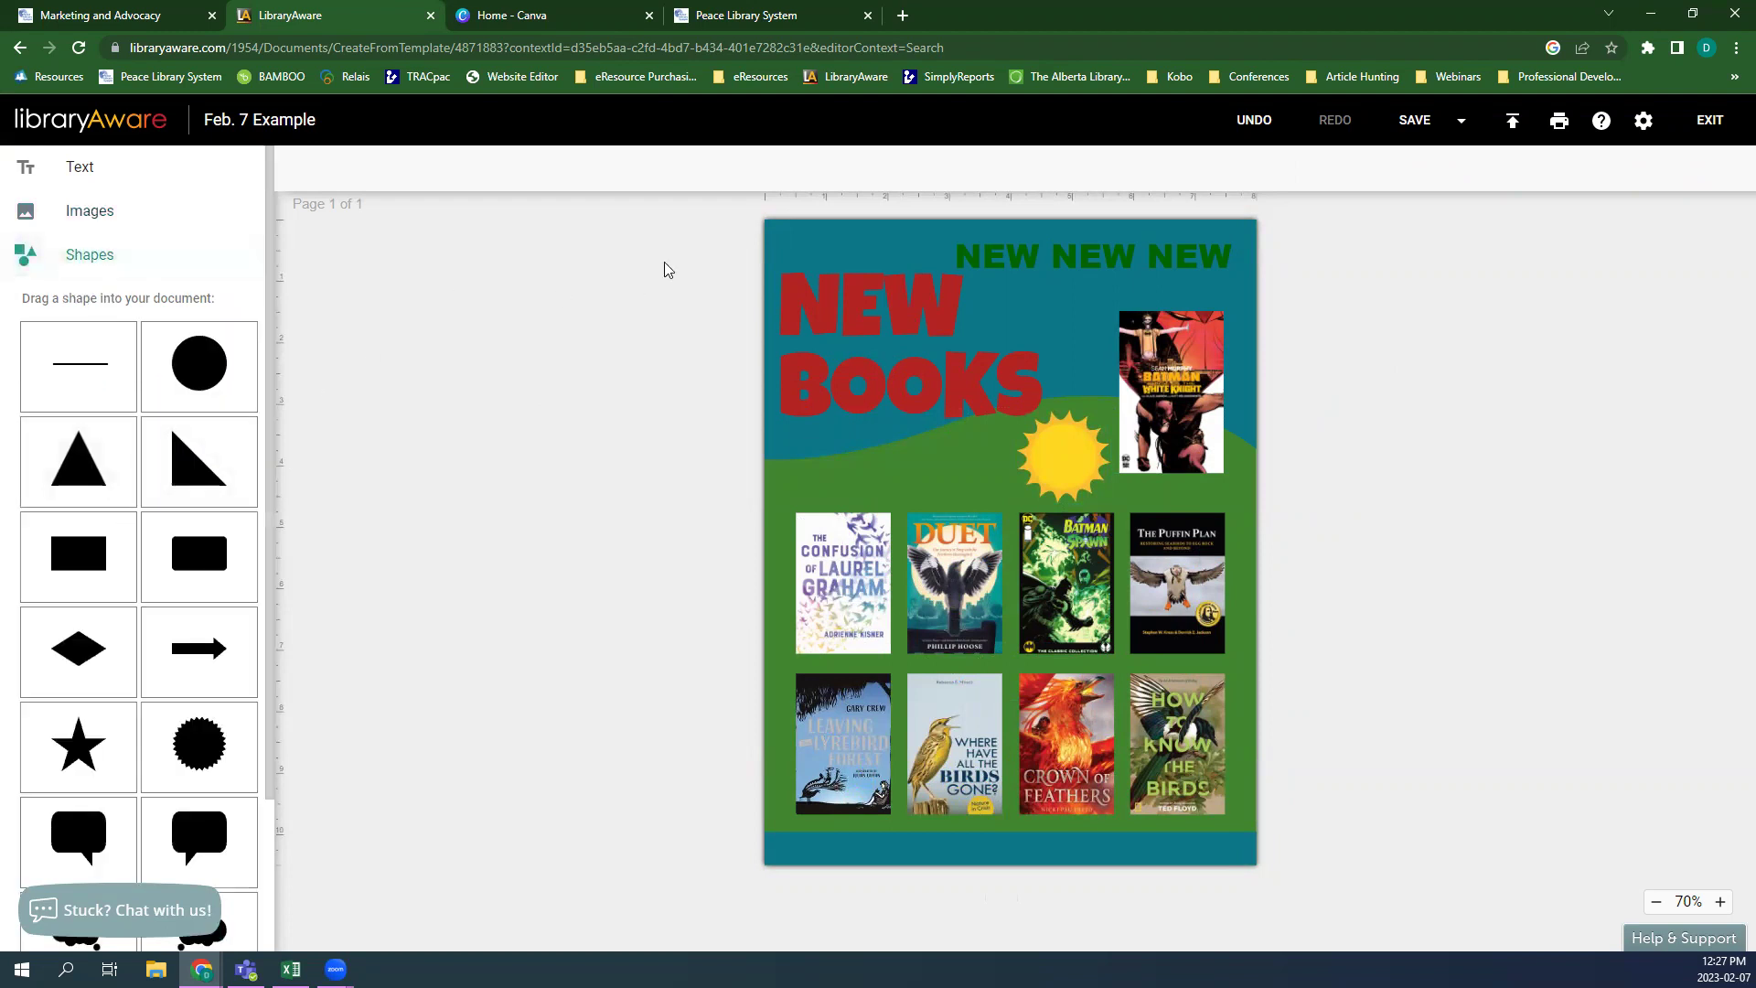
click(773, 227)
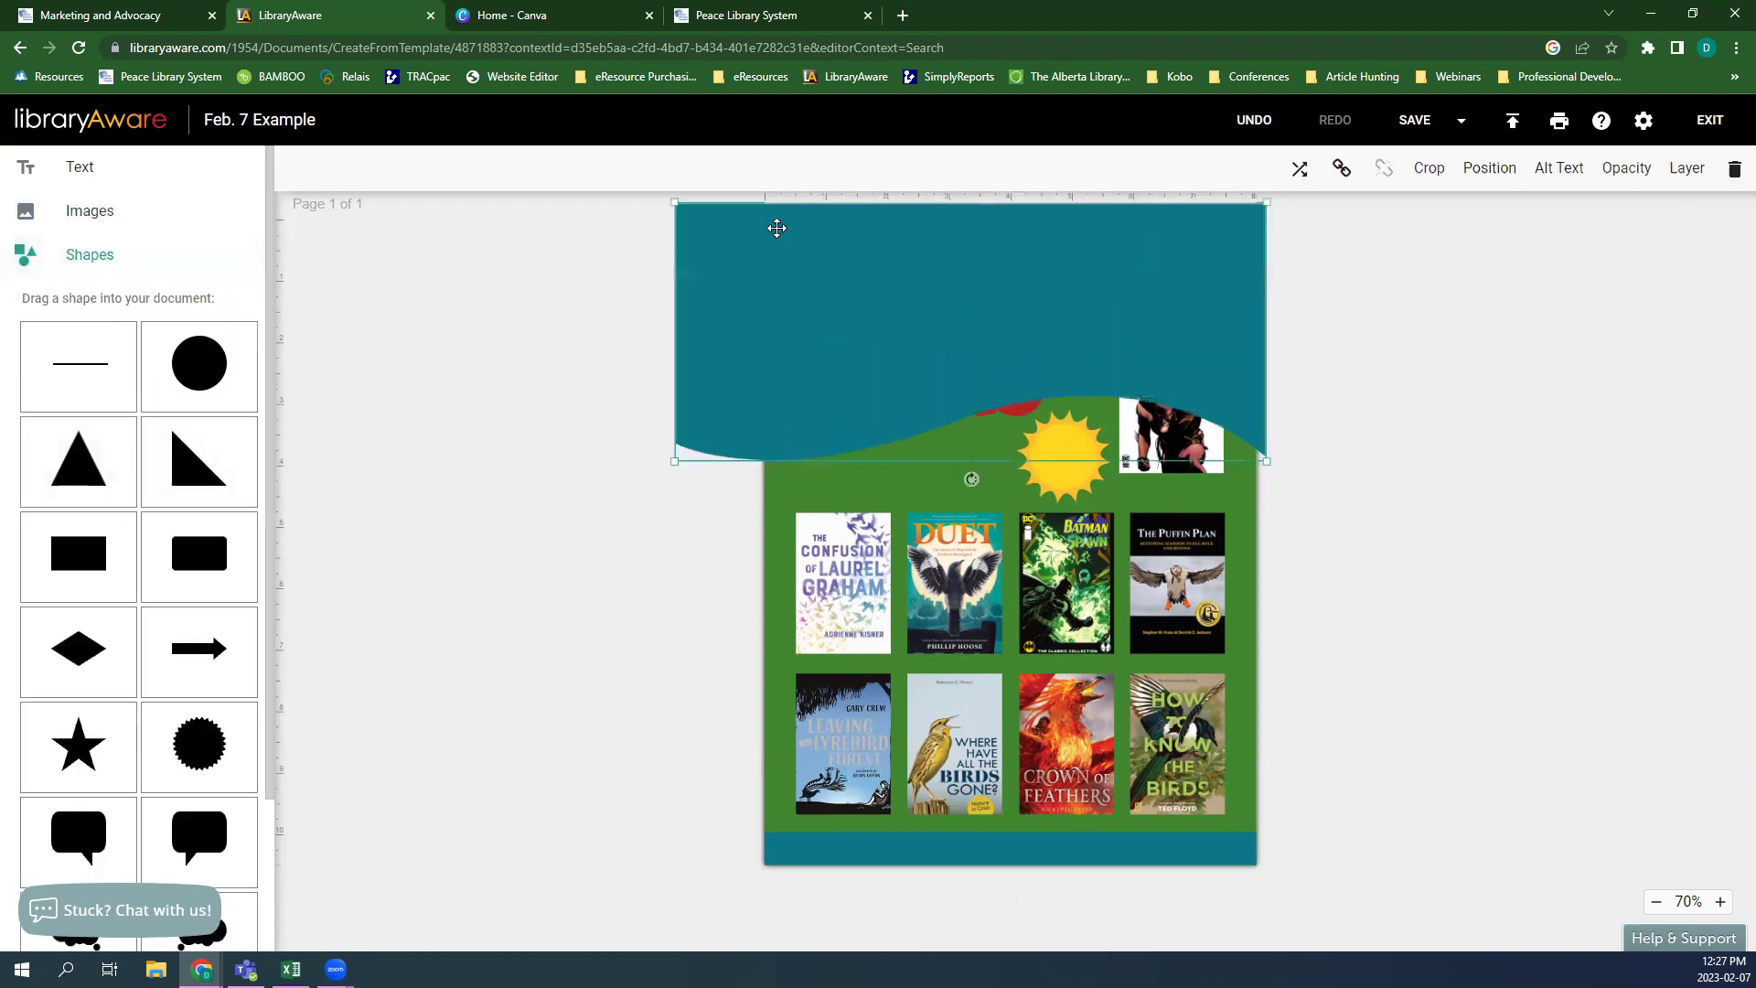
click(768, 492)
click(667, 487)
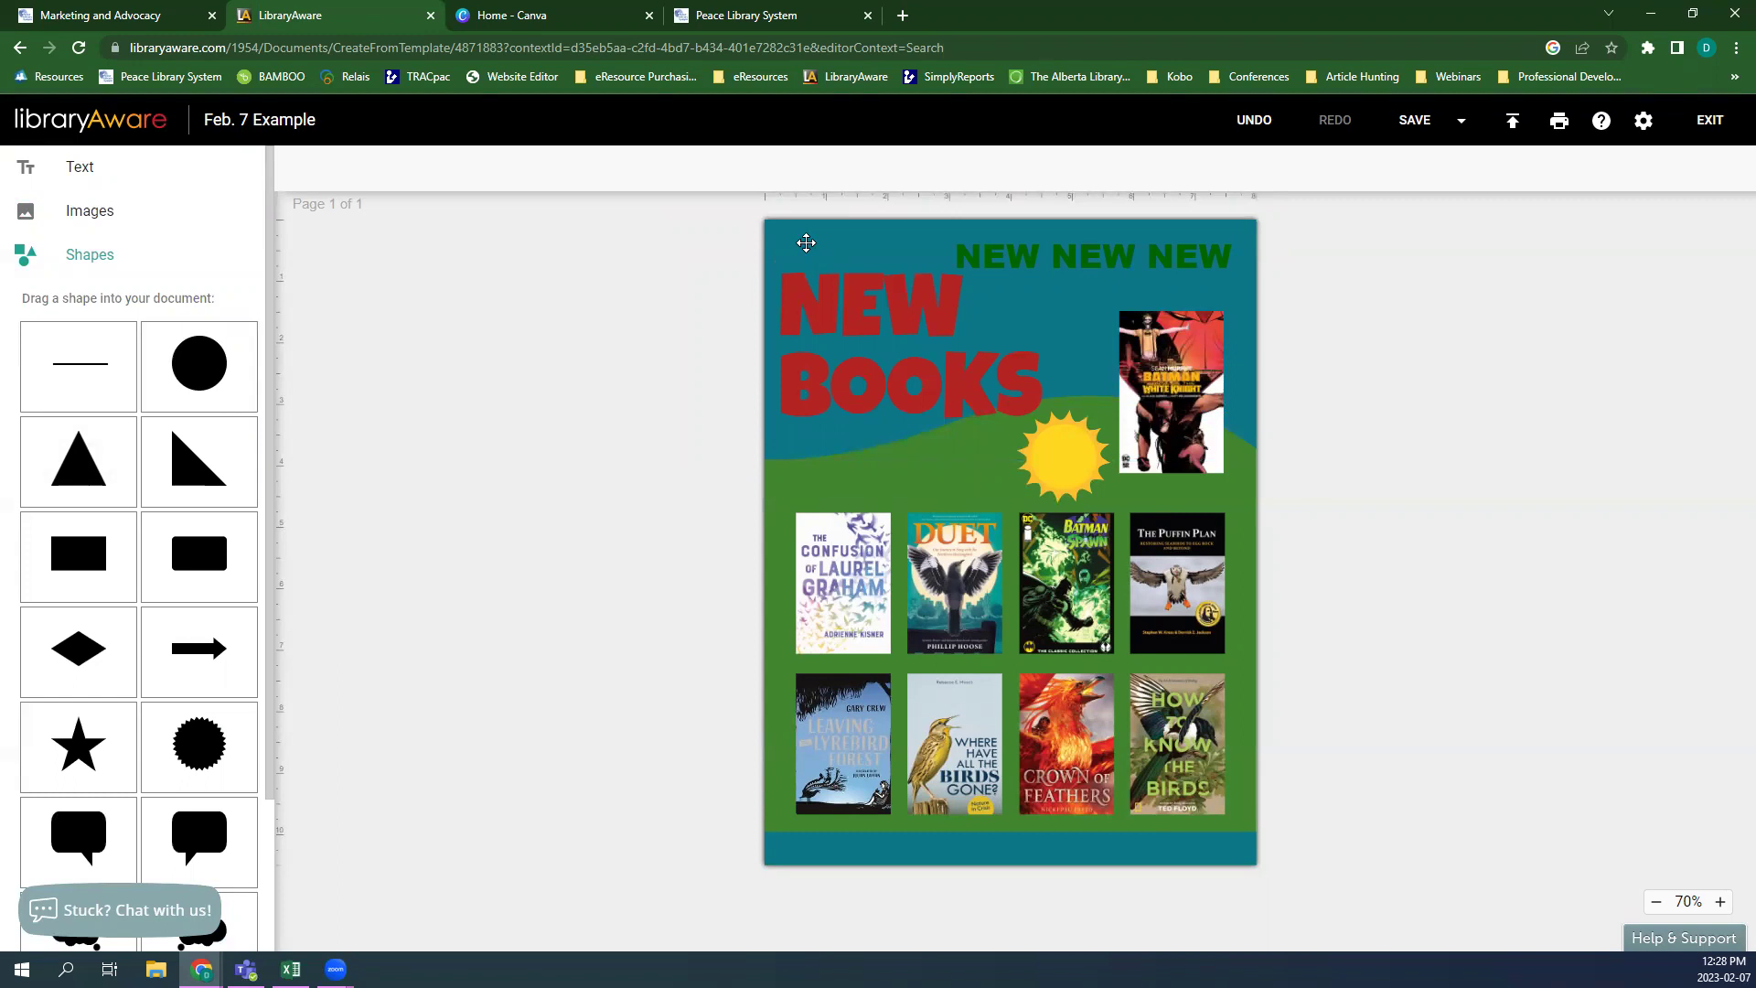
drag(199, 356, 1045, 574)
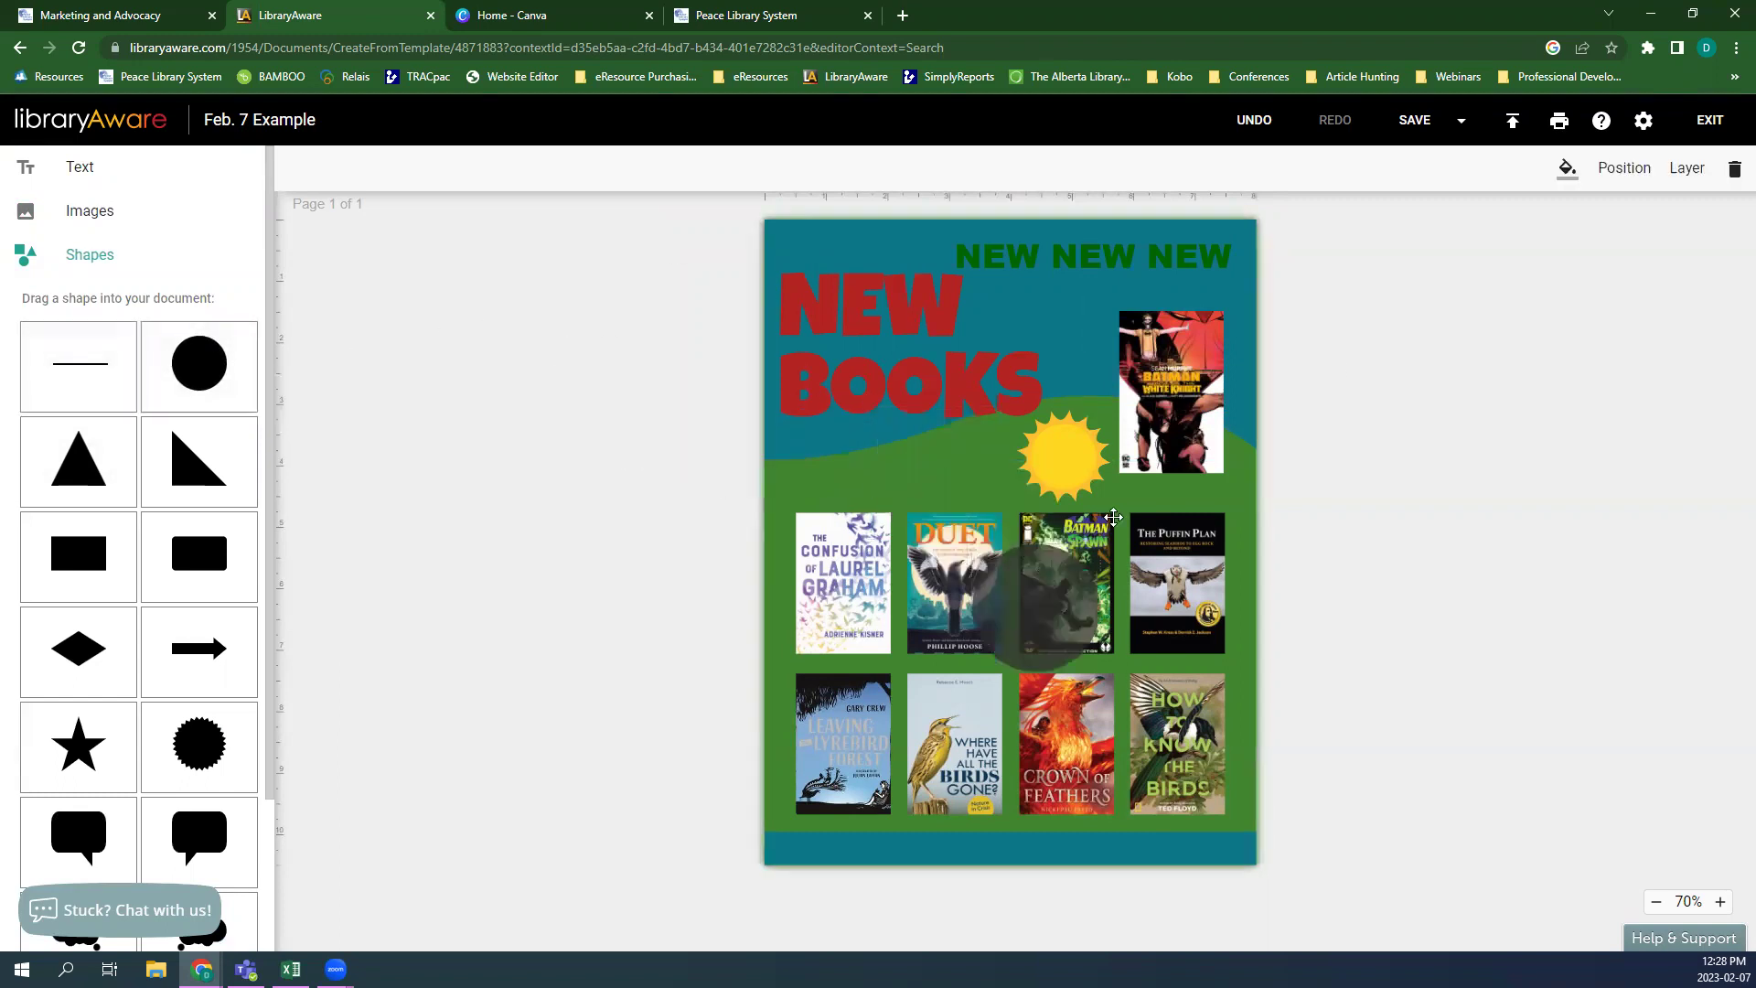
click(1567, 167)
click(1686, 415)
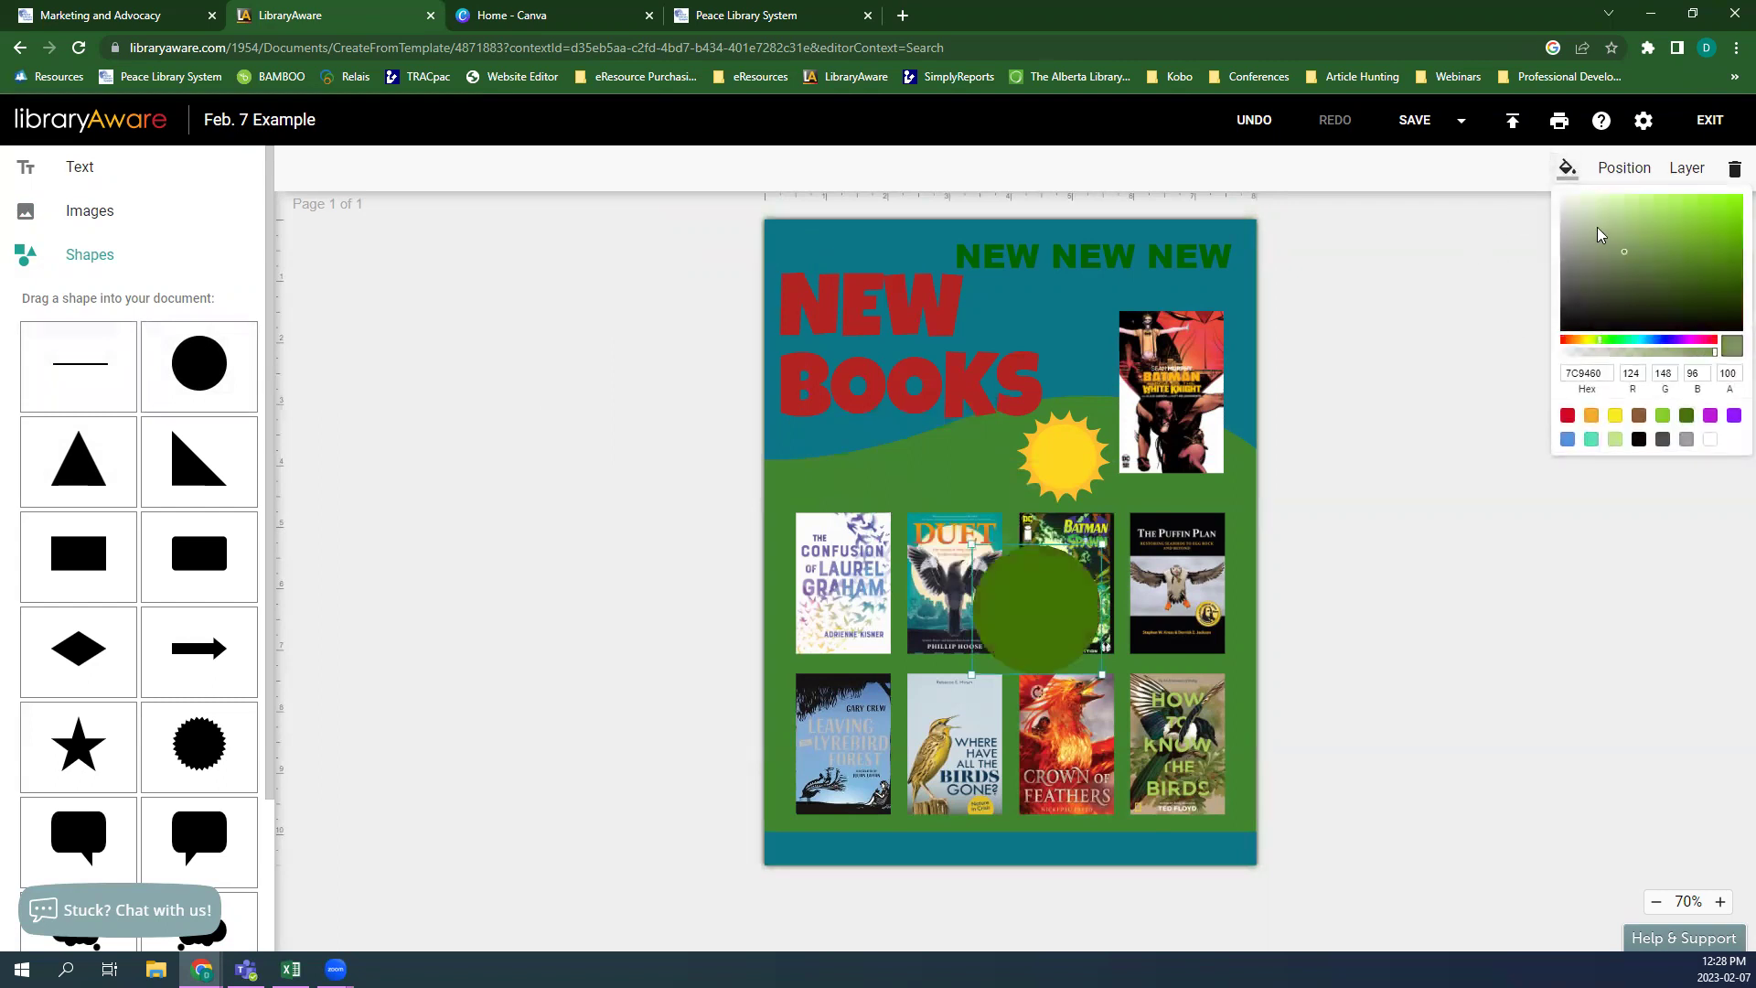
click(1390, 510)
- Move the dark green circle off the book covers and delete it from the poster
drag(1039, 607, 979, 449)
click(497, 332)
click(875, 462)
key(Delete)
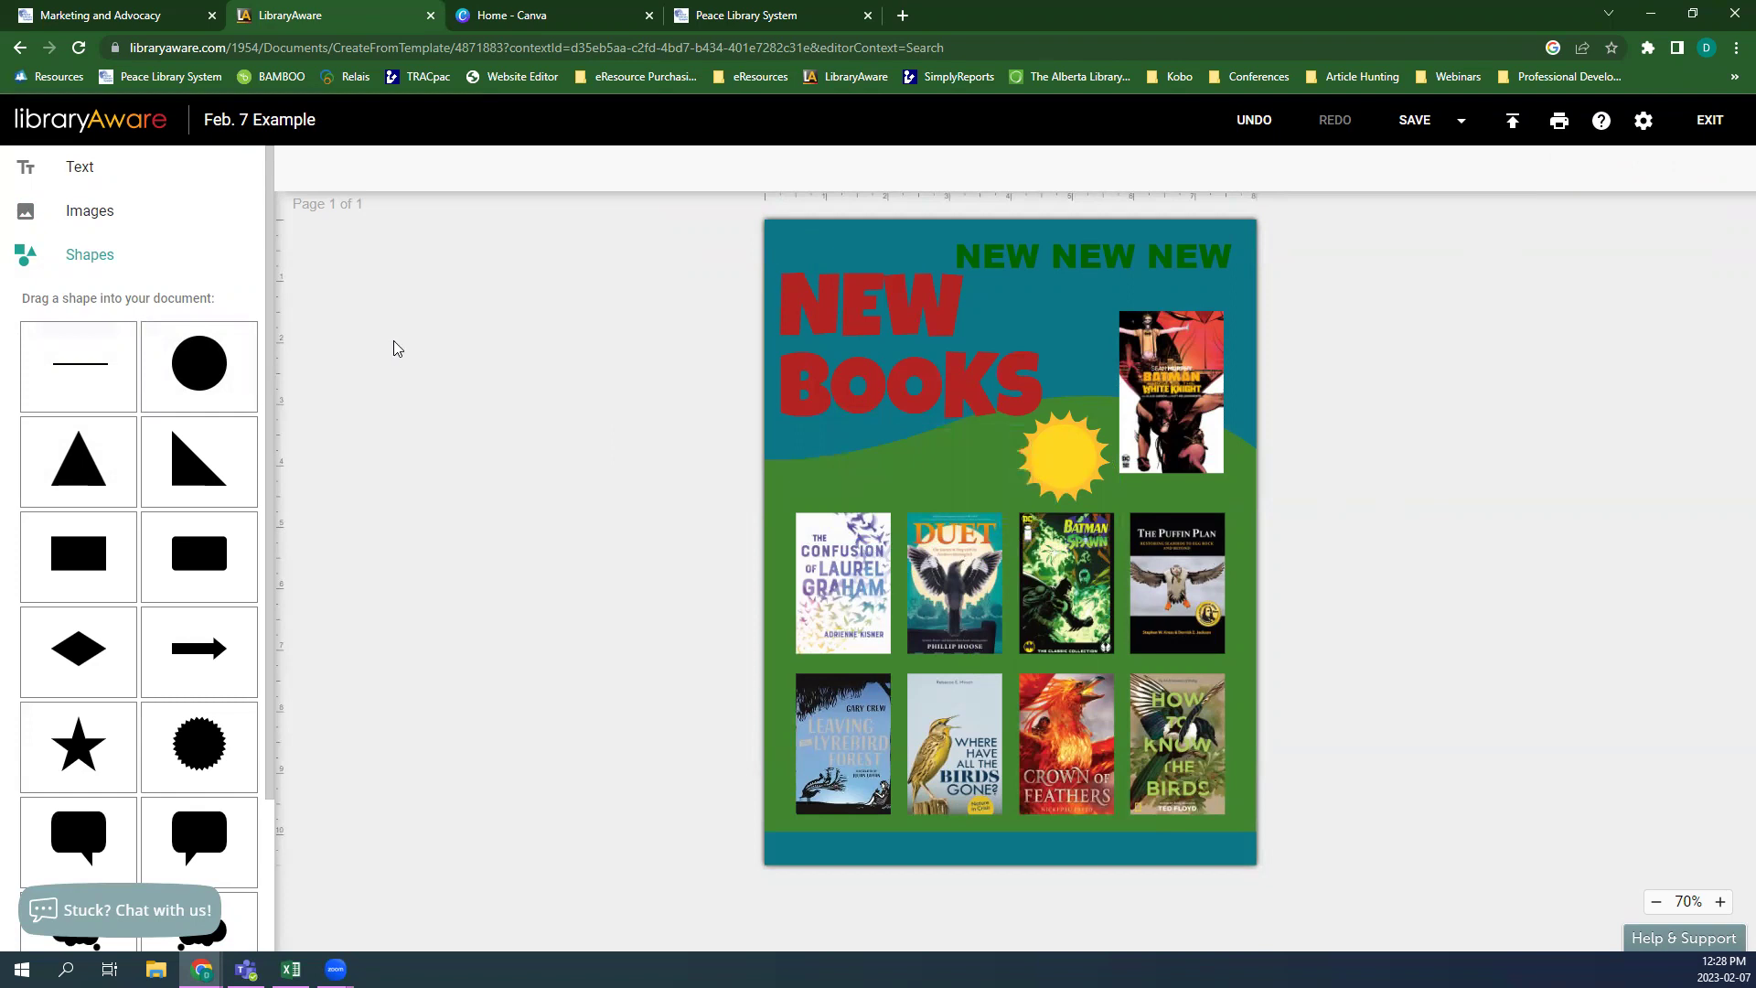
- Resize the green background rectangle, lowering its top edge to the NEW BOOKS title and extending it further past the page's right edge
click(1230, 296)
click(1365, 378)
click(1241, 479)
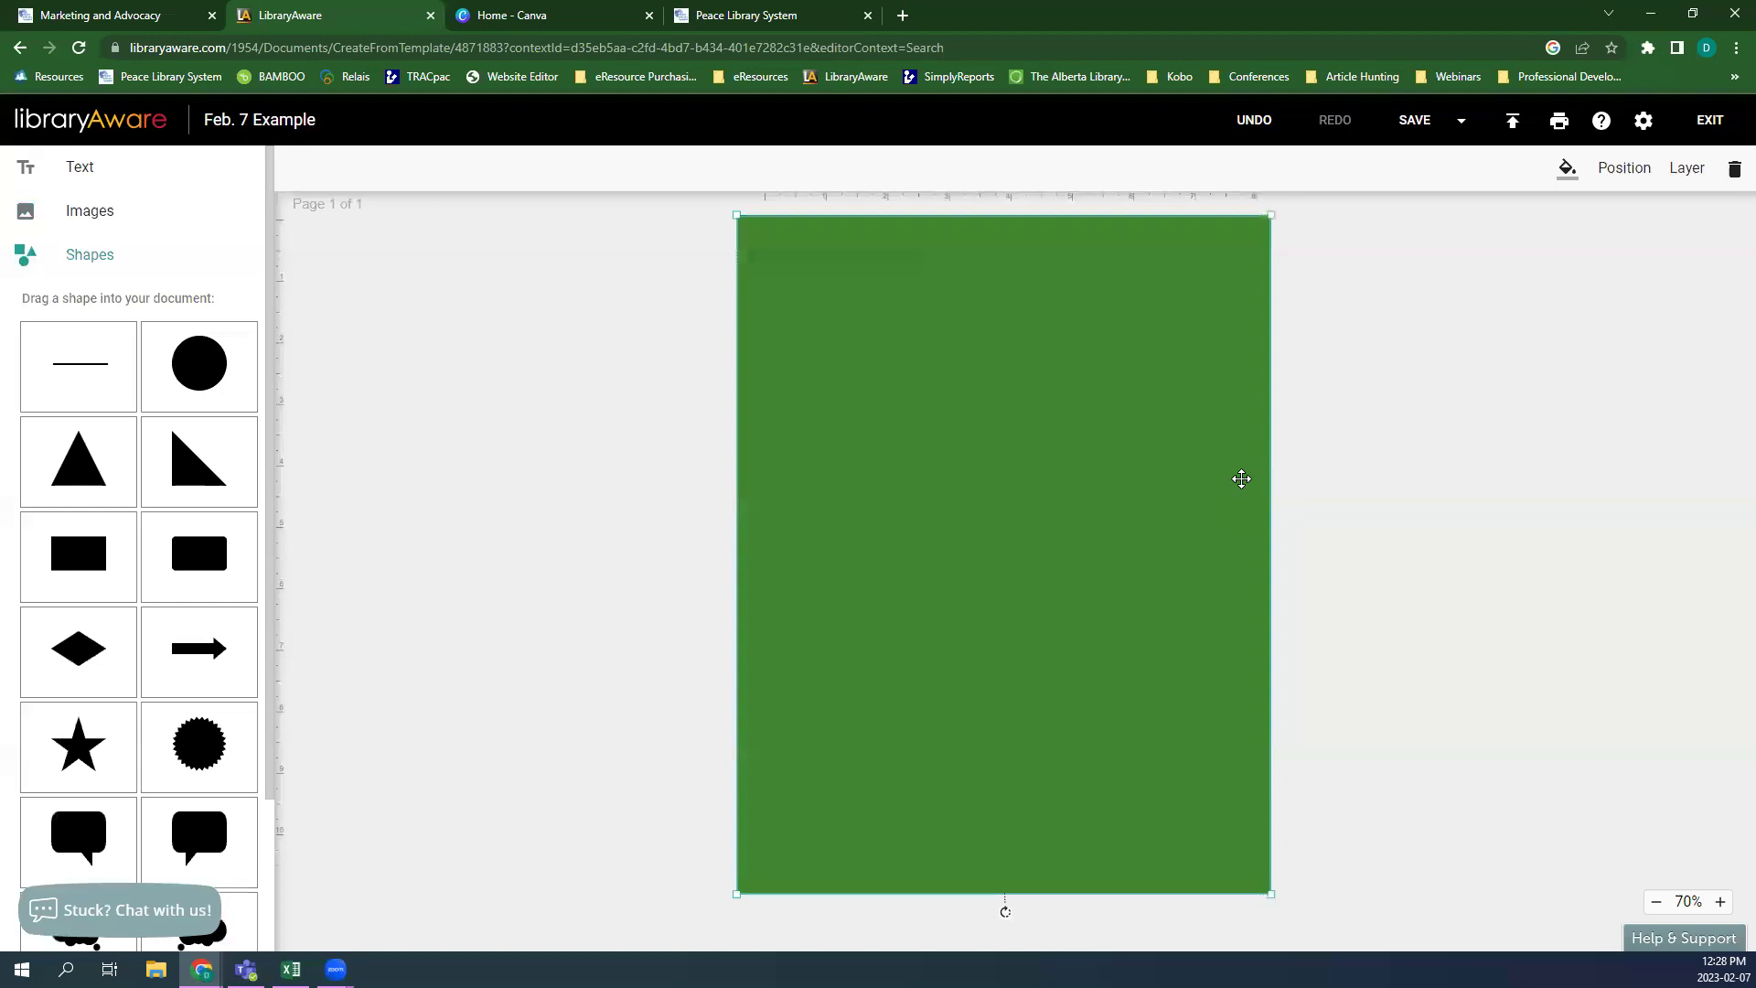
drag(1270, 215, 1313, 361)
click(1490, 333)
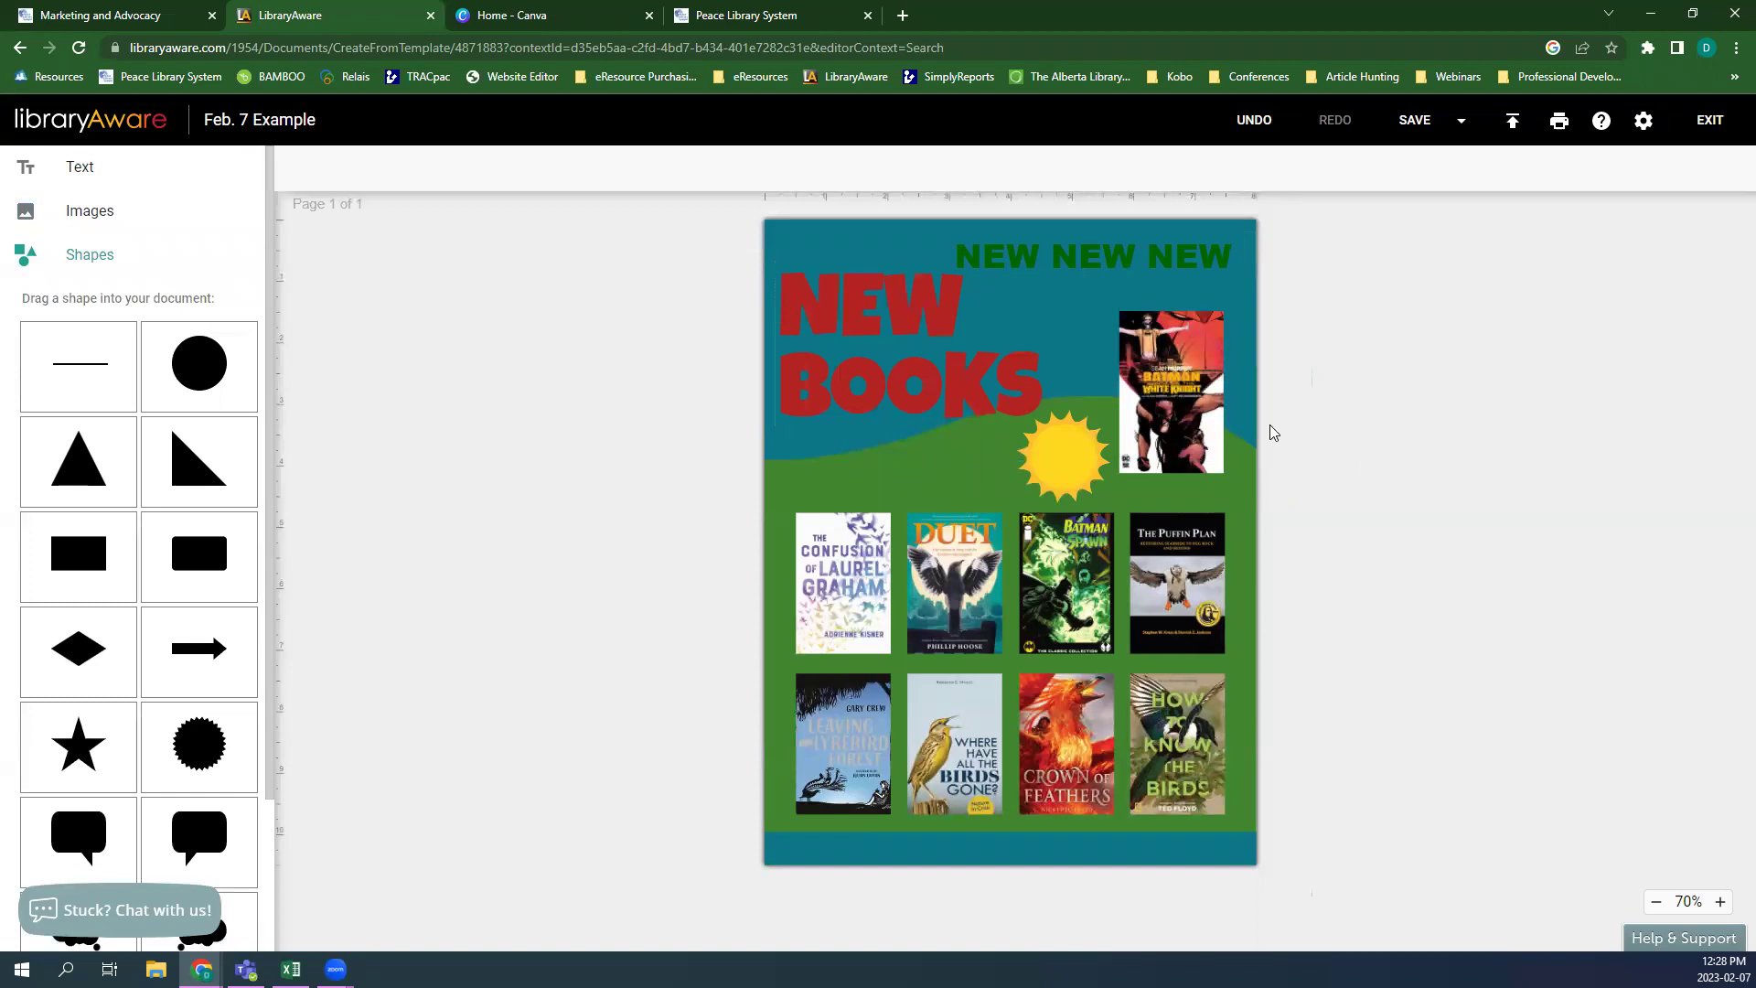
- Shift the blue wave image slightly down and right, and nudge the NEW BOOKS title slightly left
click(858, 249)
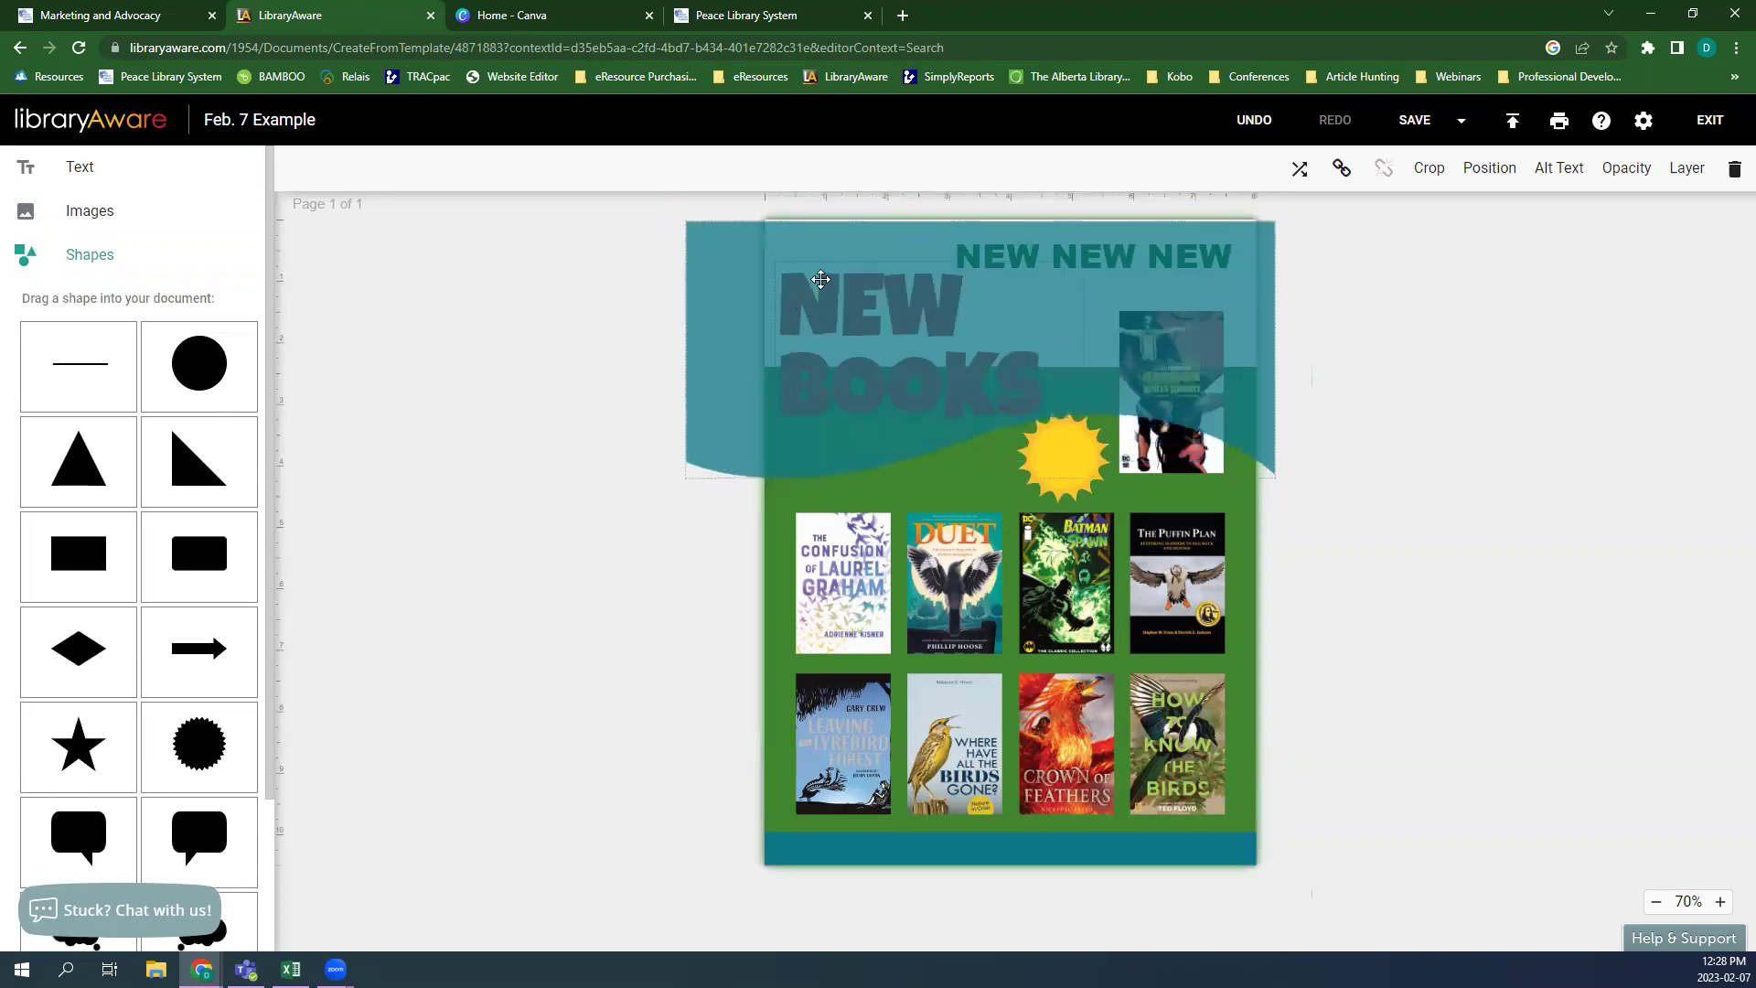
click(503, 288)
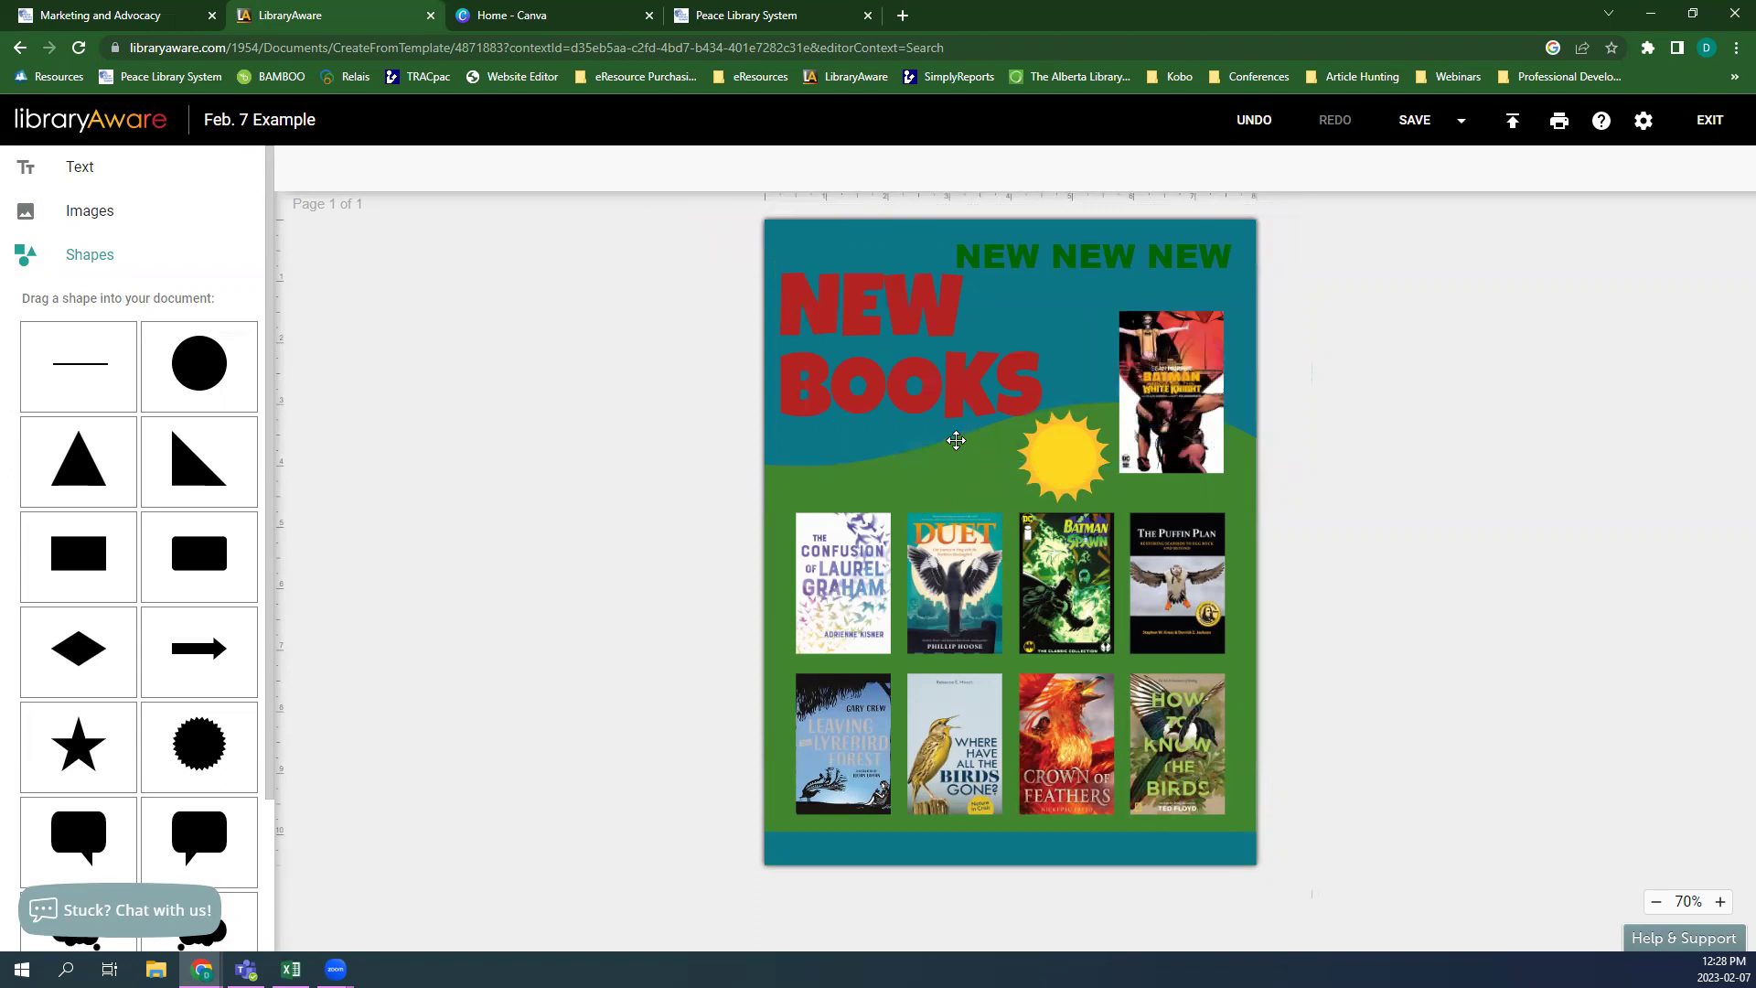
drag(850, 353, 824, 296)
click(1061, 274)
- Enlarge the green background rectangle from its upper-left corner so it reaches past the top of the page
click(821, 482)
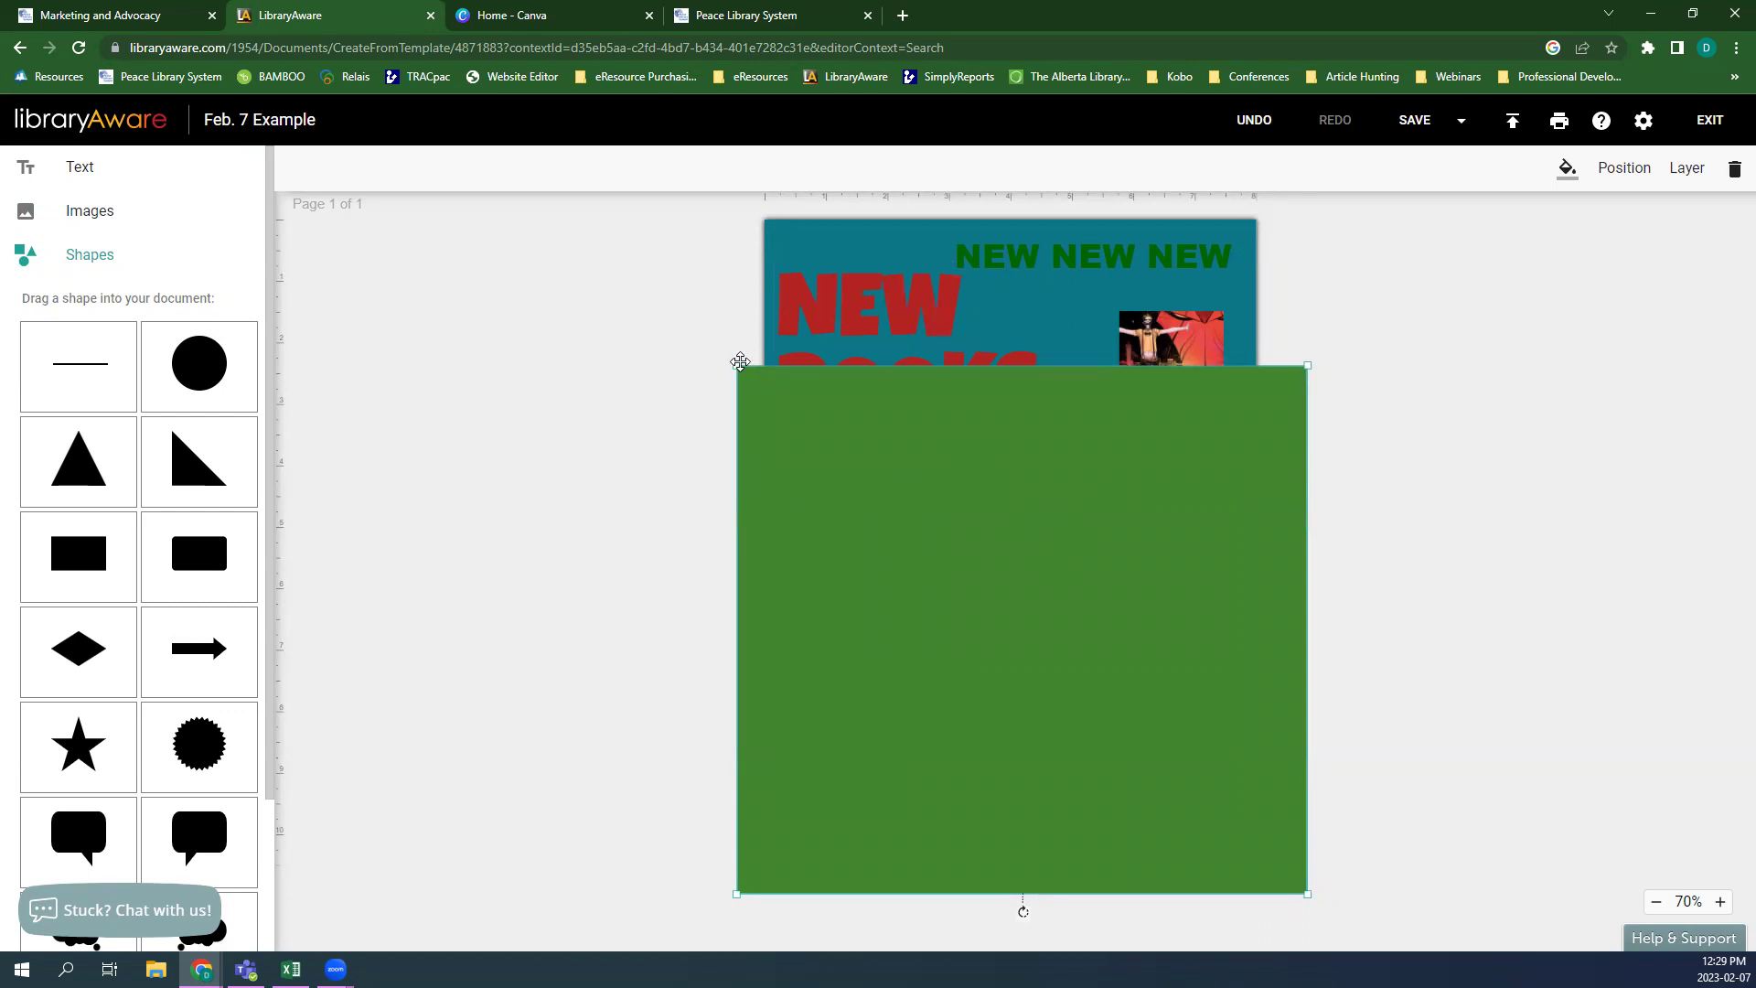
drag(736, 366, 698, 210)
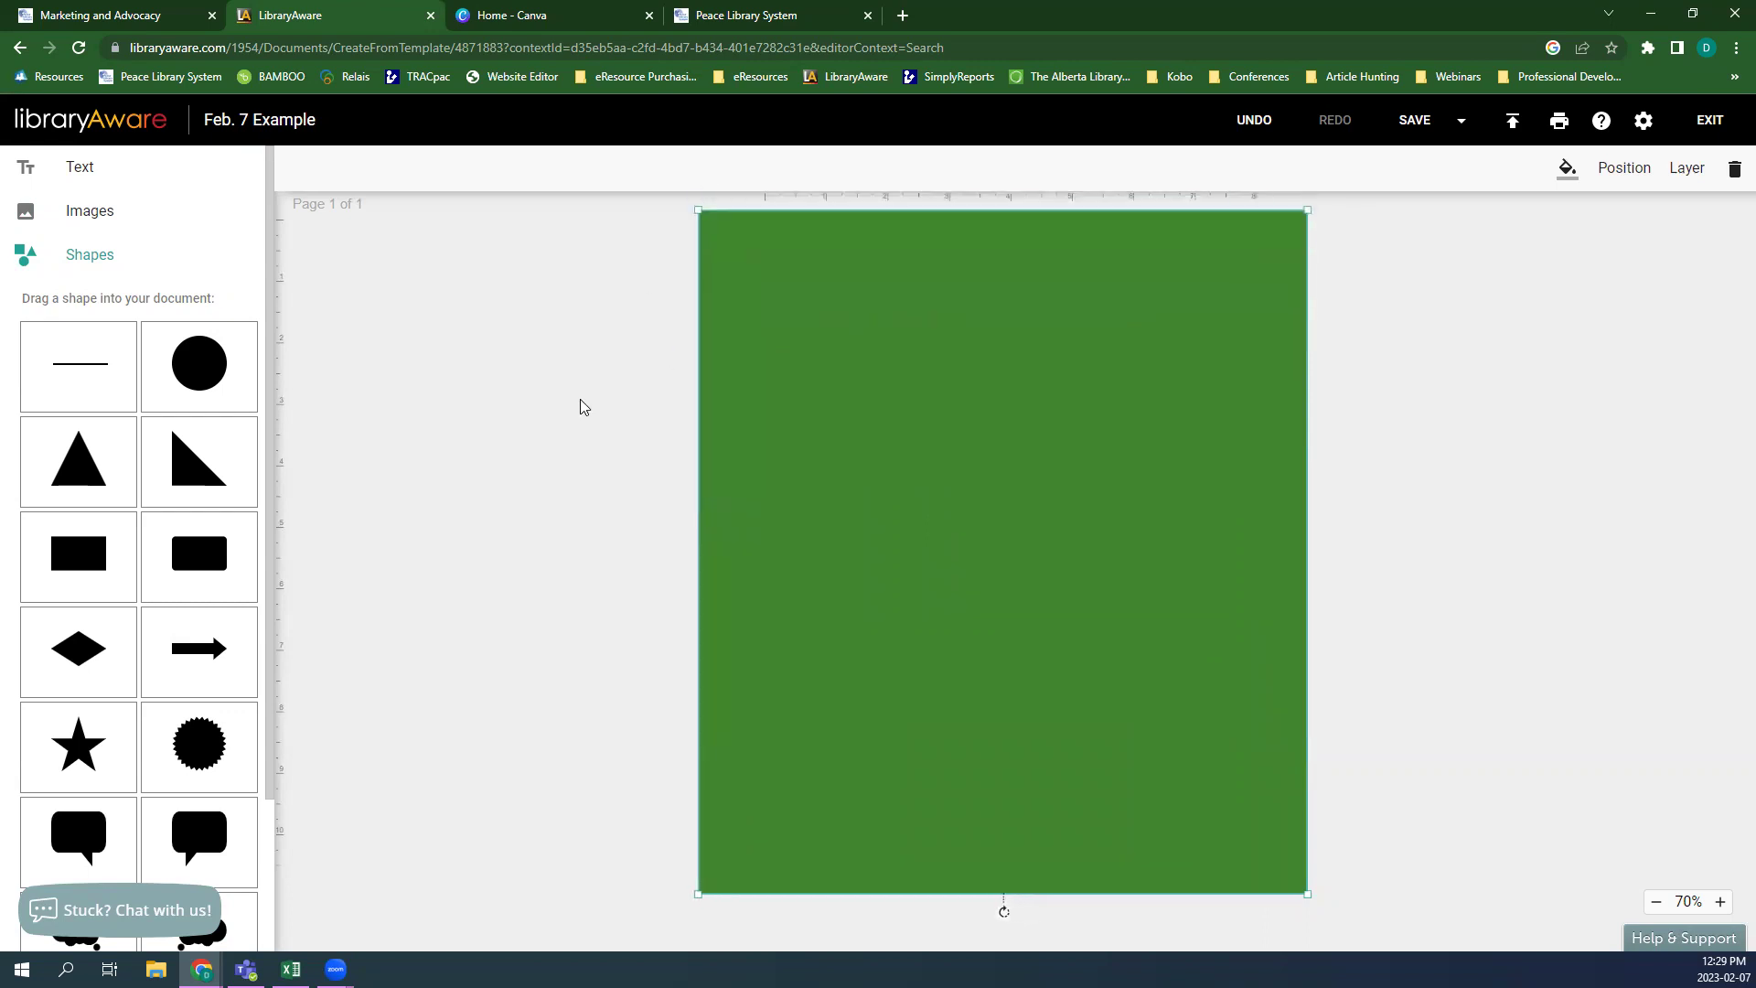
click(578, 423)
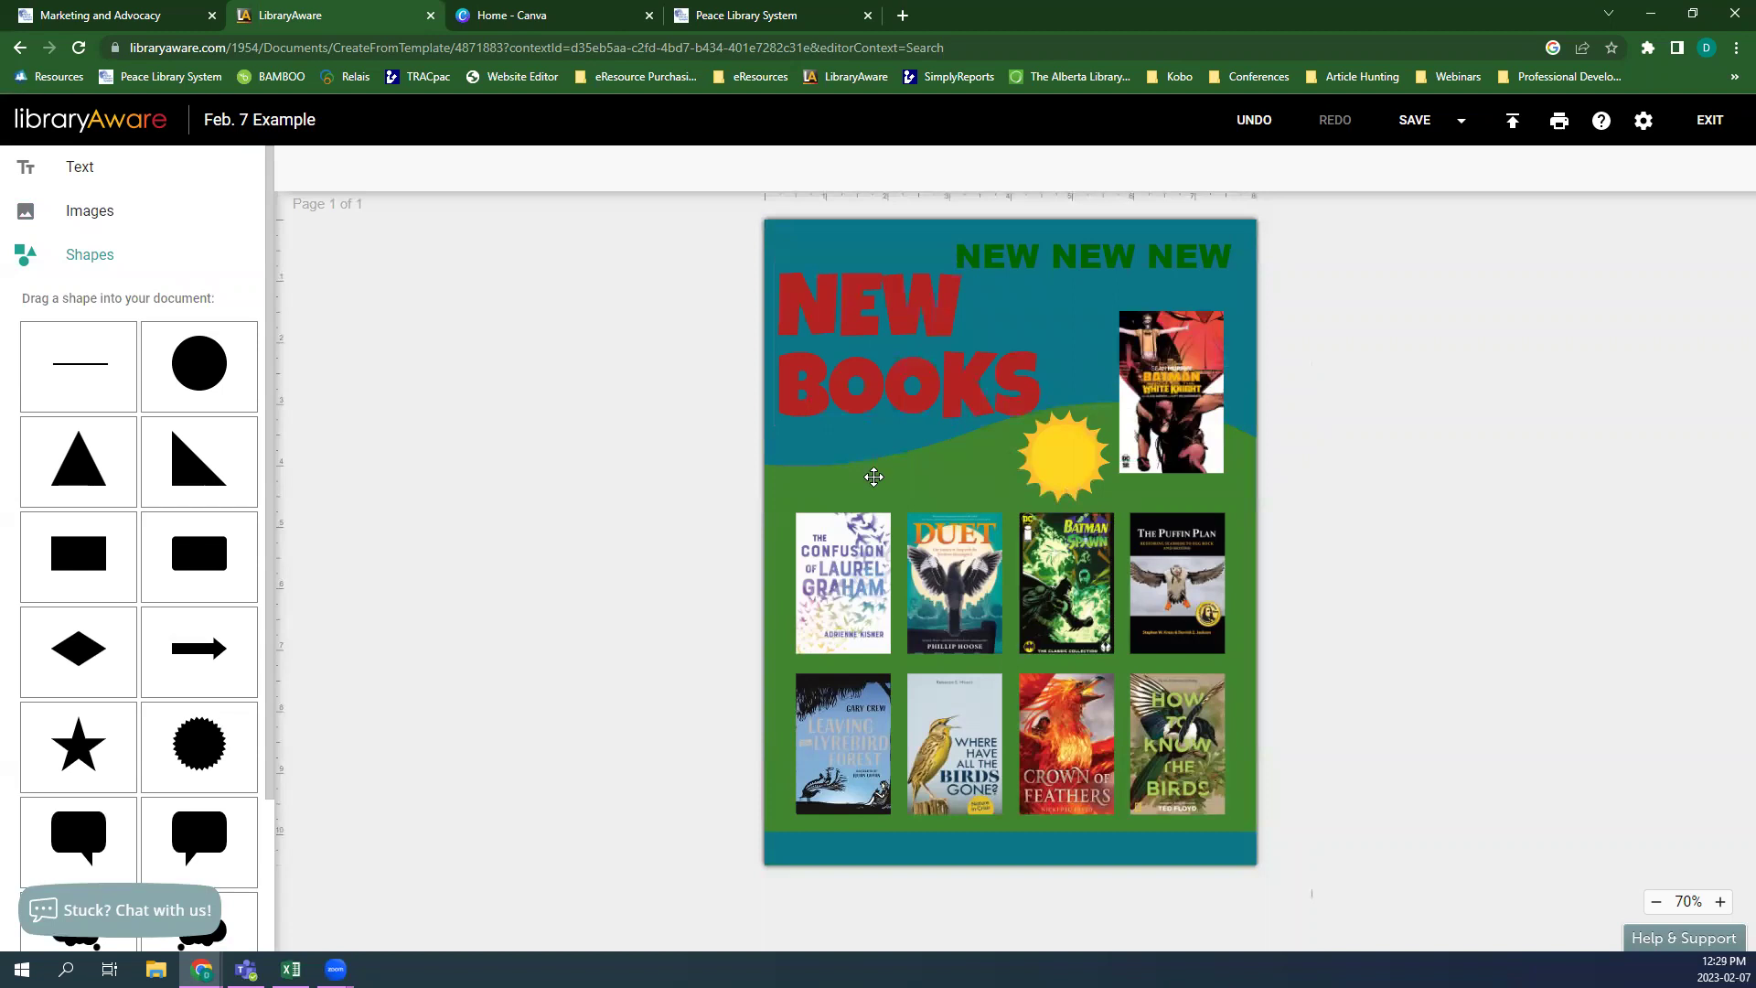
- Move the NEW BOOKS title slightly down and right on the blue wave
click(862, 423)
click(855, 448)
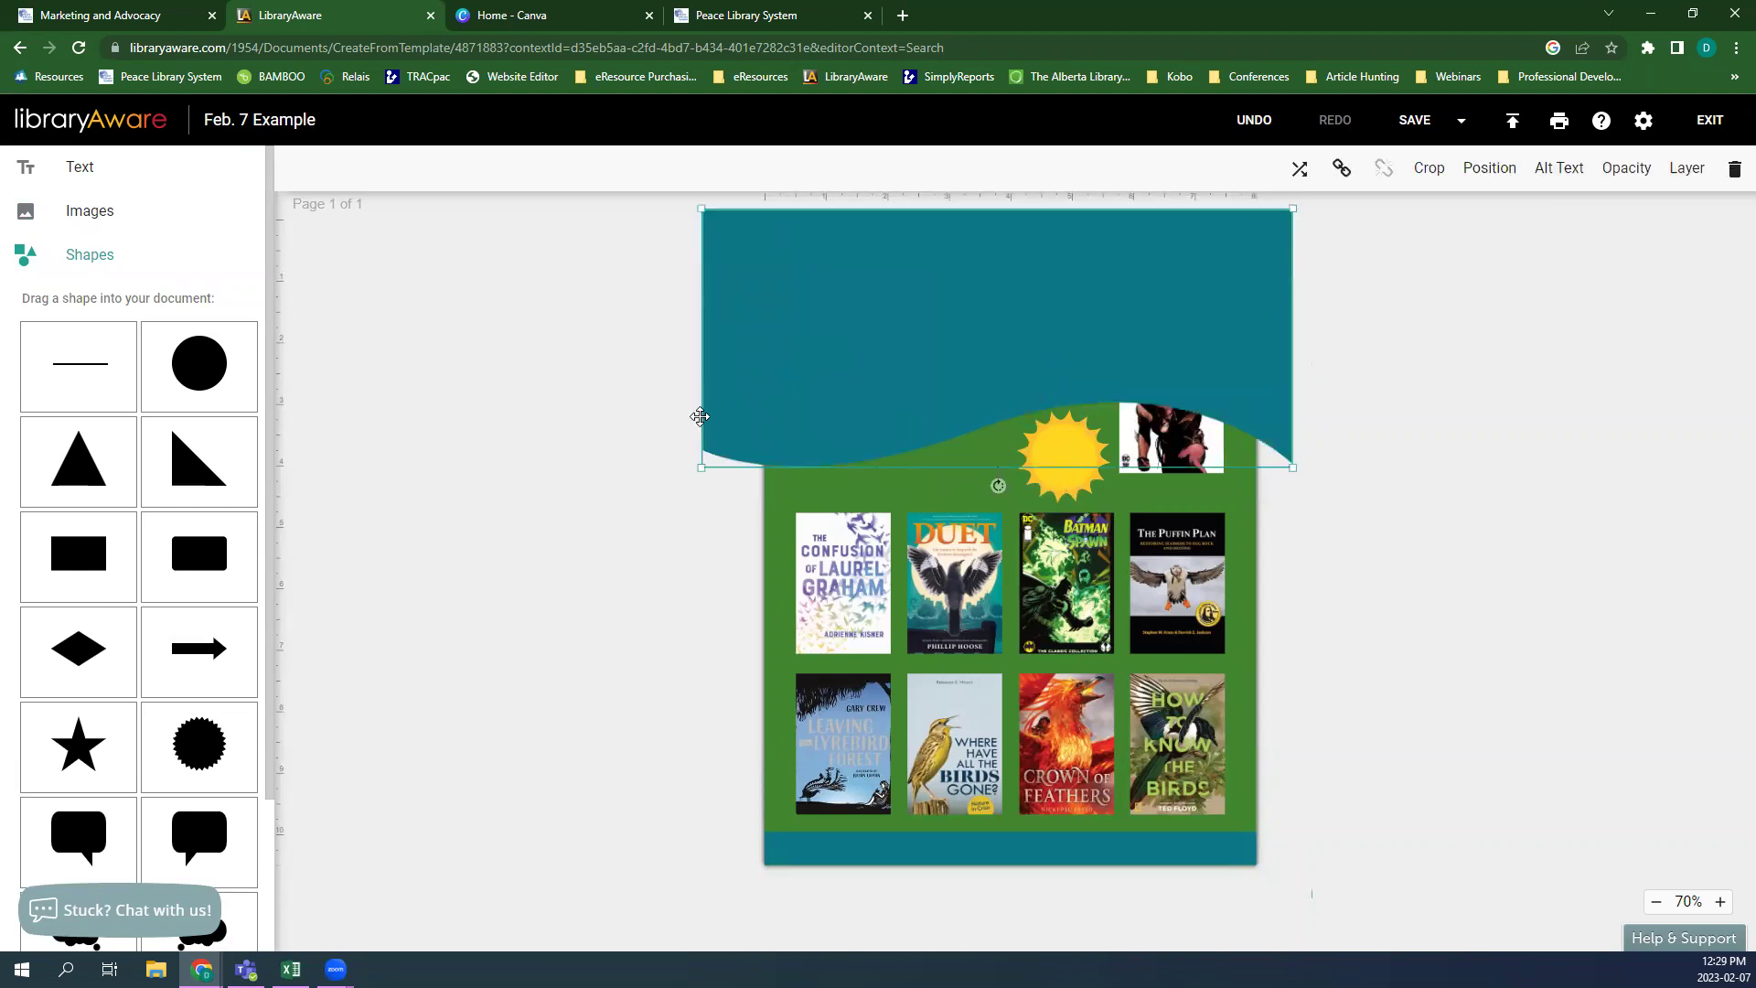
click(615, 563)
click(901, 327)
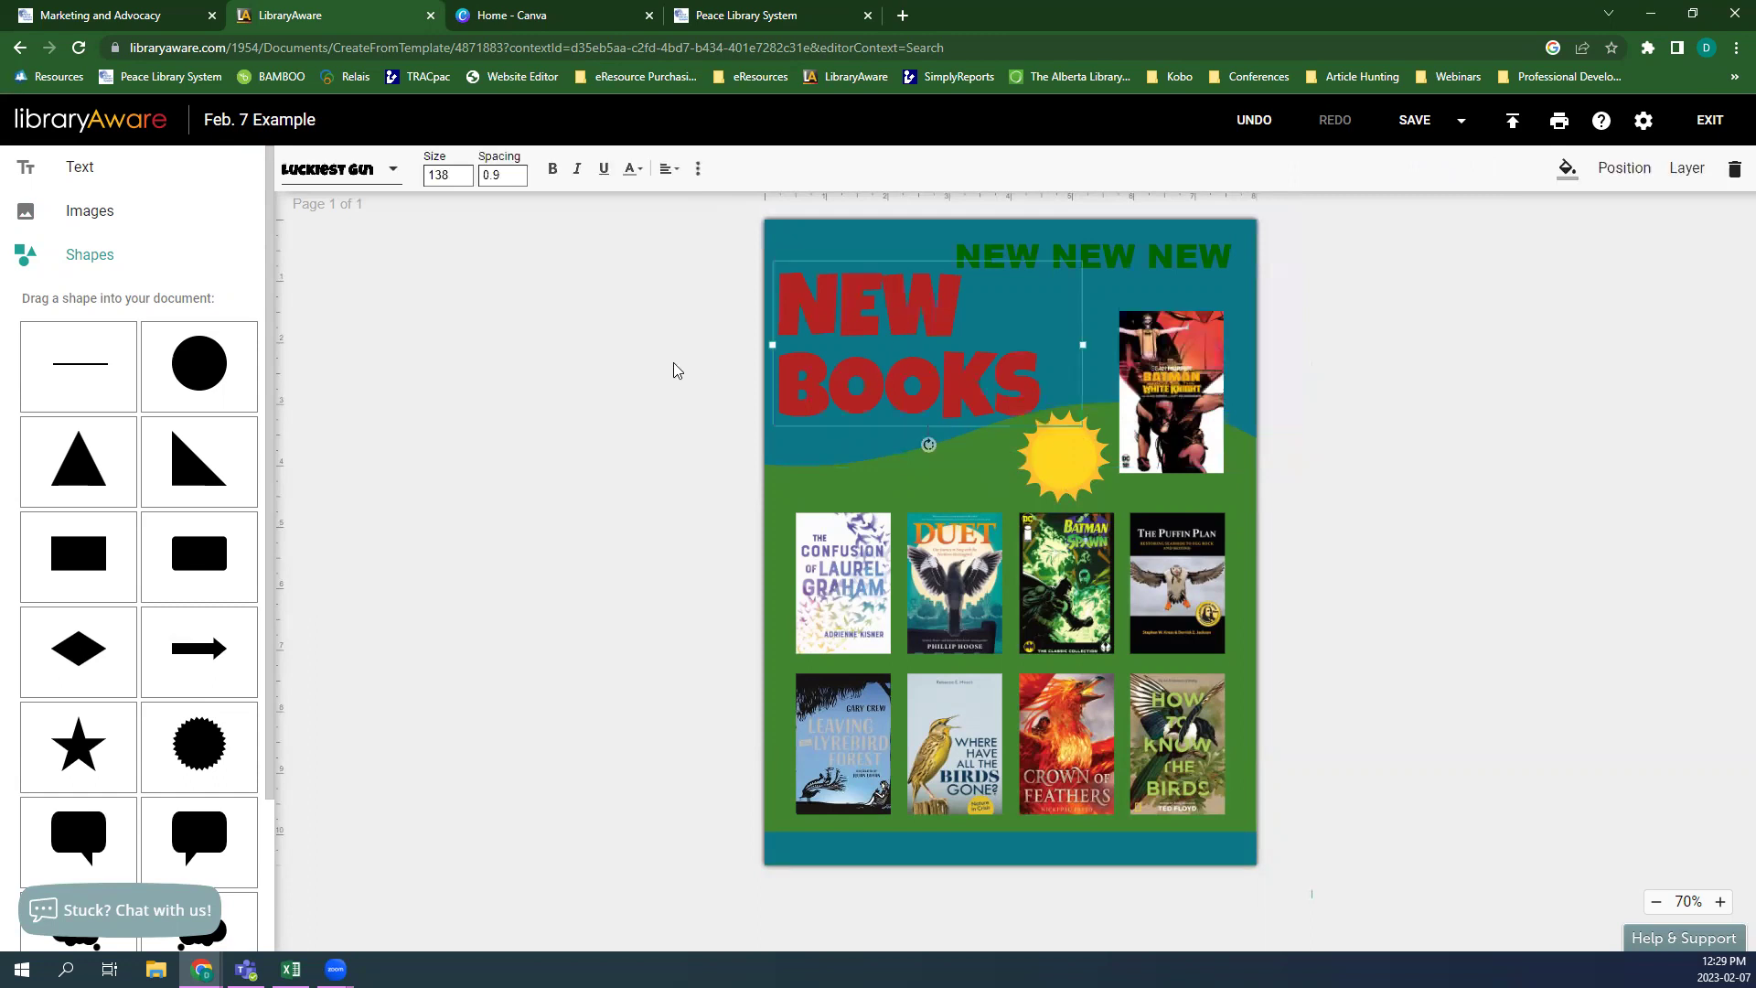
shift+click(862, 357)
click(549, 393)
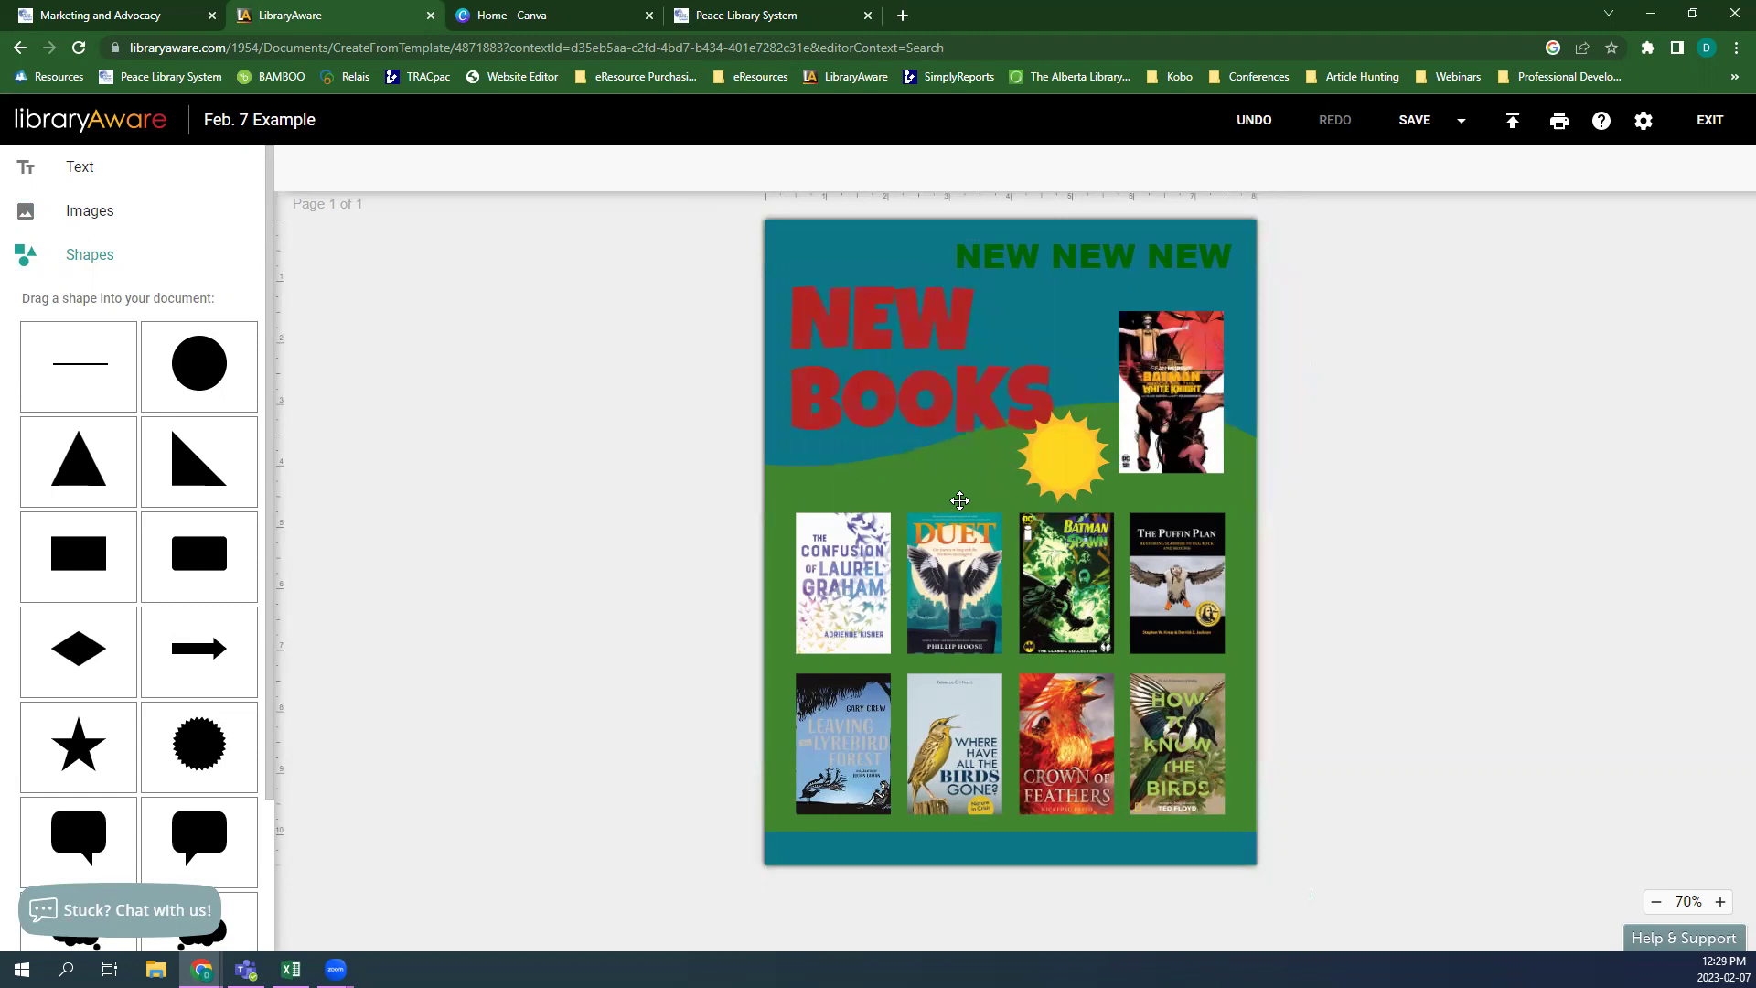
- Lower the green background rectangle's top edge to the first line of the NEW BOOKS title
click(934, 485)
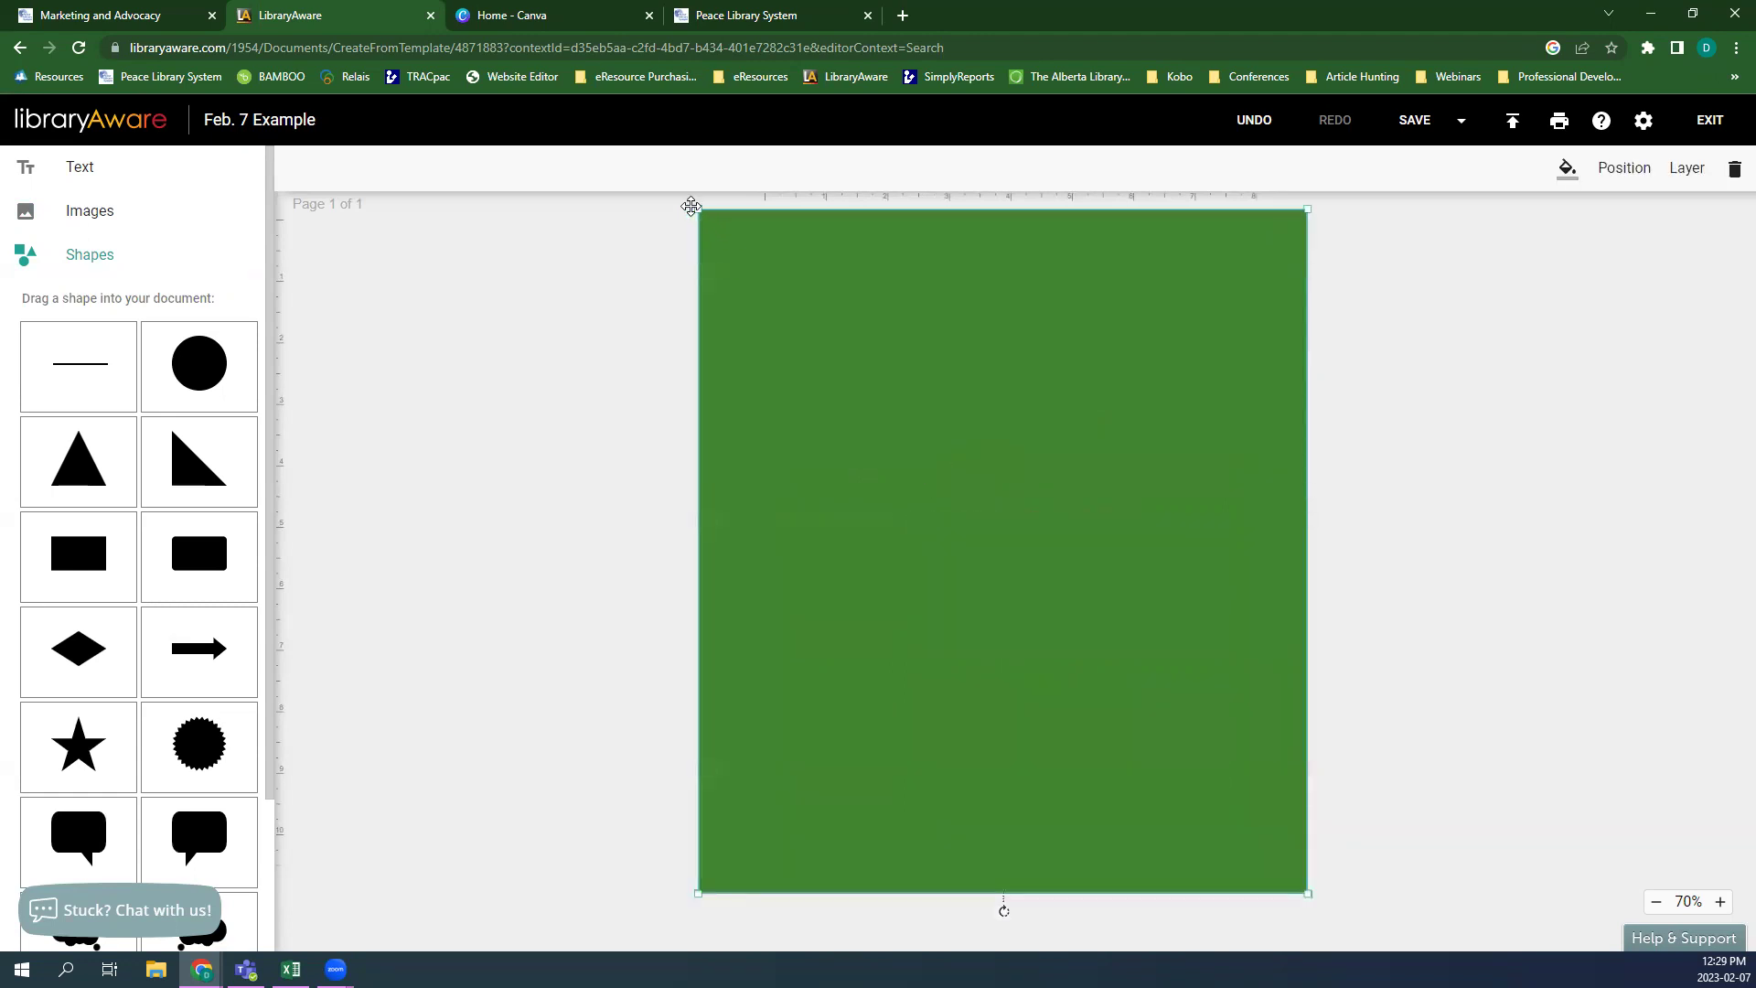
drag(697, 209, 694, 322)
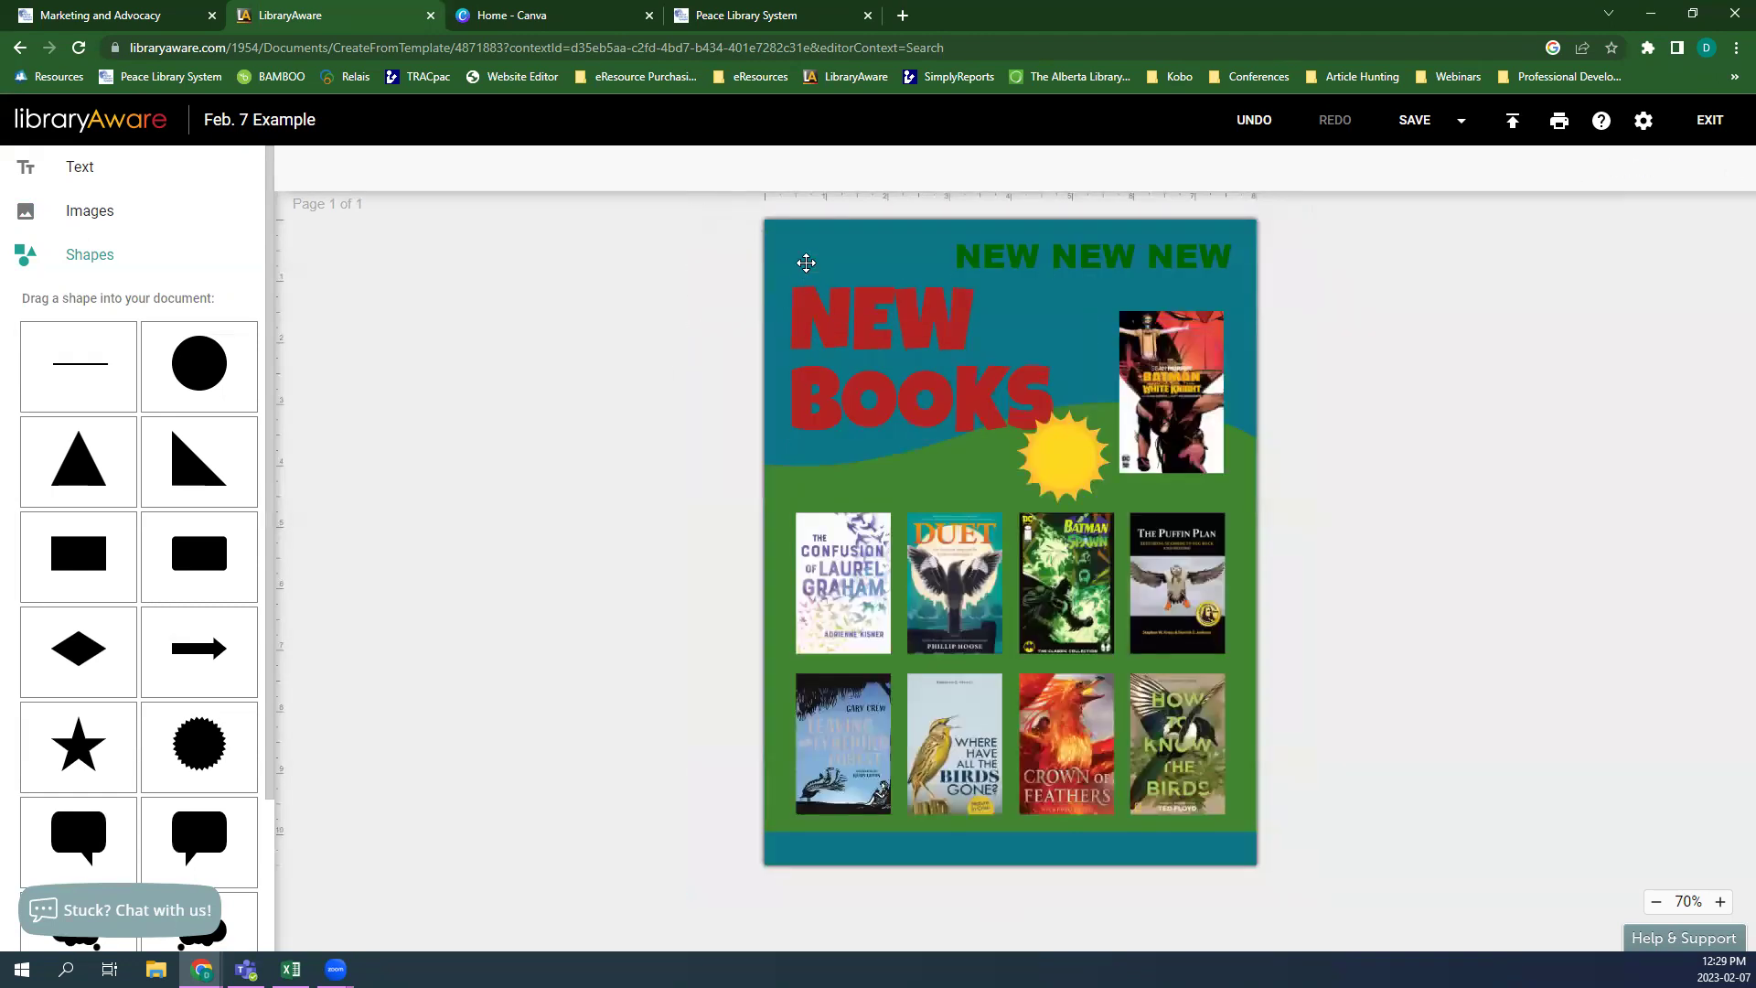
- Move the blue wave image slightly down and send it to the back layer
click(806, 261)
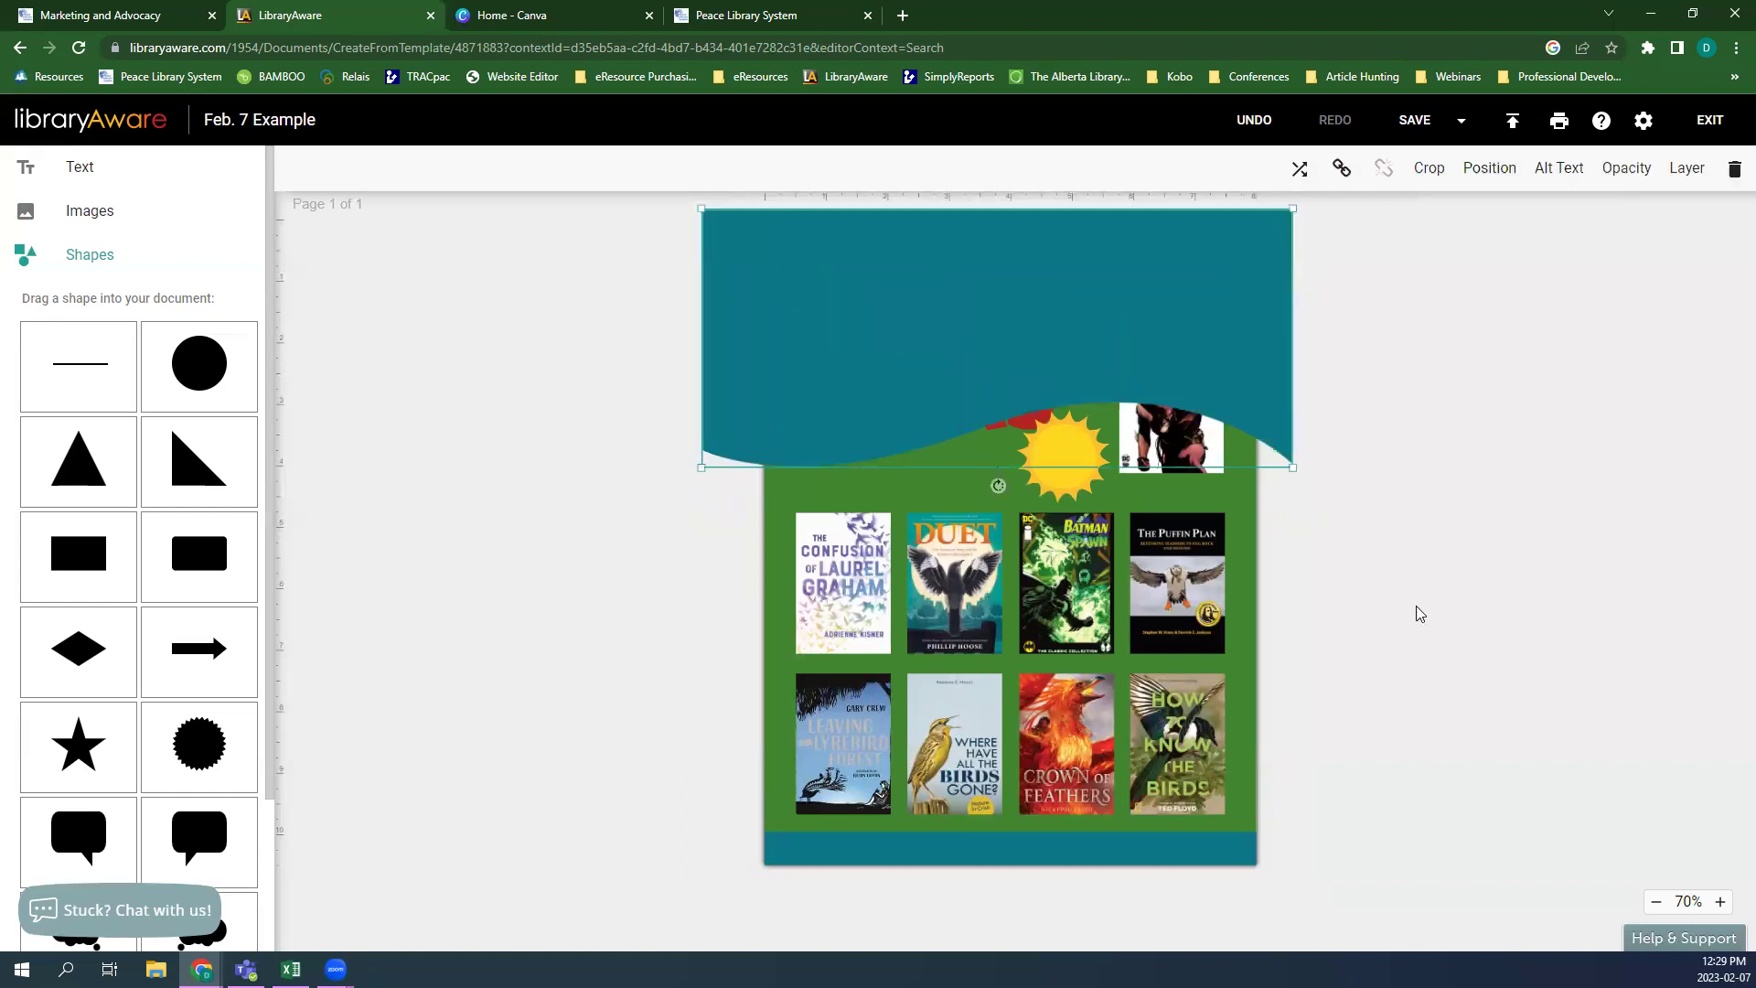
click(1694, 168)
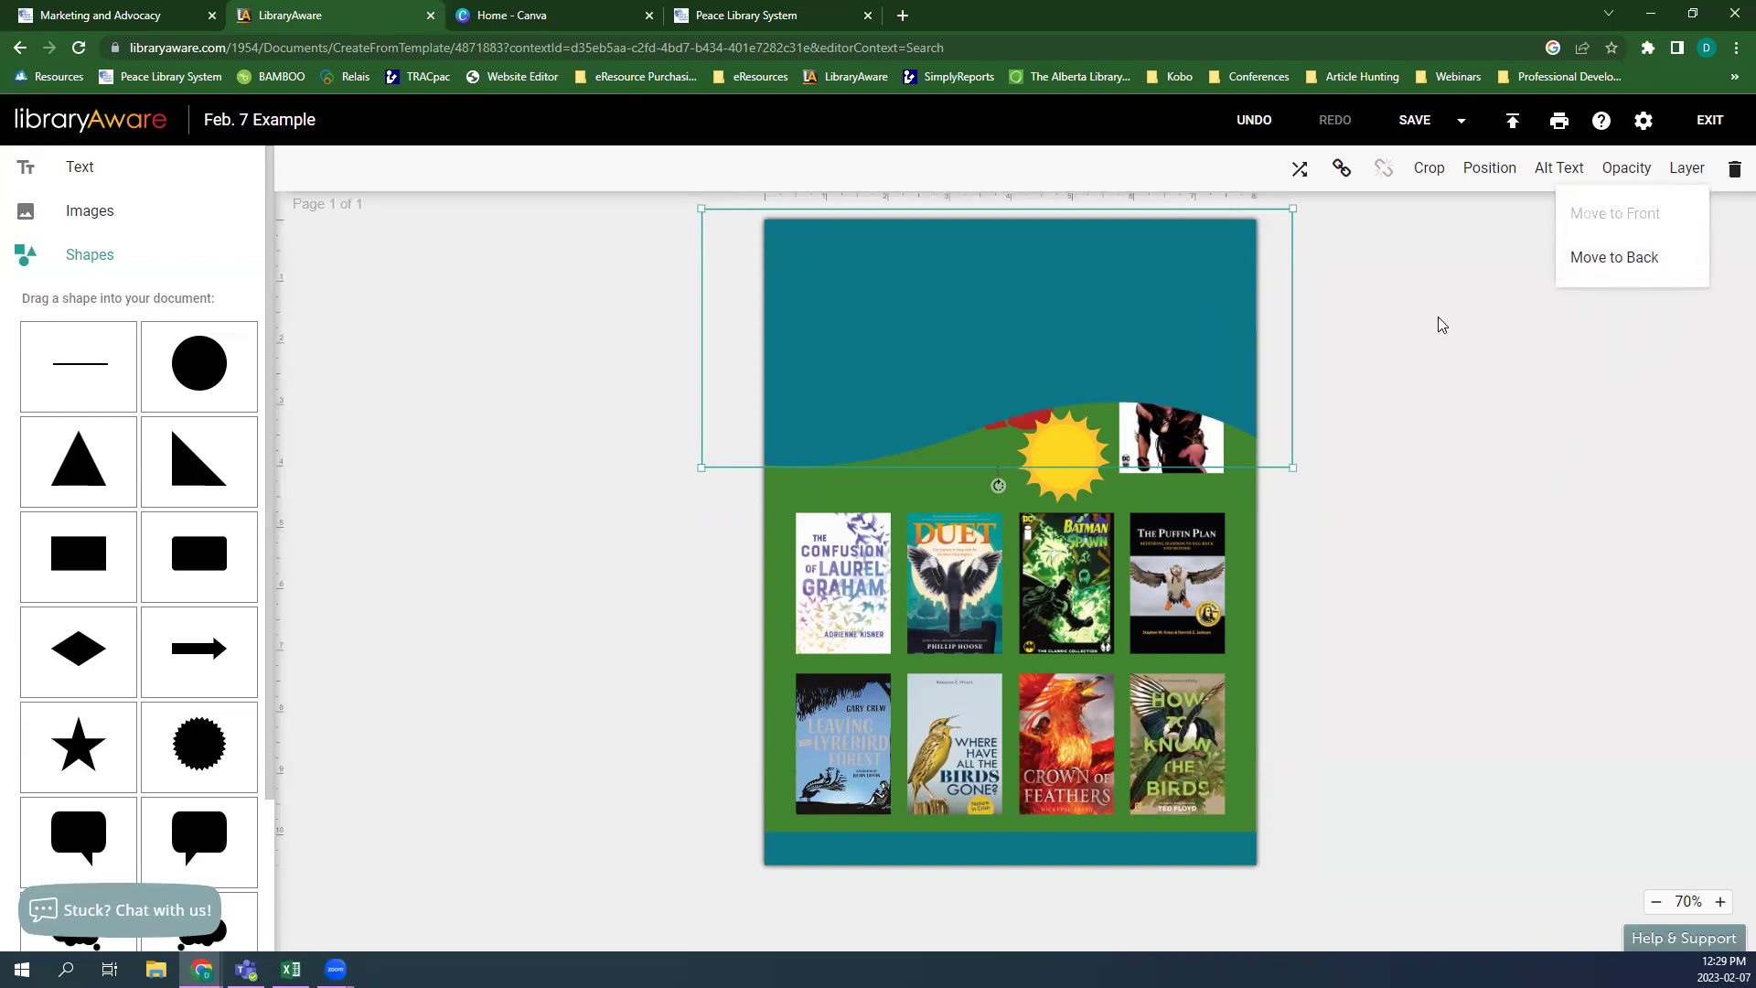
click(1469, 371)
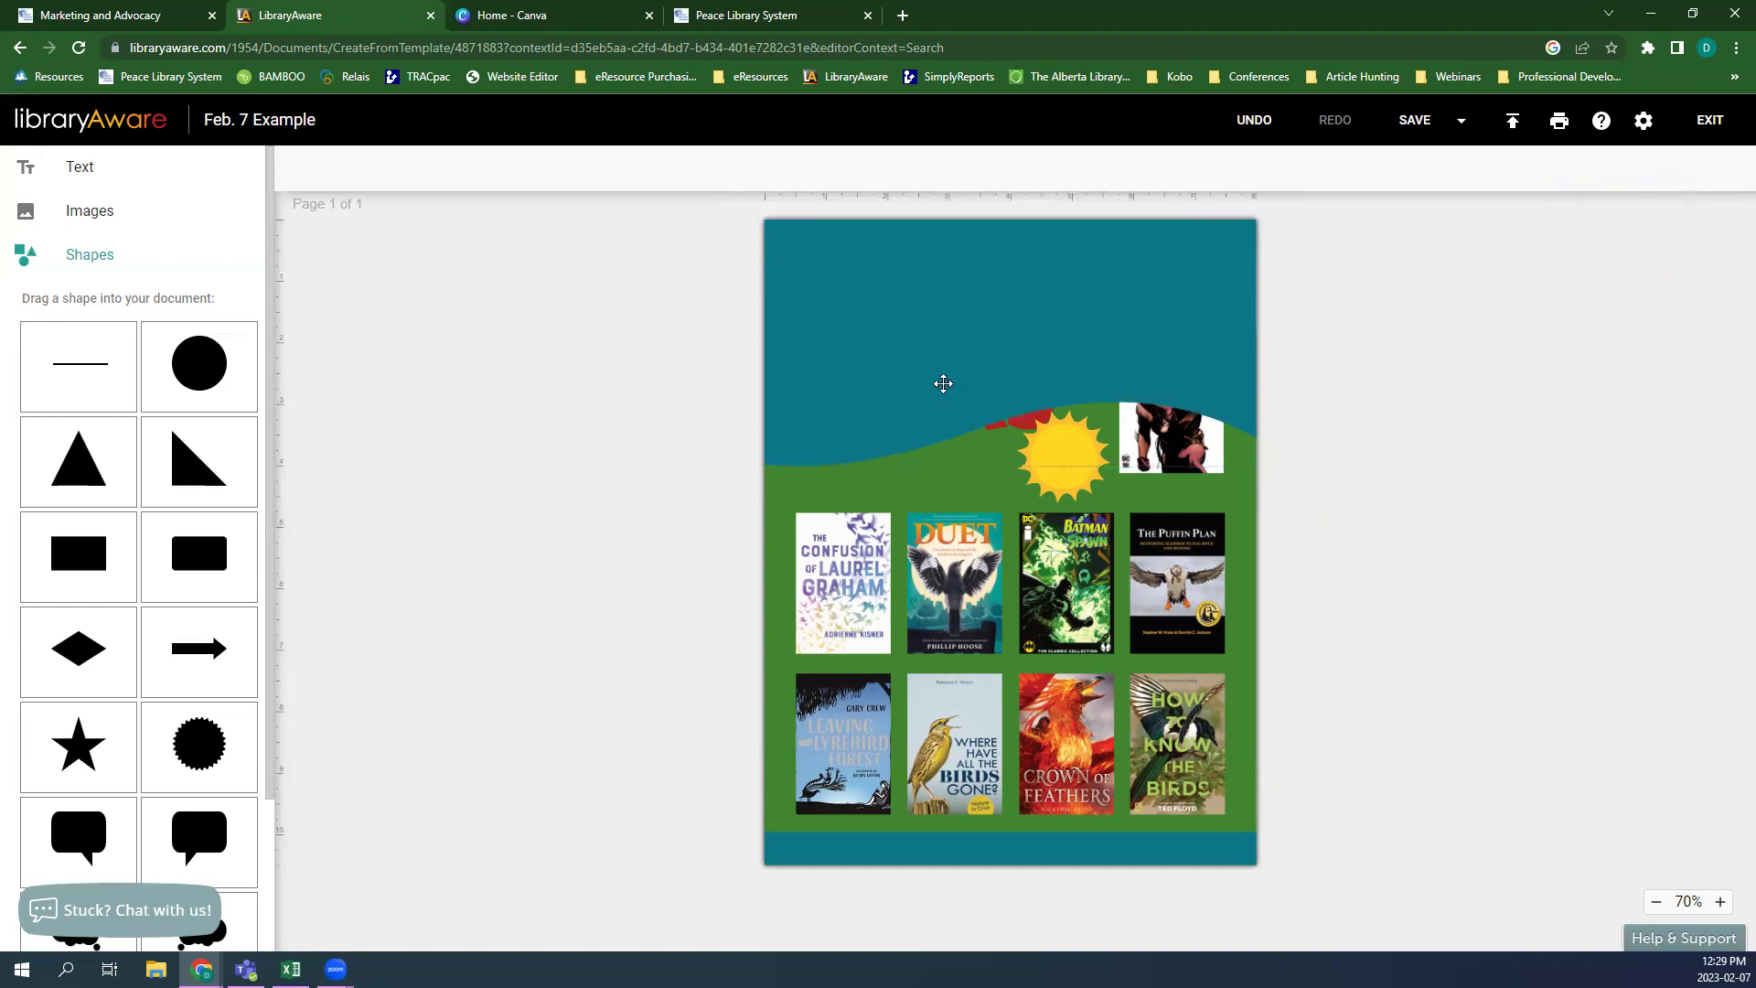
mouse_move(1106, 329)
mouse_down()
mouse_move(1071, 835)
mouse_move(1090, 284)
mouse_move(1109, 298)
mouse_move(1104, 330)
mouse_up()
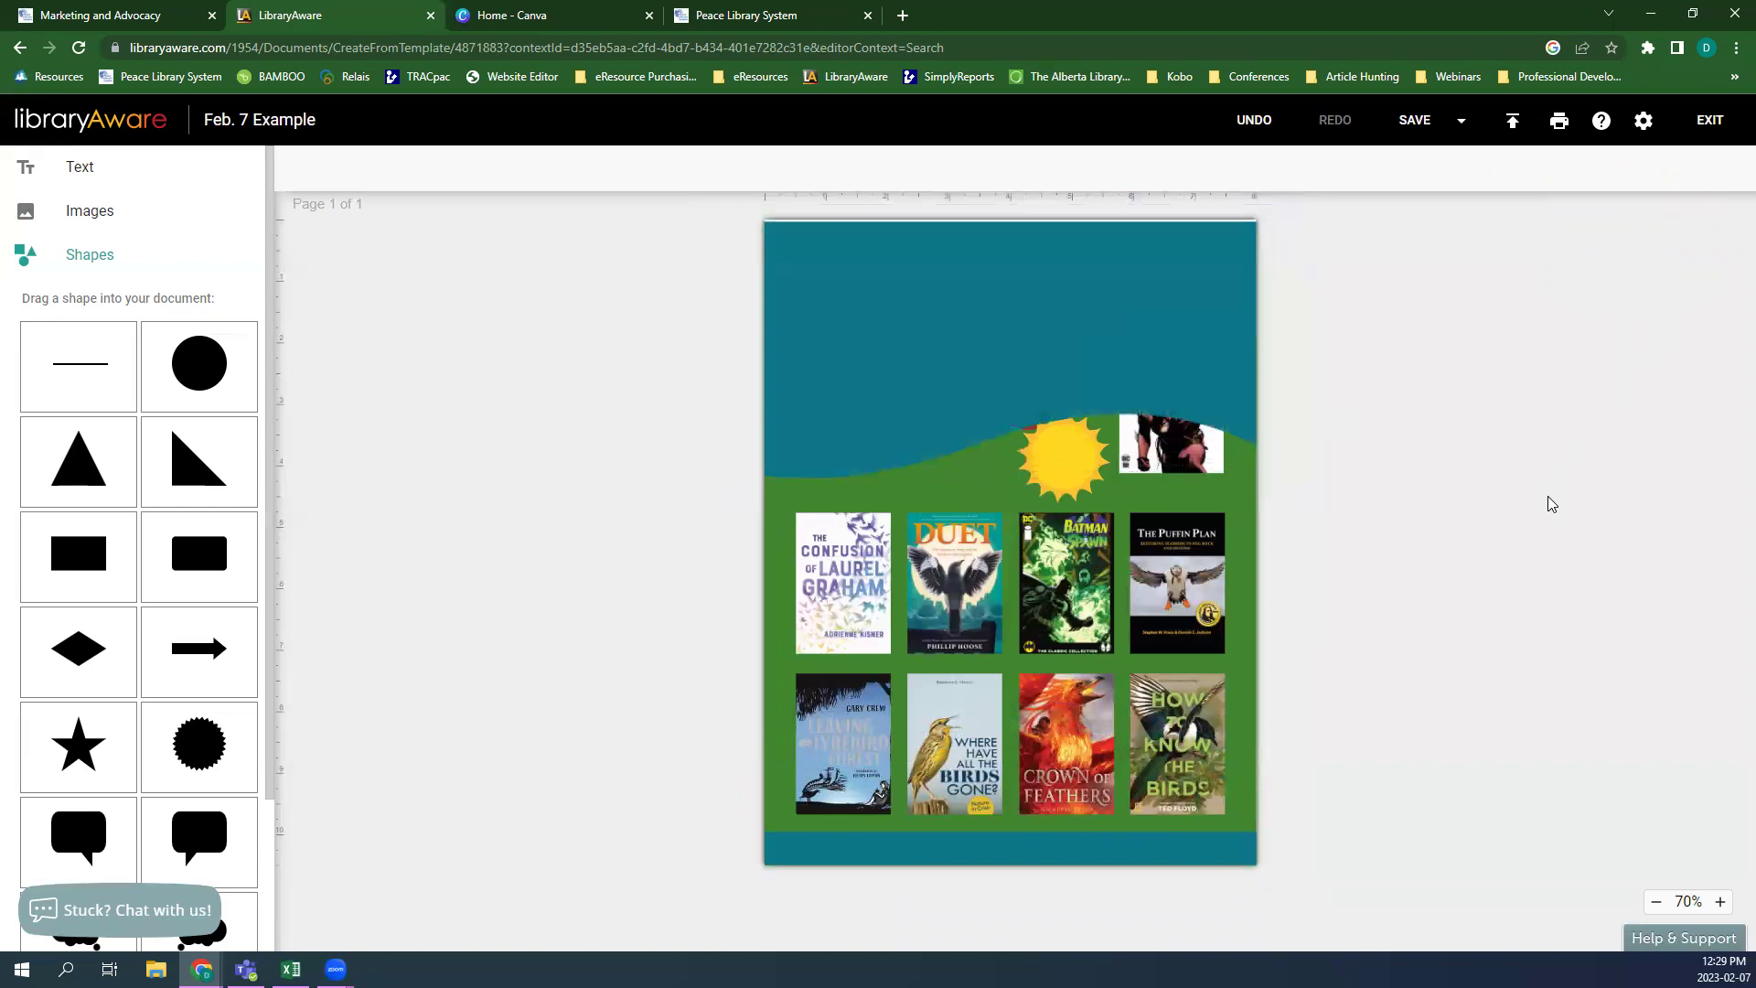
click(1057, 294)
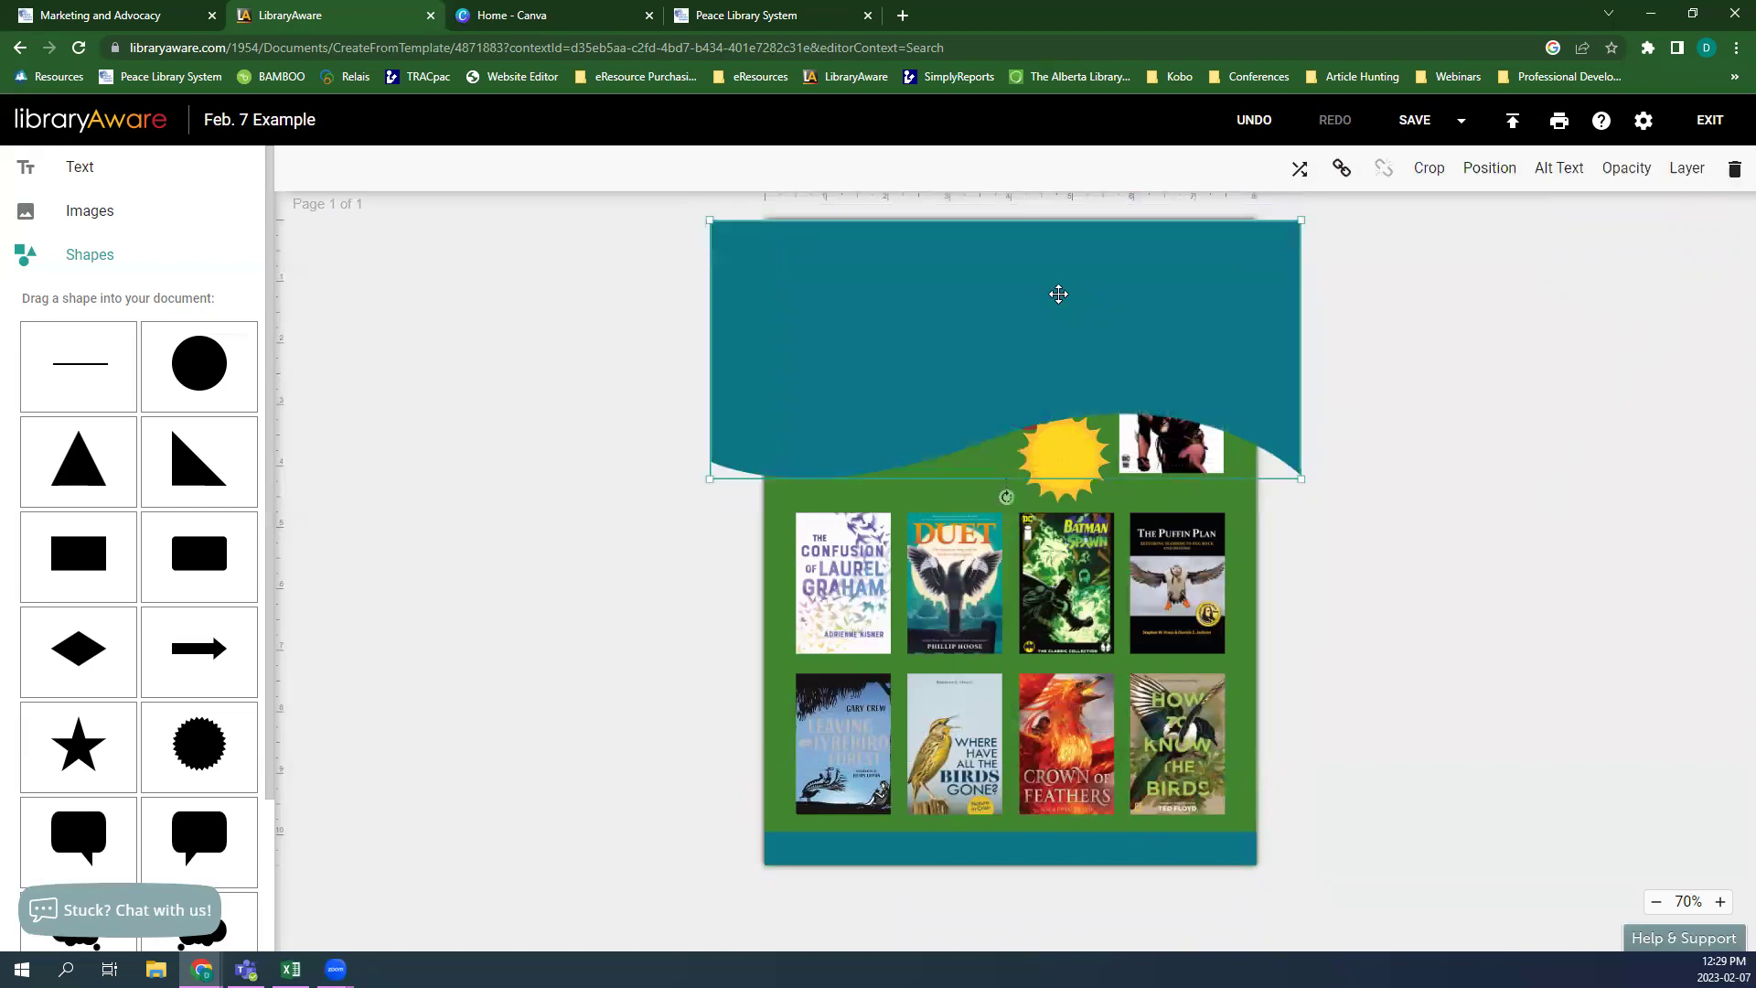
click(1687, 168)
click(1650, 259)
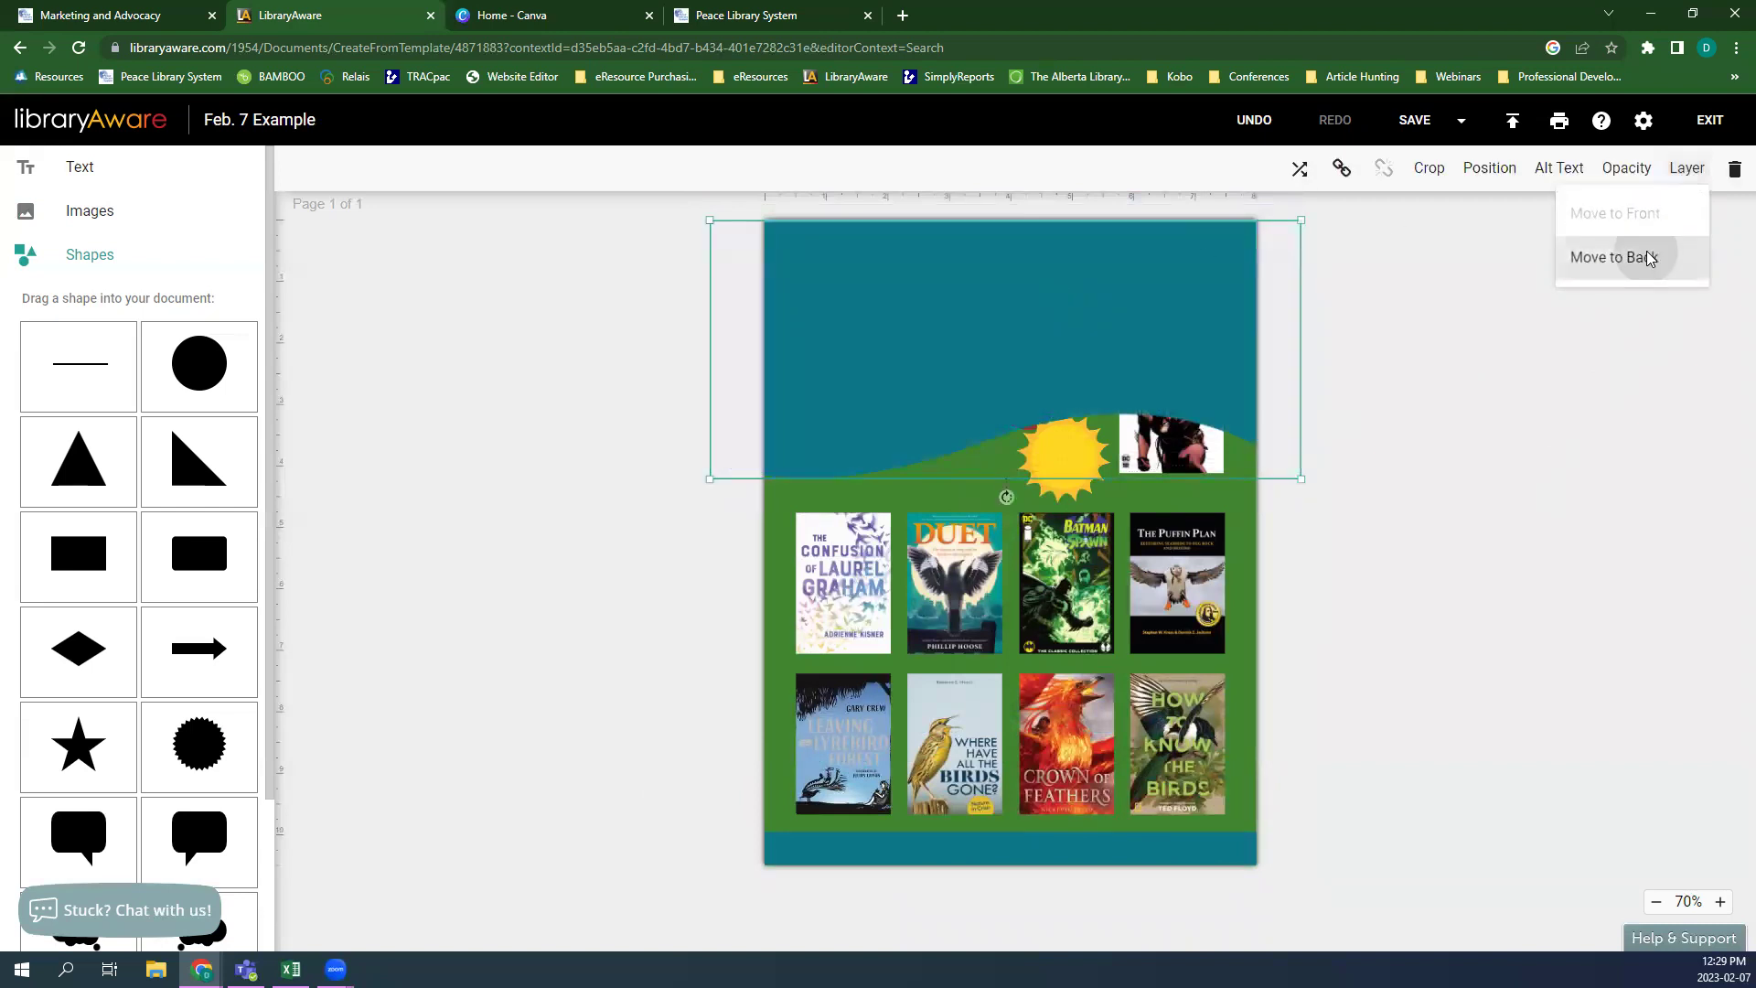
click(1601, 382)
click(1554, 349)
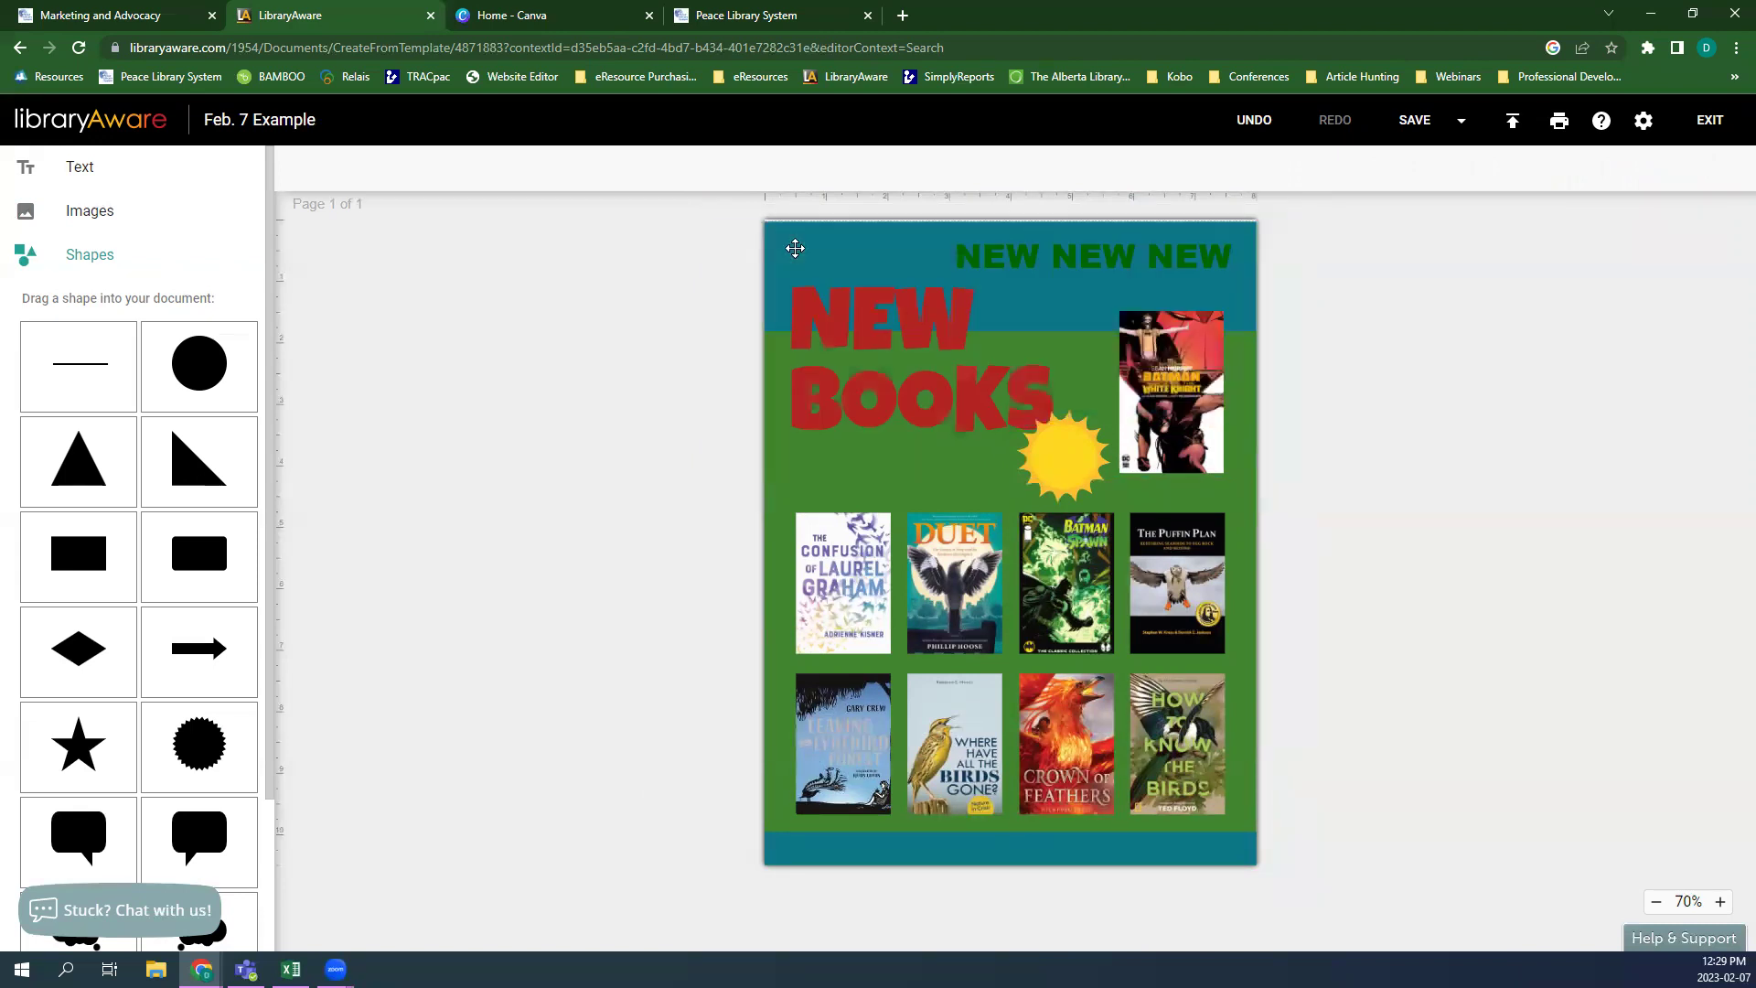
- Select the NEW BOOKS title text box instead of the green background rectangle
click(813, 489)
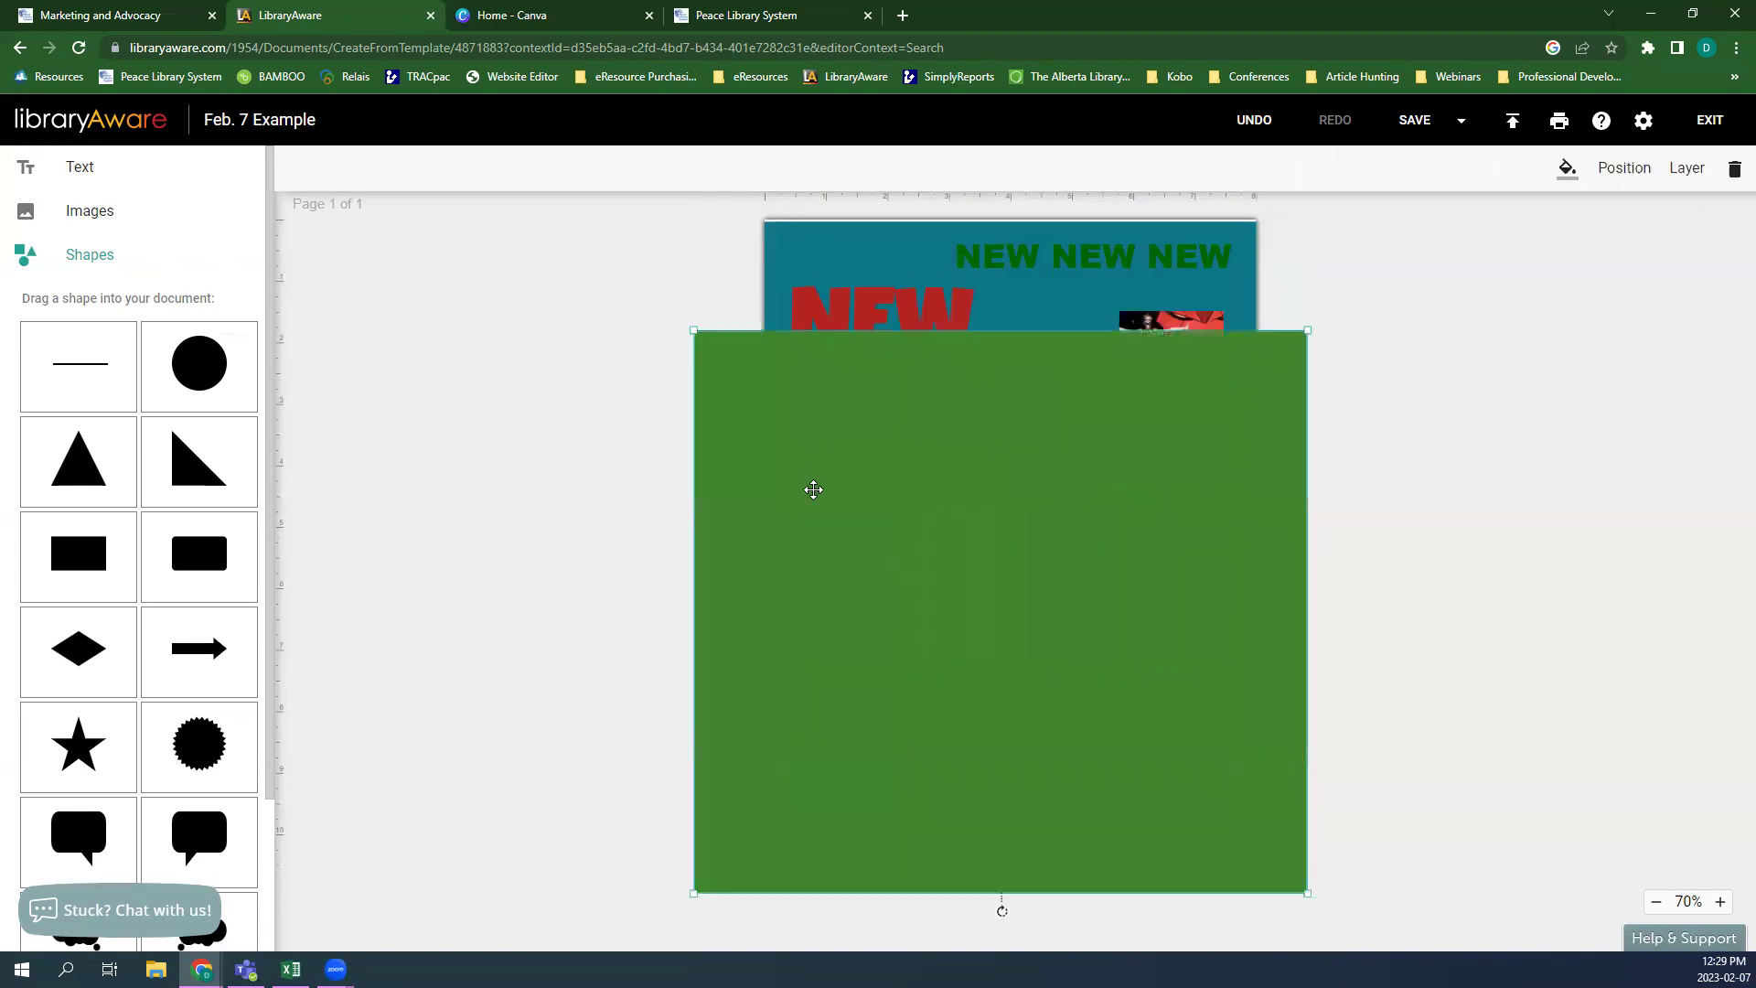
click(636, 490)
click(839, 340)
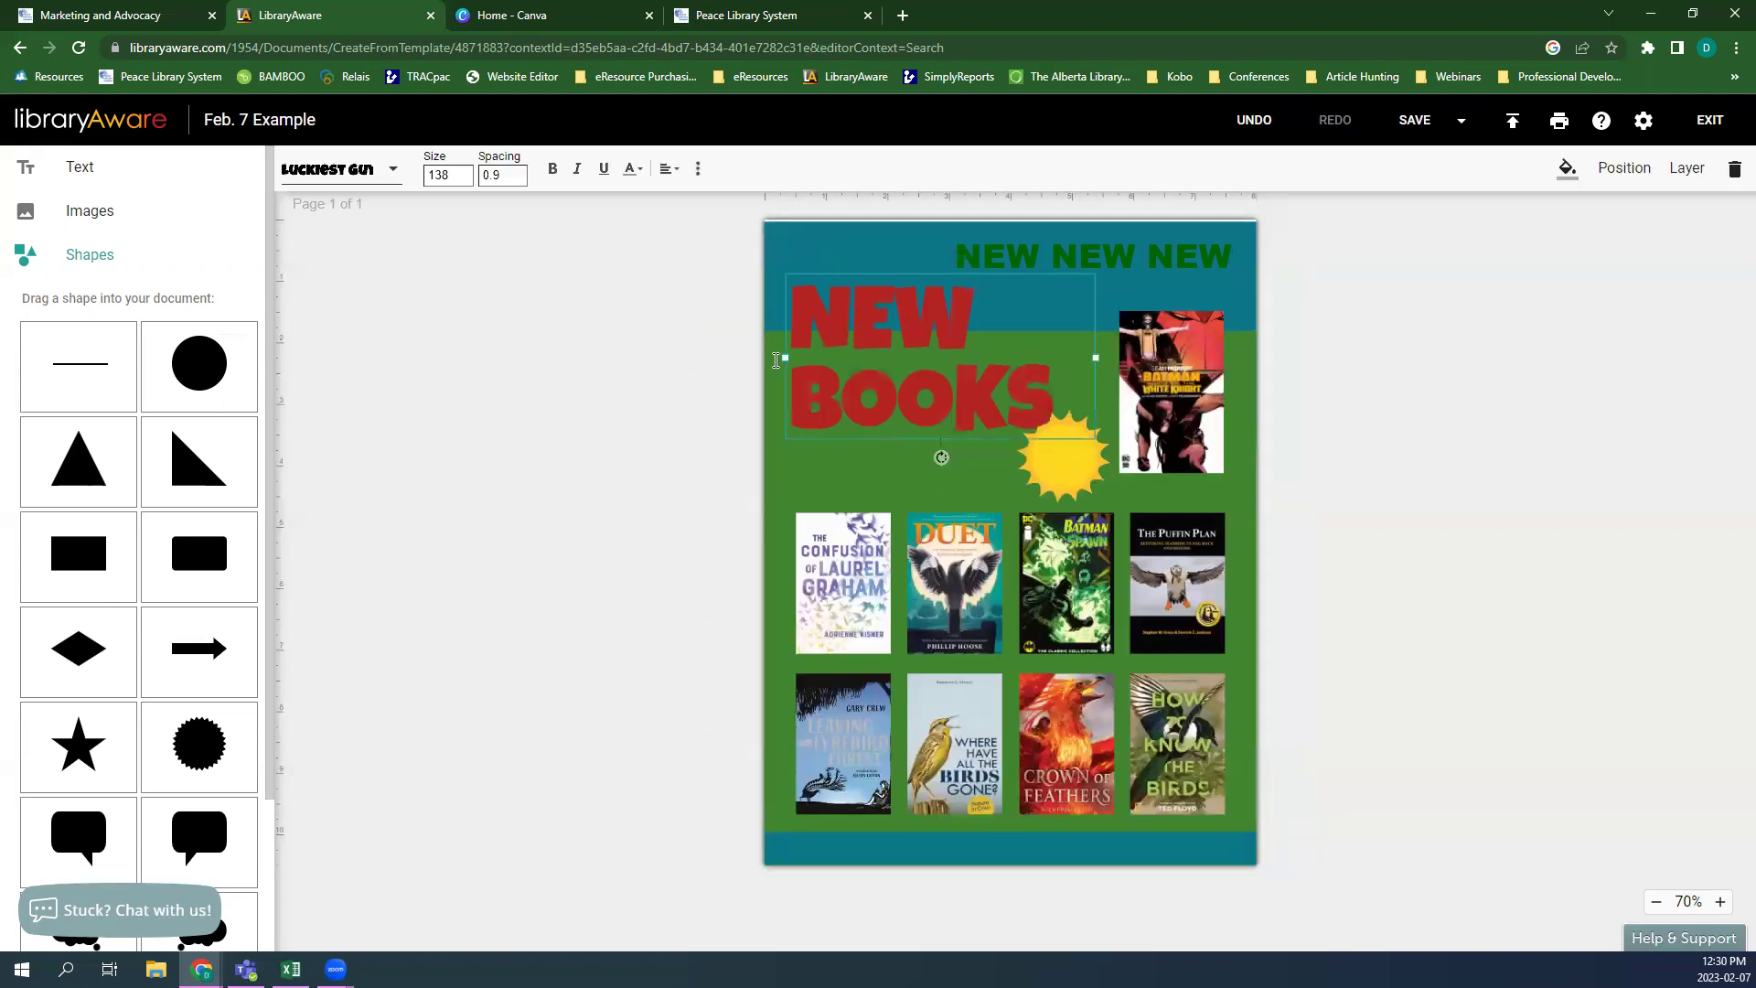
- Send the teal wave background image to the back layer of the flyer
click(629, 421)
click(786, 226)
click(714, 291)
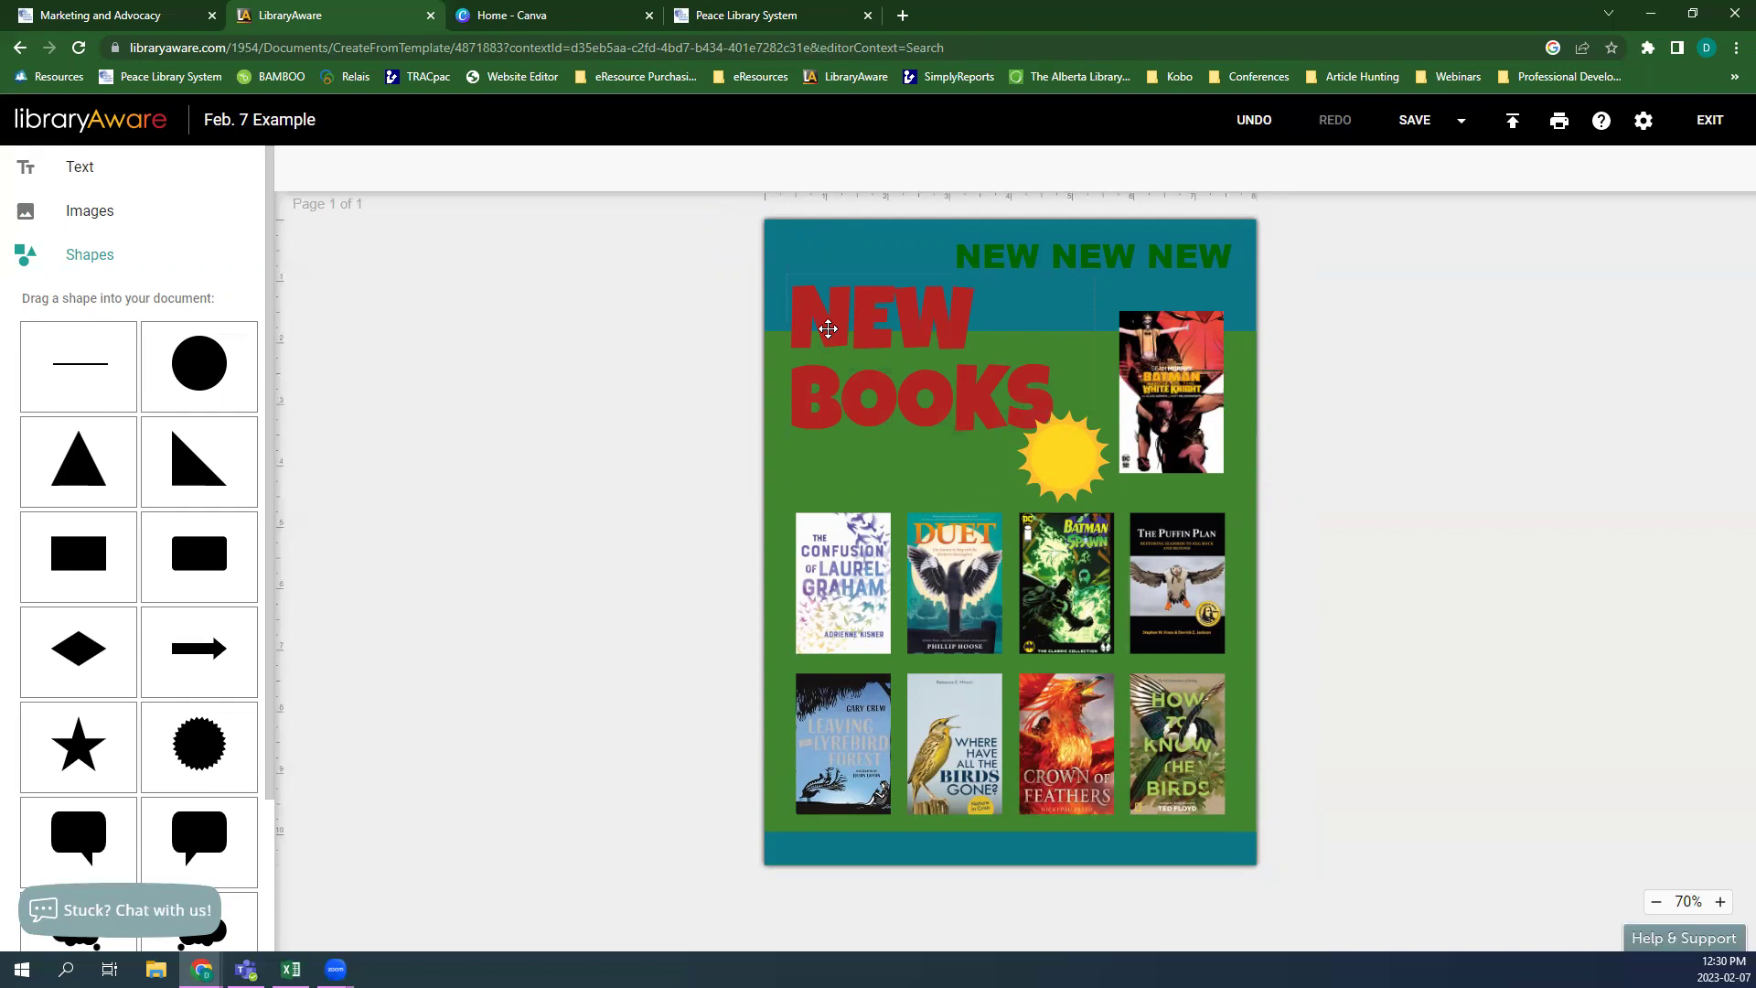
click(791, 260)
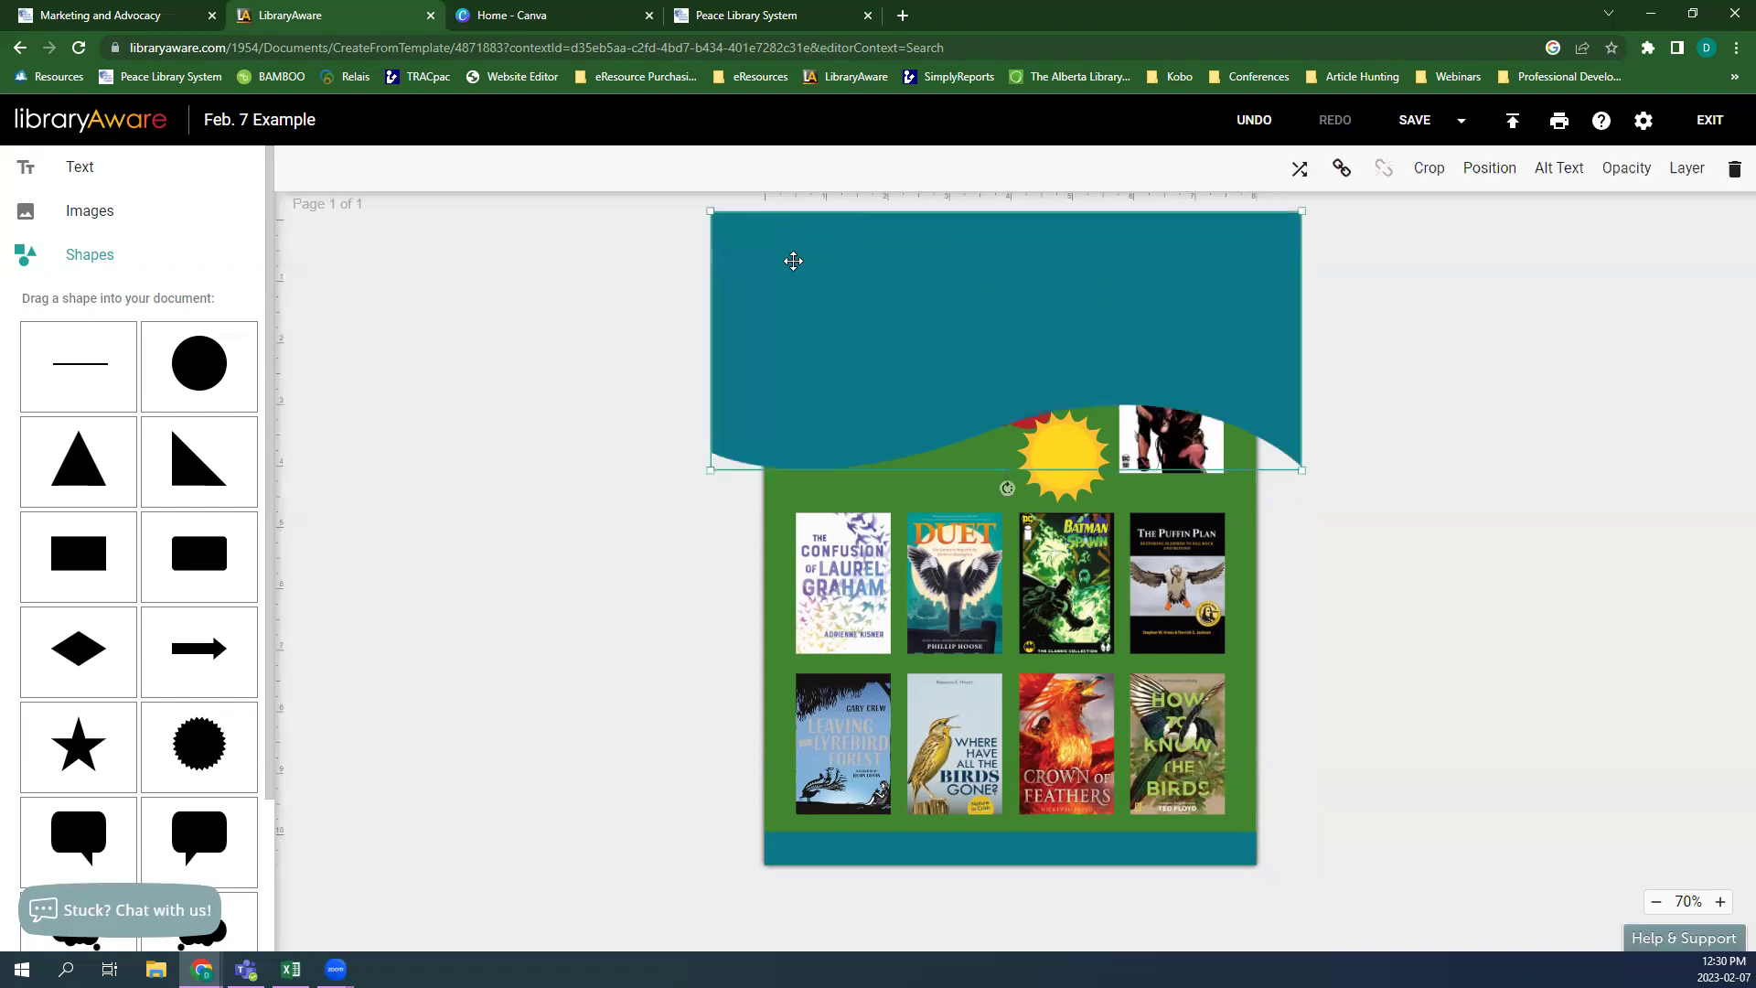
click(1688, 168)
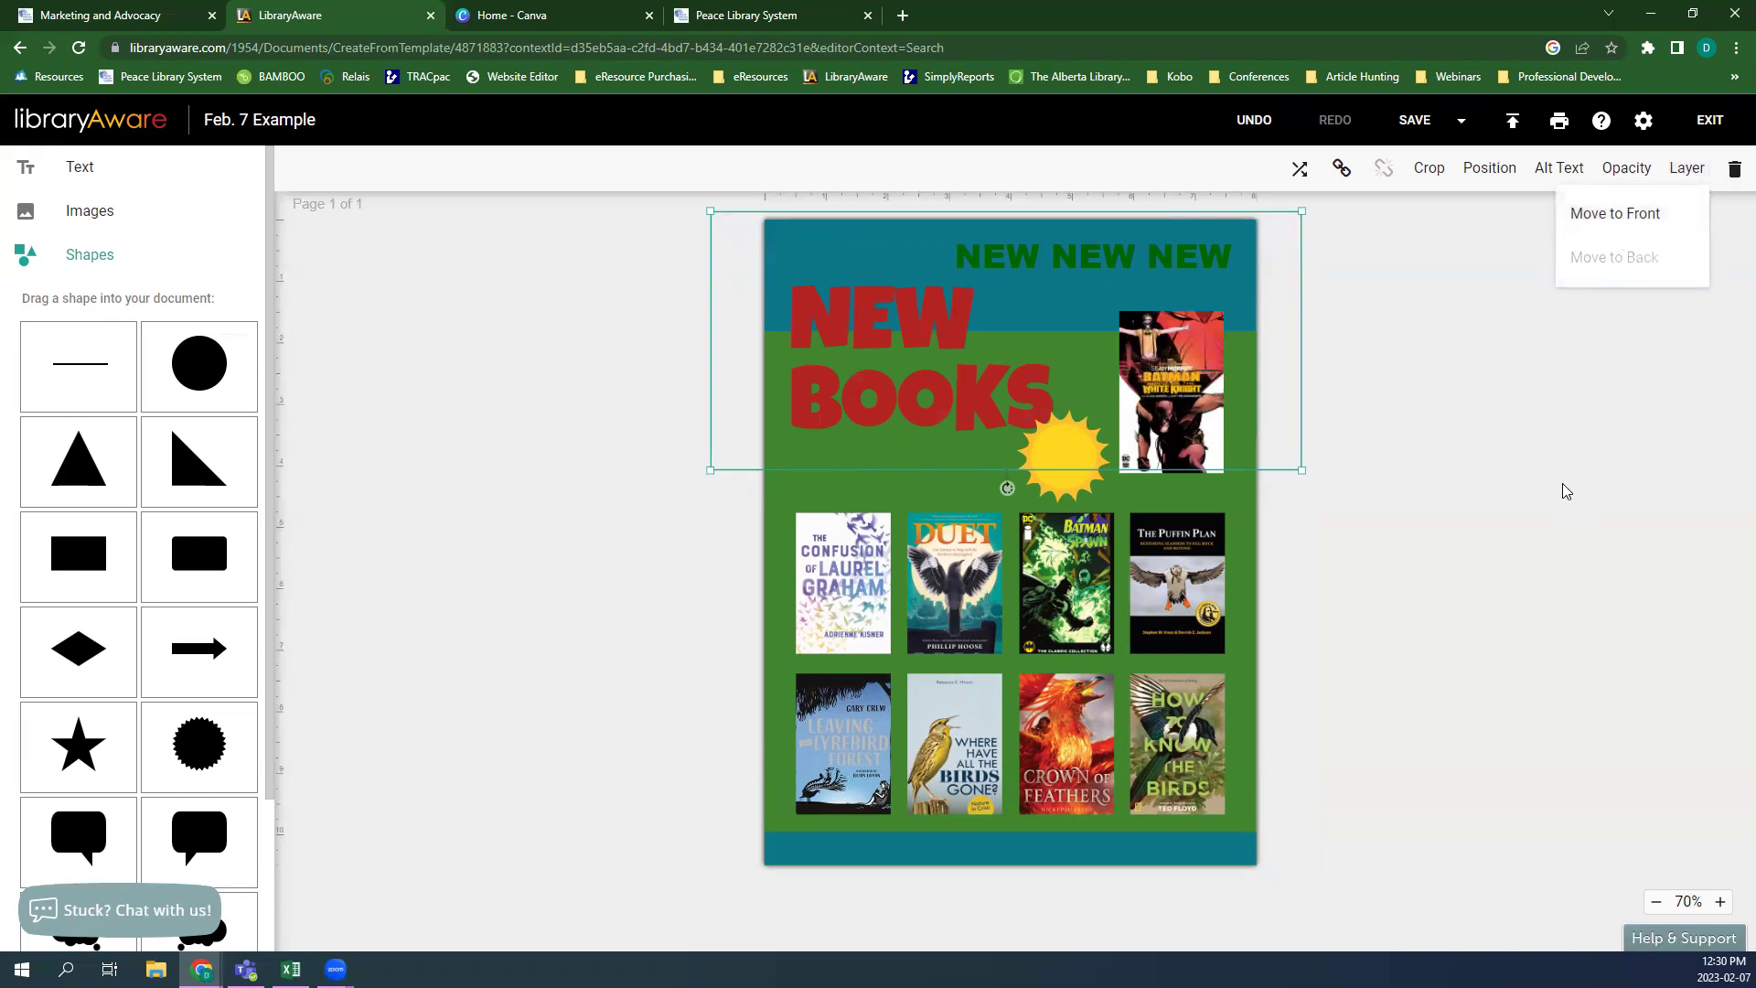
click(1502, 460)
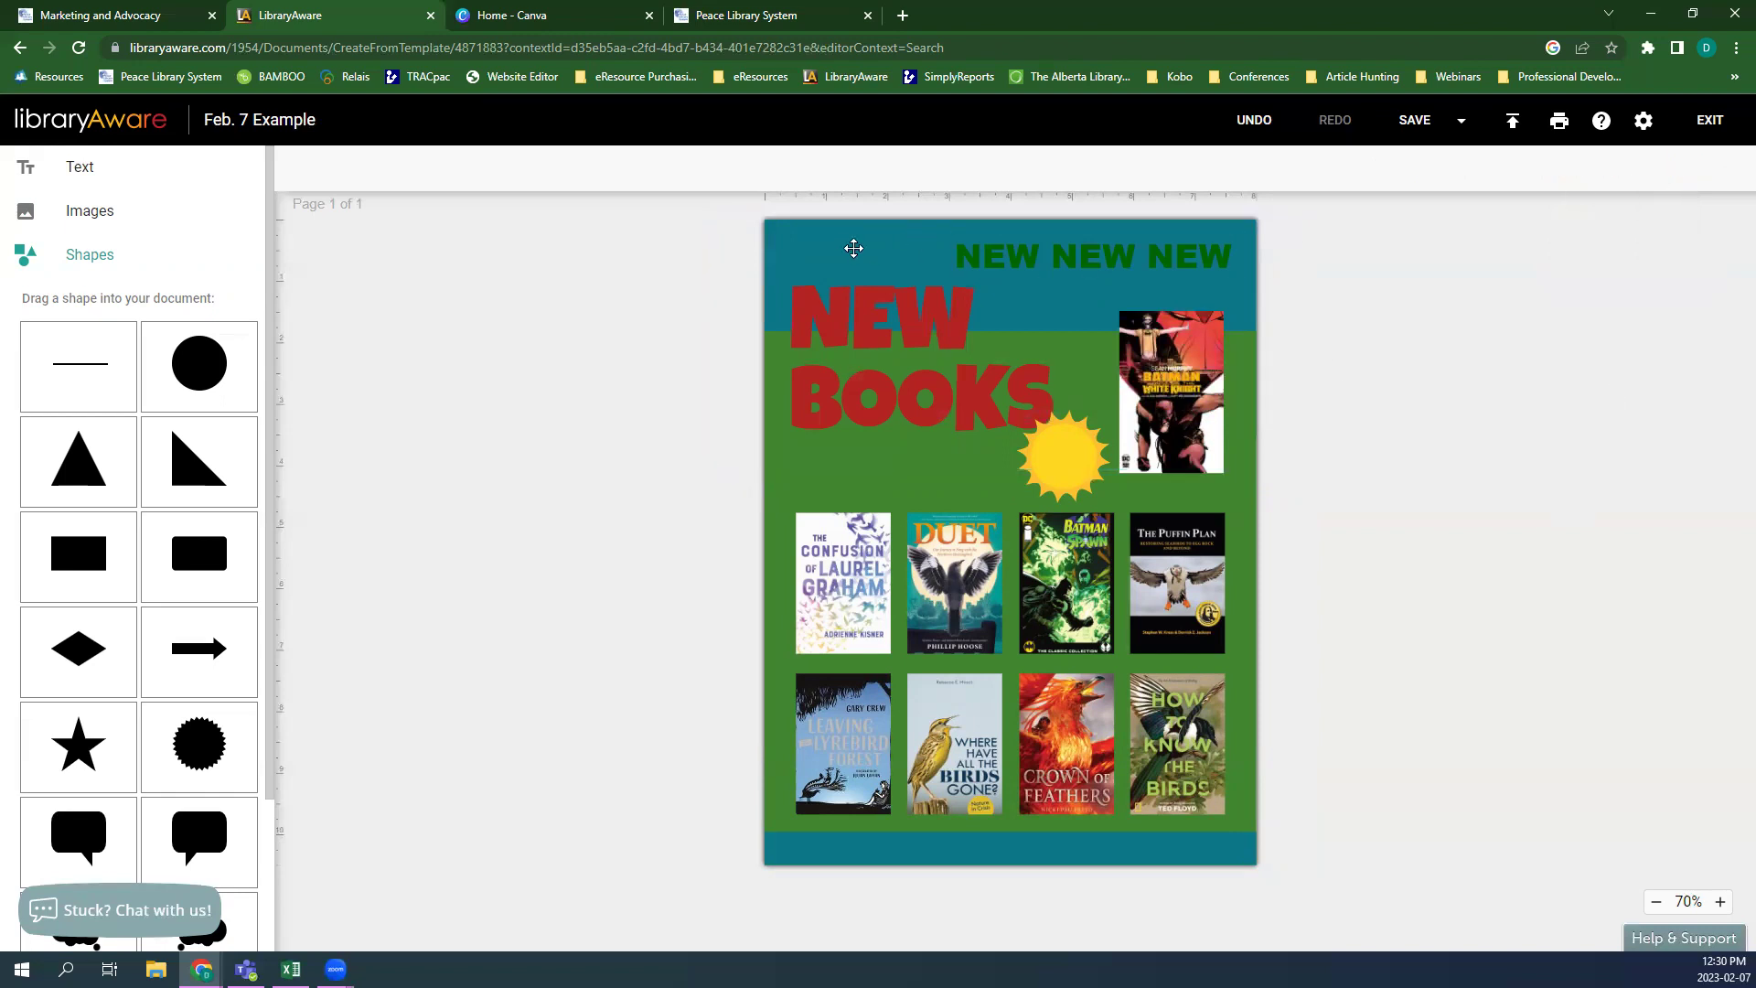
- Send the large green rectangle to the back so it sits behind the teal wave
click(826, 465)
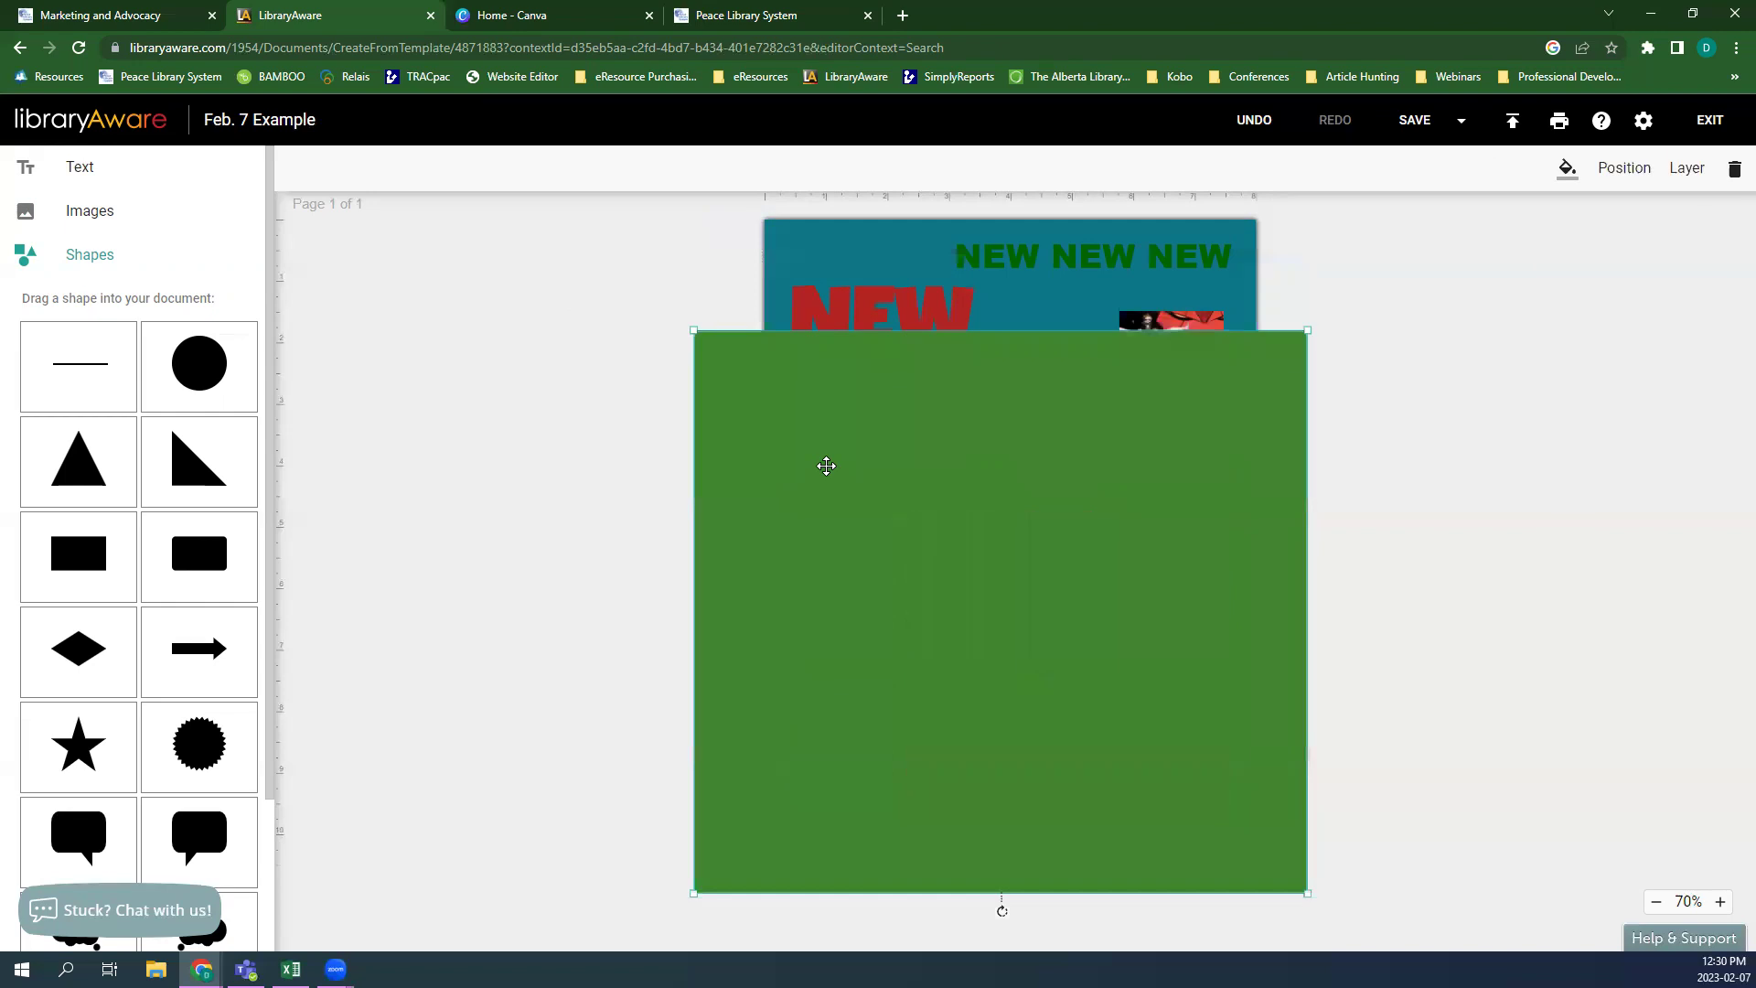
click(1668, 177)
click(1632, 257)
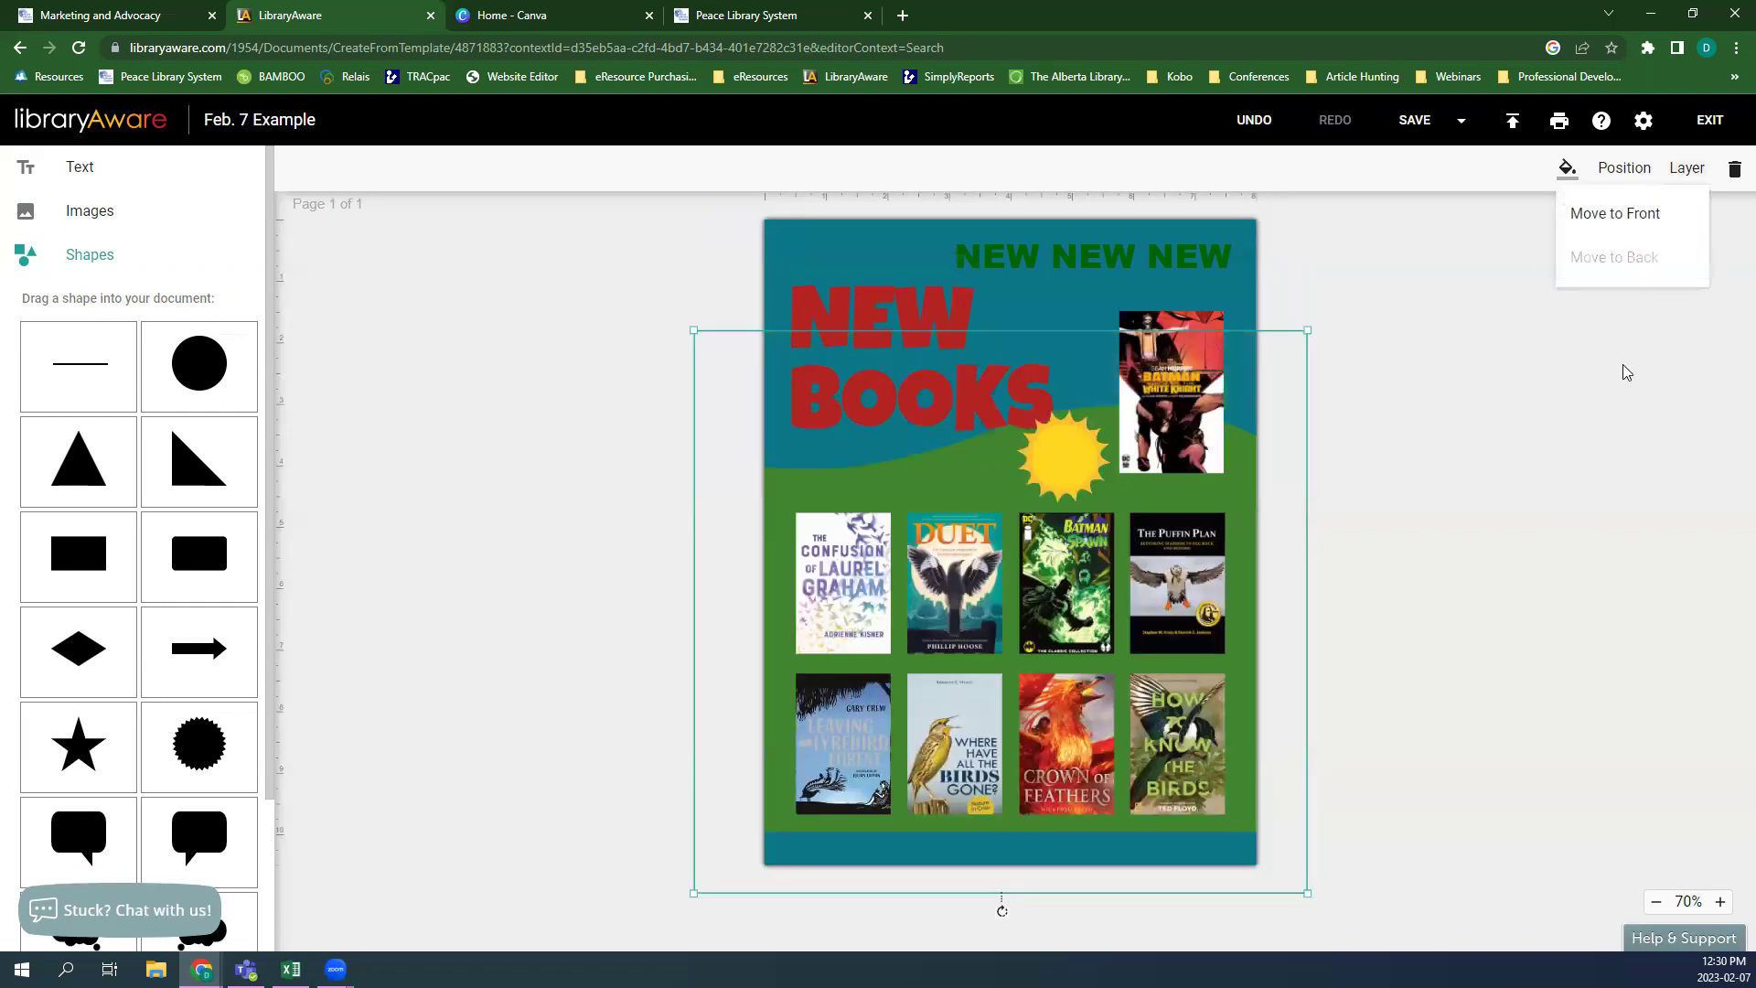
click(1558, 308)
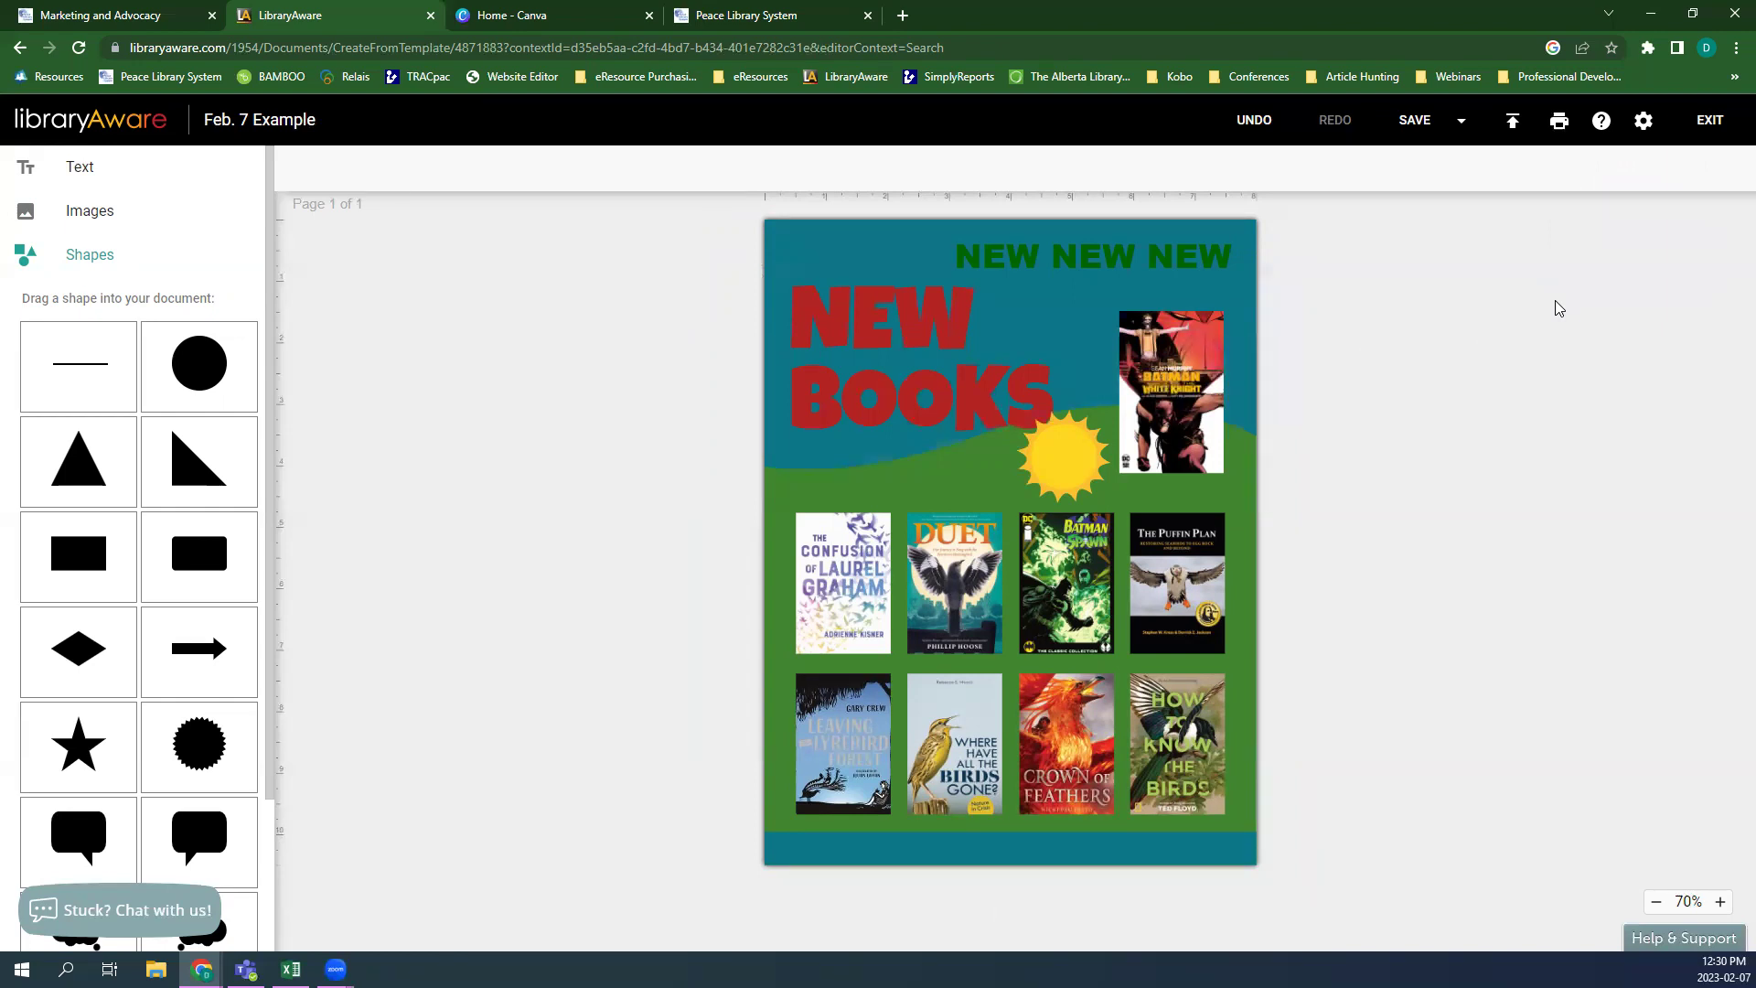
- Shrink the sun image below the NEW BOOKS title from its upper-left corner
click(1056, 448)
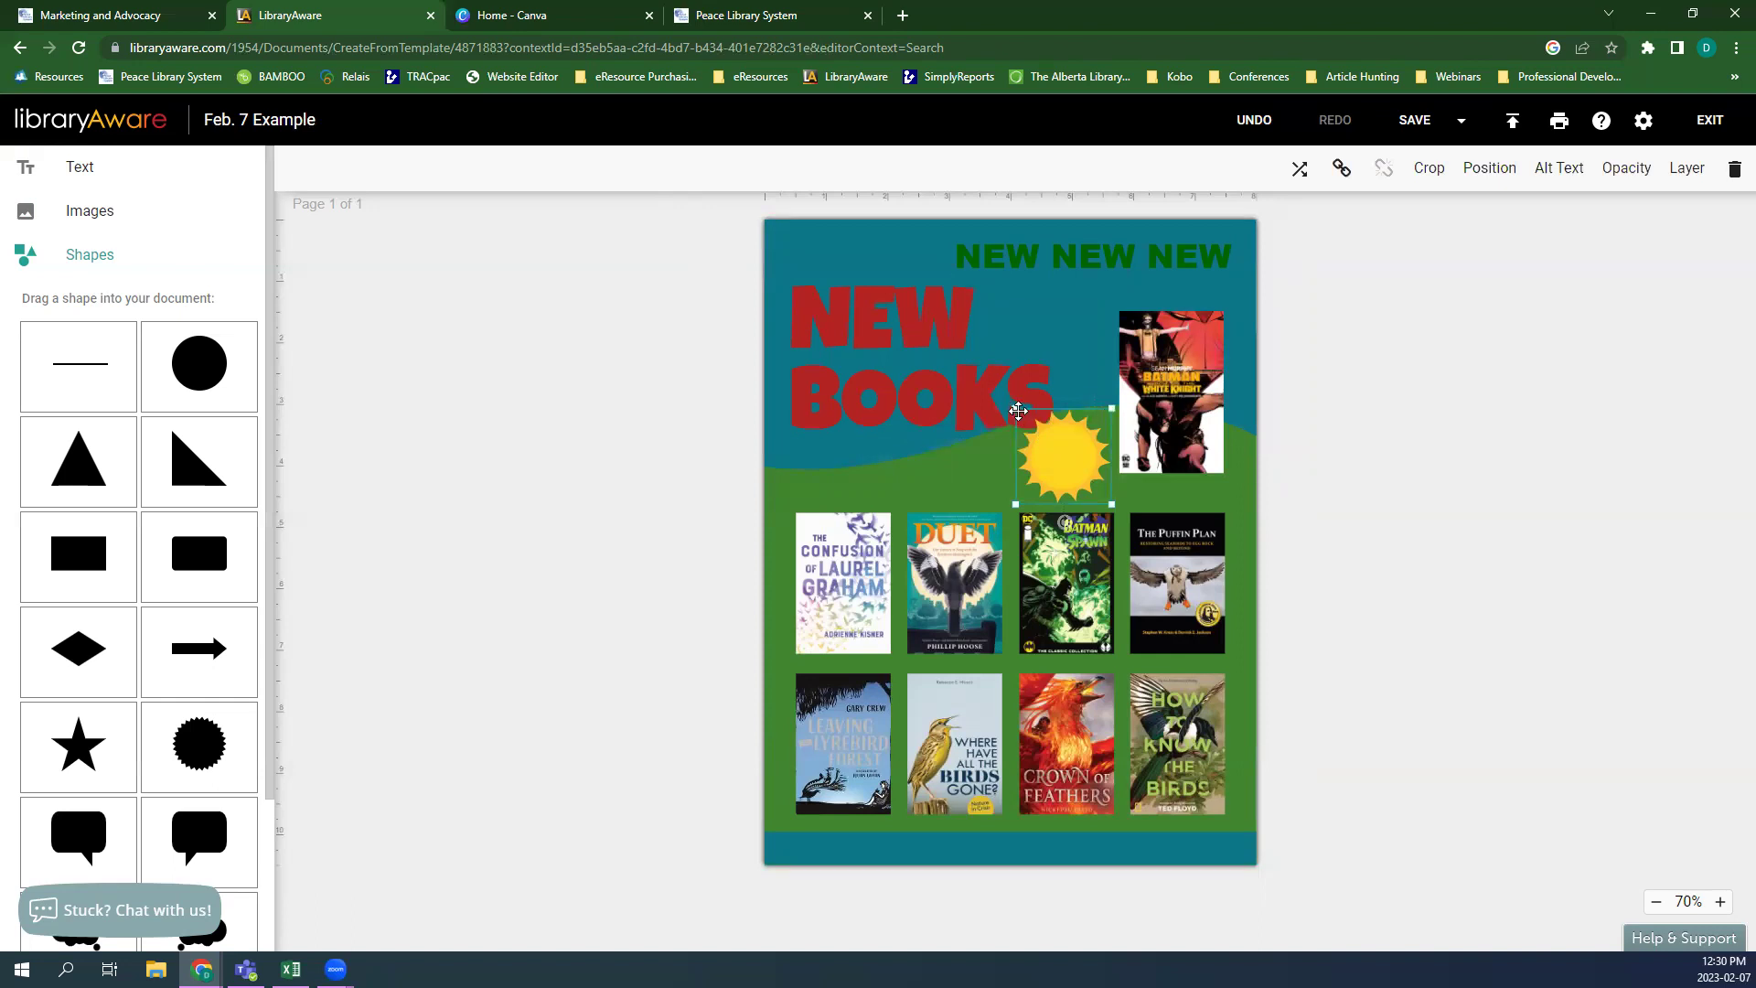
drag(1015, 409, 1039, 438)
click(1552, 475)
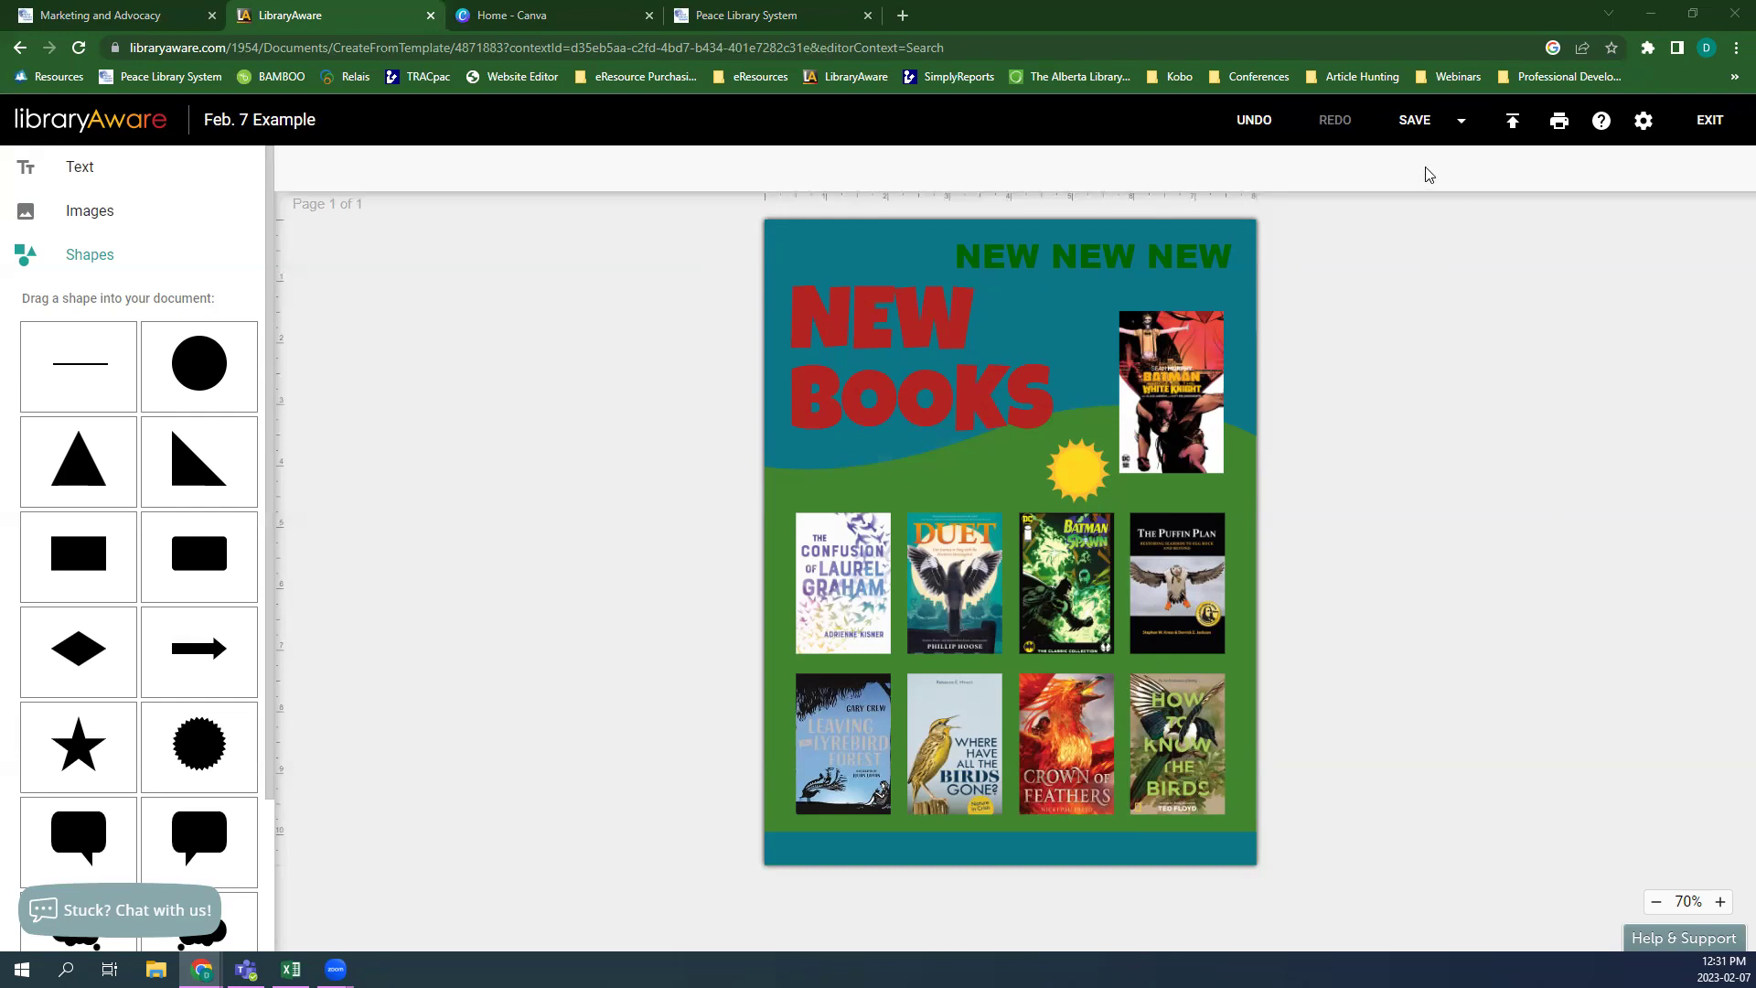
- Open the Facebook publishing form for the flyer, look it over, and go back to the template search page
click(1511, 126)
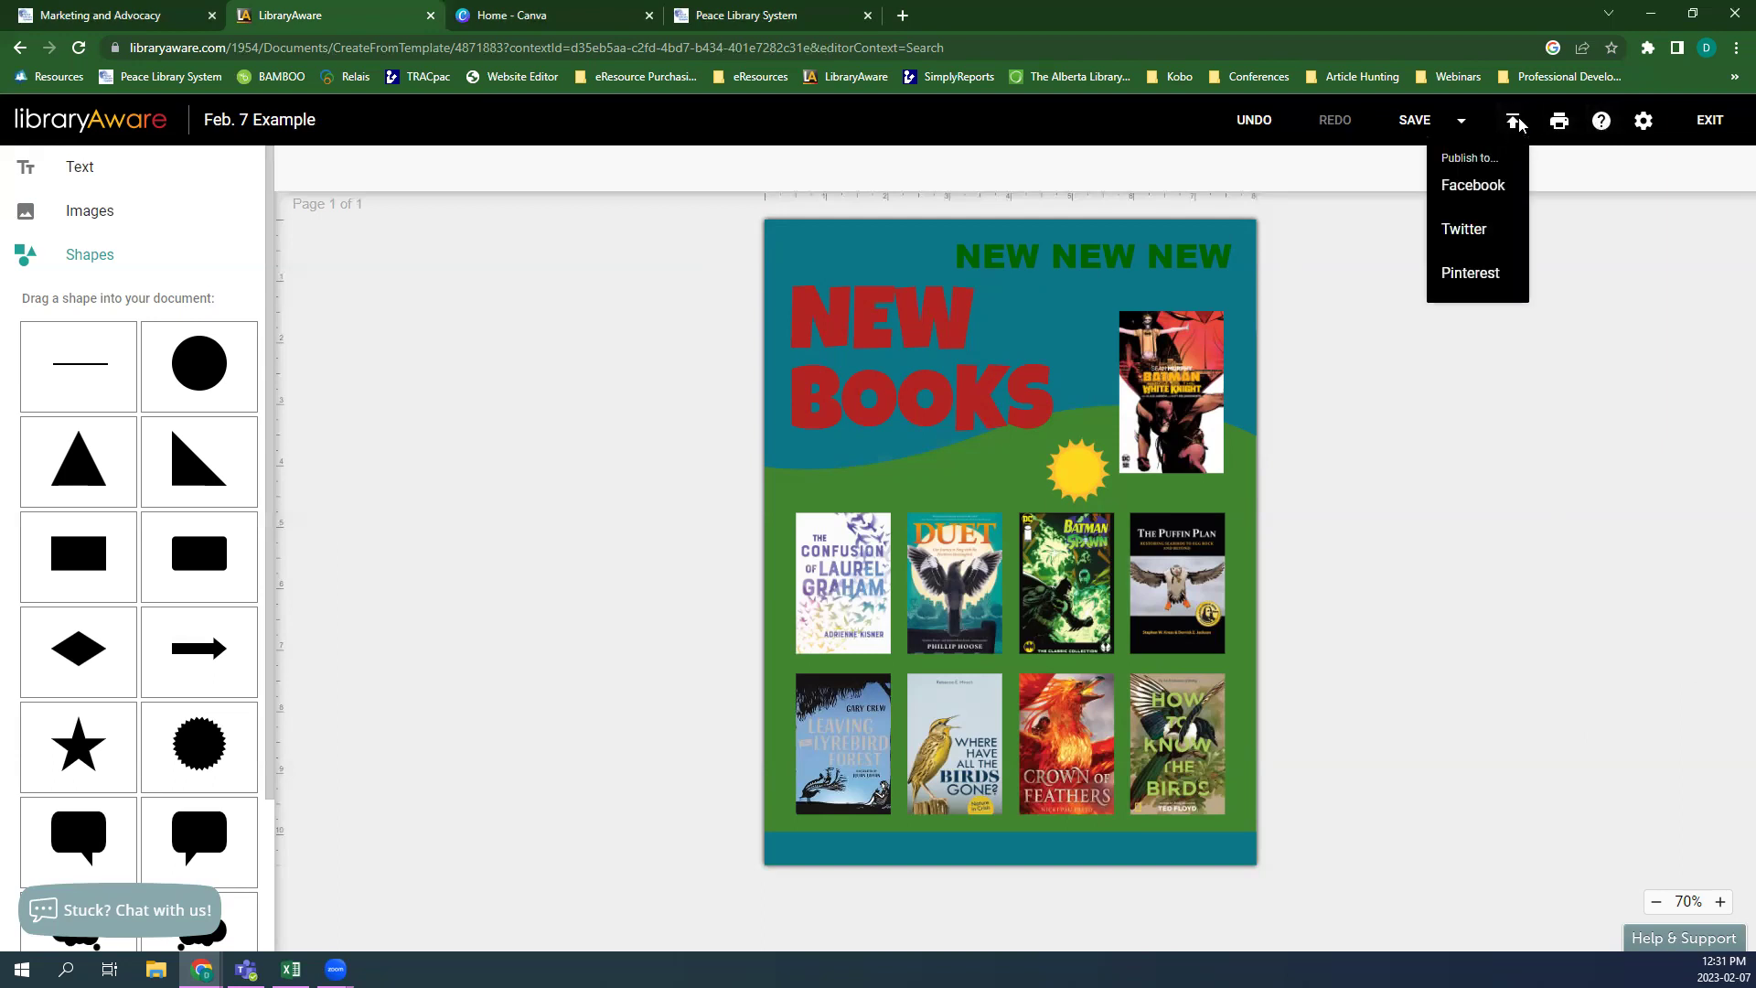
click(1505, 180)
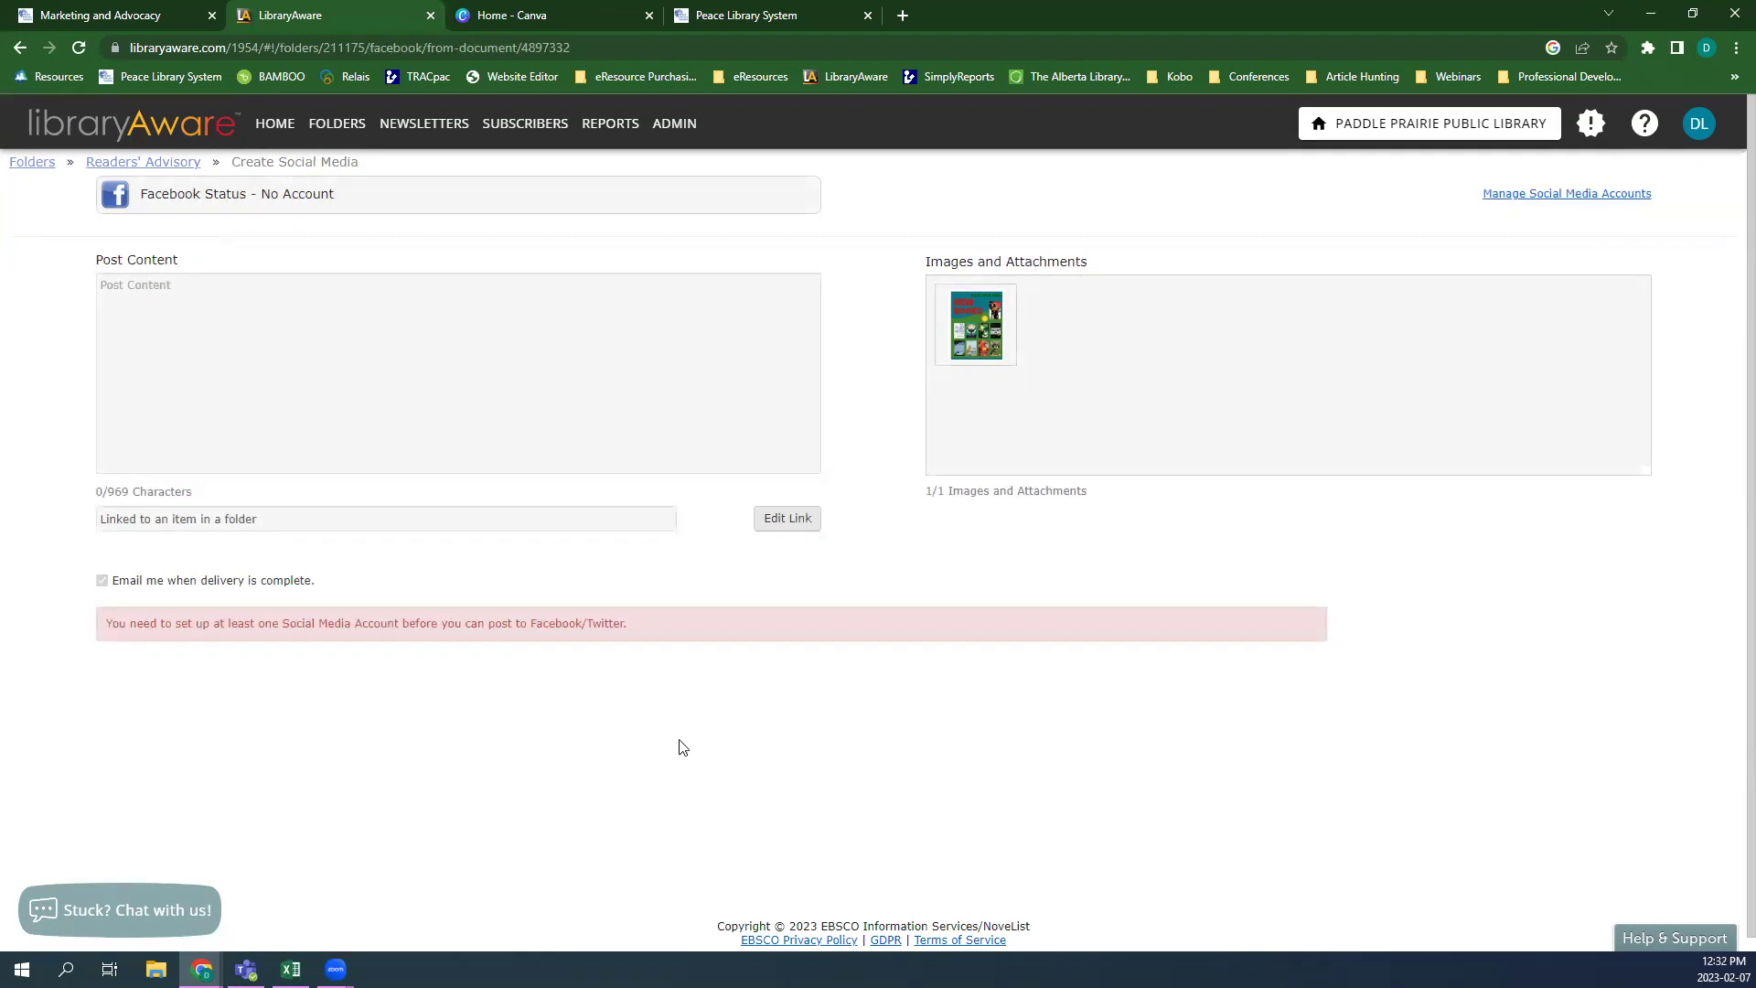
click(19, 48)
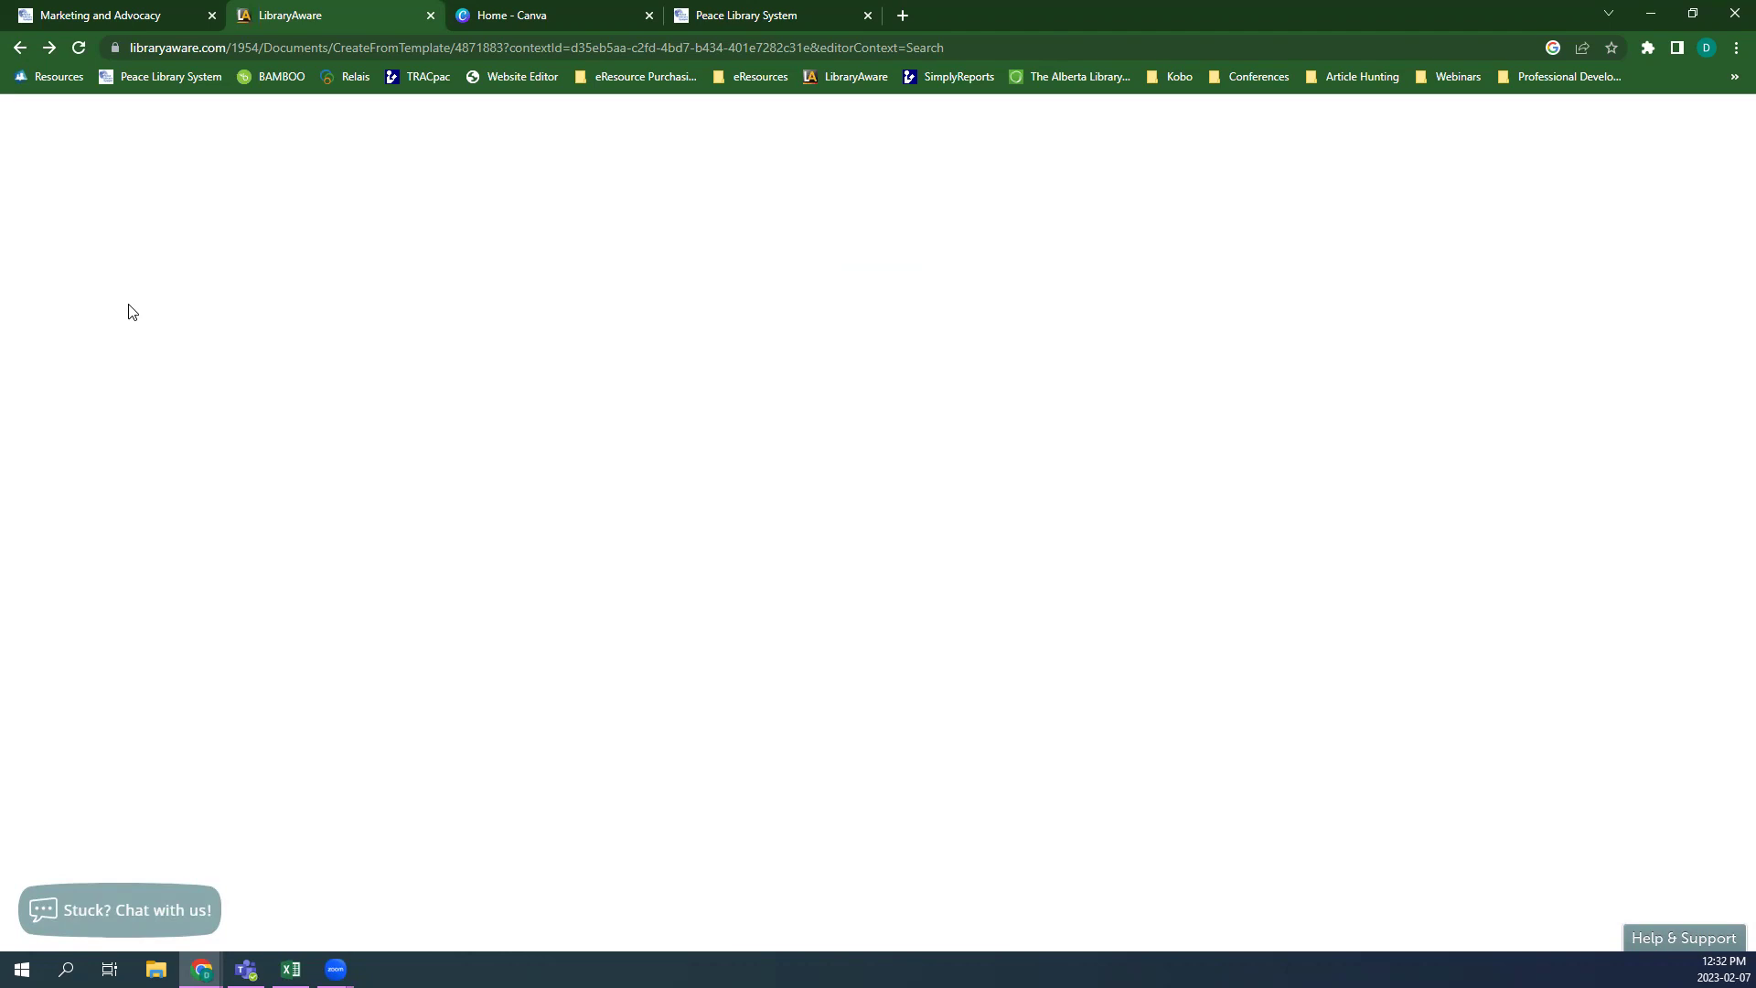
click(21, 47)
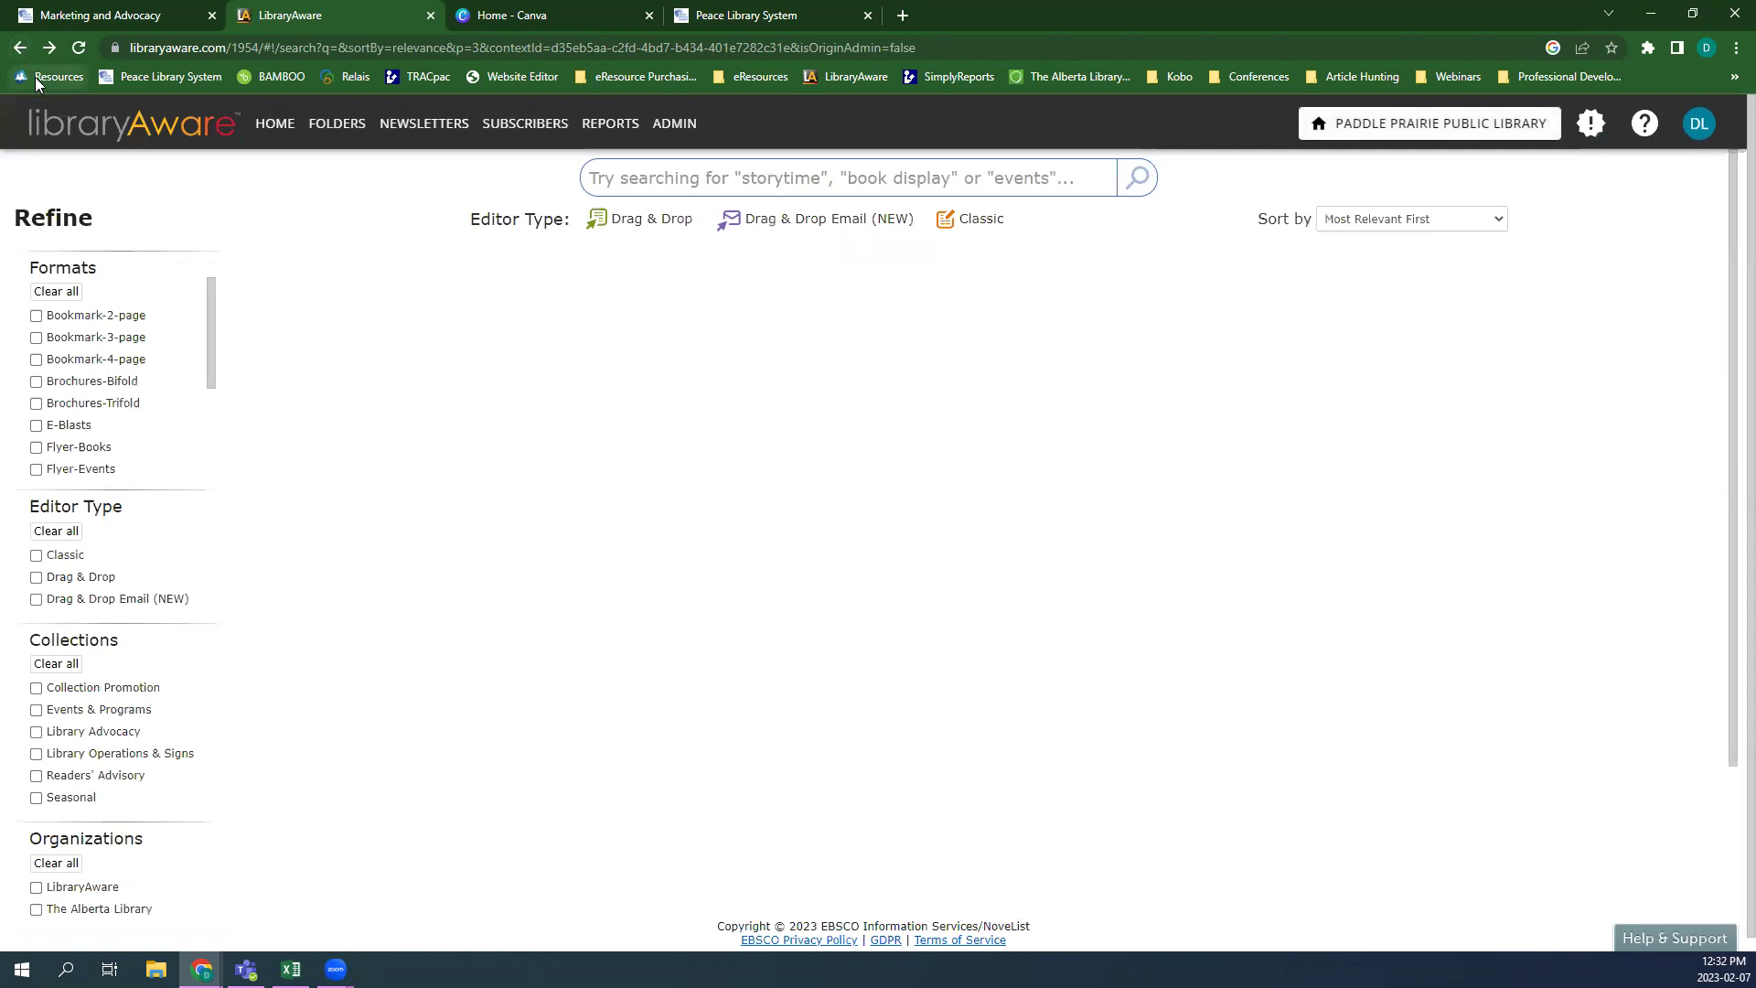
- Reopen the Feb. 7 Example flyer from the Readers' Advisory folder, save it, and exit the editor
click(327, 125)
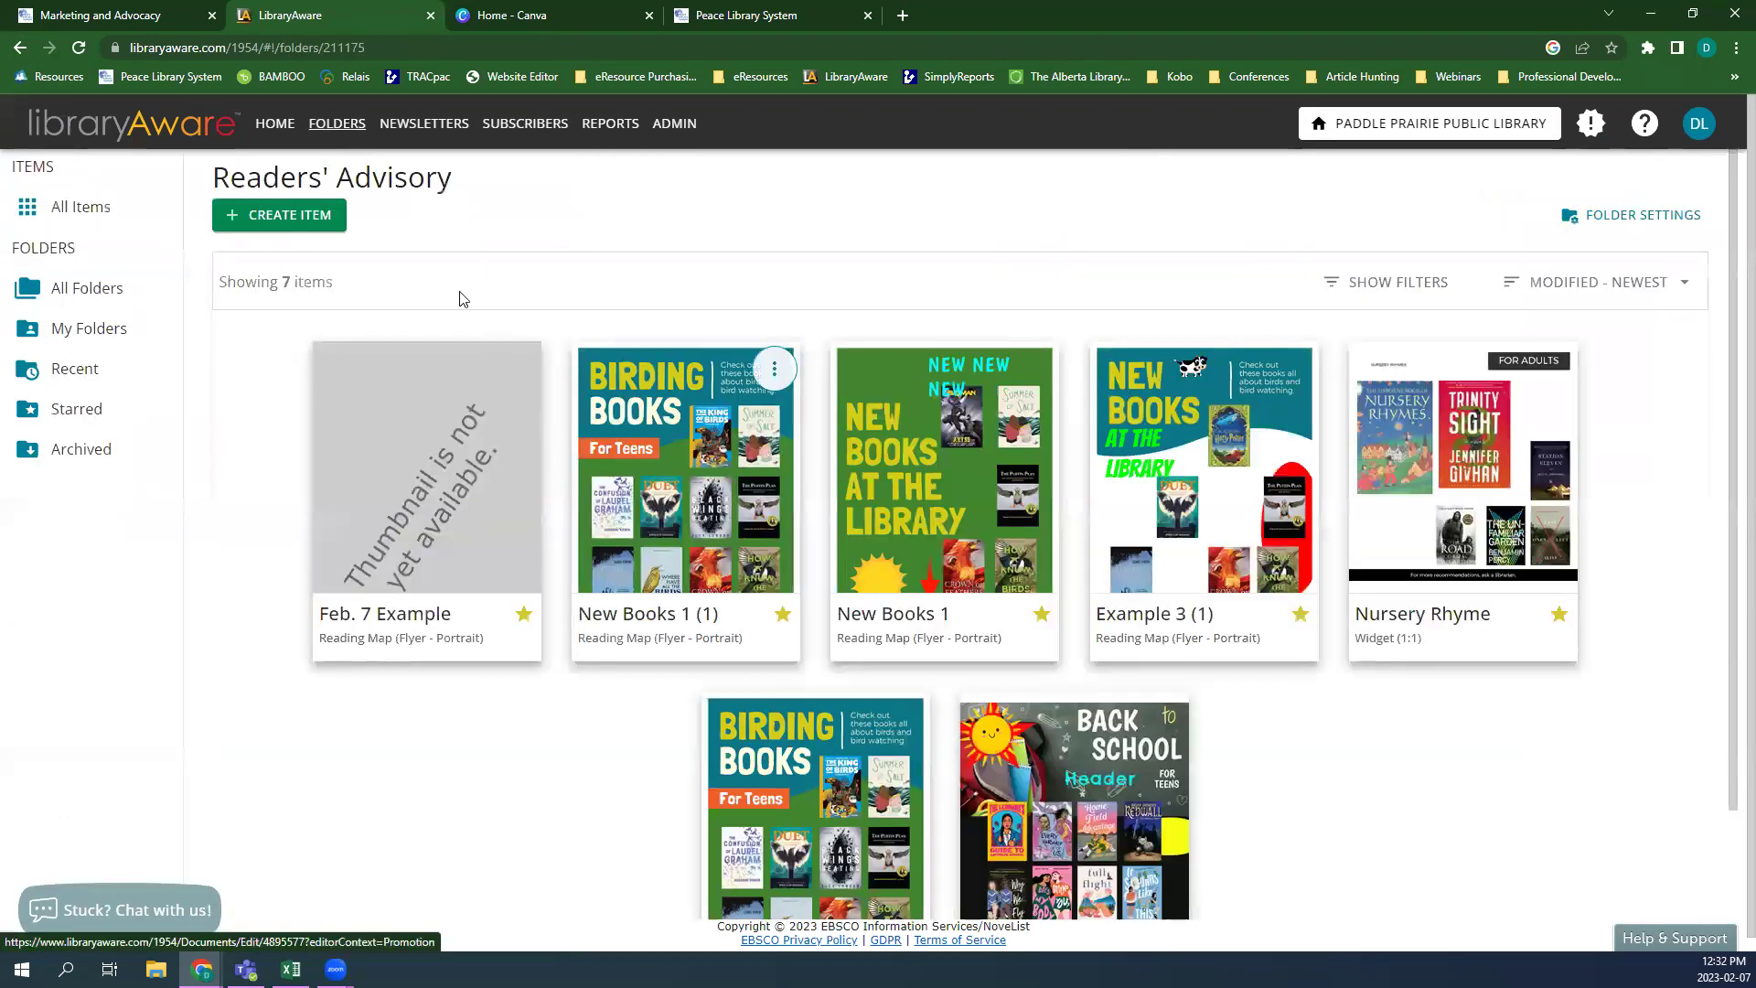
click(467, 519)
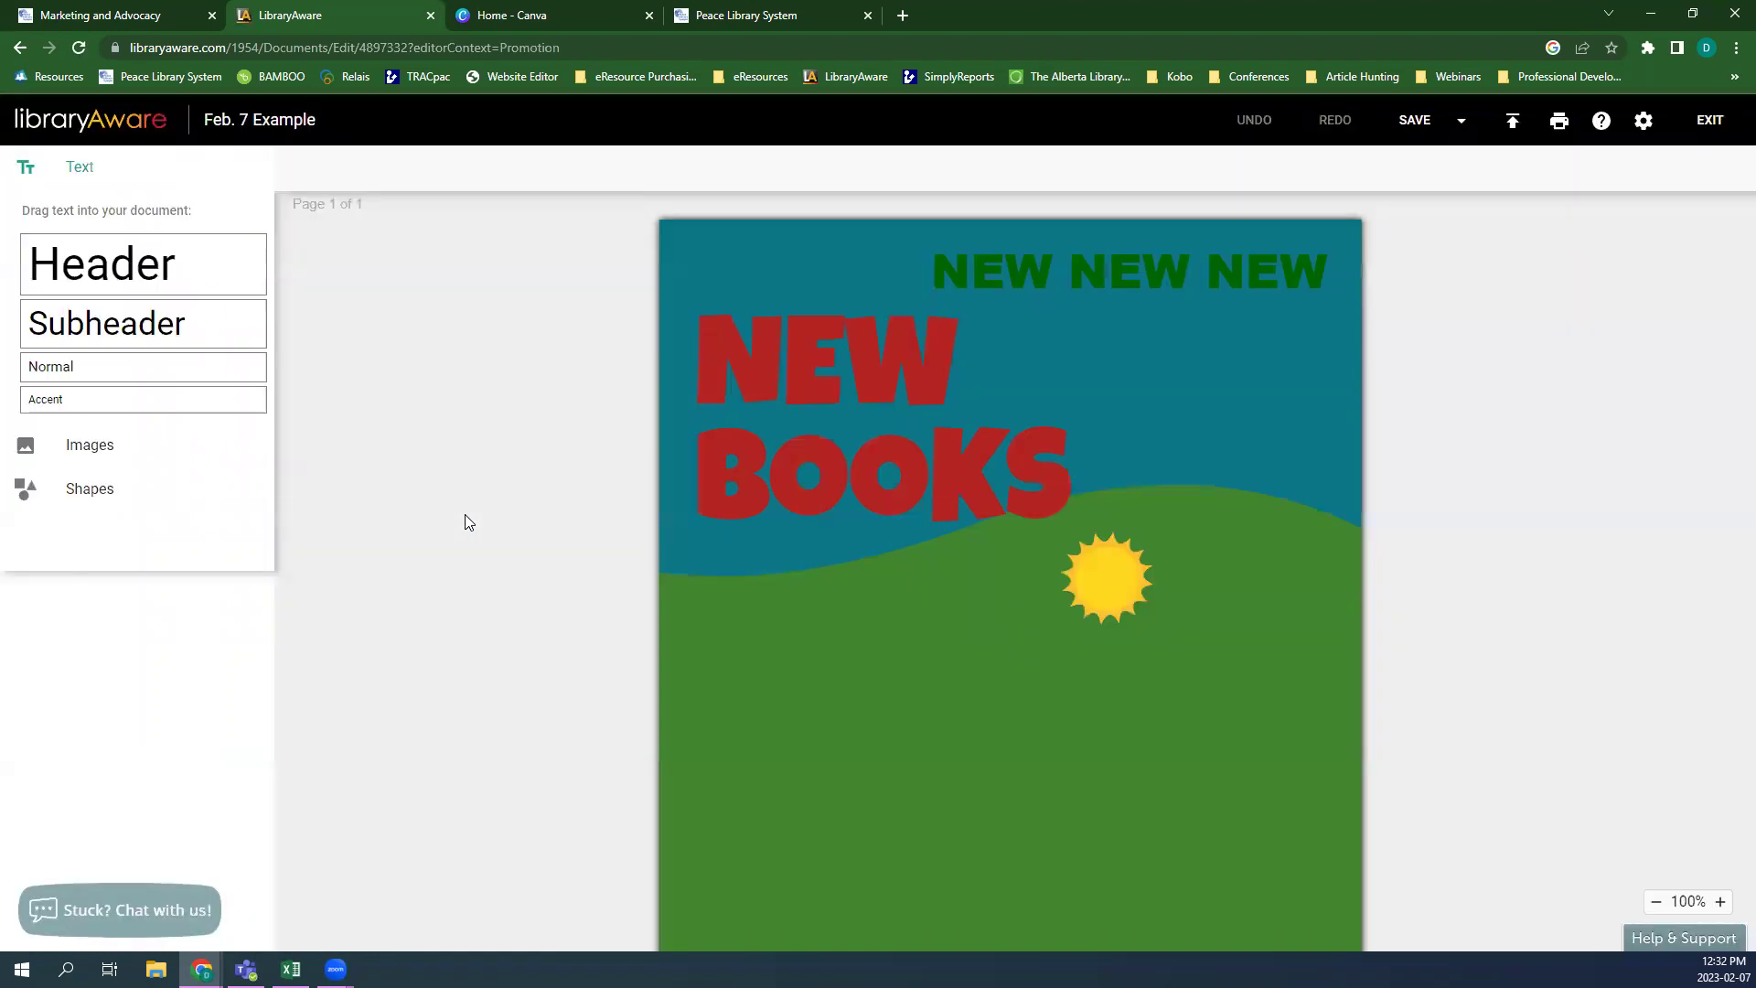
click(1655, 903)
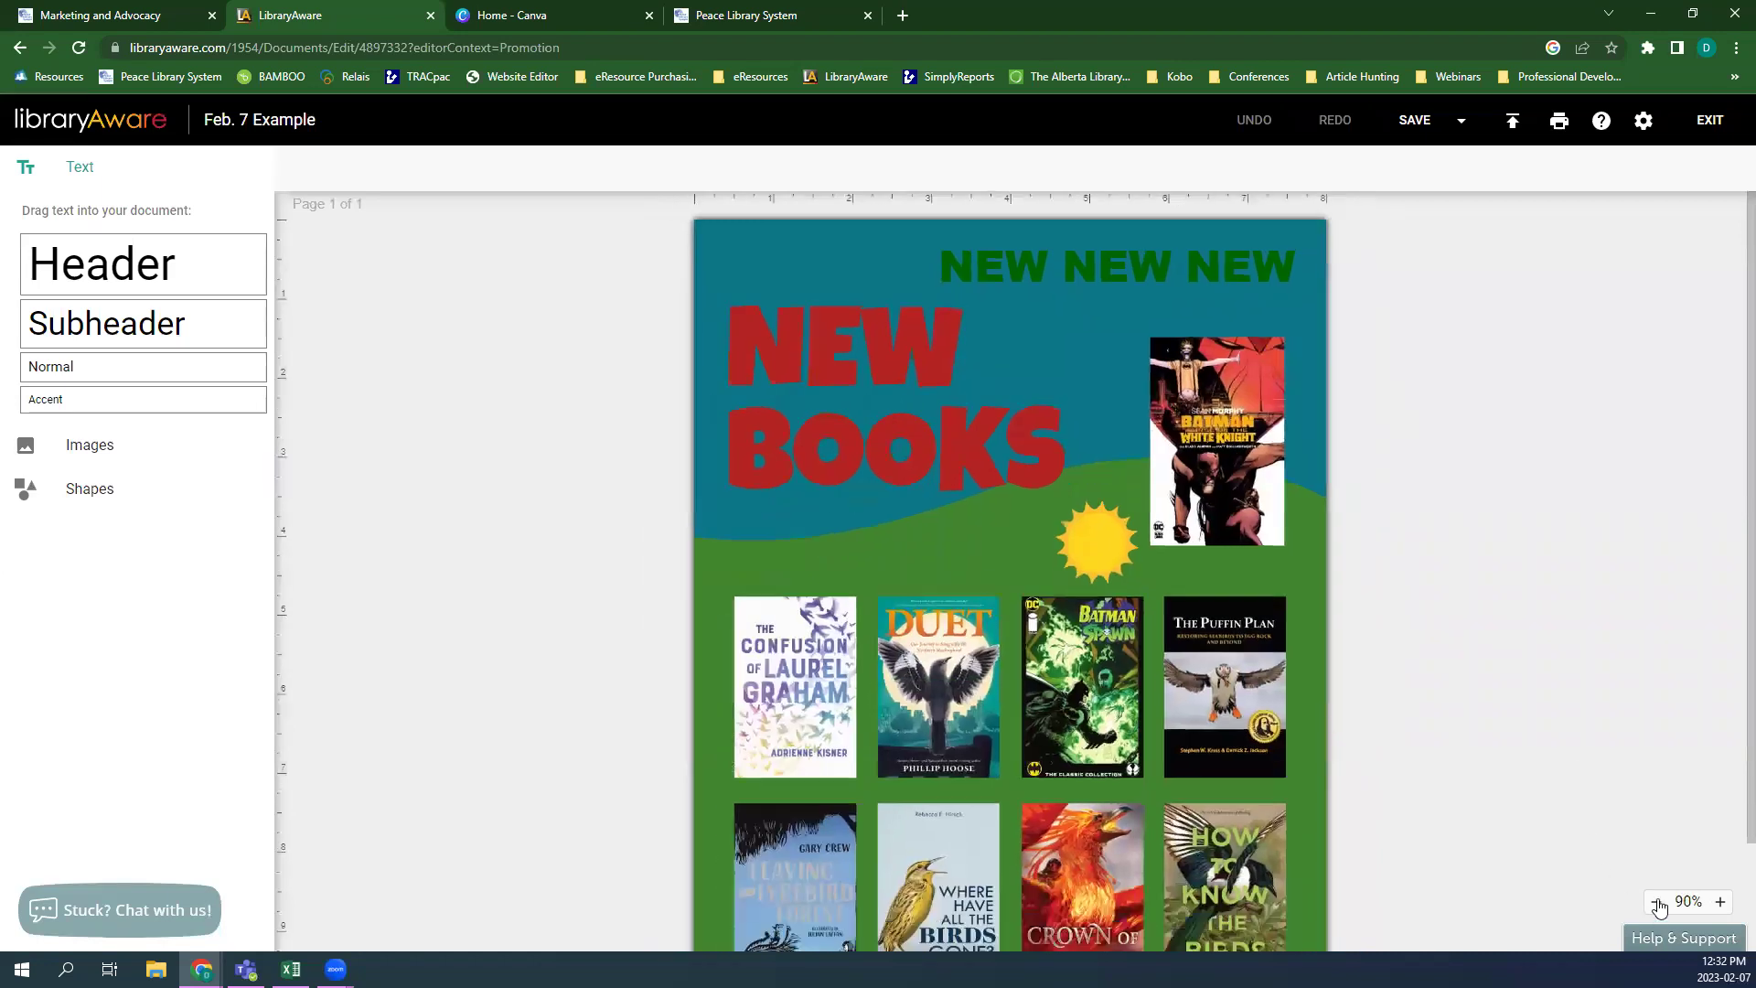
click(1655, 903)
click(1414, 120)
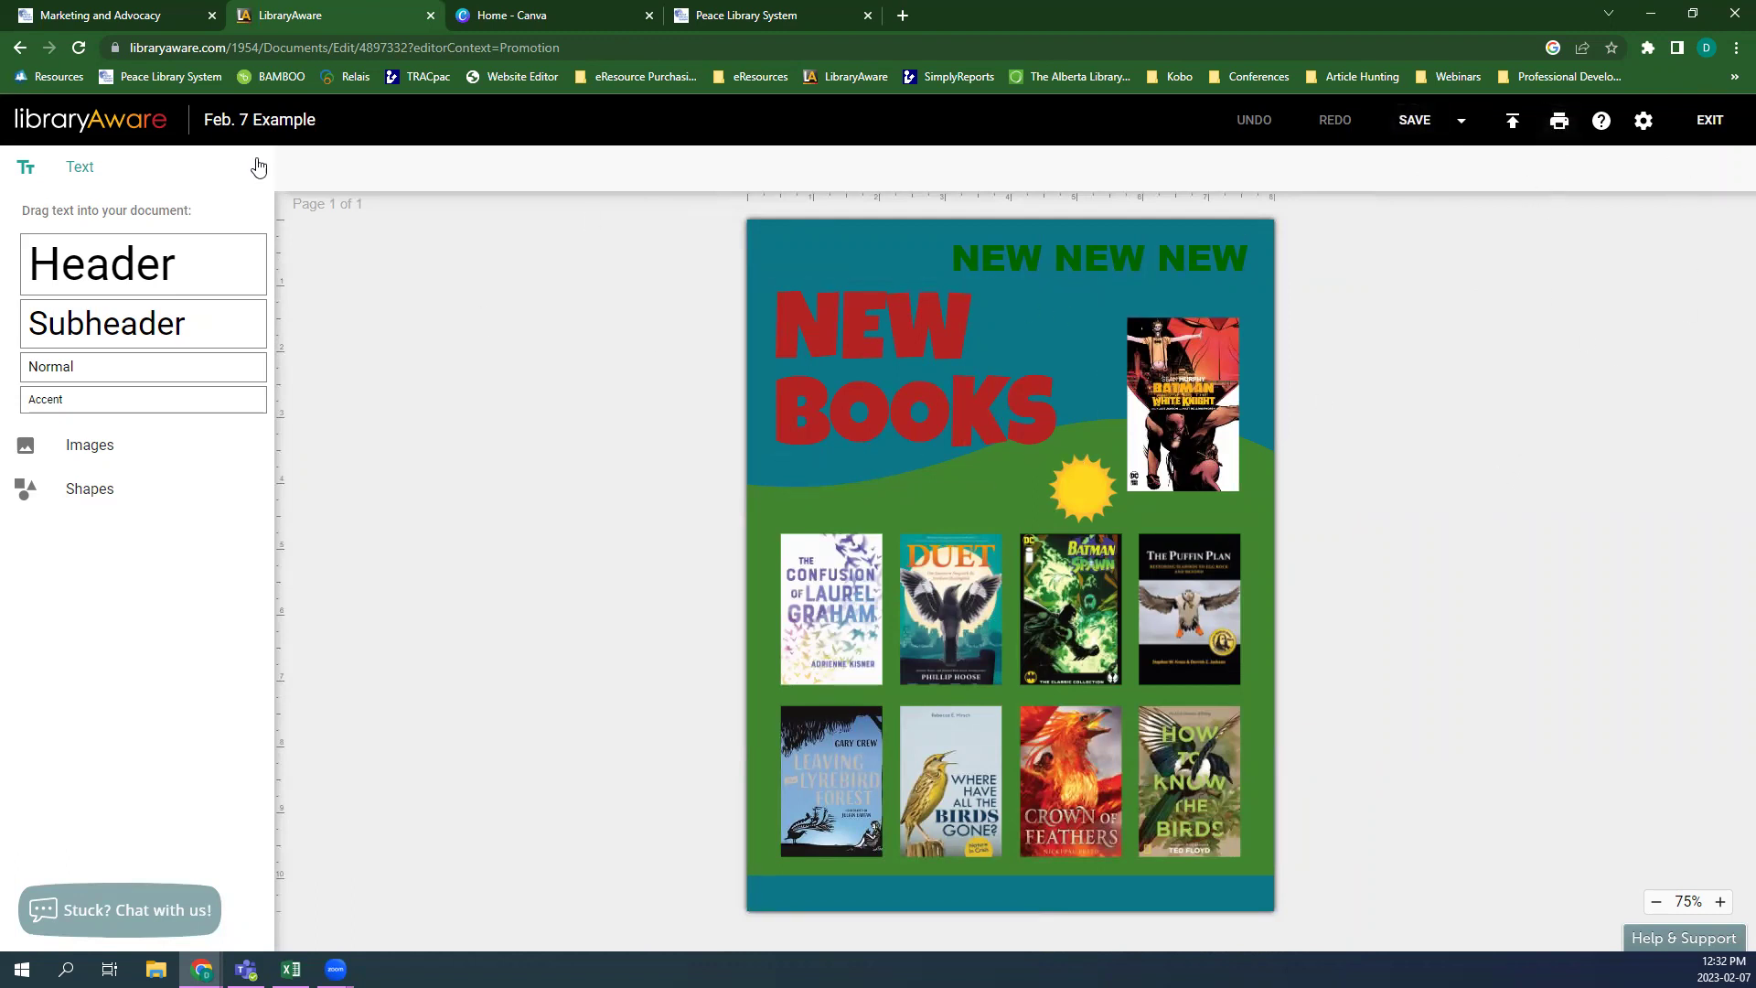
click(1709, 124)
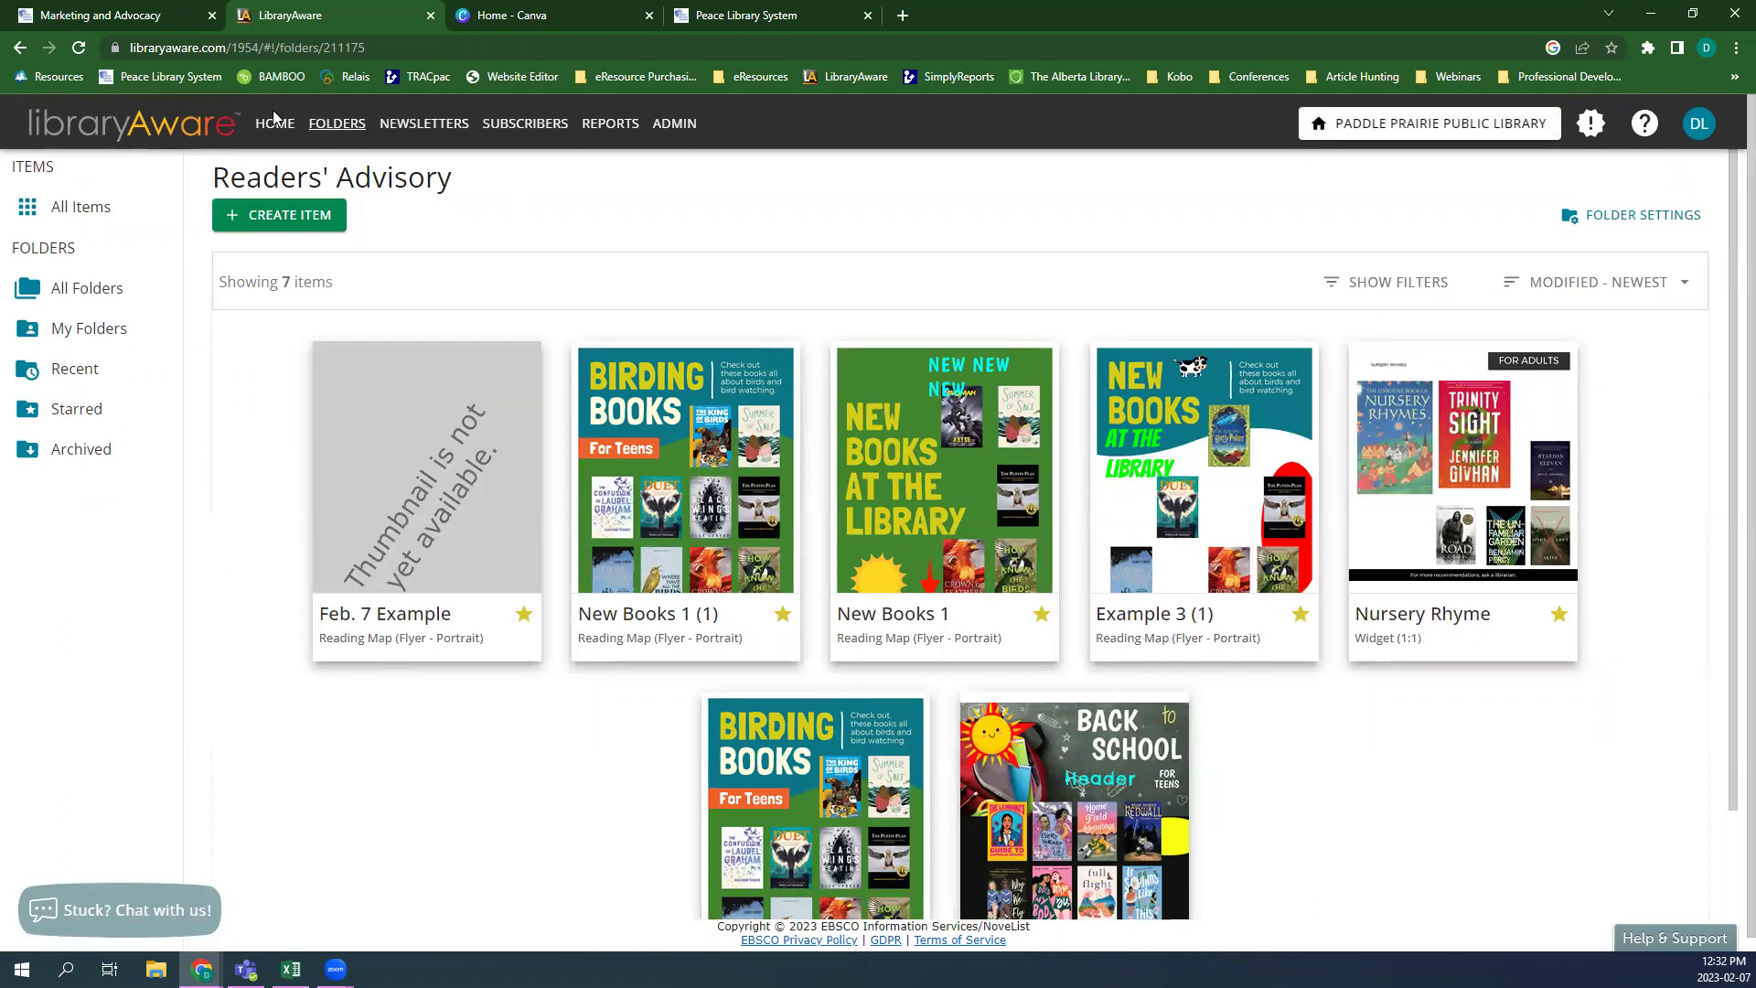
- View the Social Accounts admin settings and the Facebook authorization login, closing the login window without signing in
click(674, 124)
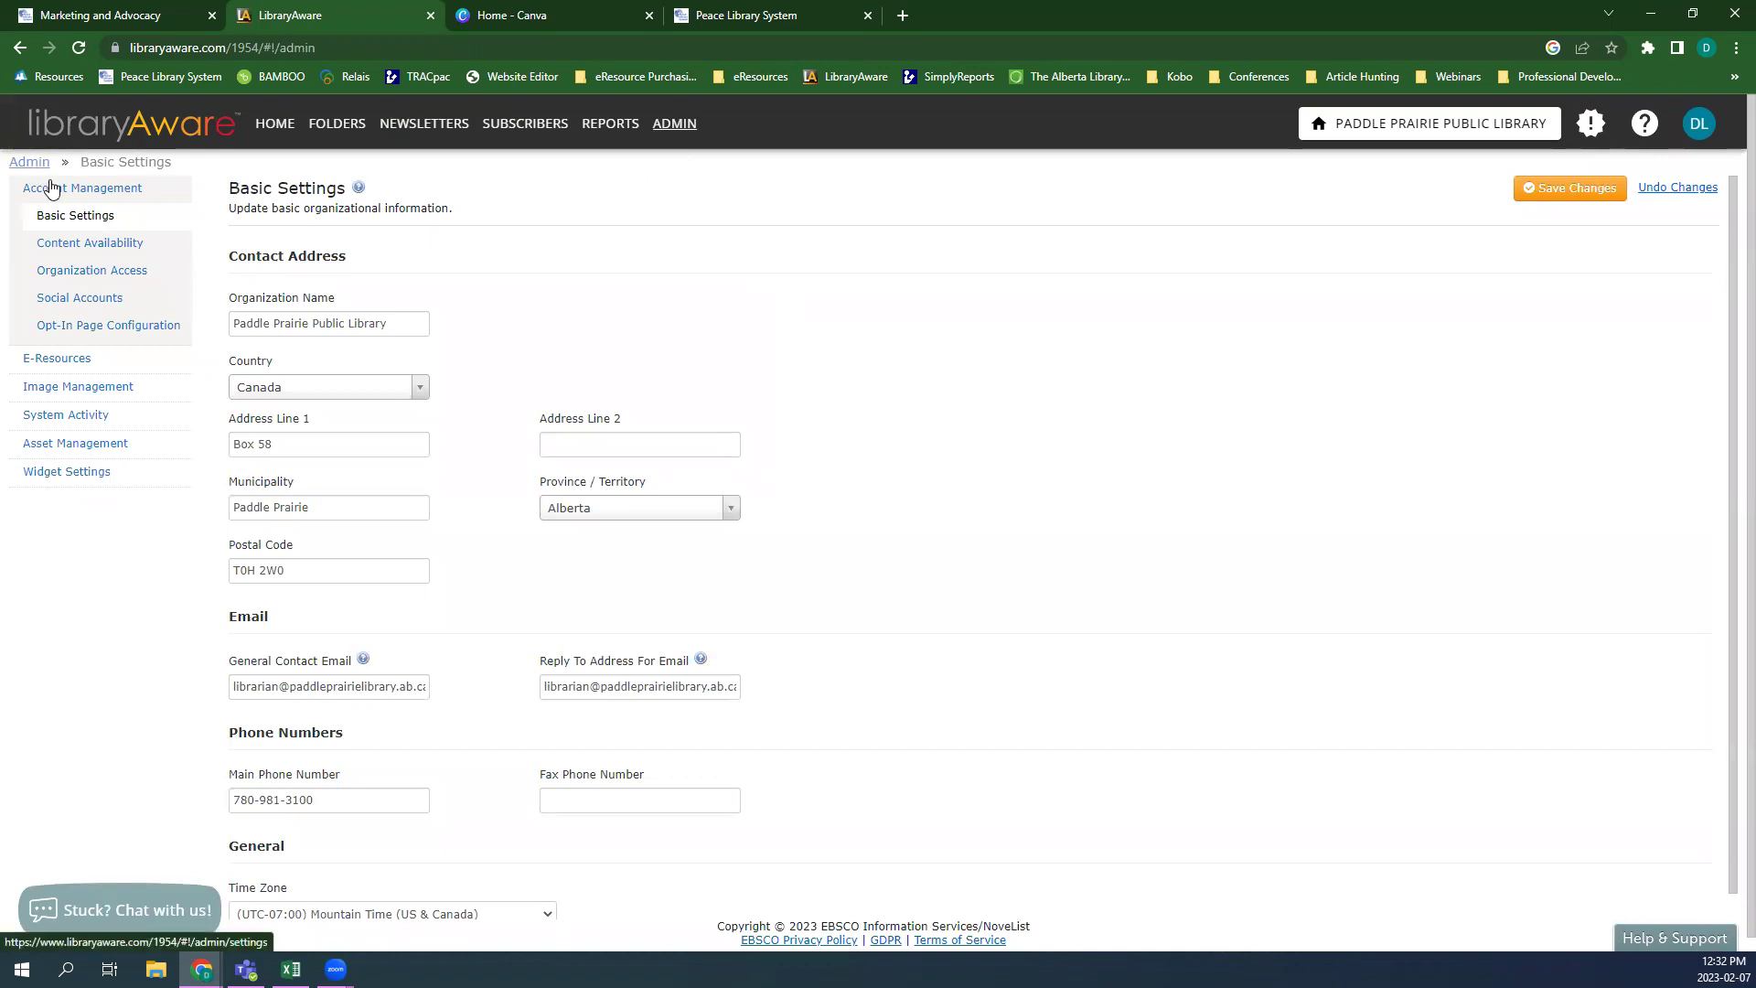
click(84, 300)
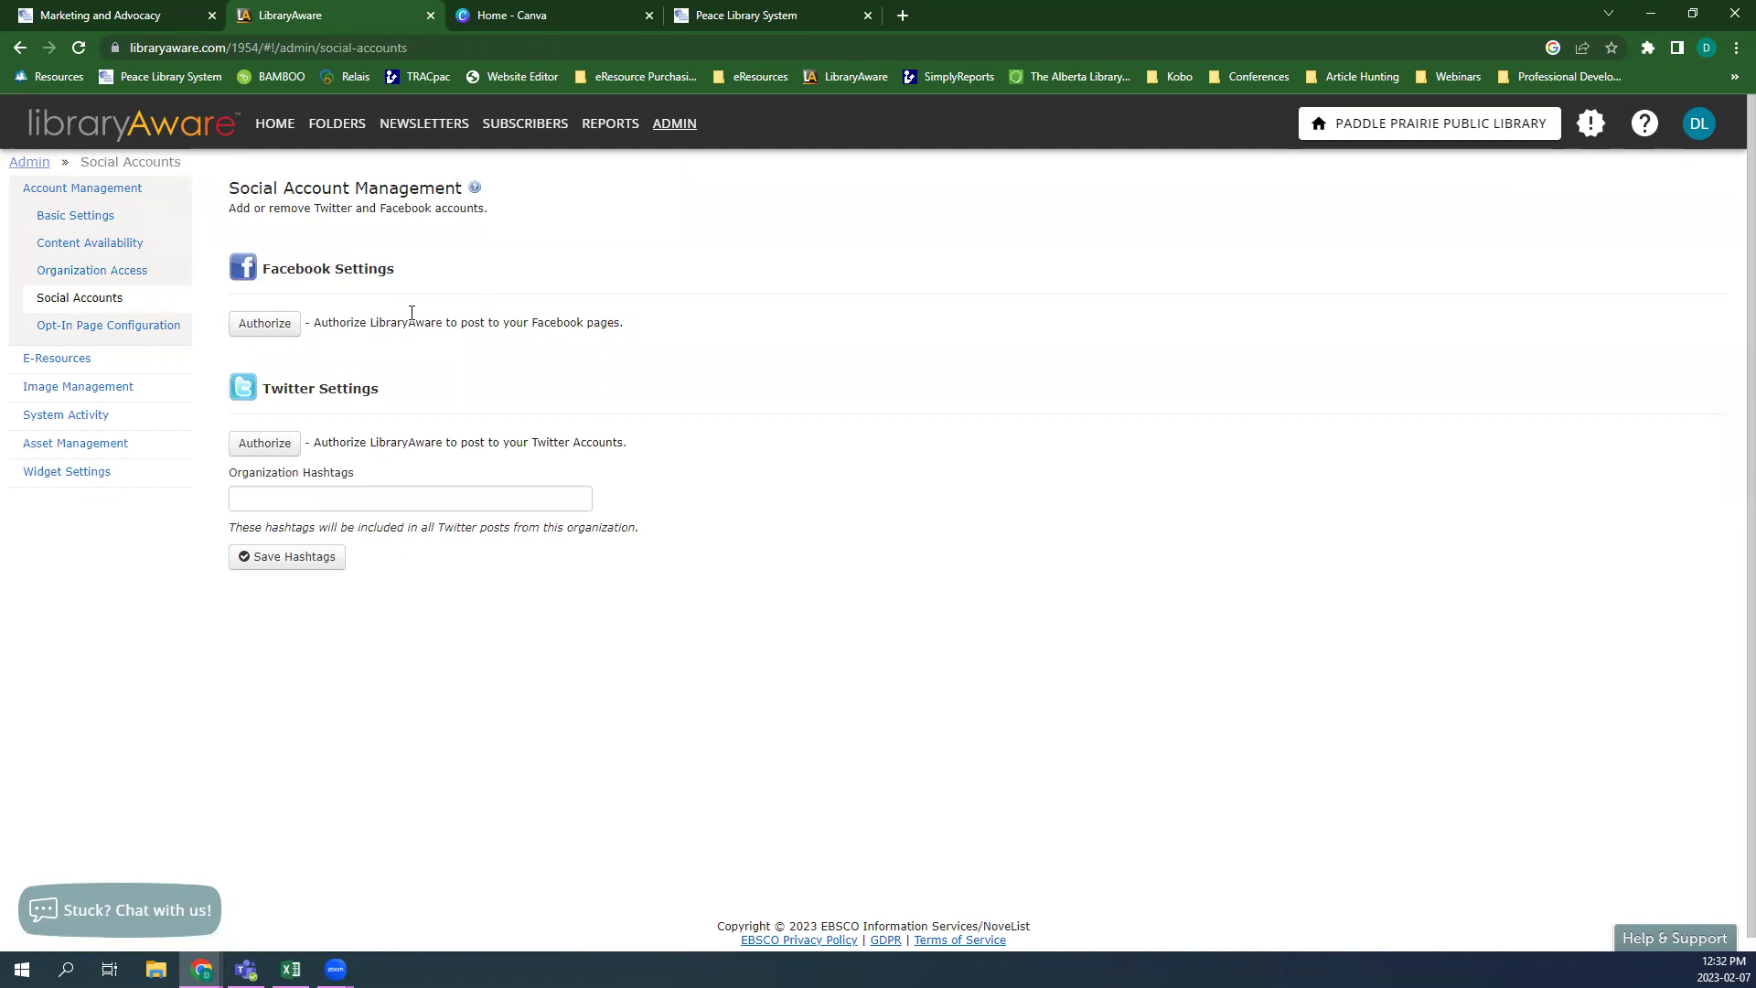
click(256, 327)
drag(298, 192, 854, 115)
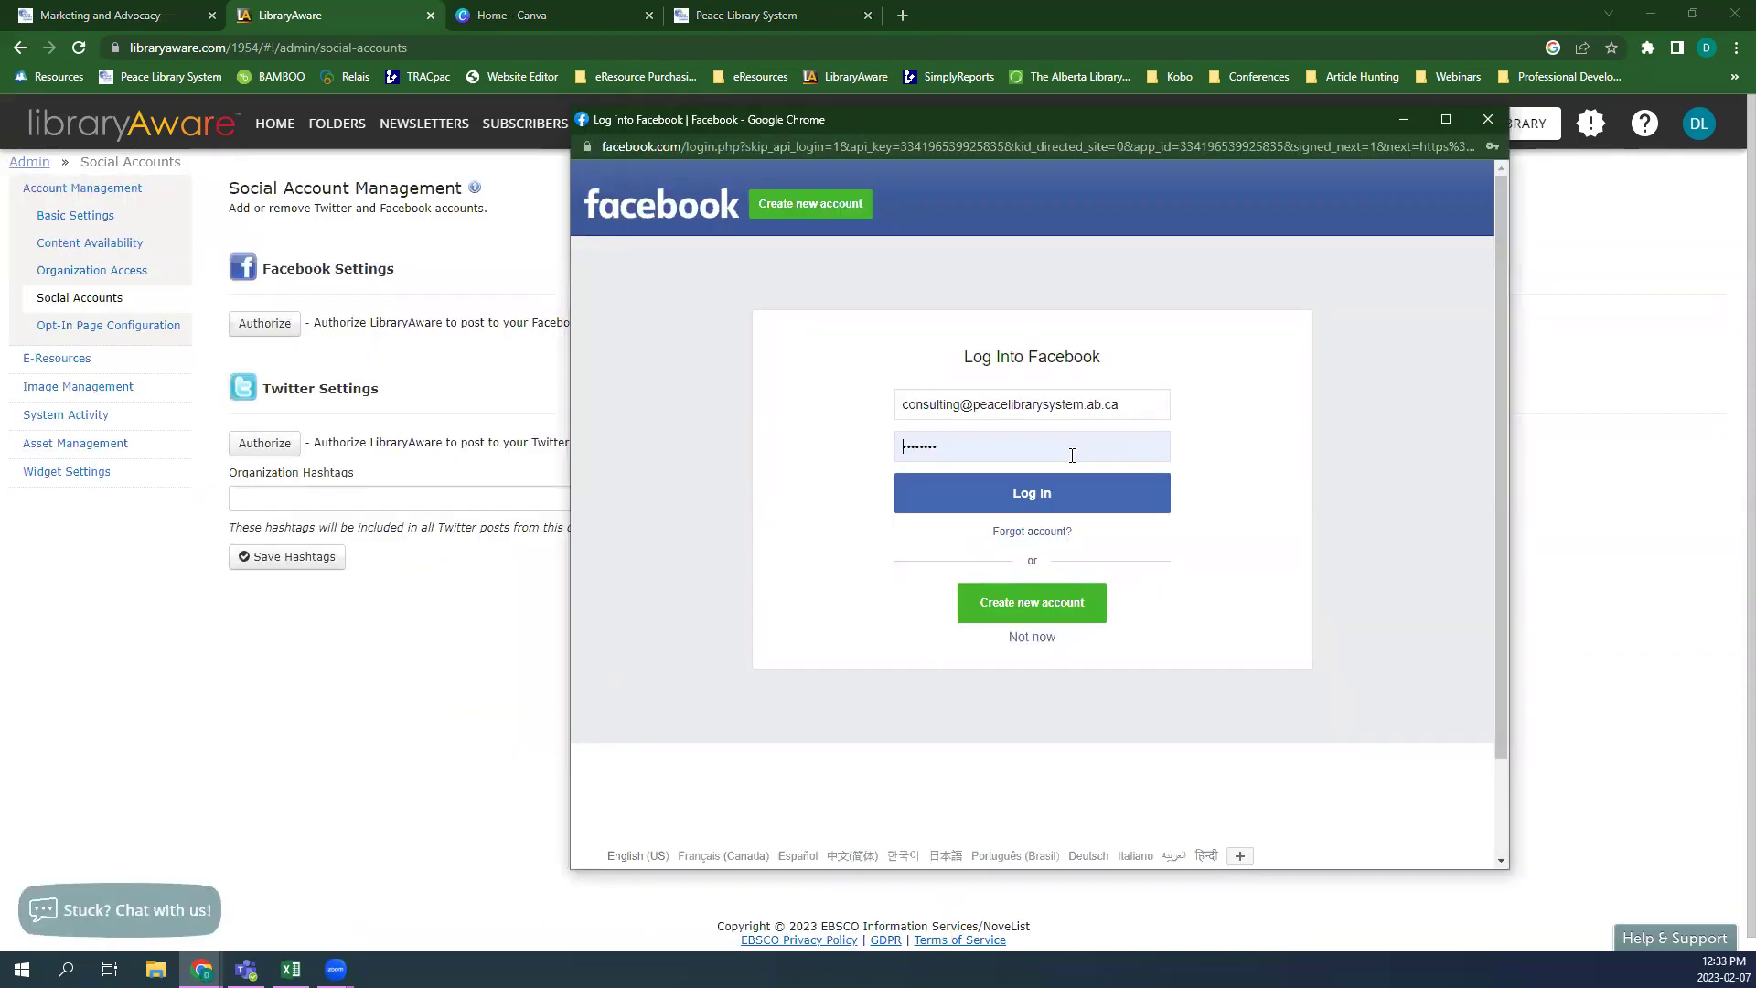
click(1488, 123)
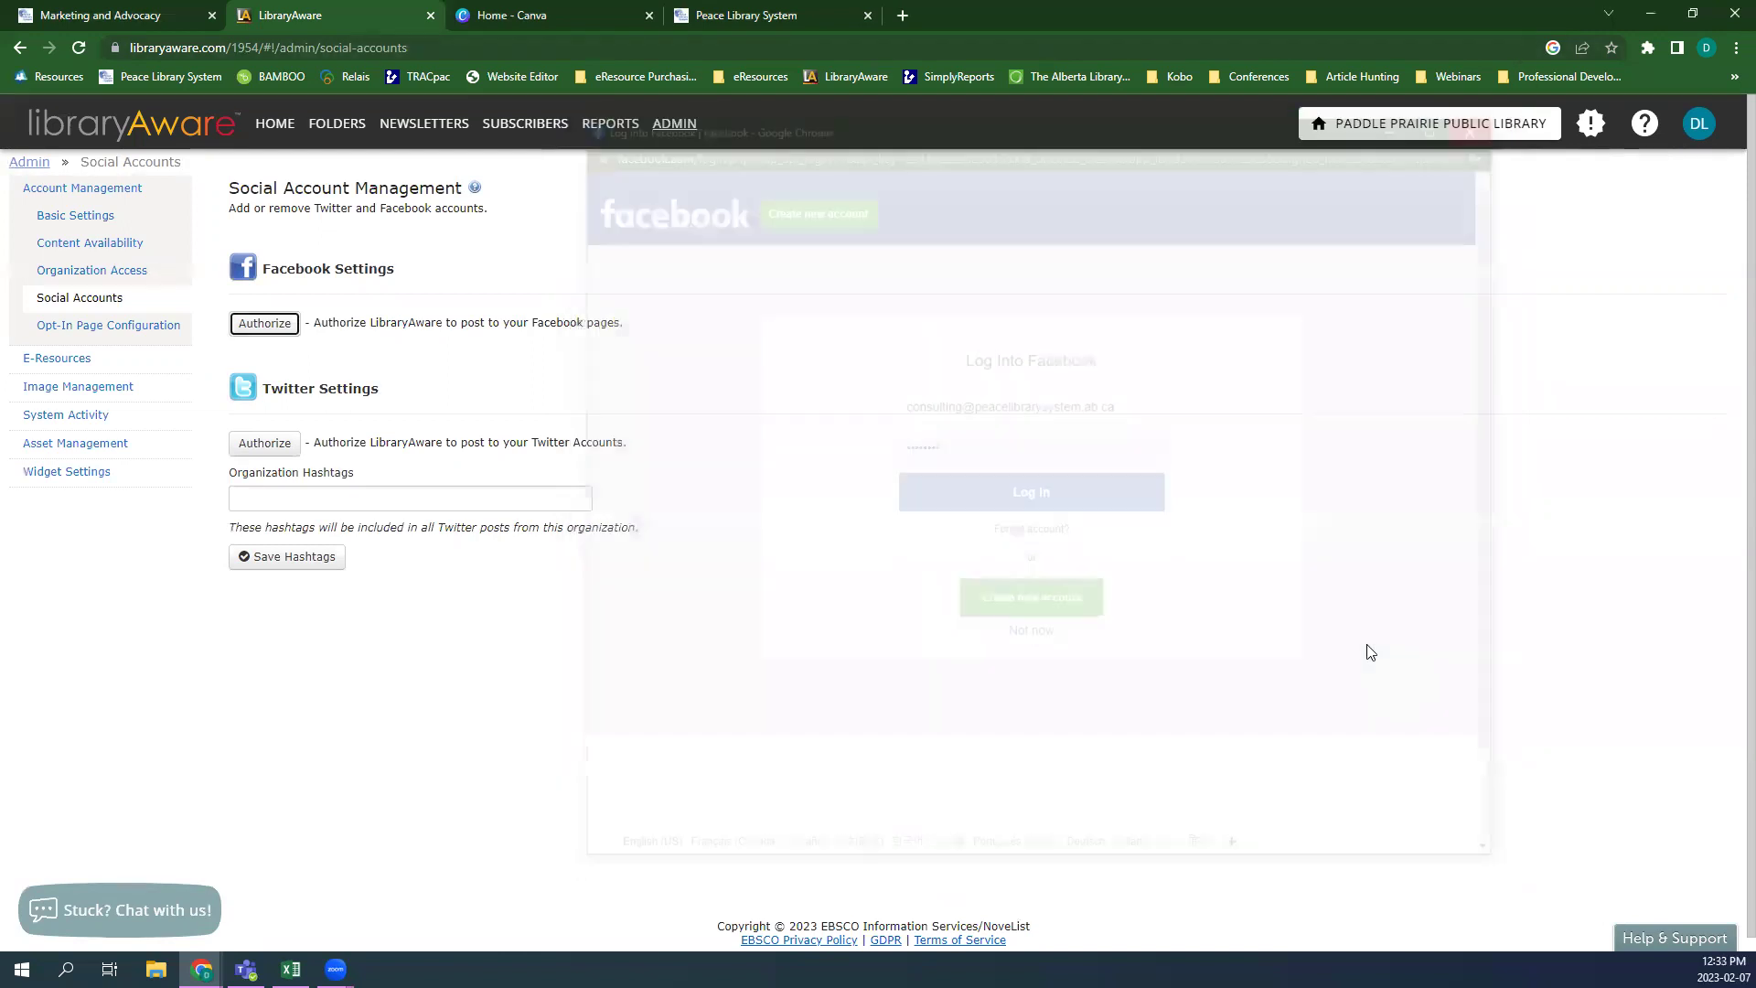
- Open the Feb. 7 Example flyer from the Readers' Advisory folder for editing
click(340, 126)
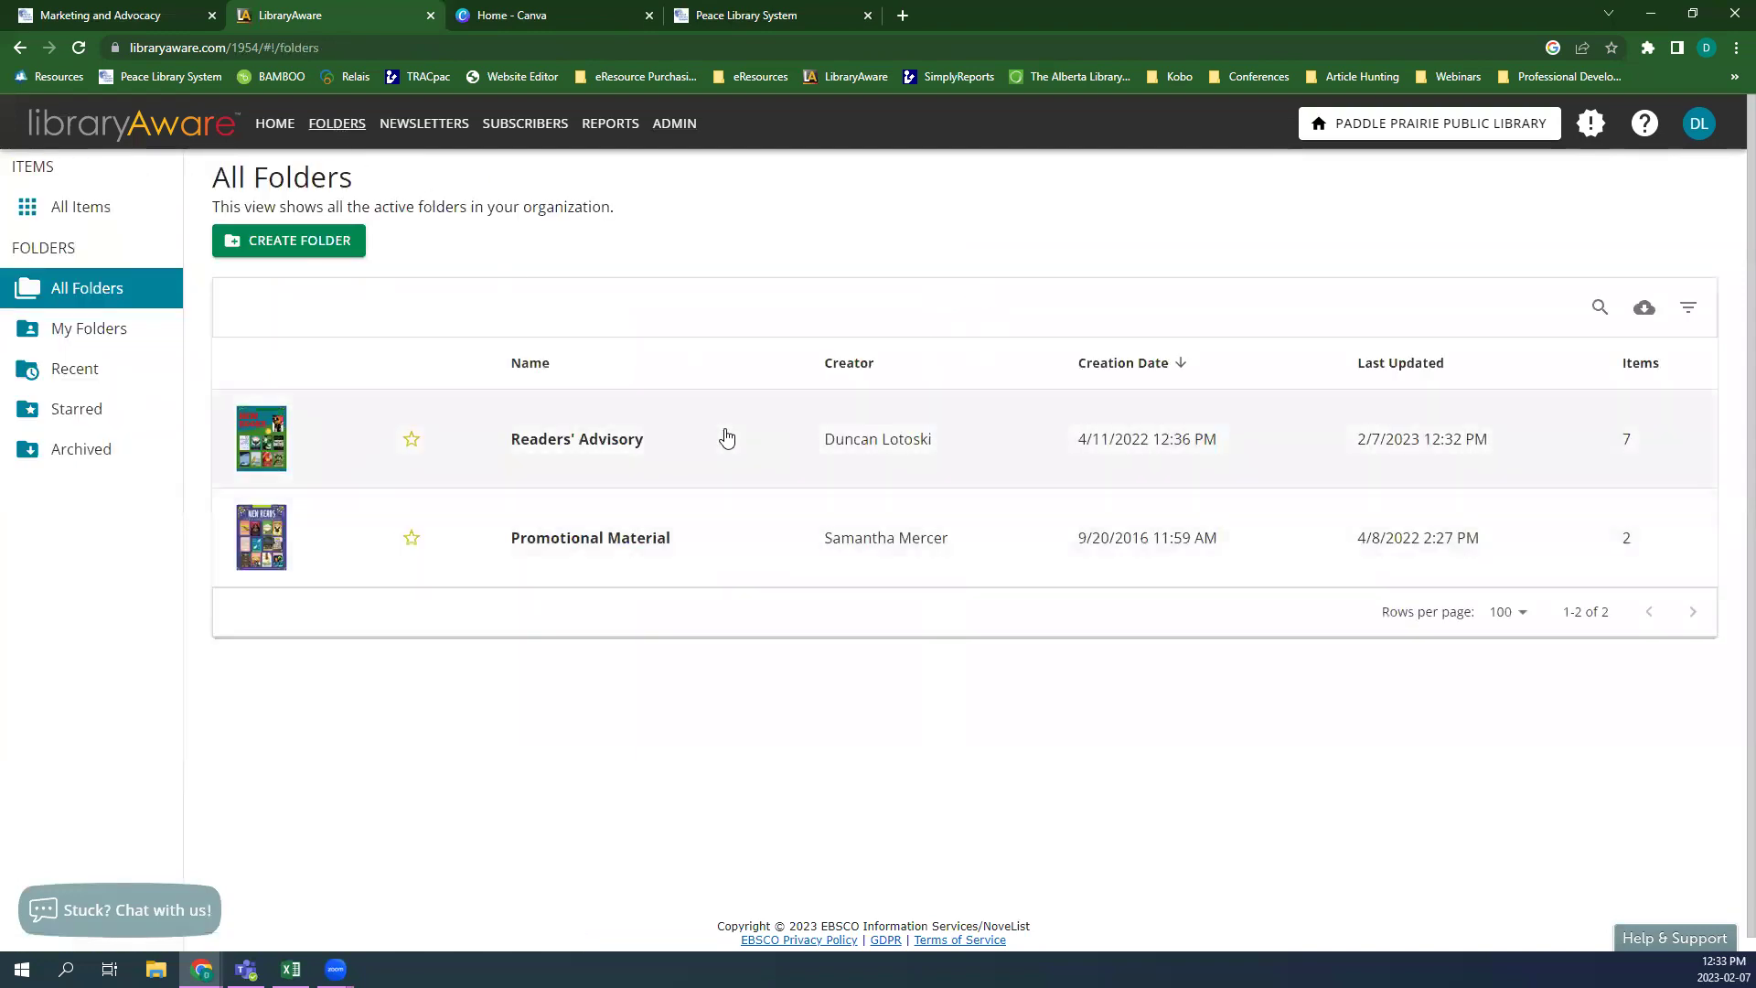
click(726, 439)
click(477, 414)
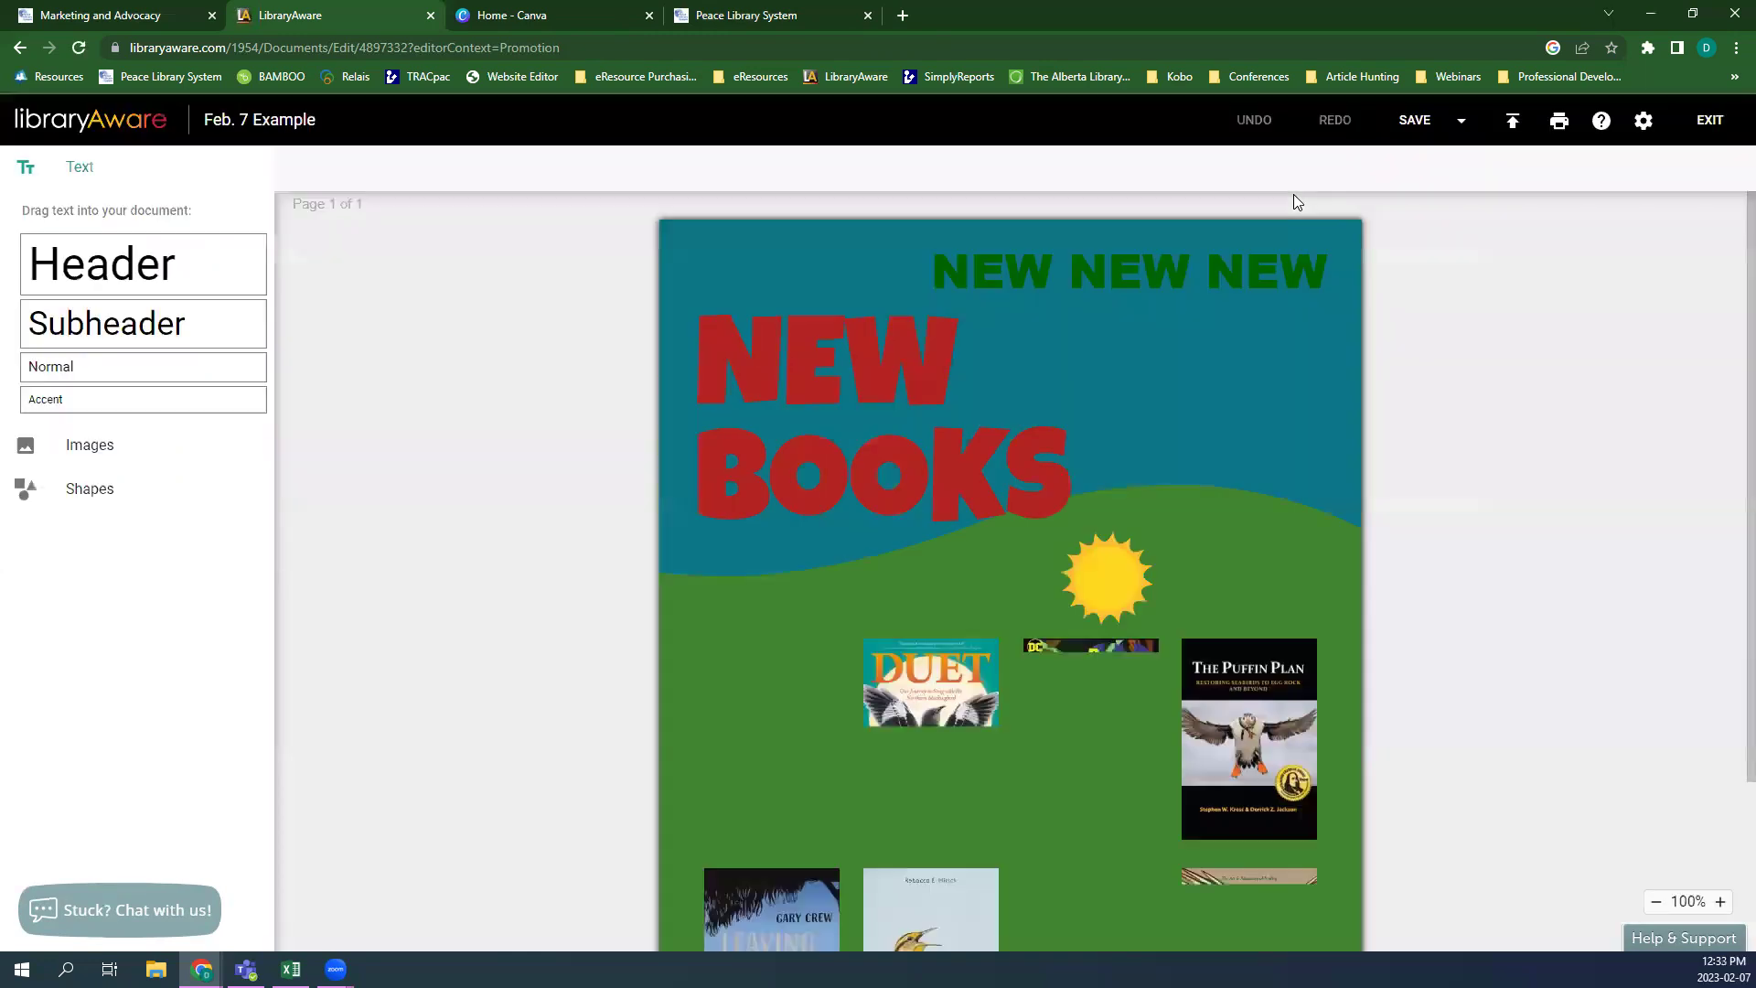
click(1656, 902)
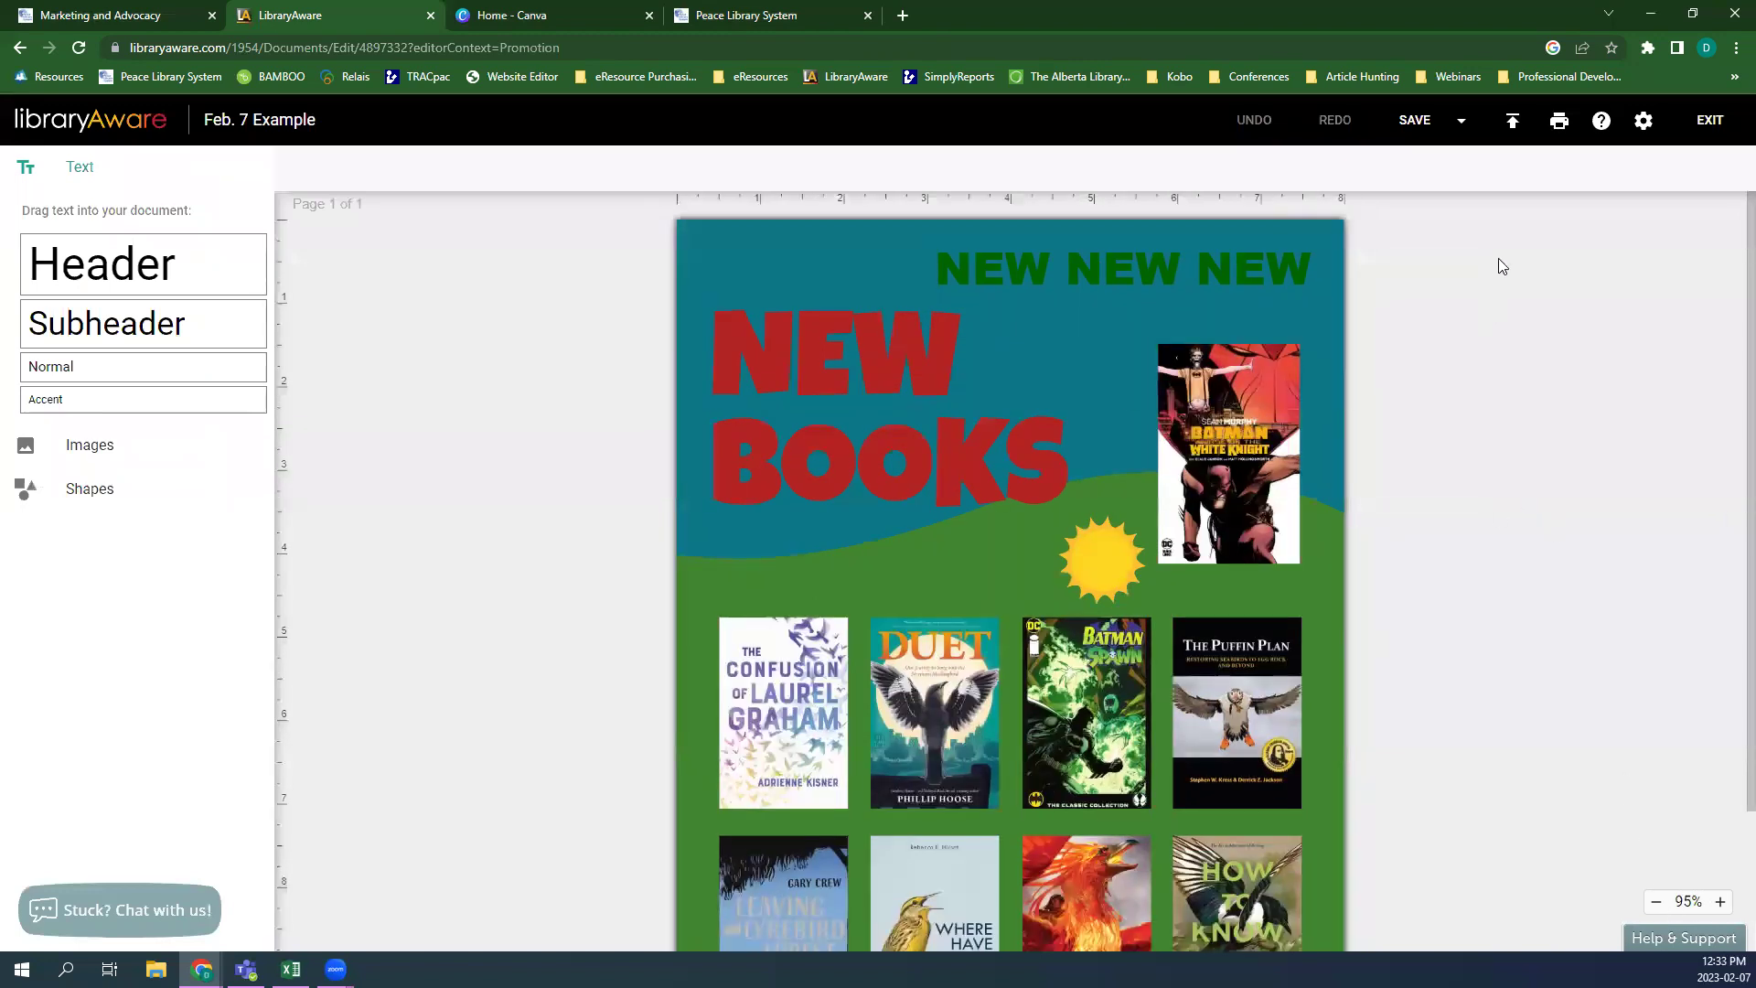
click(1656, 902)
- Generate the flyer's print version and download it as a PDF named Paddle Prairie Public Library_Posting_02072023_1433
click(1559, 128)
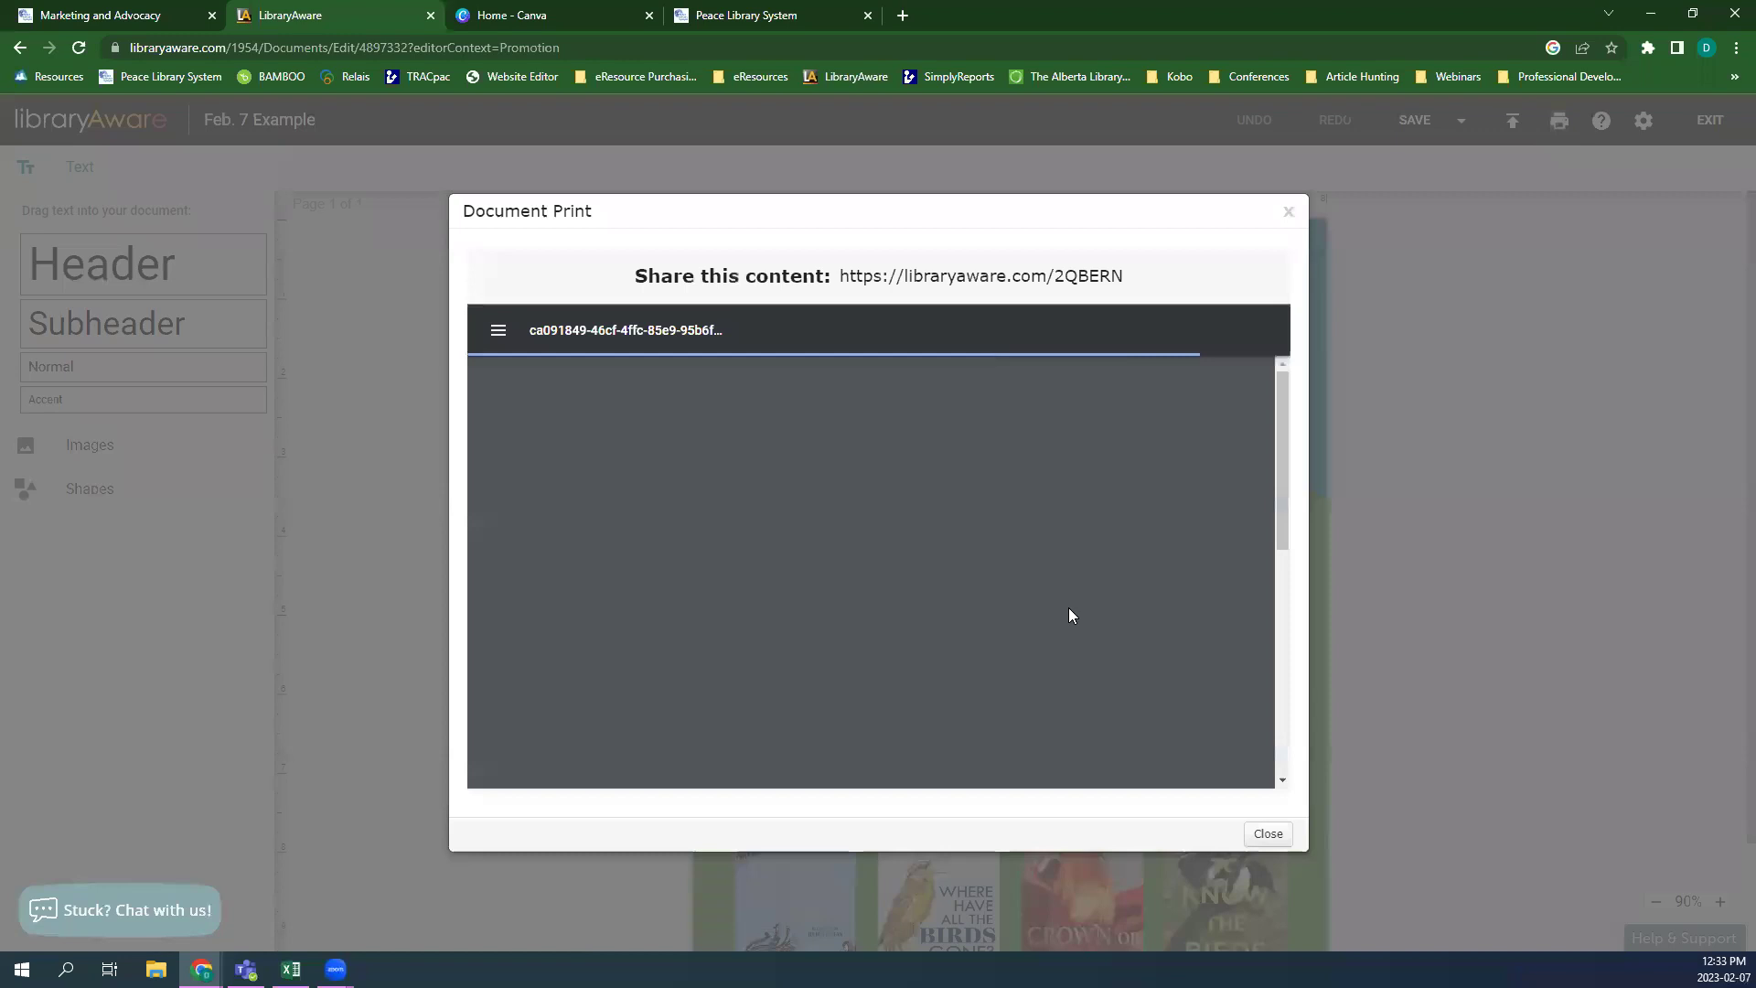
scroll(1079, 470, down, 5)
scroll(1075, 478, up, 5)
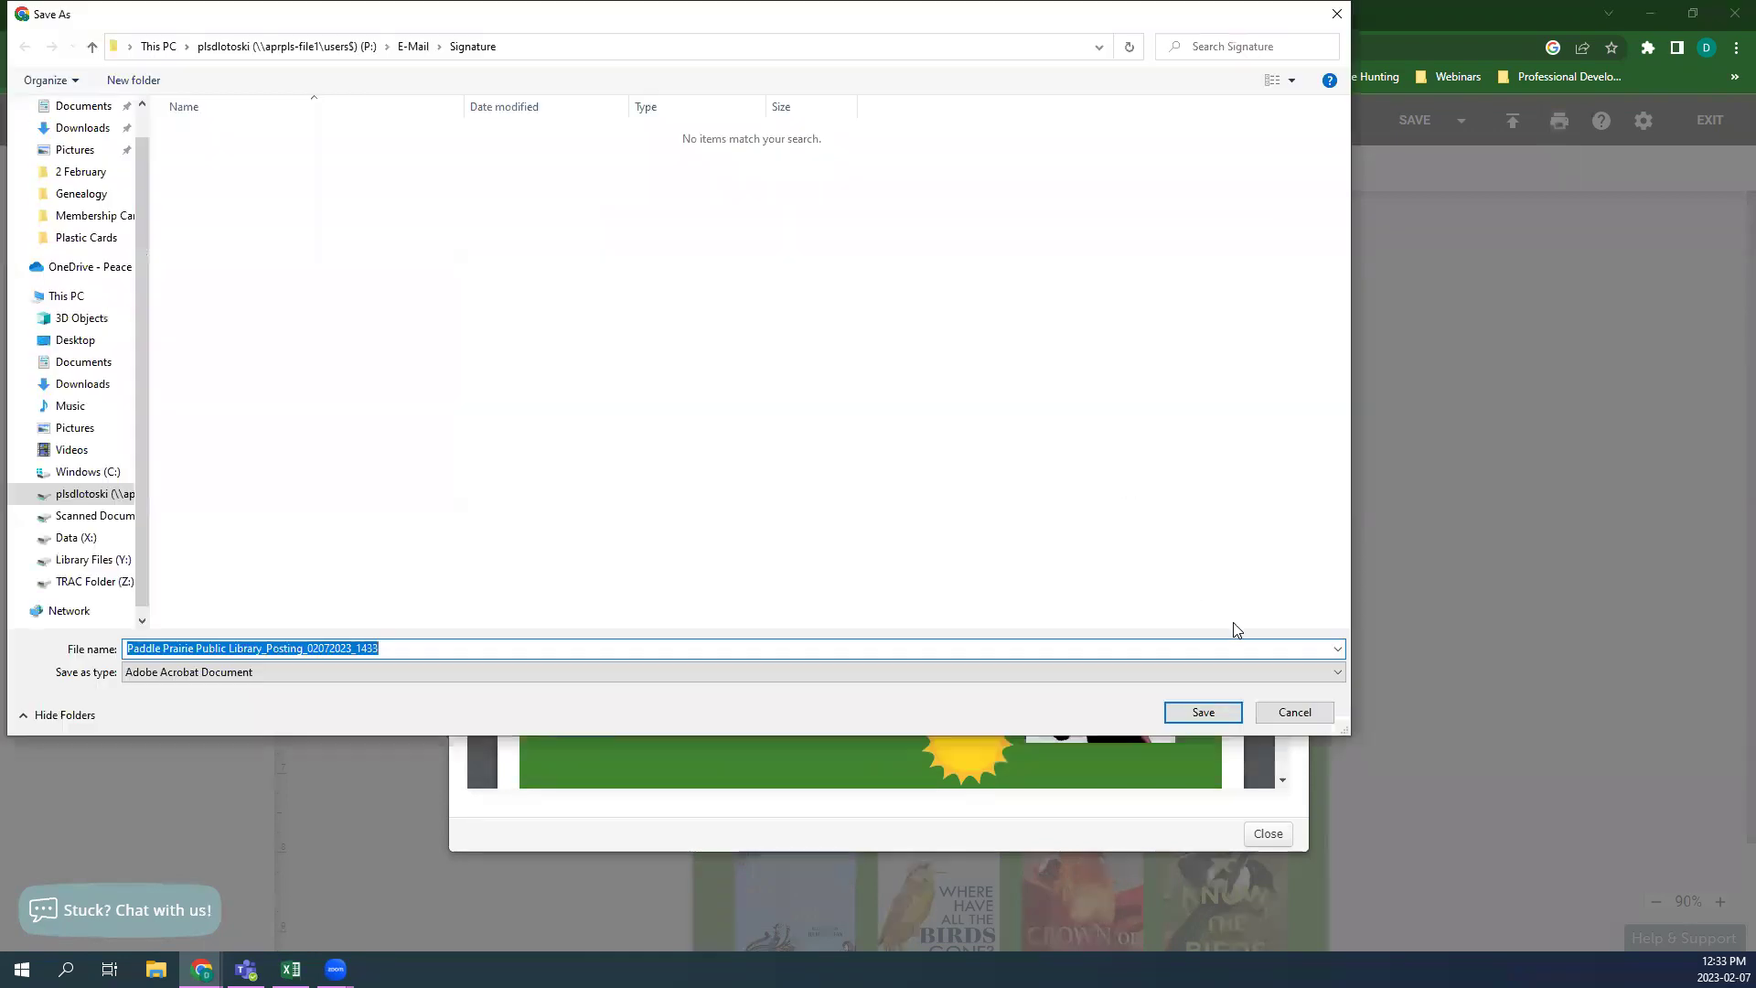
click(1203, 712)
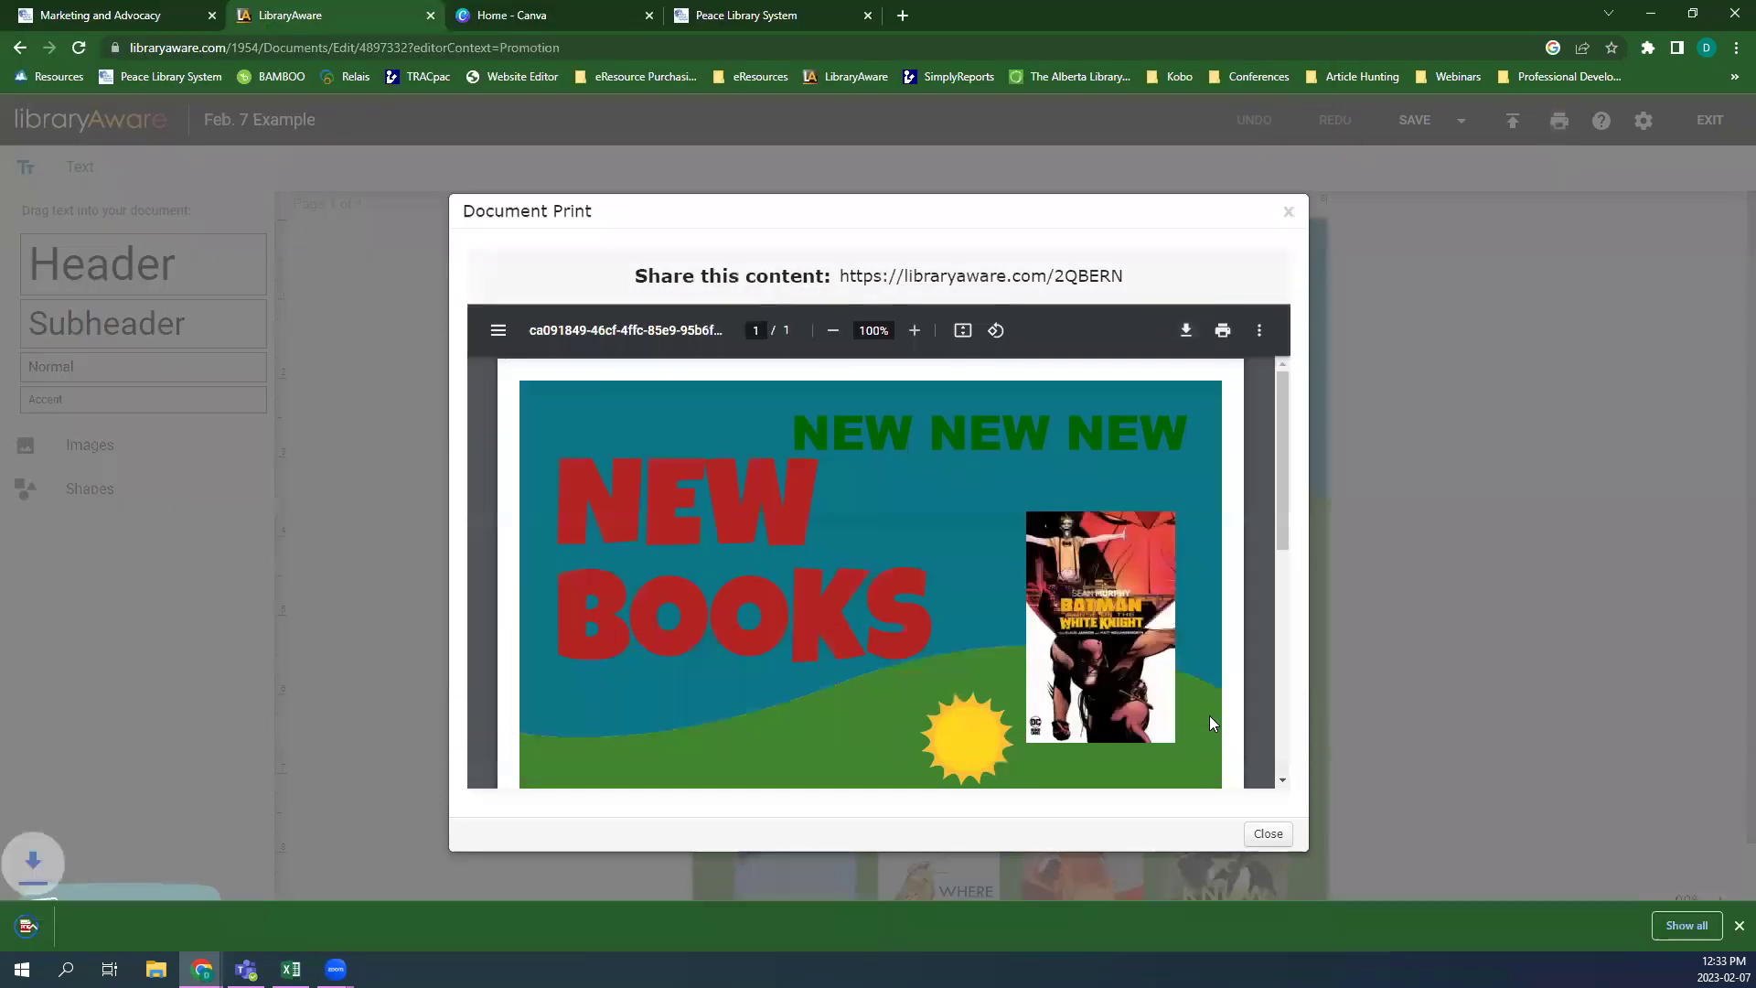
- Open the downloaded flyer PDF and review the whole page from title to the lower book covers
click(103, 932)
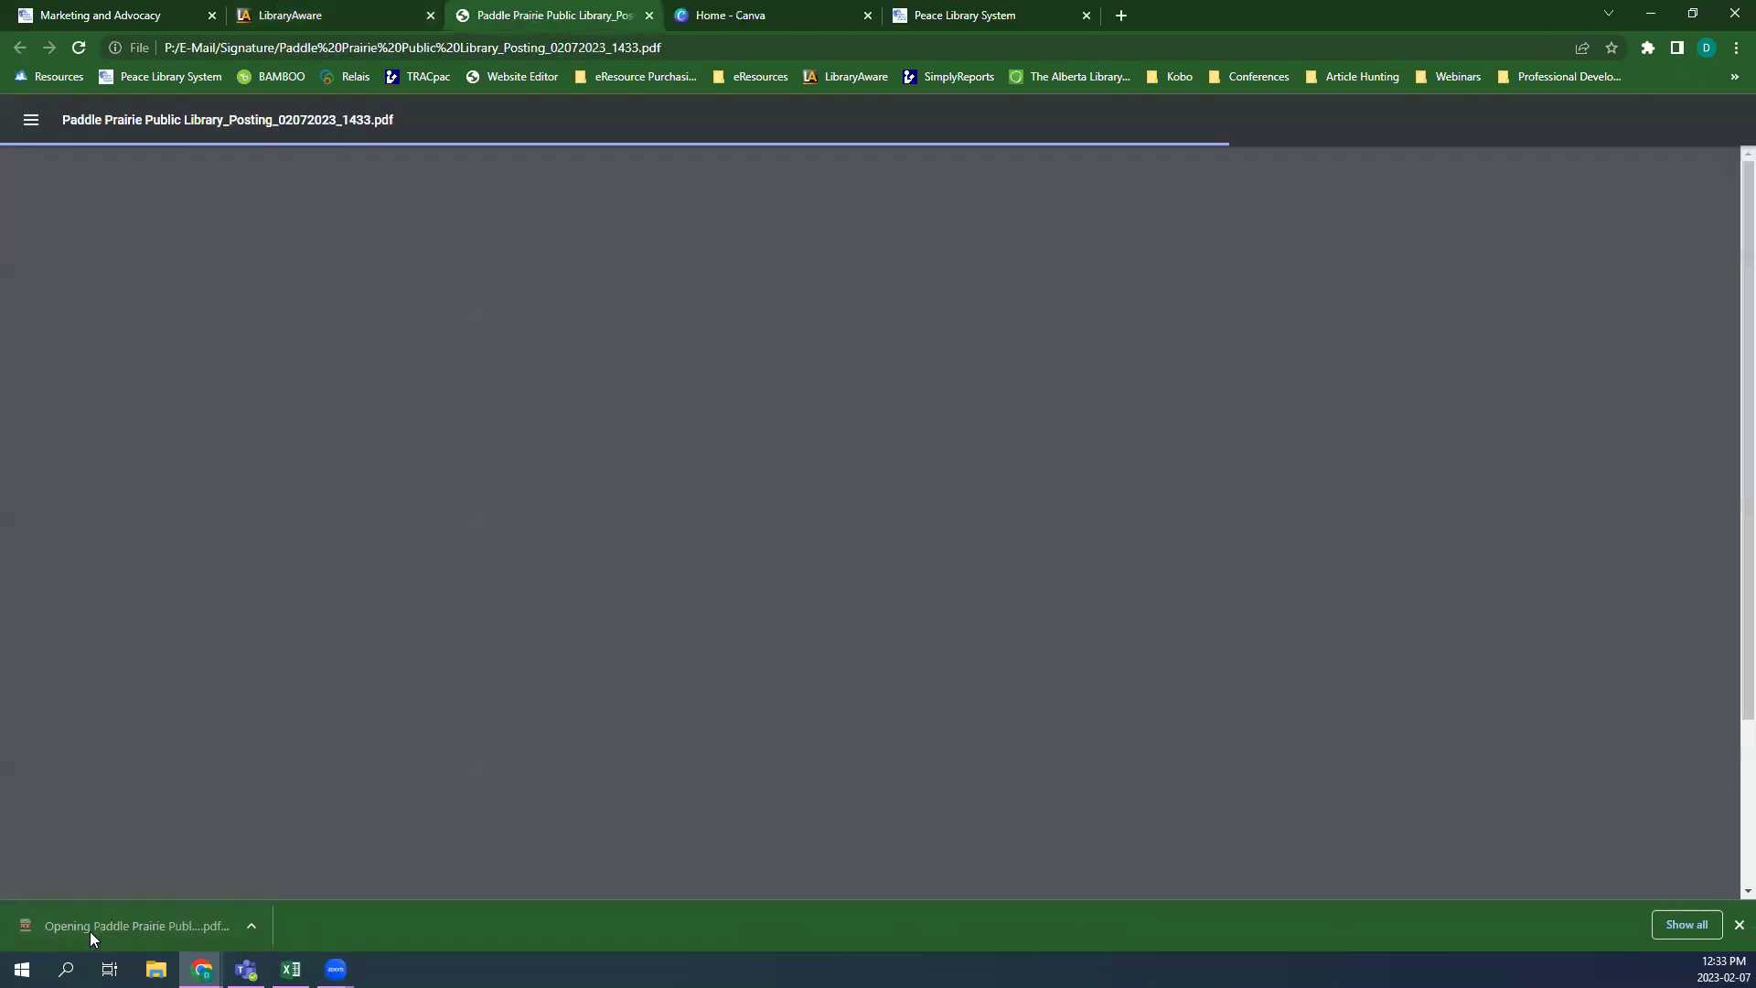
scroll(838, 651, down, 3)
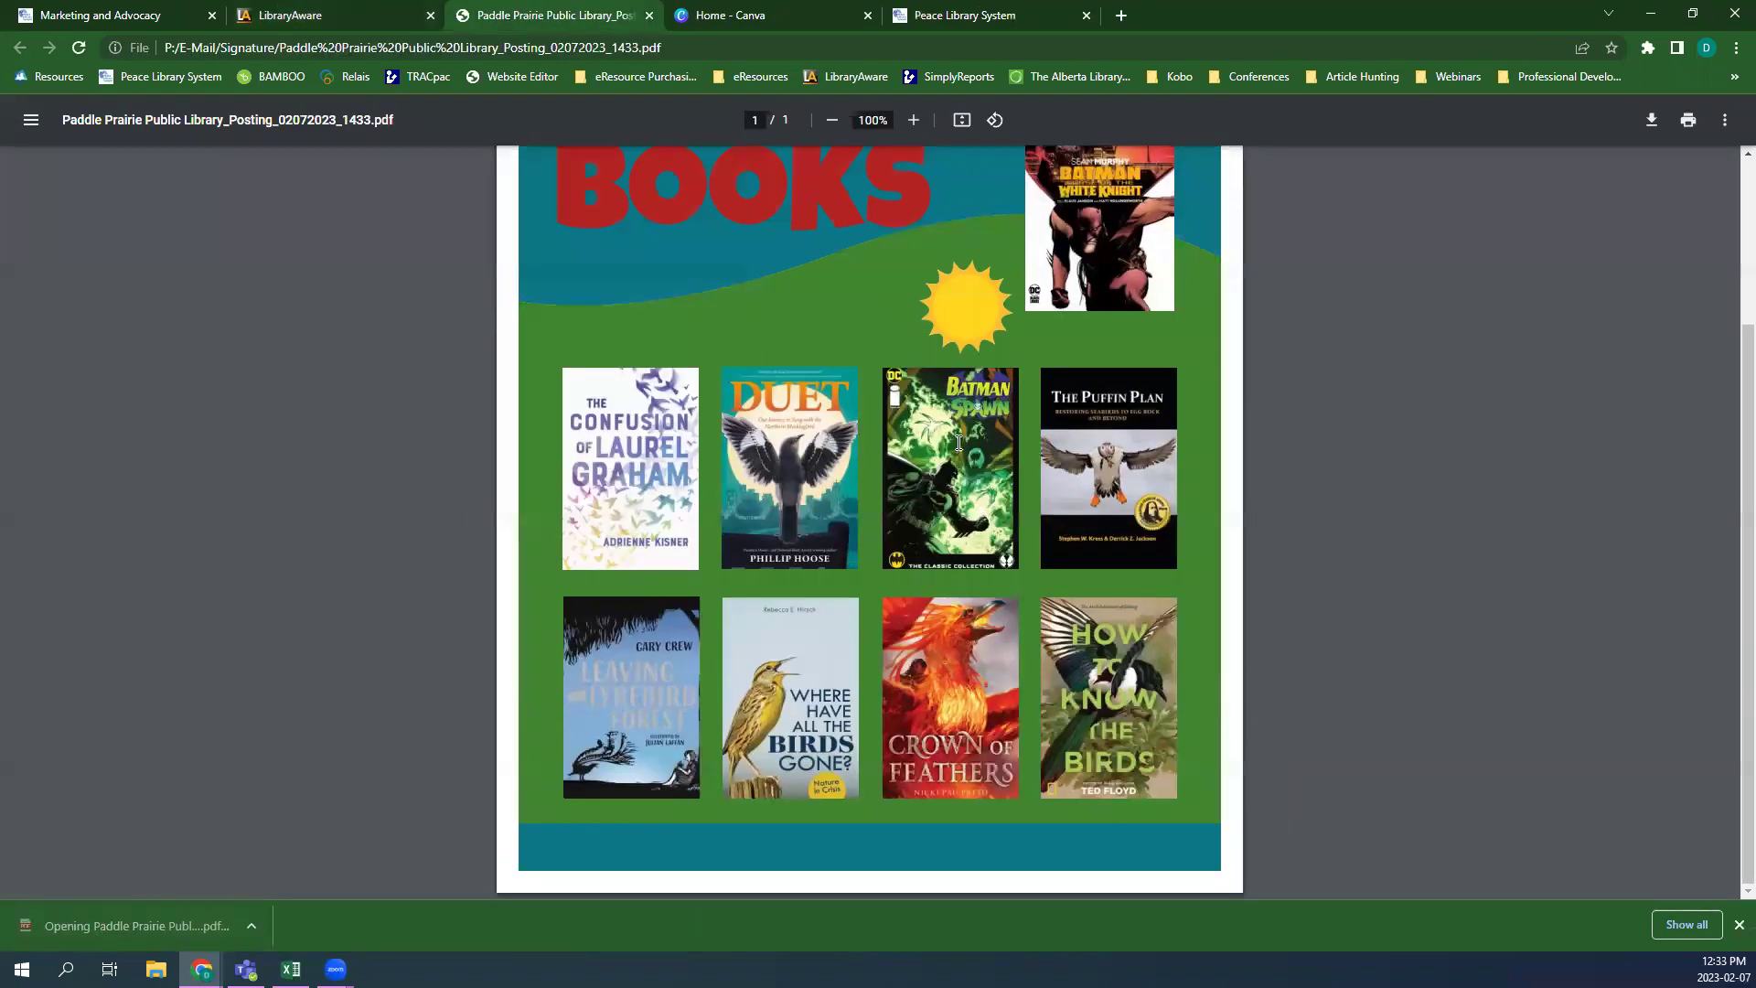
scroll(1006, 460, up, 3)
scroll(1002, 464, down, 3)
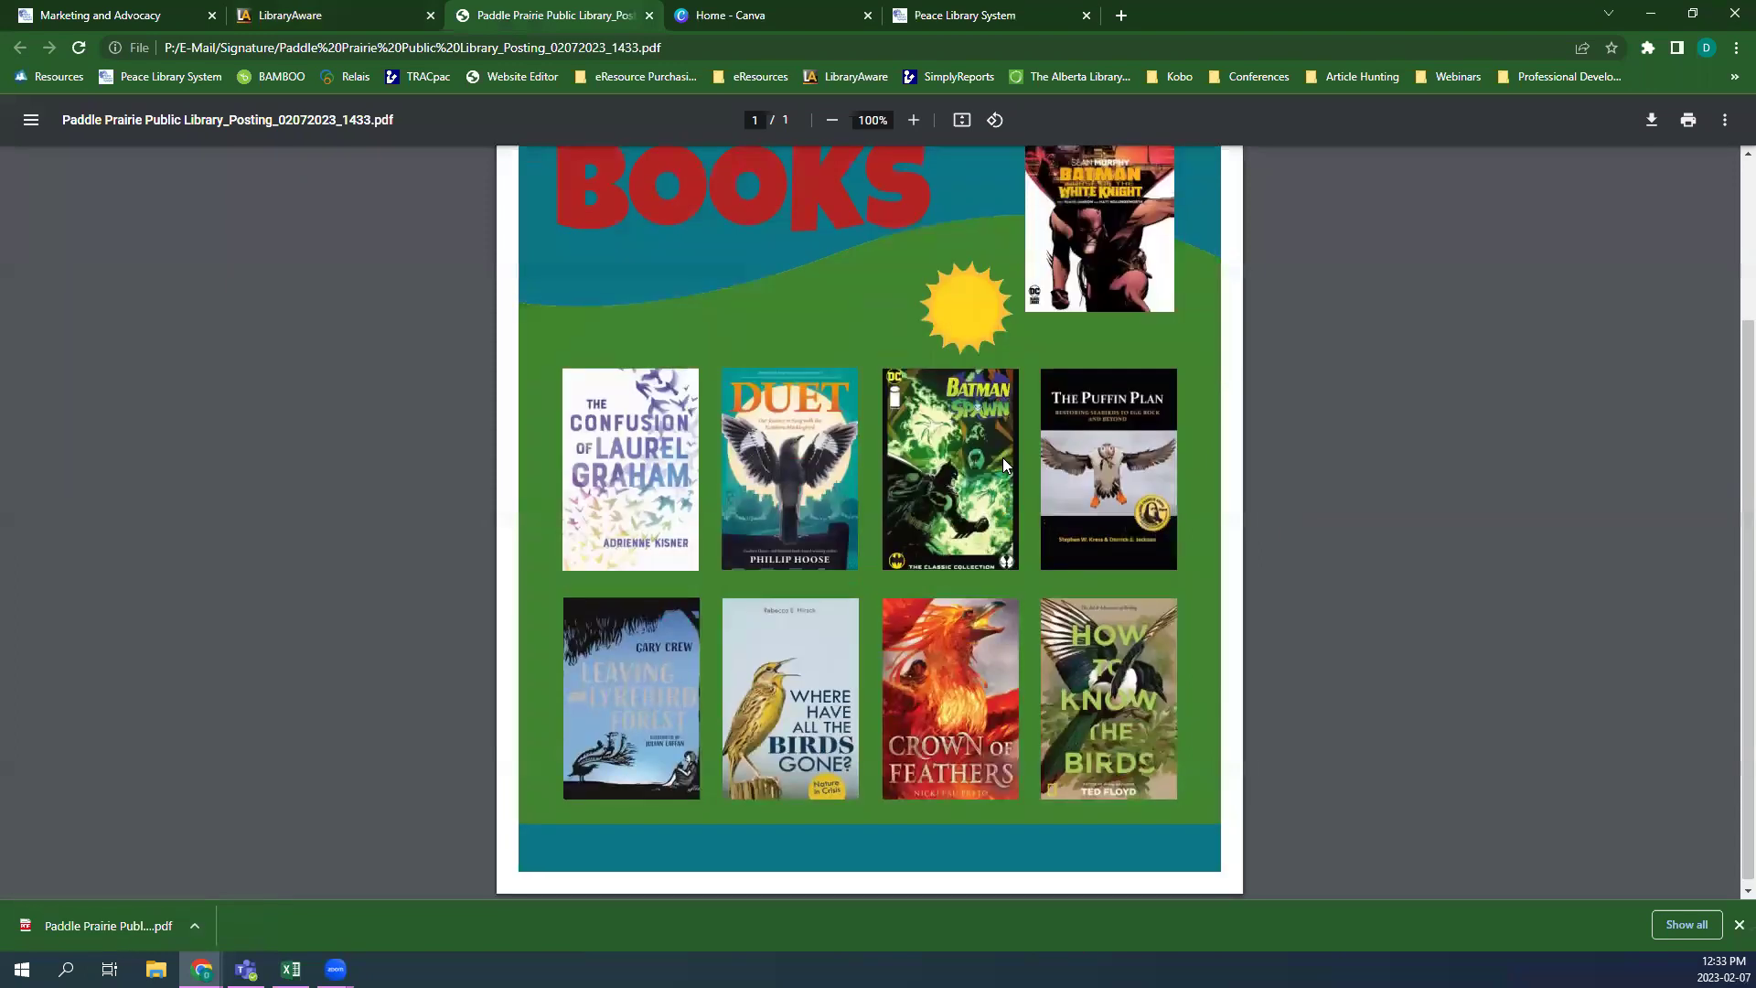
scroll(1002, 465, up, 3)
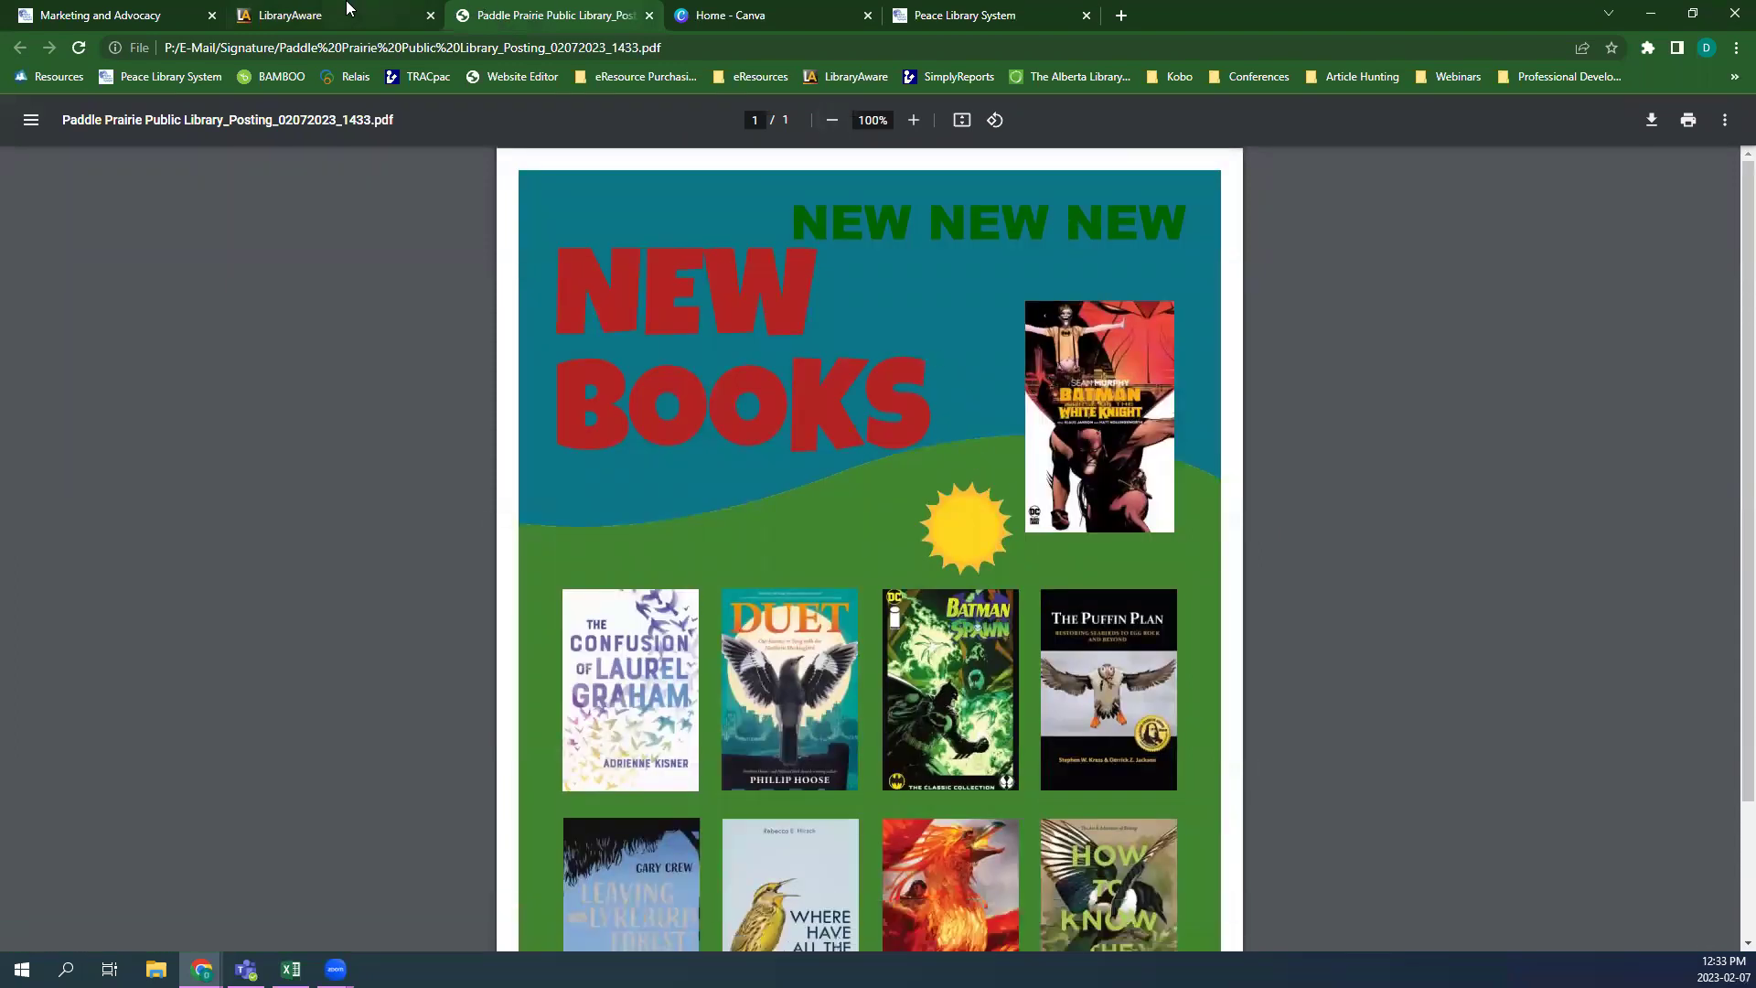
- Return to the LibraryAware flyer, close the print preview, and exit the editor
click(348, 13)
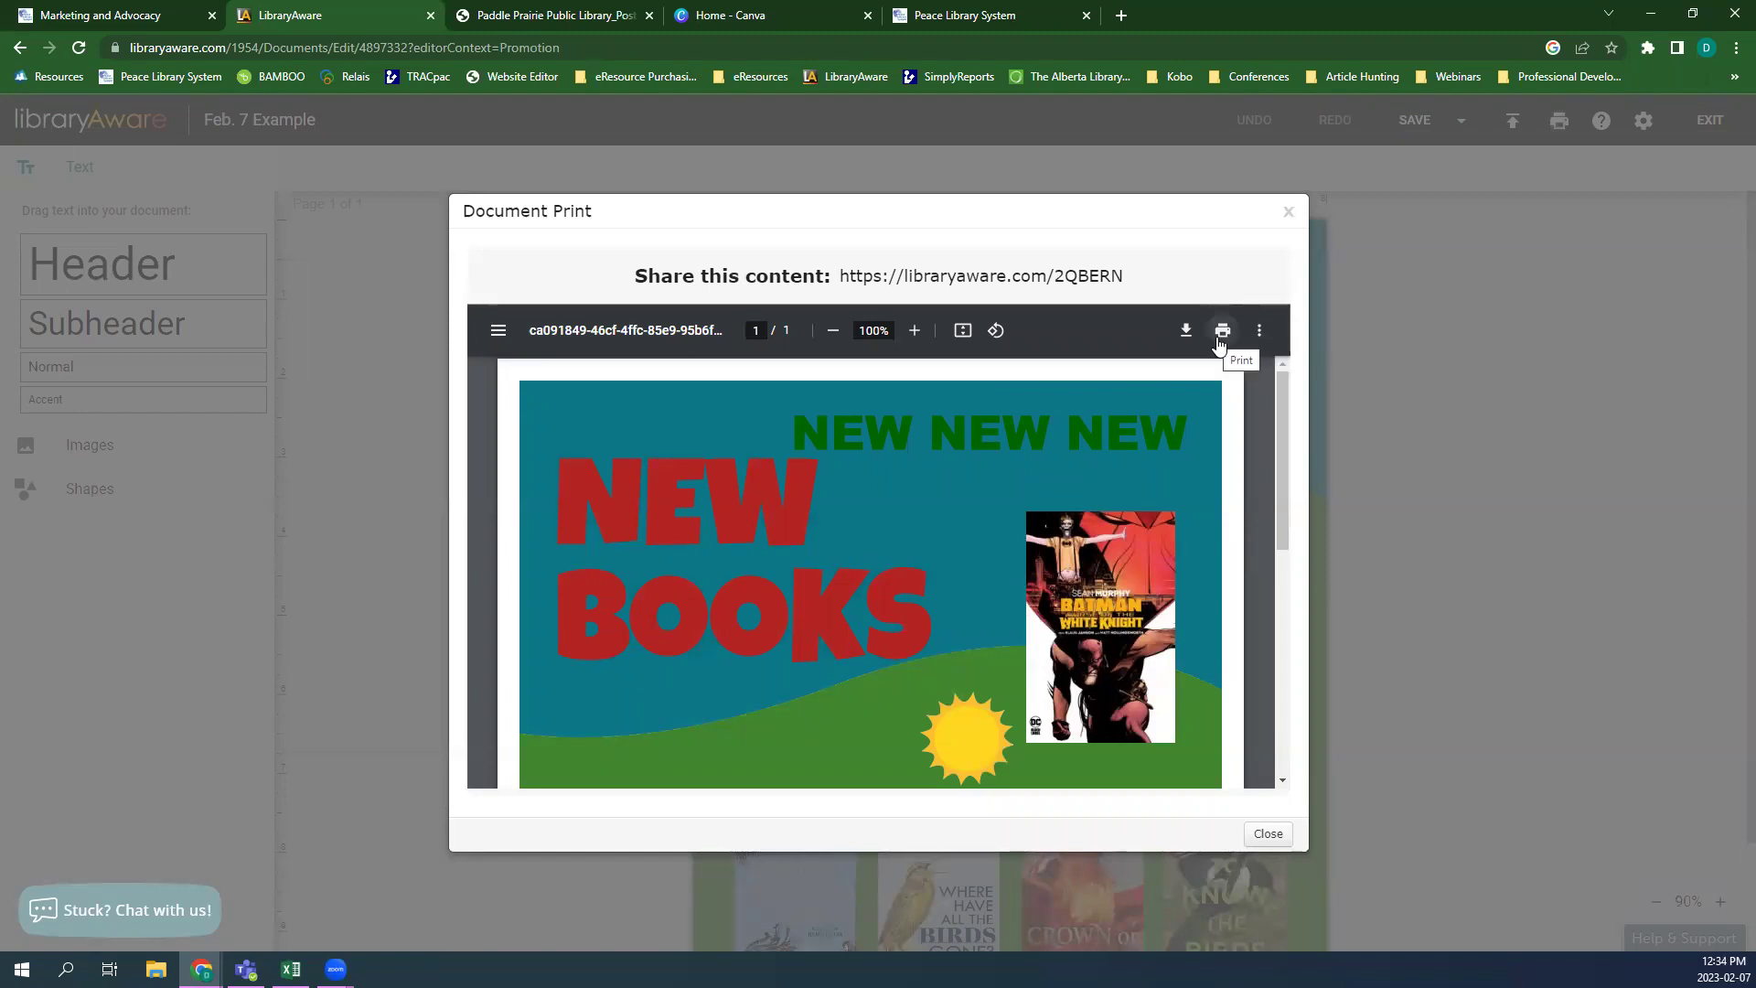
click(1268, 834)
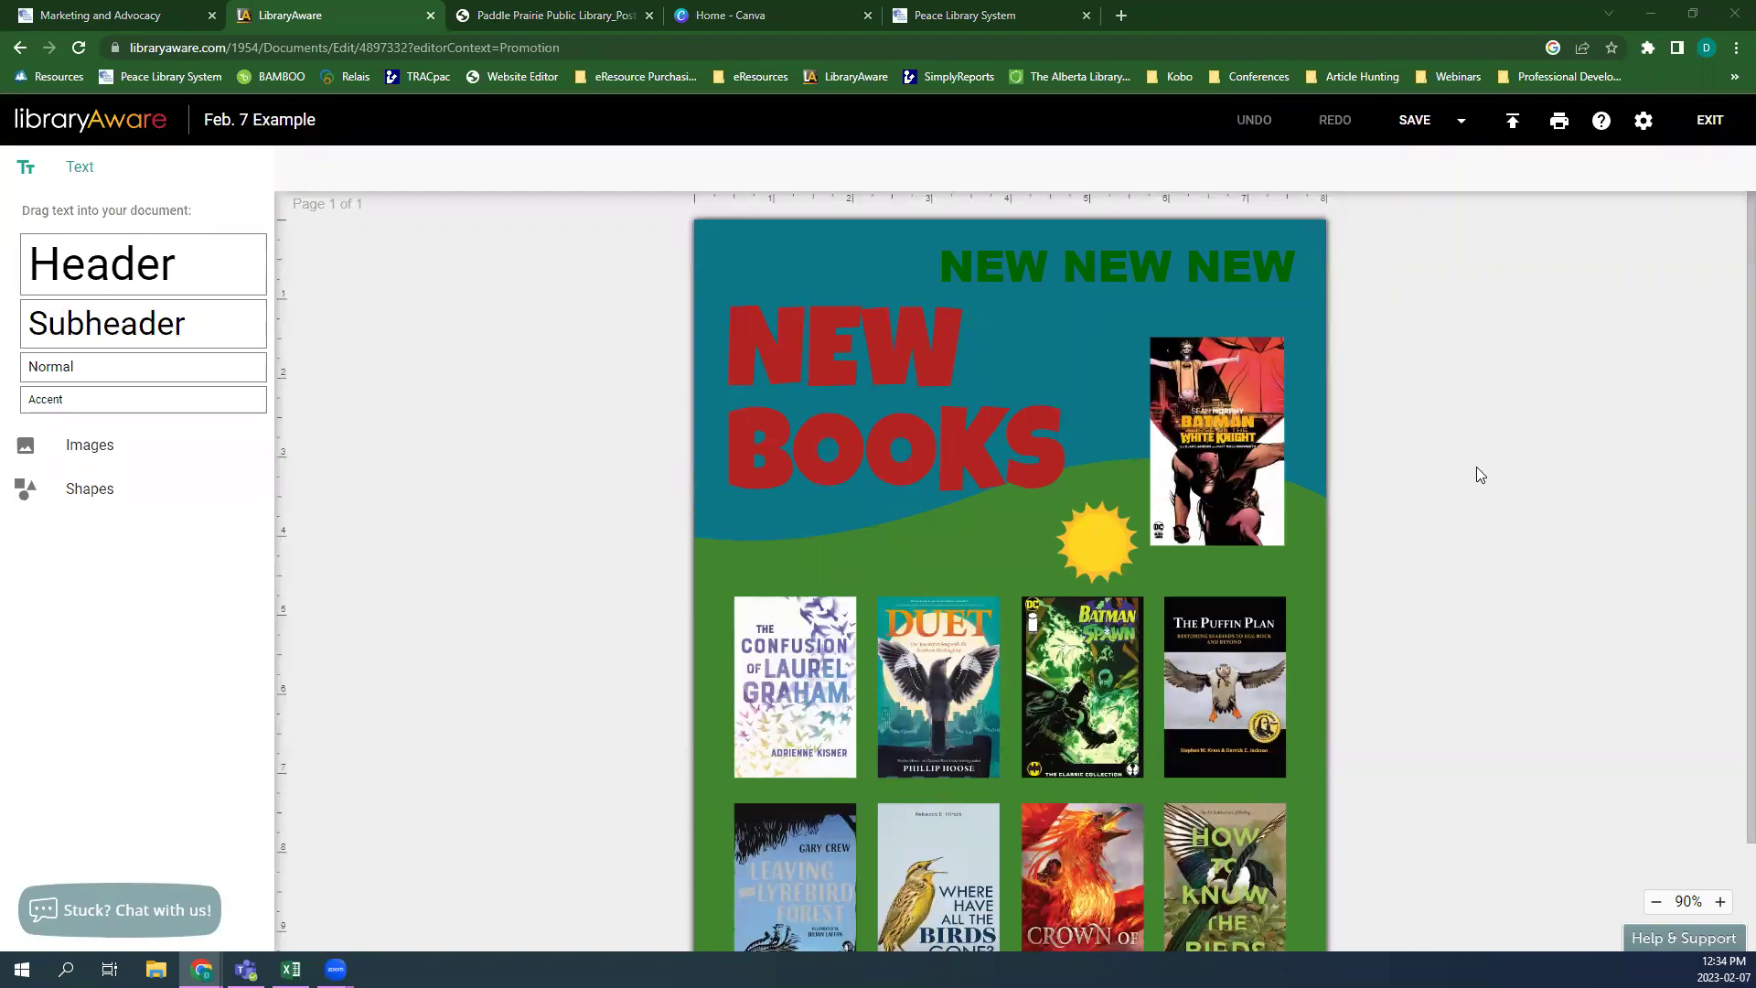
click(1709, 120)
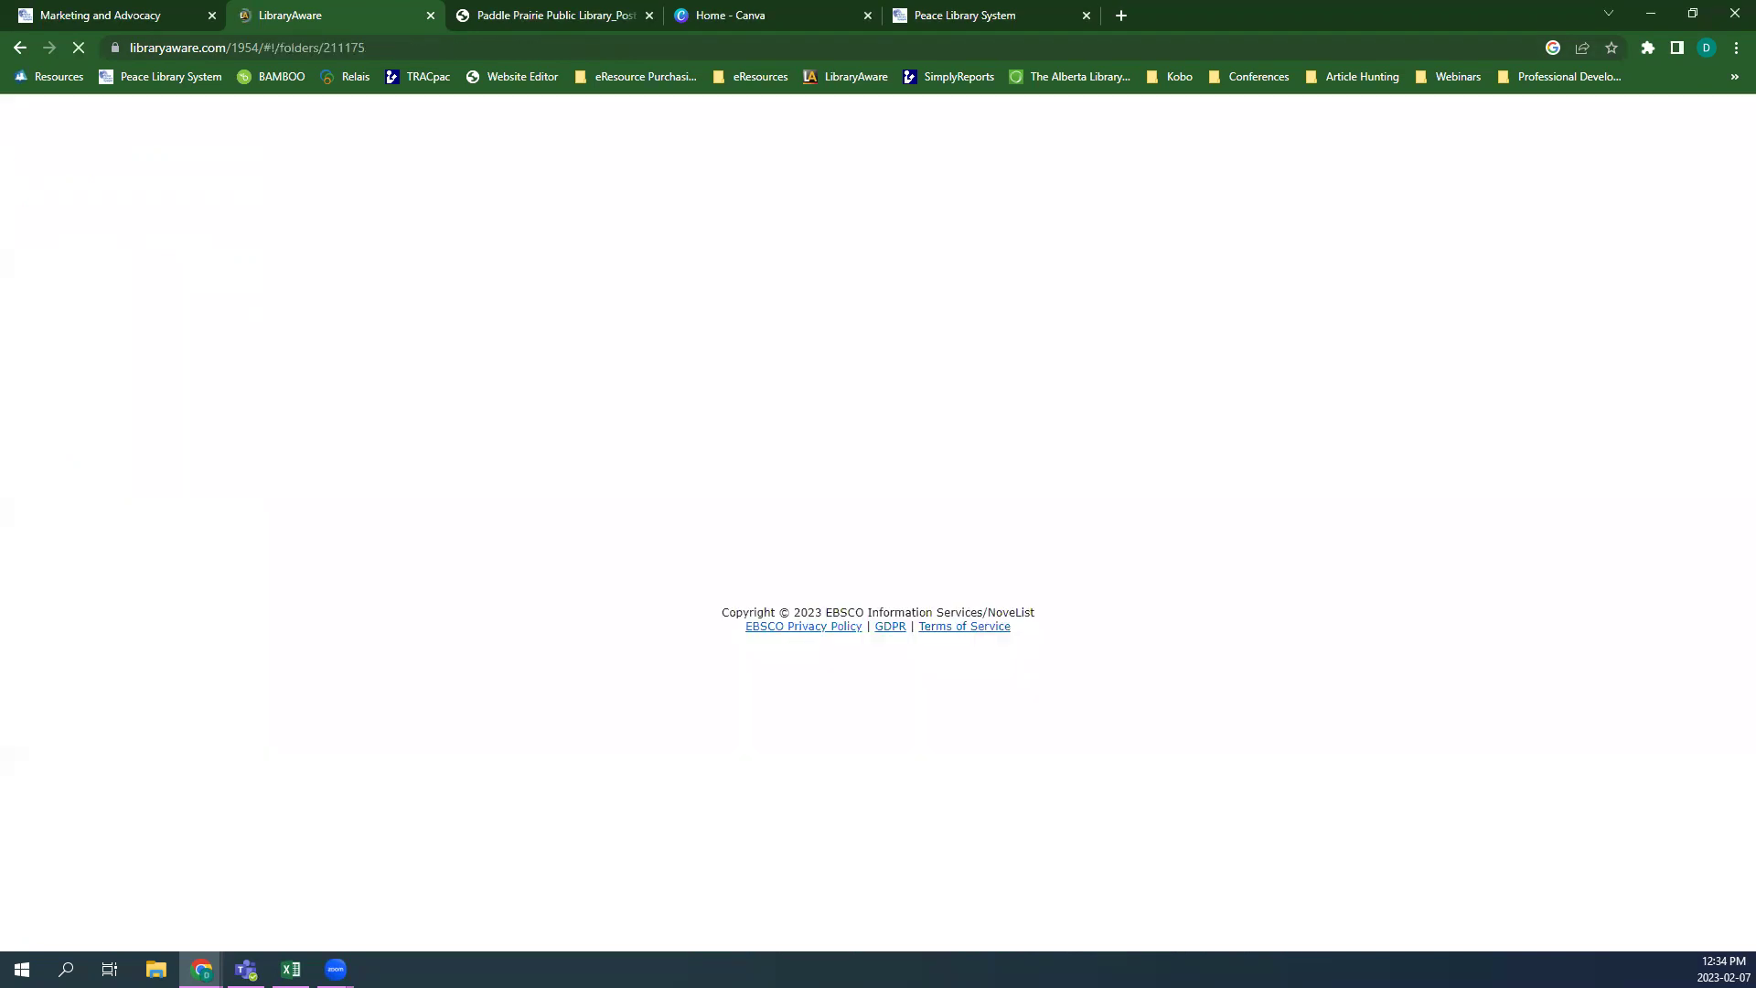
- Go to the LibraryAware home page and review the Test Issue 1 newsletter email from its banner to the library contact footer
click(267, 126)
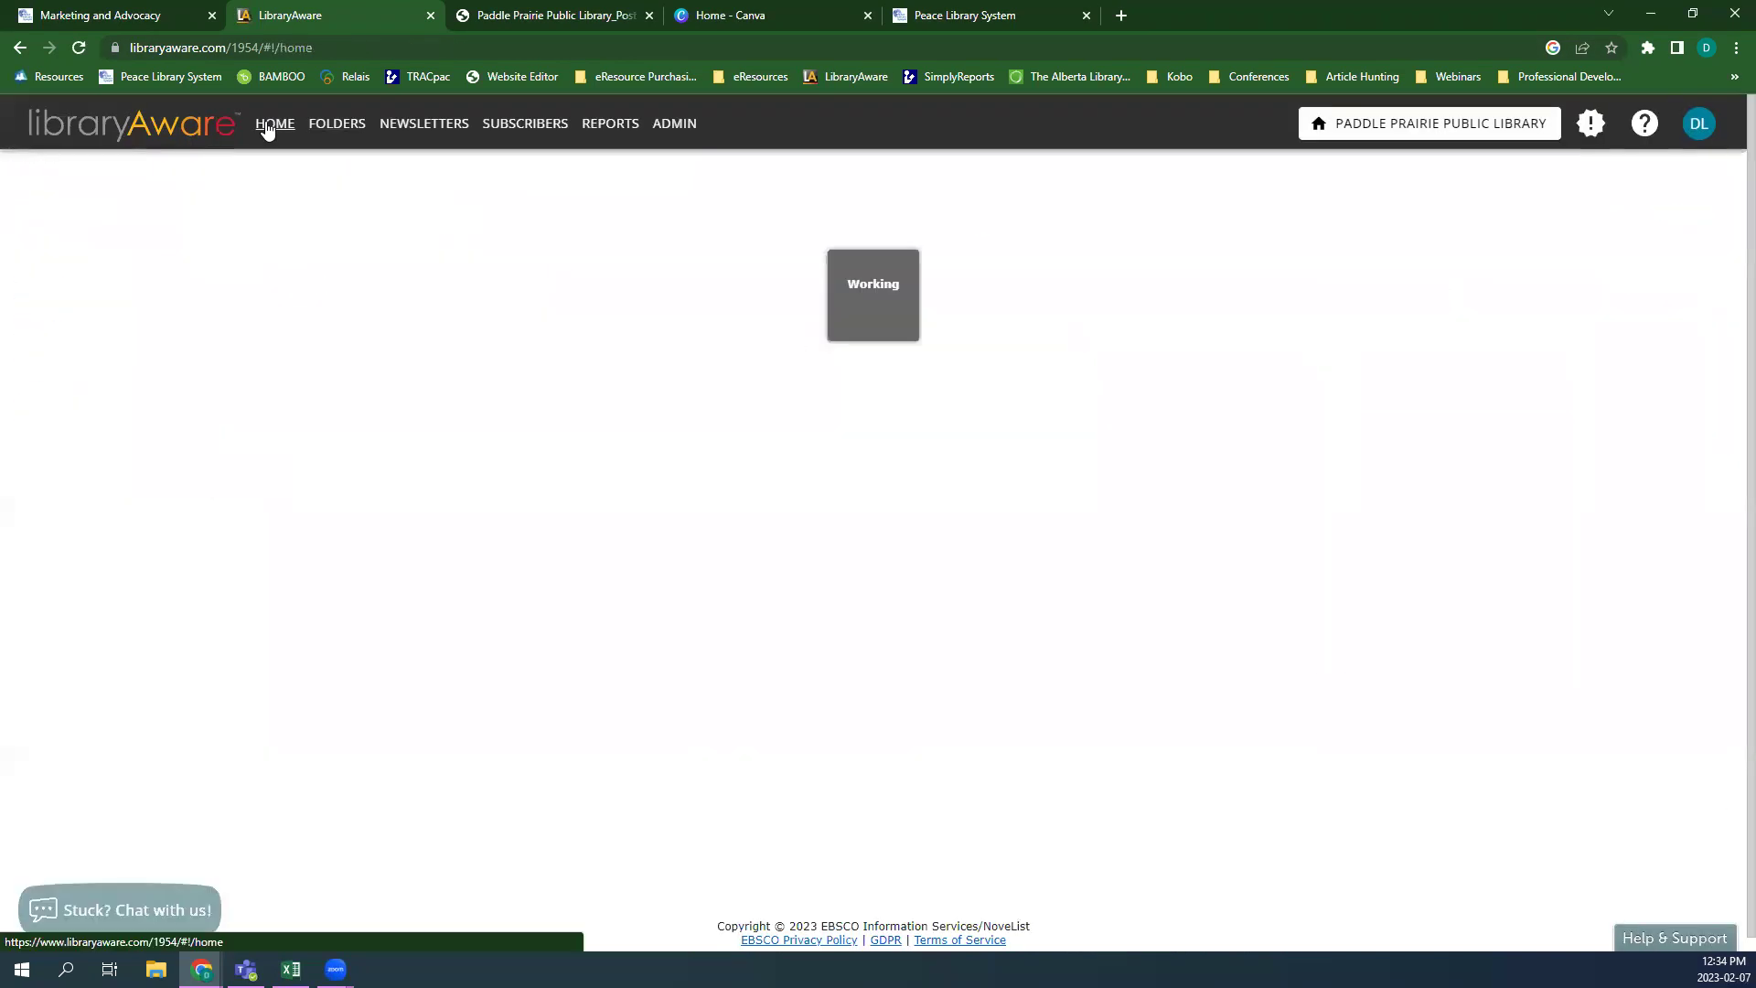
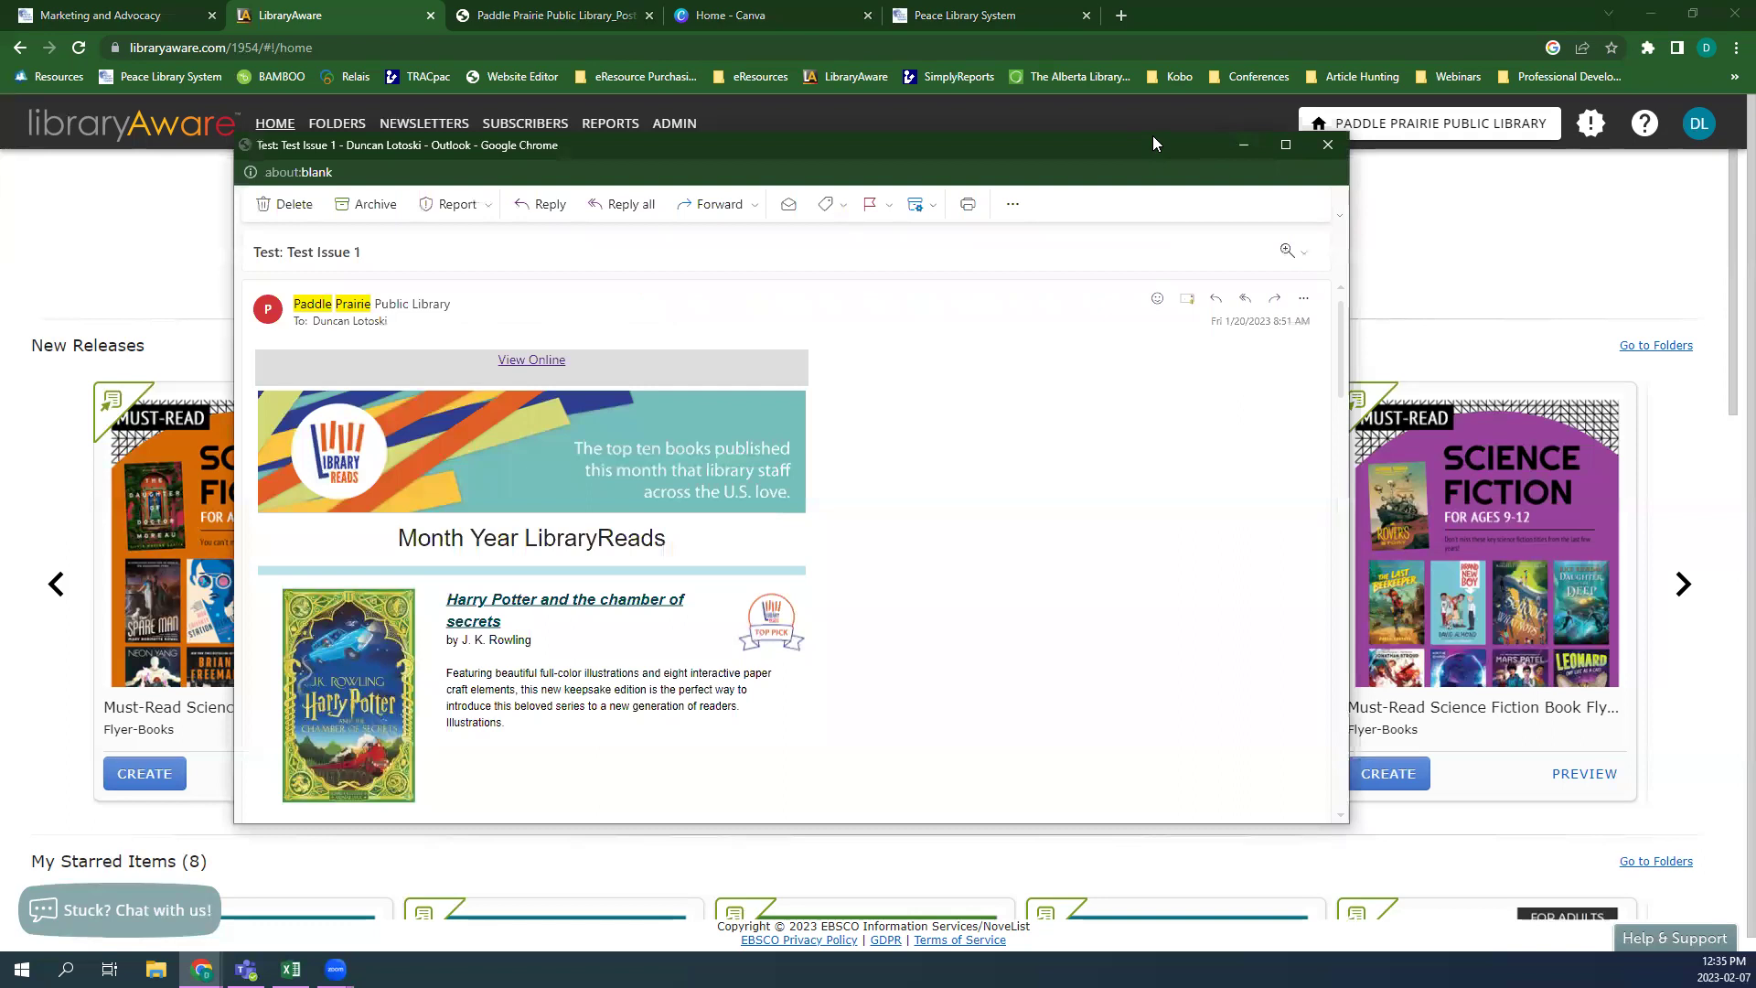
drag(1152, 136, 1154, 103)
click(1291, 112)
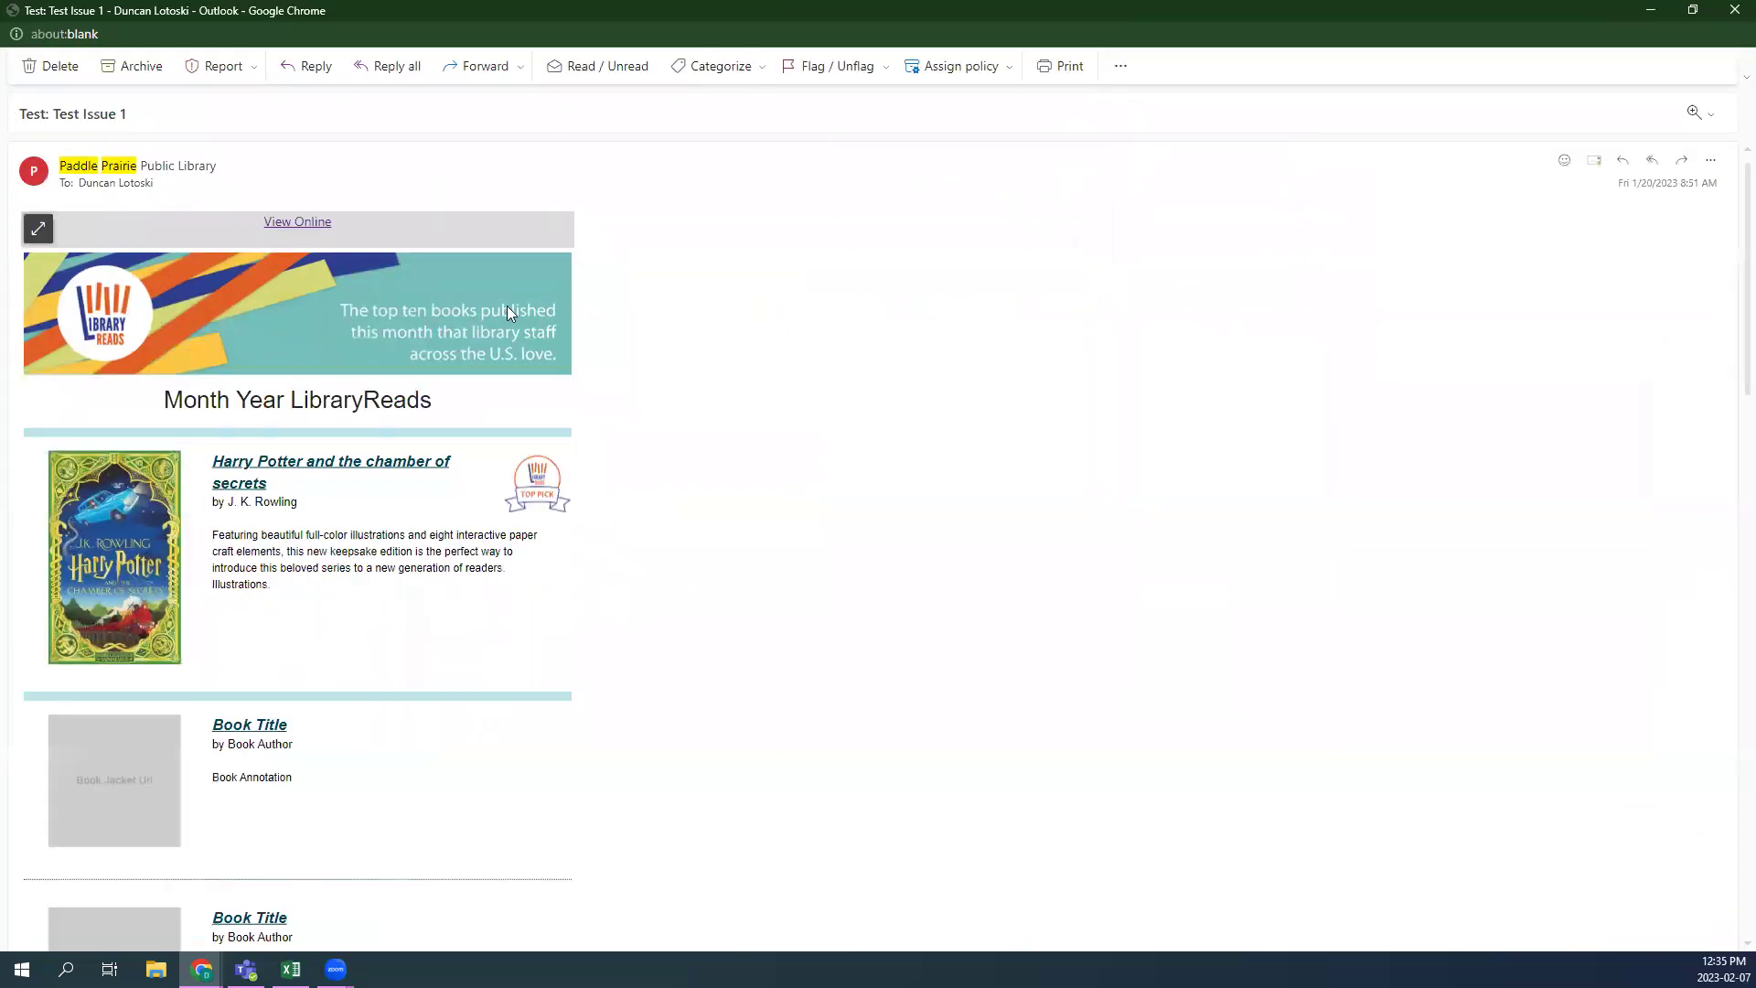
scroll(476, 297, down, 2)
scroll(256, 285, down, 2)
scroll(261, 302, up, 3)
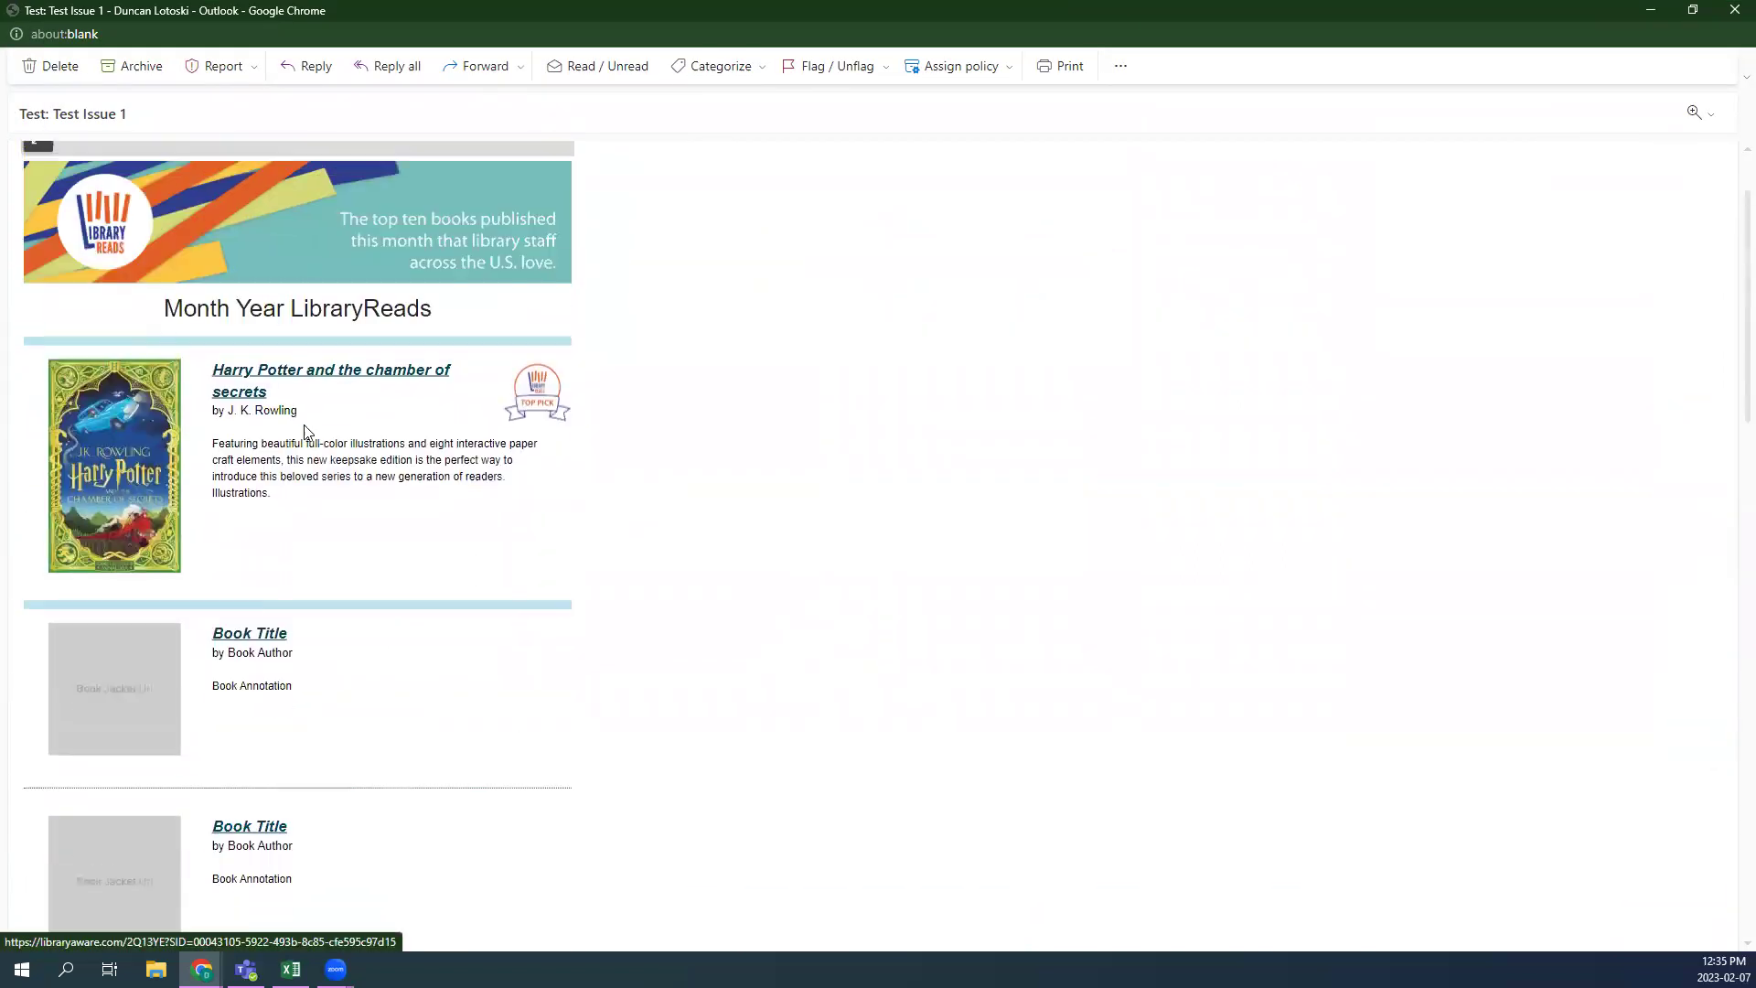
scroll(270, 457, down, 1)
scroll(271, 471, down, 5)
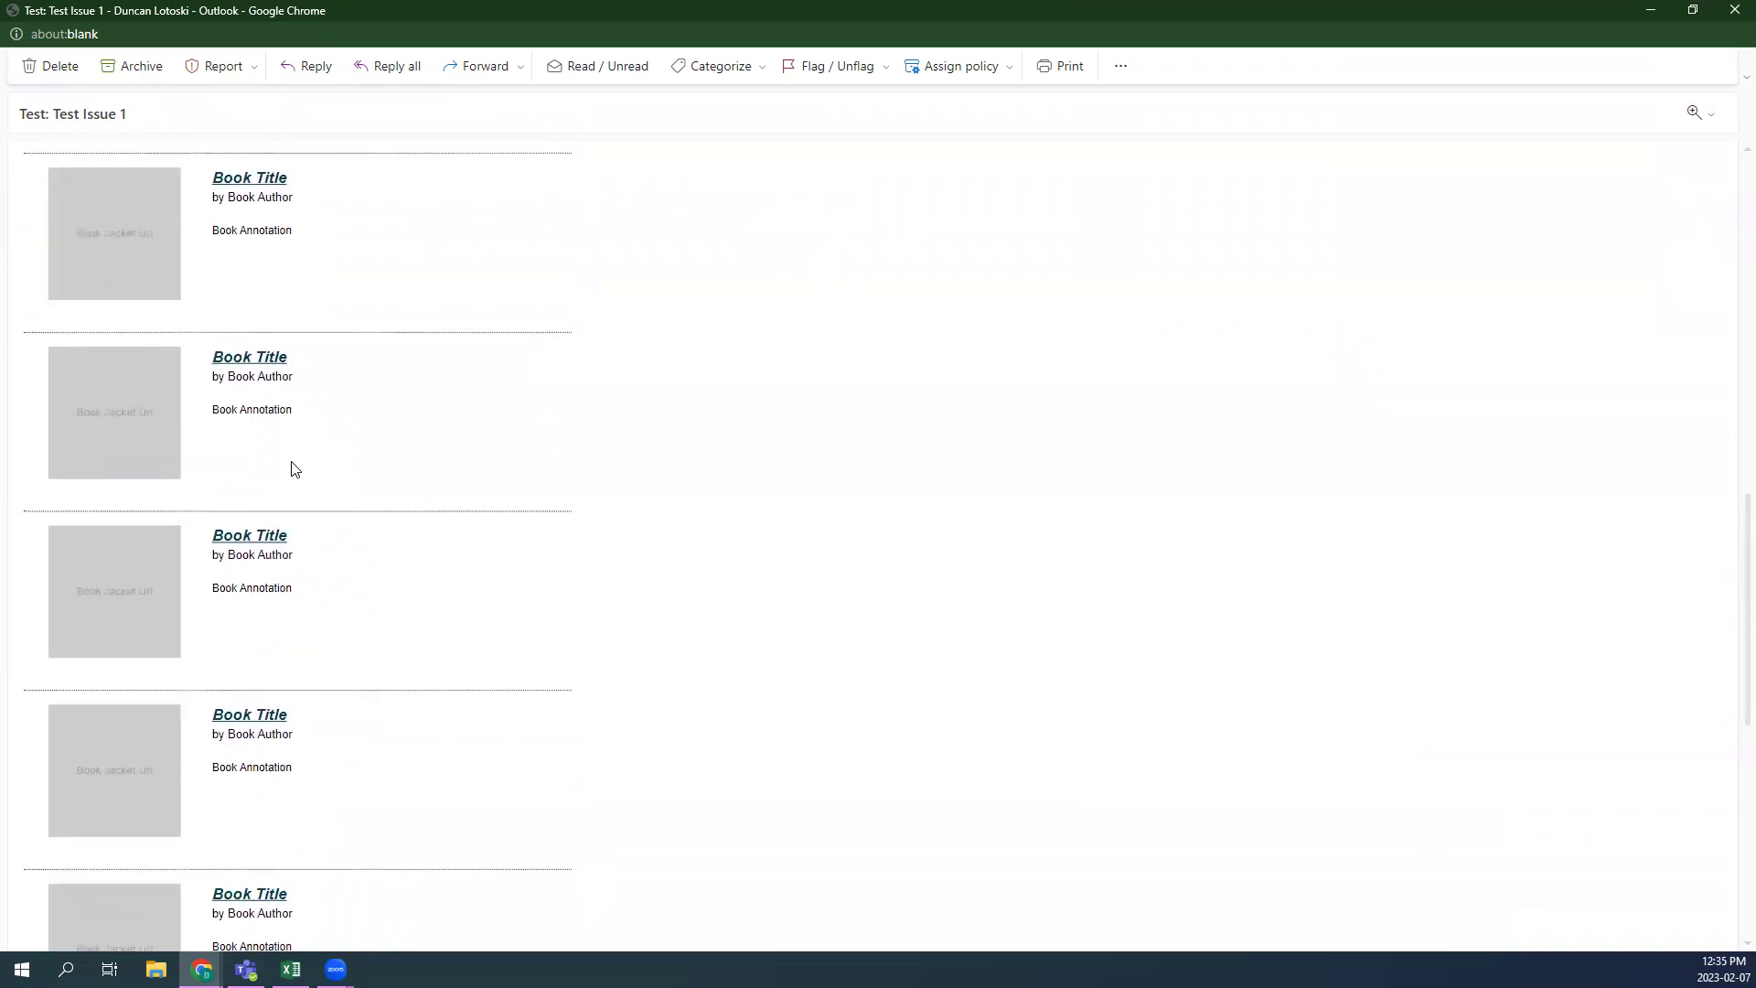
scroll(293, 461, down, 4)
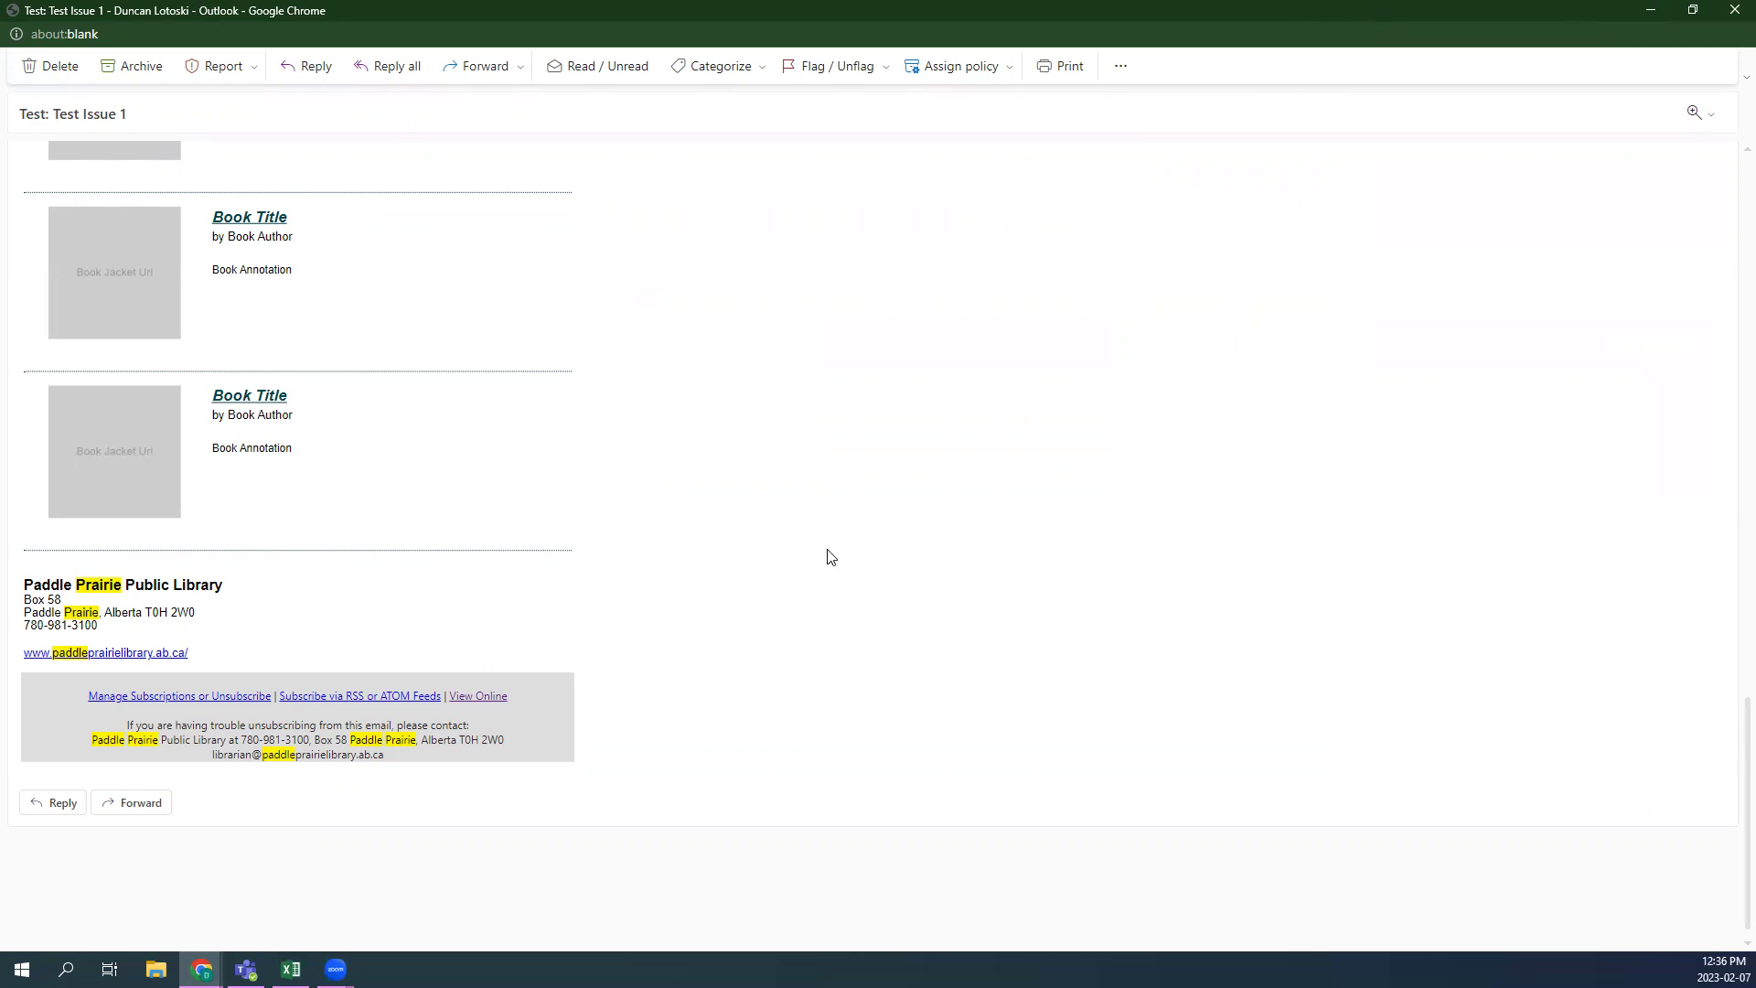
scroll(826, 554, up, 15)
scroll(827, 556, up, 1)
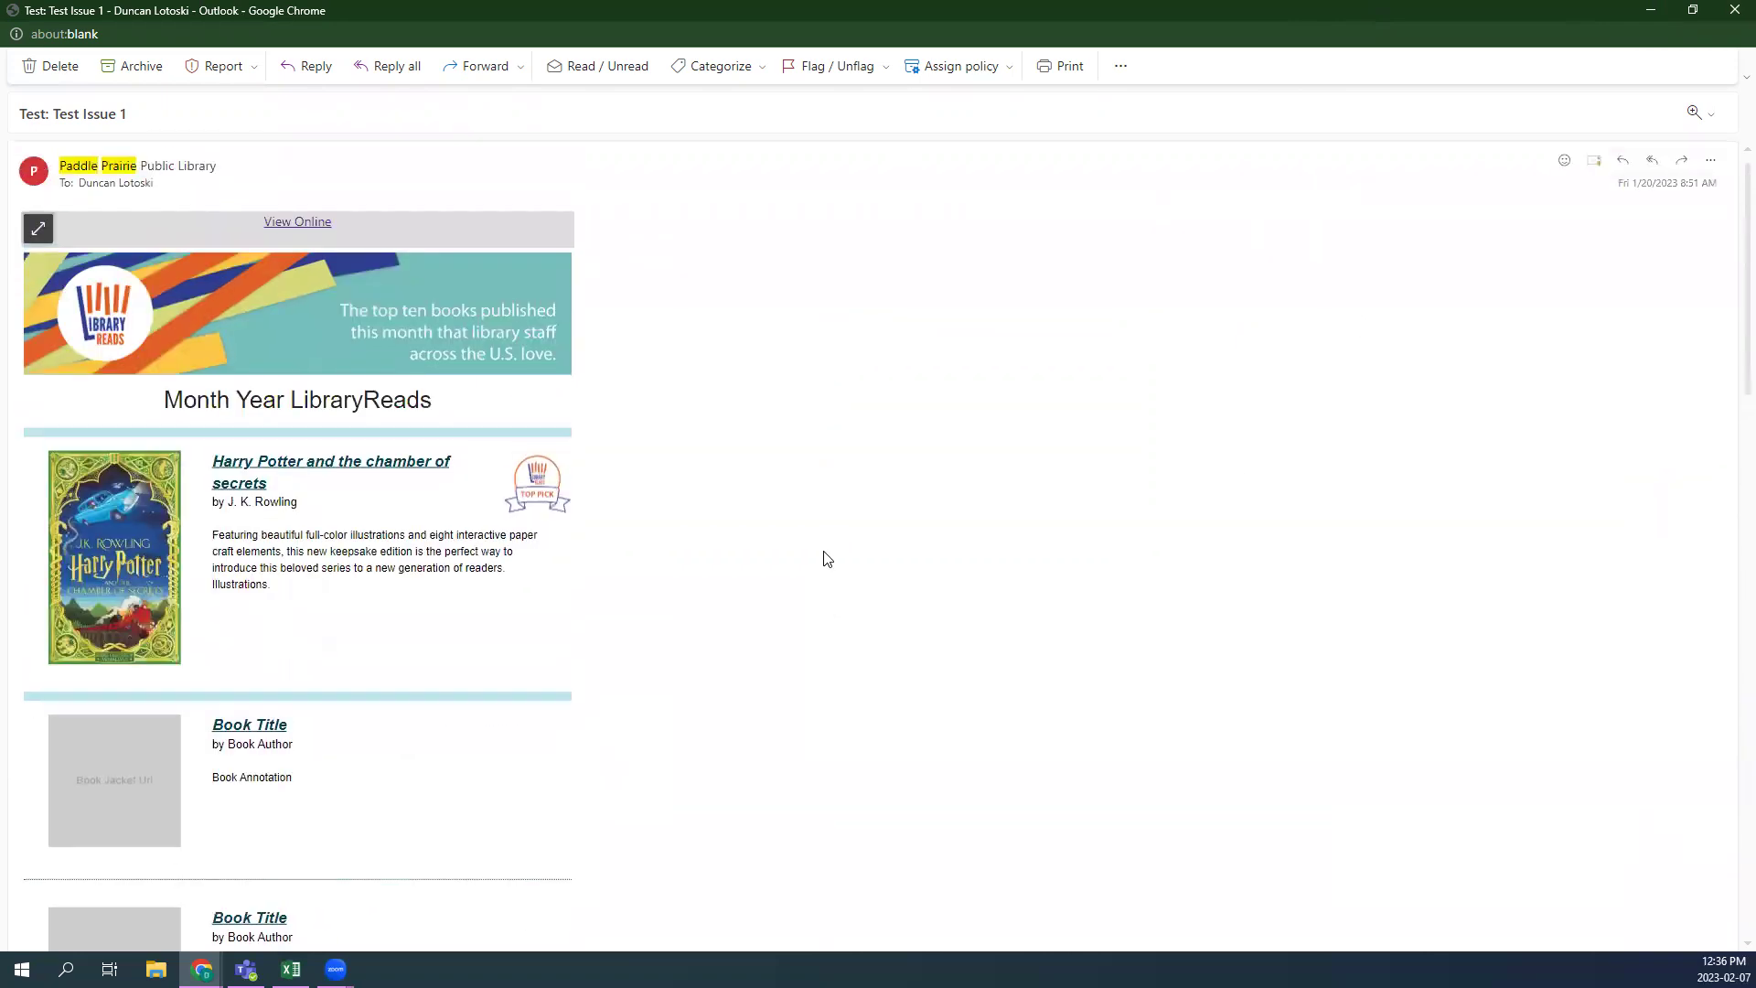
scroll(826, 557, down, 5)
scroll(821, 540, up, 5)
scroll(415, 553, down, 1)
scroll(415, 552, up, 1)
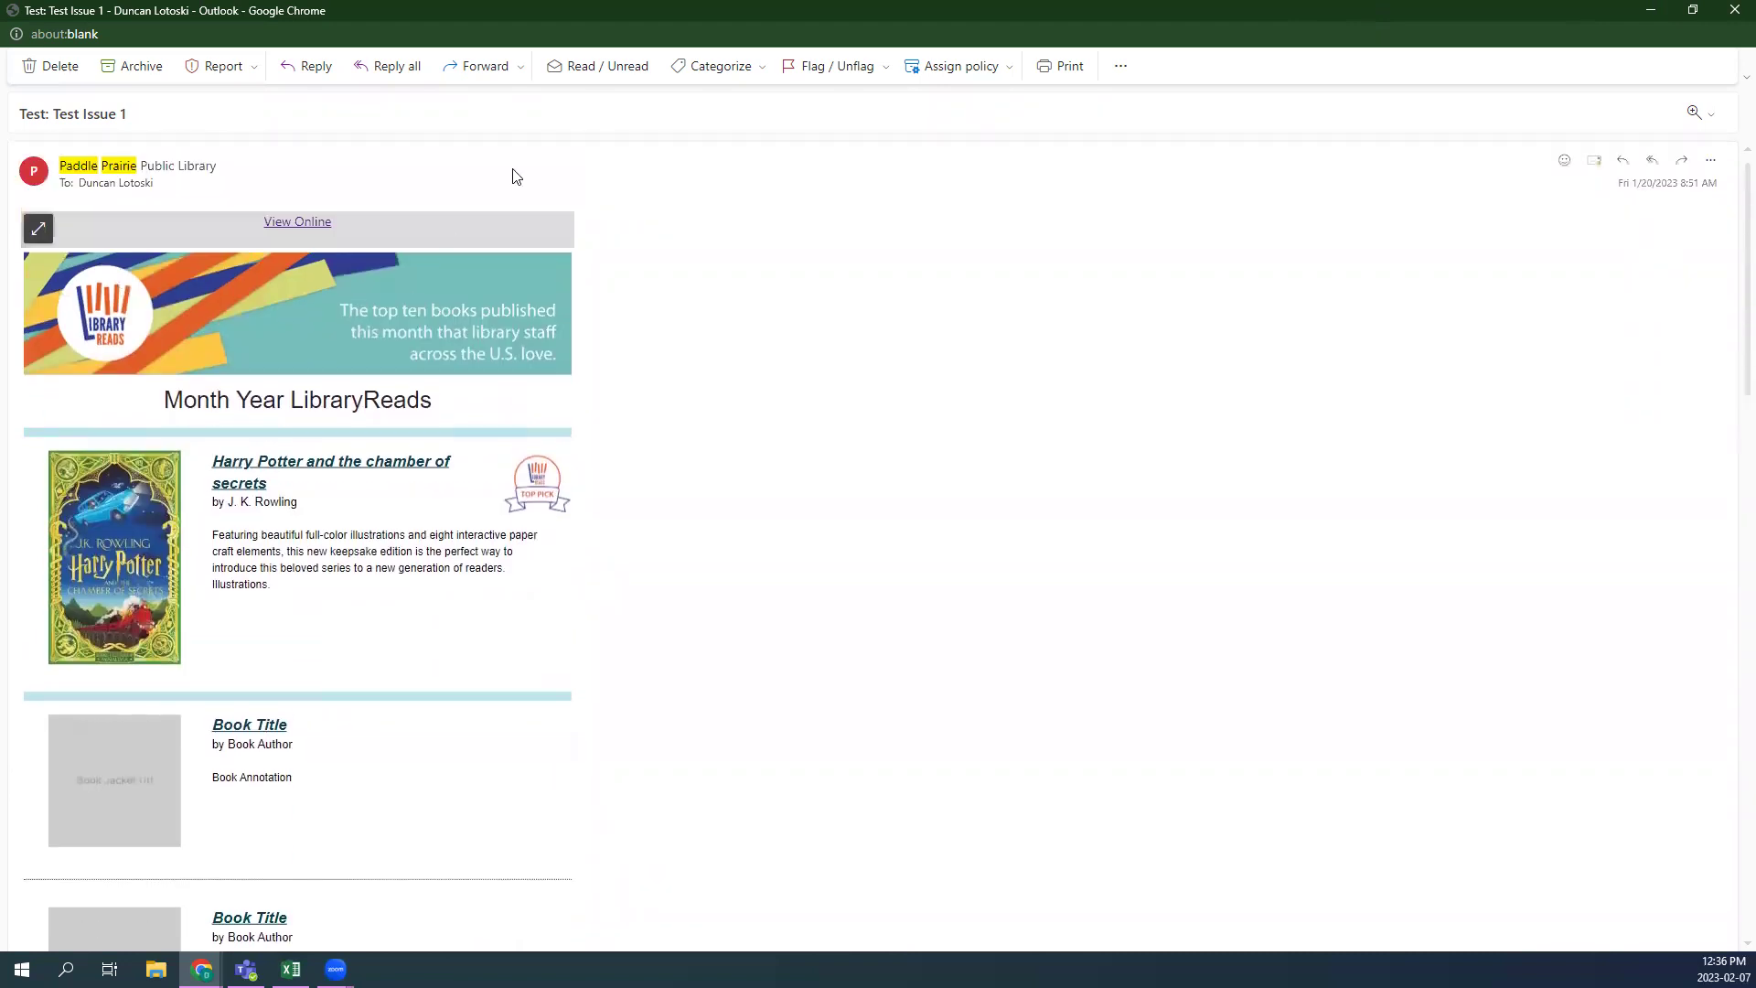
- Open and review the online version of the newsletter from the email, and close both that page and the email window
double_click(568, 13)
right_click(298, 265)
click(305, 272)
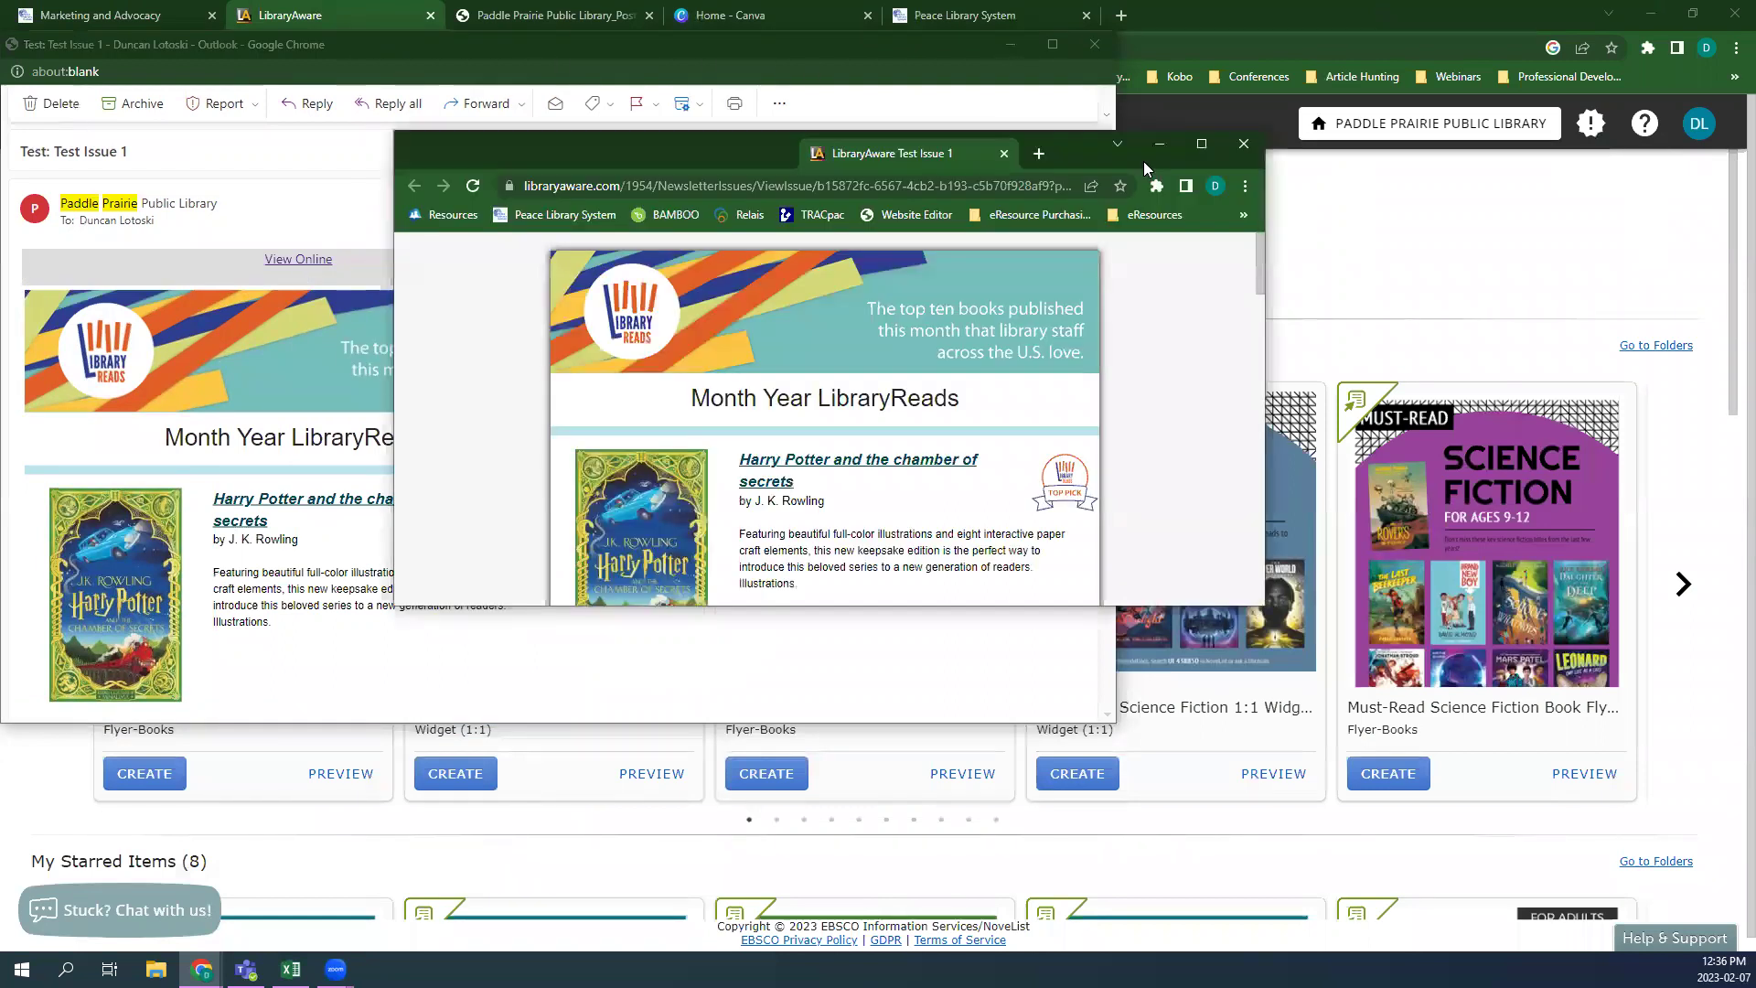
click(1189, 146)
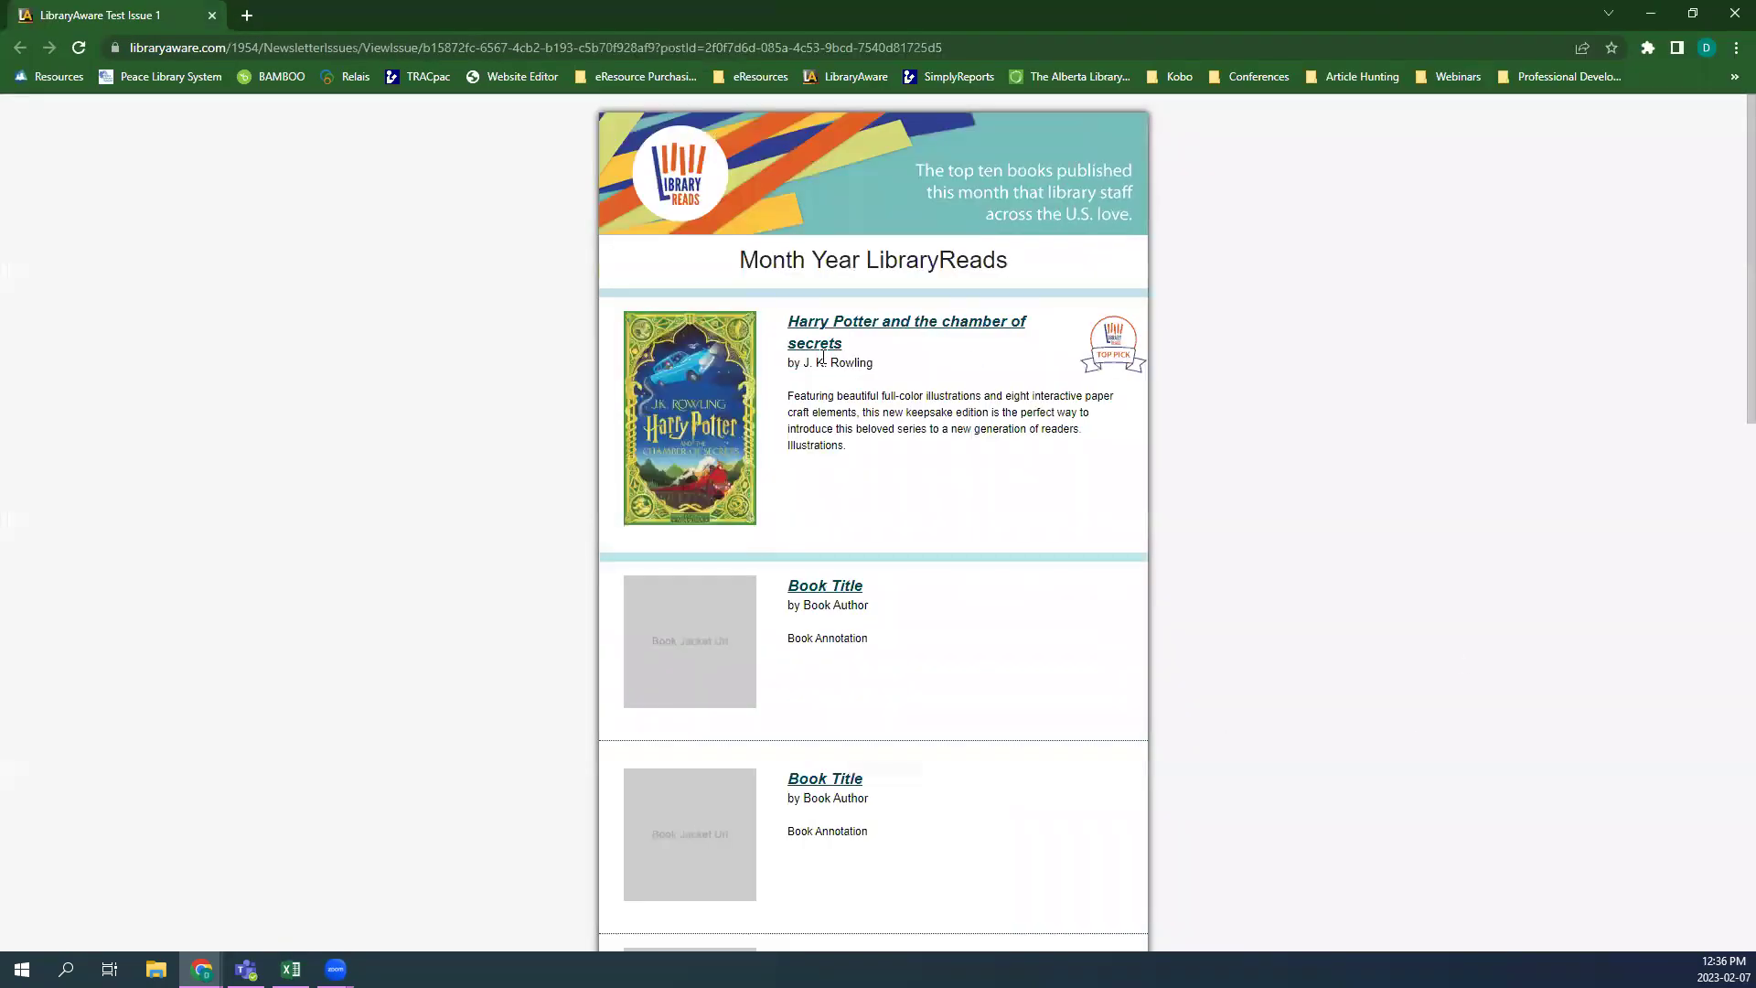
scroll(1003, 526, down, 7)
scroll(1006, 539, down, 2)
scroll(1007, 539, up, 10)
click(1731, 13)
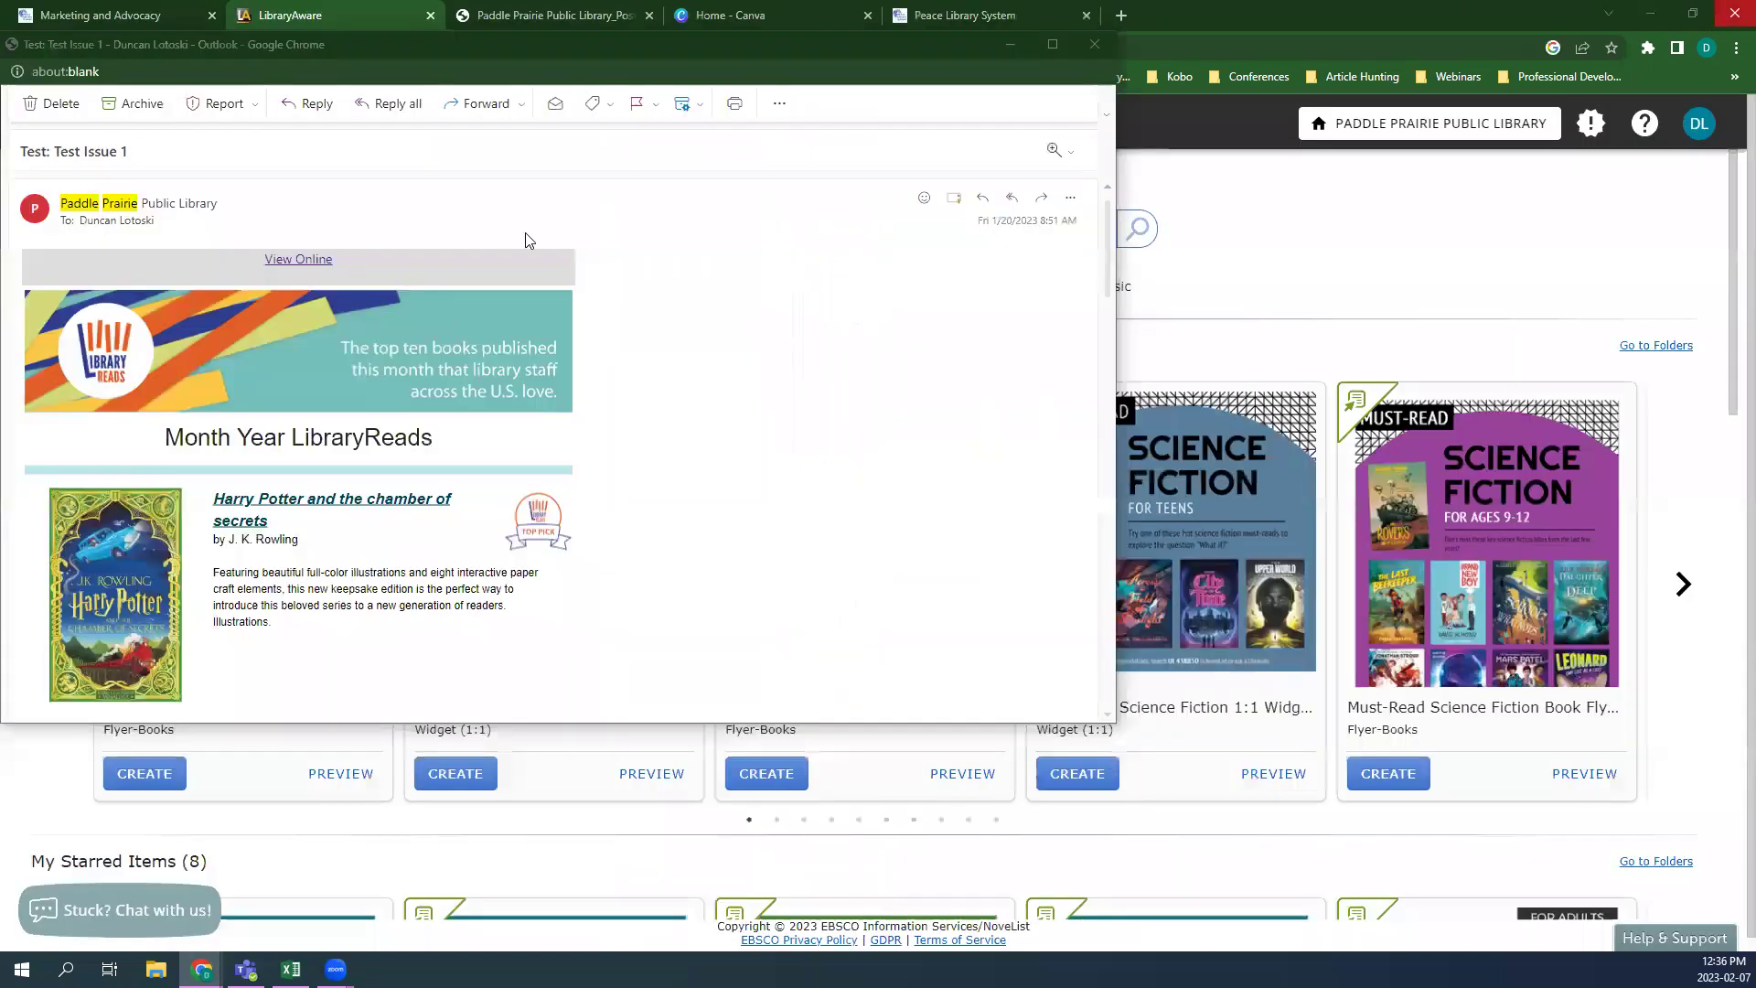
click(1093, 45)
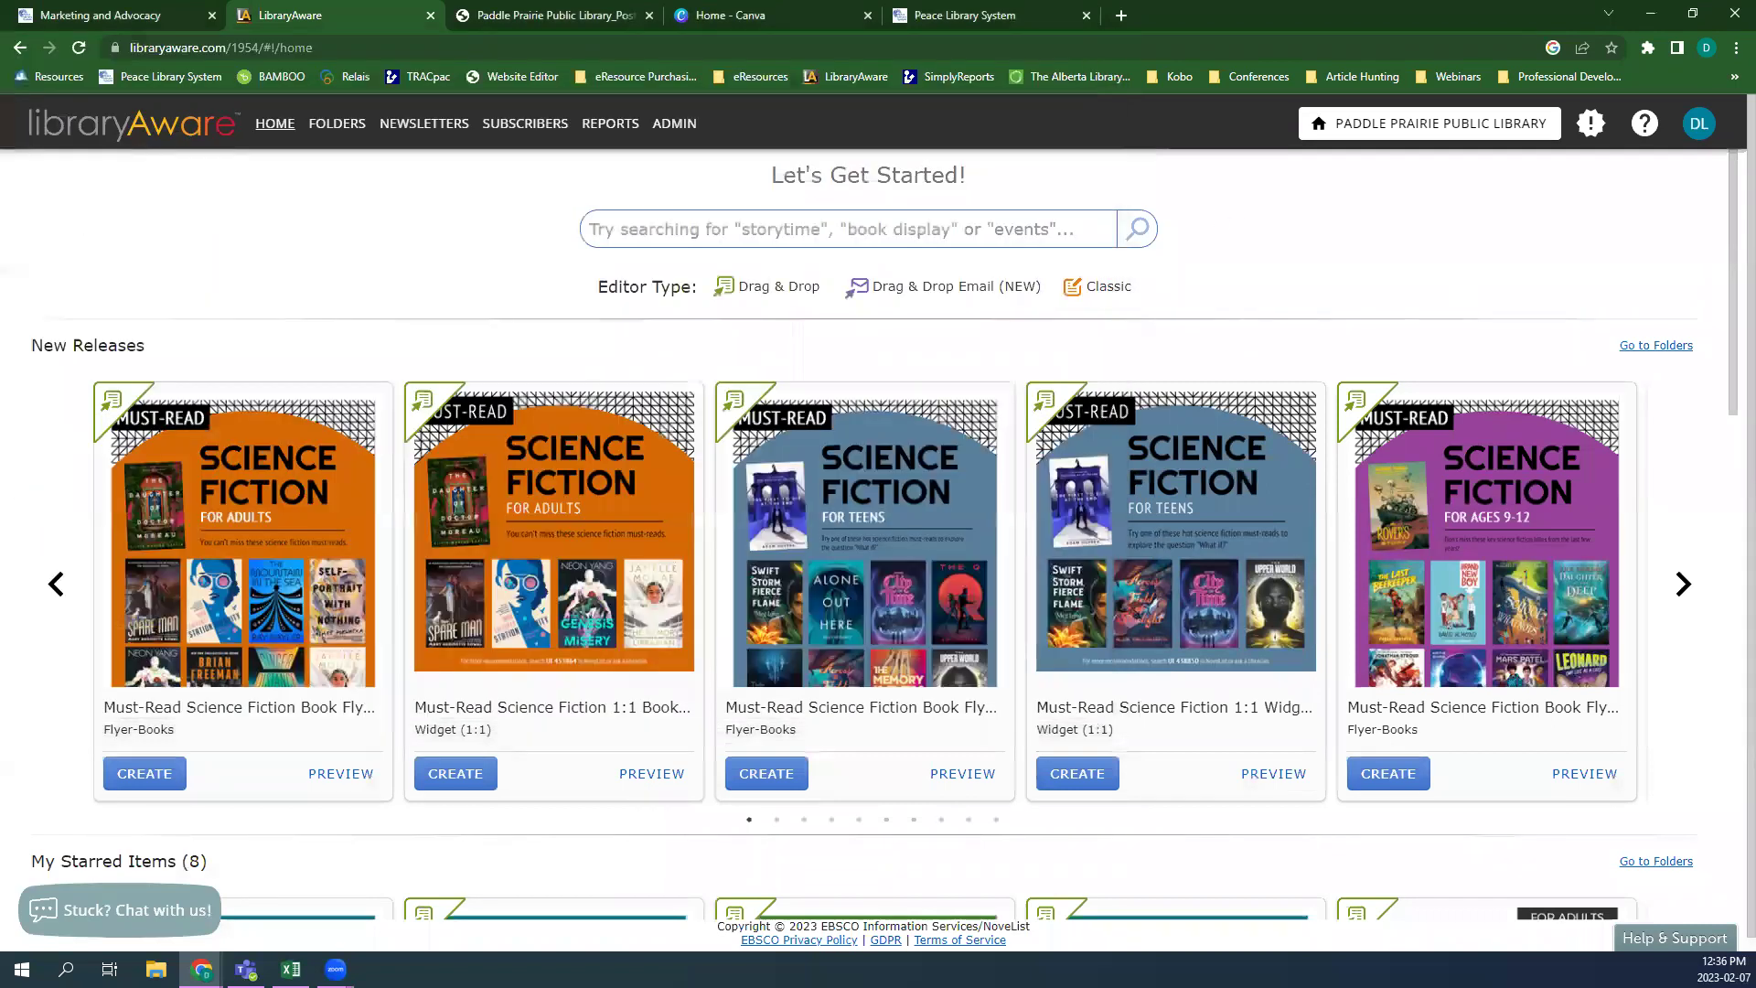
- Start a new newsletter list with Monthly Fiction as both its name and its description
click(423, 123)
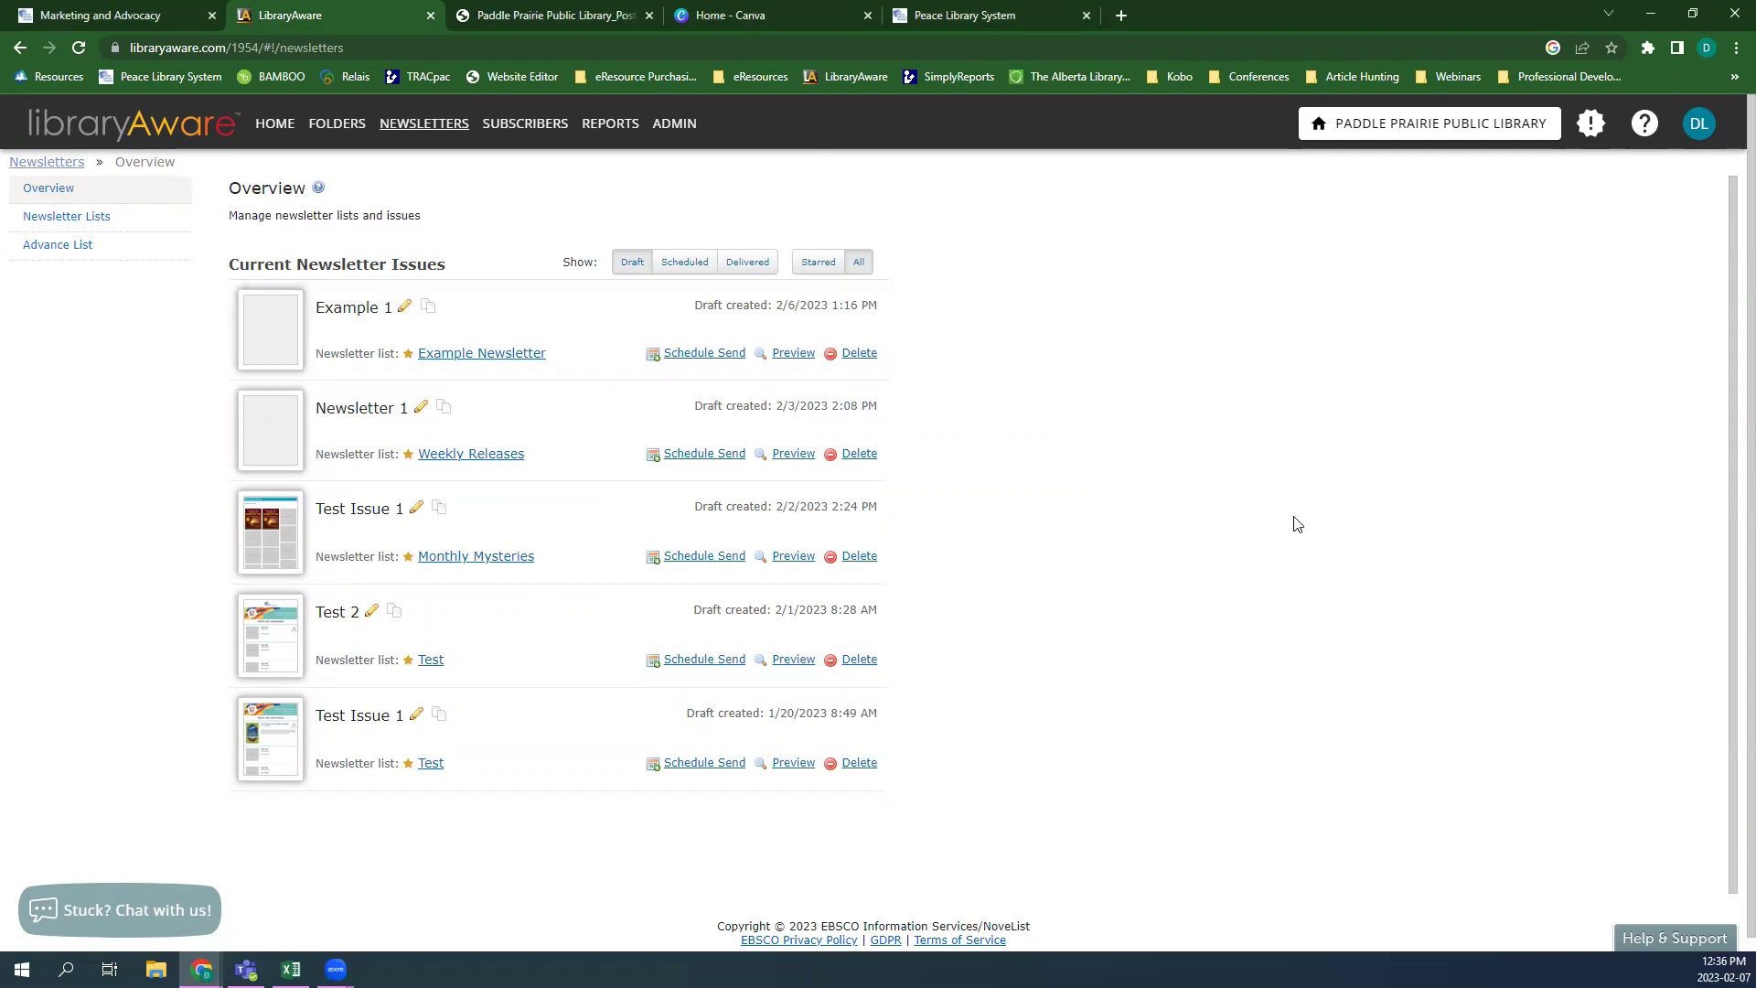
click(74, 229)
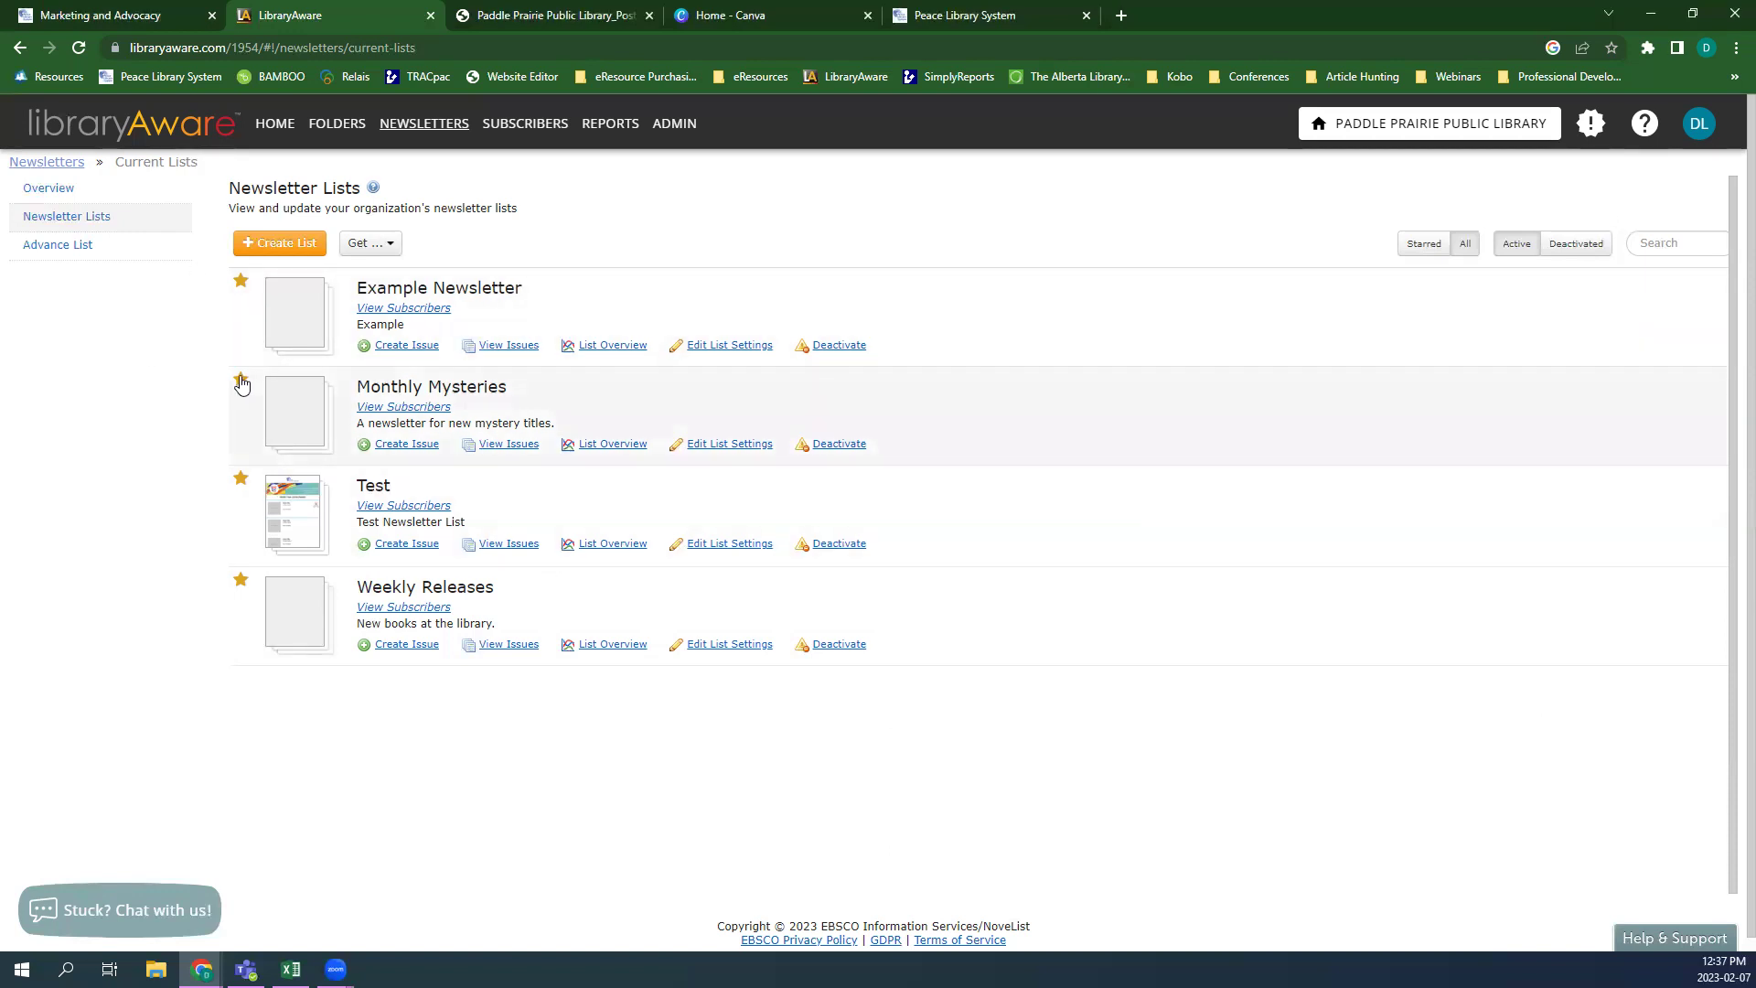
click(276, 245)
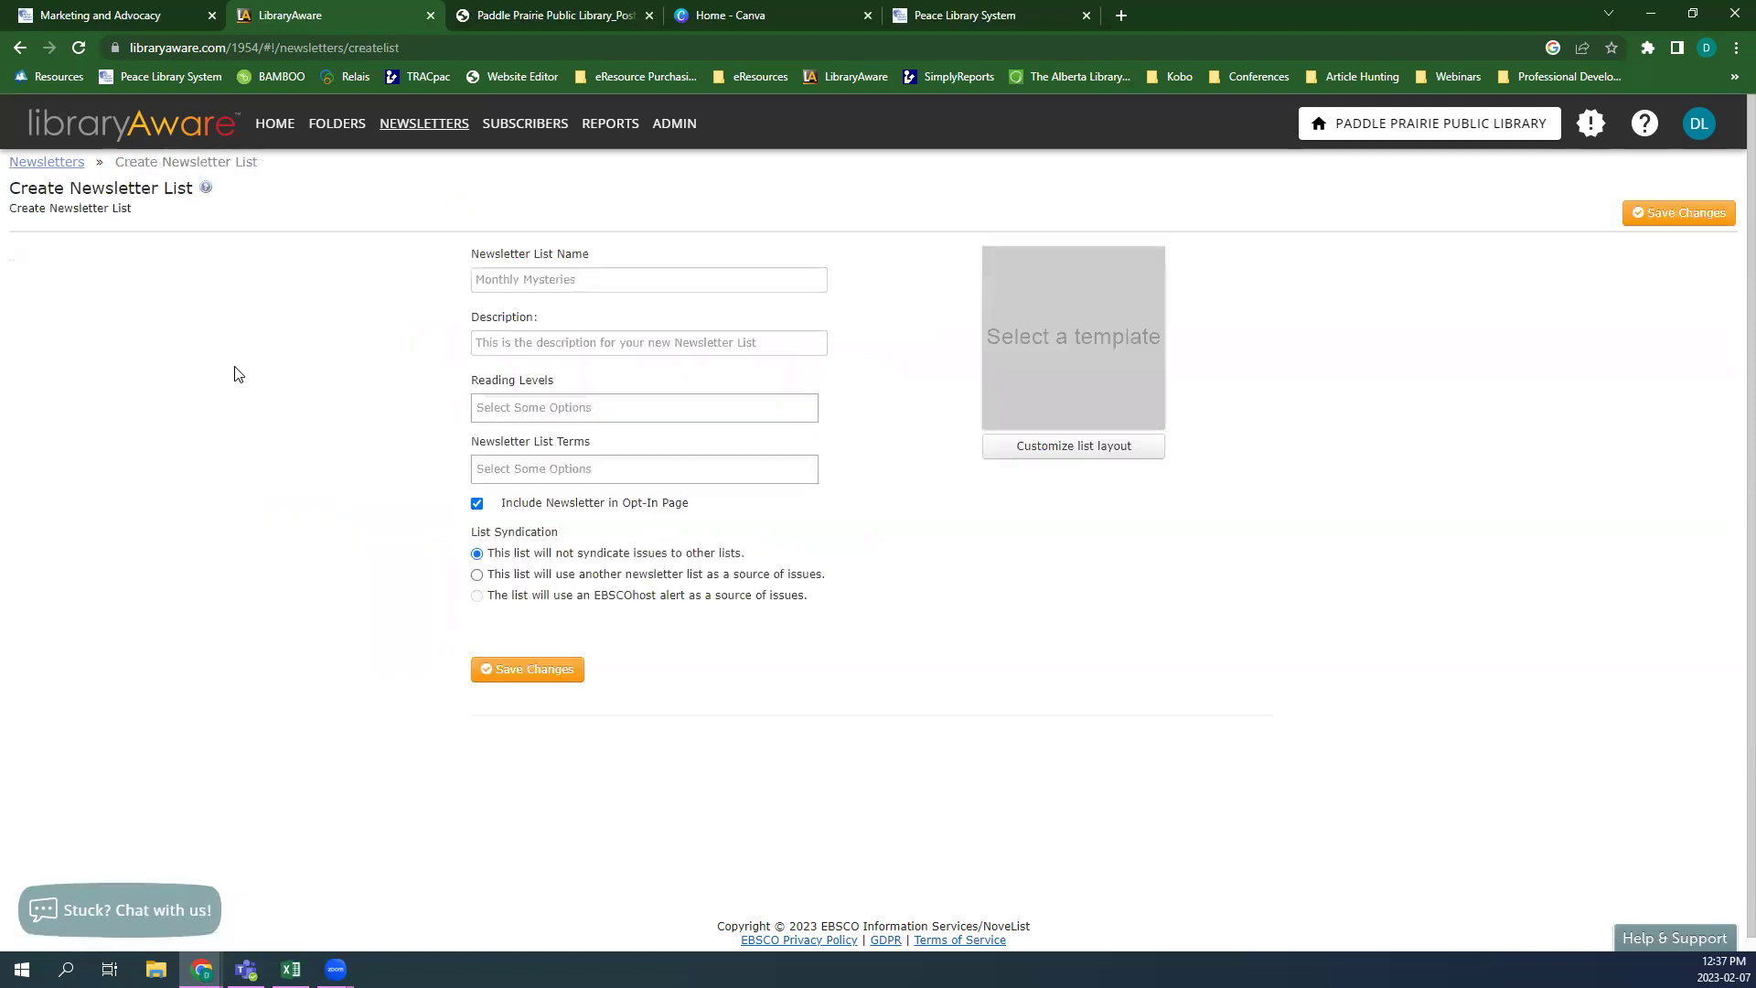
click(514, 275)
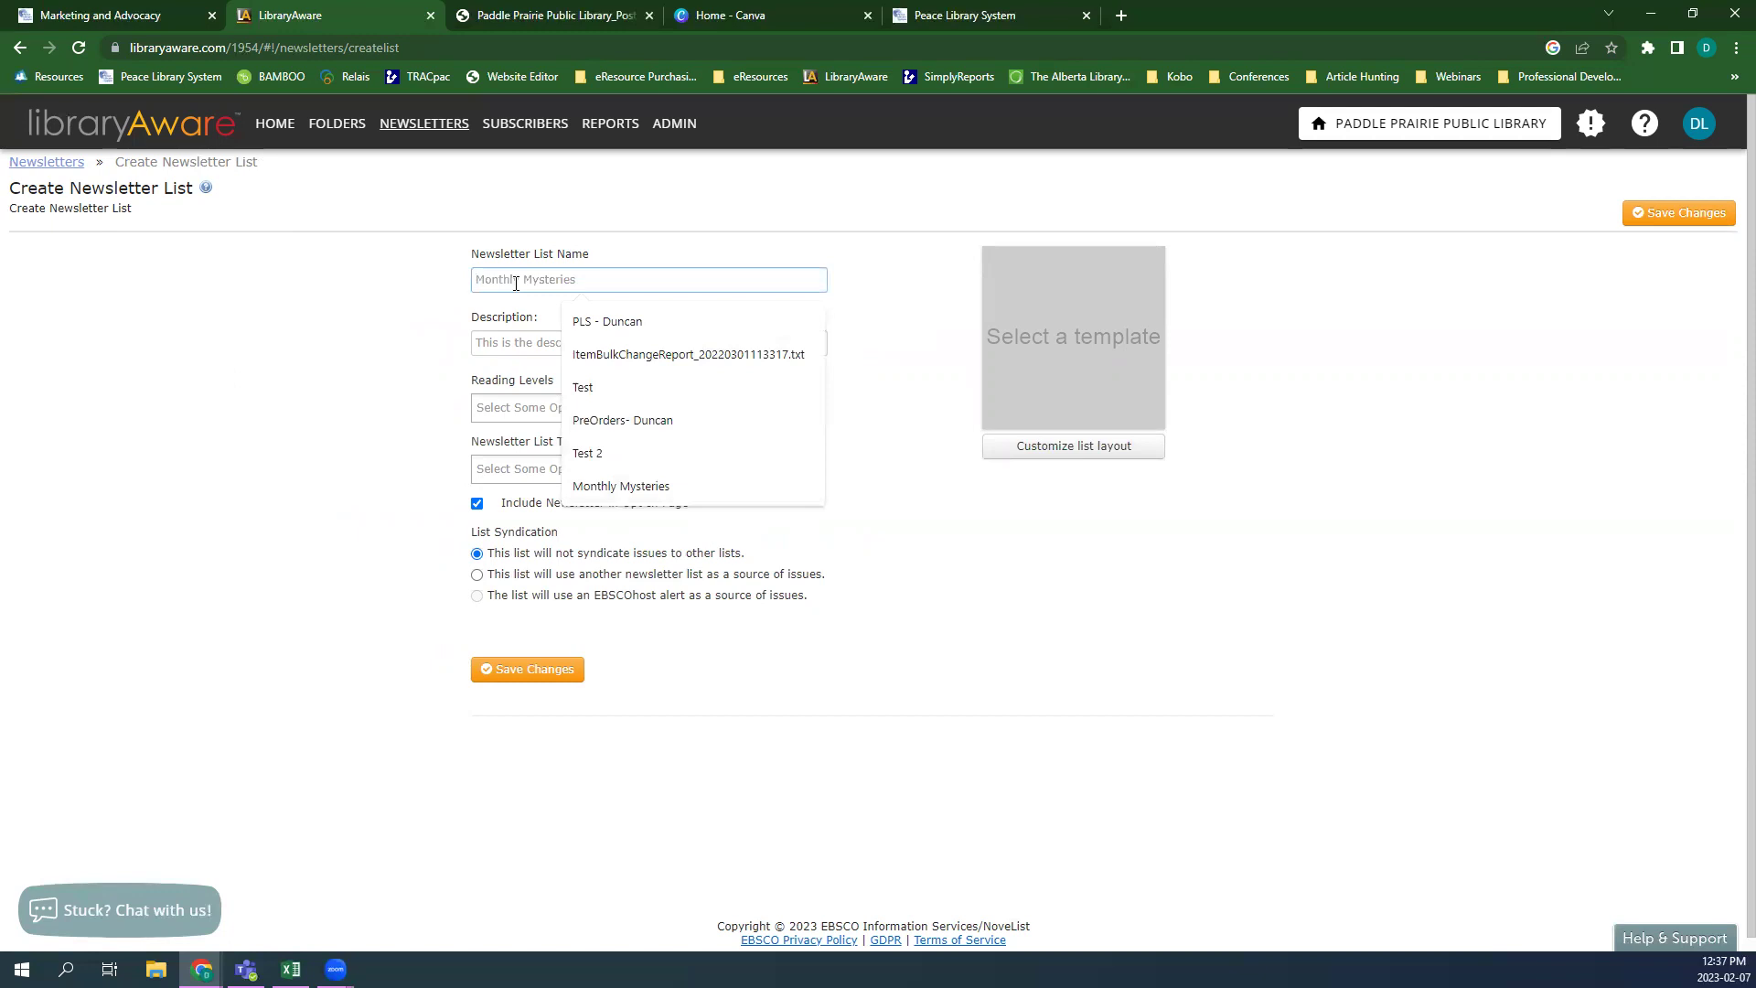
text(Monthly)
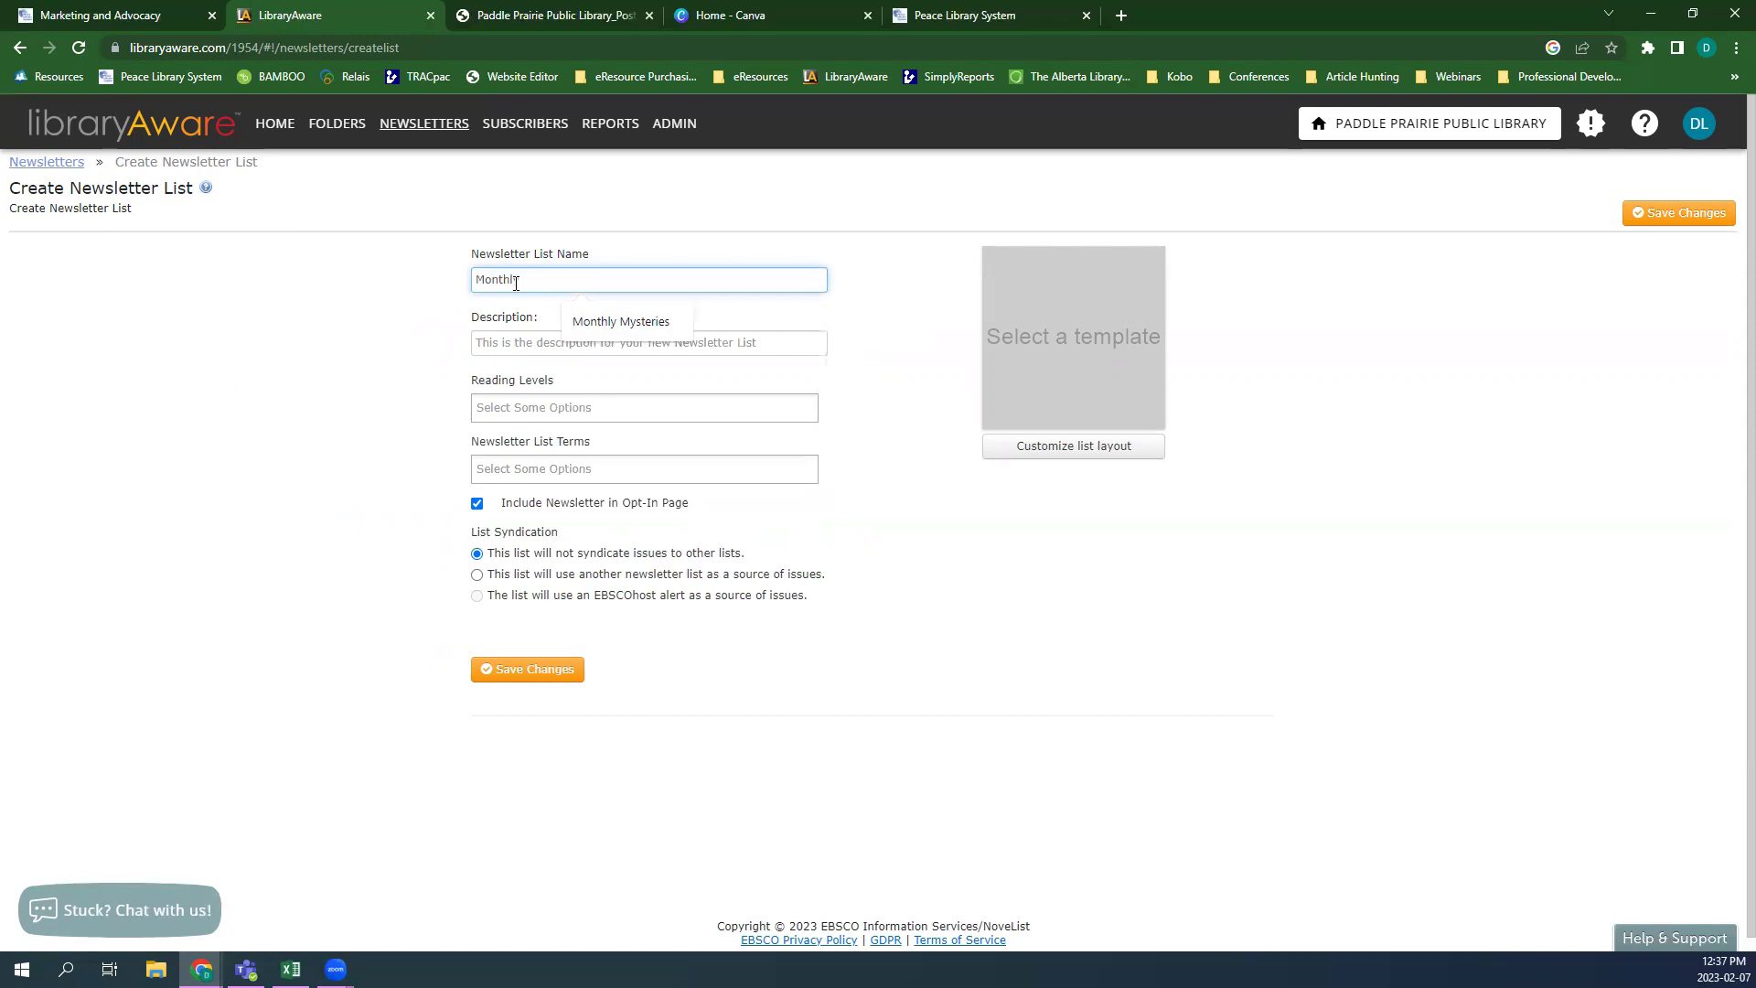
text( Fiction)
click(581, 337)
text(M)
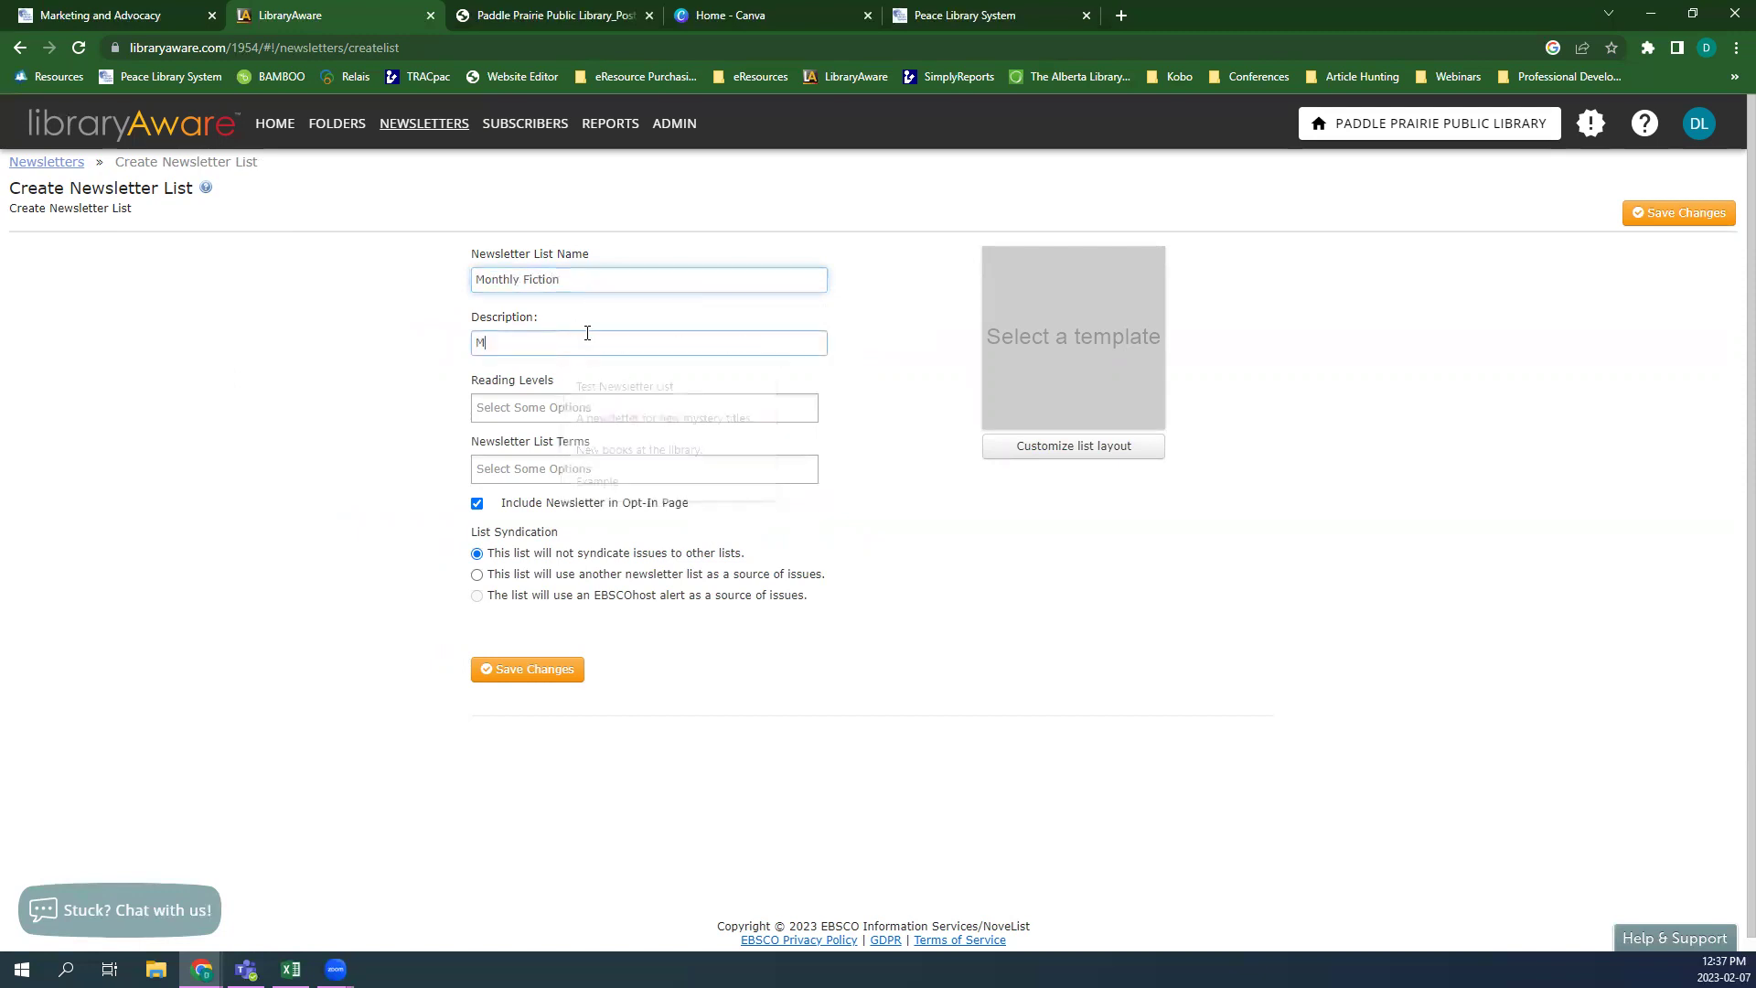
text(onthly Fiction)
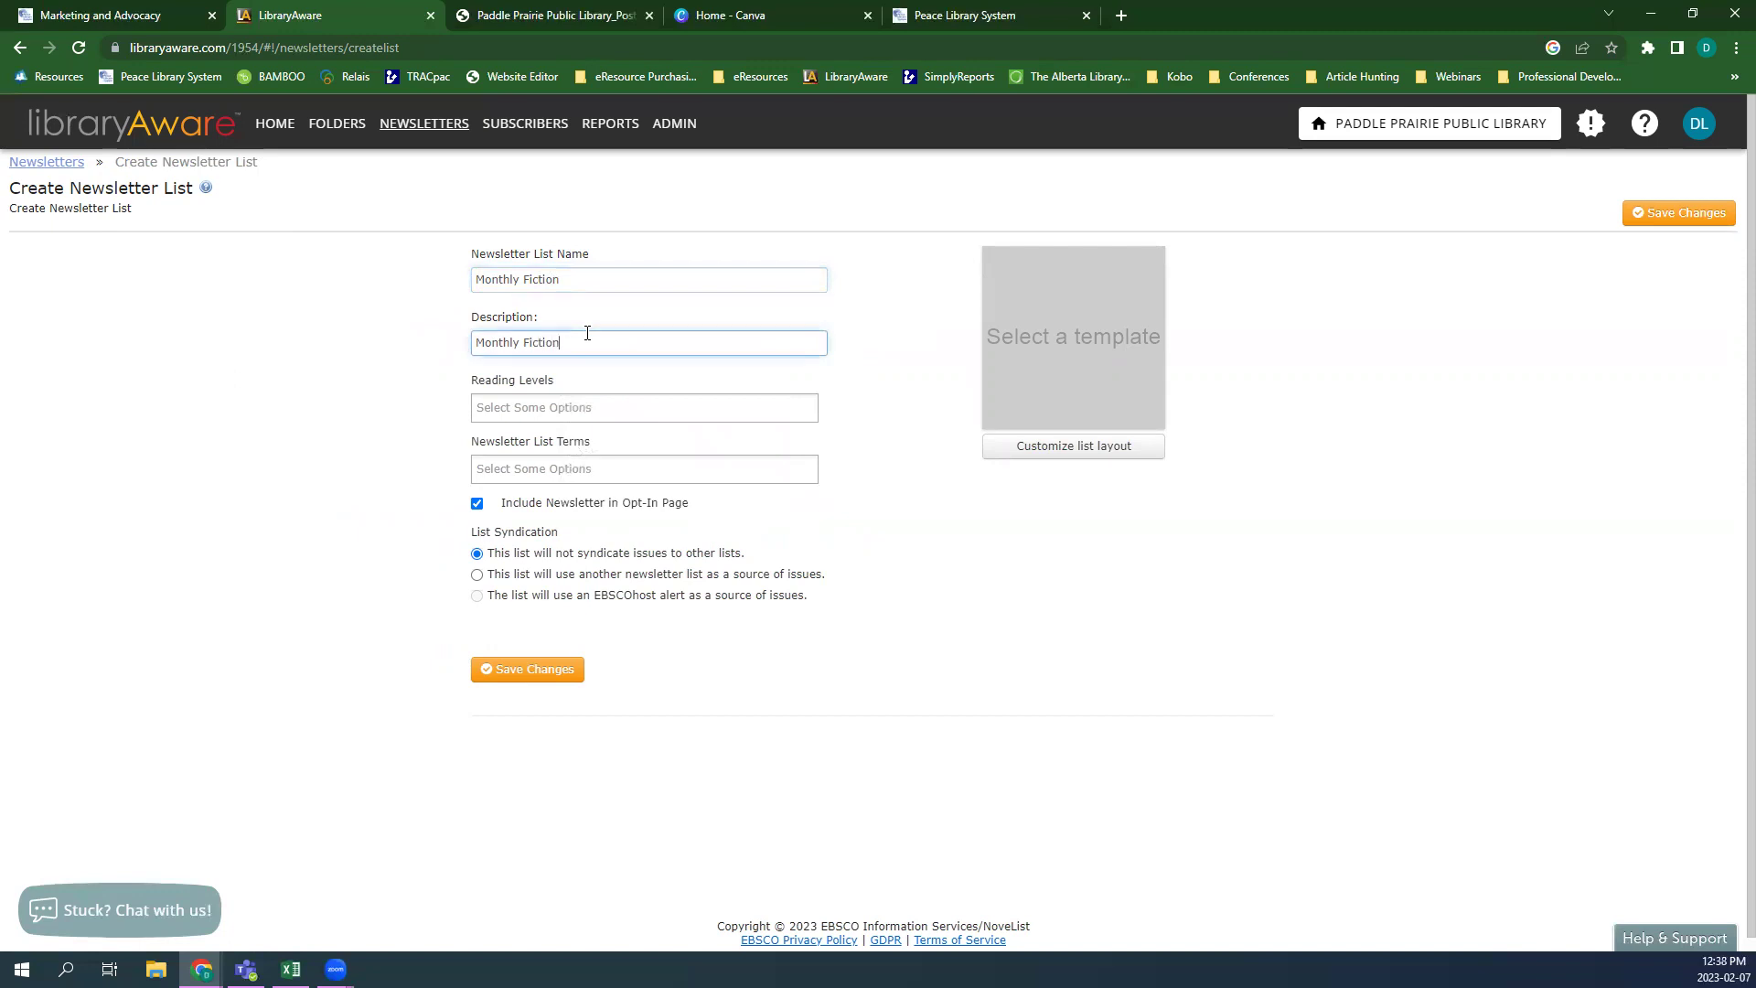
- Look through the options for Reading Levels and Newsletter List Terms without selecting any
click(625, 408)
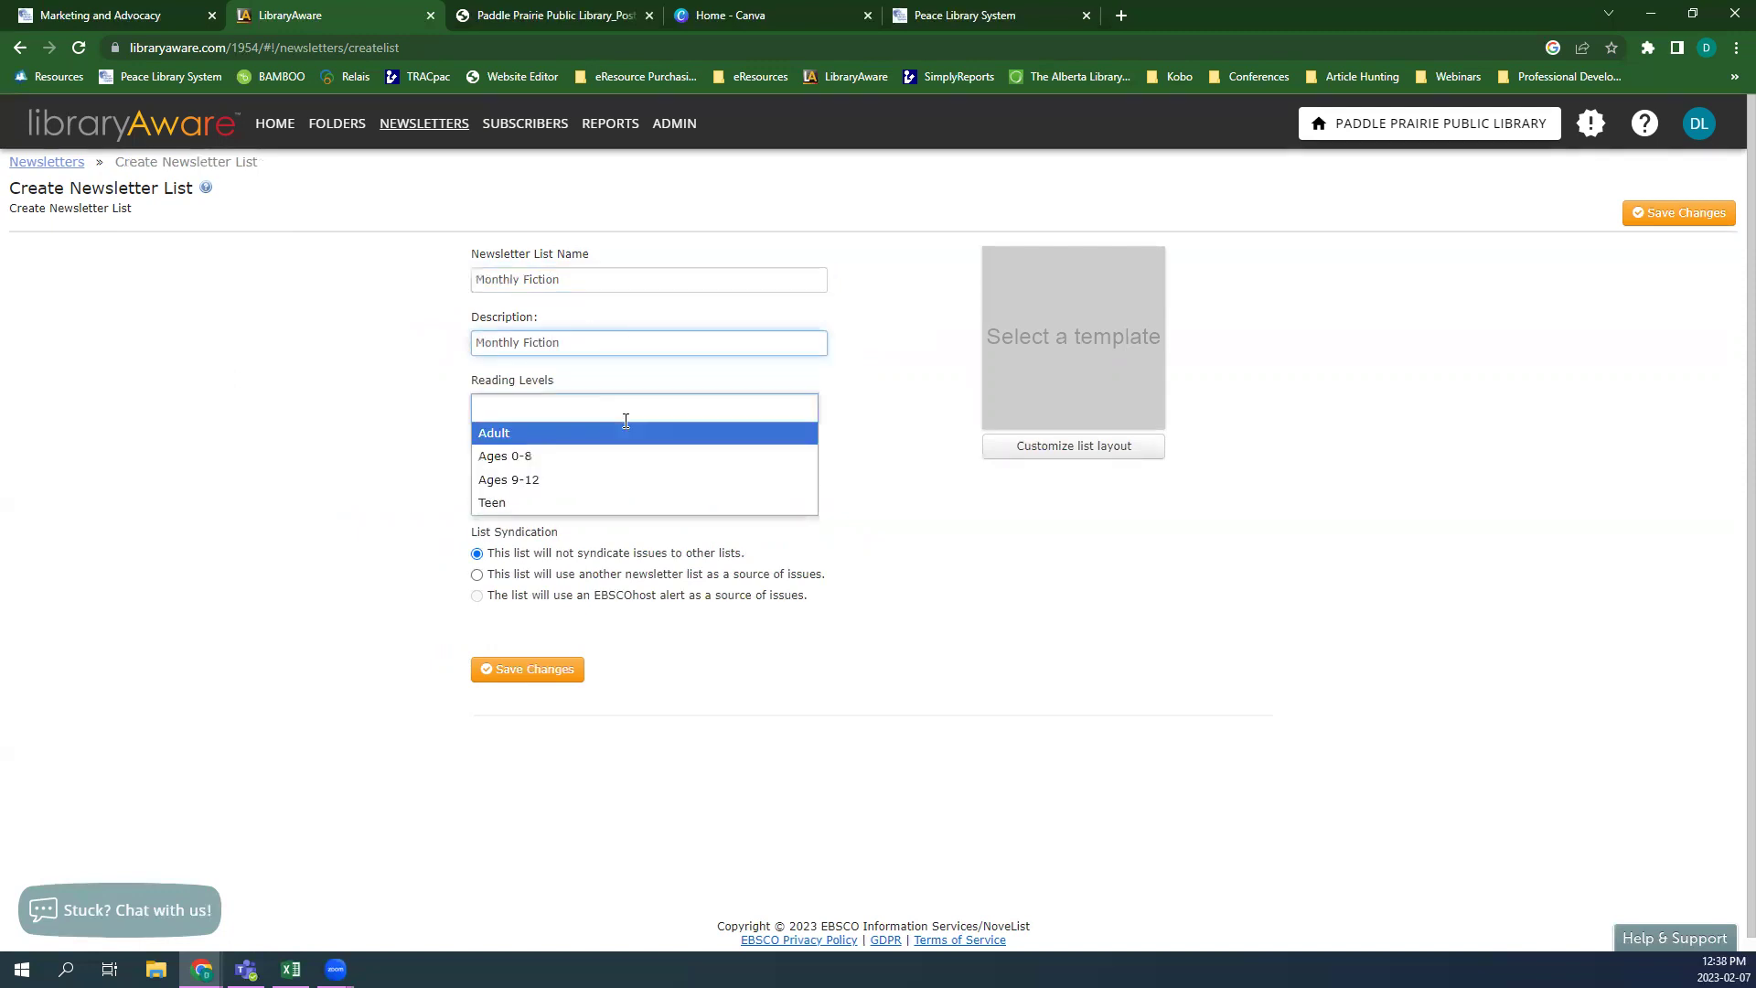
click(442, 467)
click(517, 462)
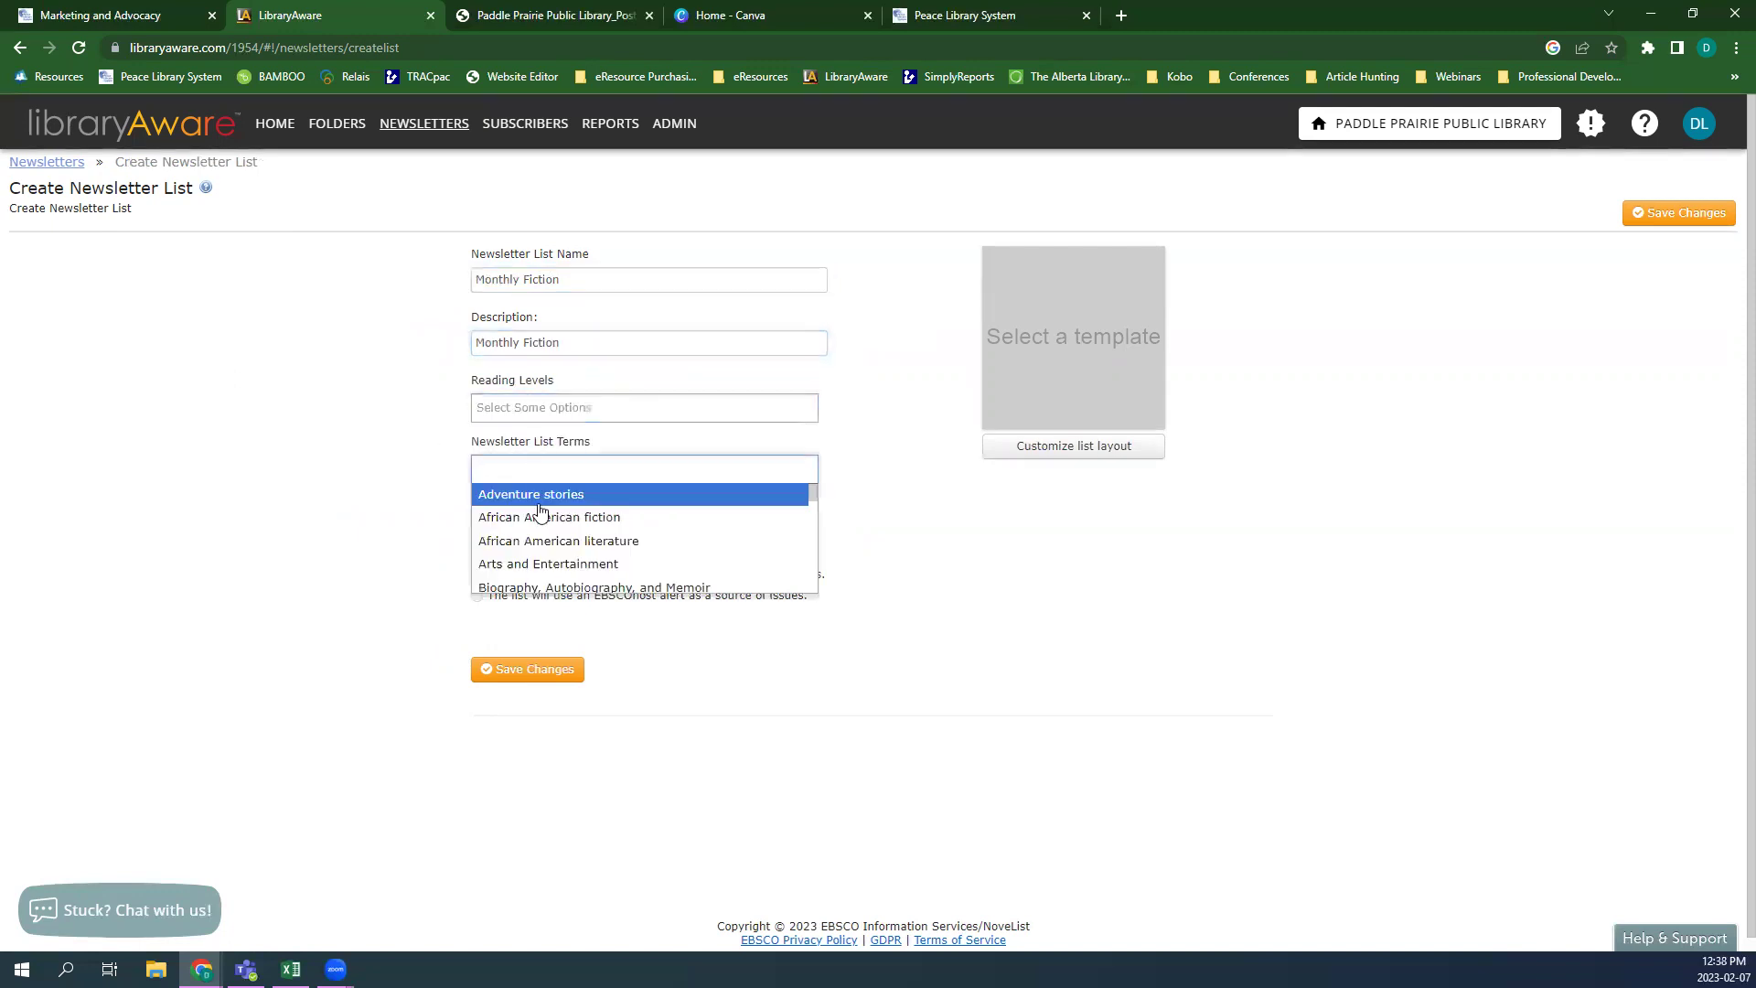
scroll(526, 502, down, 10)
scroll(512, 512, up, 10)
double_click(356, 457)
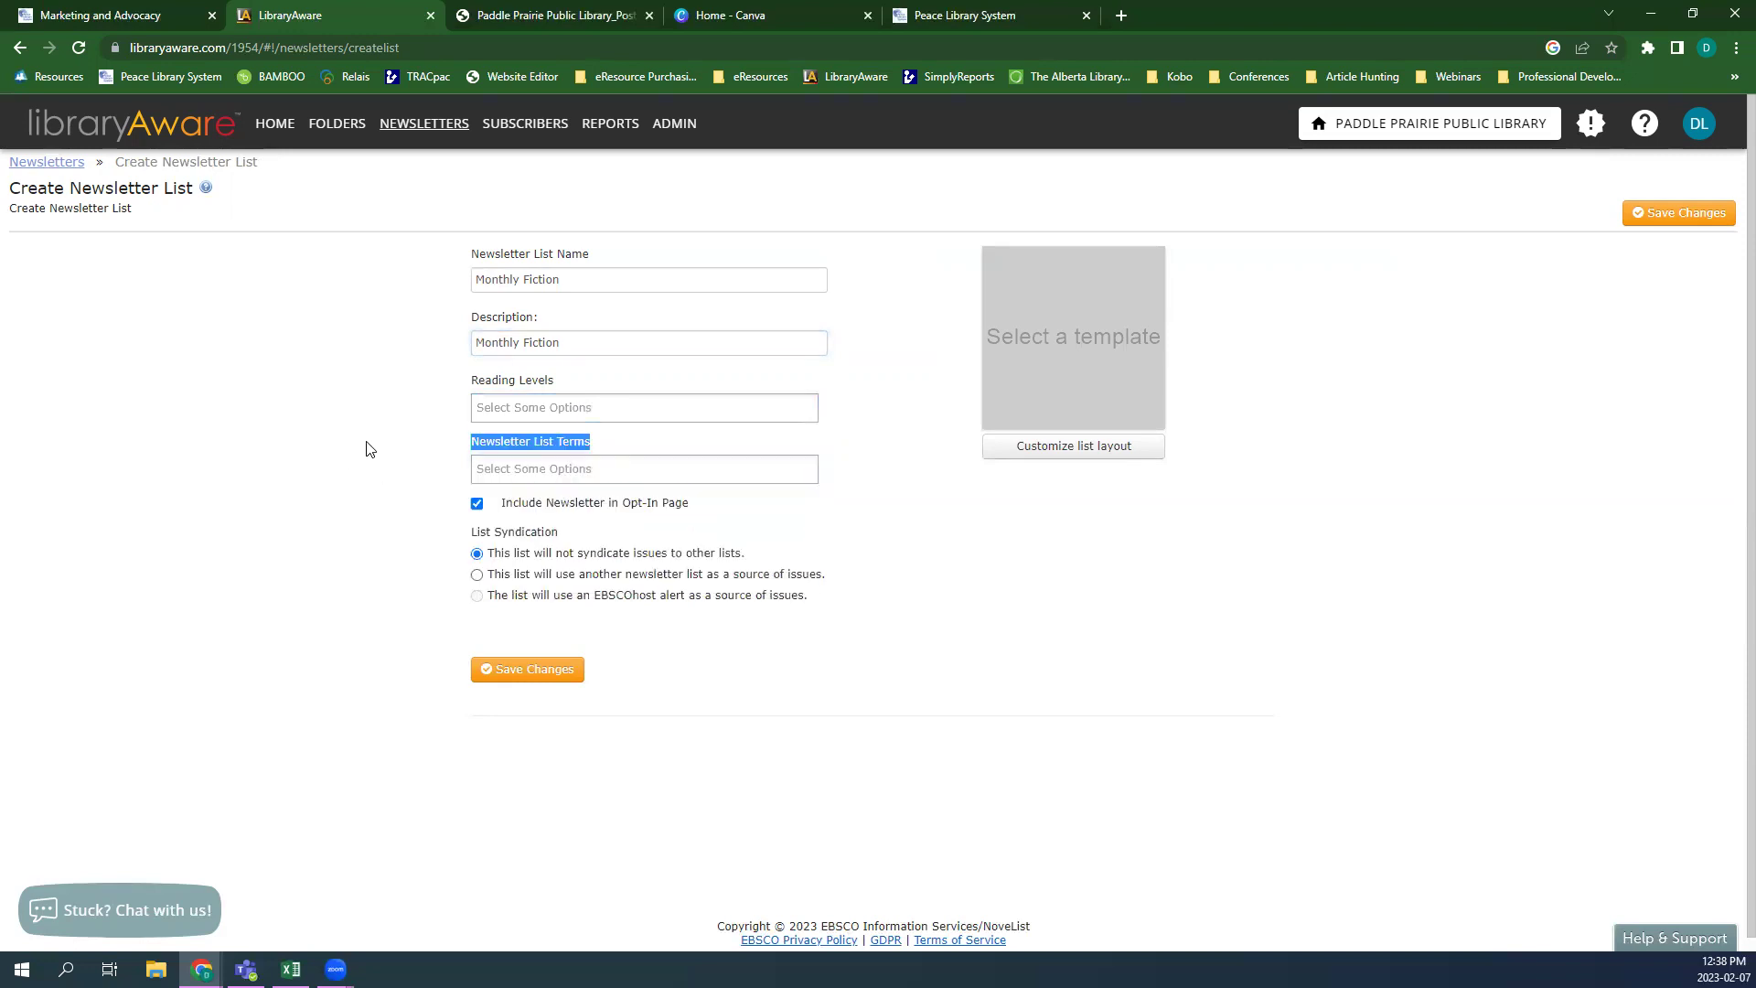
click(380, 433)
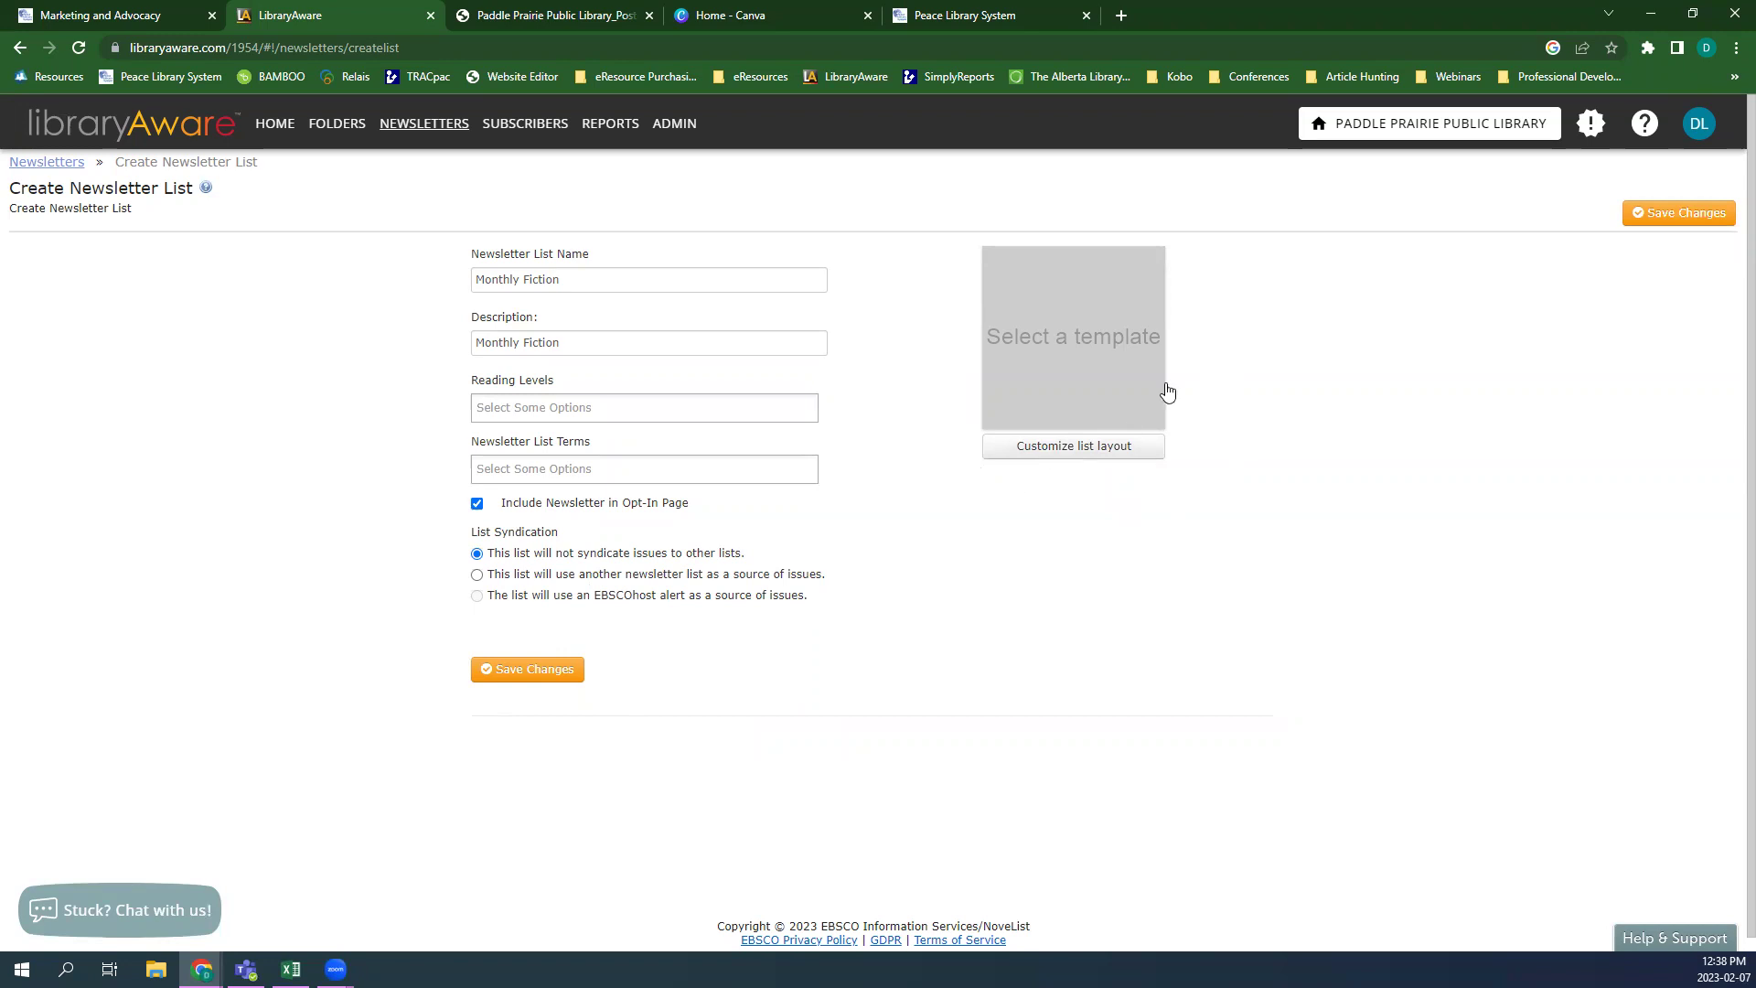
- Browse the newsletter list layouts and choose the green Books with Buzz layout, checking its preview
click(1099, 449)
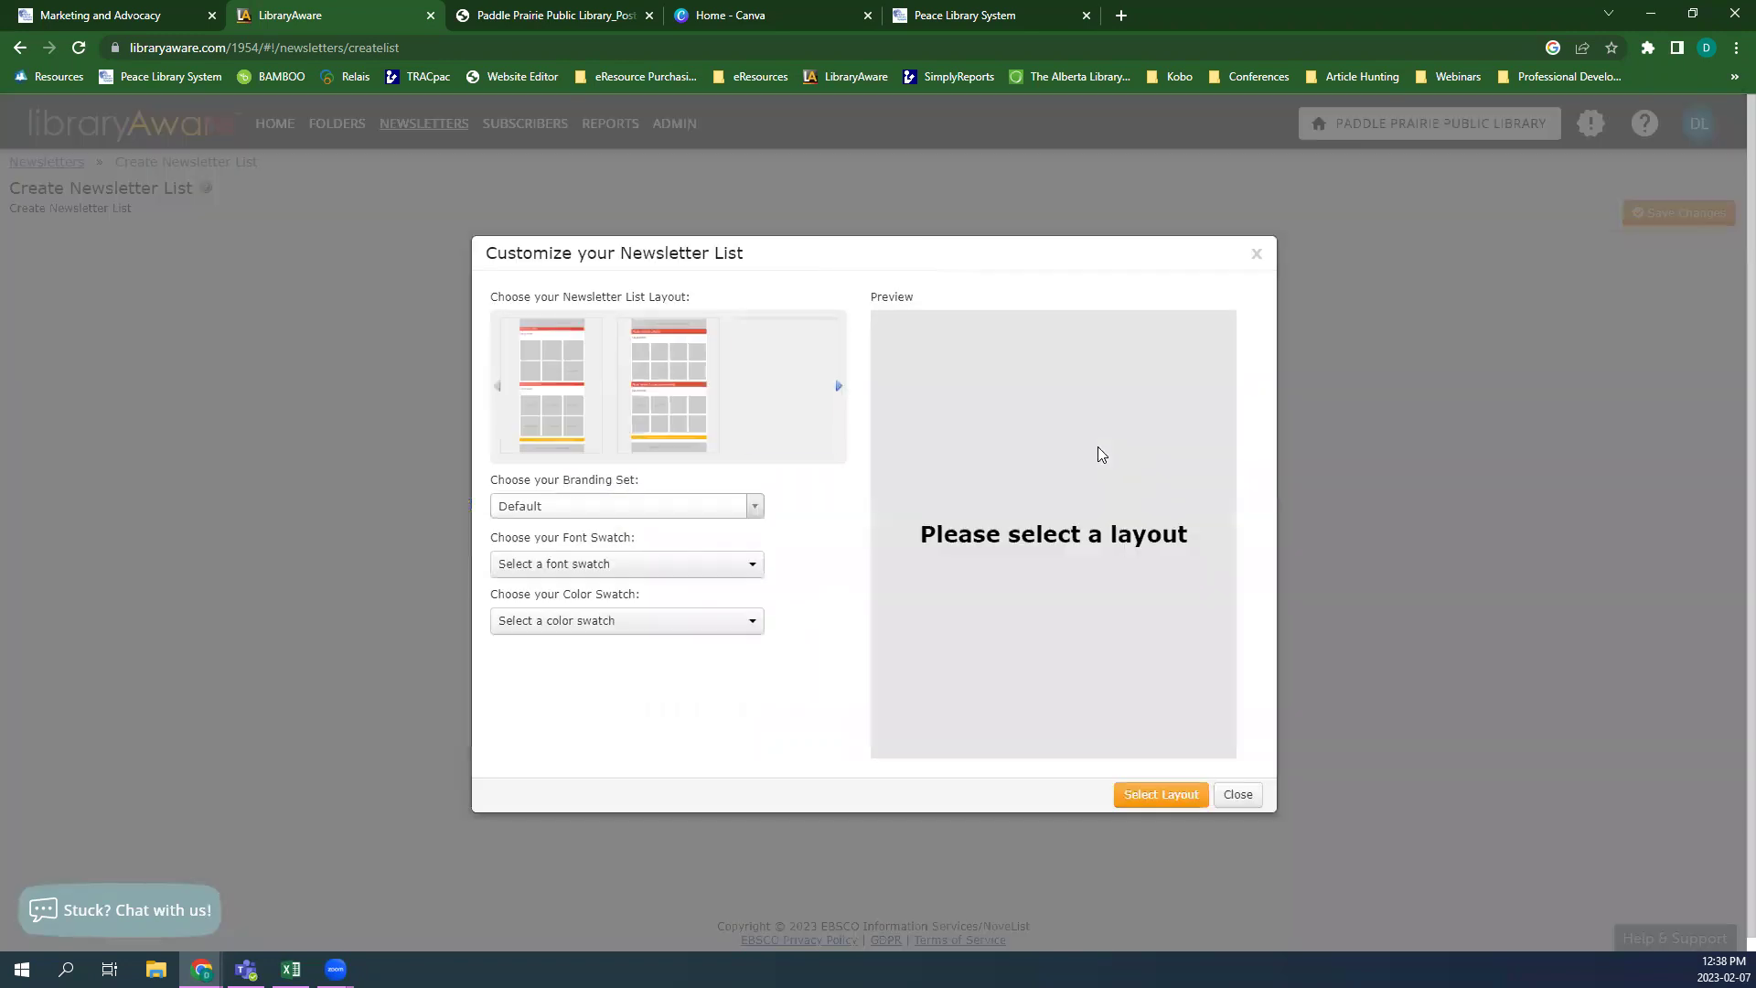
click(839, 388)
click(839, 387)
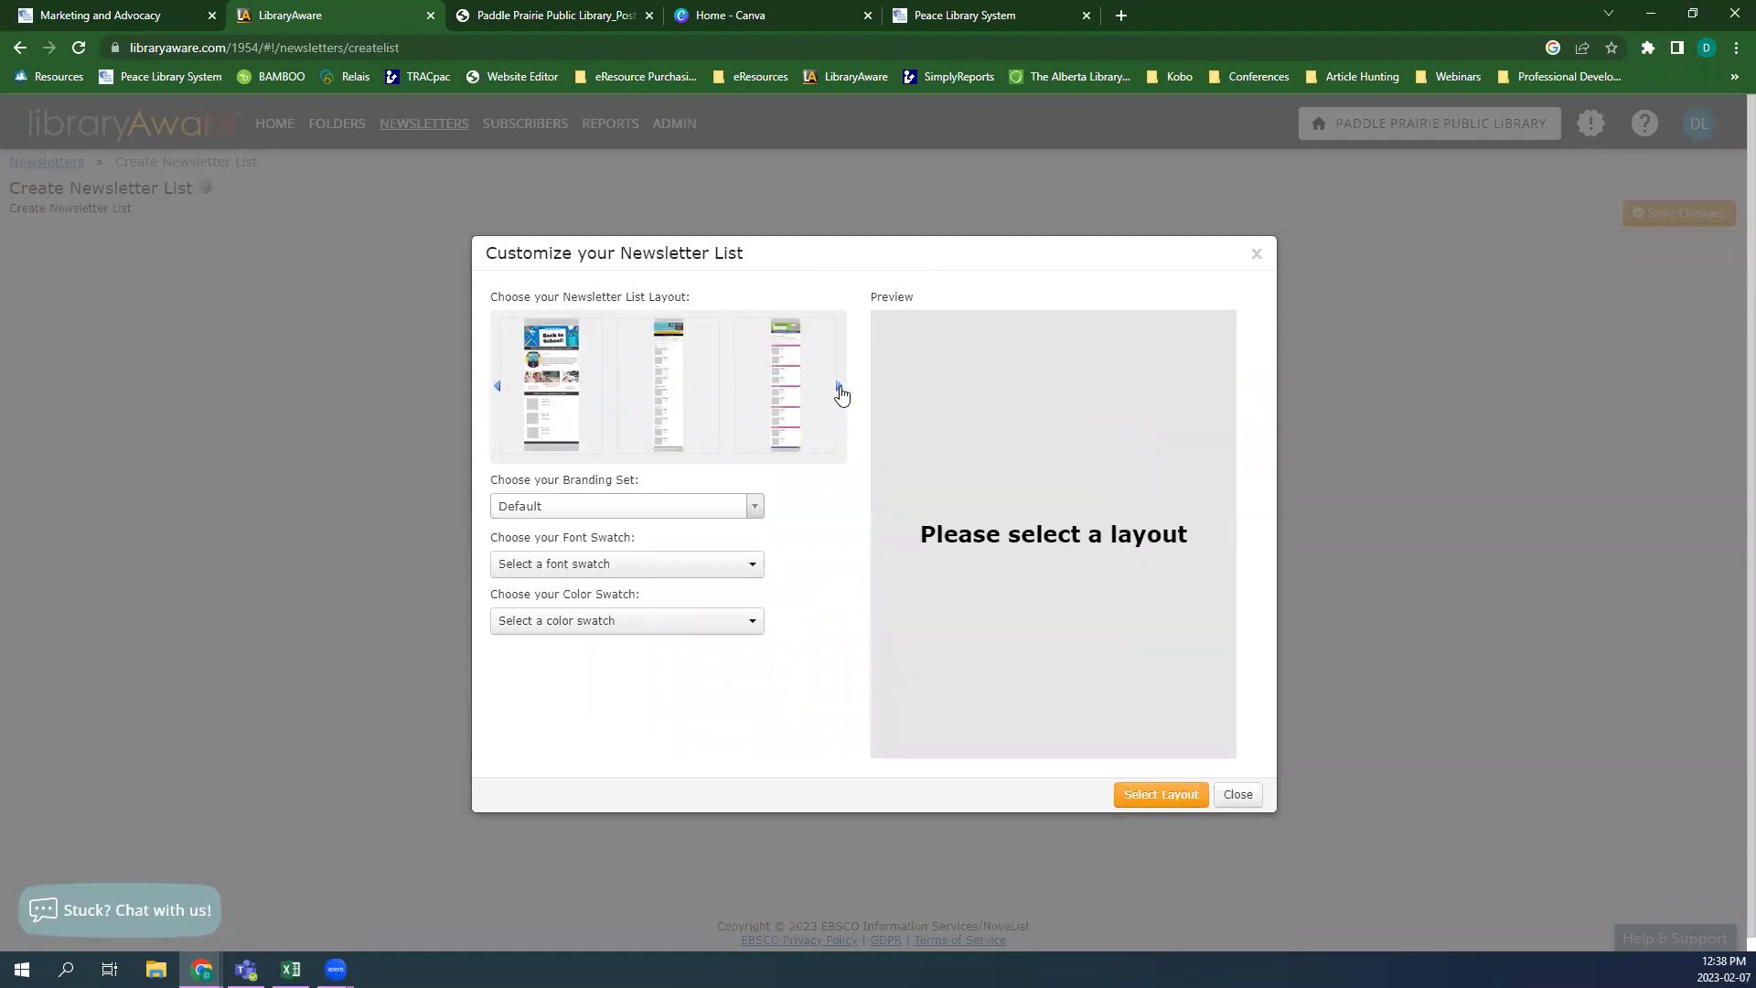
click(691, 339)
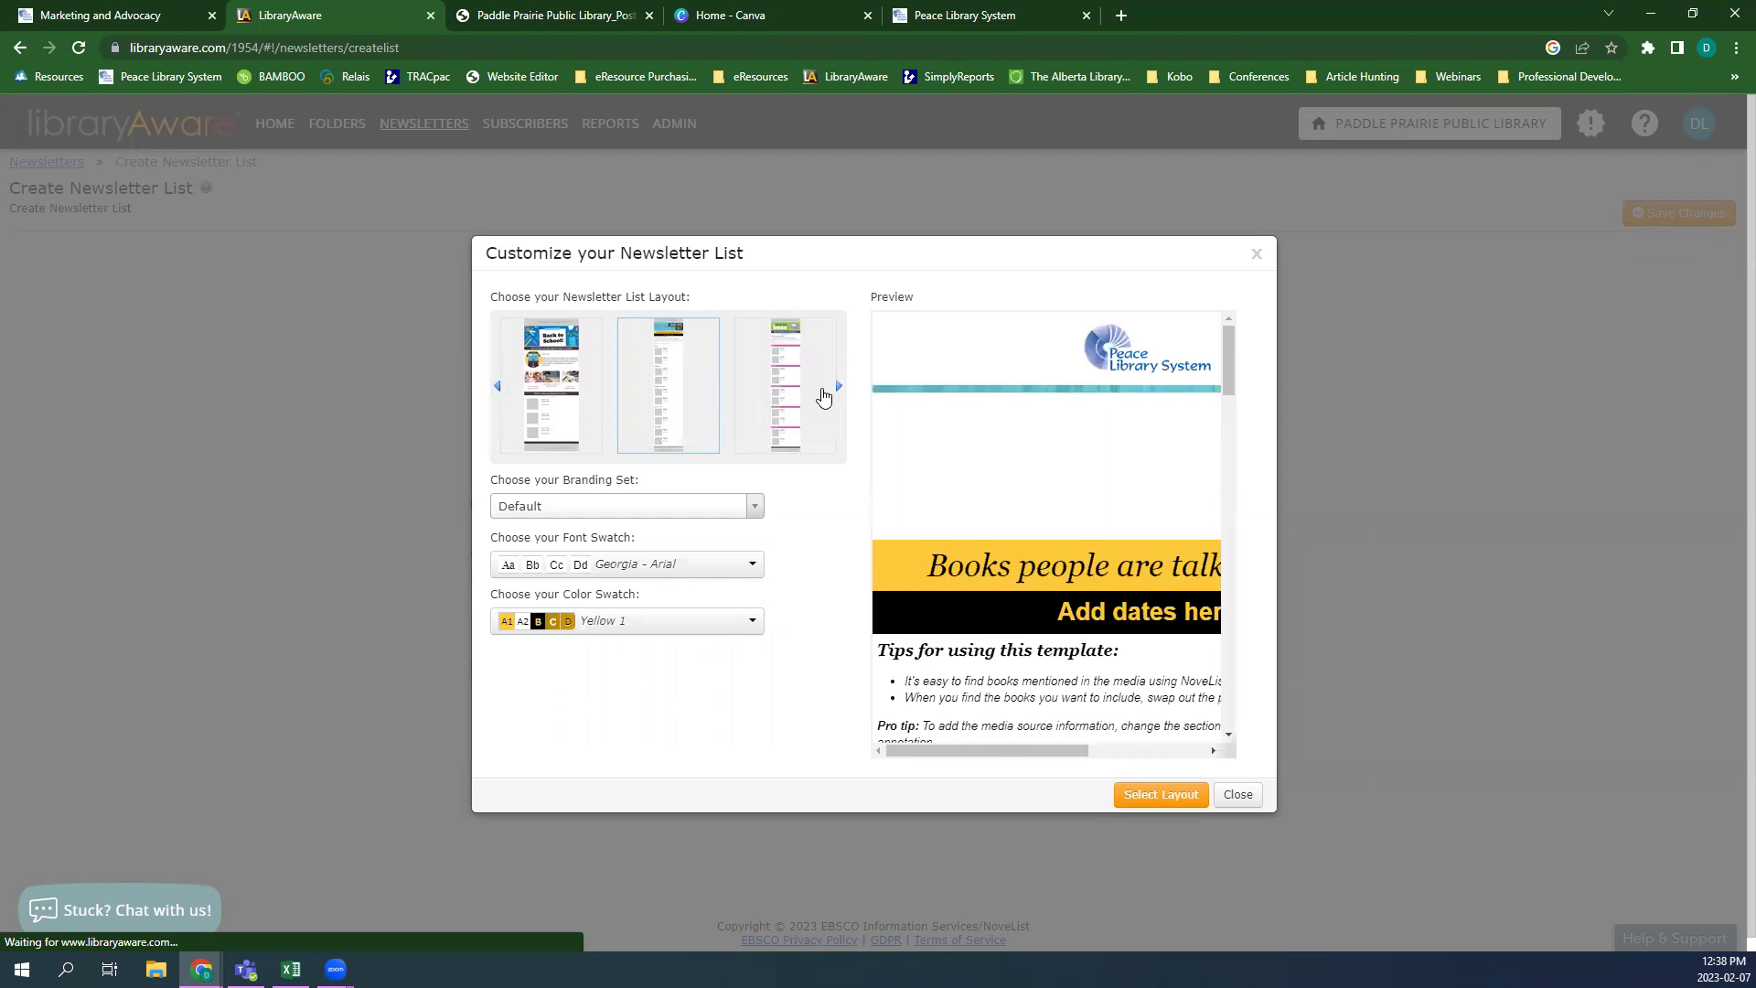
scroll(1100, 649, down, 5)
scroll(1101, 649, up, 4)
click(780, 402)
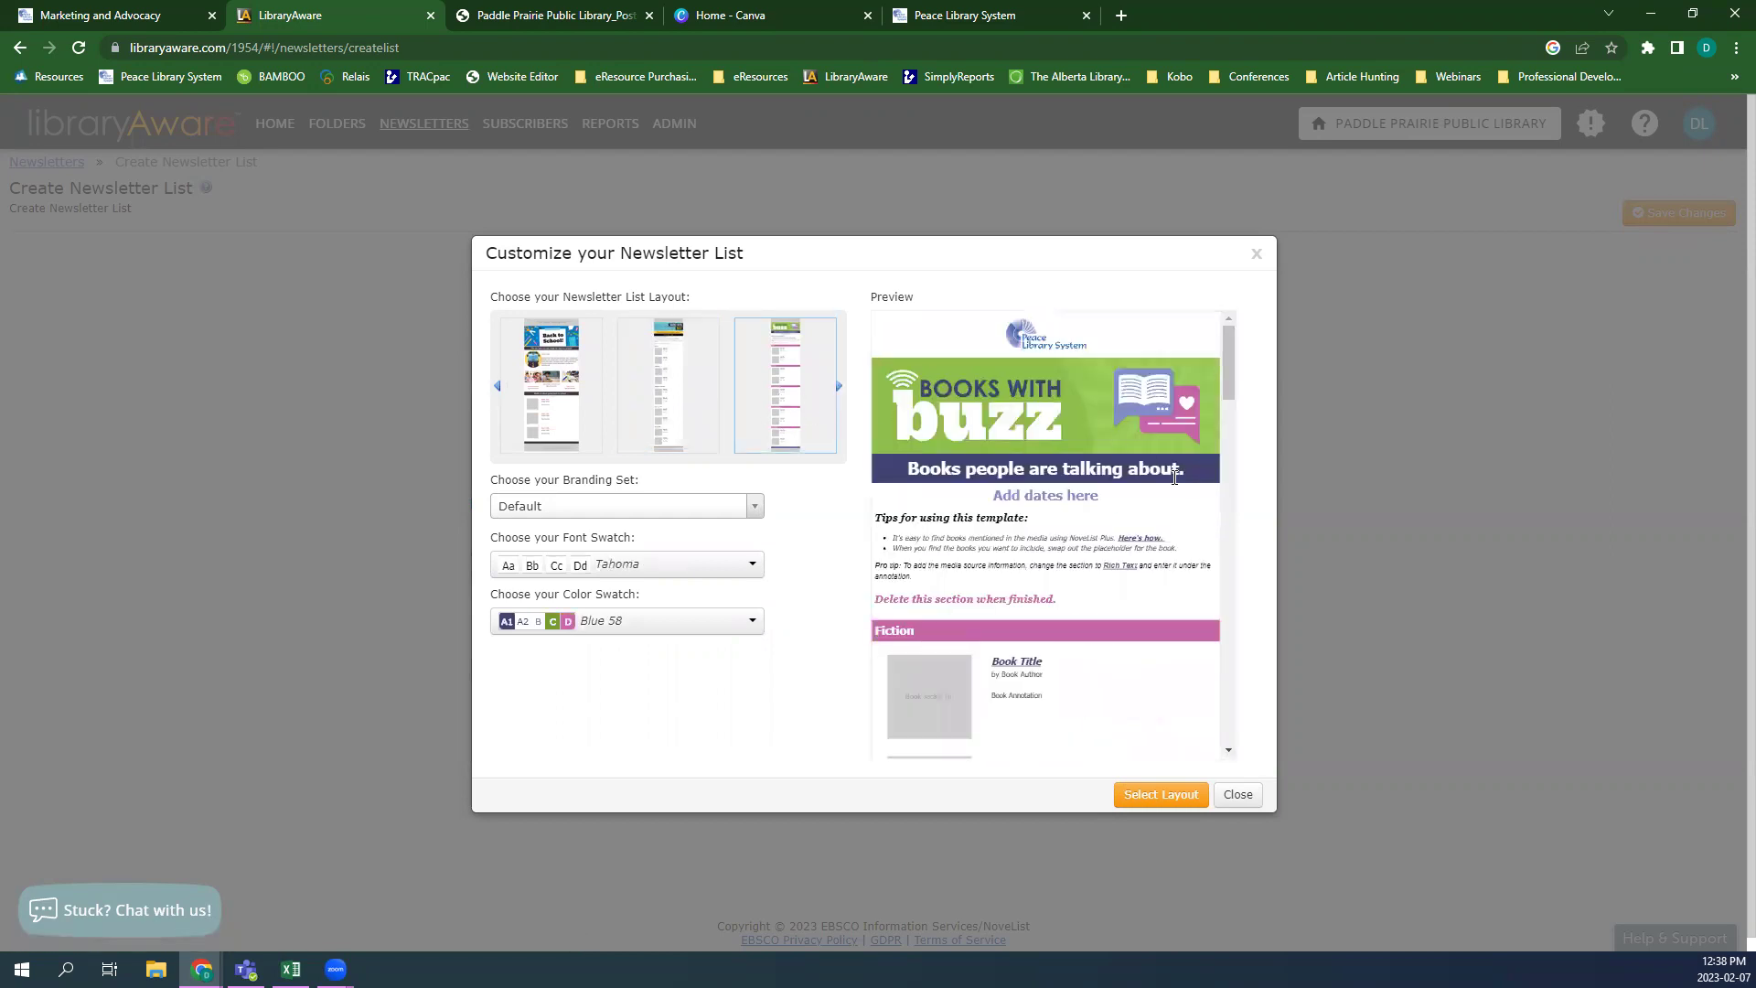
scroll(921, 500, down, 2)
scroll(921, 500, up, 2)
- Compare the layout preview with the Default and None branding sets, and leave the branding set at None
click(631, 504)
click(622, 564)
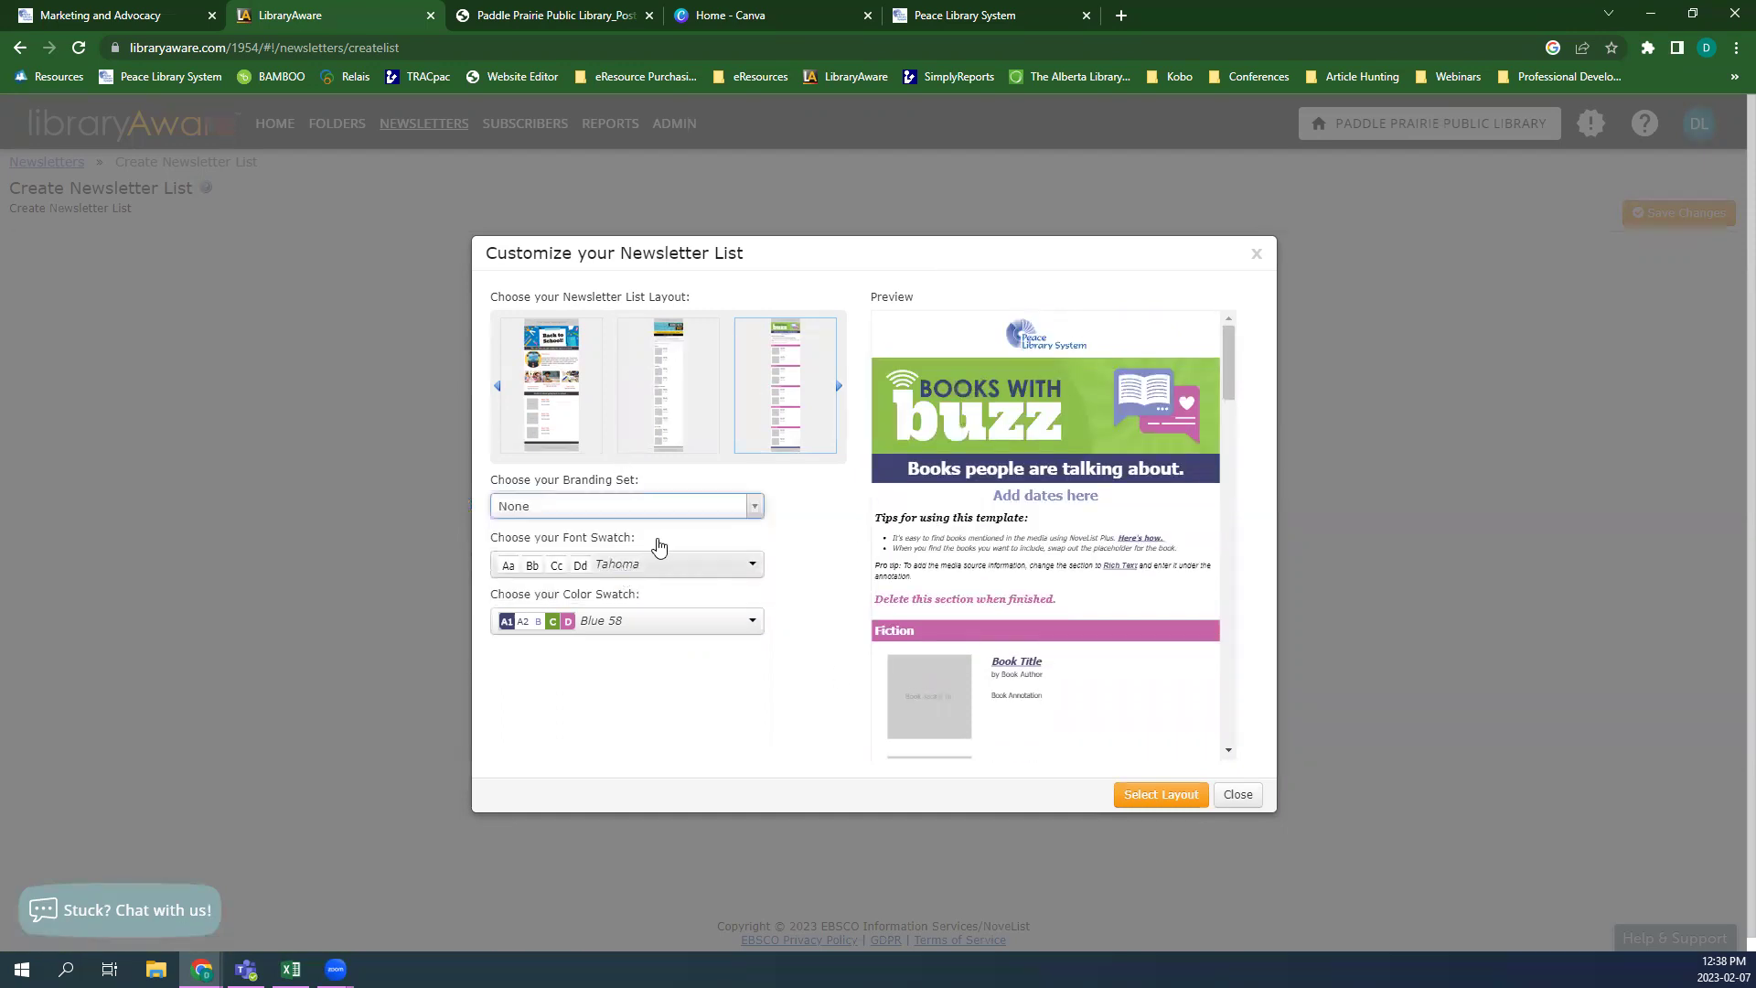
click(737, 507)
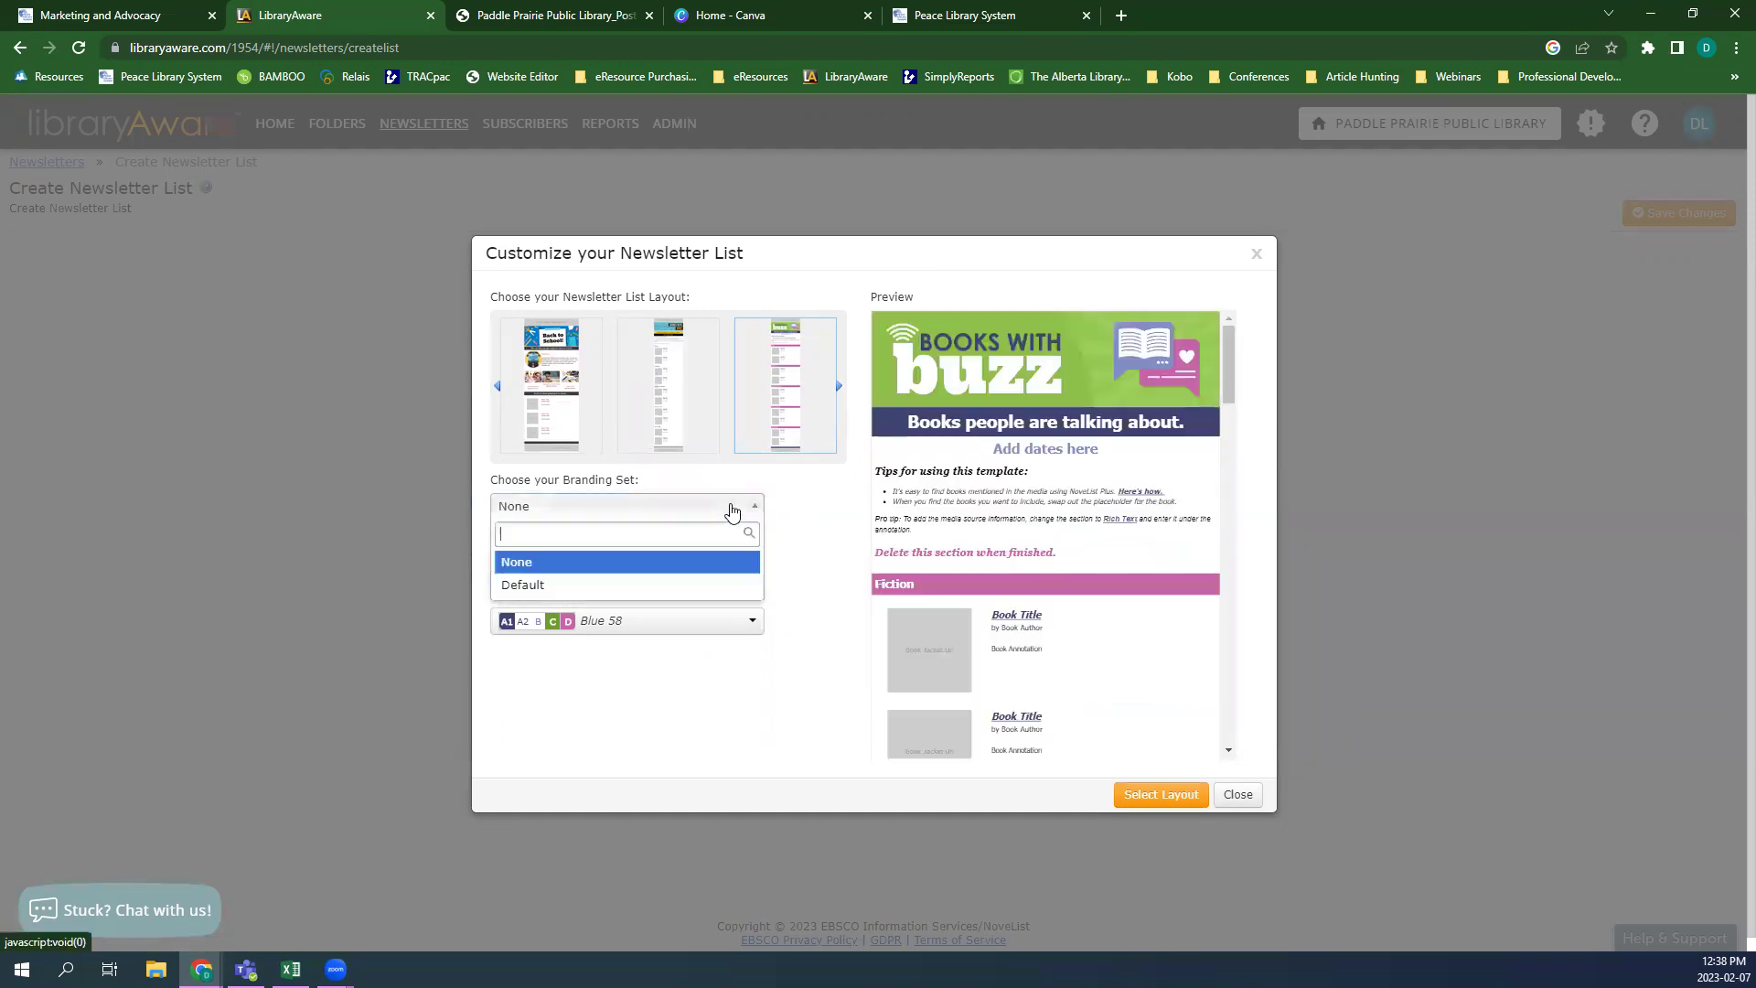
click(695, 585)
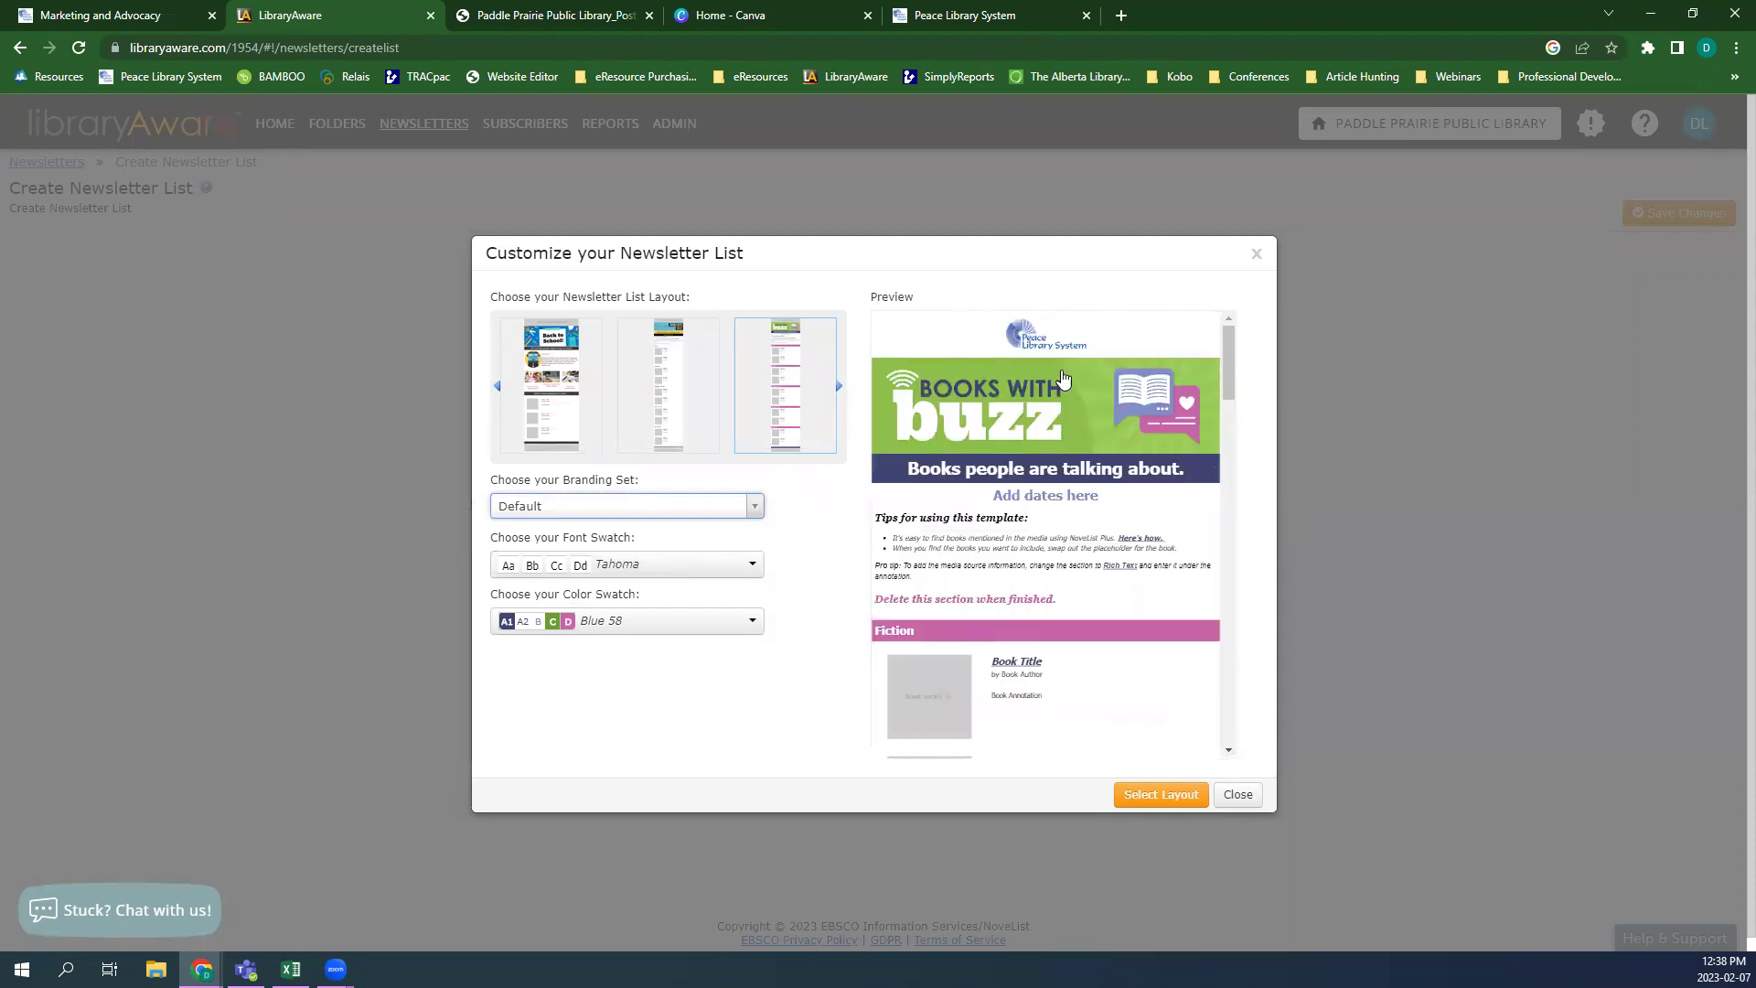
click(701, 516)
click(686, 564)
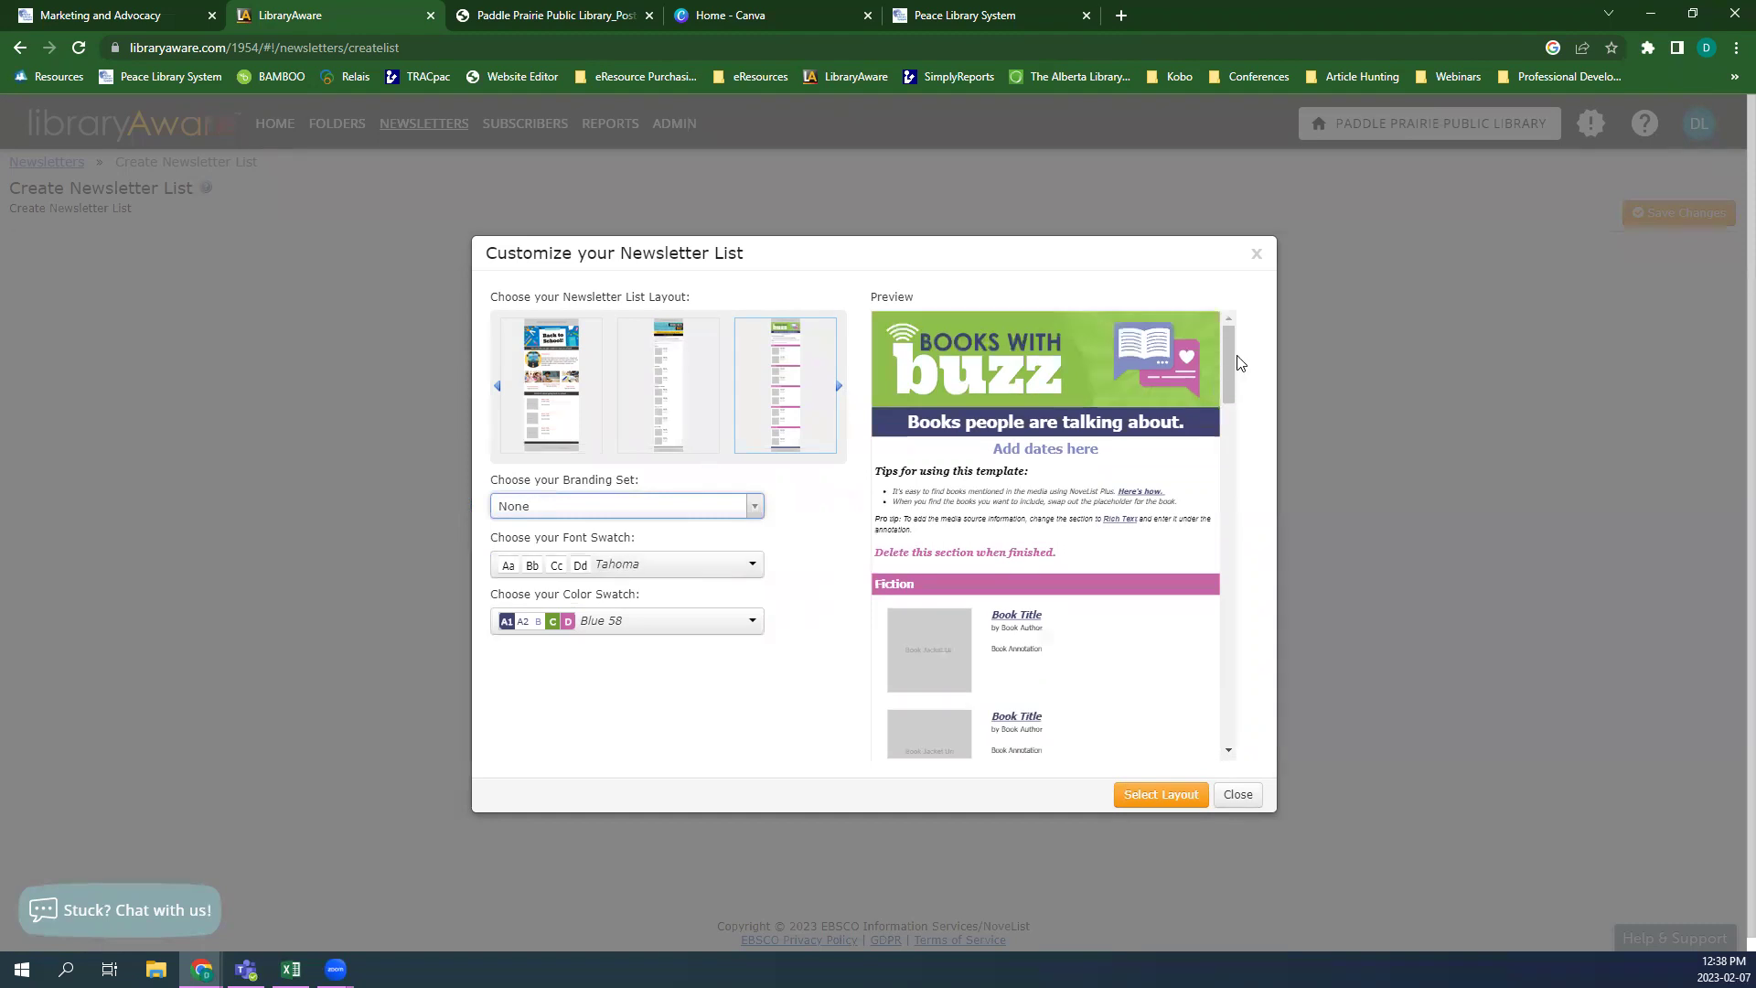
click(703, 508)
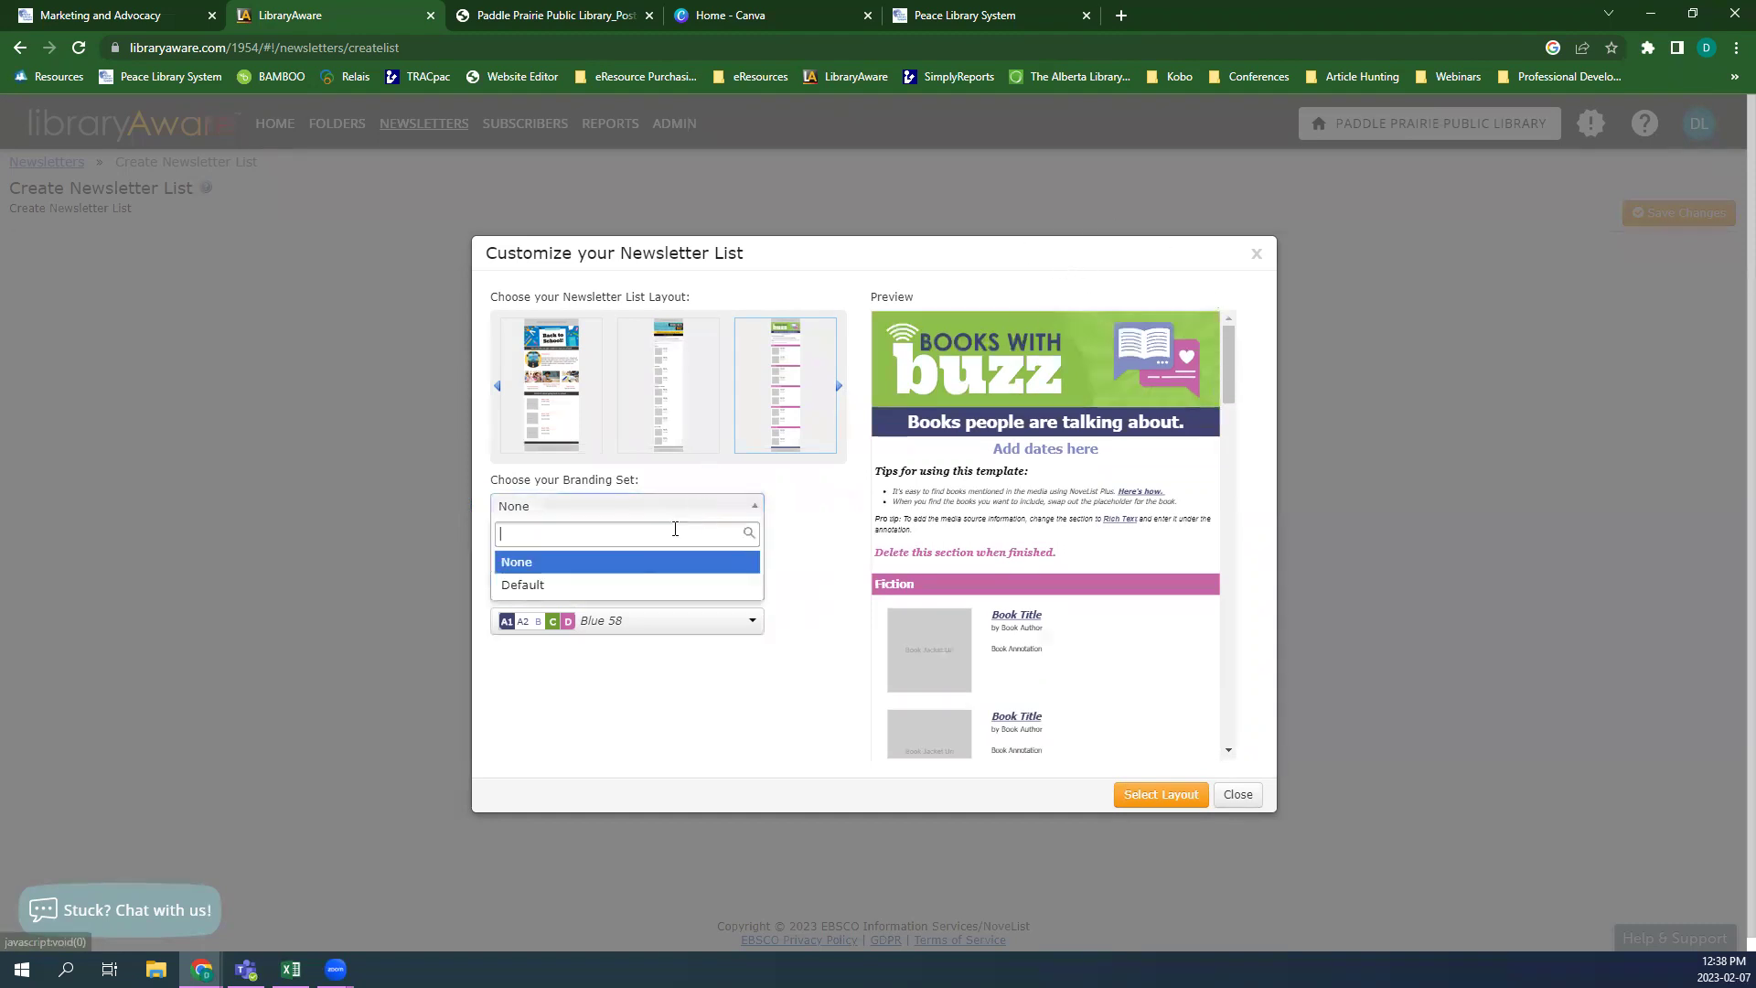
click(647, 586)
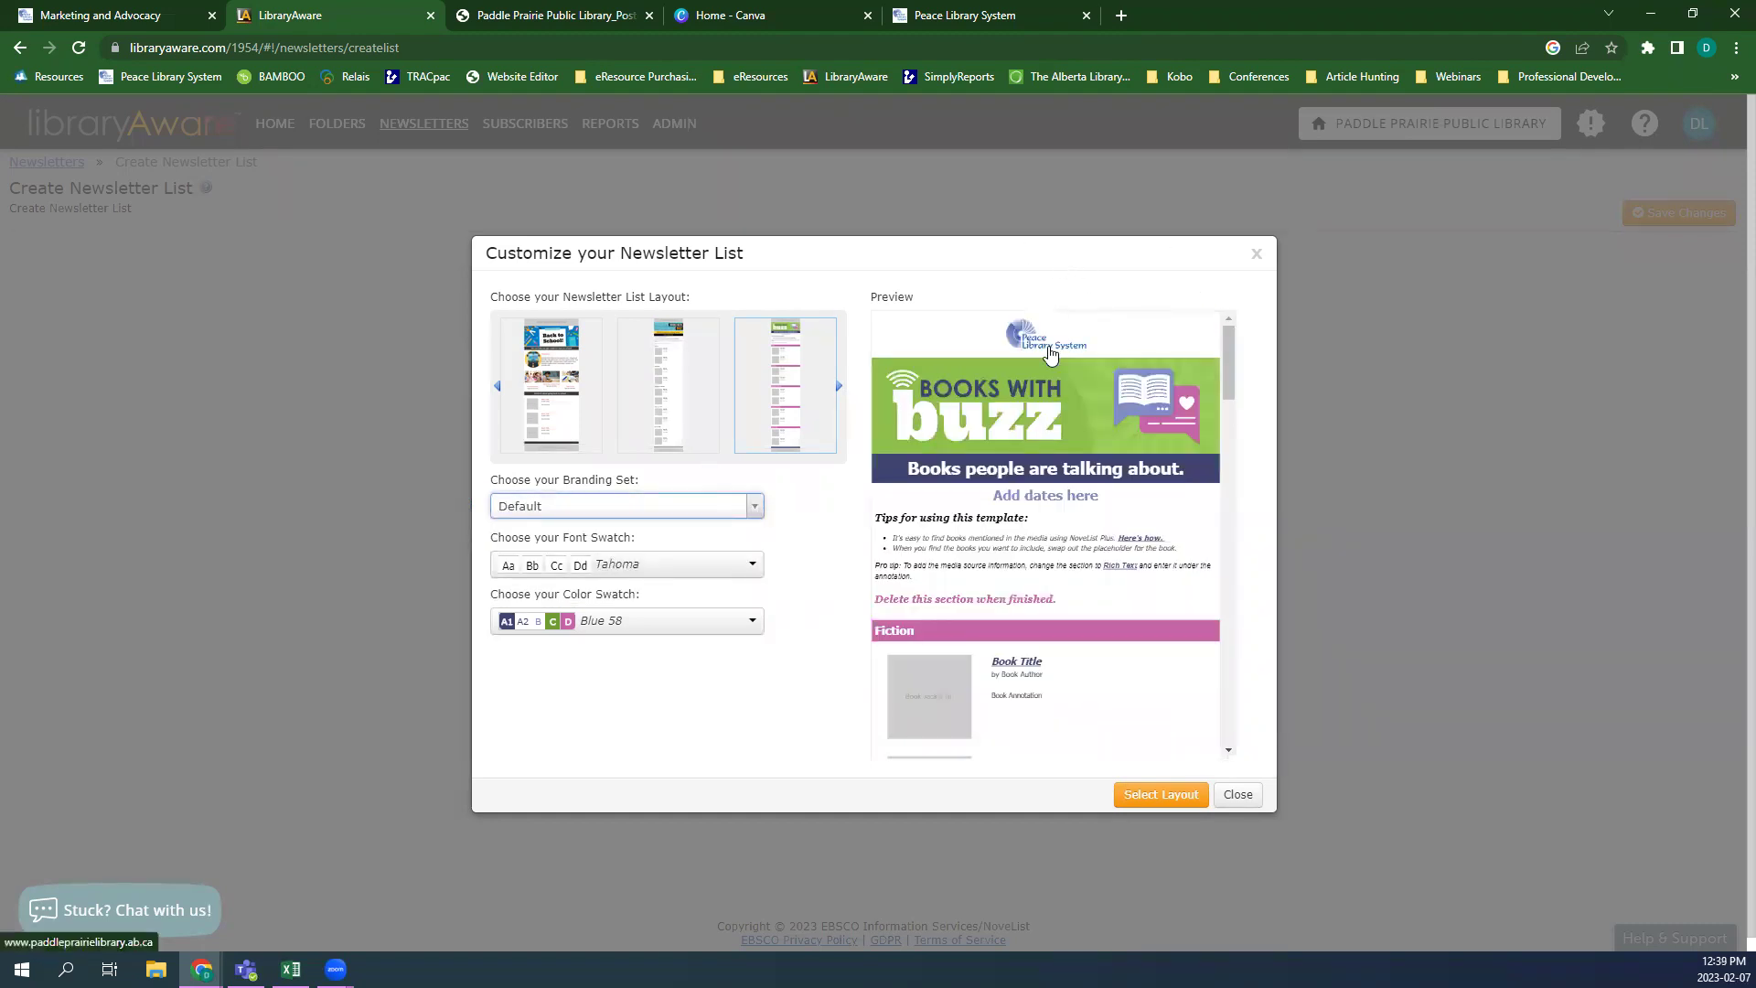
click(681, 505)
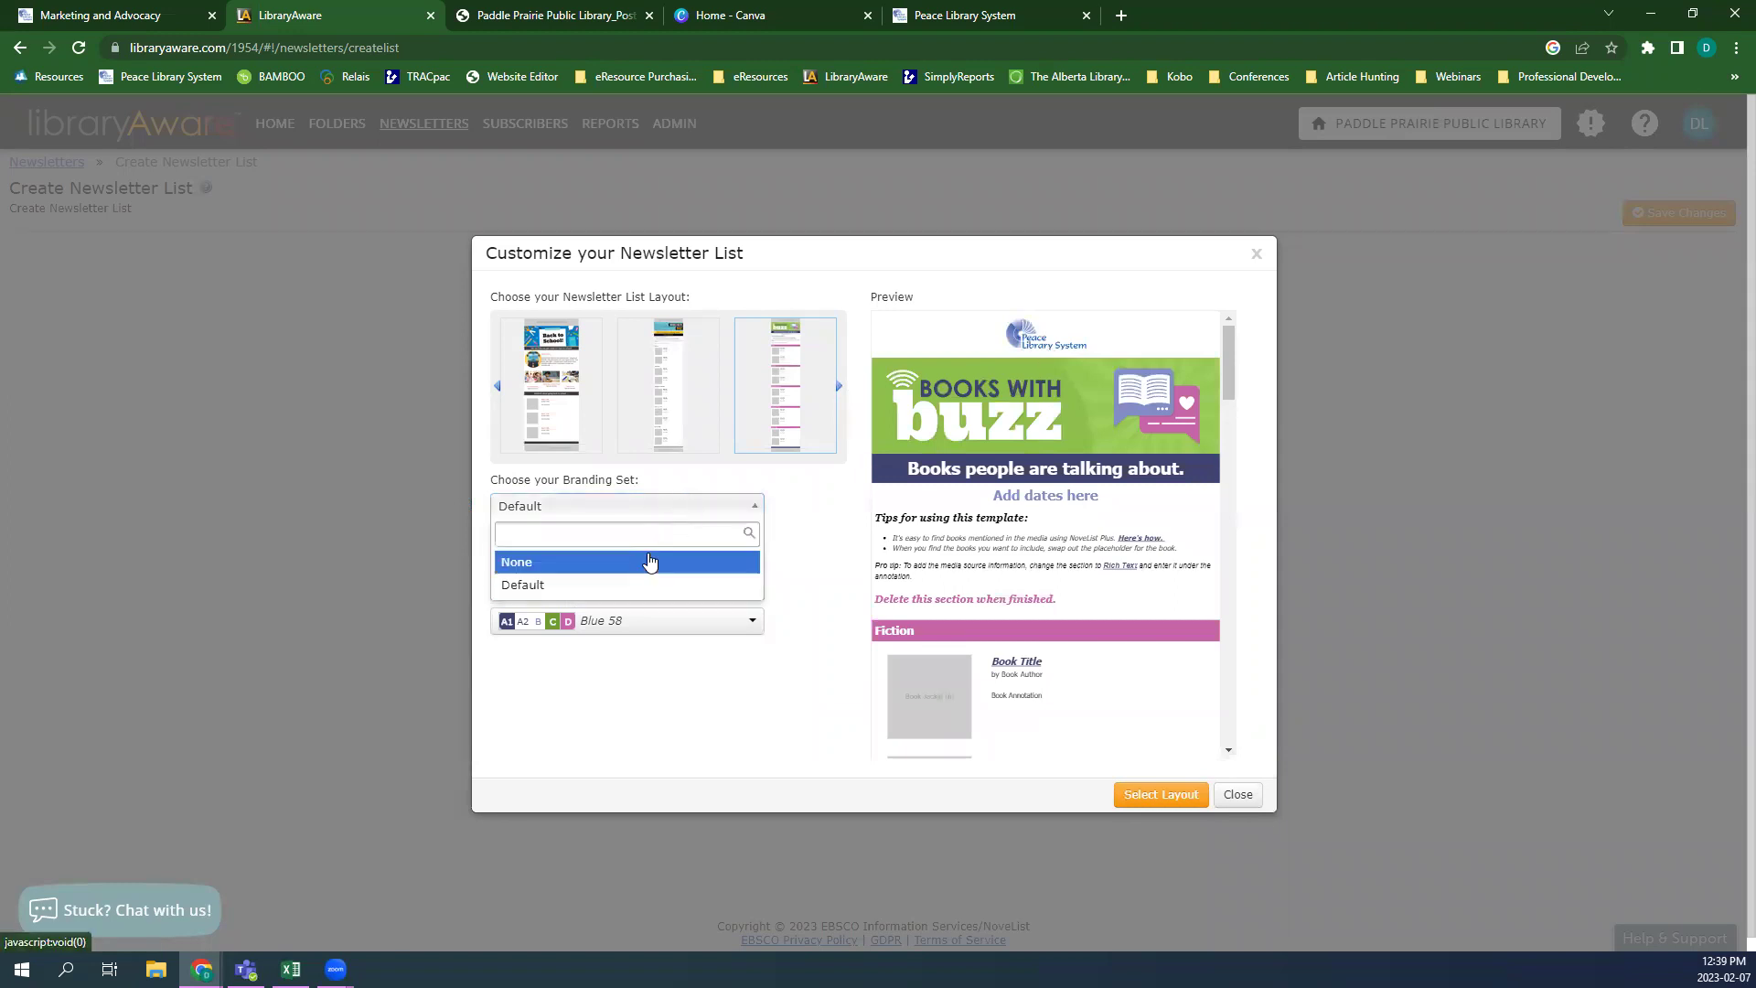
click(649, 562)
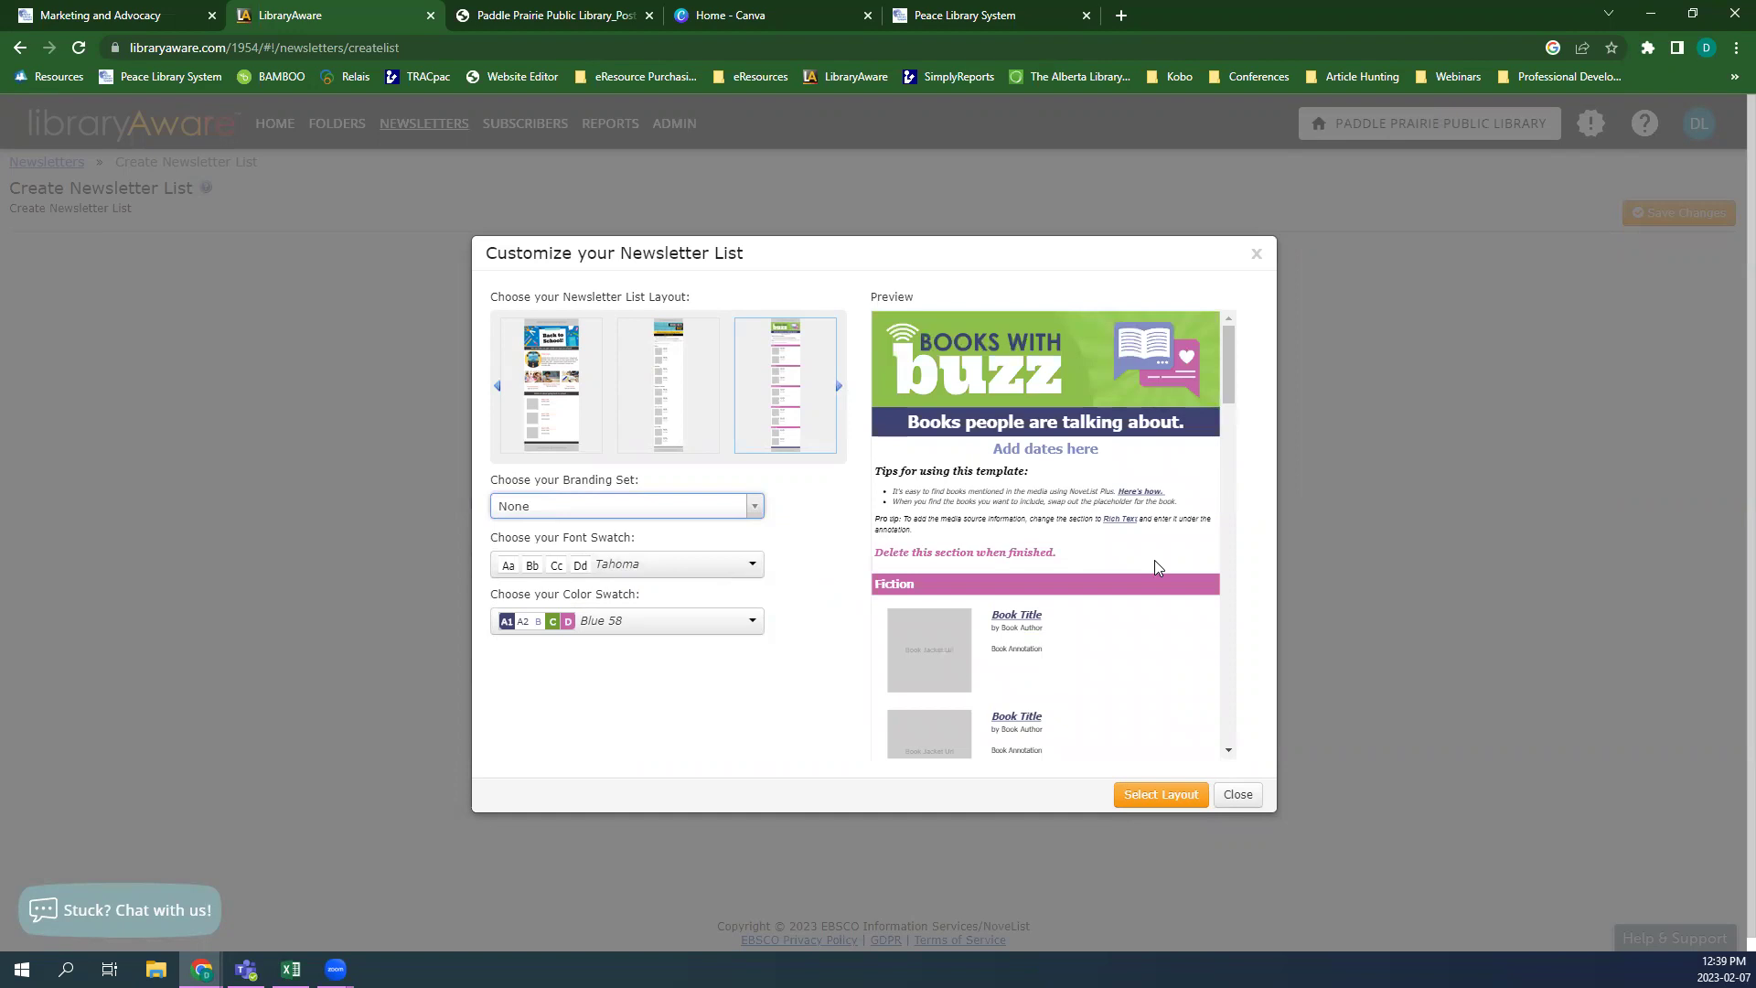
- Check the full Books with Buzz layout preview and set the layout's font swatch to Arial
scroll(1154, 560, down, 10)
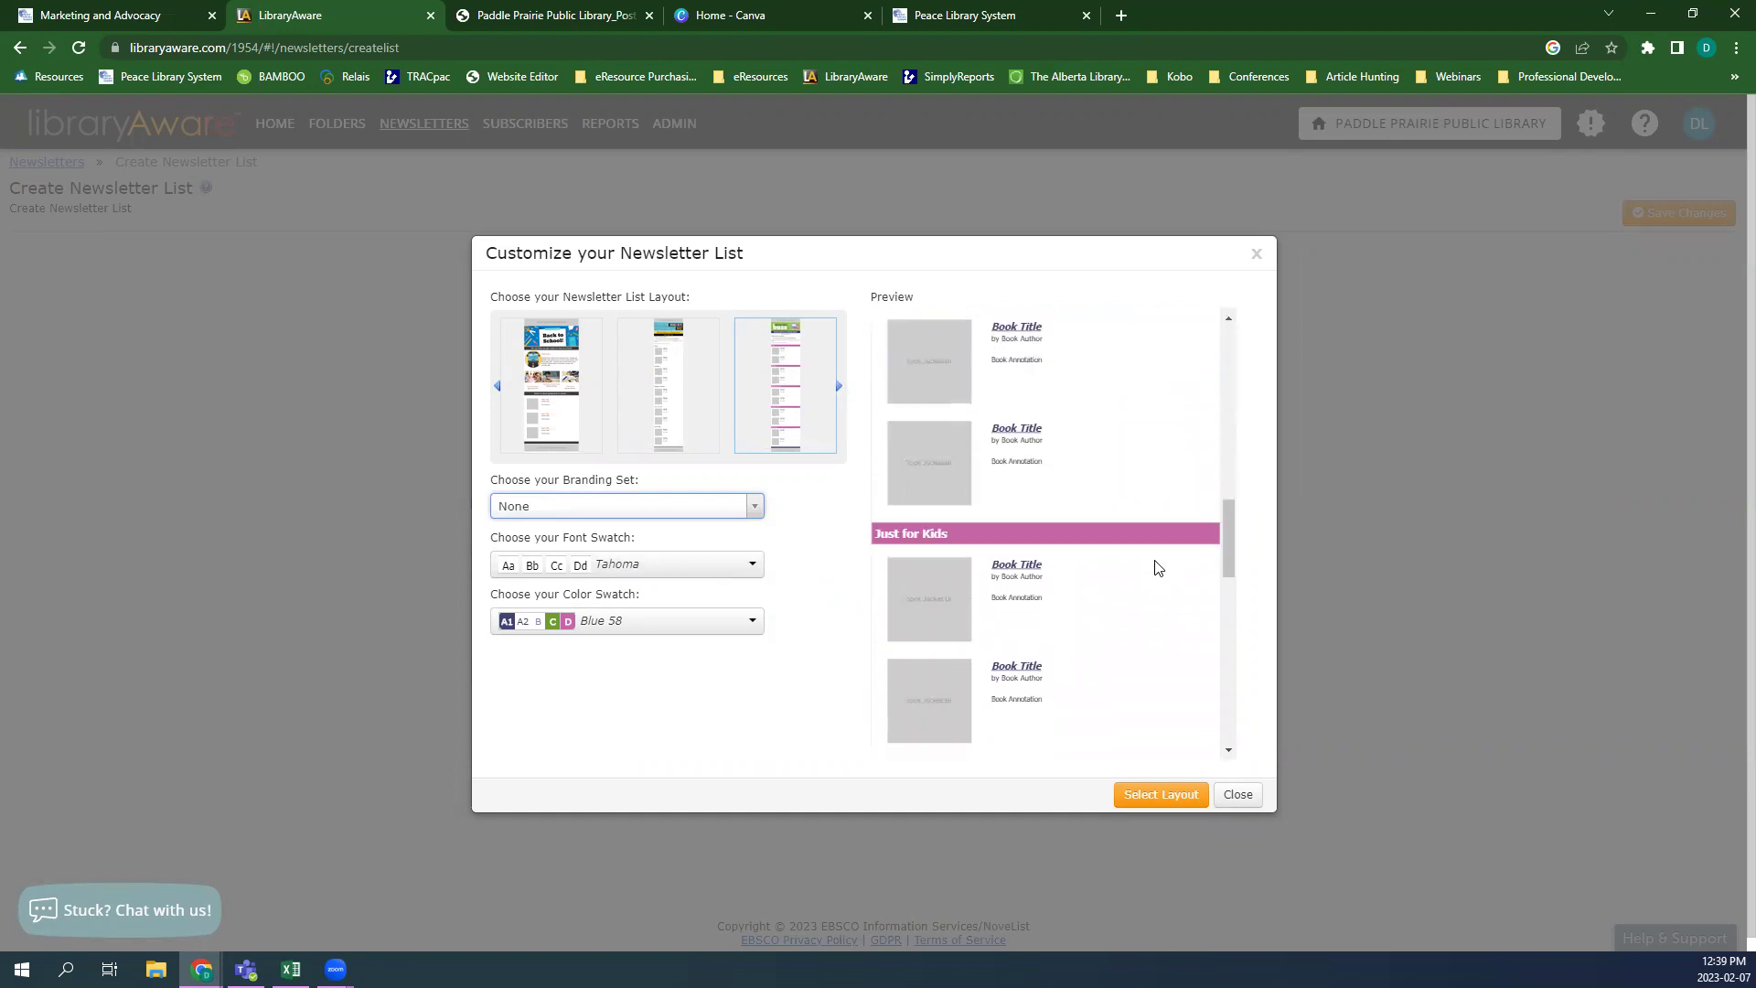
scroll(1154, 567, down, 5)
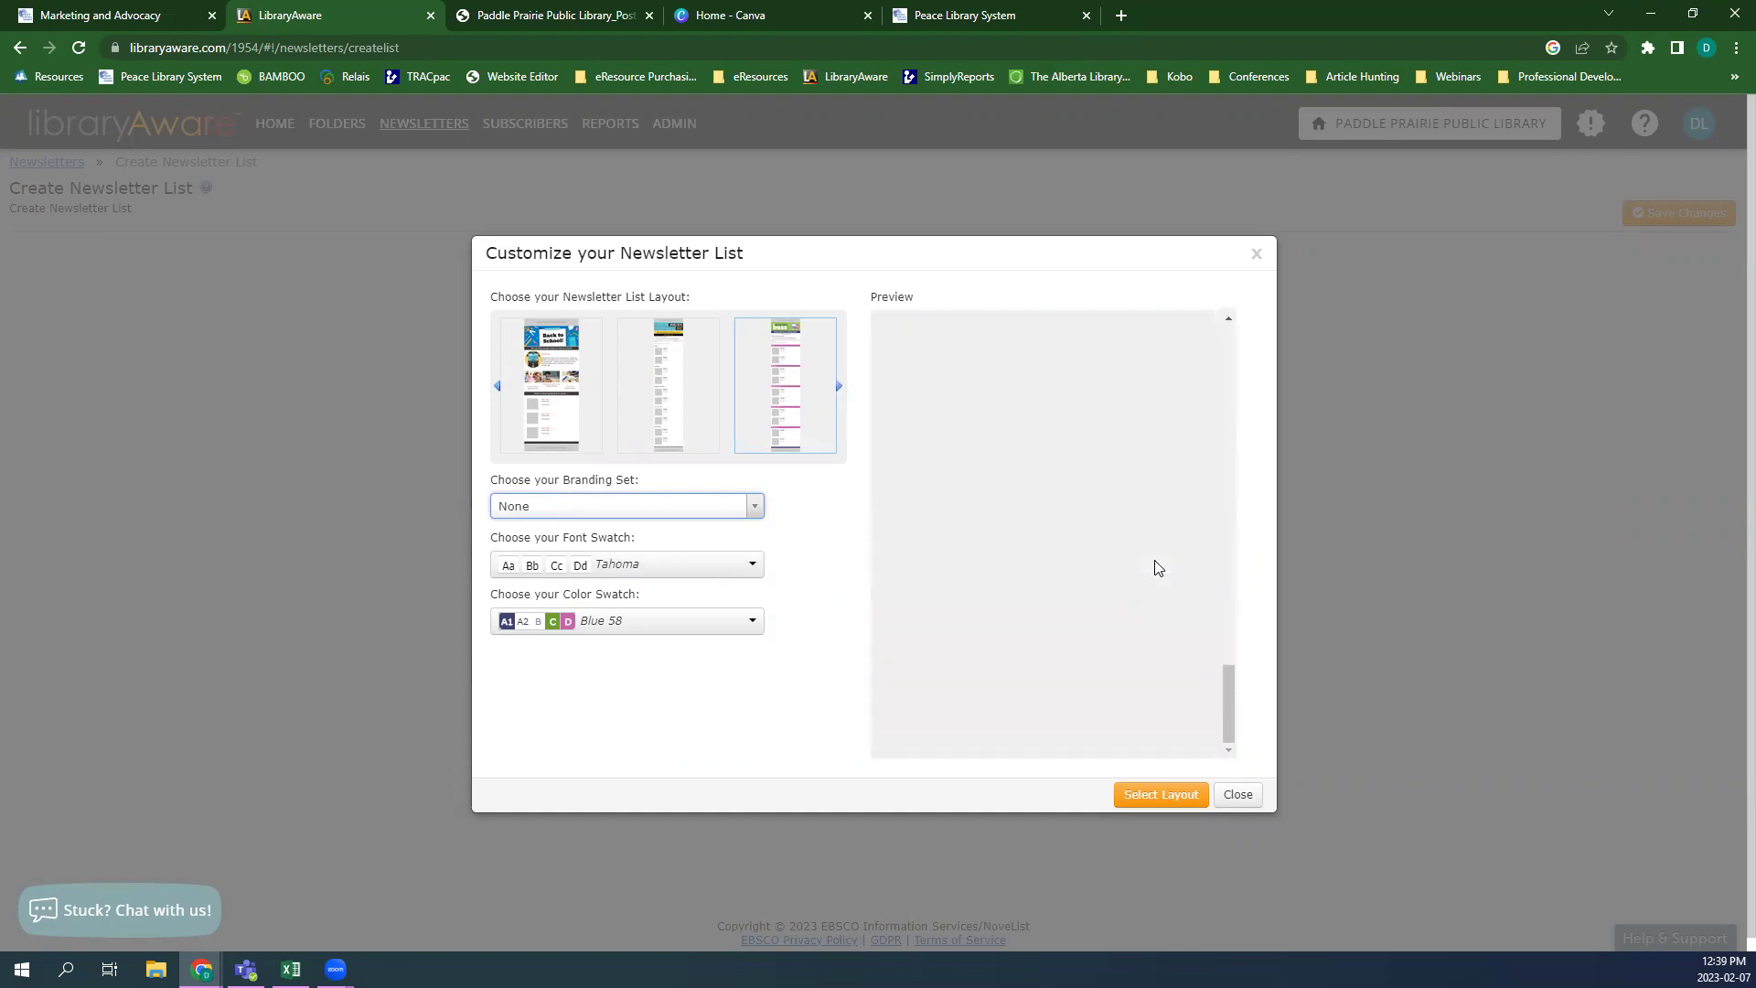
scroll(1154, 565, up, 15)
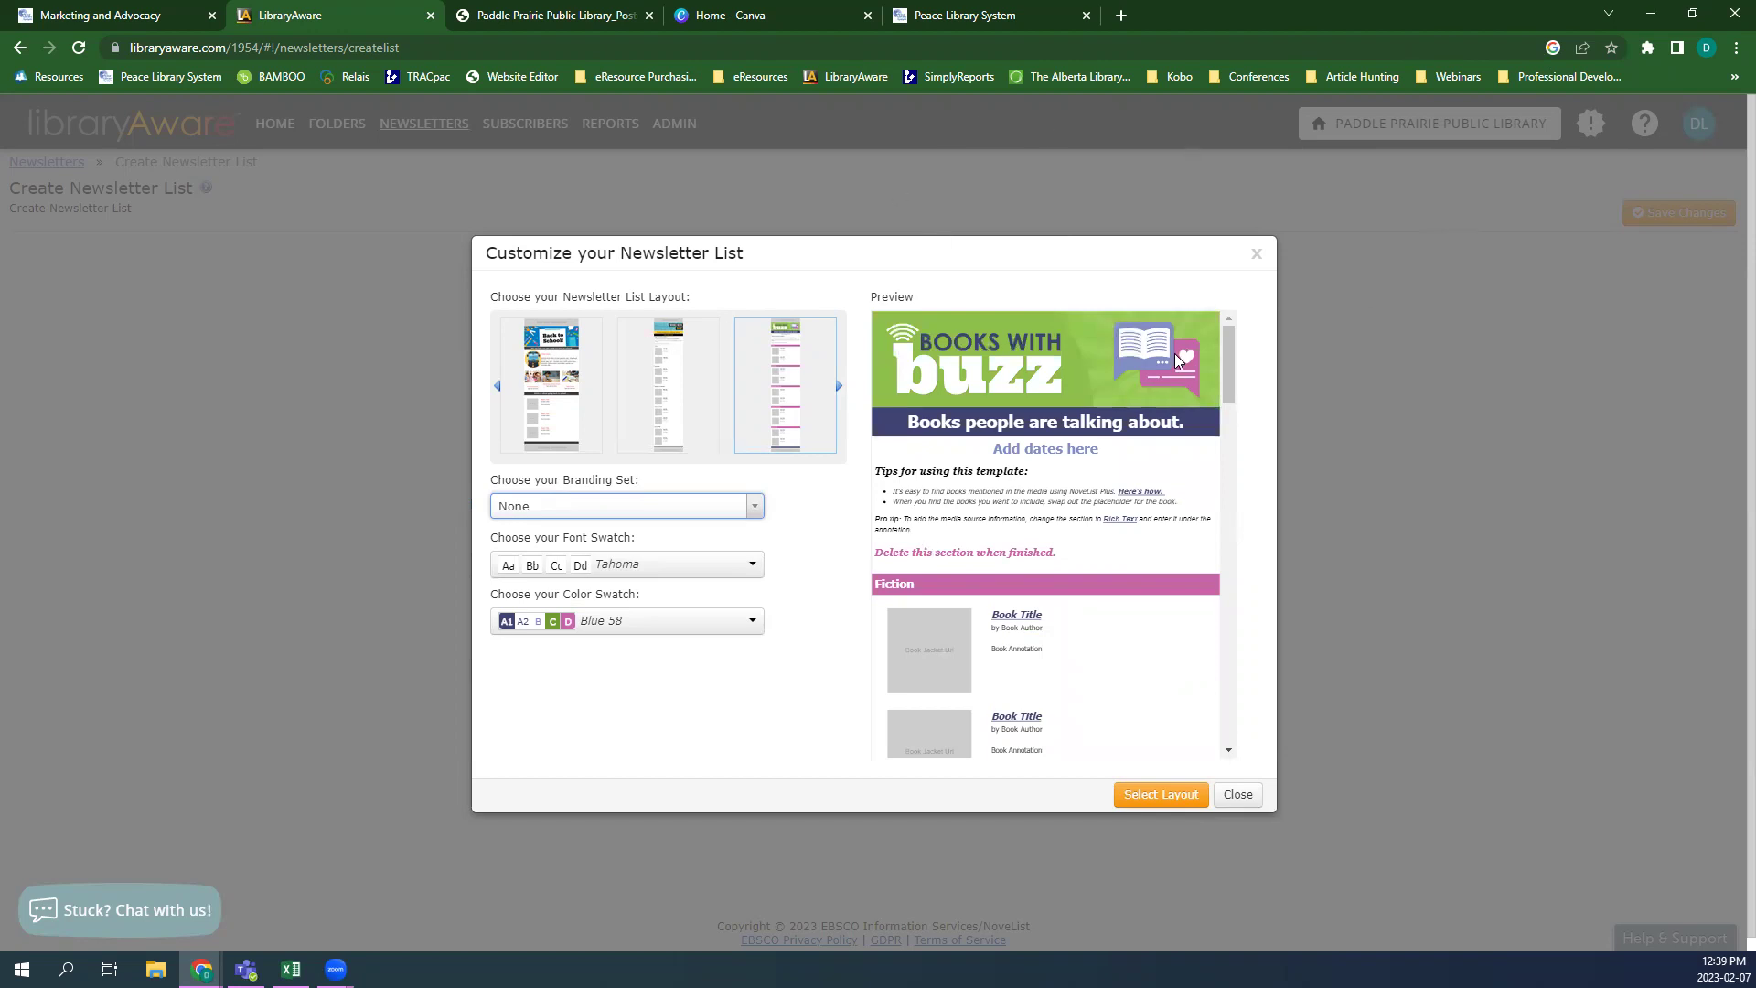
scroll(1183, 566, down, 10)
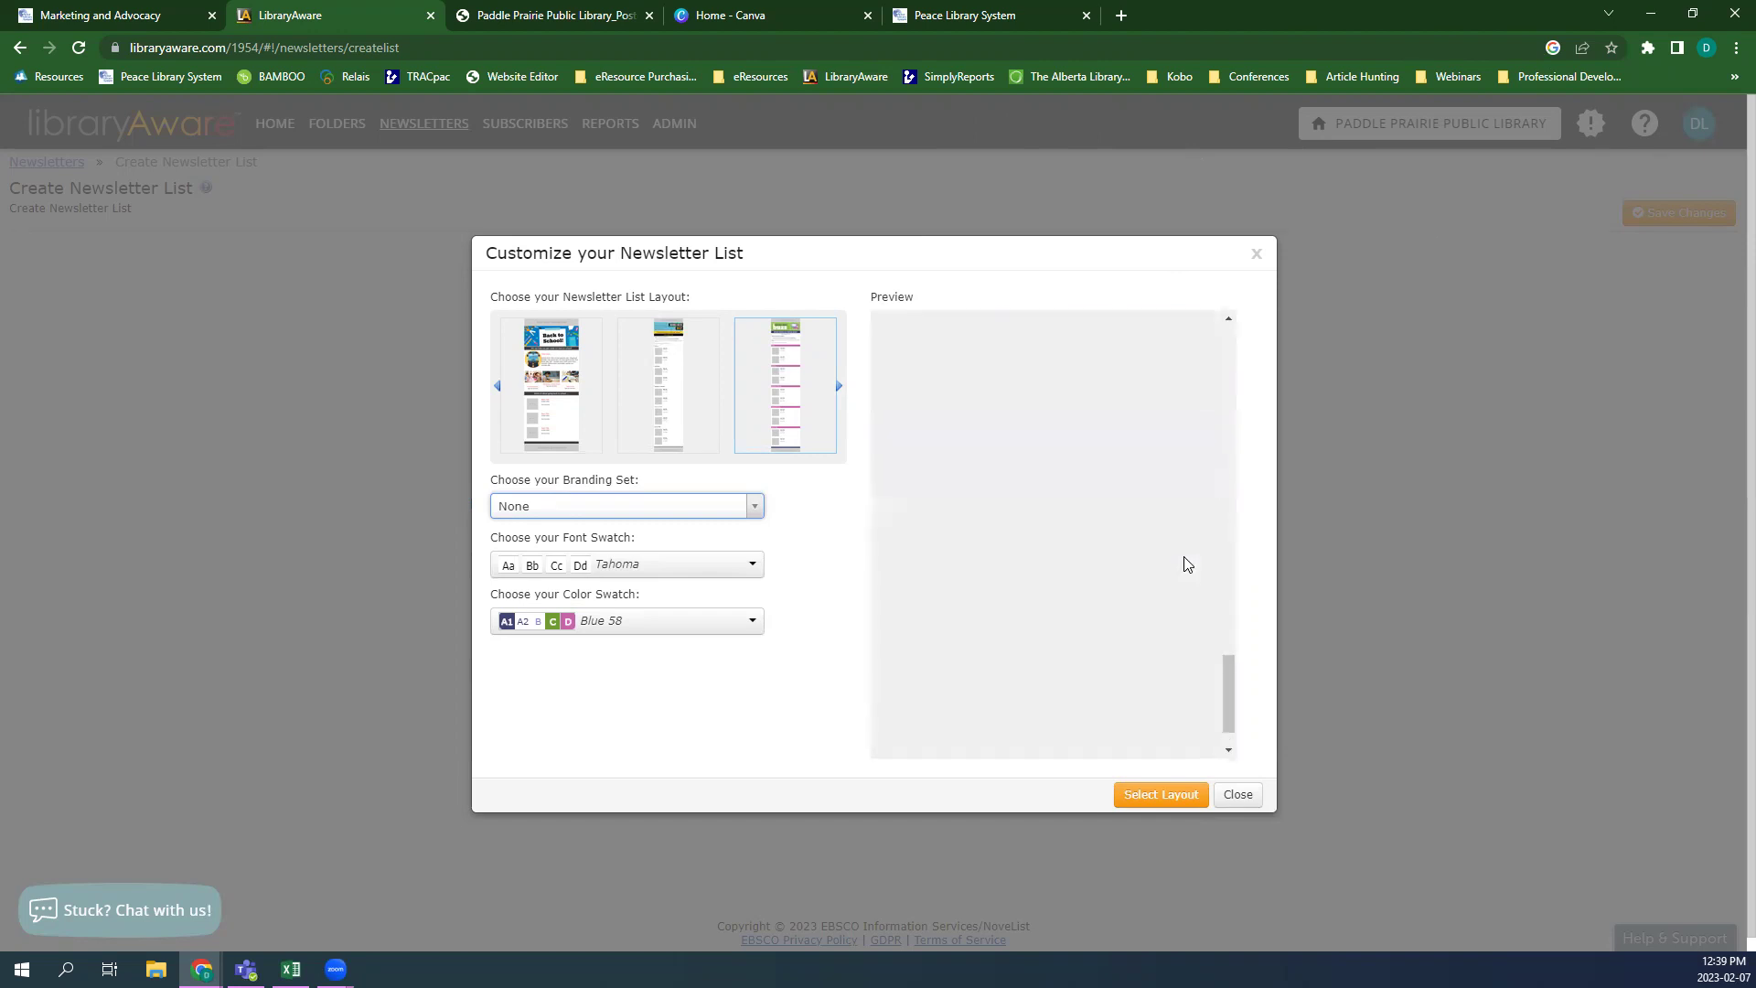
scroll(1184, 559, up, 10)
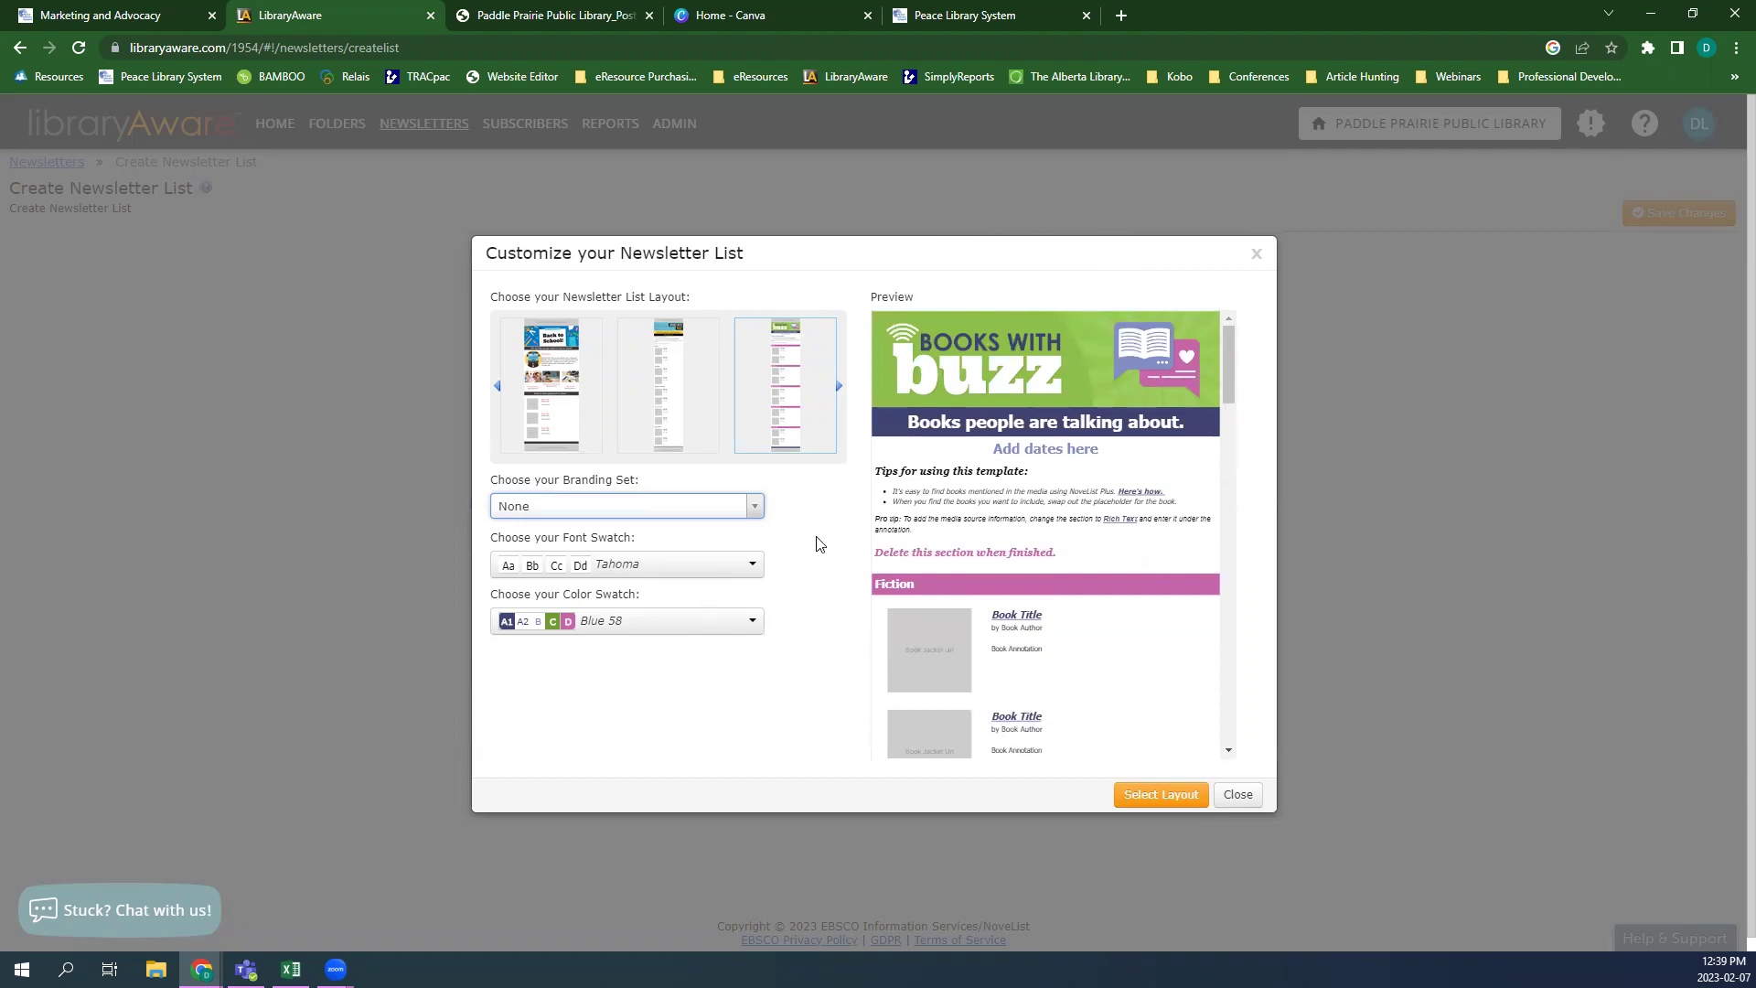
click(635, 569)
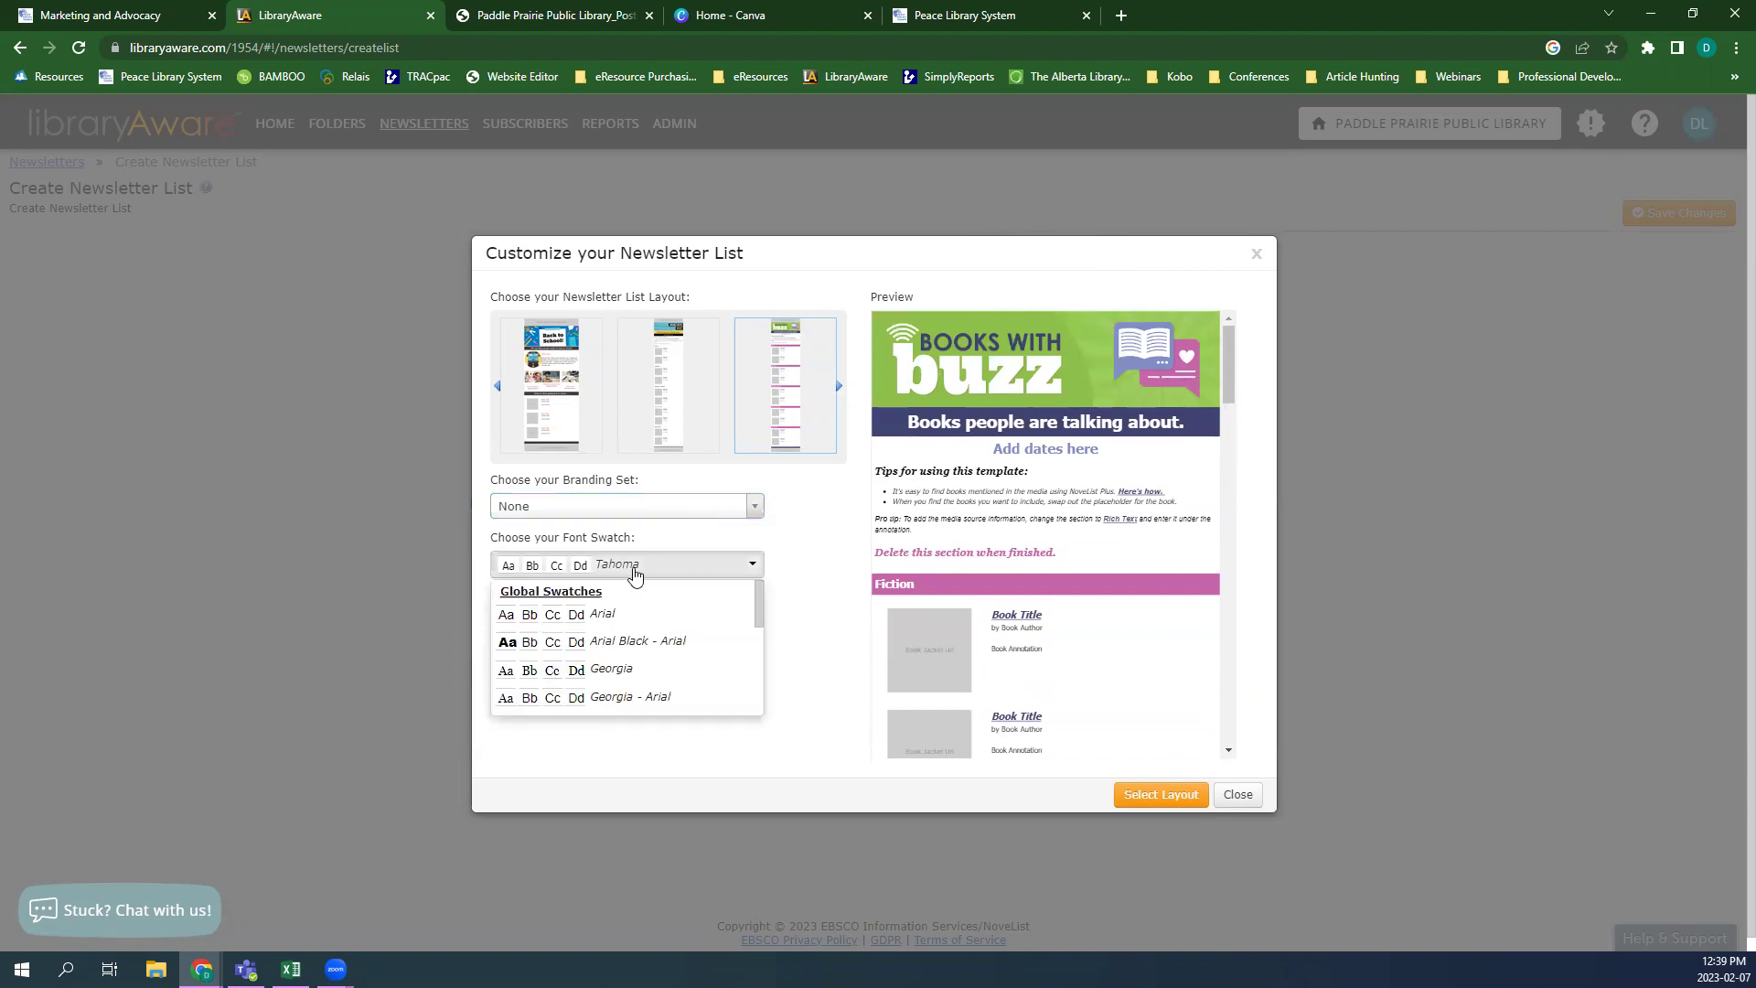
scroll(1052, 549, down, 3)
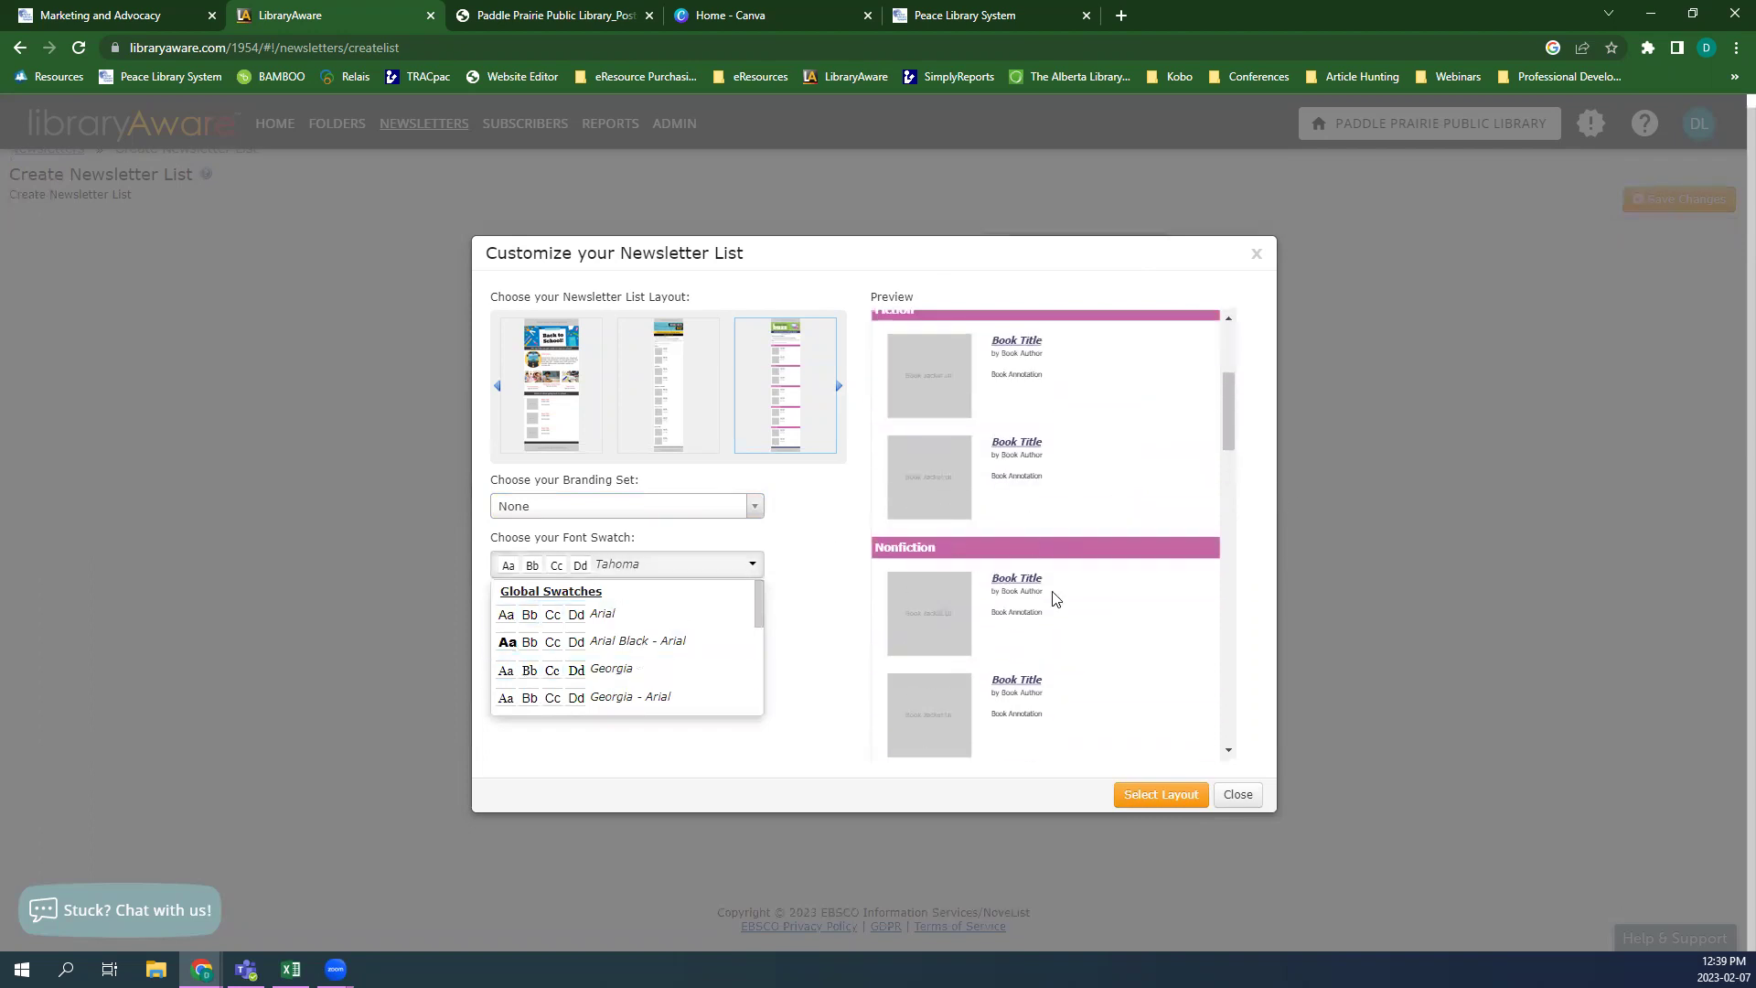
scroll(646, 656, down, 5)
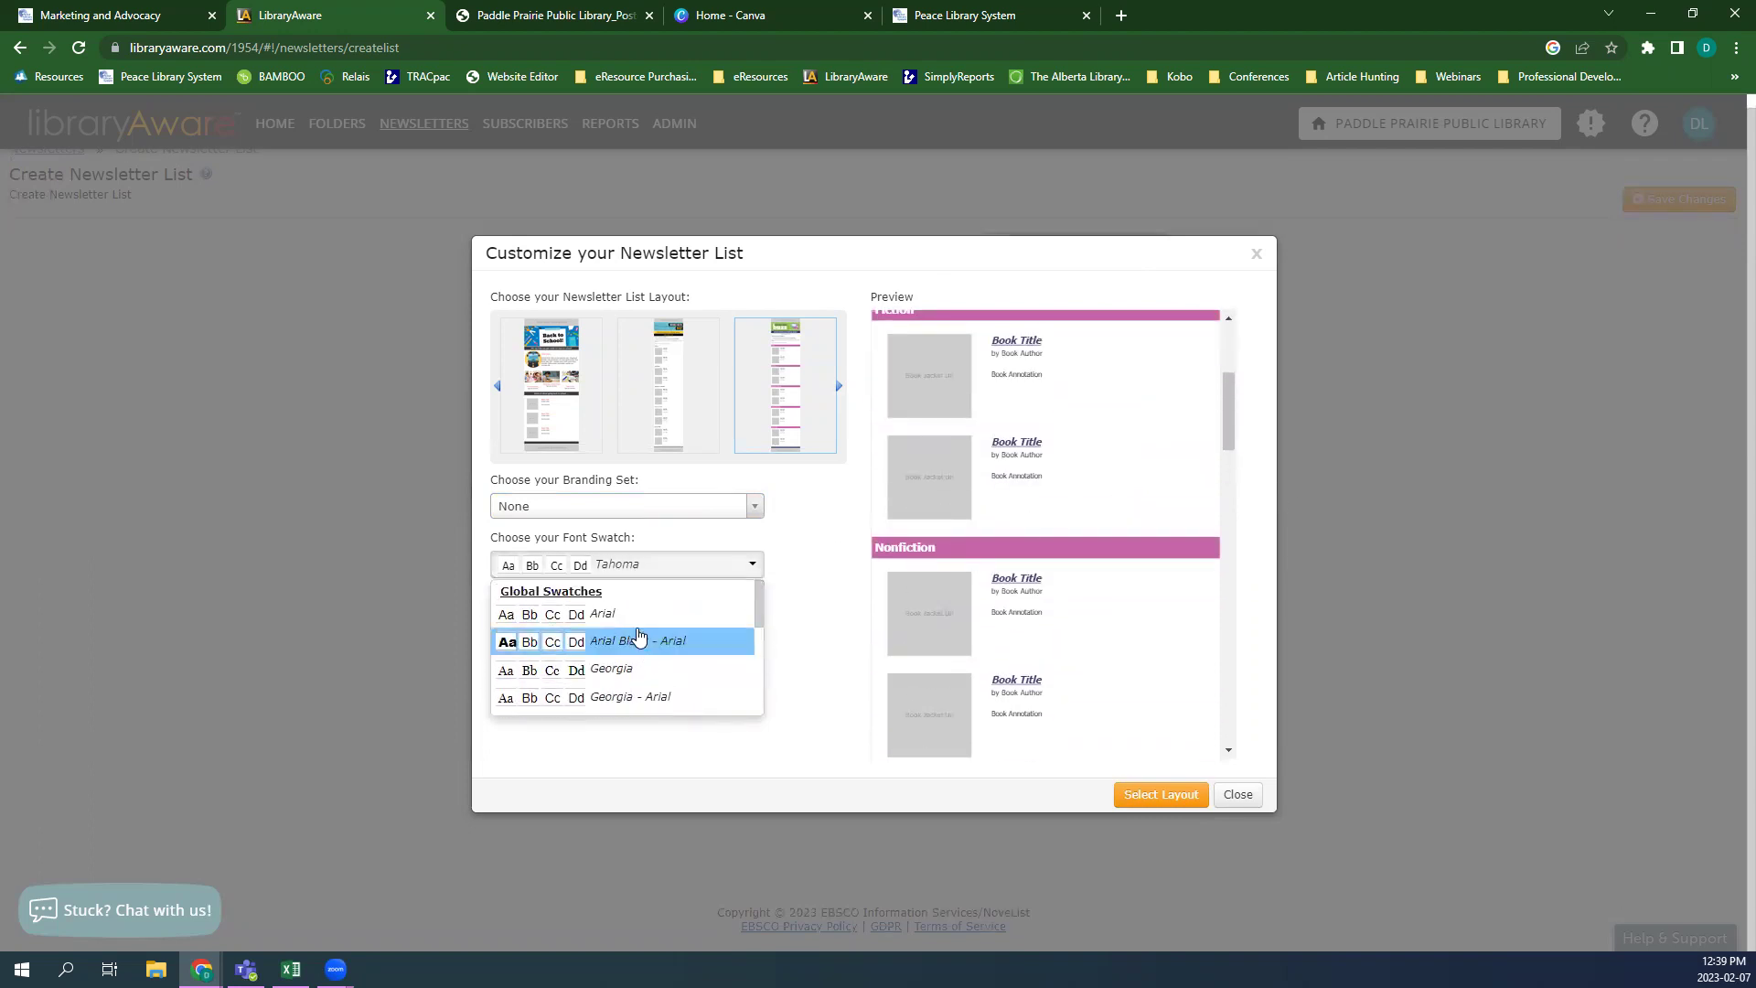
click(617, 615)
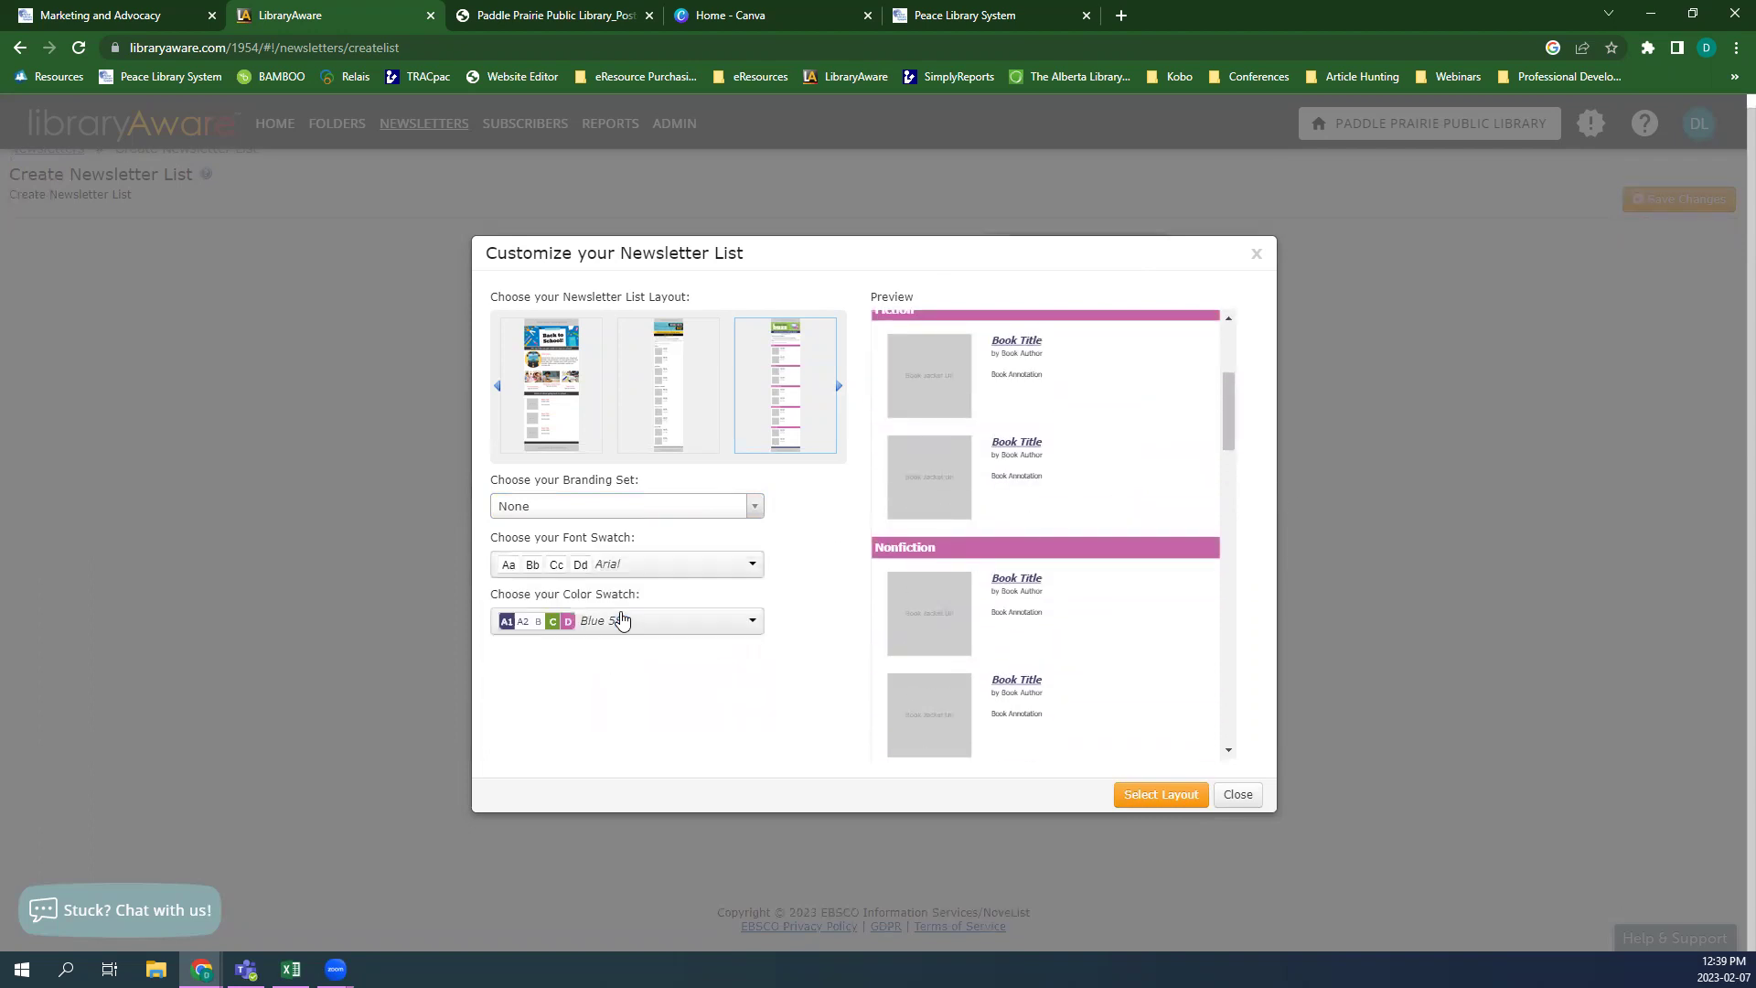
- Set the layout's color swatch to Blue 15 and apply the customized layout to the newsletter list
click(689, 622)
scroll(621, 704, down, 5)
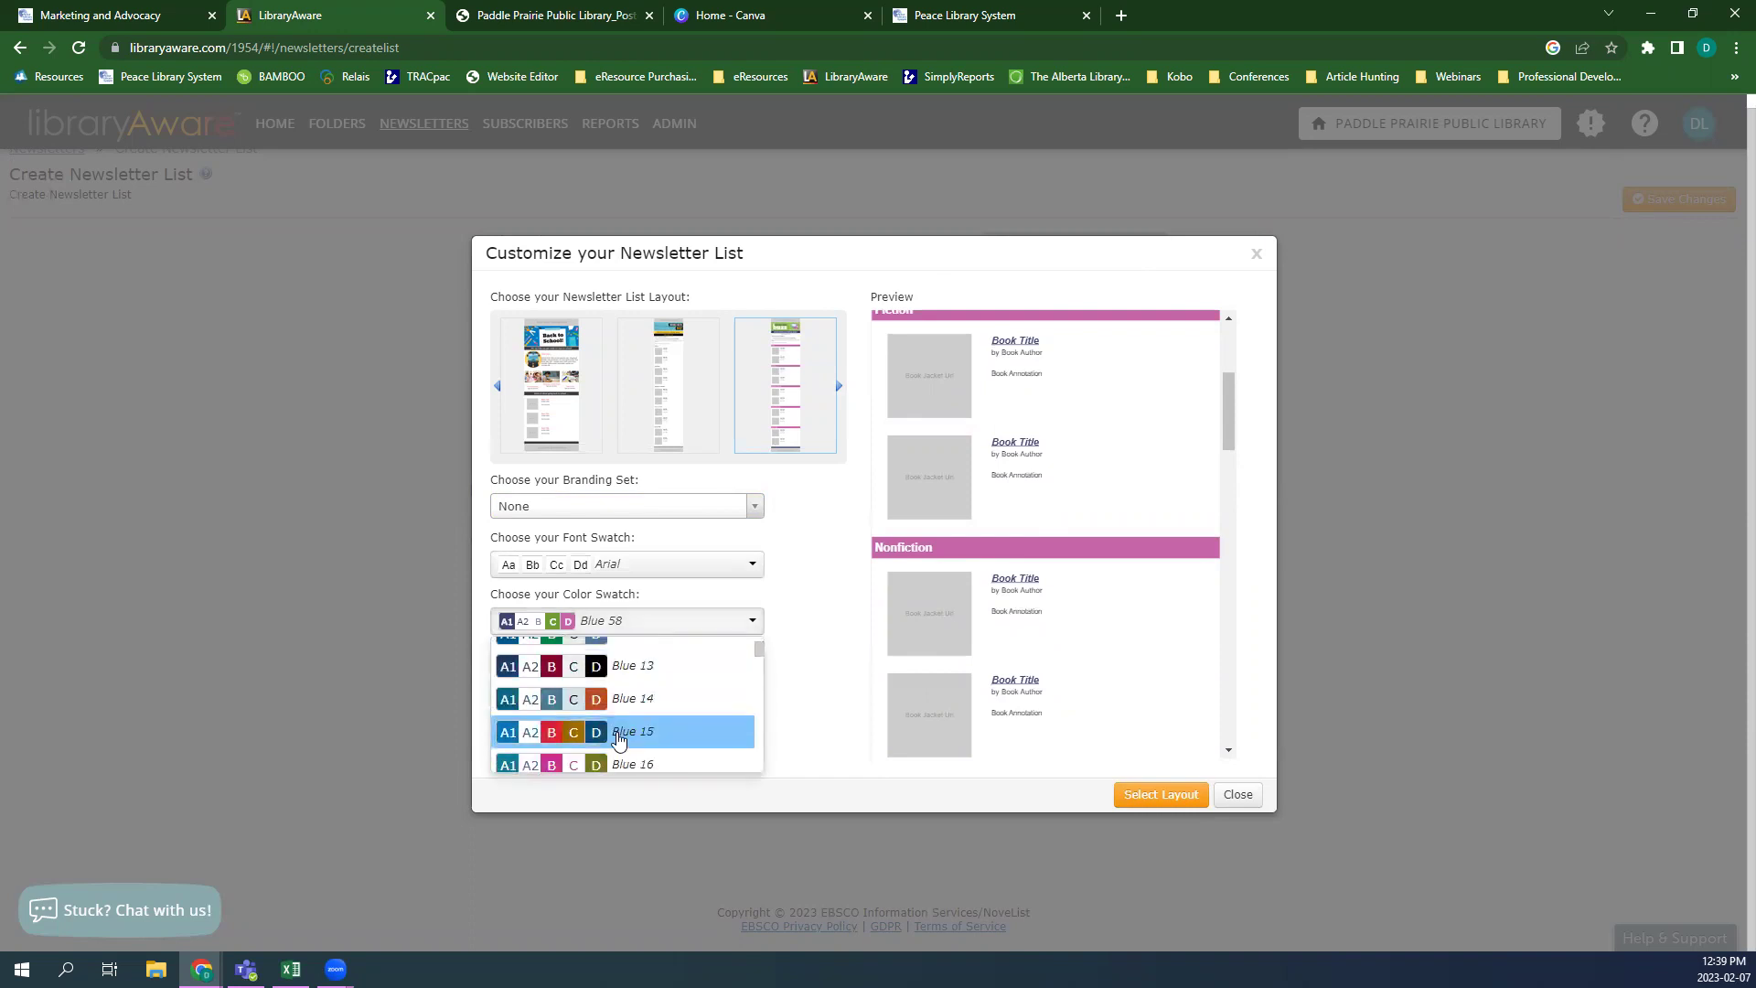
click(619, 732)
scroll(1088, 503, up, 3)
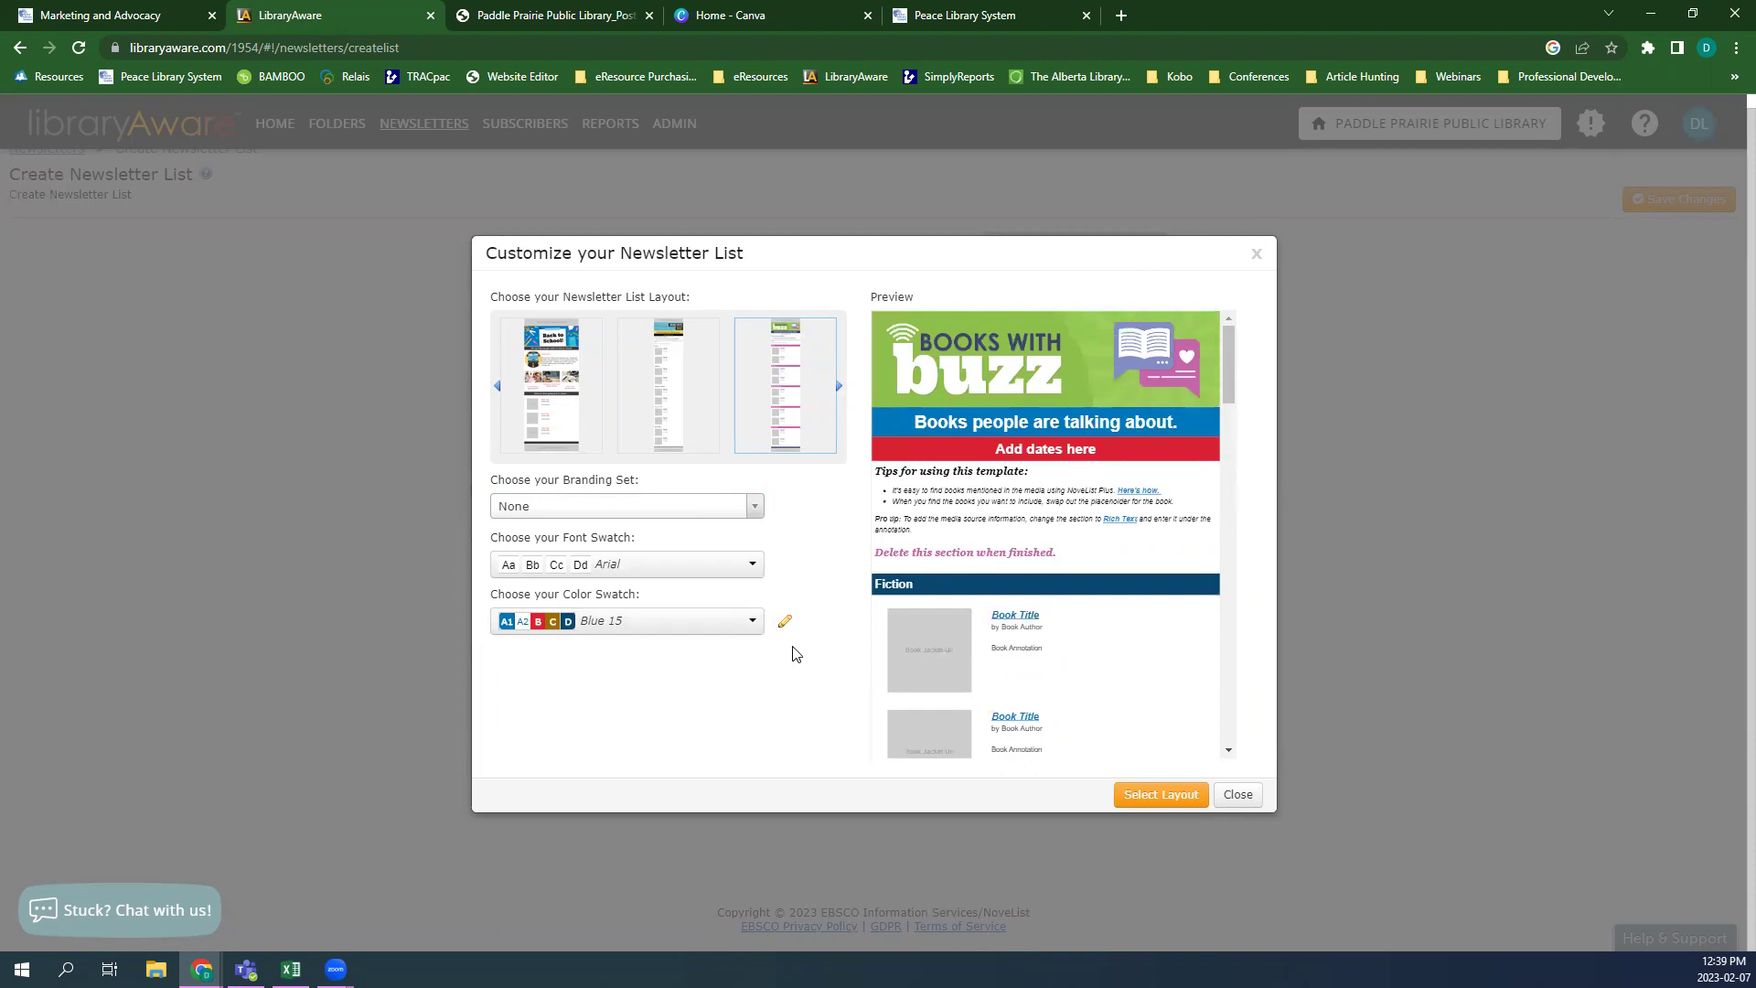
click(689, 621)
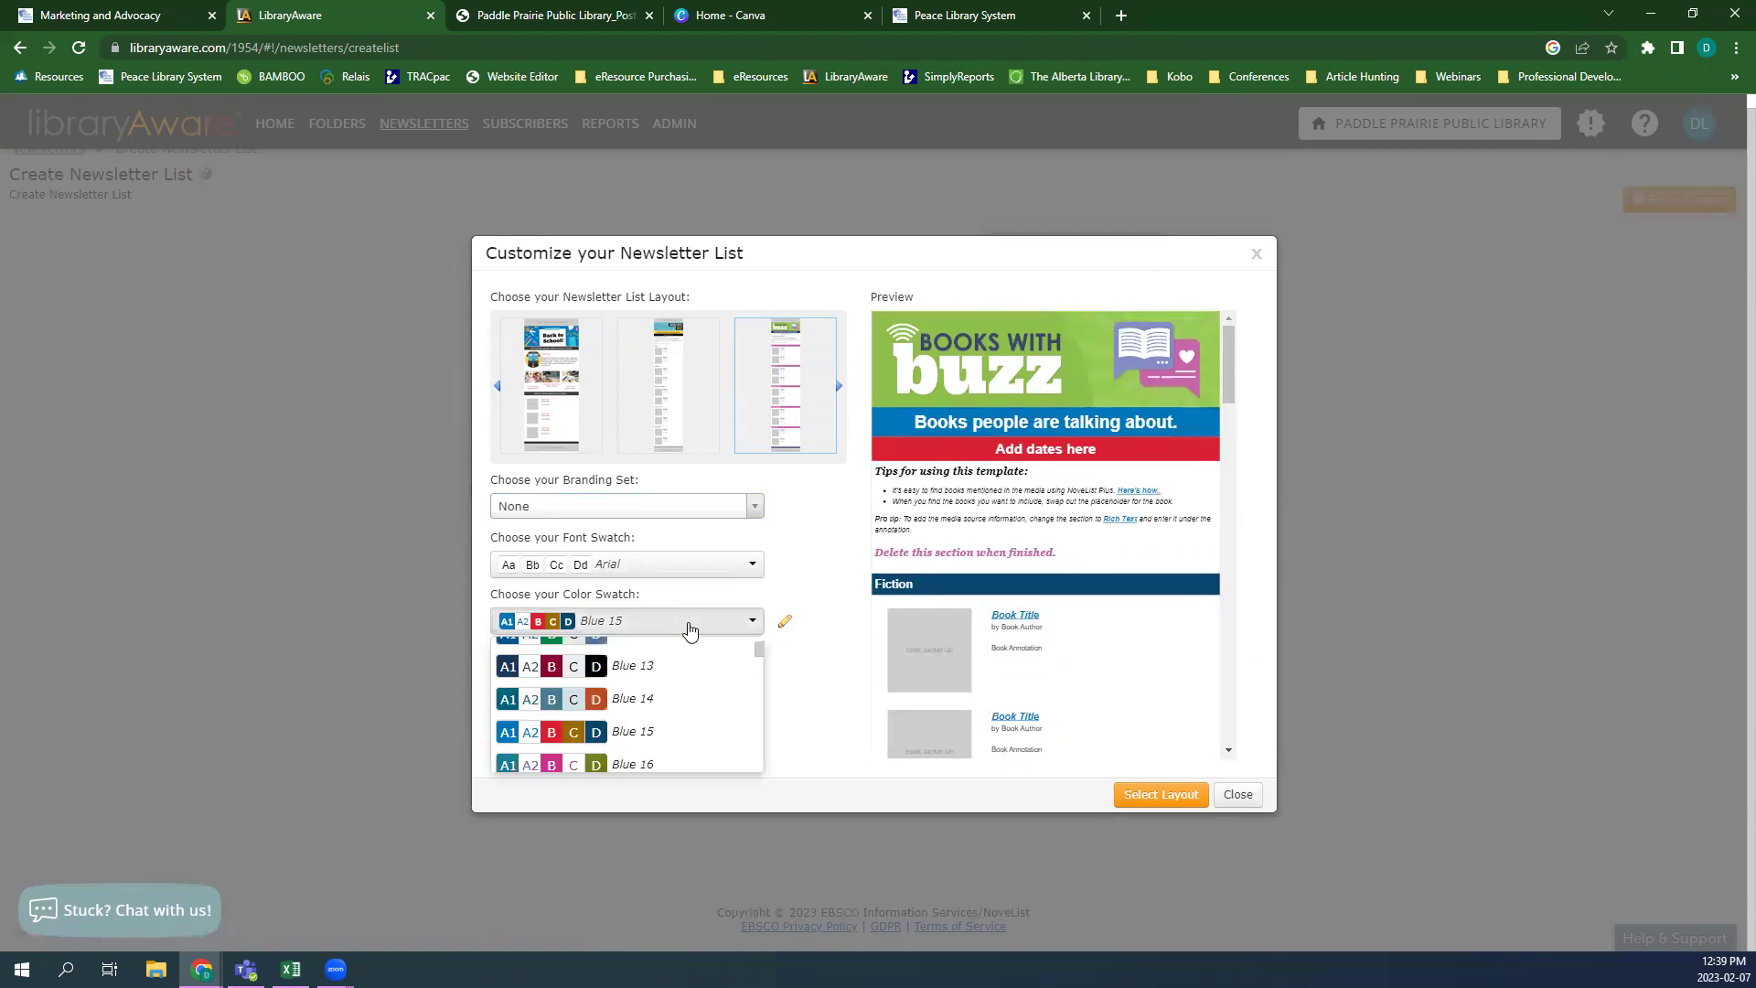
click(797, 701)
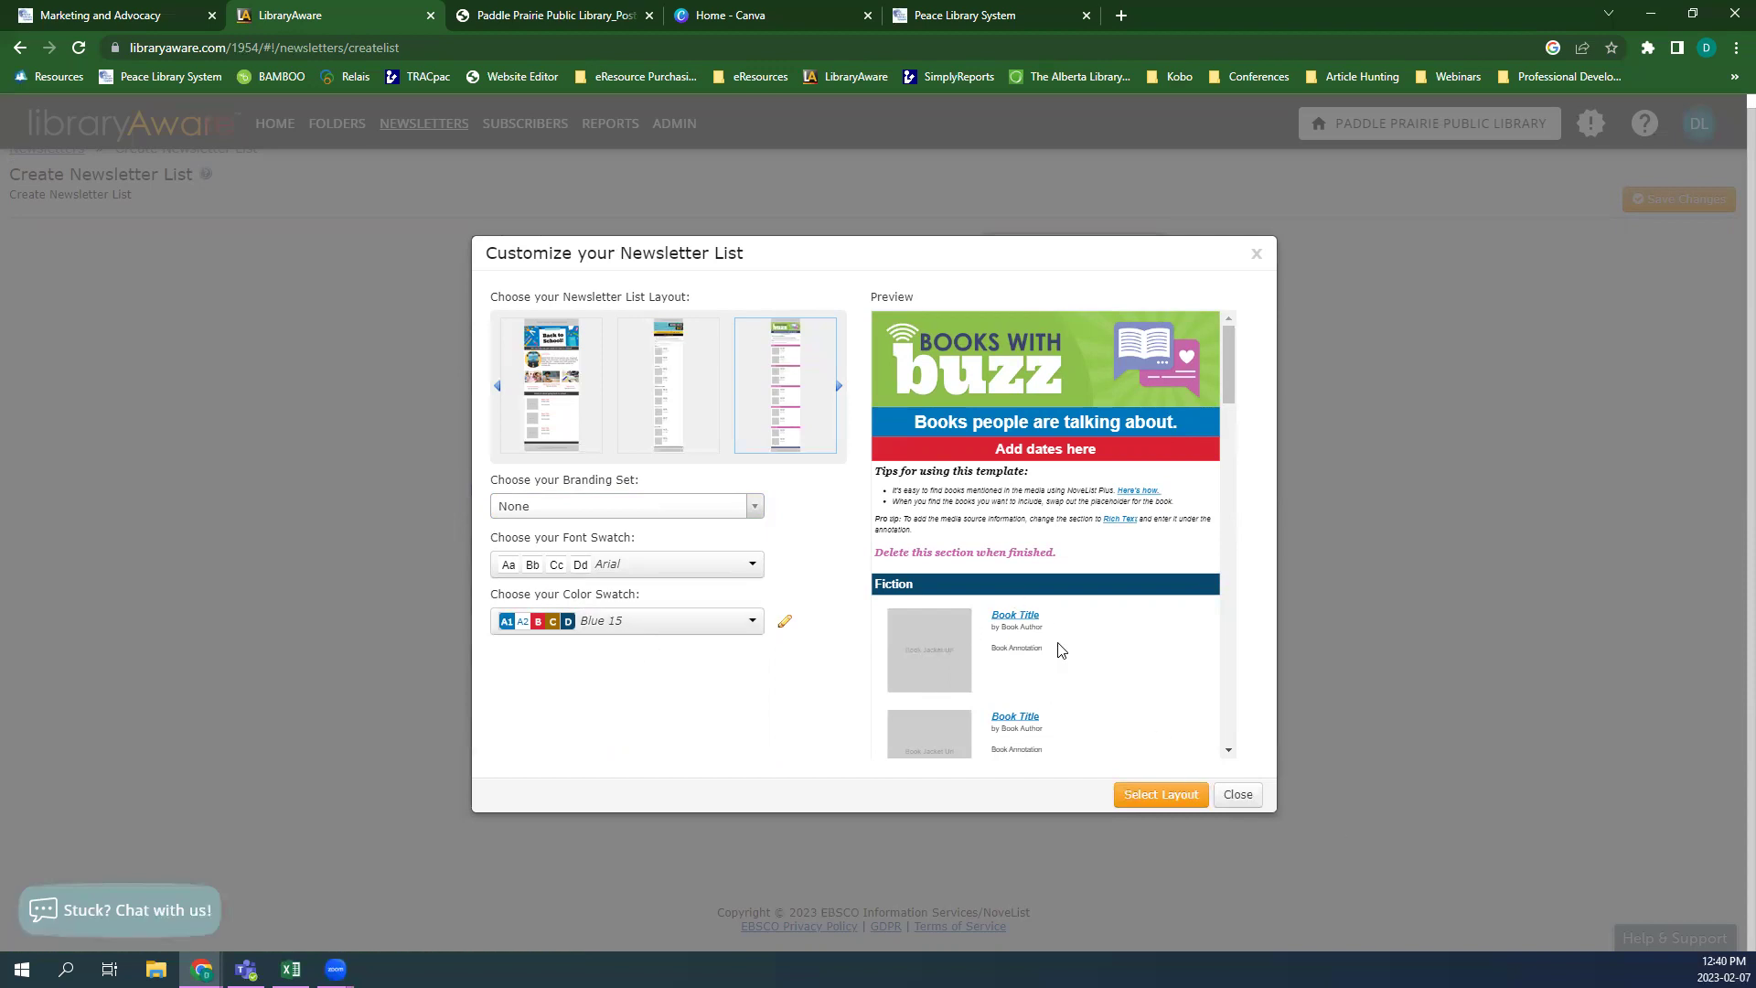
click(1163, 796)
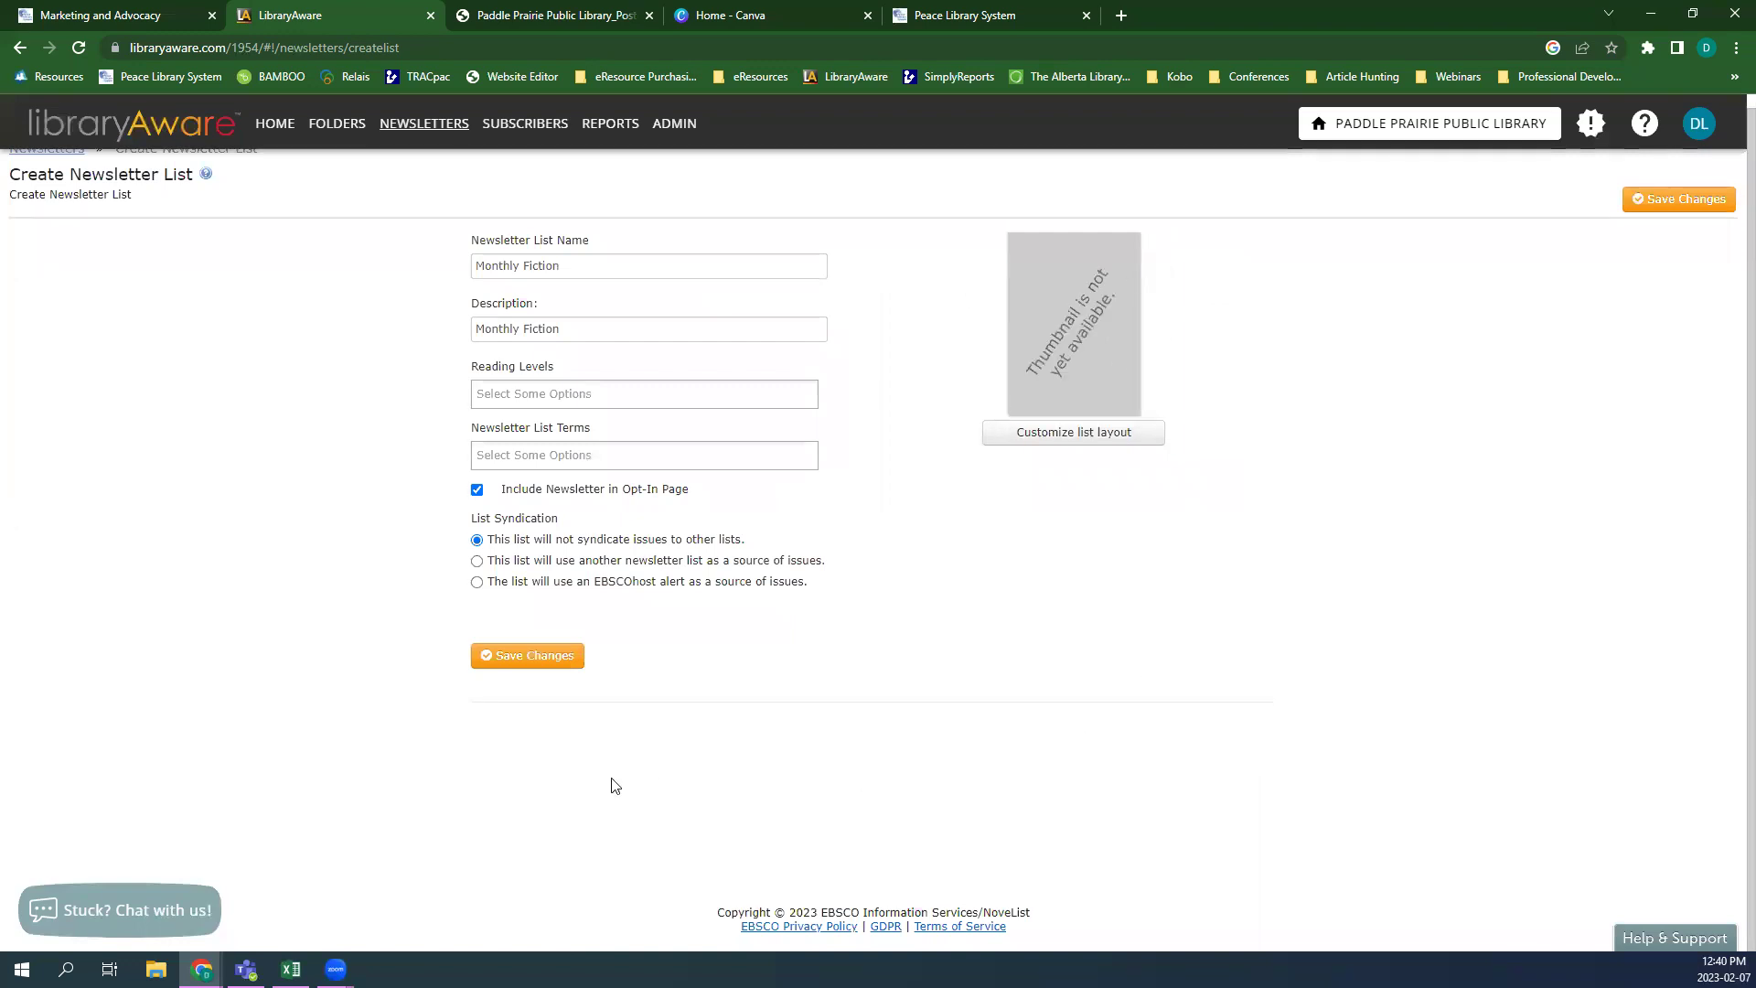
- Save the newsletter list, and create a new issue for Monthly Fiction from the overview of newsletter lists
click(547, 663)
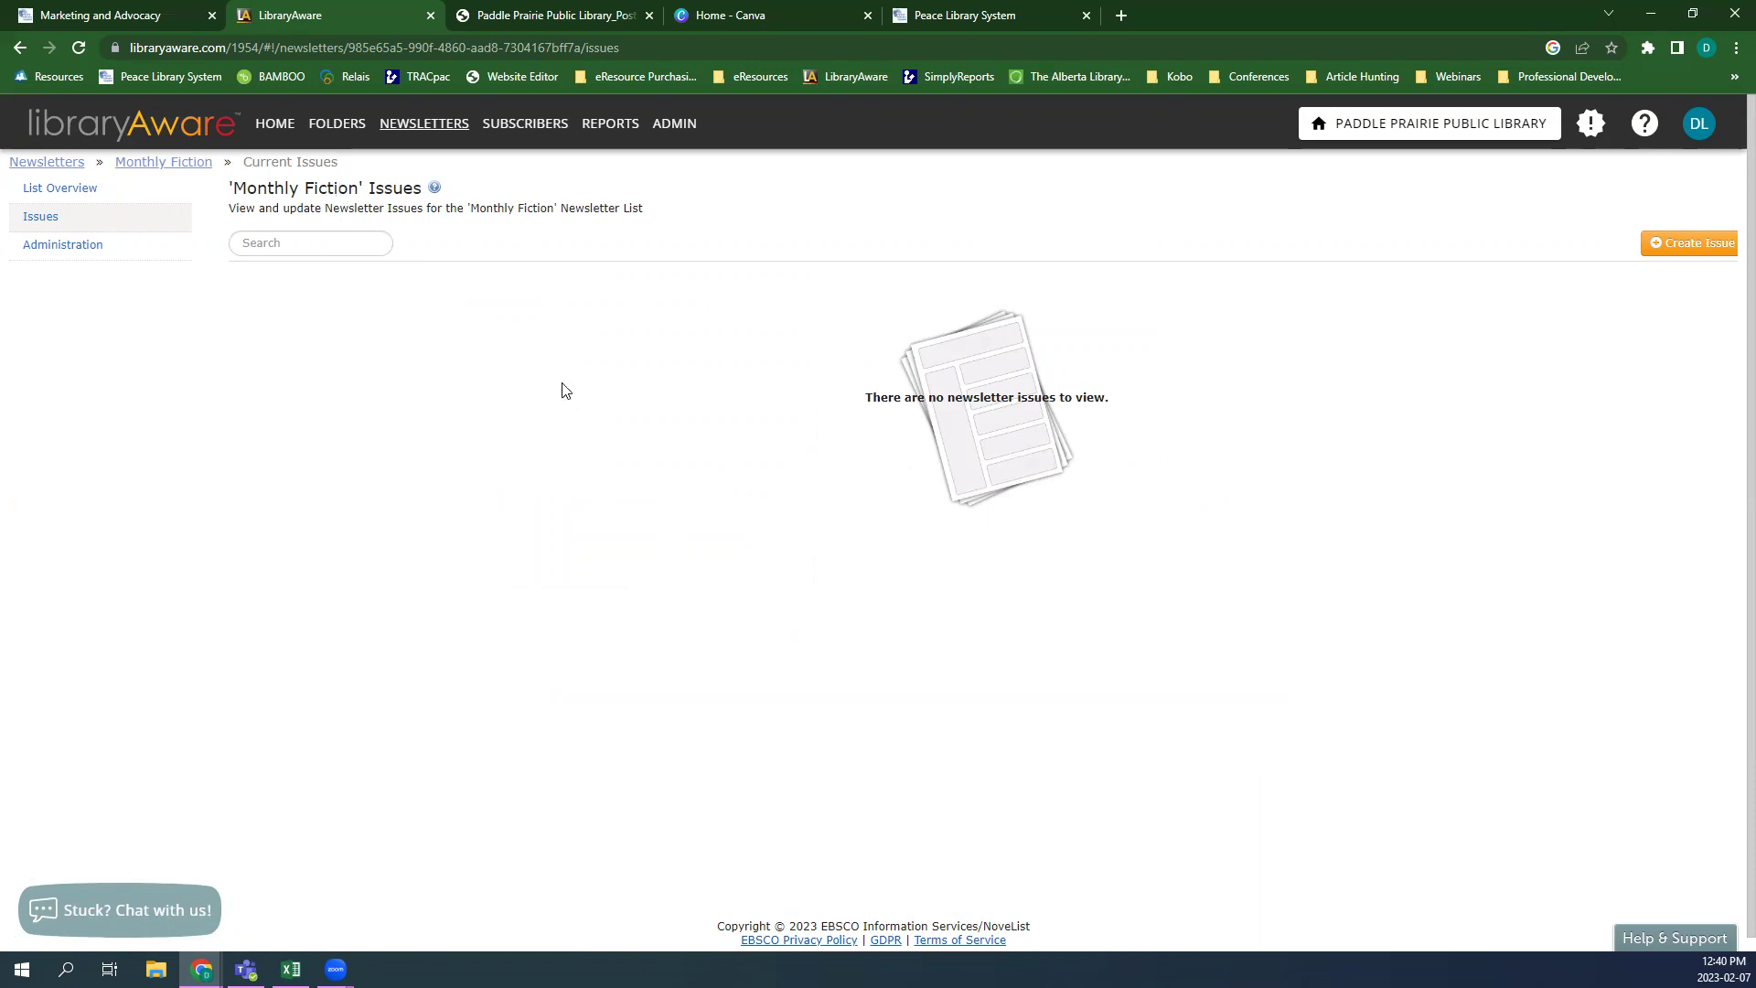
click(448, 133)
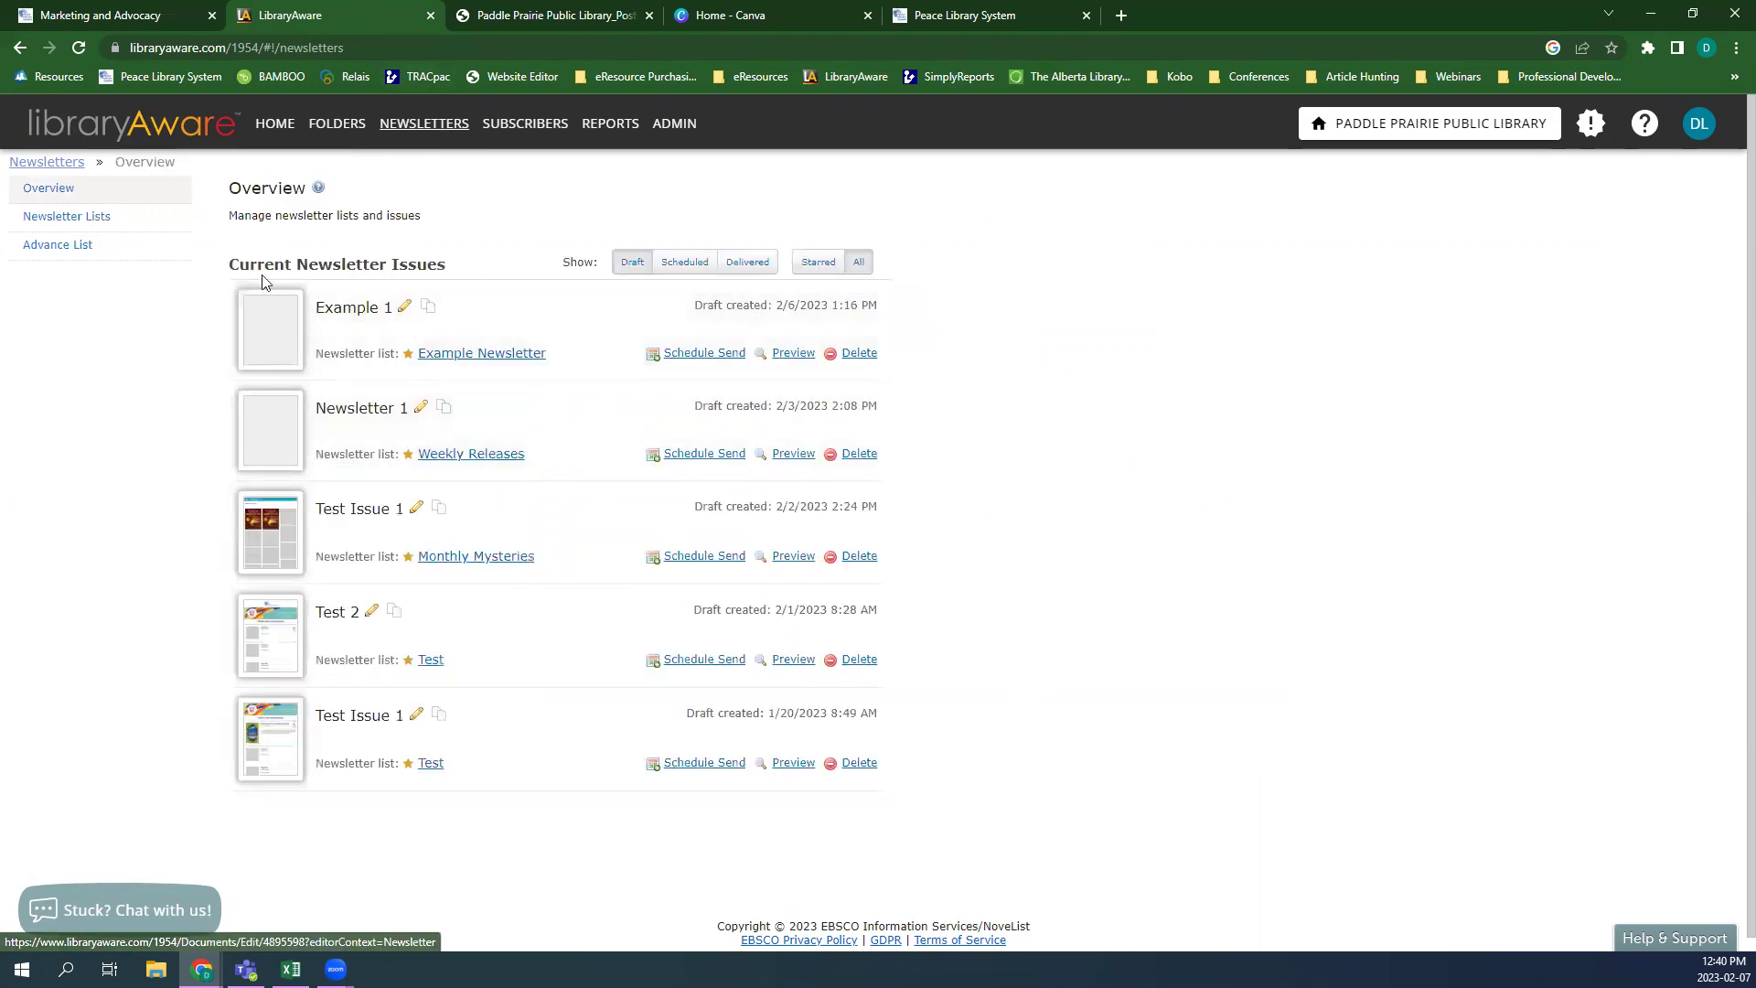
click(137, 224)
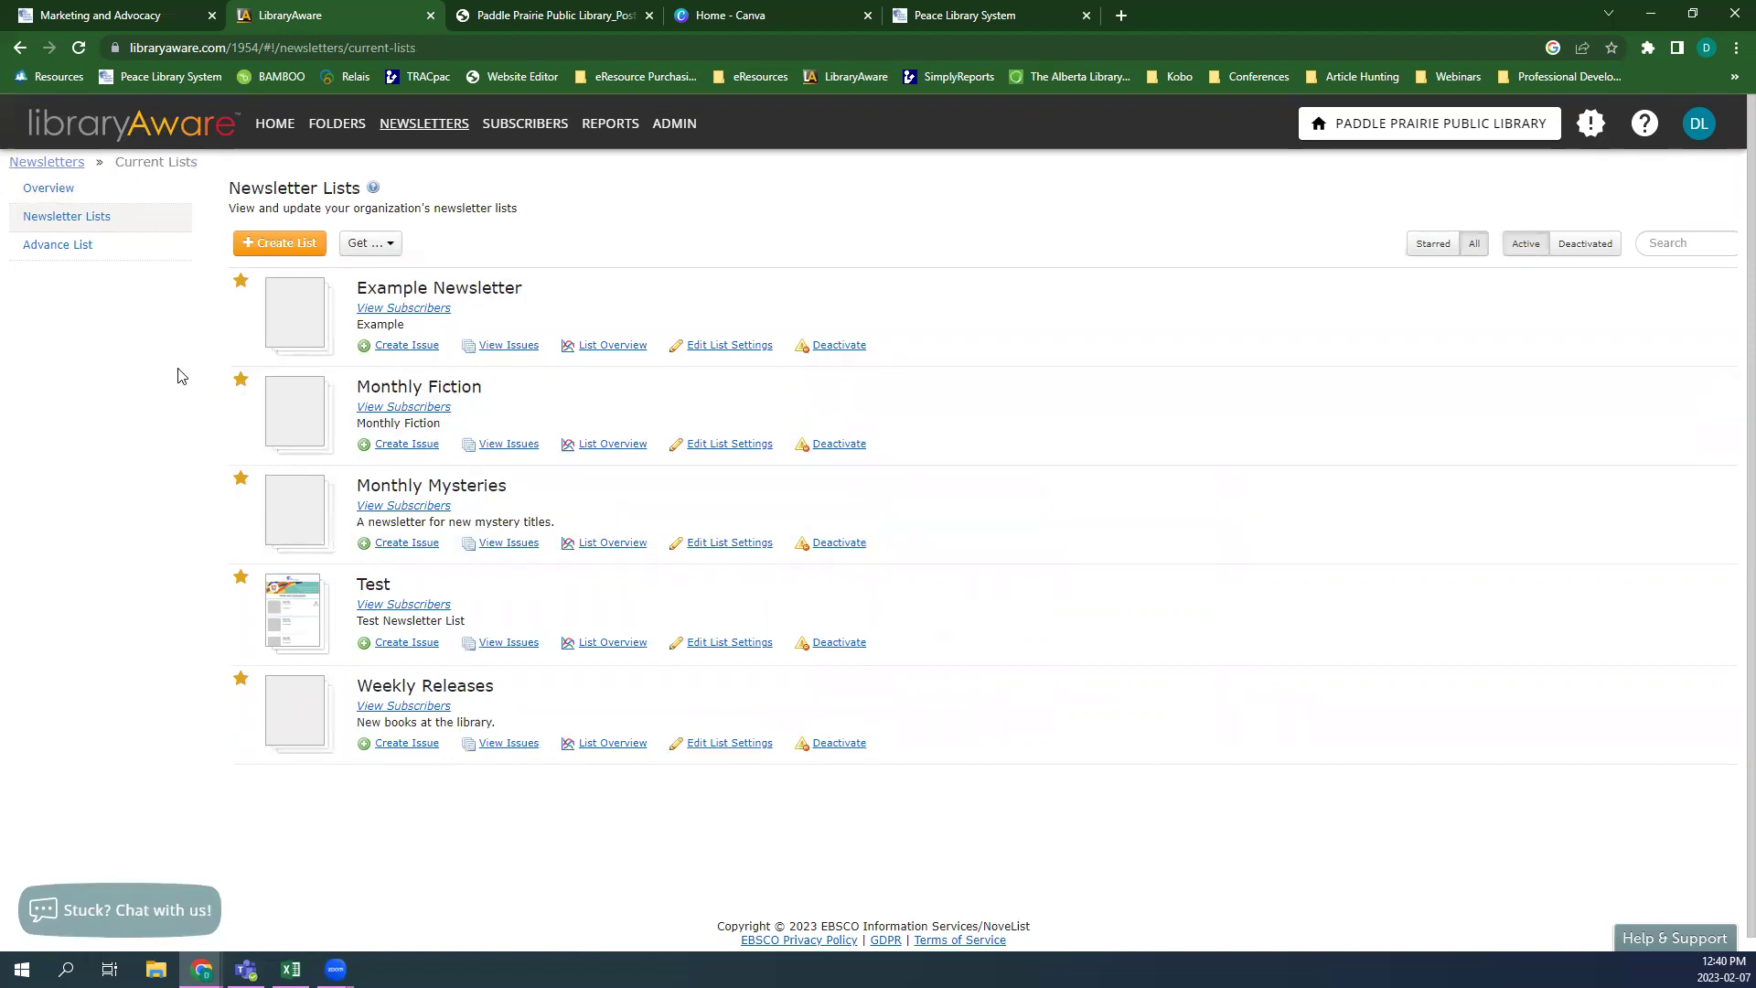
click(395, 453)
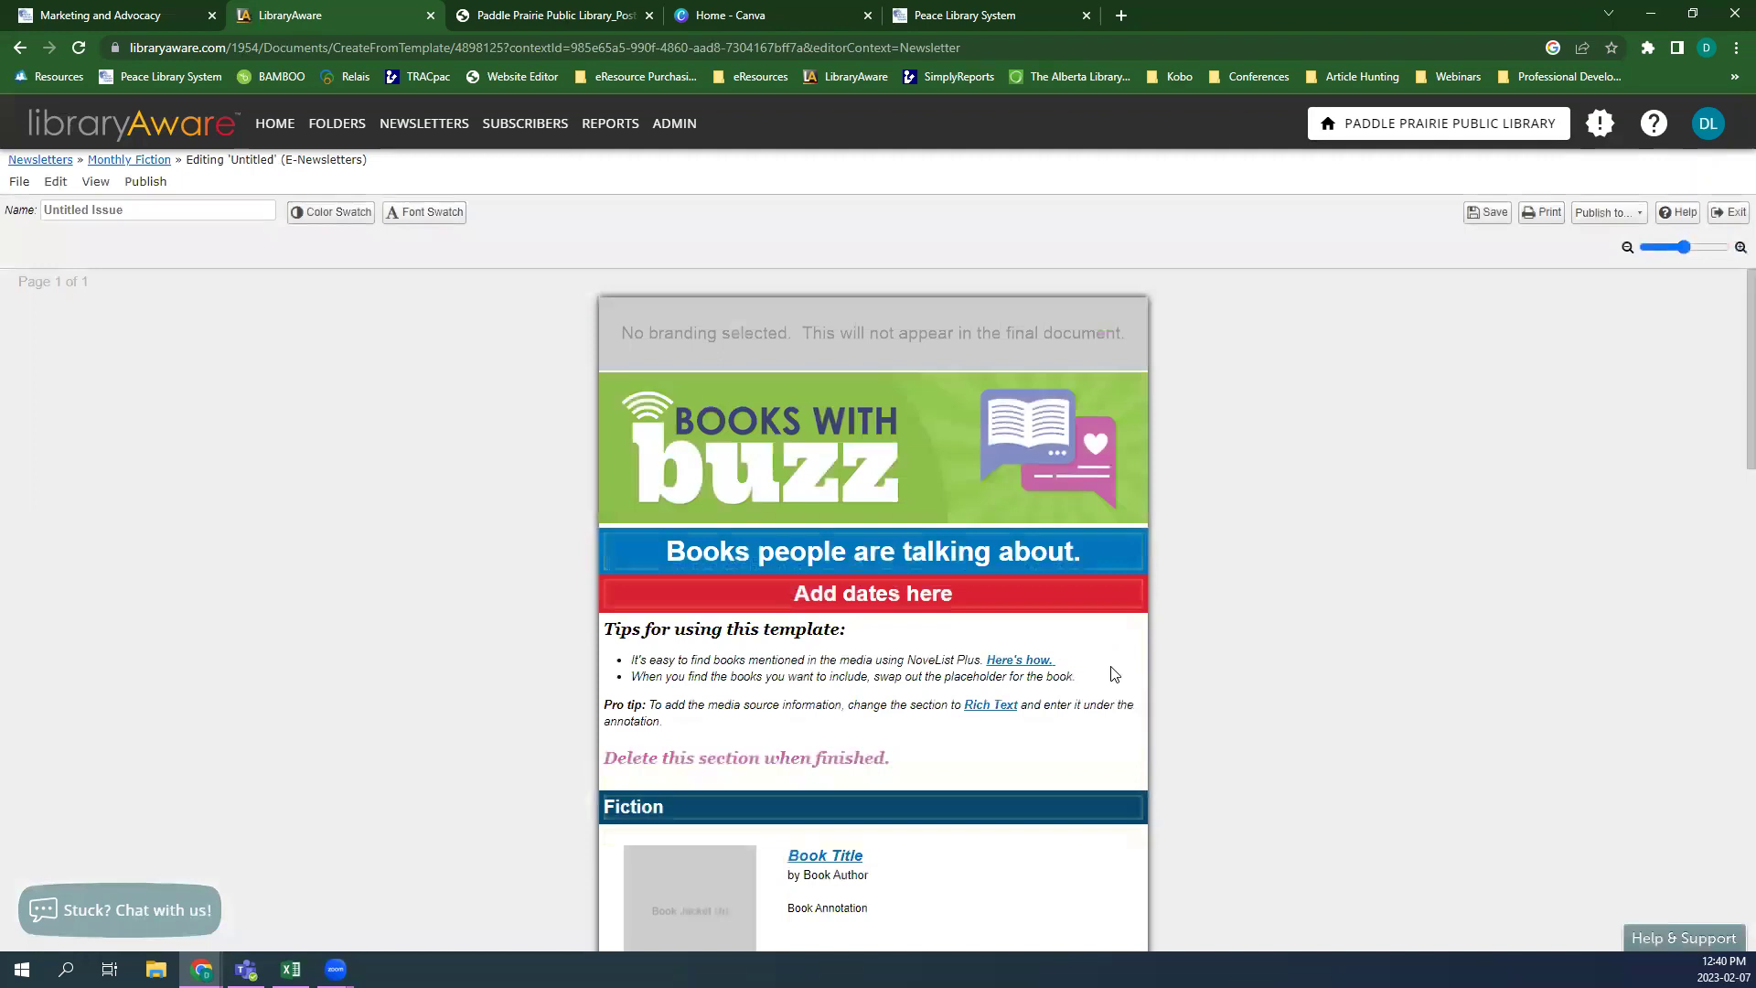
- Replace the blue heading text "Books people are talking about." with NEW BOOKS
scroll(980, 481, down, 4)
scroll(980, 476, up, 3)
triple_click(970, 456)
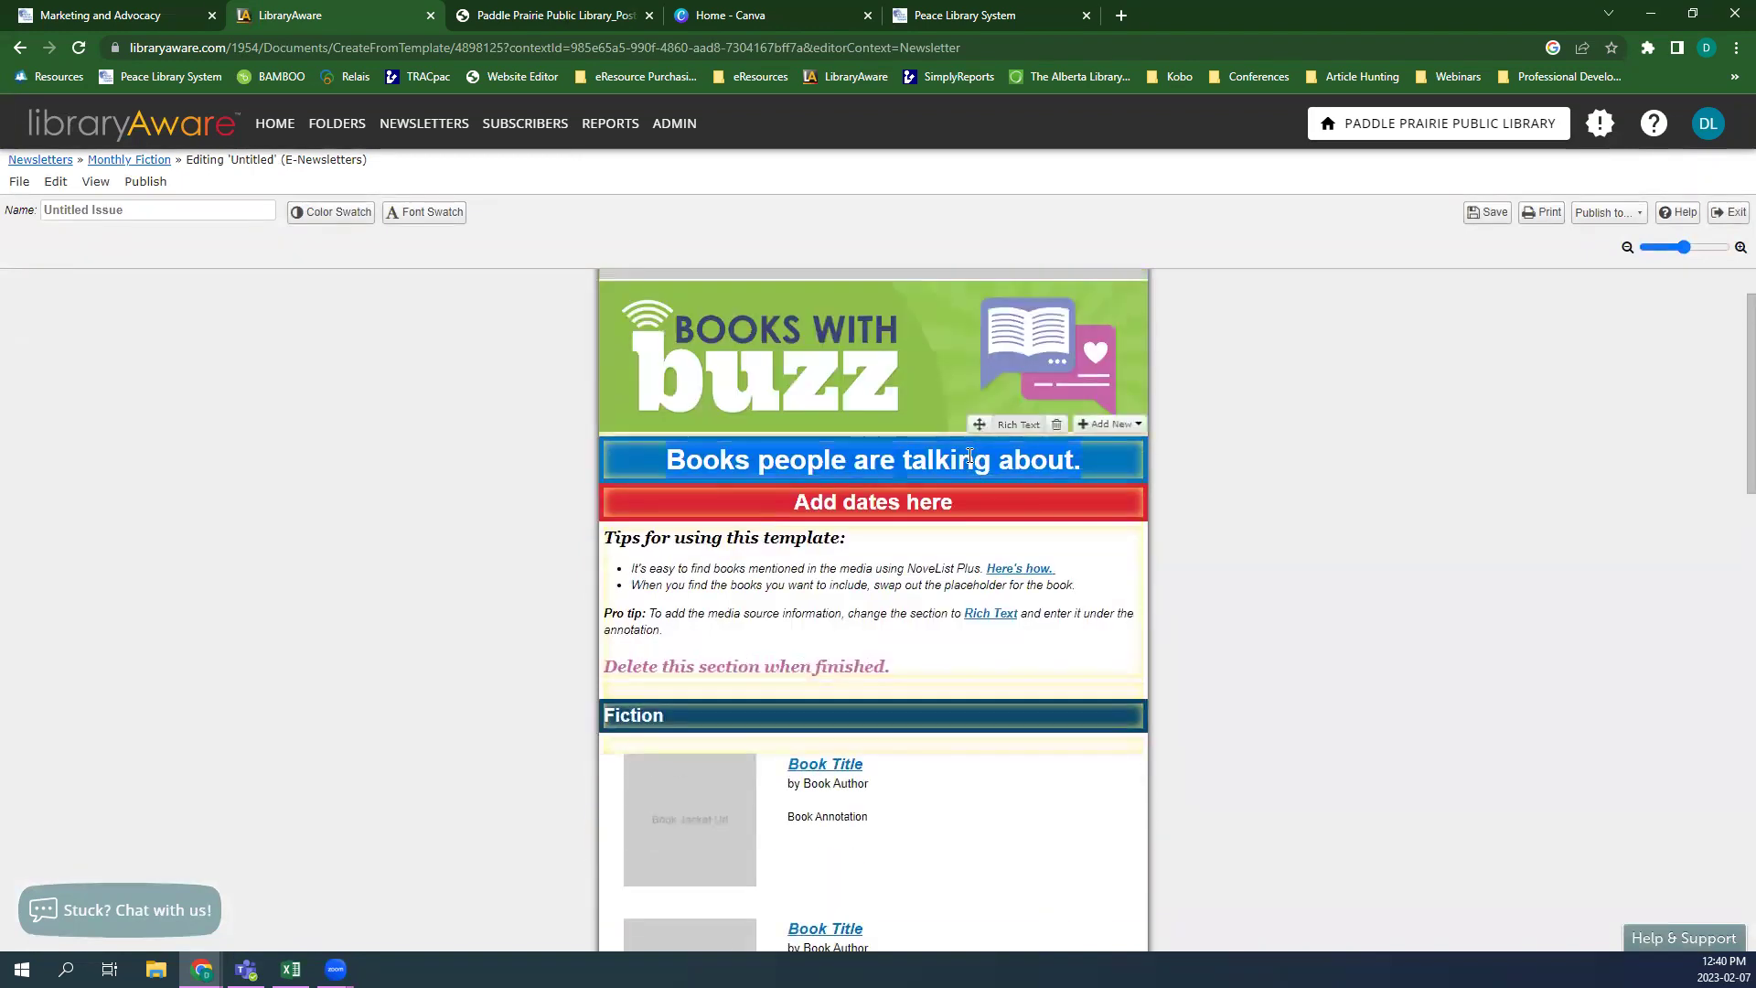
text(NEW C)
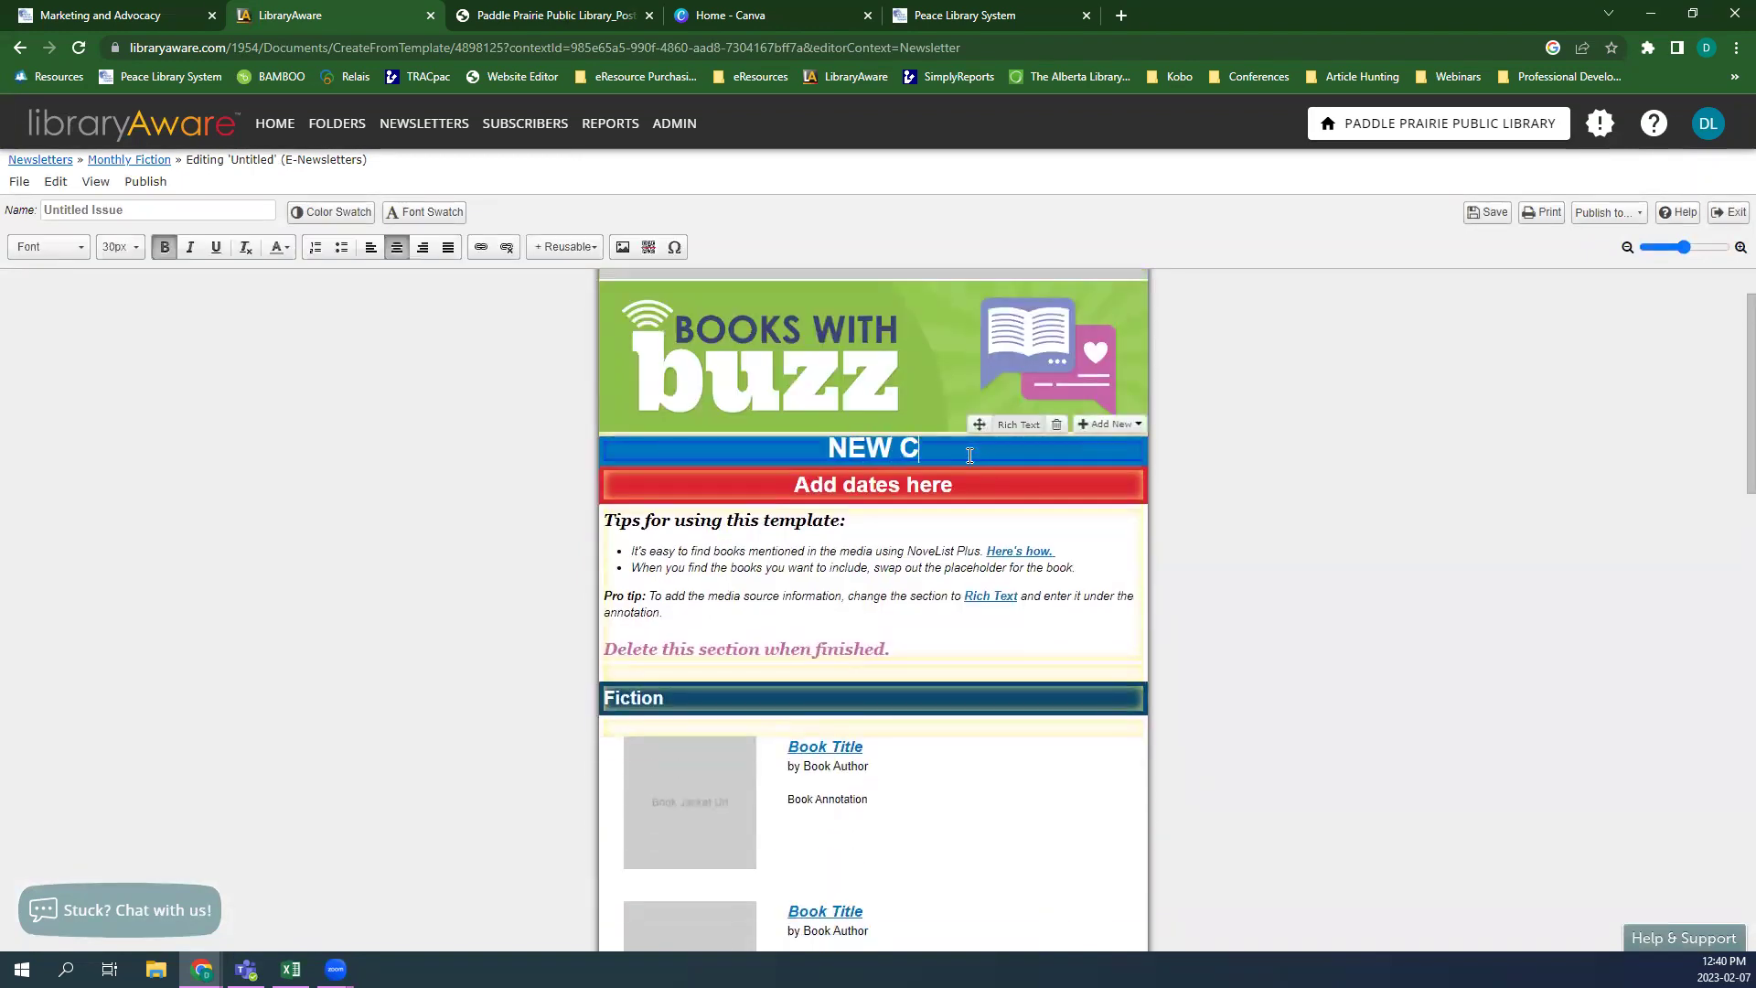
key(BackSpace)
text(BOOKS)
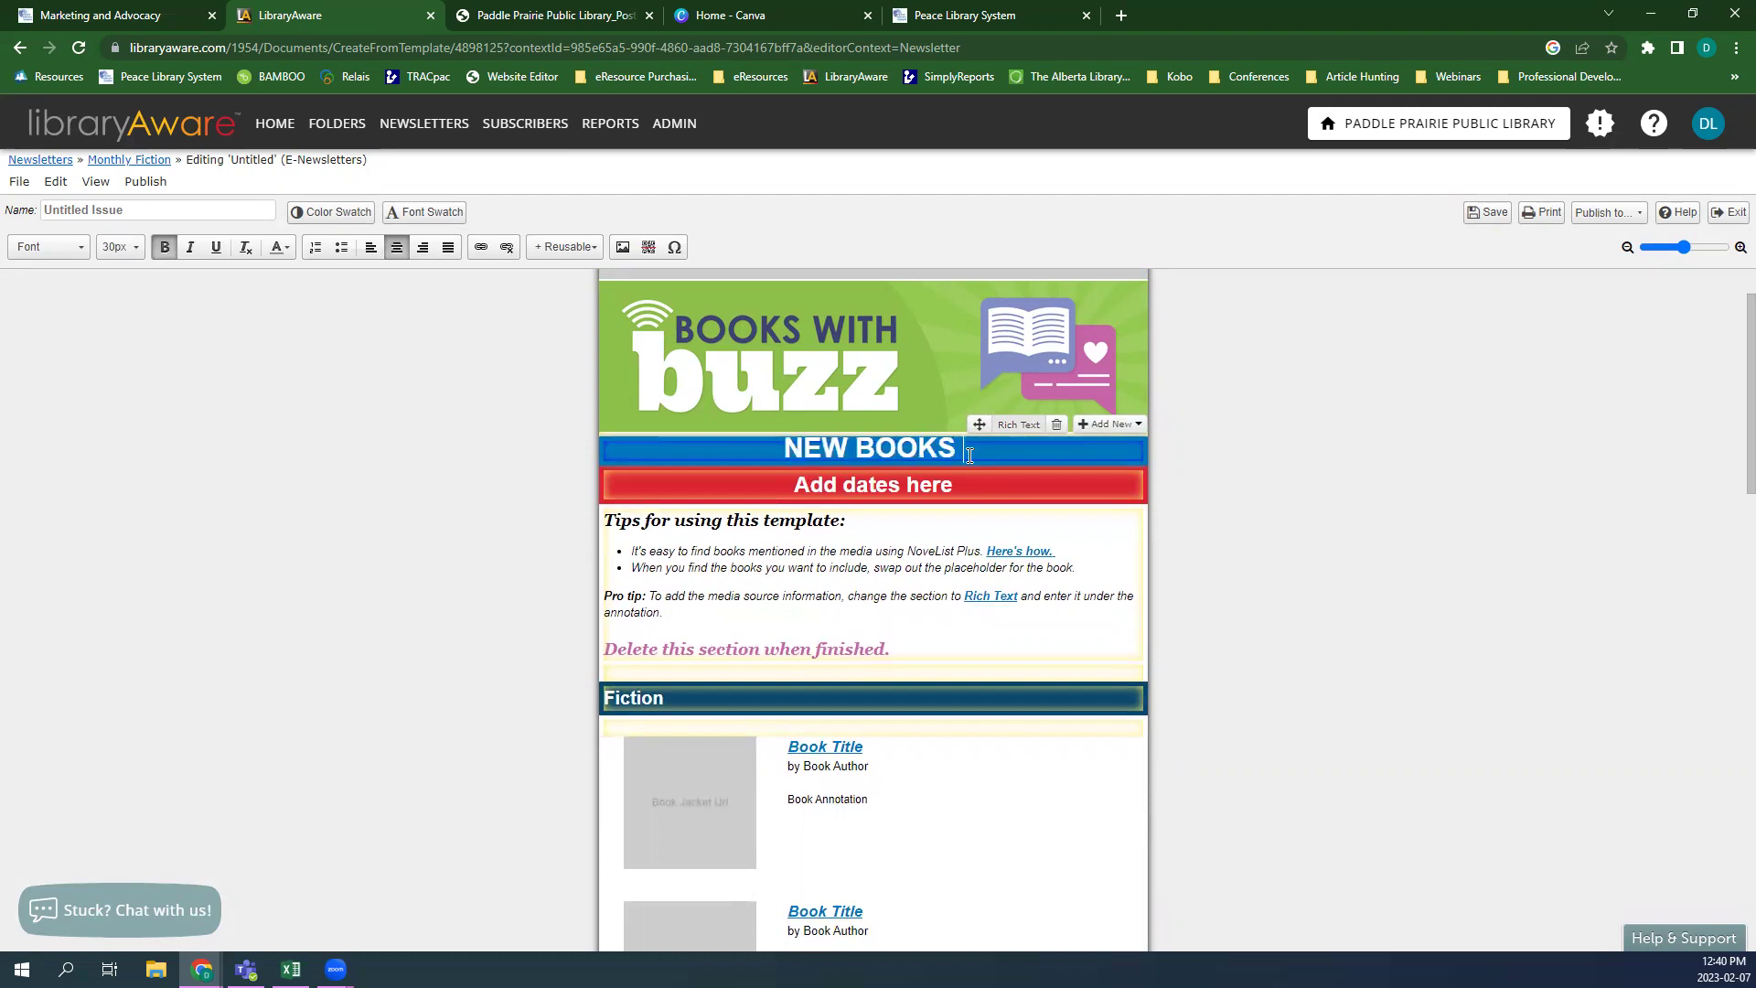
click(1253, 521)
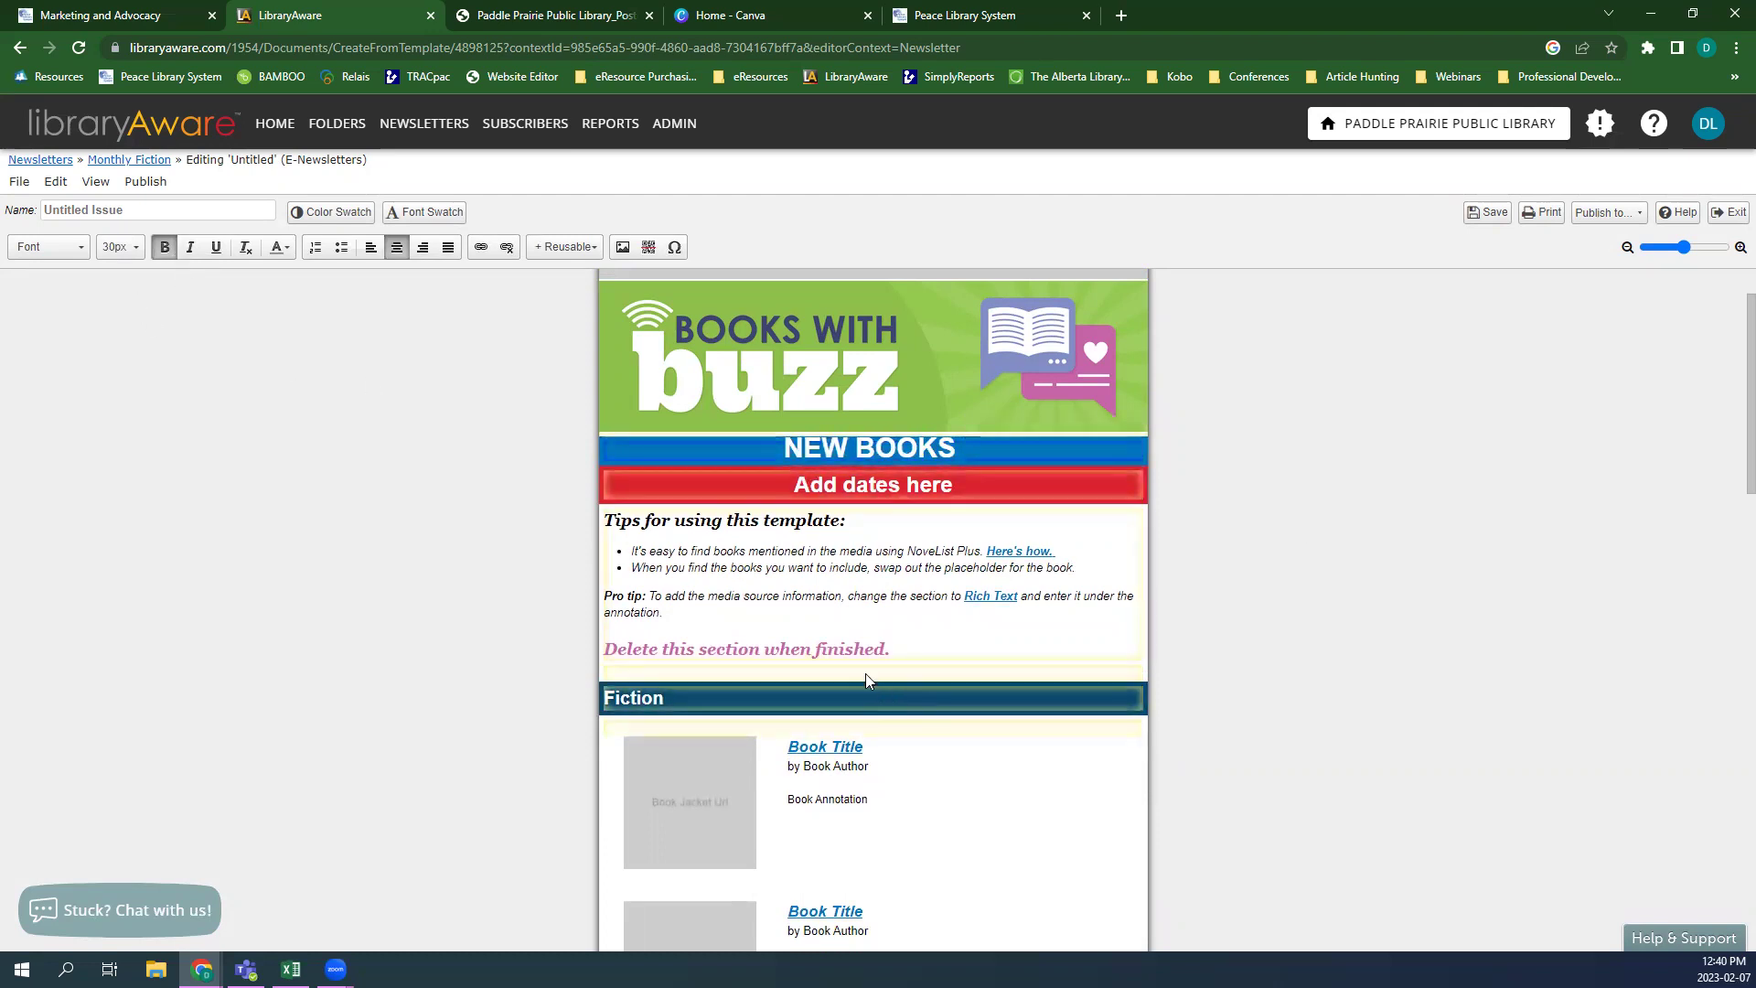
- Replace the first book placeholder in the Fiction section with Batman/Spawn : the classic collection, found by the keyword batman
scroll(780, 450, down, 4)
click(675, 398)
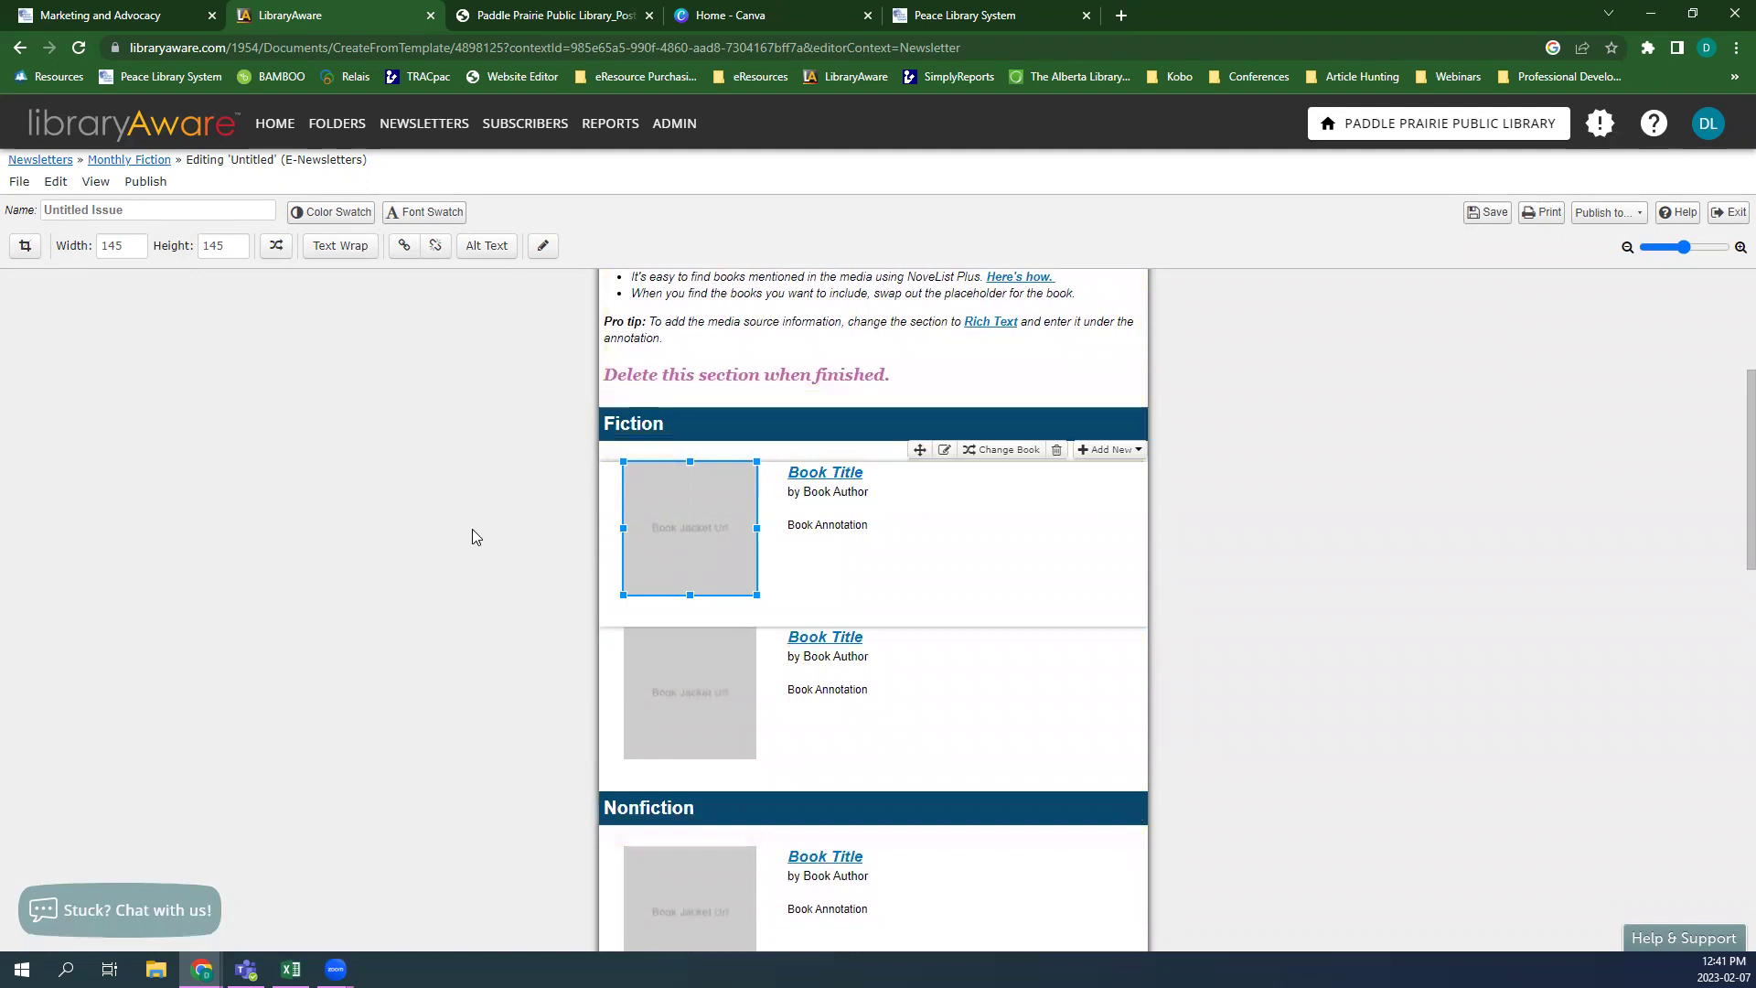
click(712, 732)
click(688, 545)
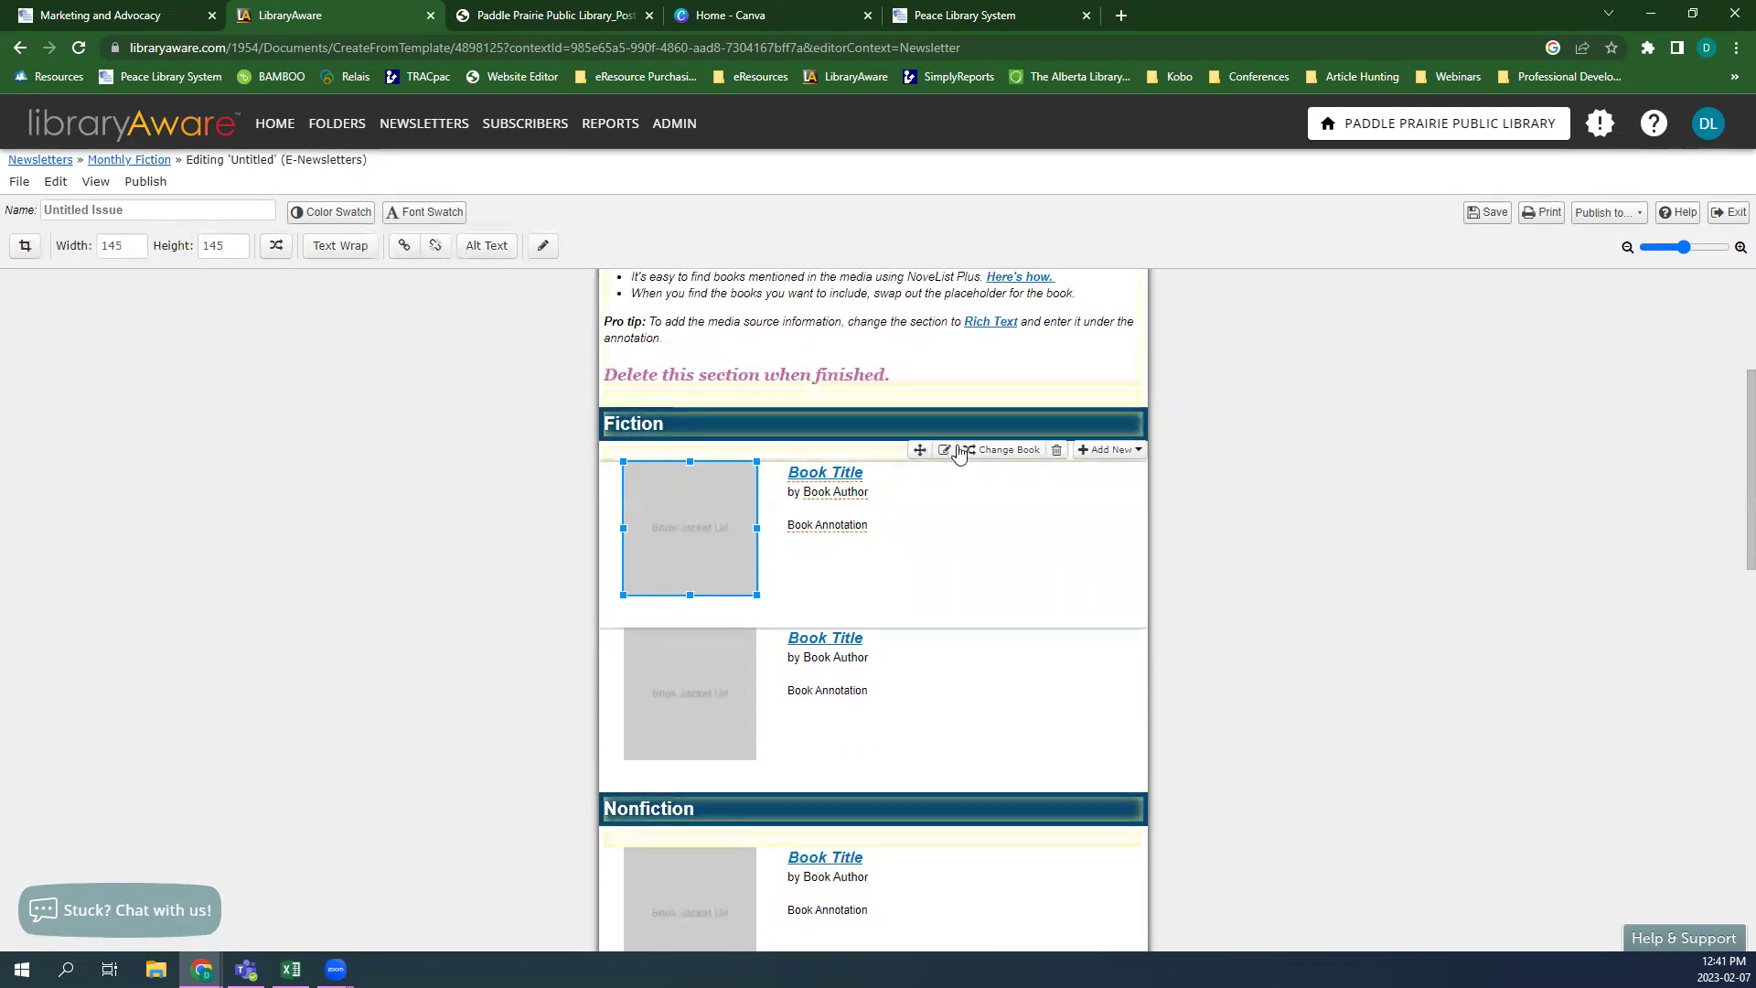
click(1001, 450)
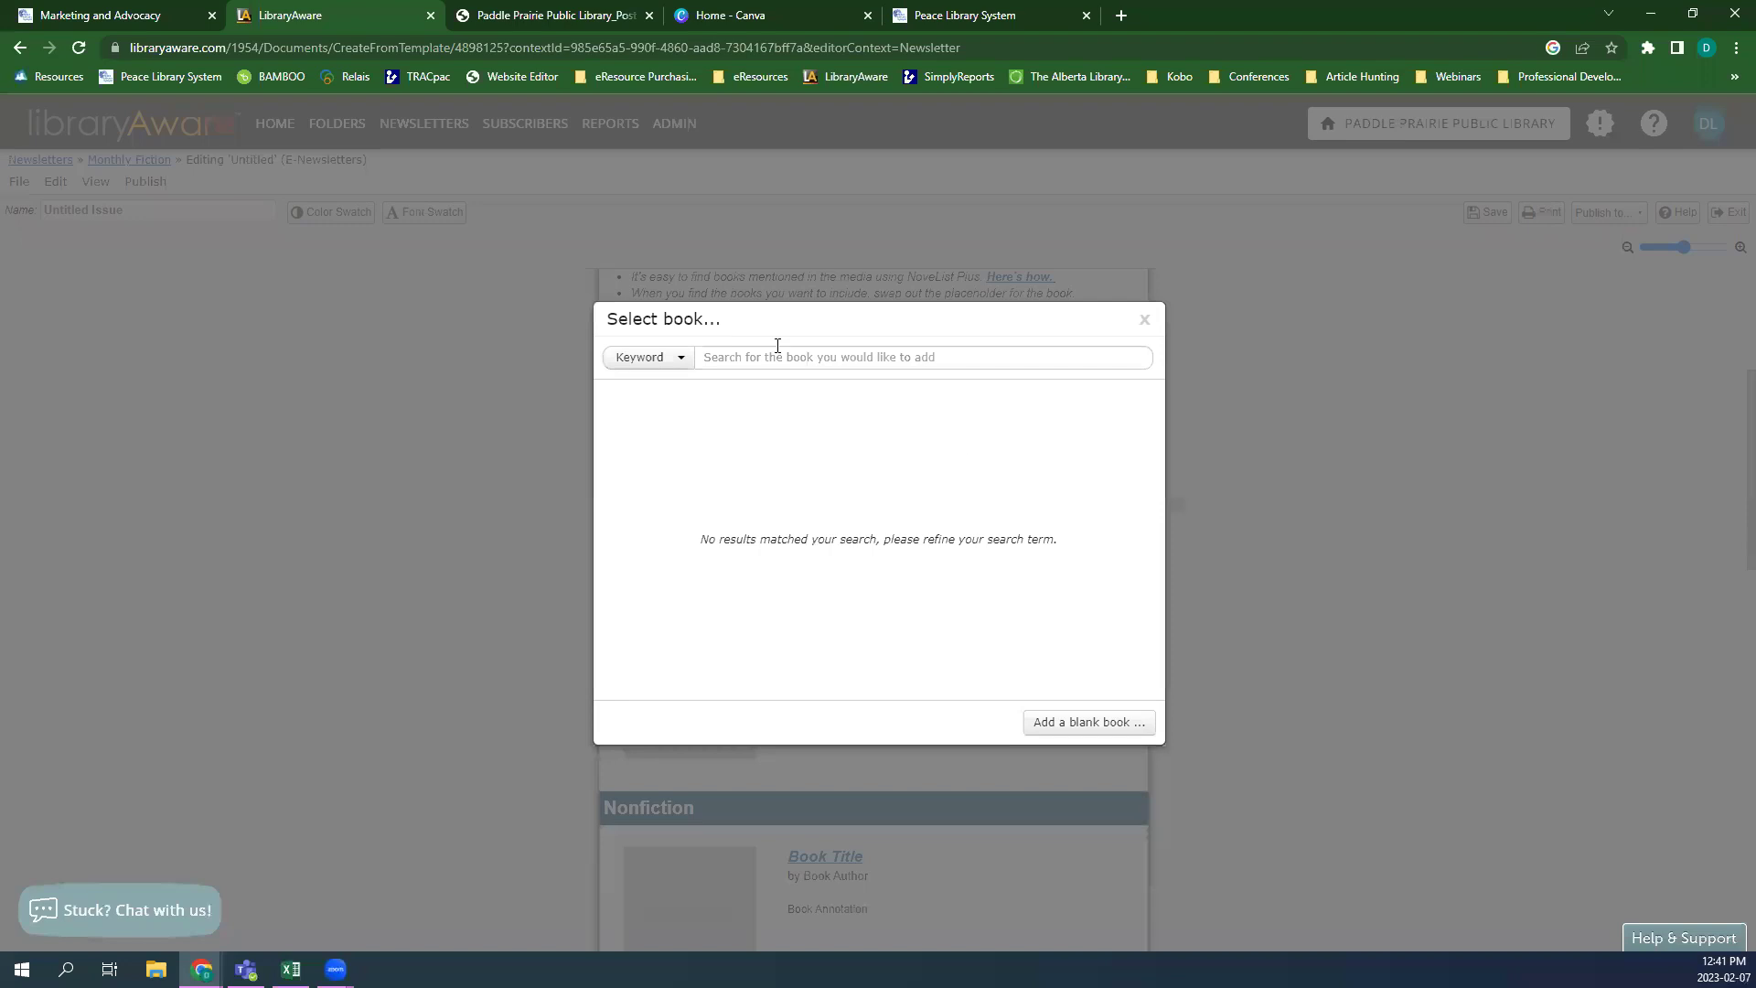
text(batman)
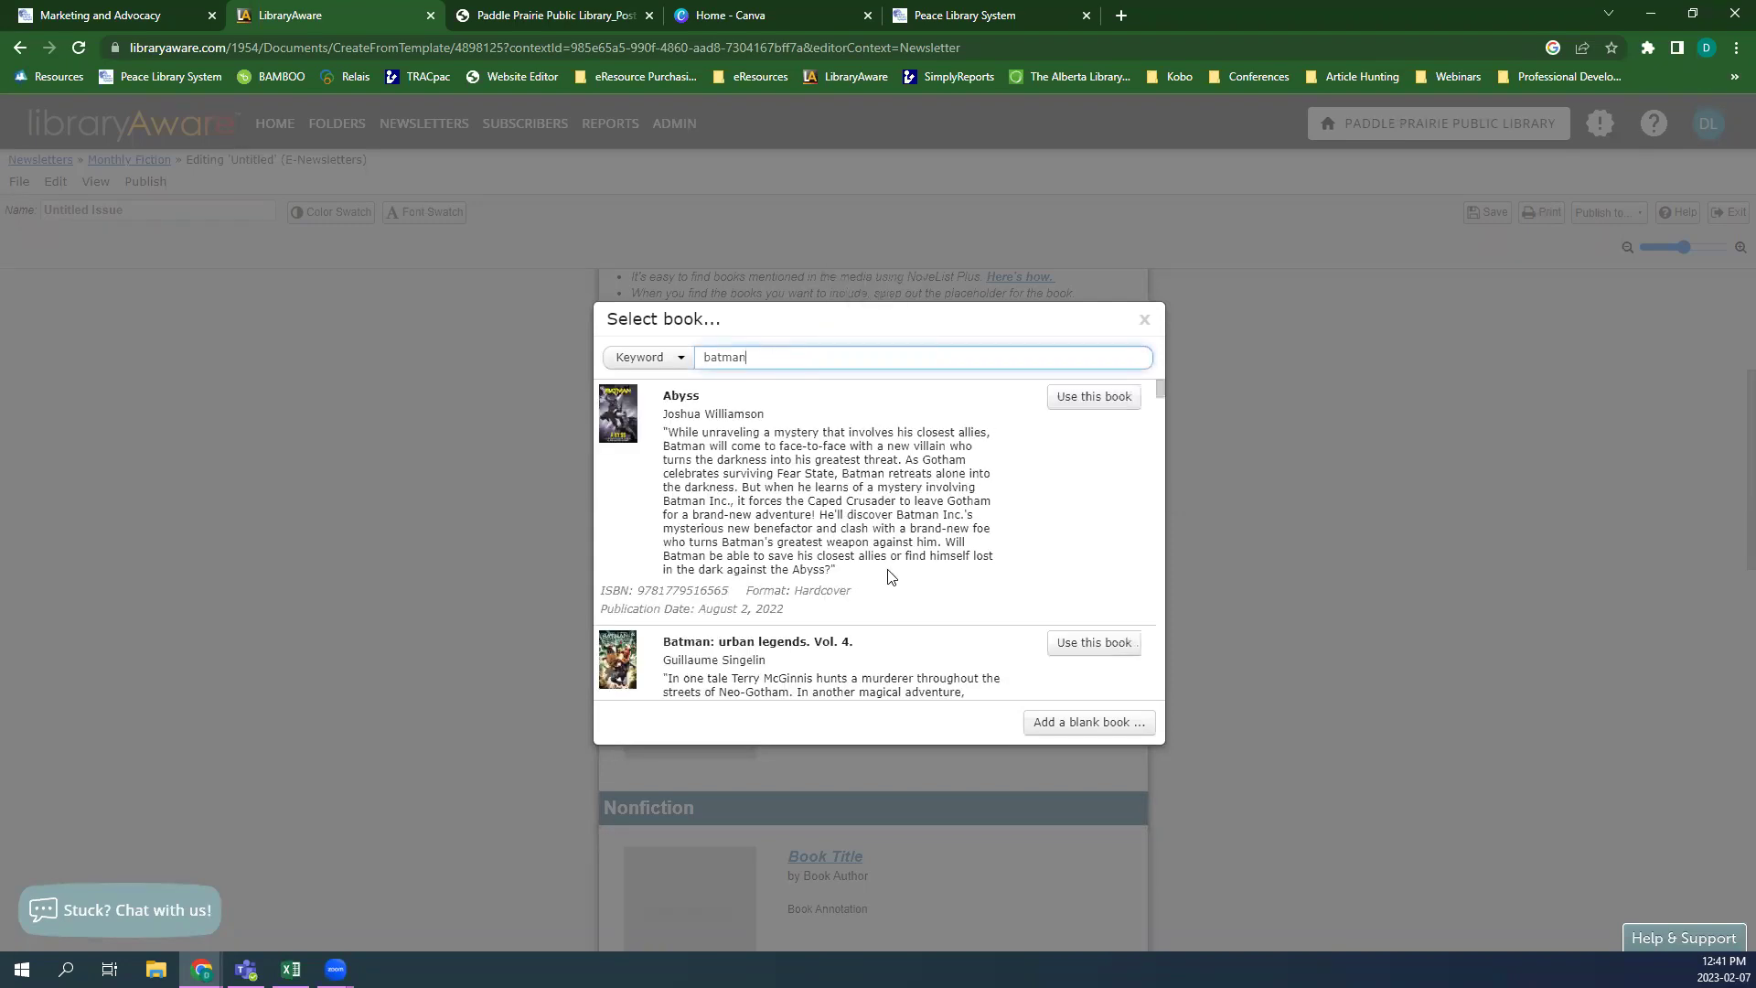
scroll(1068, 594, down, 5)
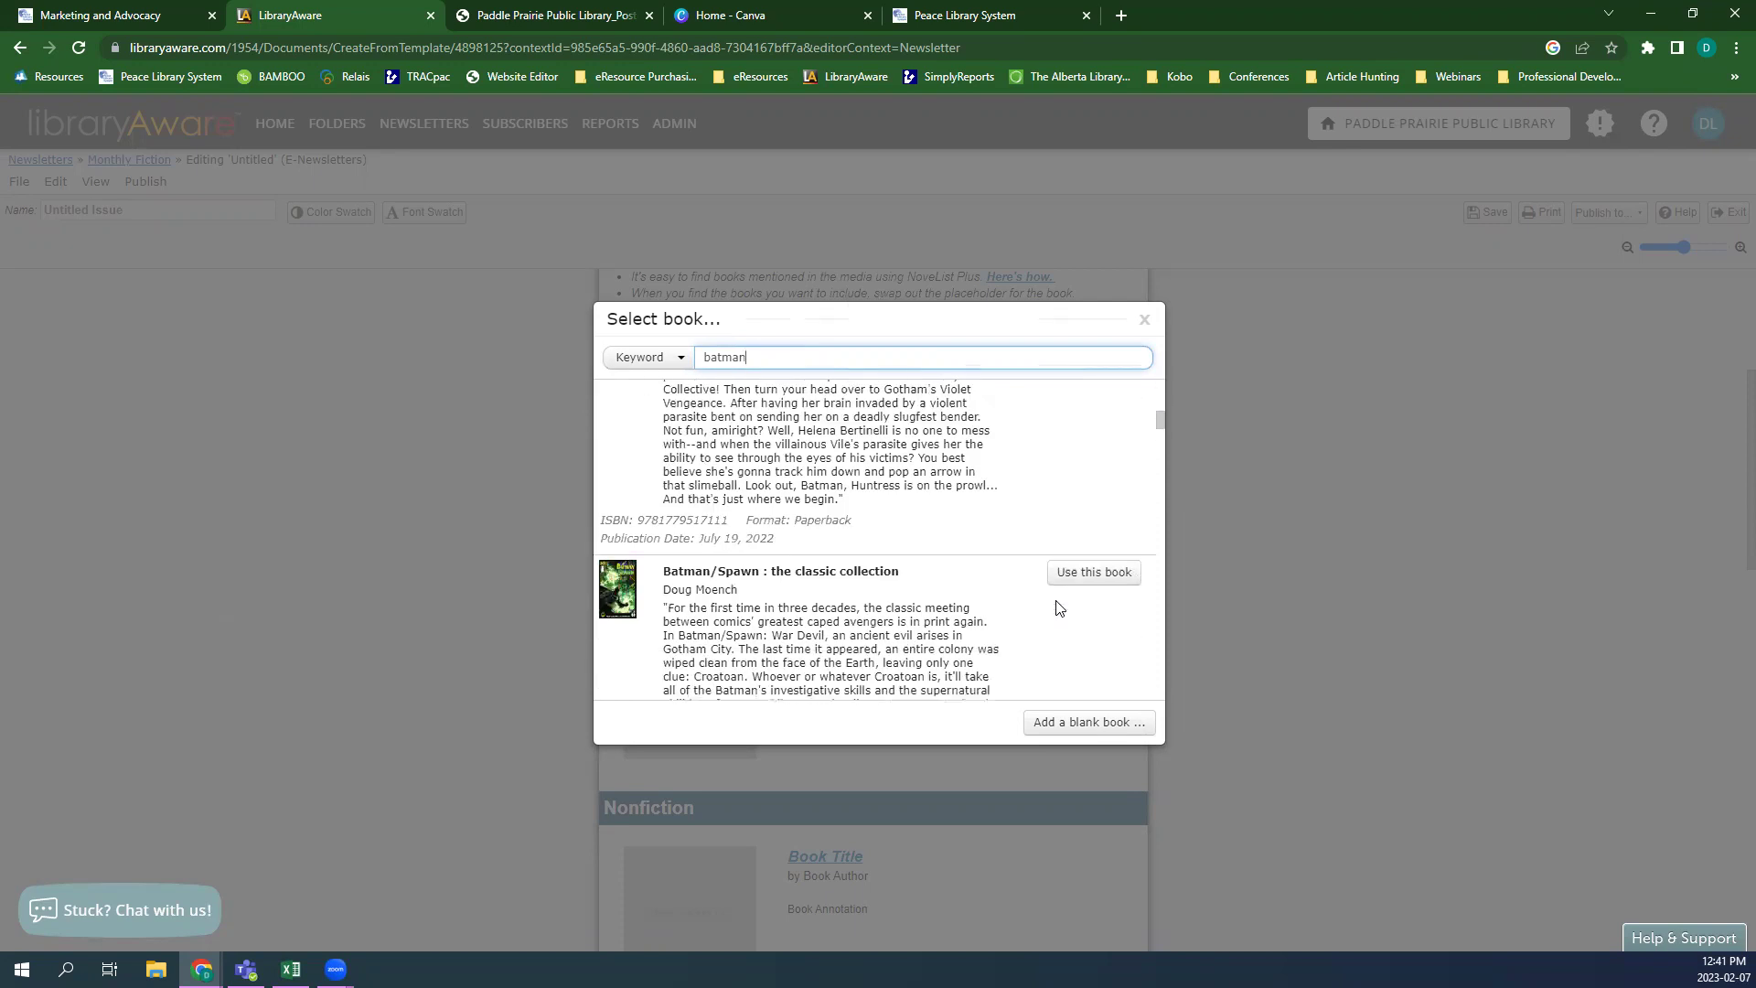
scroll(1052, 585, down, 2)
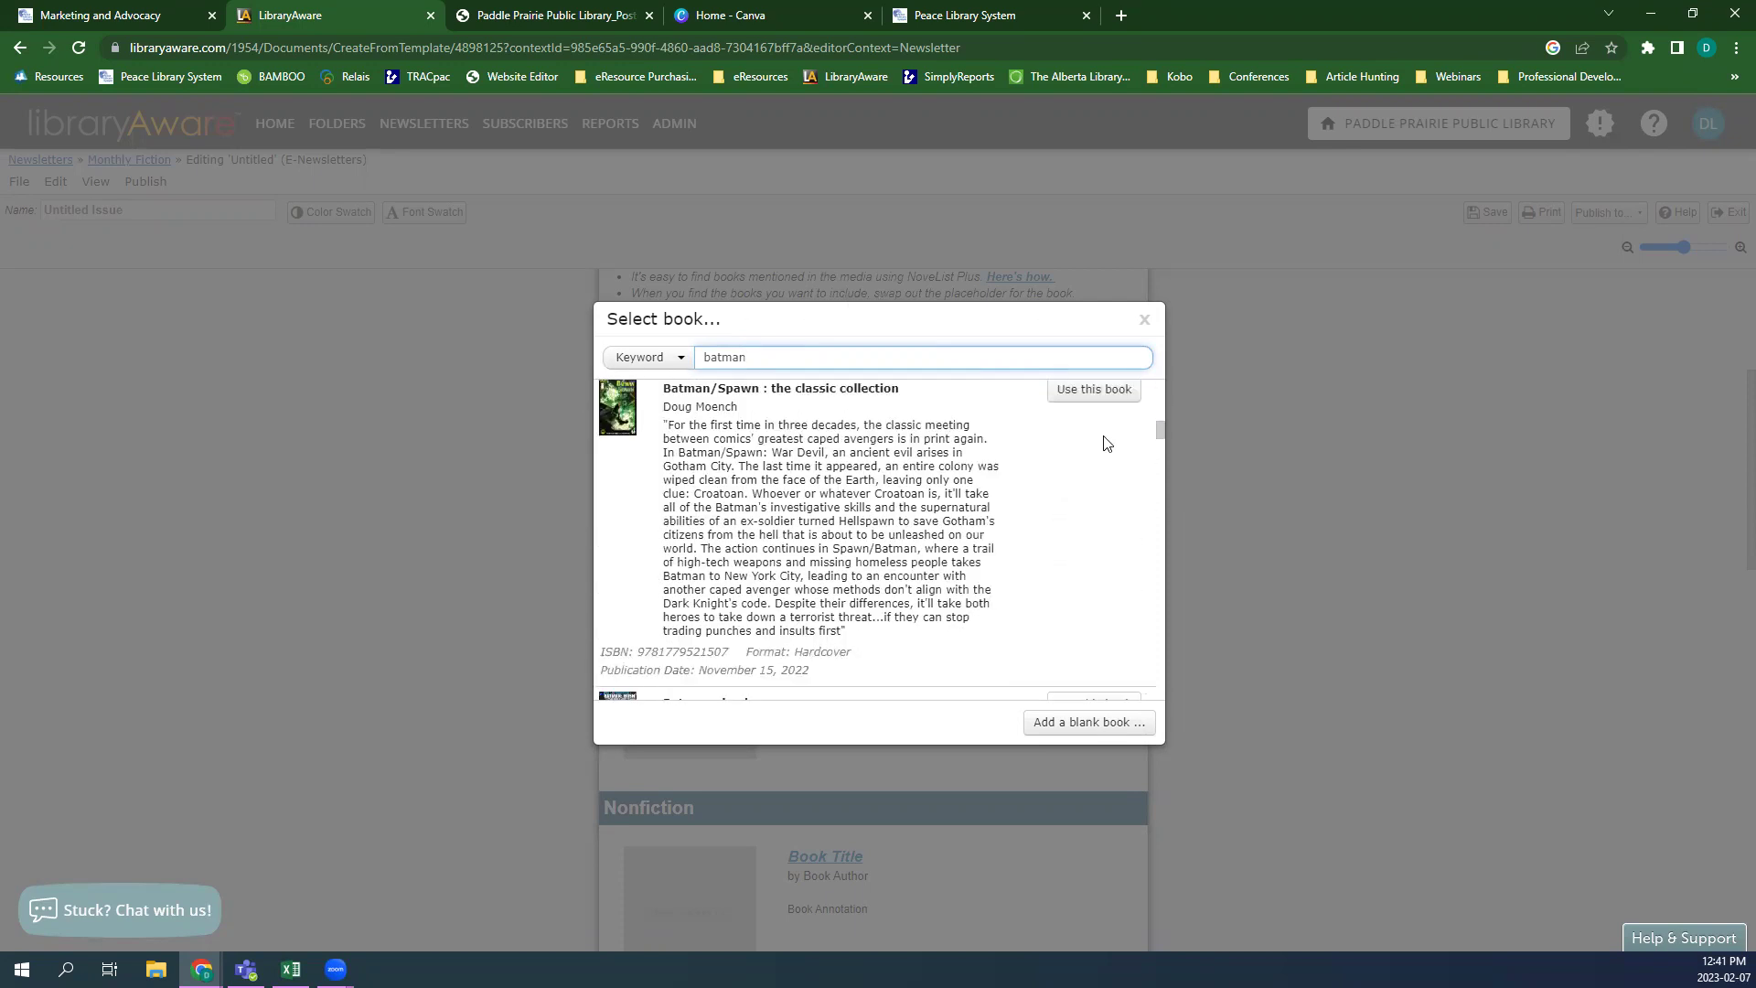
click(1107, 396)
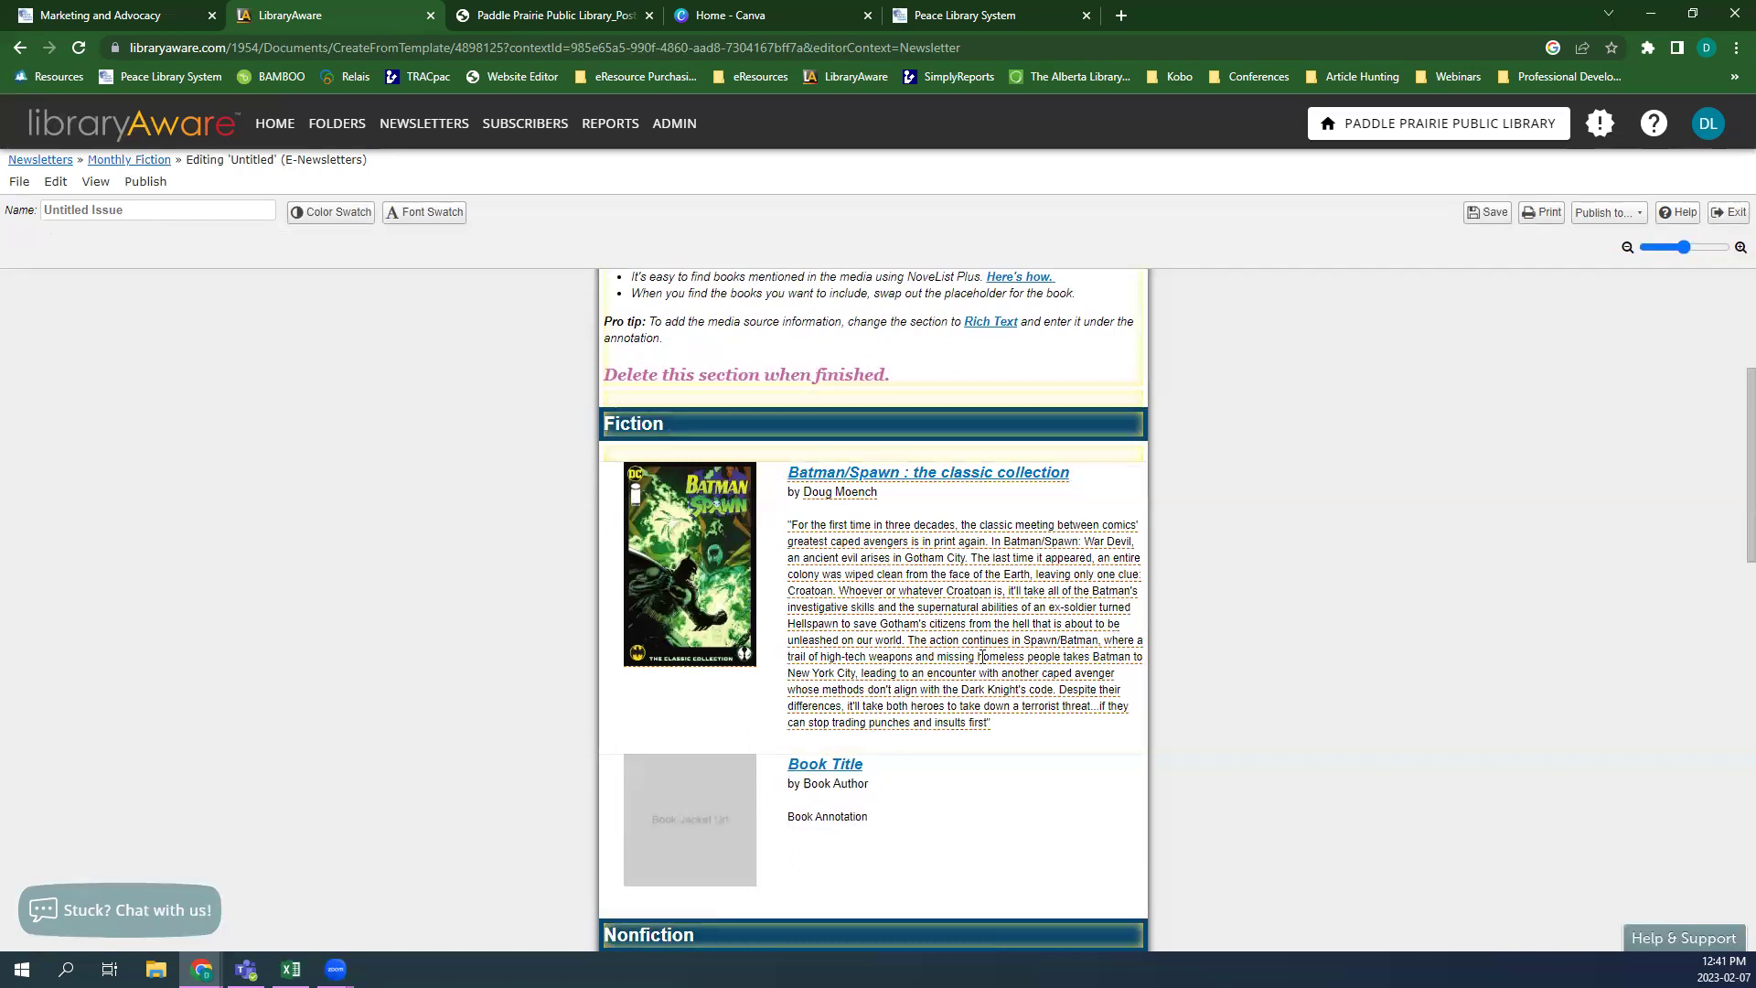
- Look through the whole newsletter issue, from the header banner through the book sections to Just for Kids
scroll(981, 655, down, 5)
scroll(981, 656, up, 5)
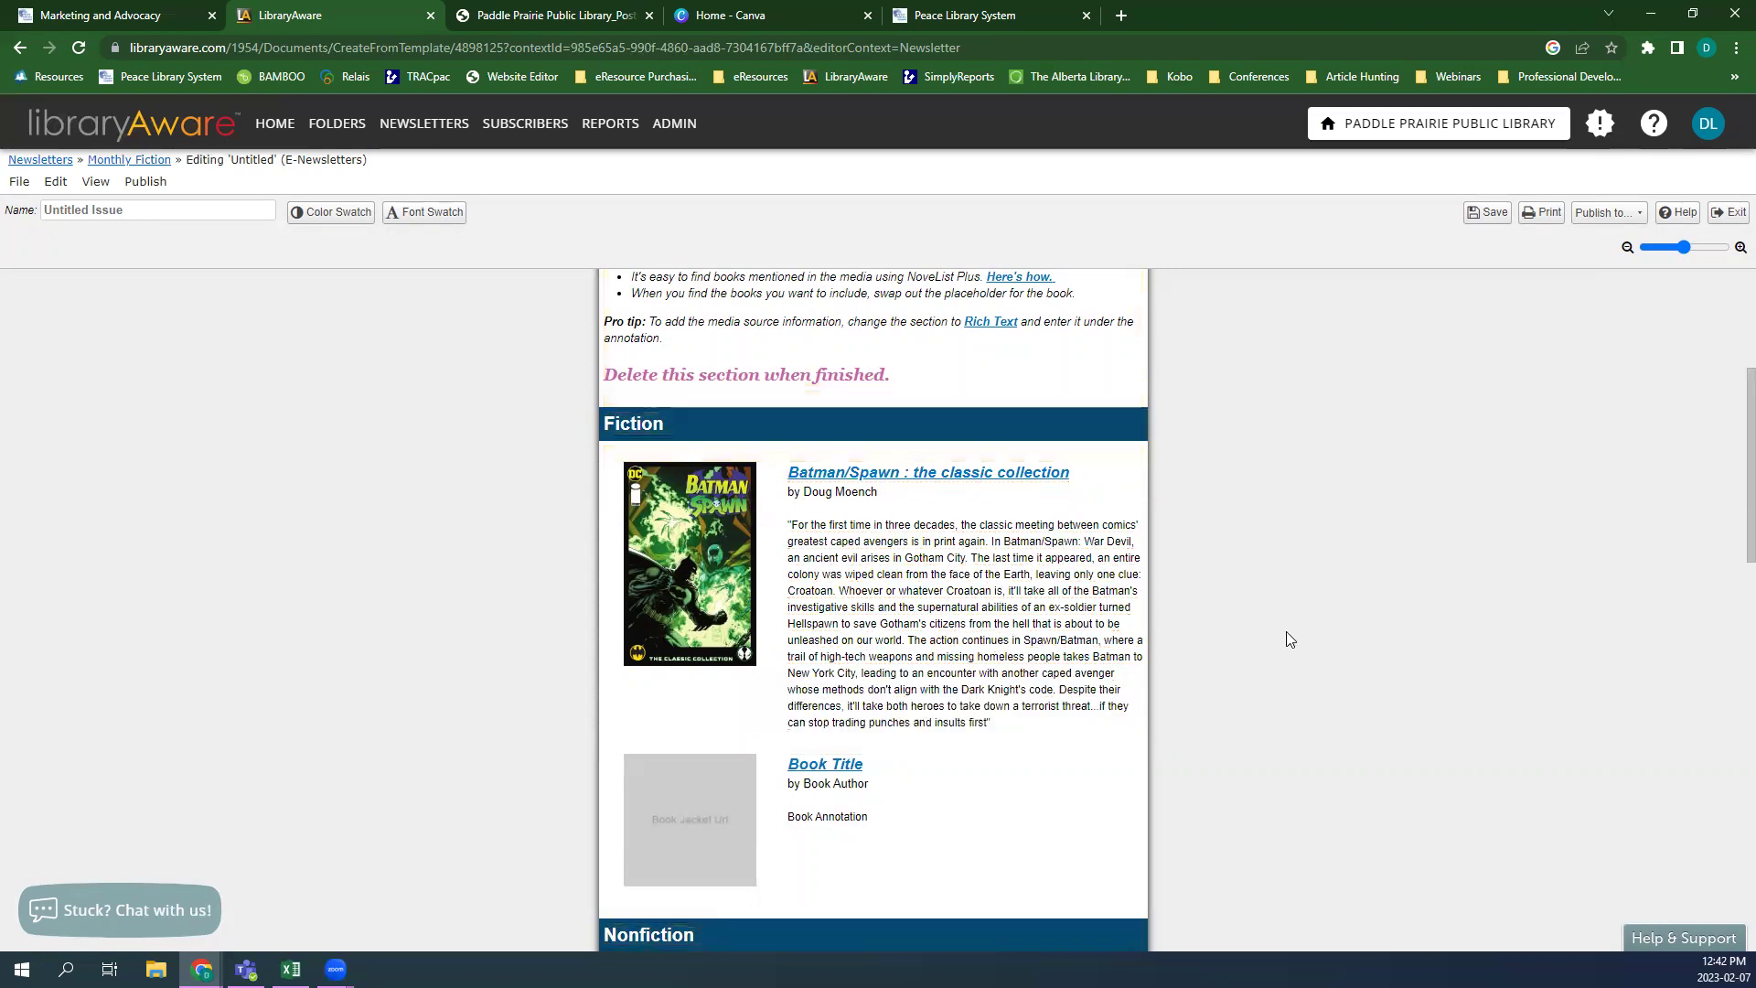
scroll(1308, 814, up, 4)
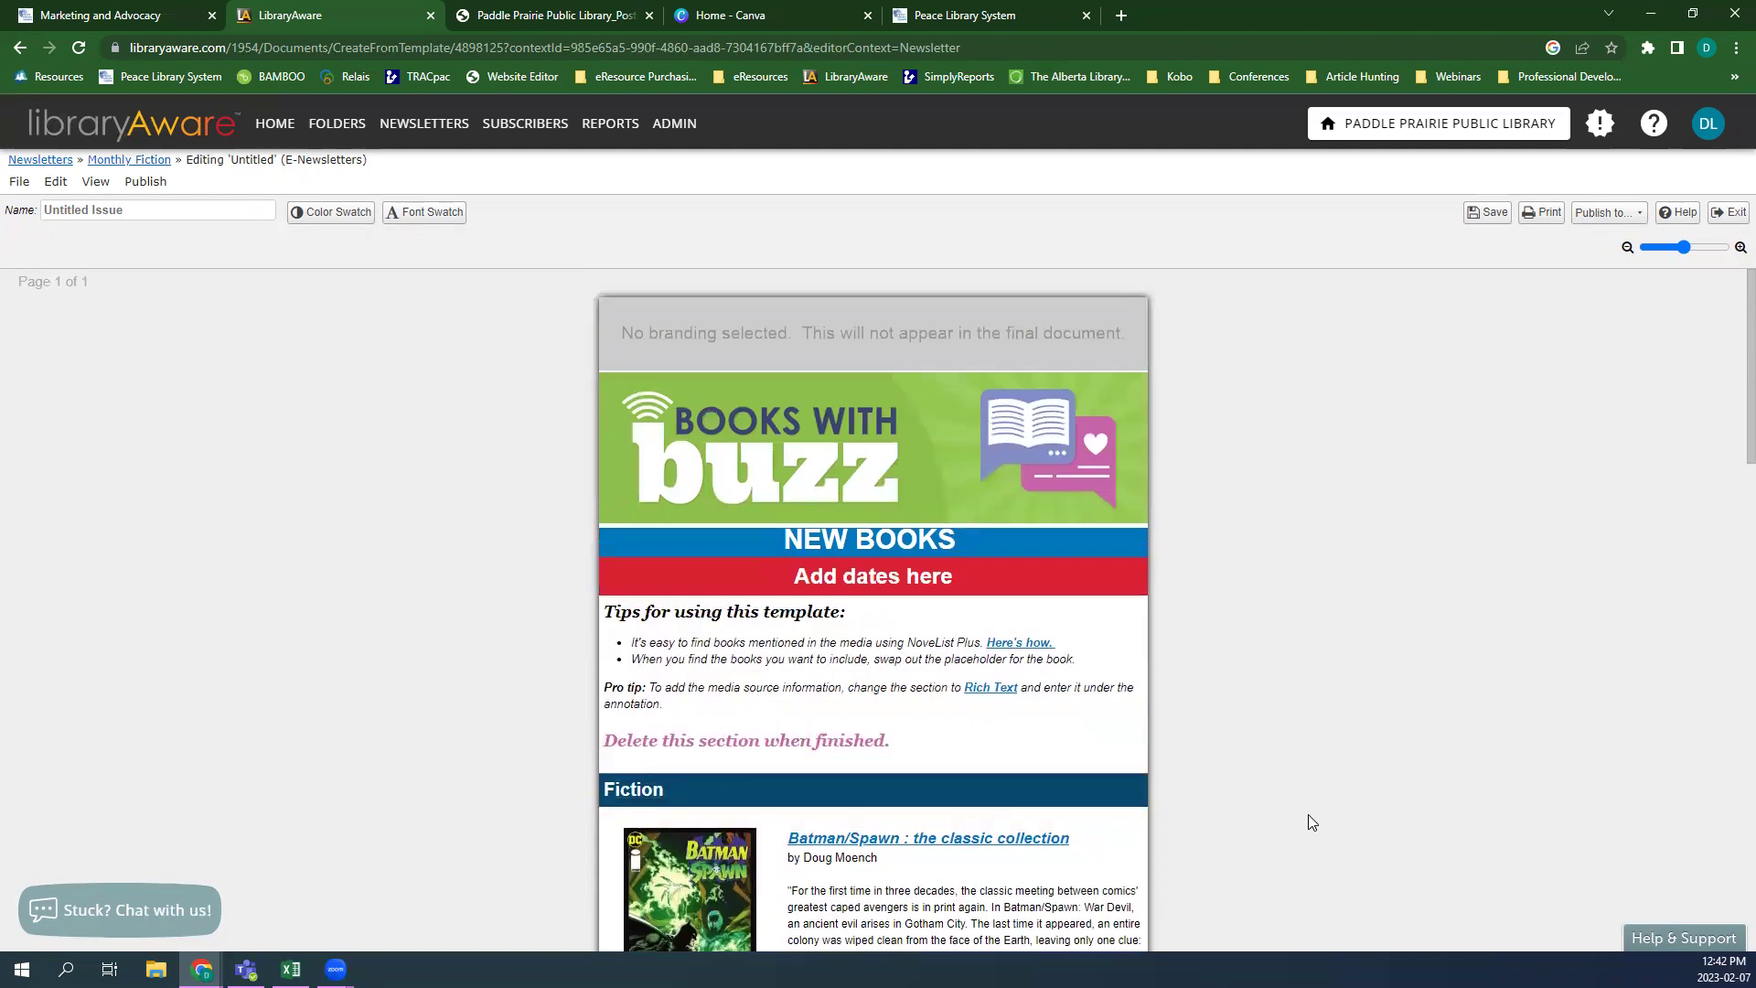
scroll(1580, 590, down, 6)
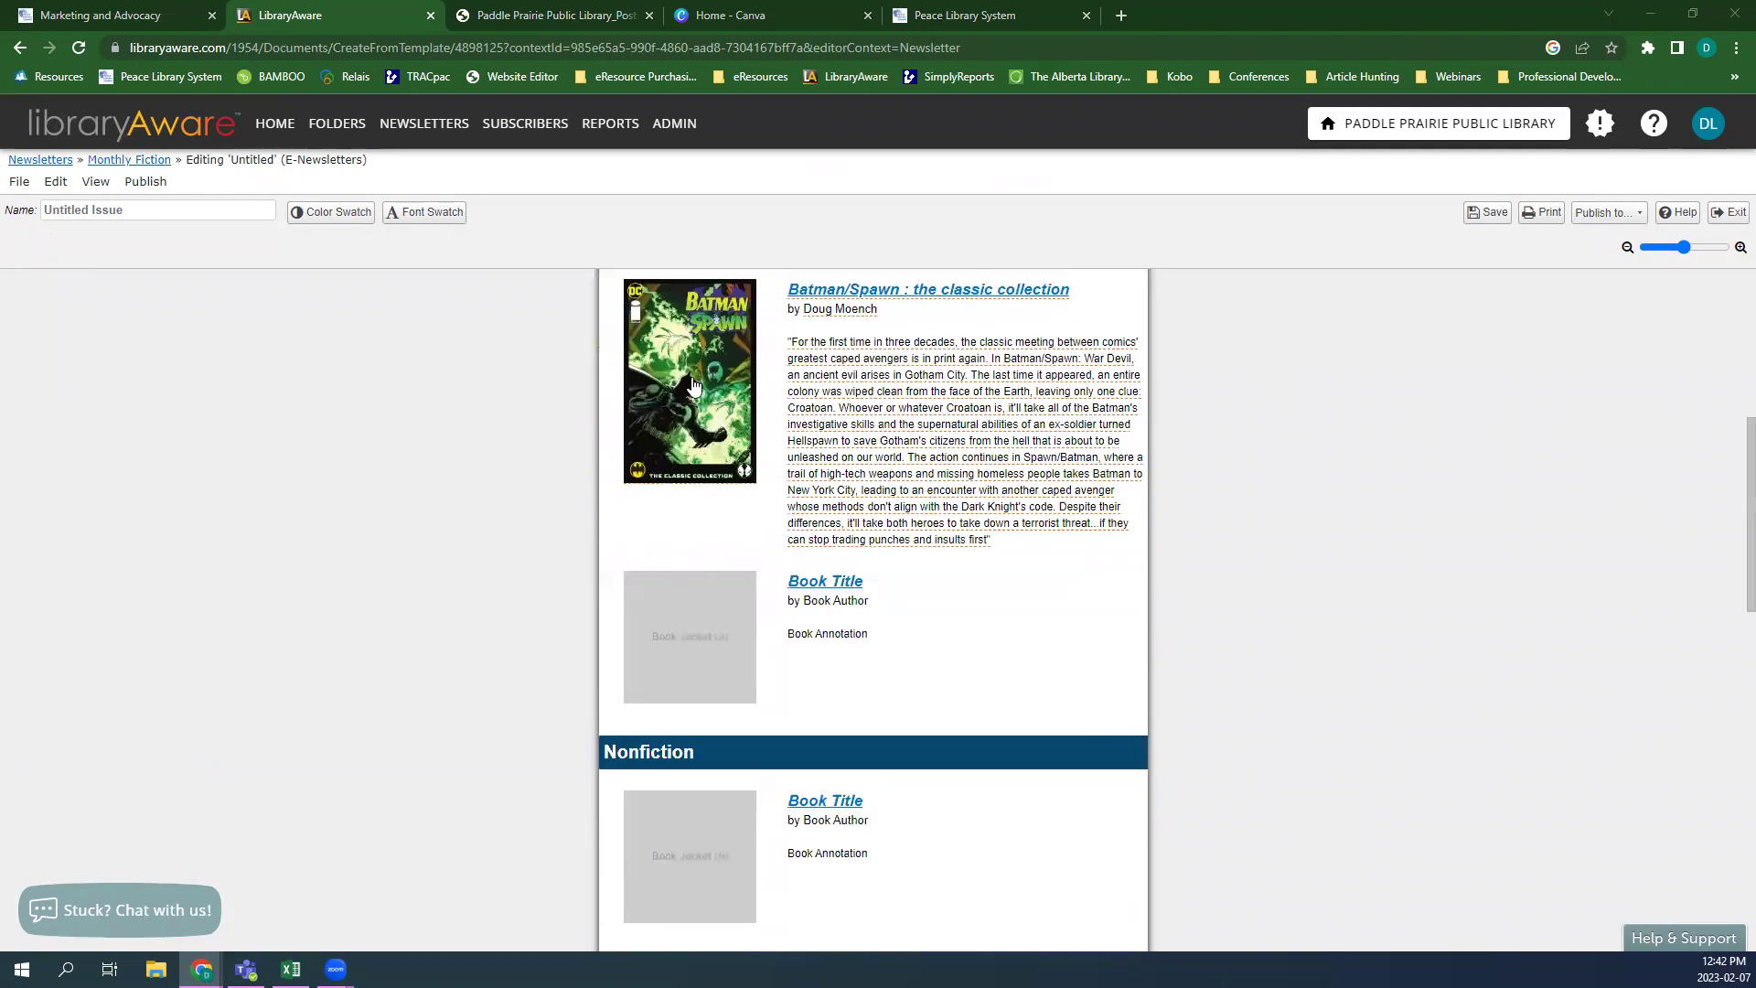
scroll(777, 512, down, 2)
scroll(768, 512, up, 1)
scroll(811, 506, down, 3)
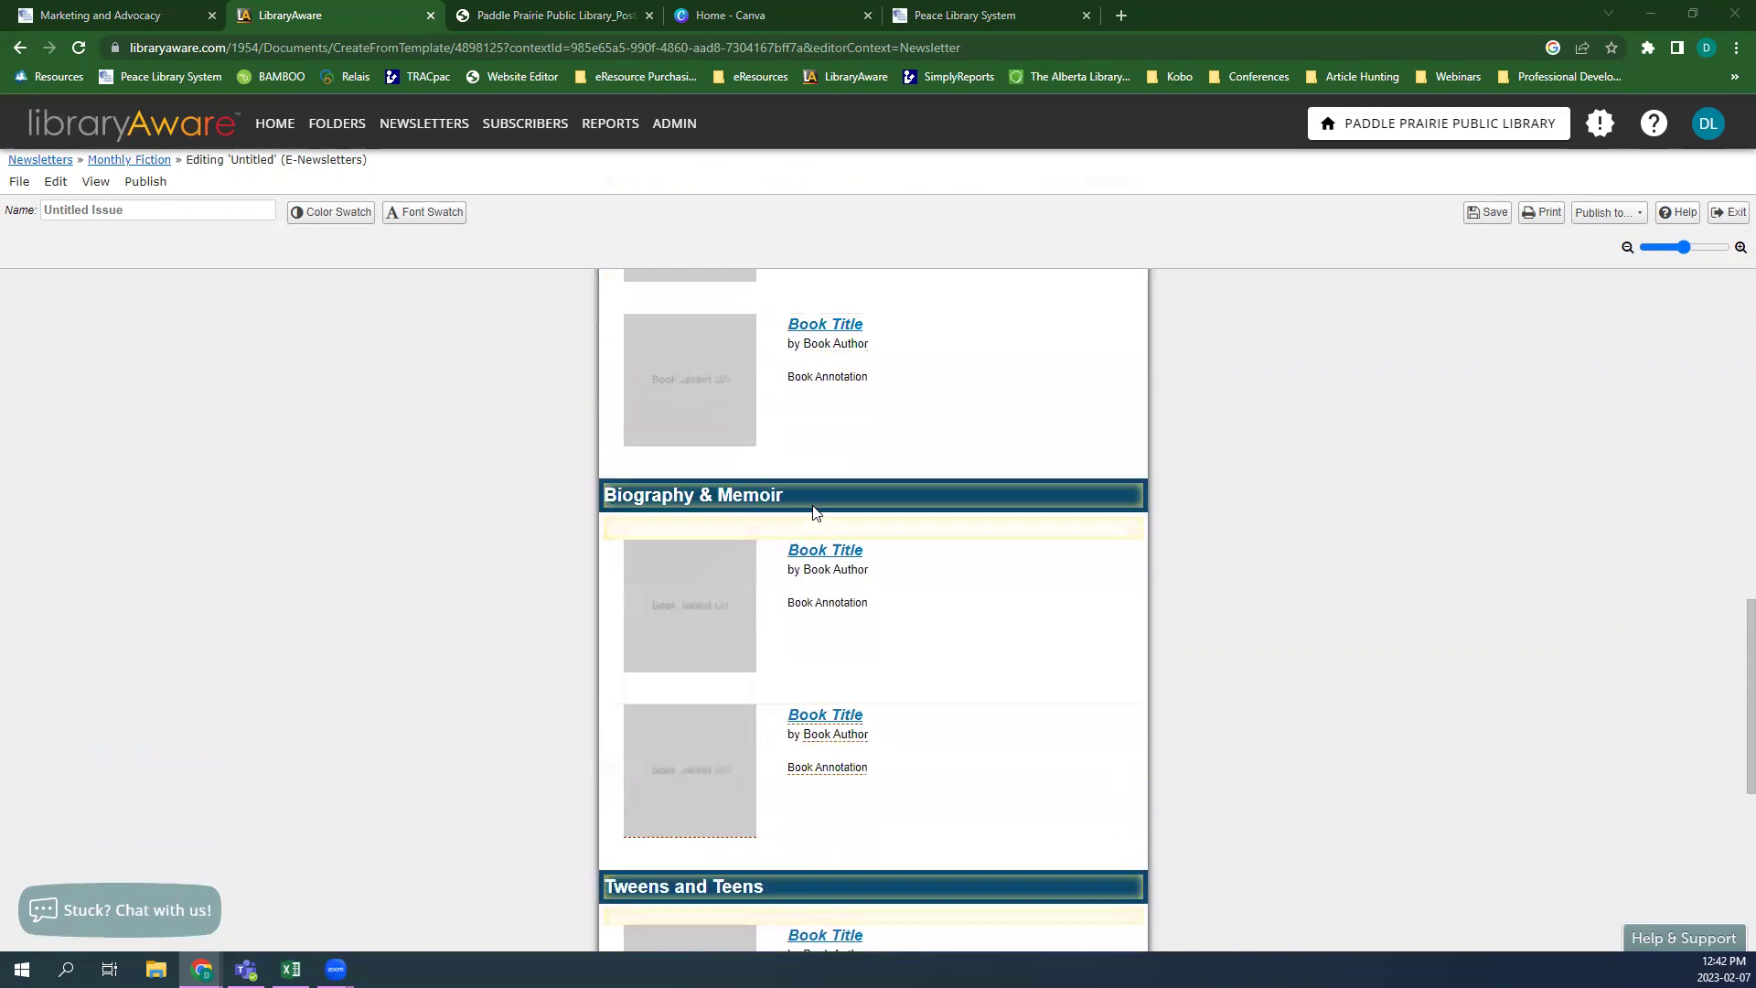
scroll(834, 585, down, 3)
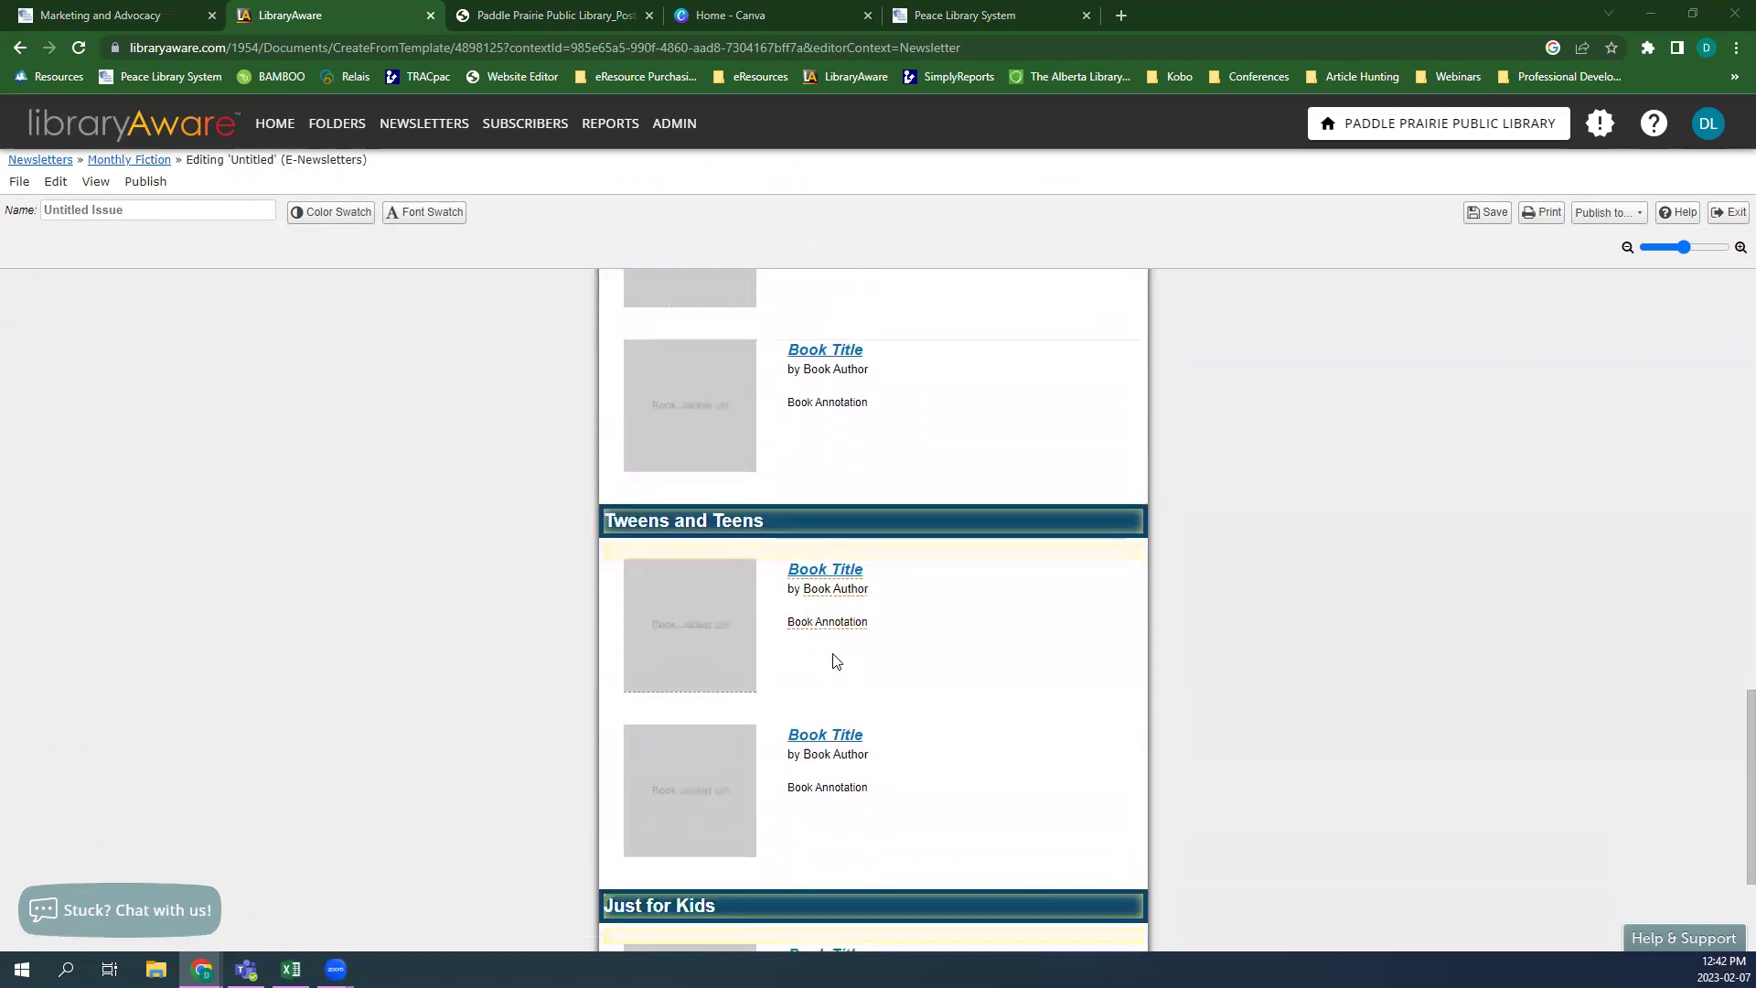
scroll(842, 717, down, 4)
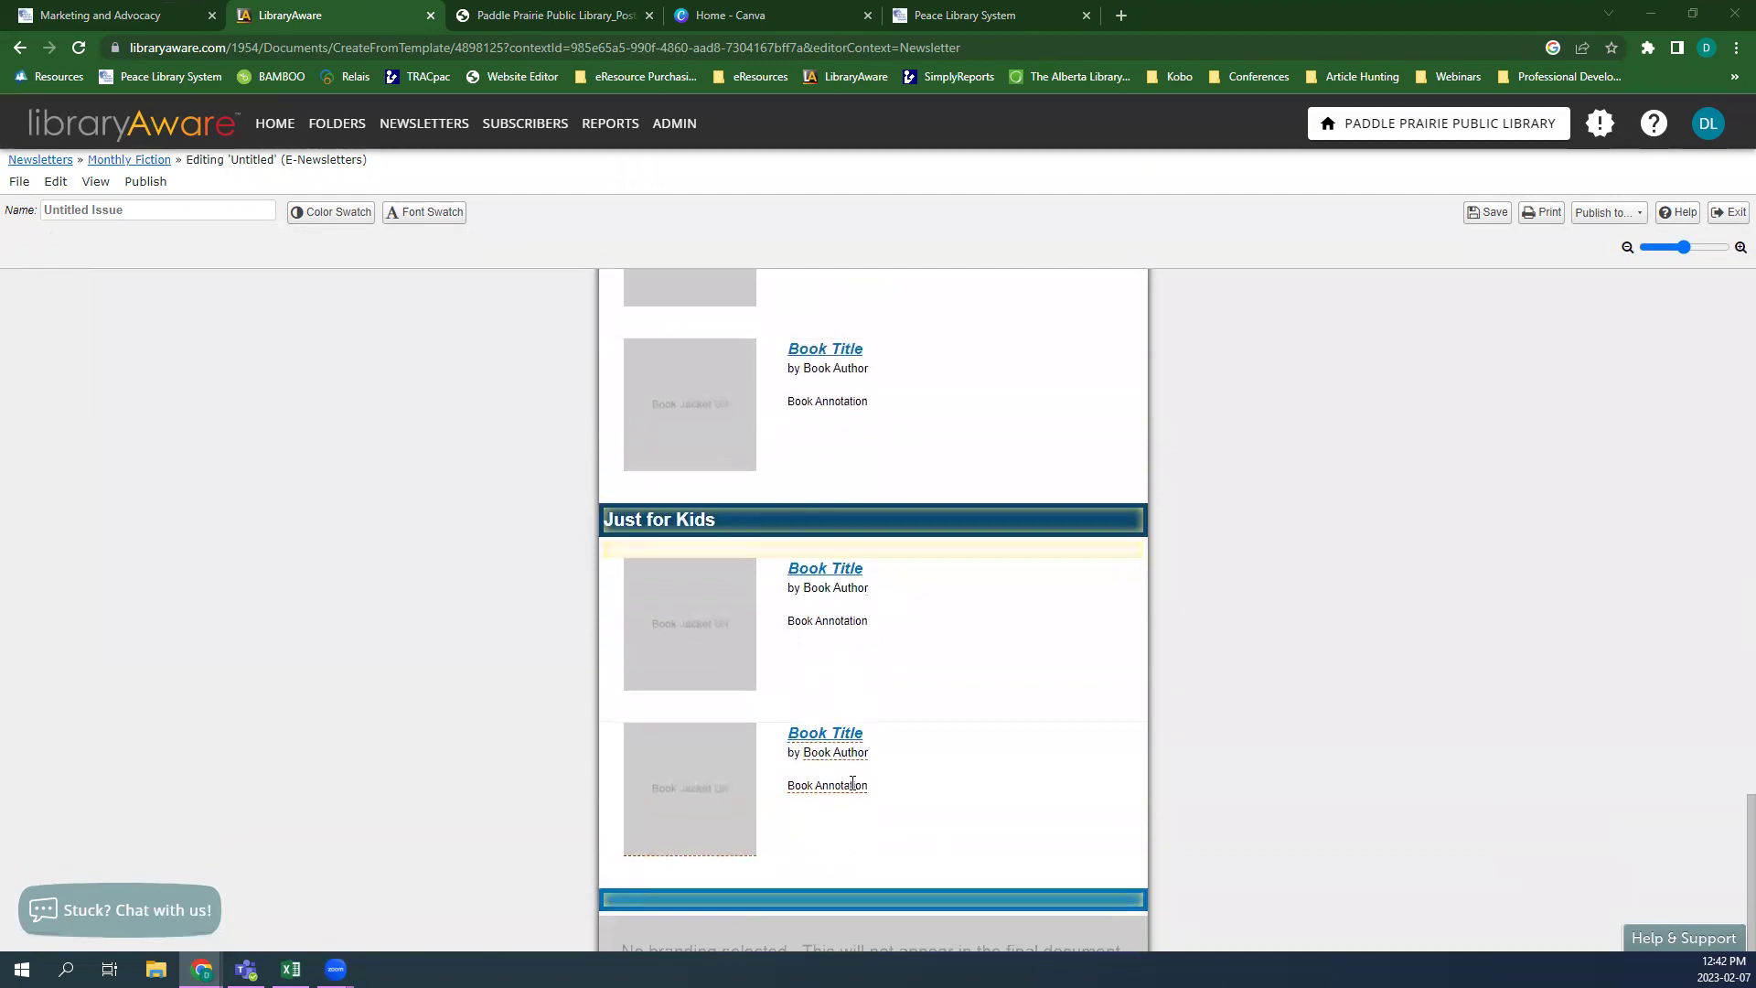
- Save the newsletter issue under the name Issue 1
scroll(823, 768, up, 15)
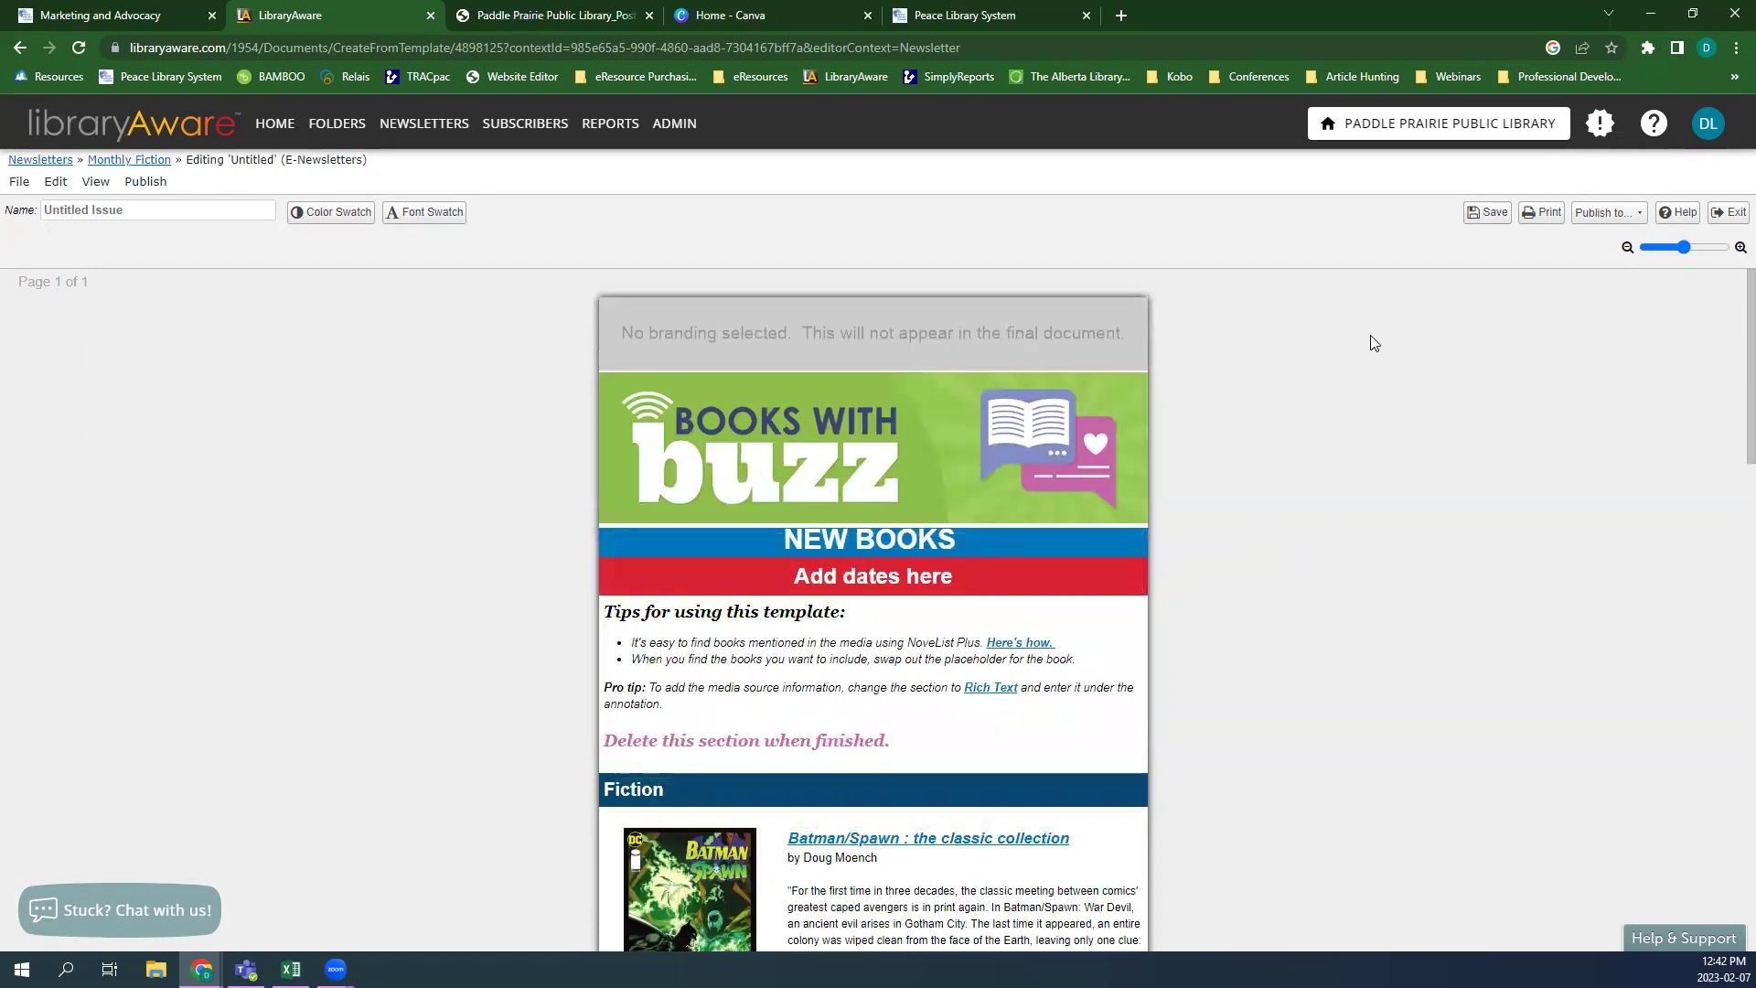
click(1483, 212)
click(845, 528)
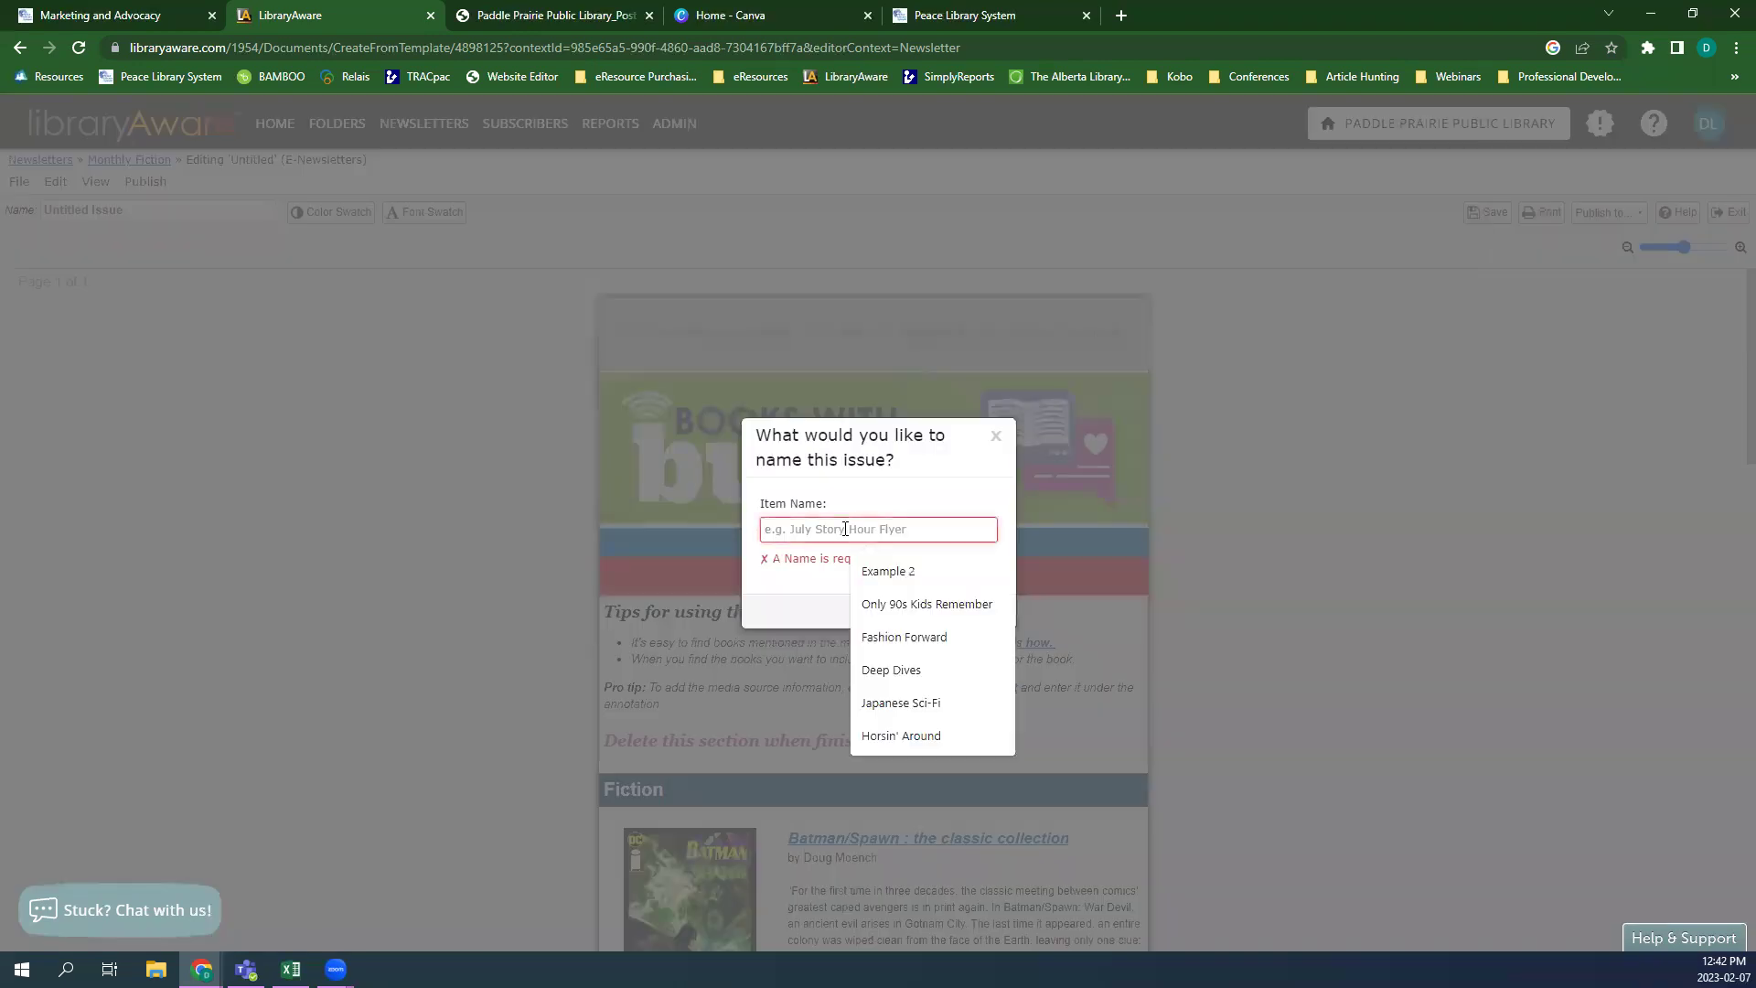
text(Issue 1)
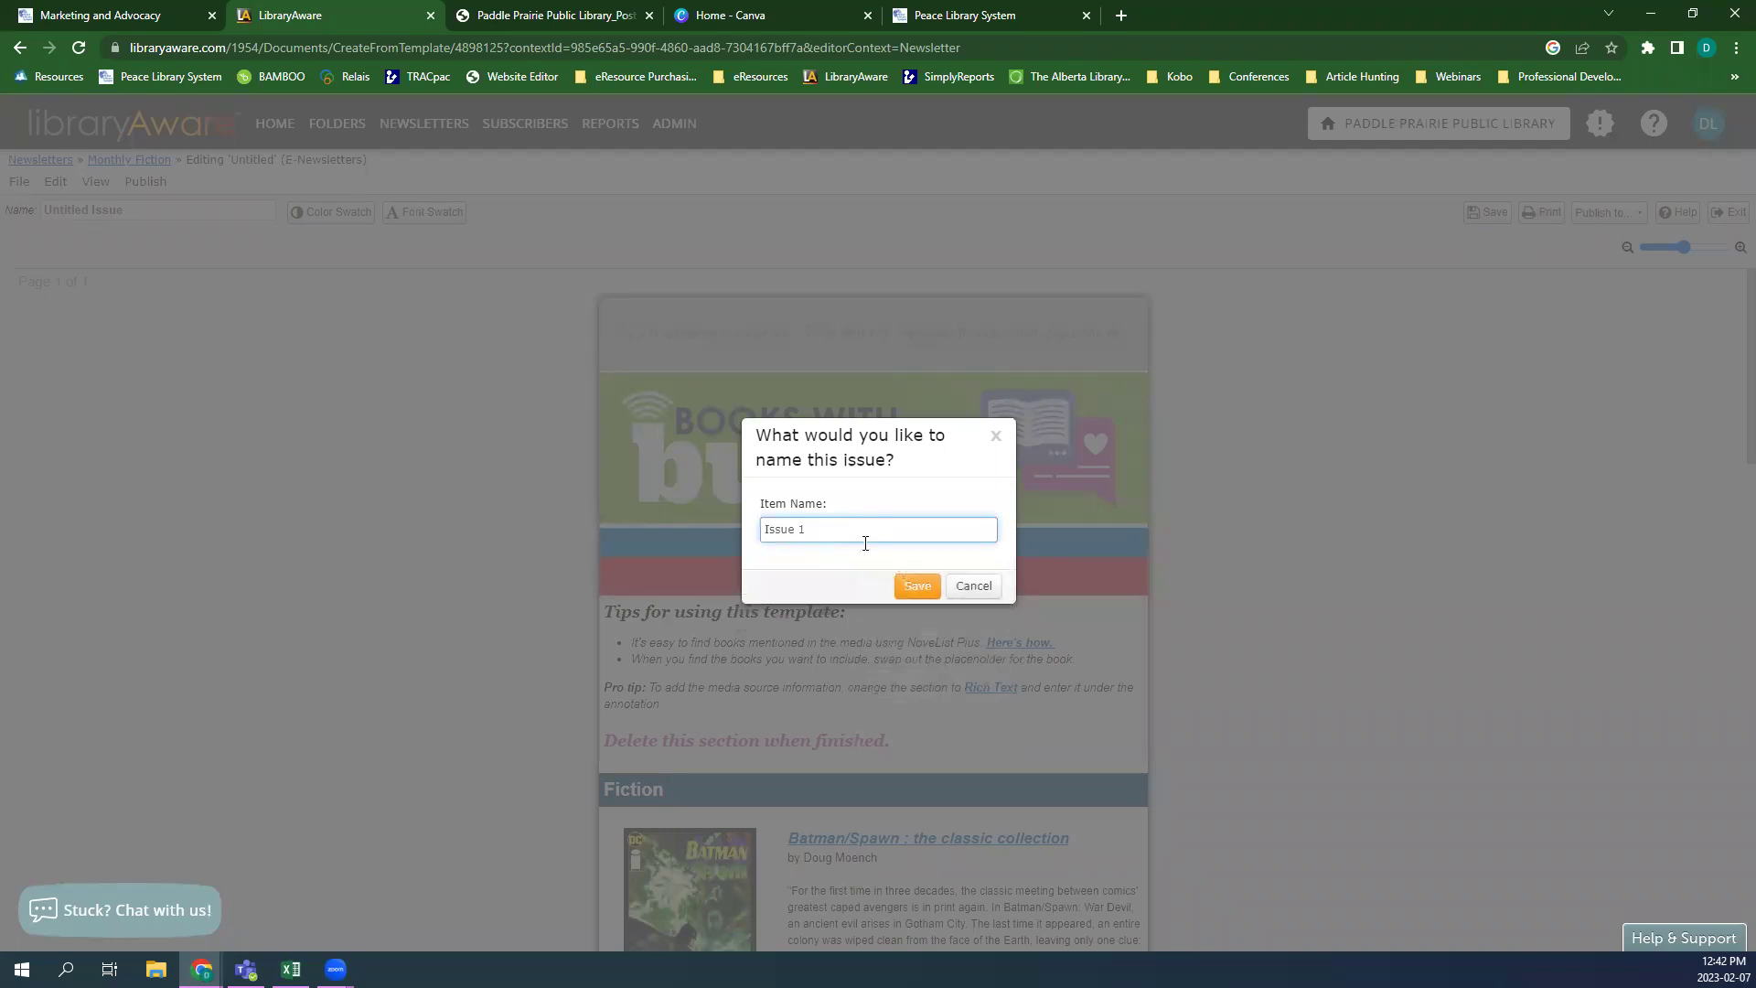
click(916, 587)
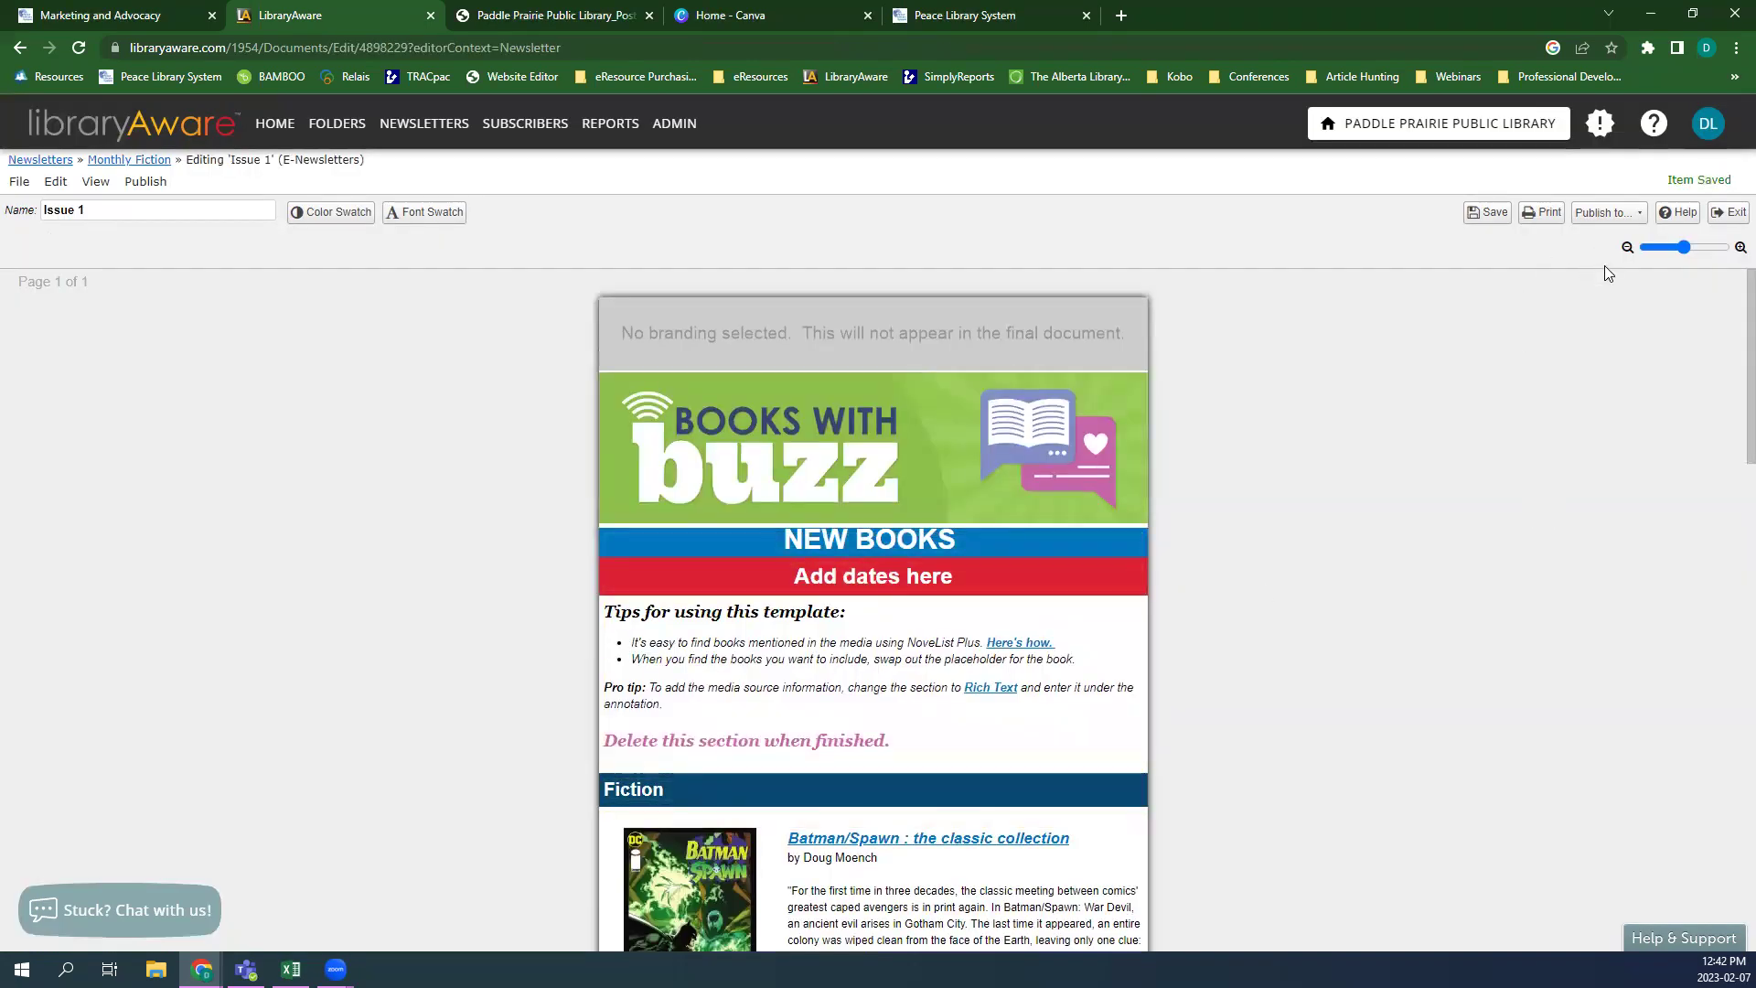
- Open the email scheduling form for Issue 1 and review its Immediately and In the Future publishing options, including the date calendar
click(1607, 213)
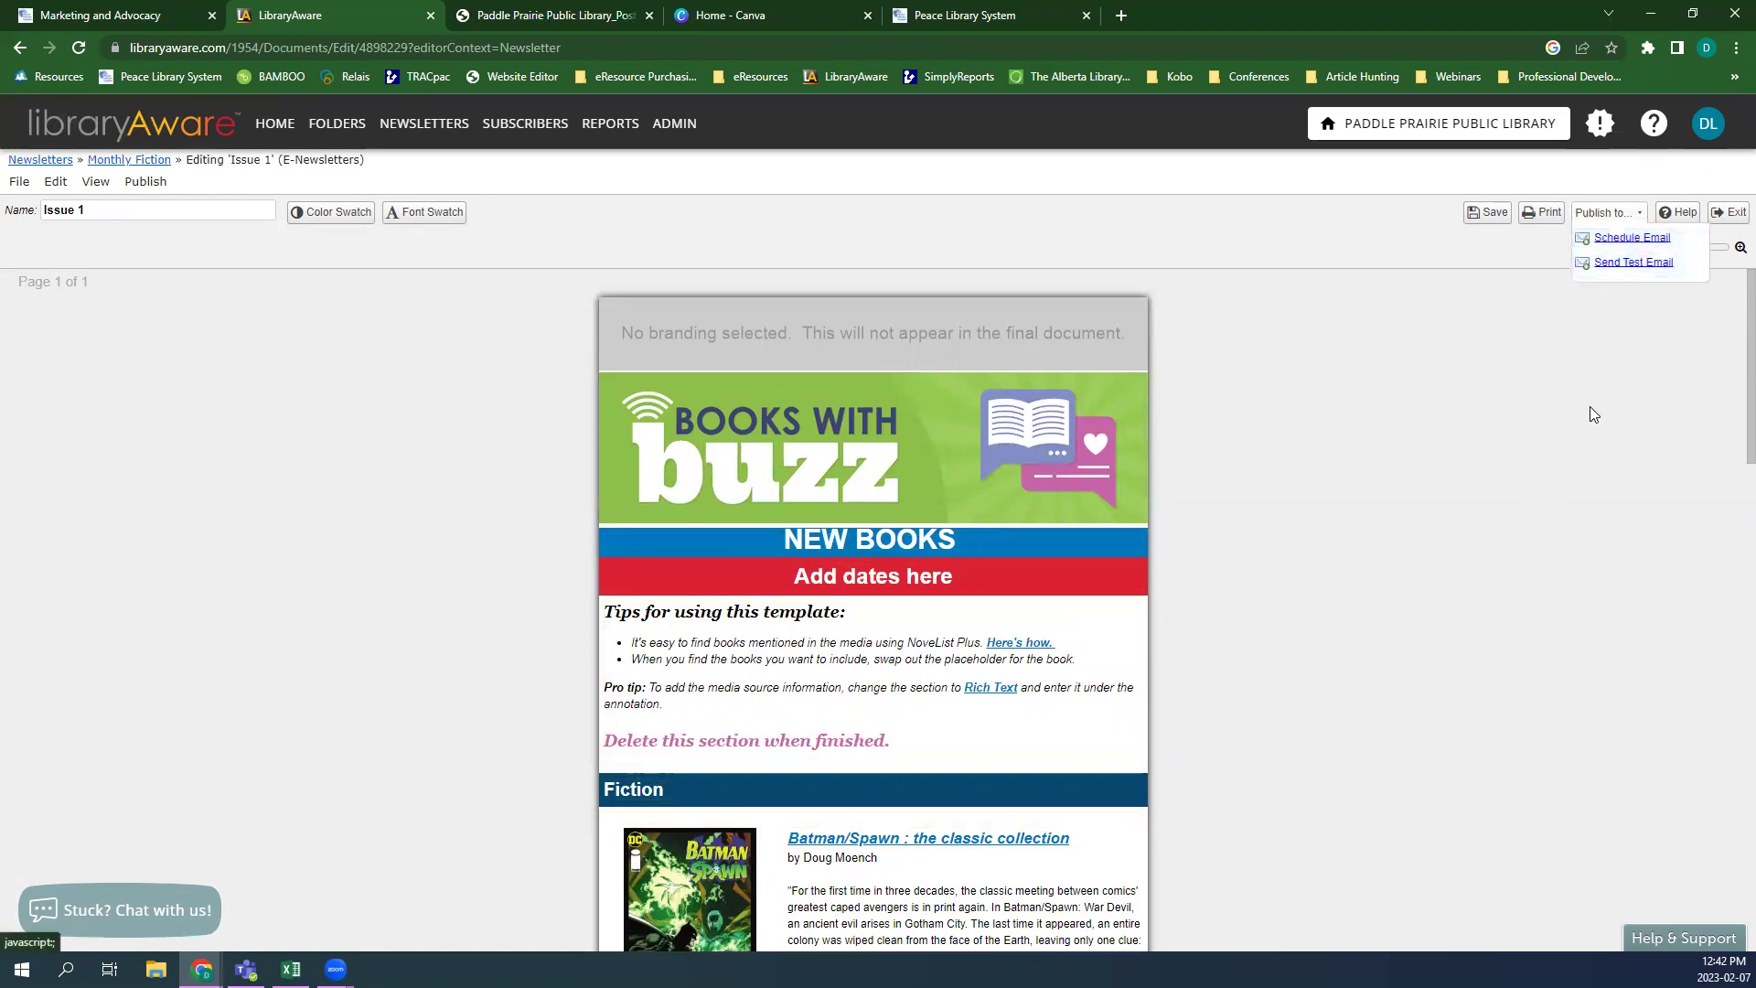
click(1619, 240)
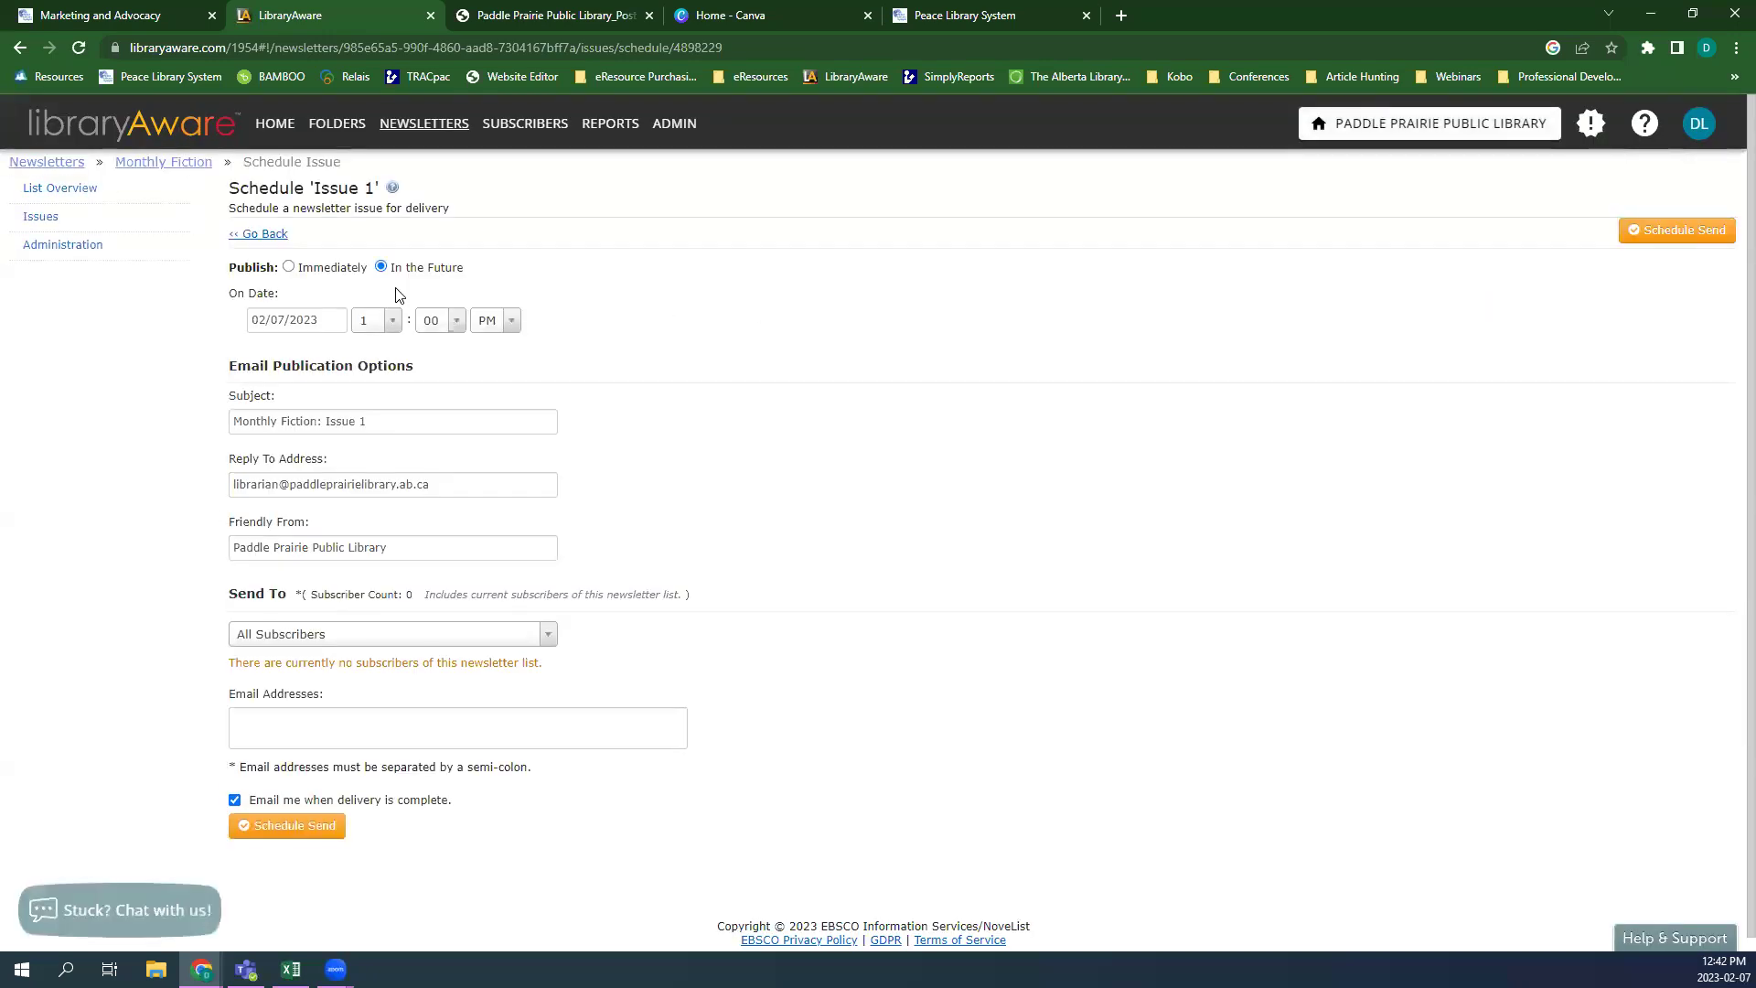
click(298, 274)
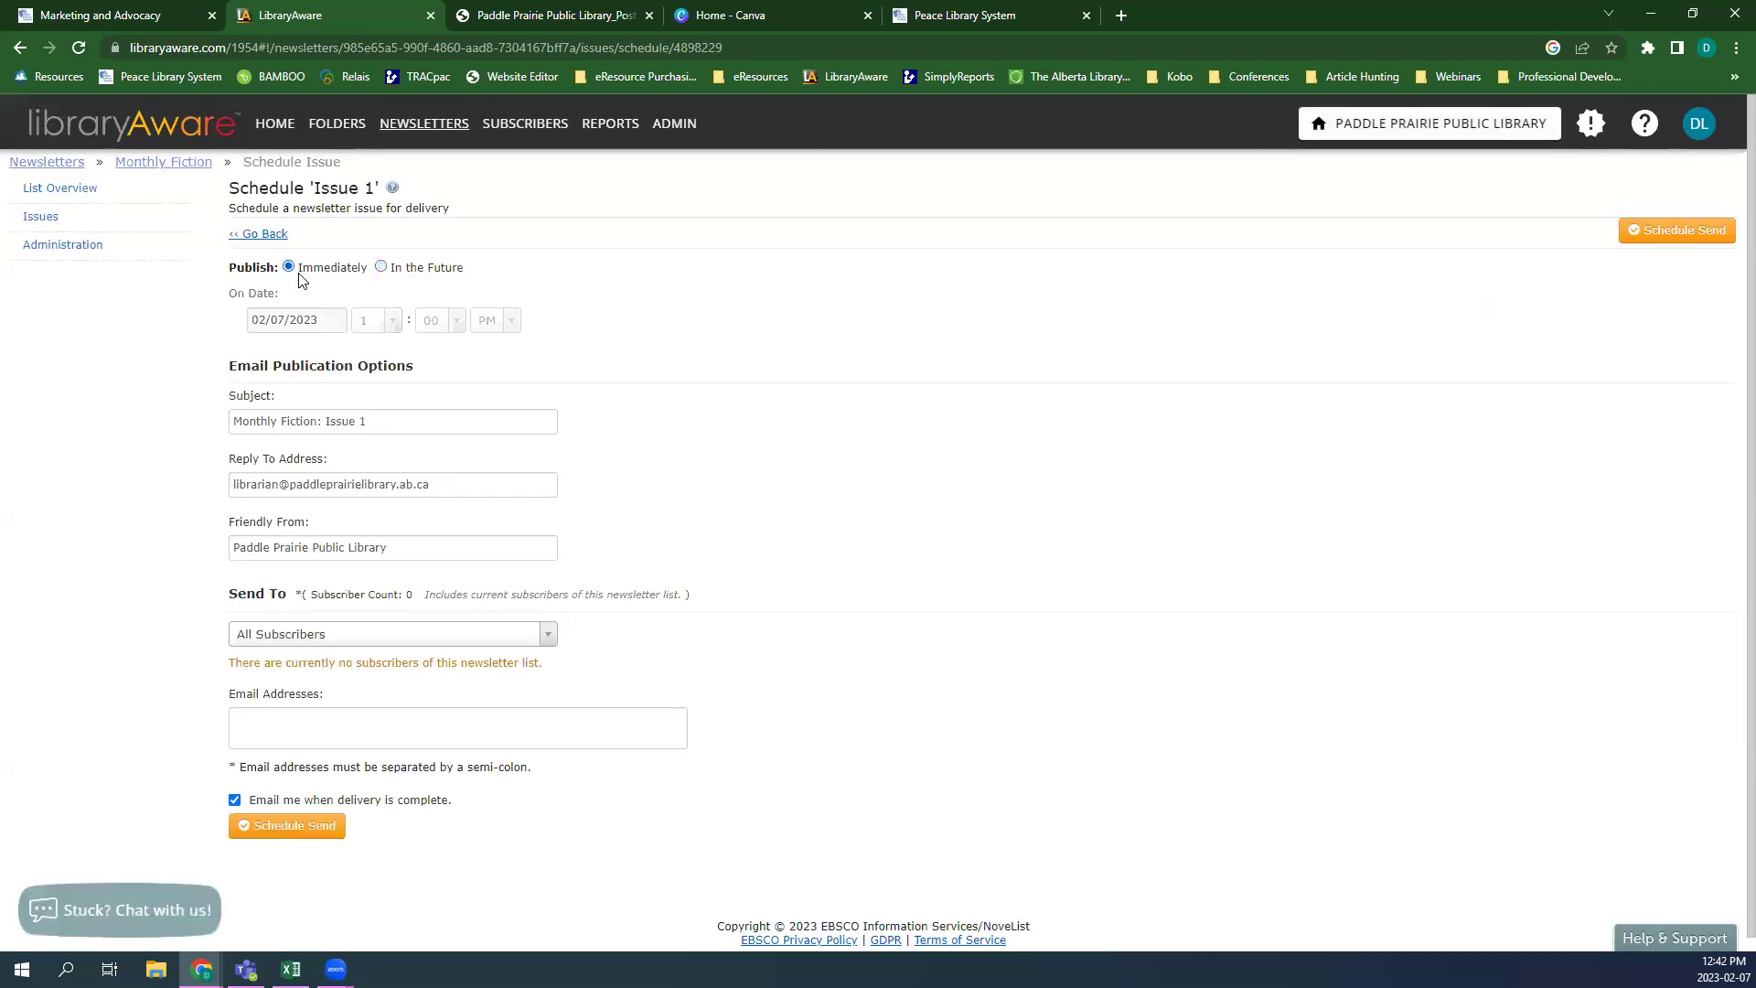
click(406, 277)
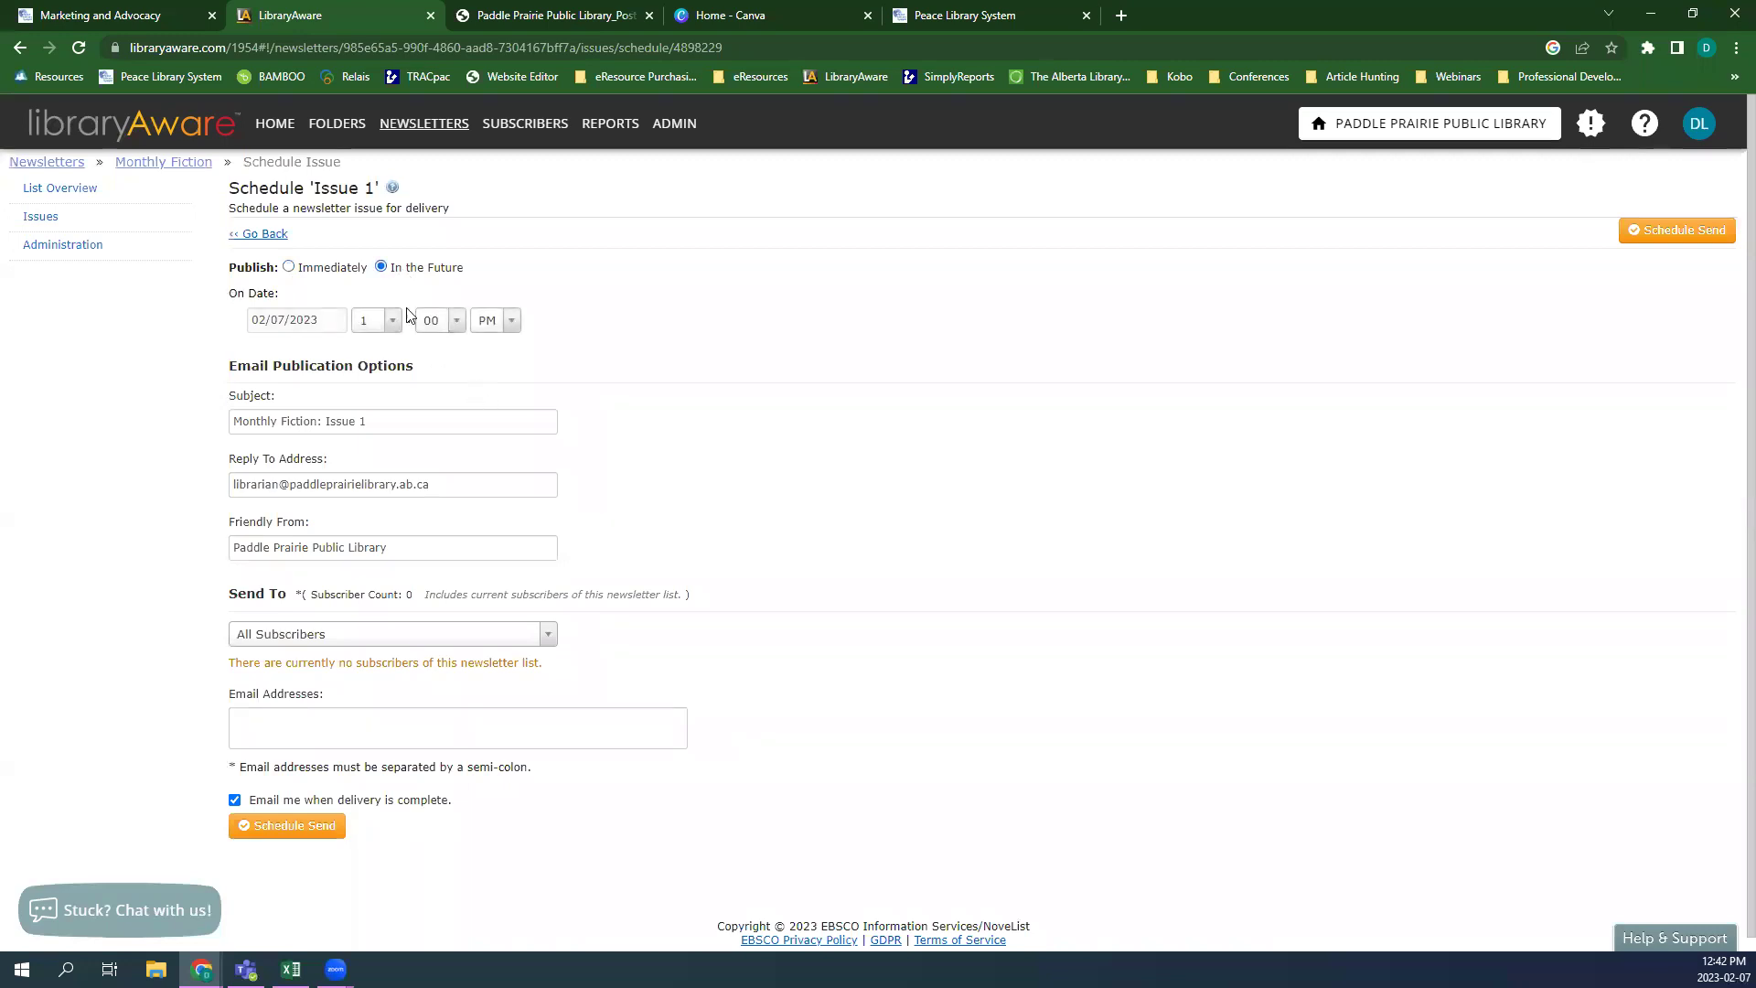
click(302, 320)
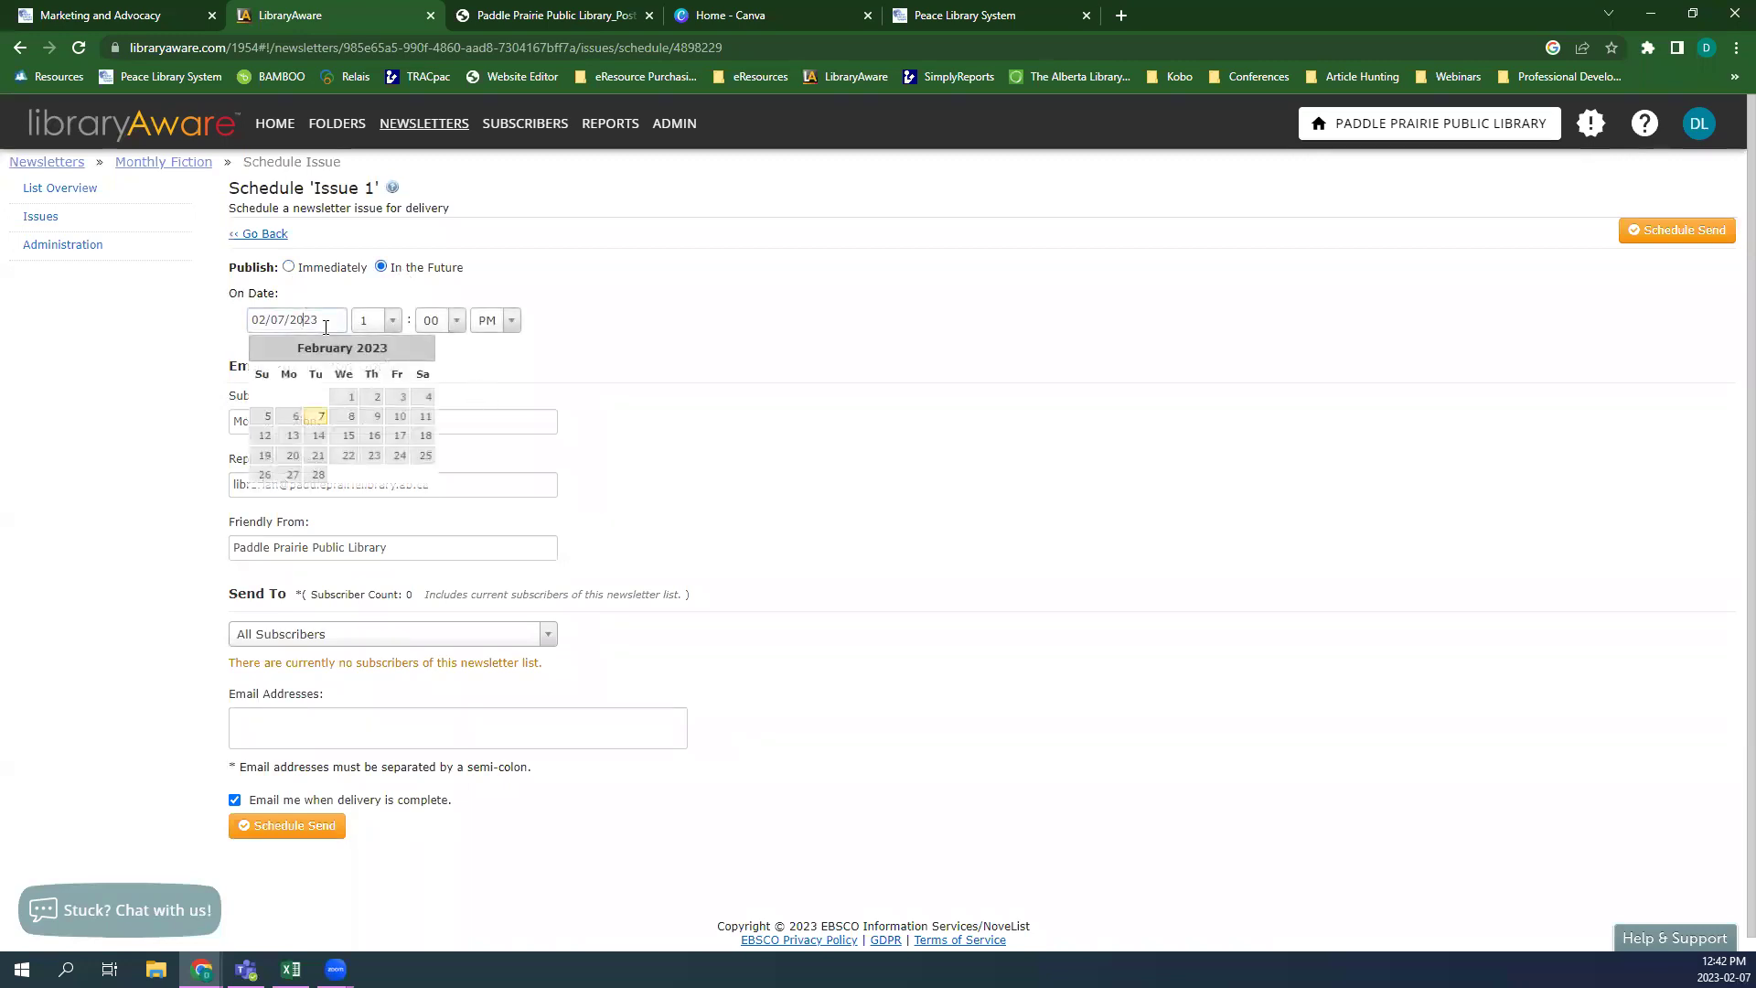
click(445, 395)
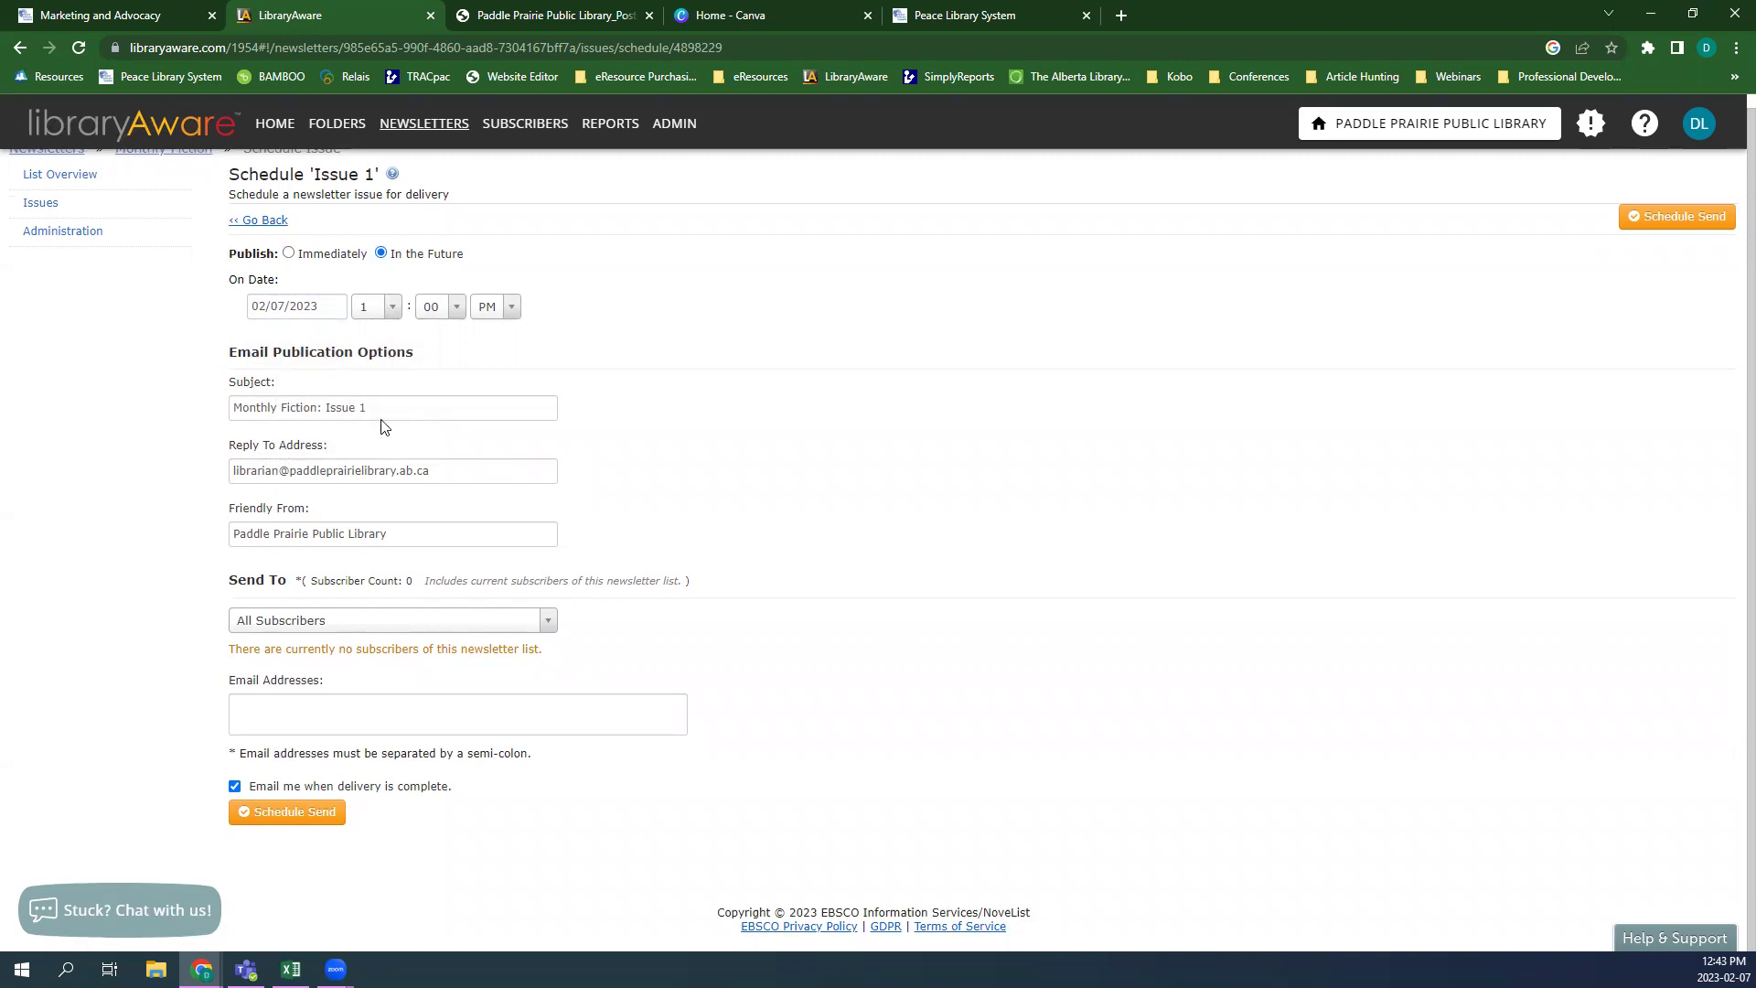
- Review the scheduling form's email subject, the Send To choices for subscribers and the field for additional email addresses
key(ctrl+a)
click(150, 405)
click(340, 619)
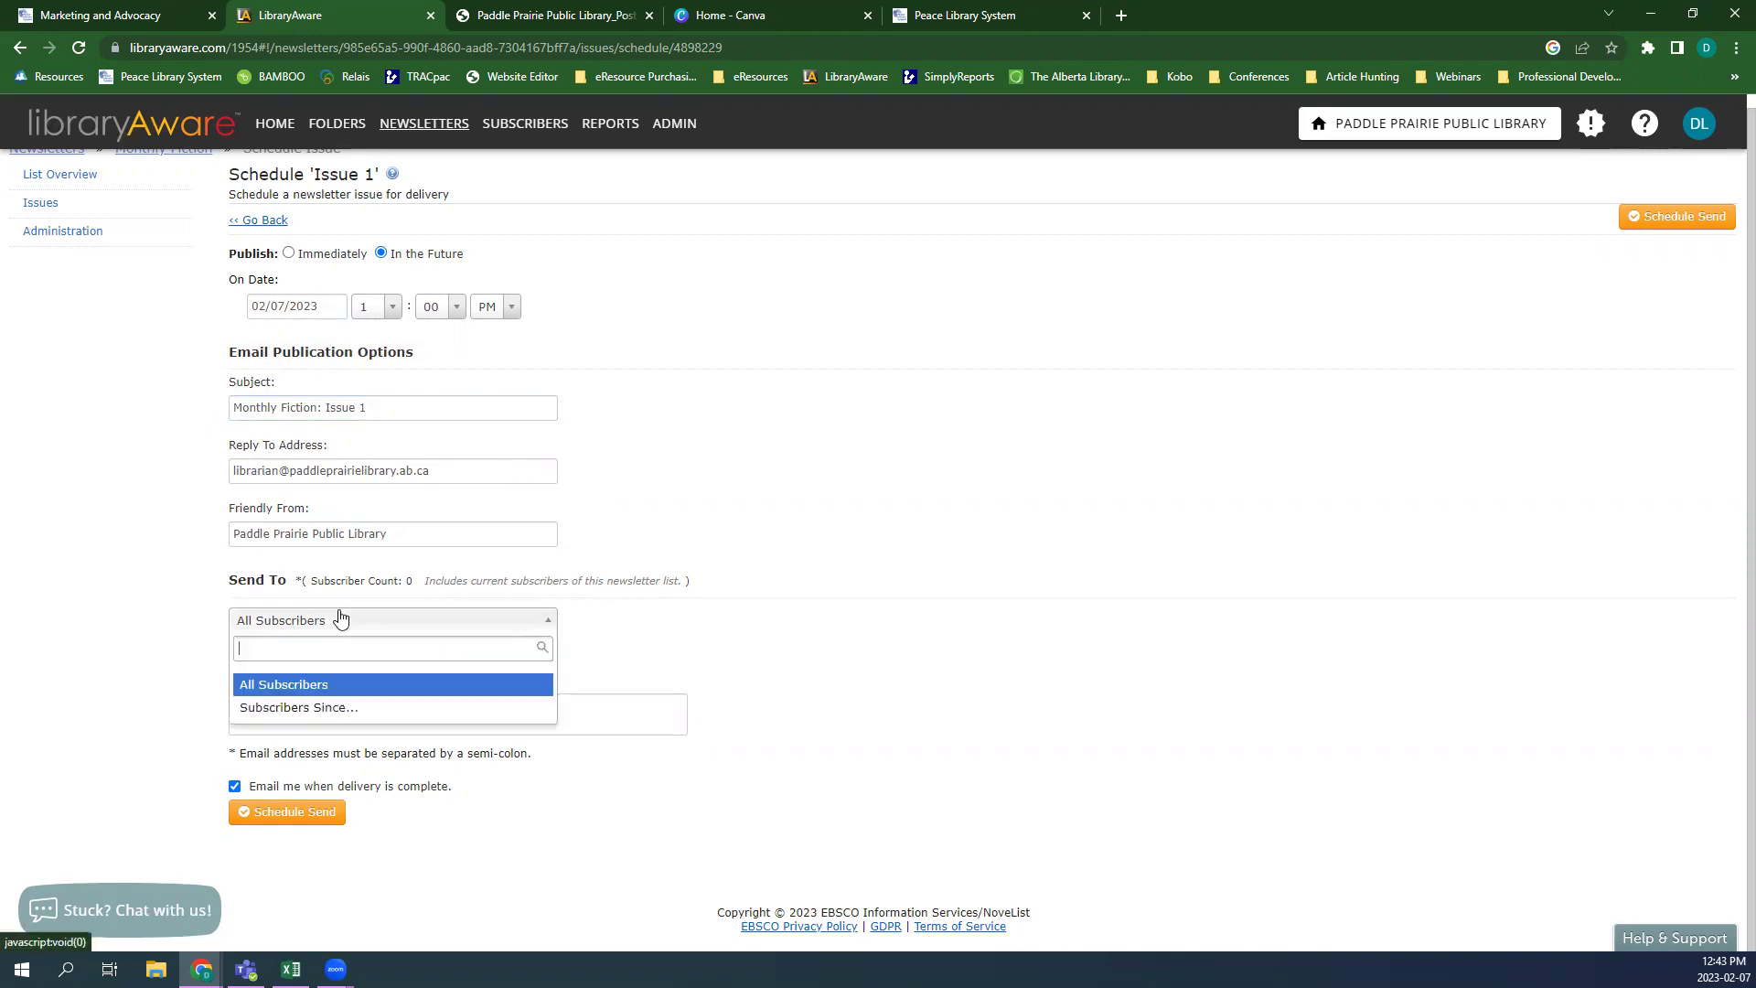
click(501, 610)
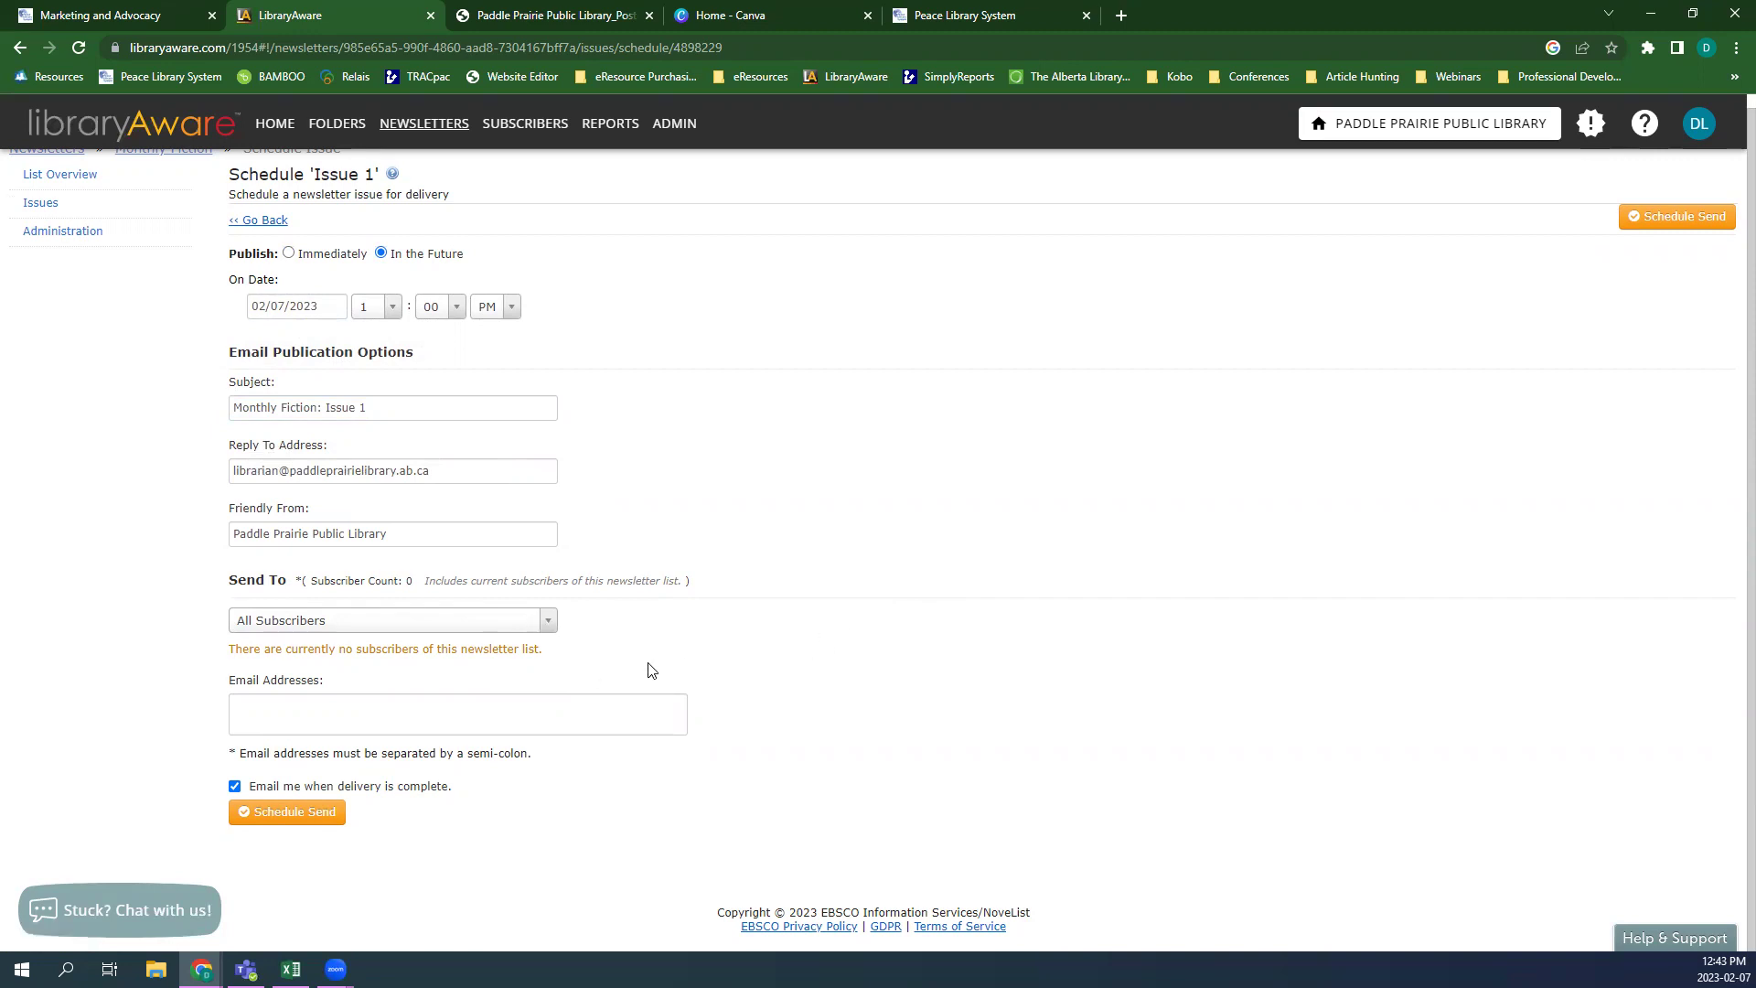
click(462, 631)
click(428, 652)
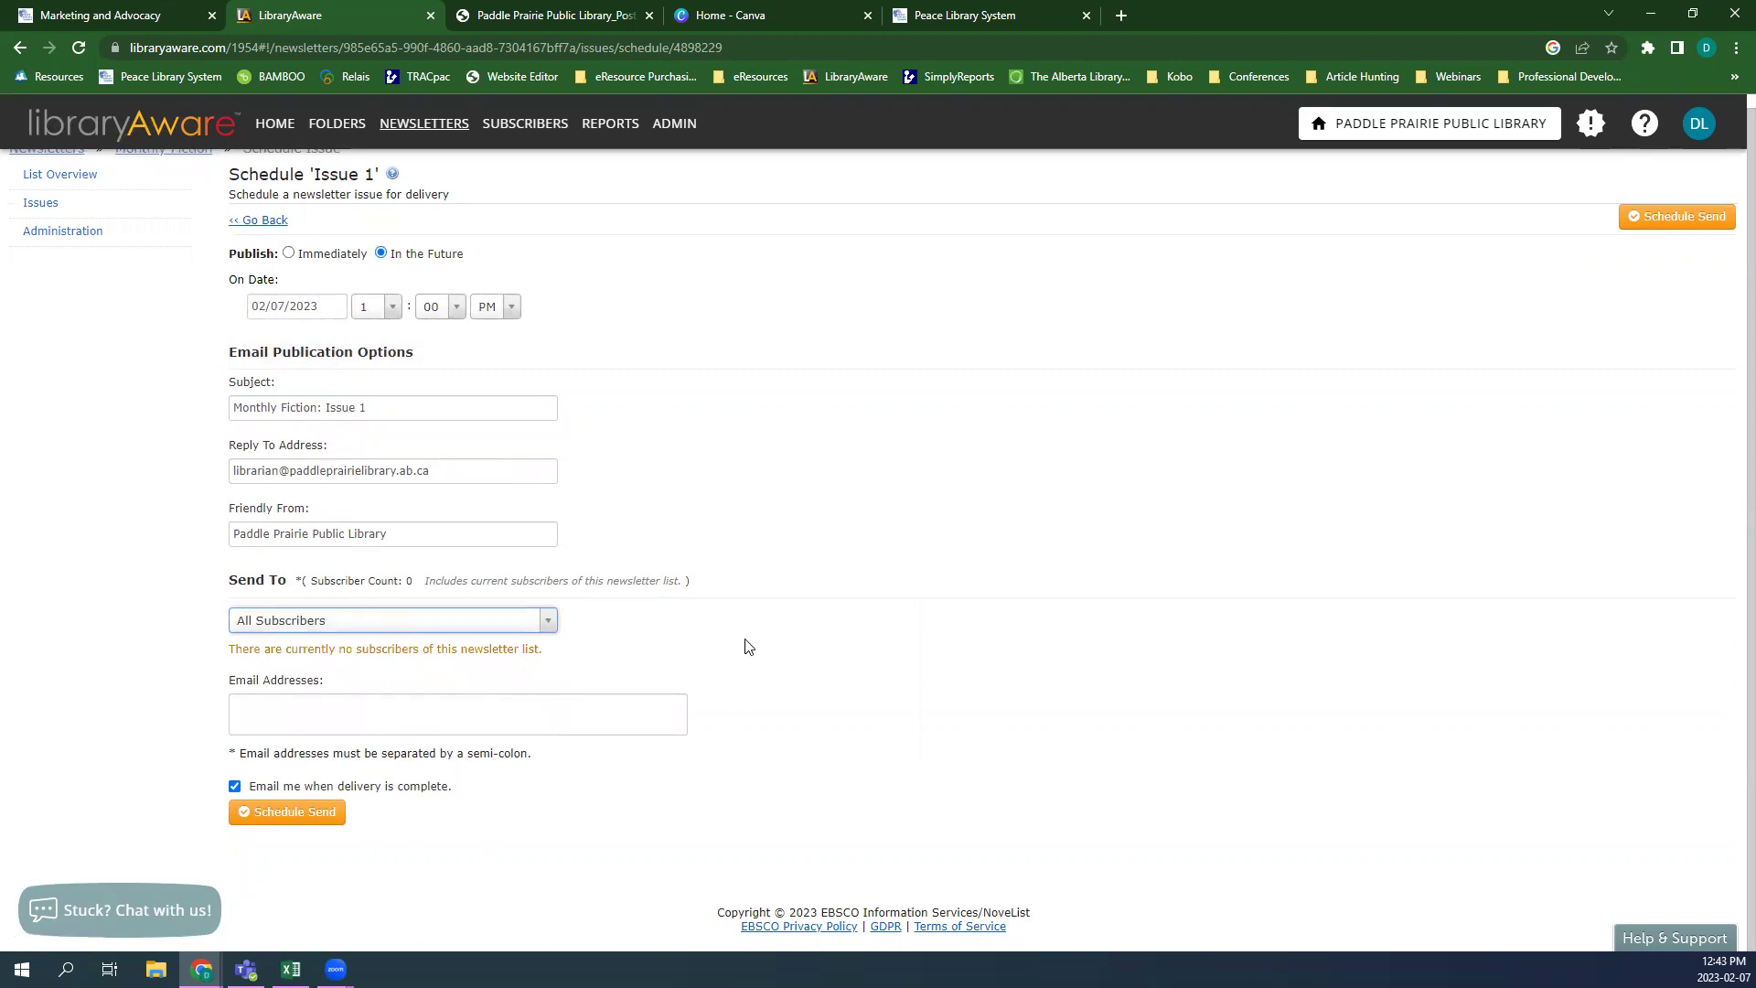
click(291, 621)
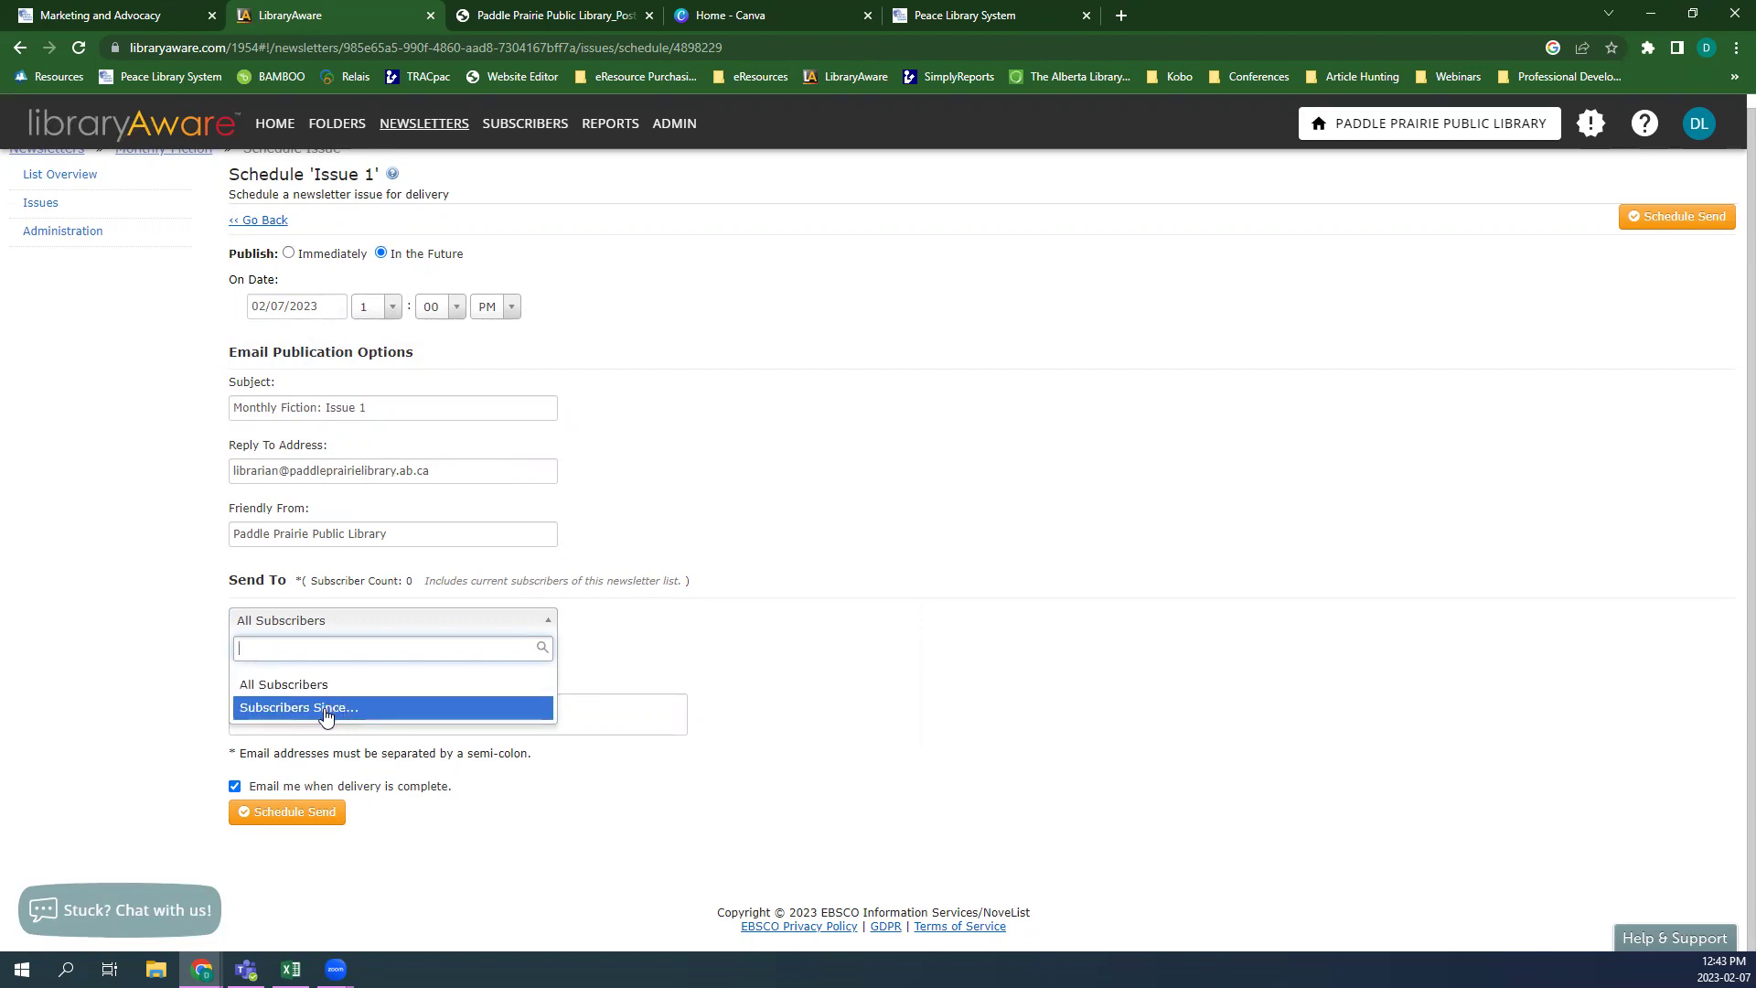
click(1002, 674)
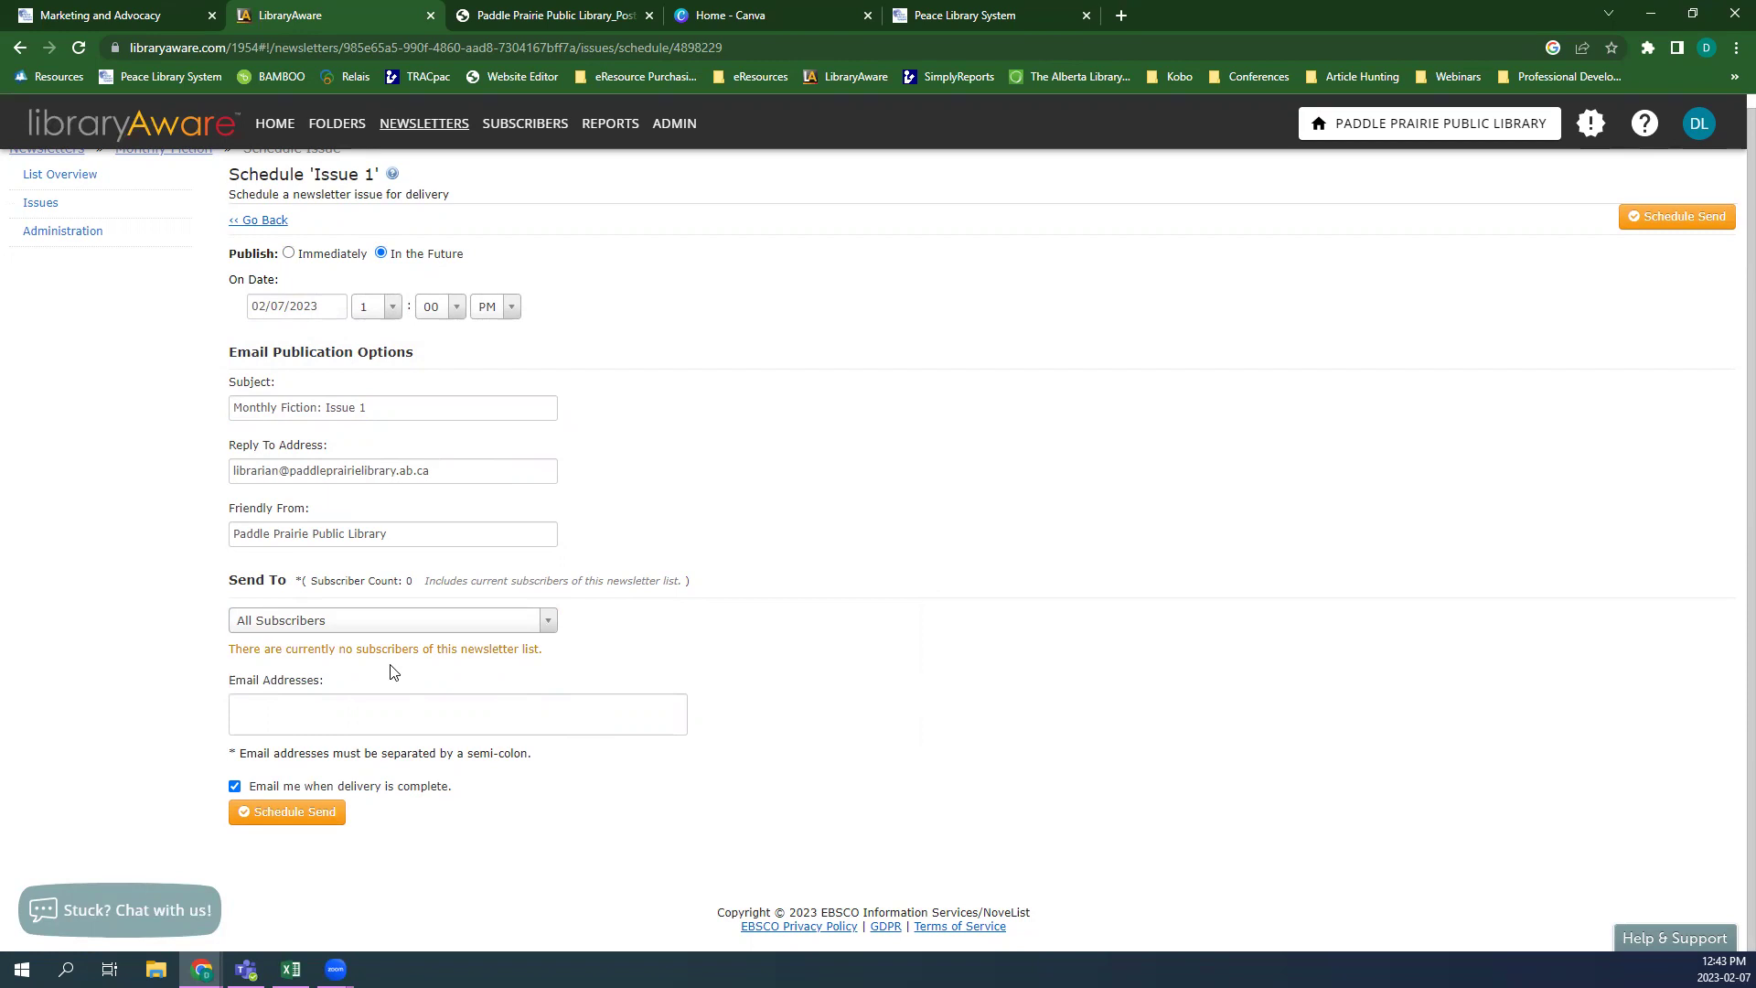
click(461, 707)
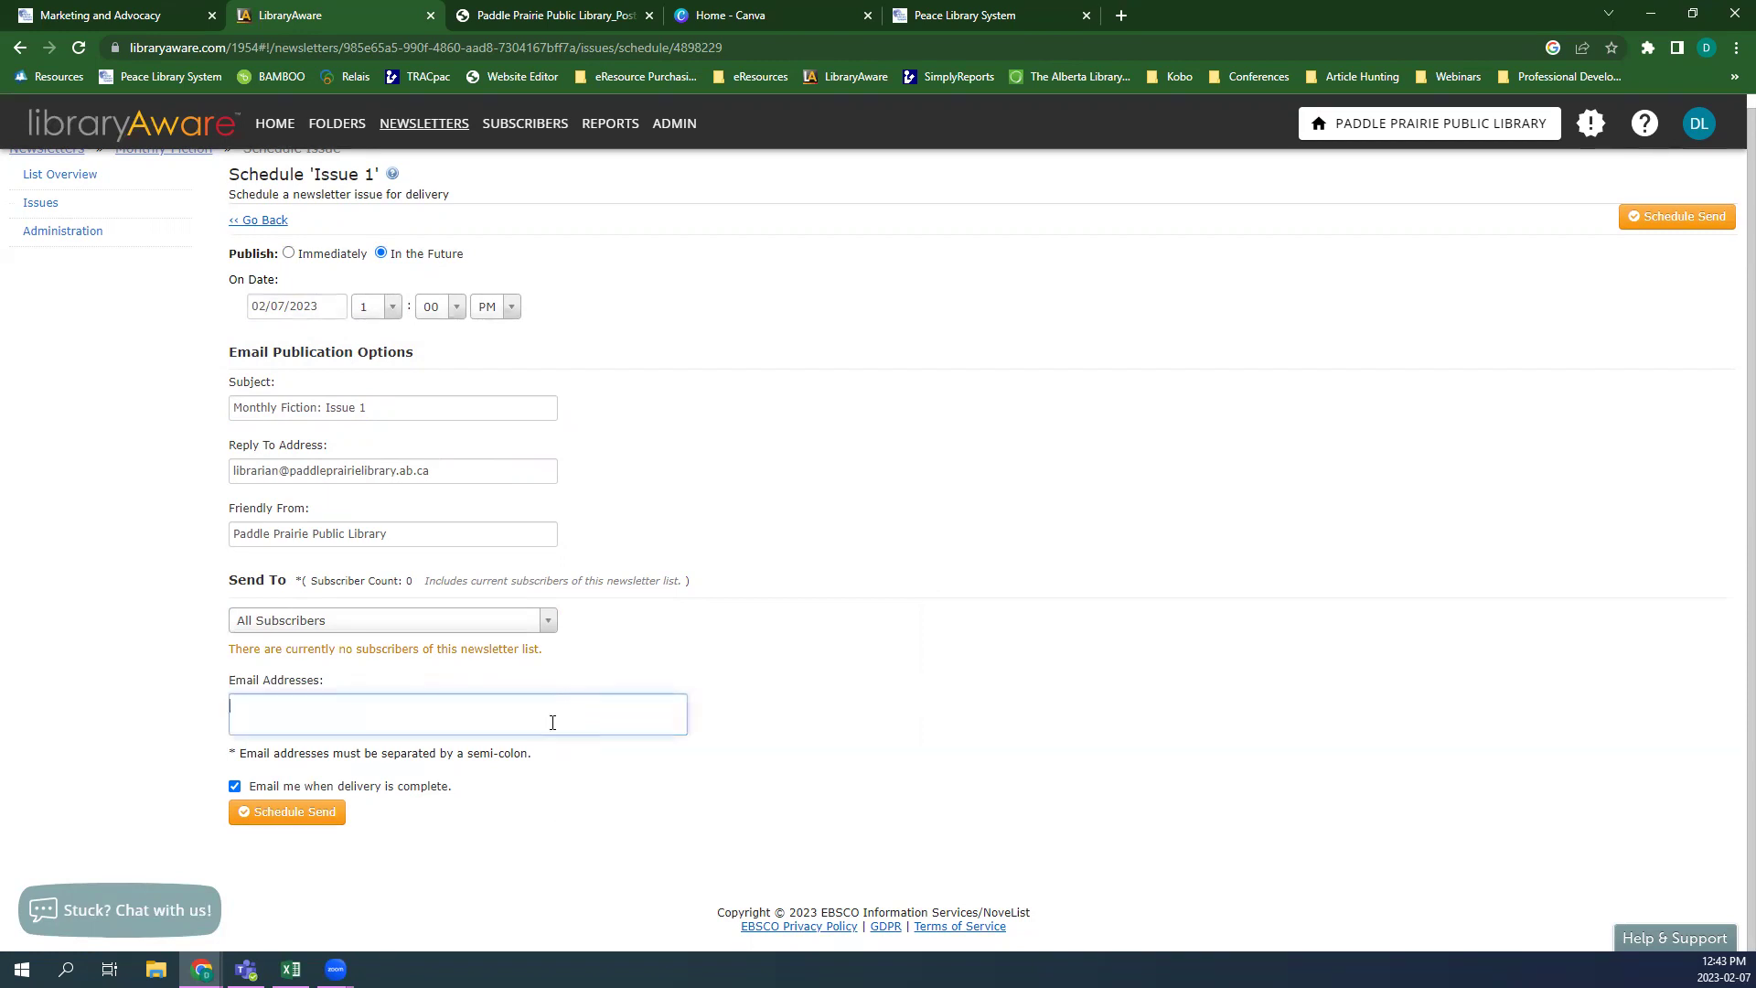
click(270, 622)
click(141, 592)
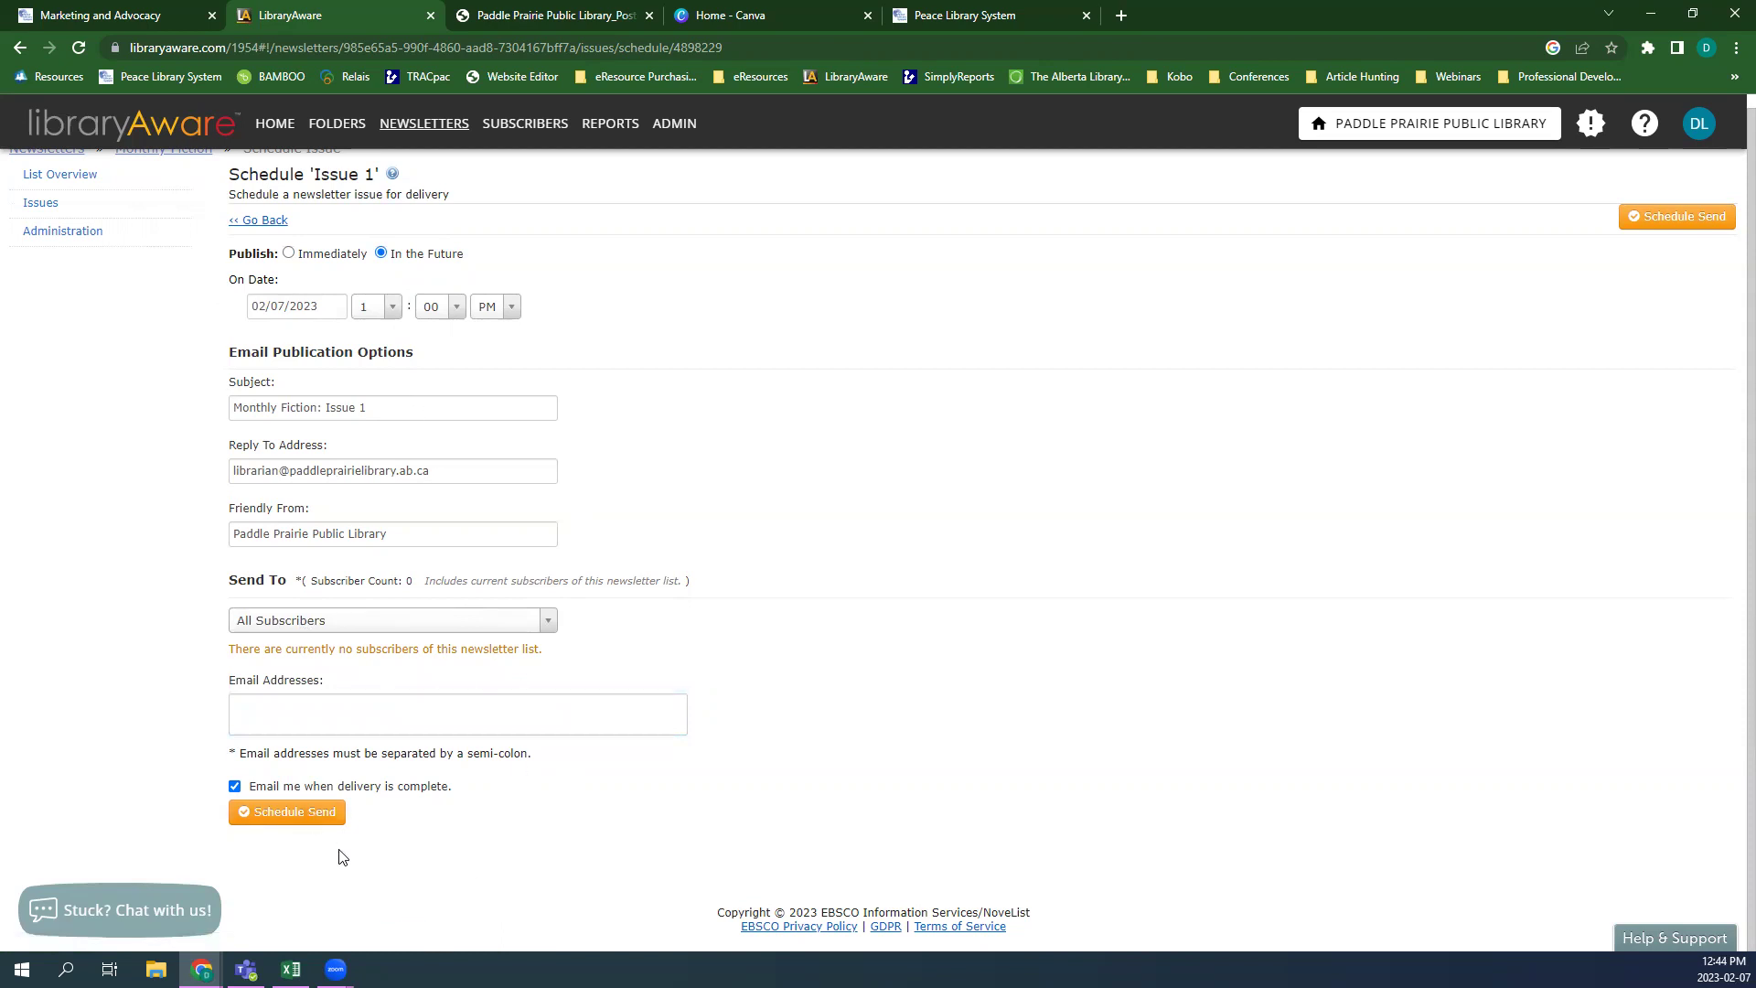
- Leave the scheduling form to view the library's newsletter lists and its active email subscribers
scroll(1125, 810, up, 1)
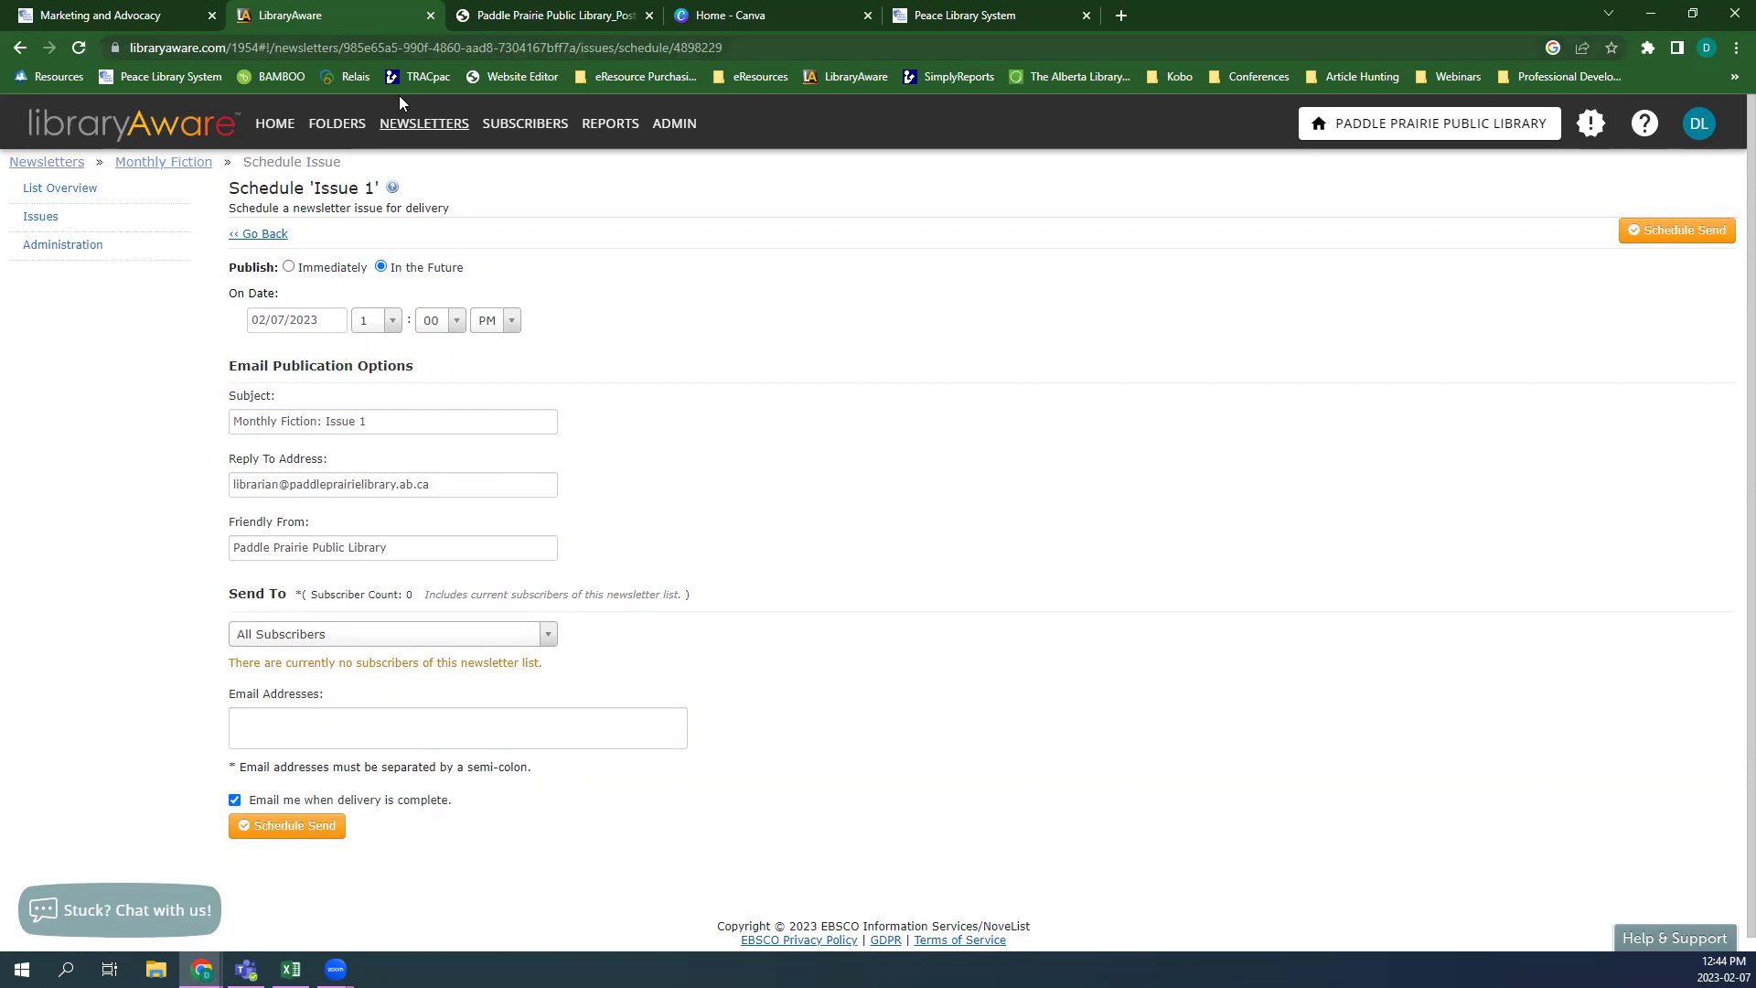
click(421, 126)
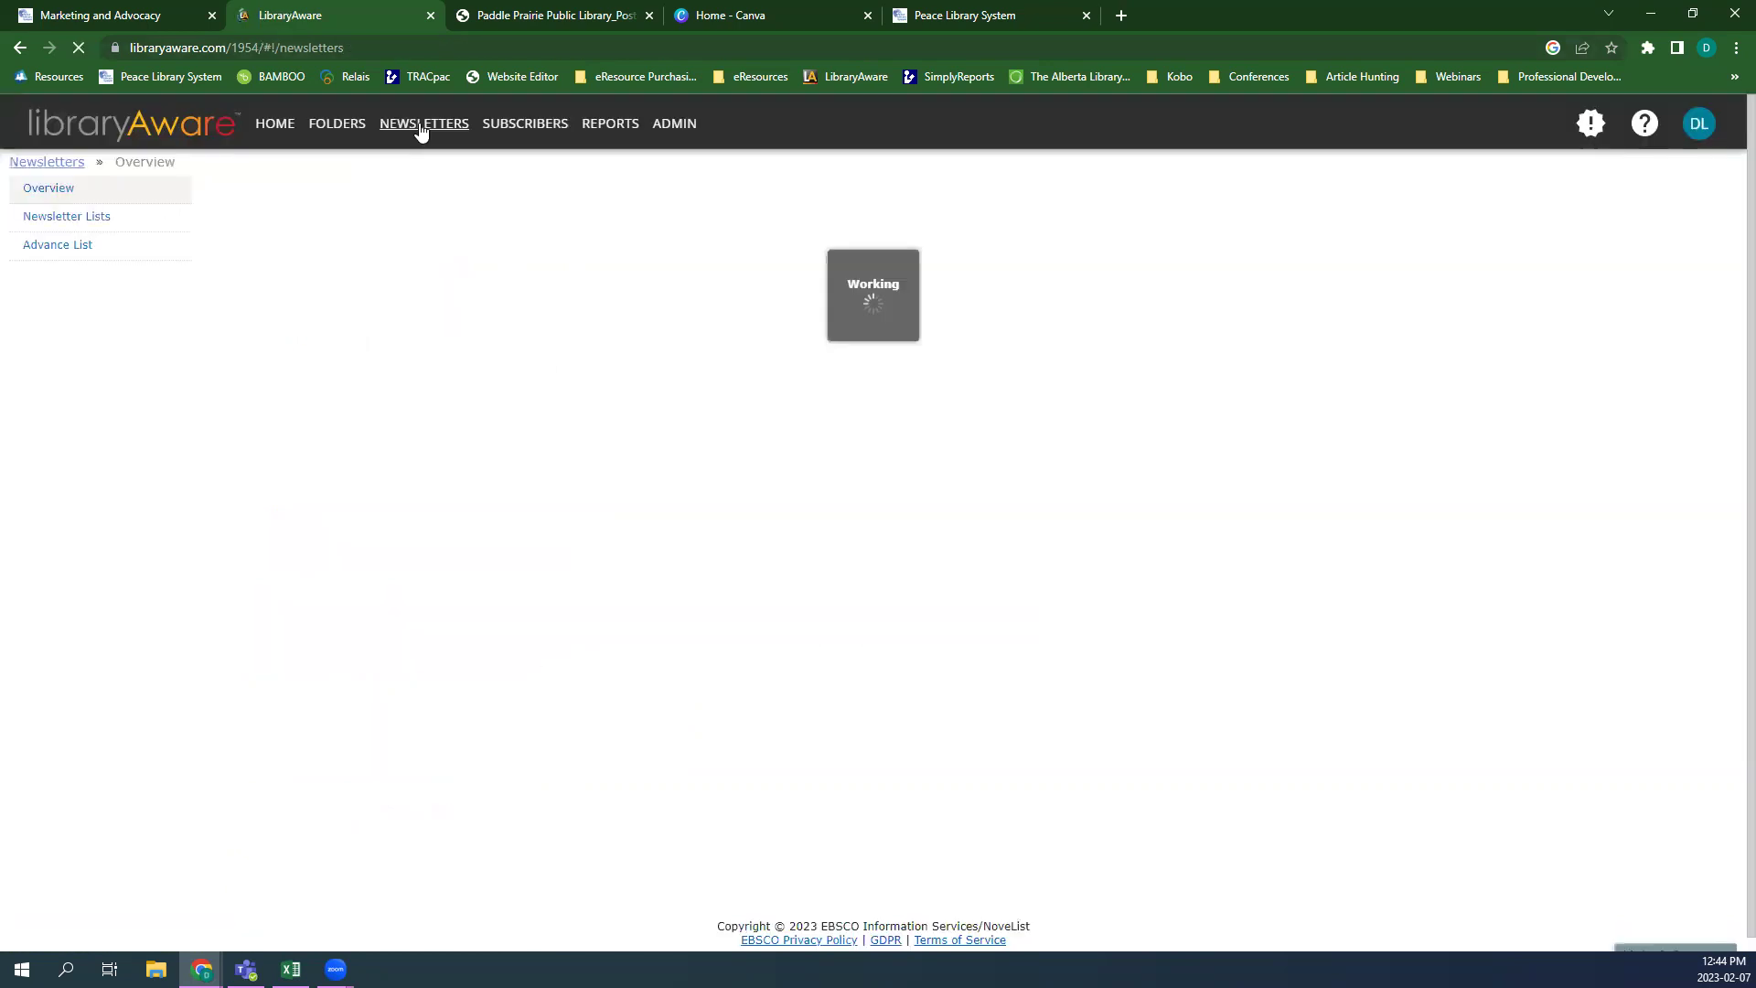
click(134, 221)
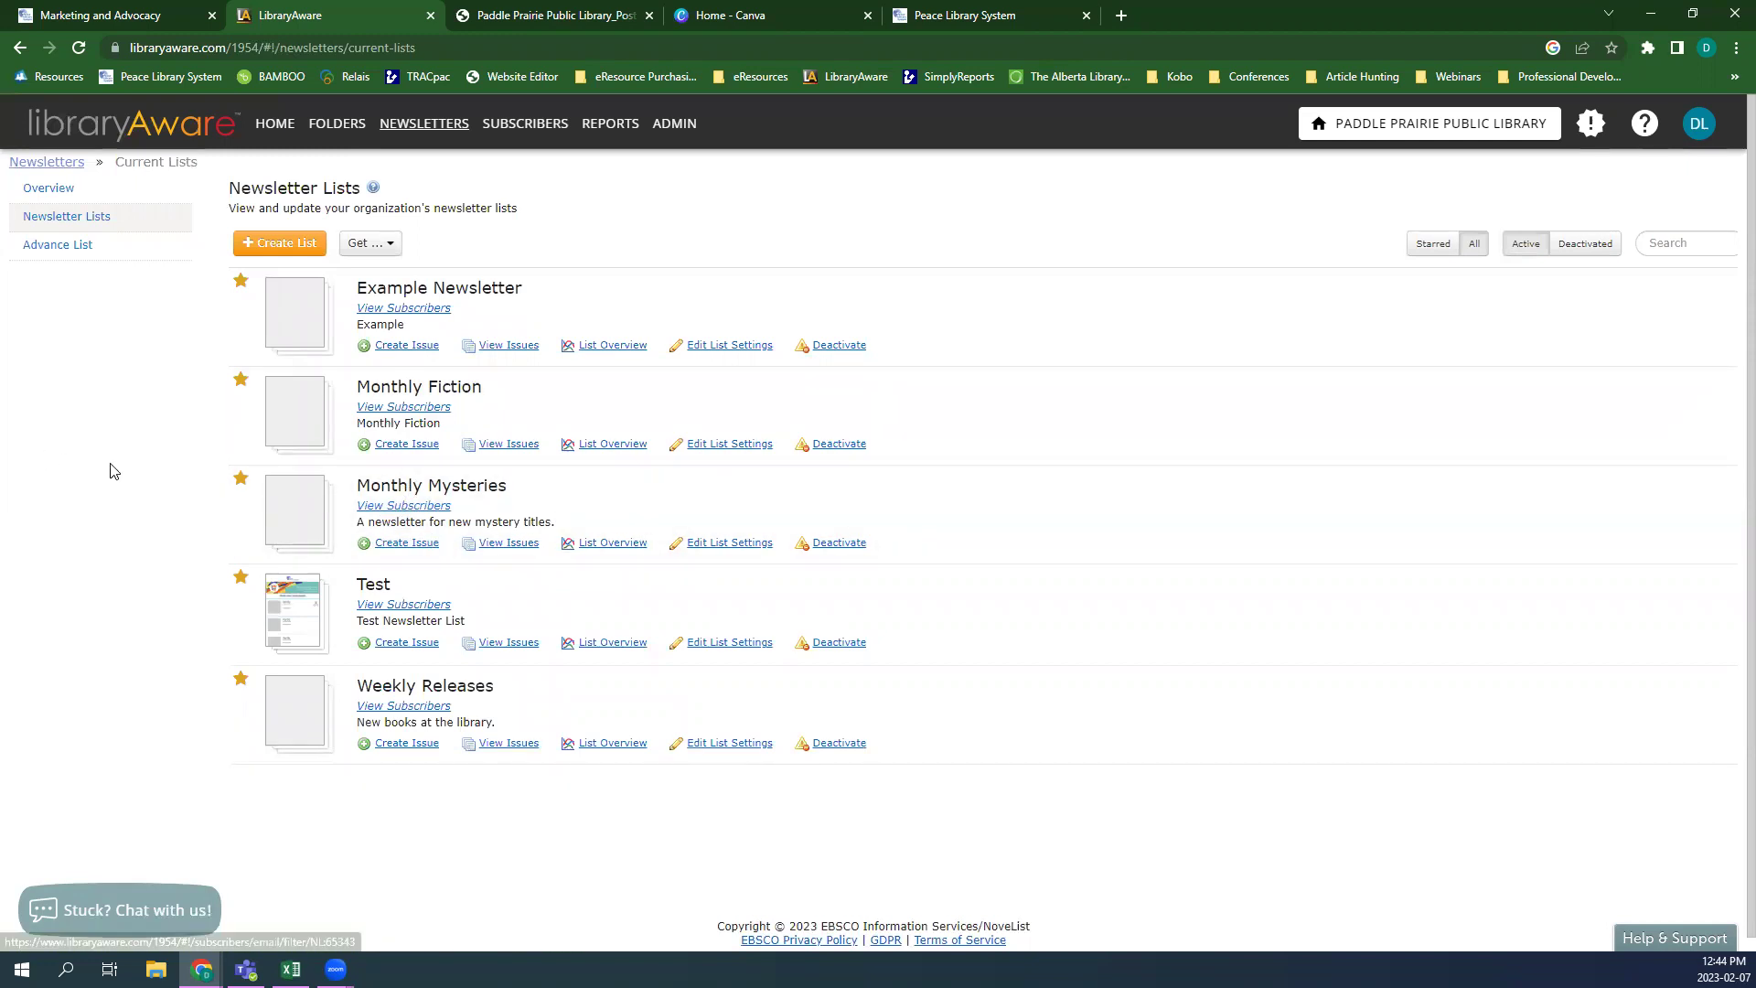
click(549, 125)
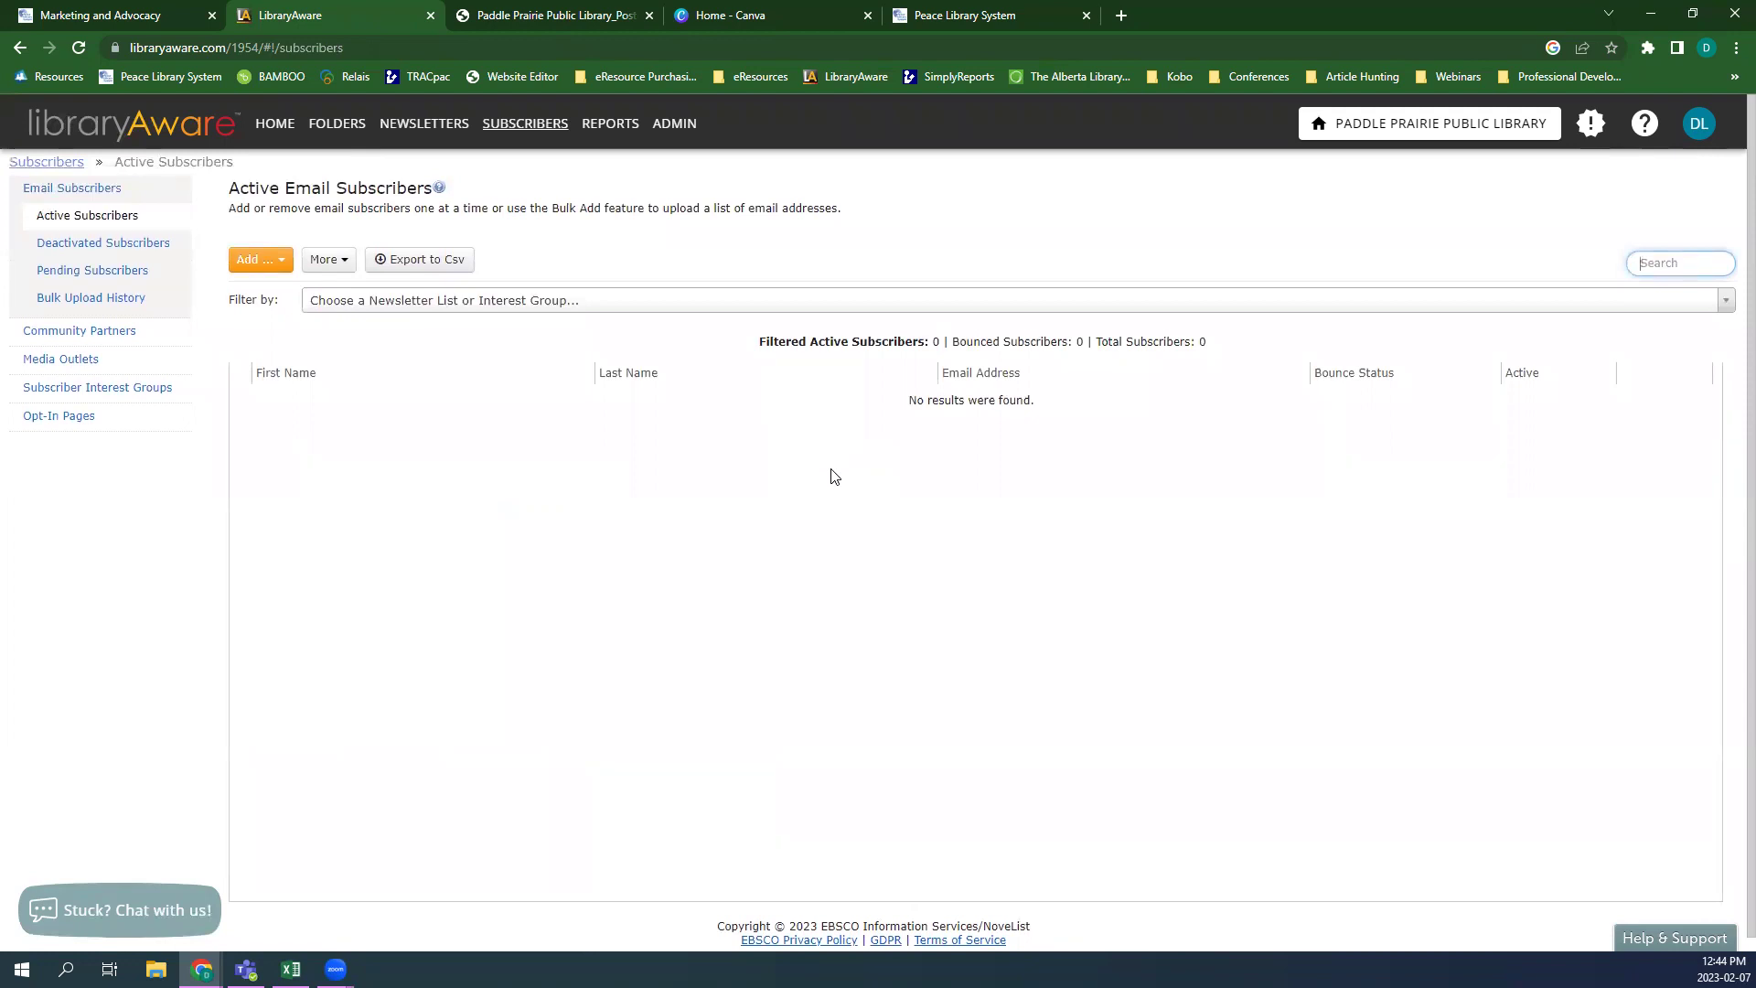
- Open the form for adding a single email subscriber and go through its name, email address and interest group fields
click(271, 263)
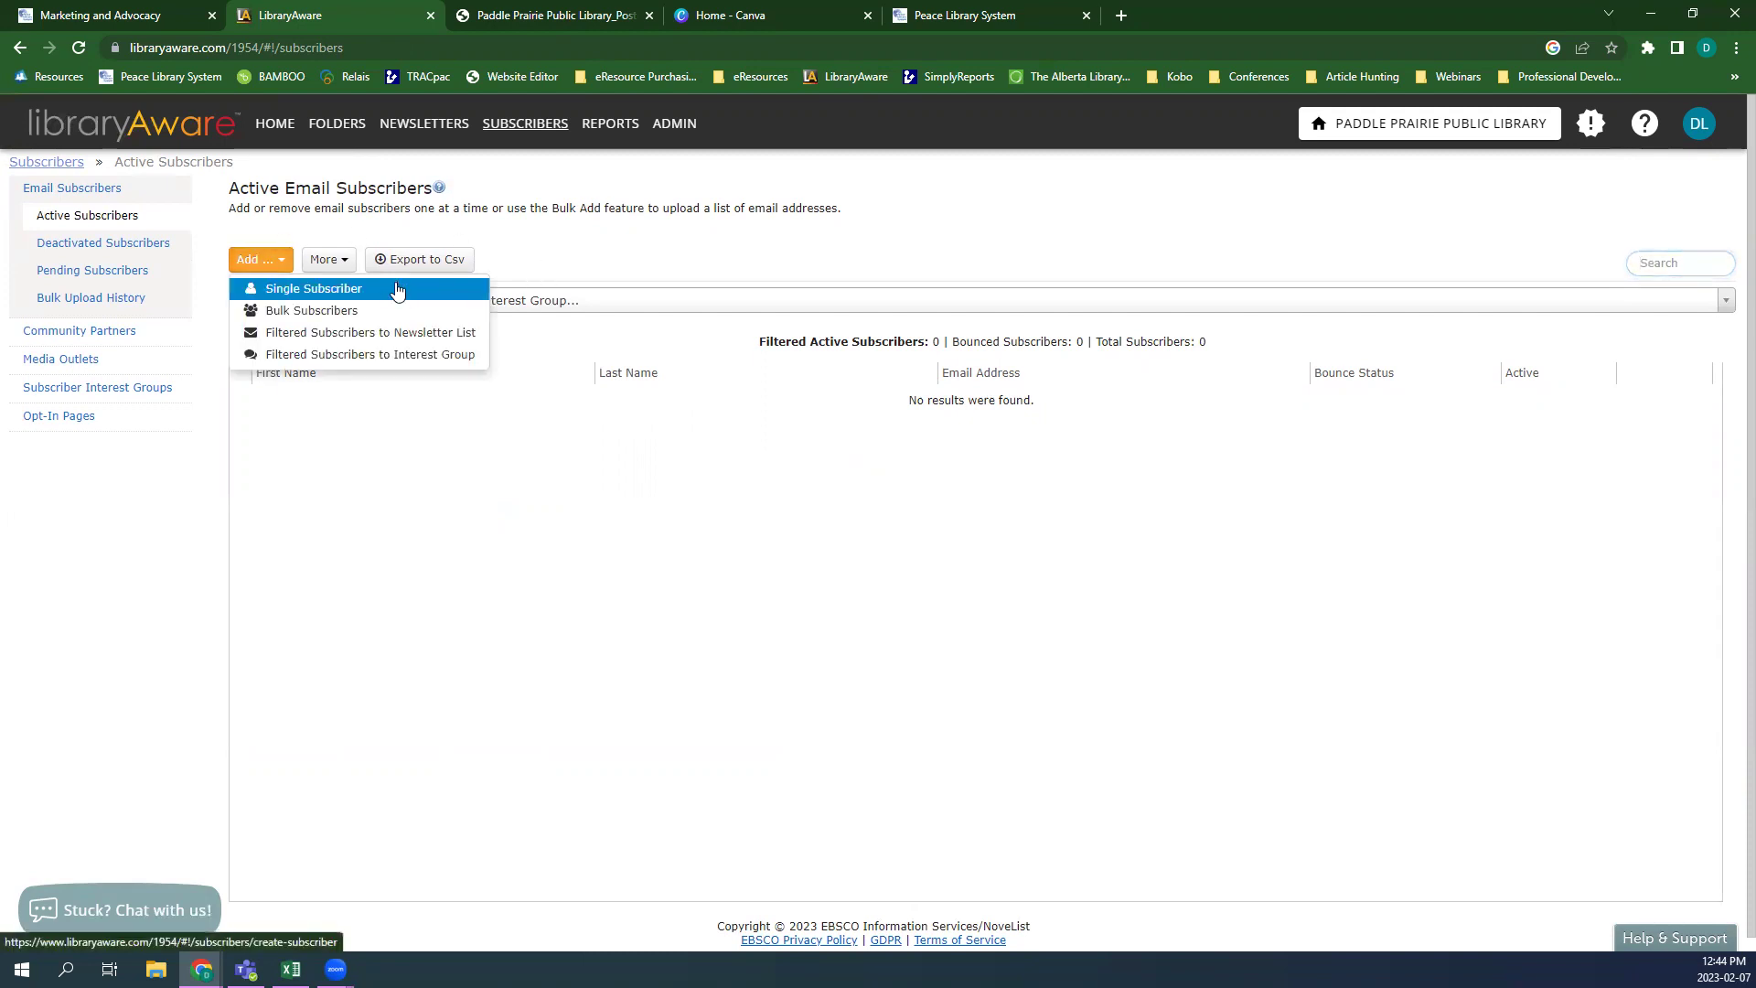
click(317, 291)
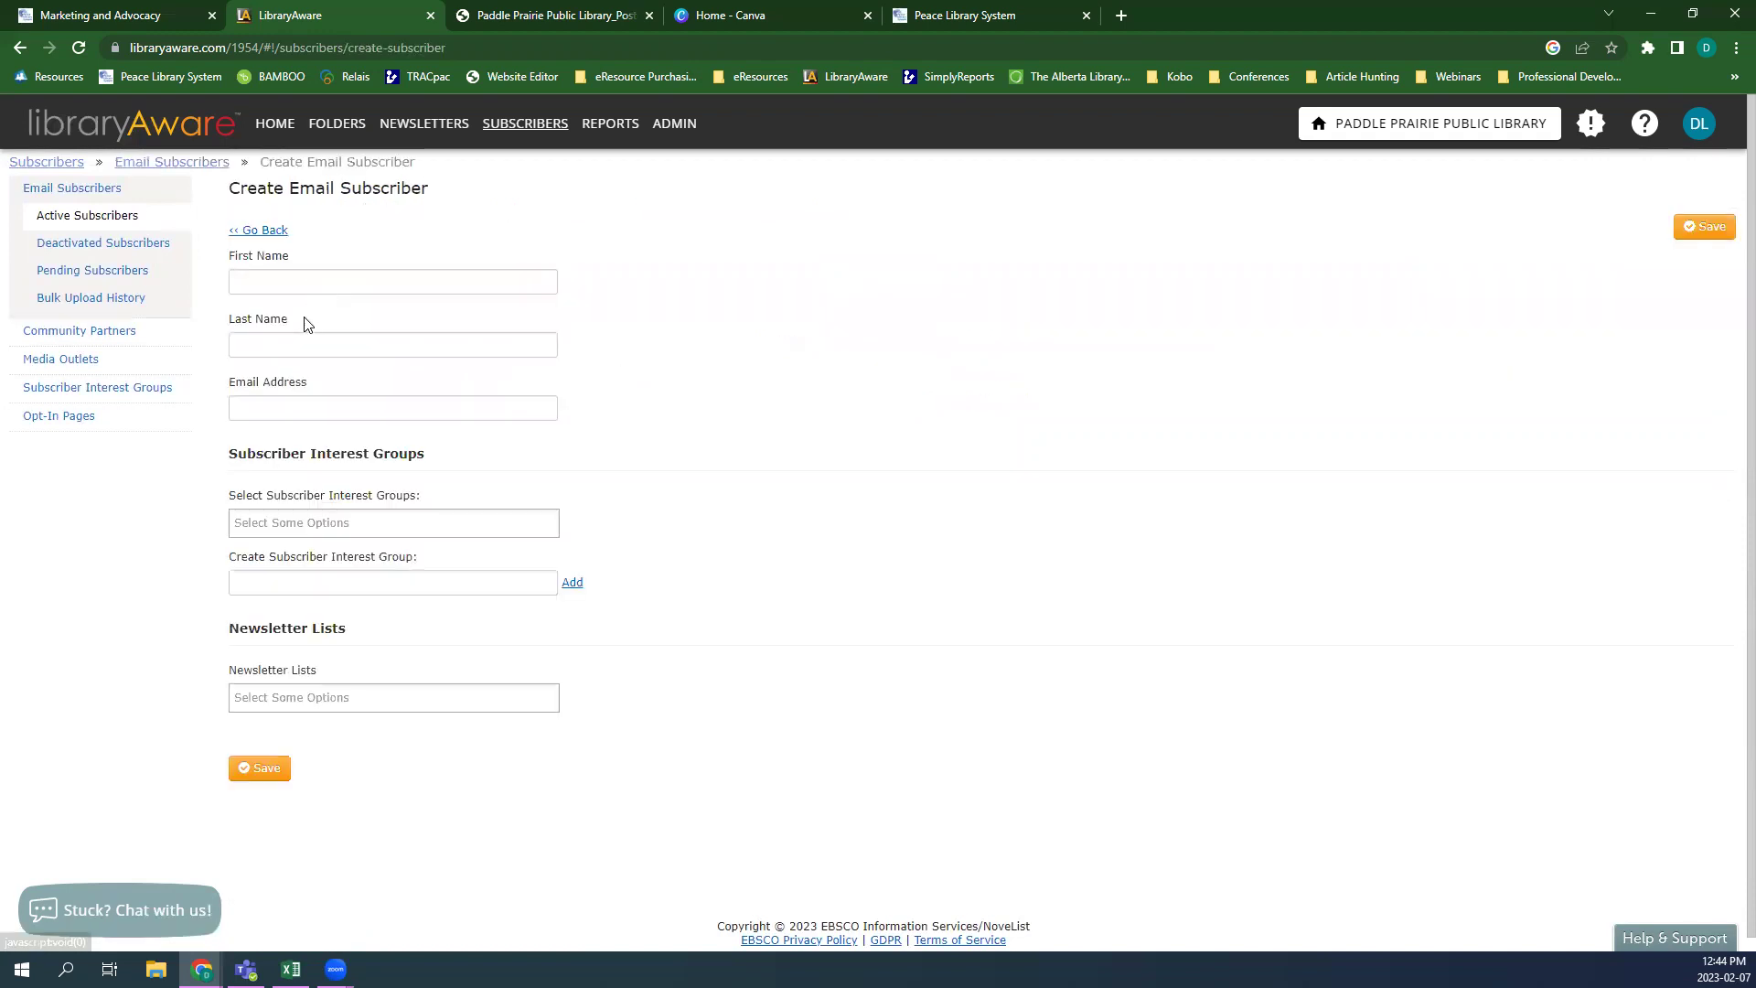
click(395, 279)
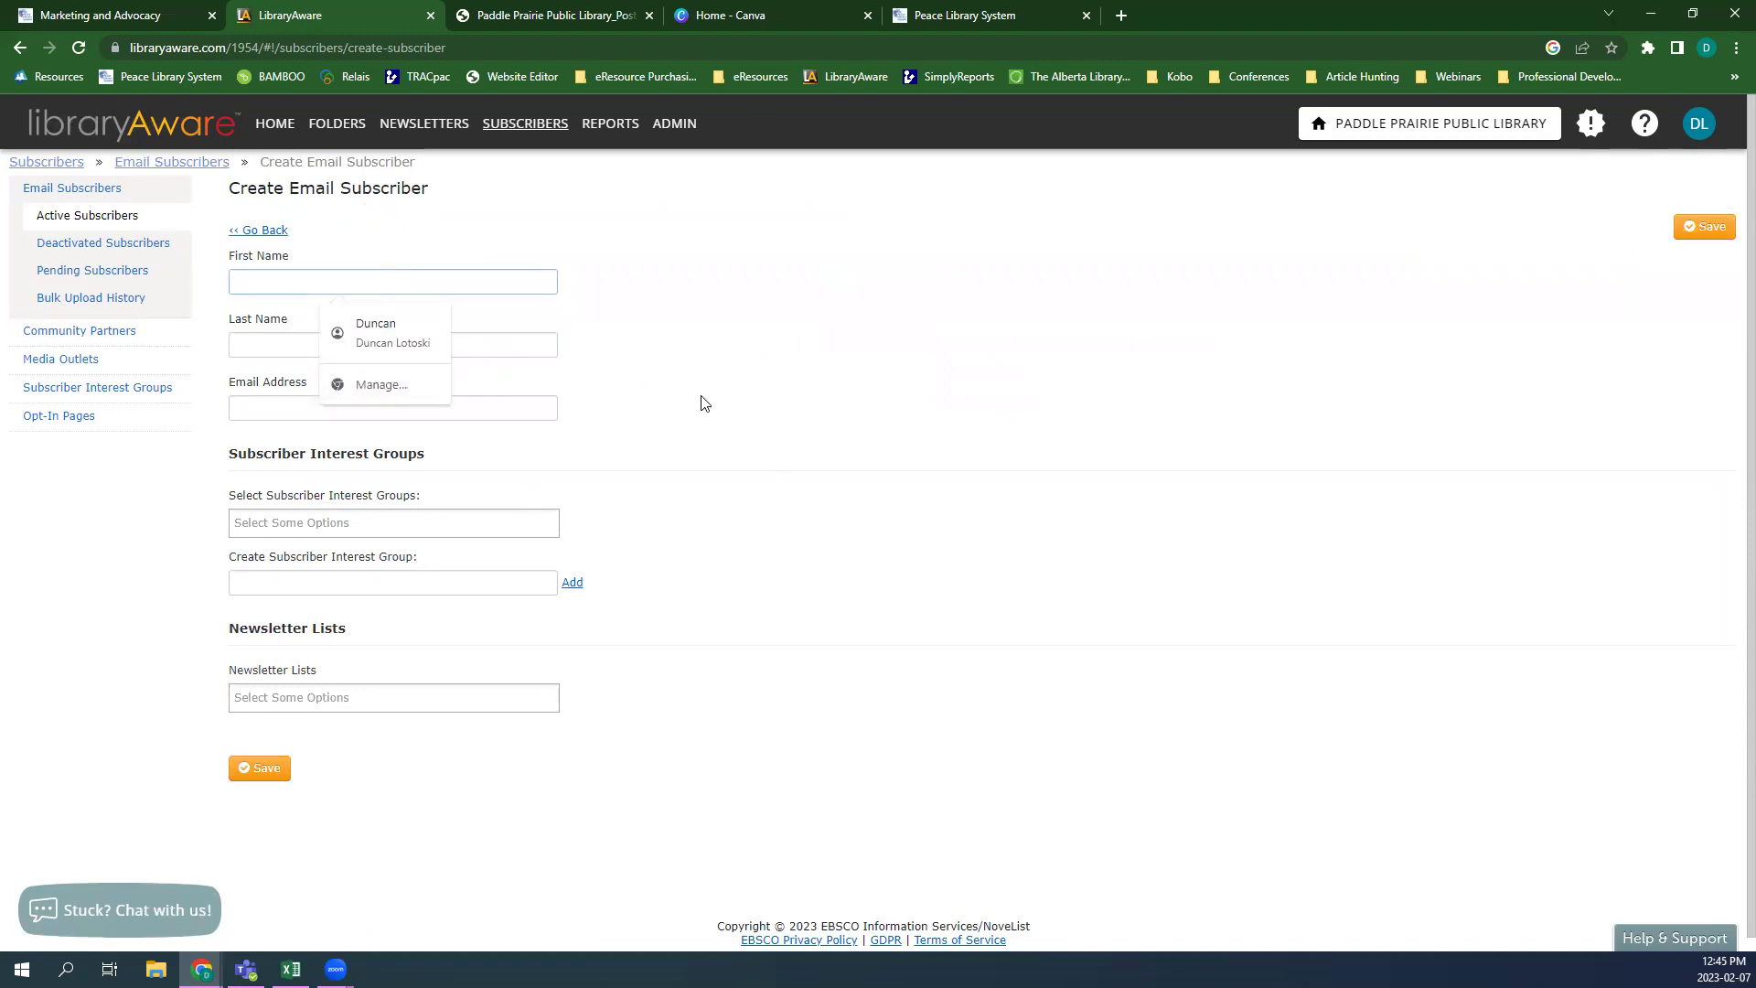
click(463, 343)
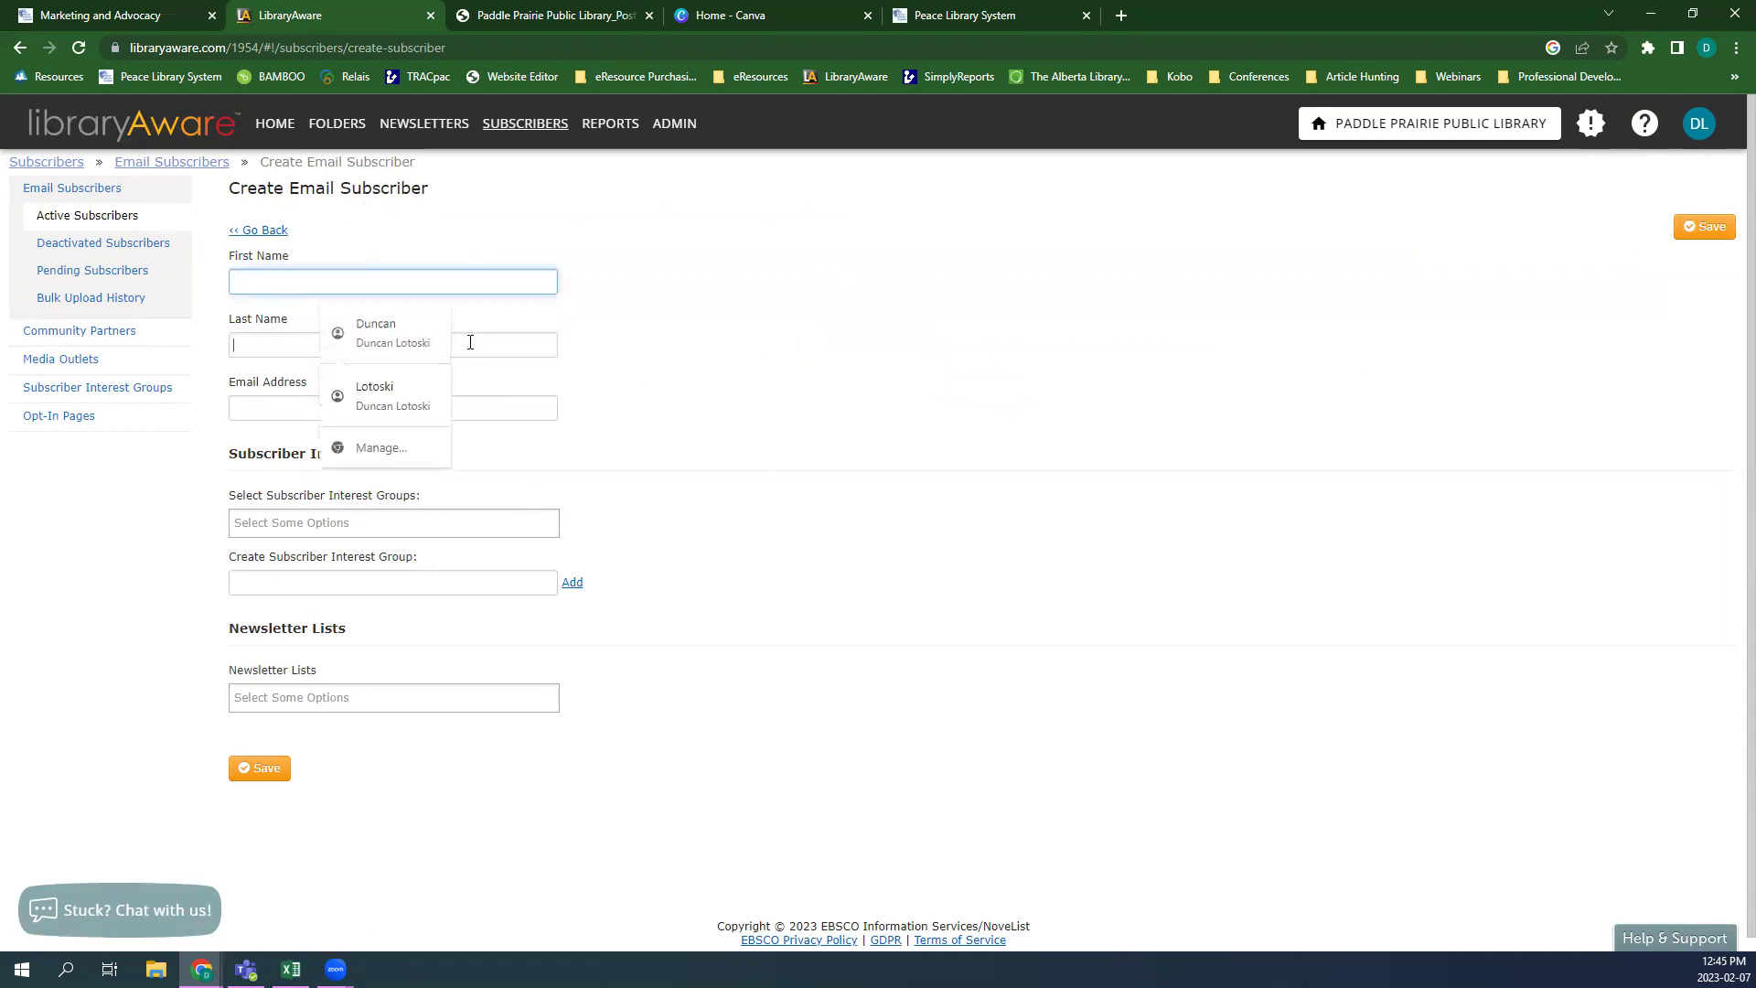
click(527, 416)
click(428, 520)
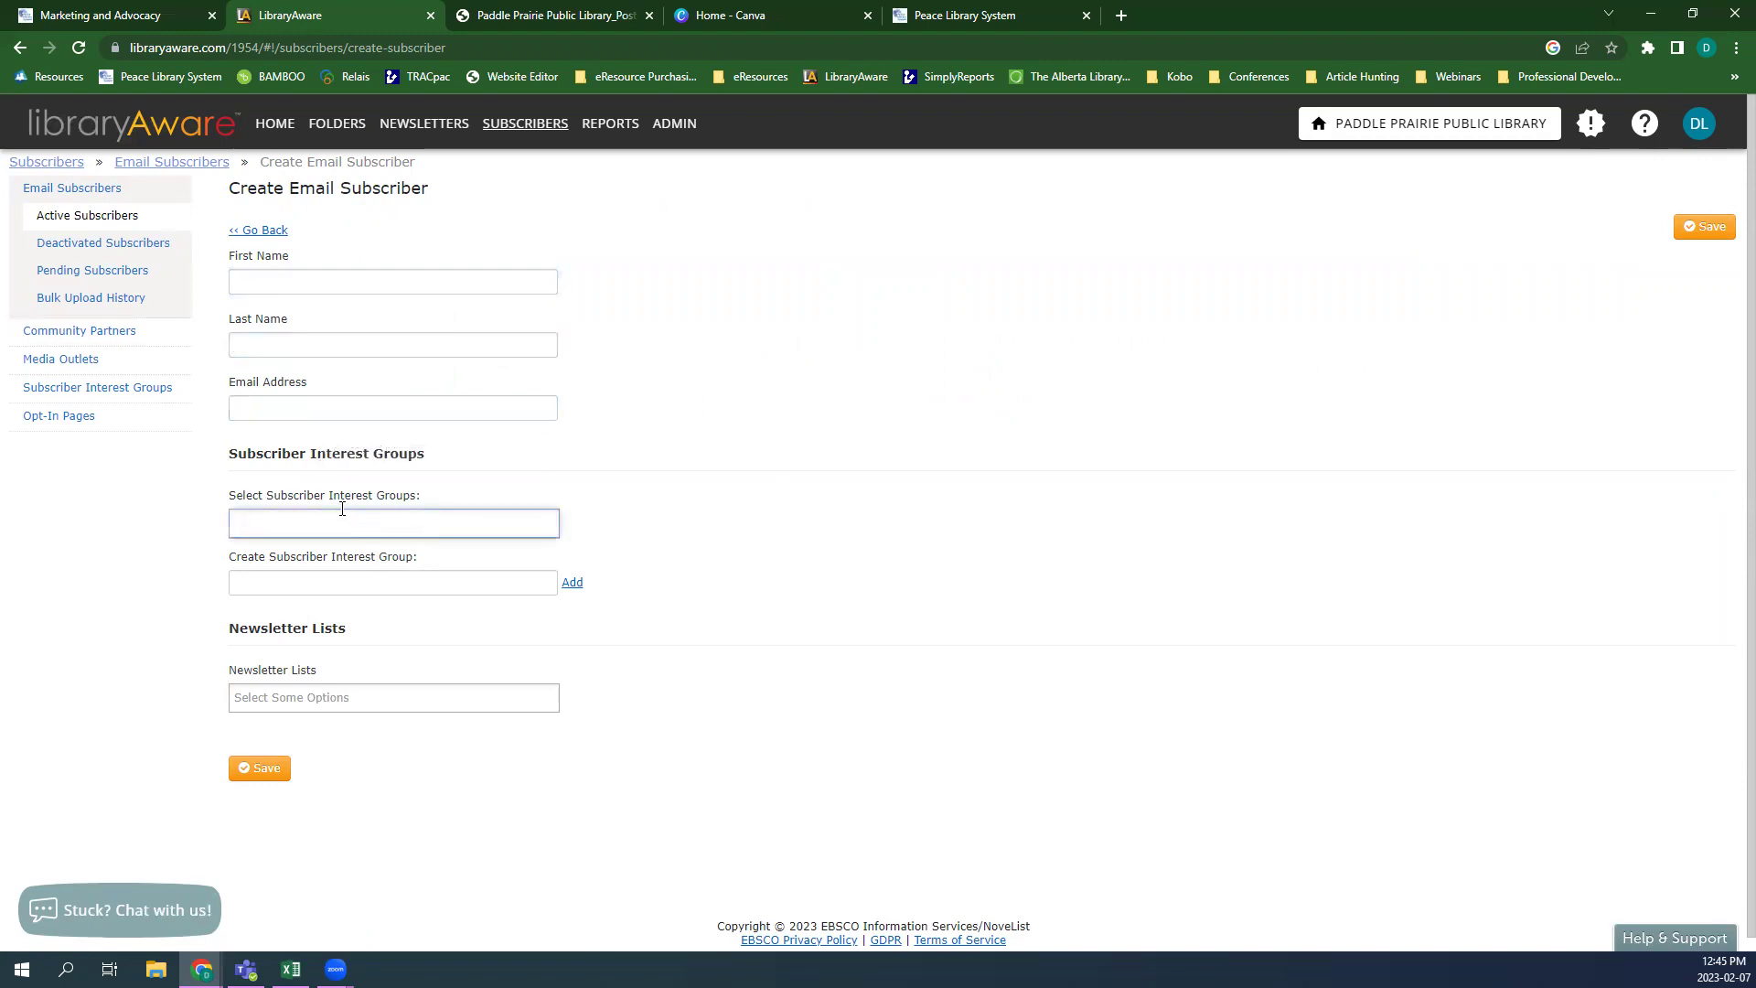
click(408, 512)
click(408, 516)
click(341, 585)
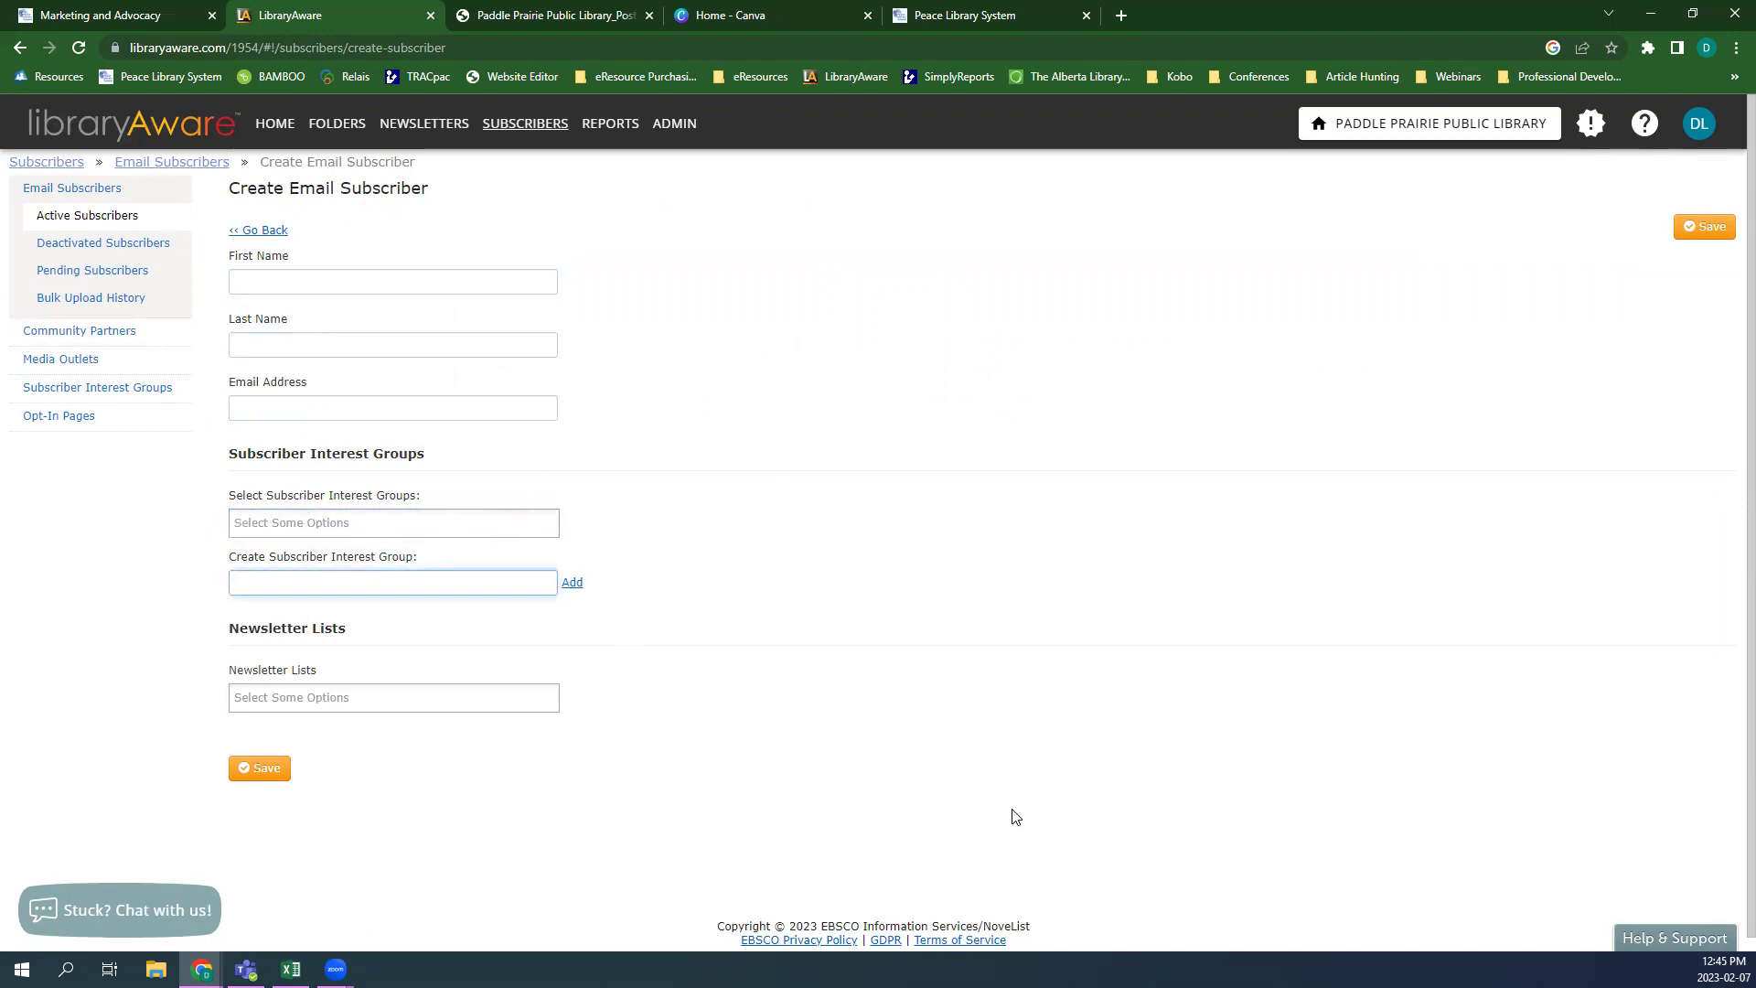
- Assign the new subscriber to the Monthly Fiction newsletter list, and try adding and removing Monthly Mysteries as a second list
click(333, 695)
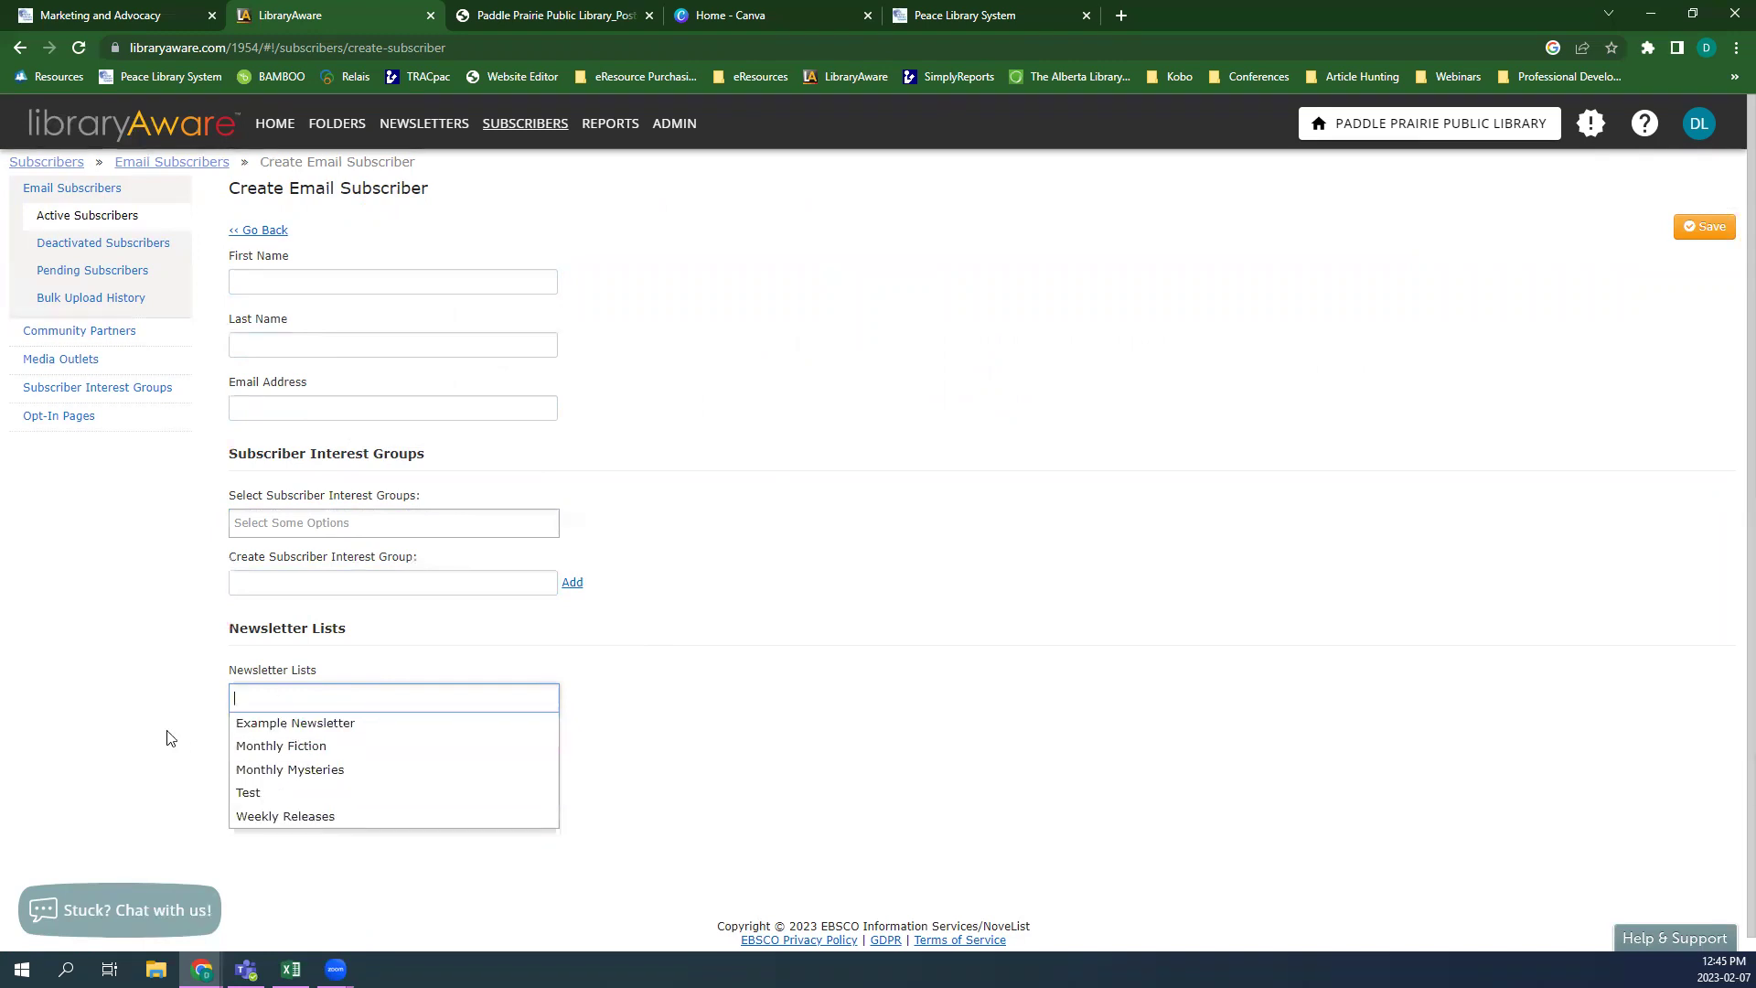
key(Down)
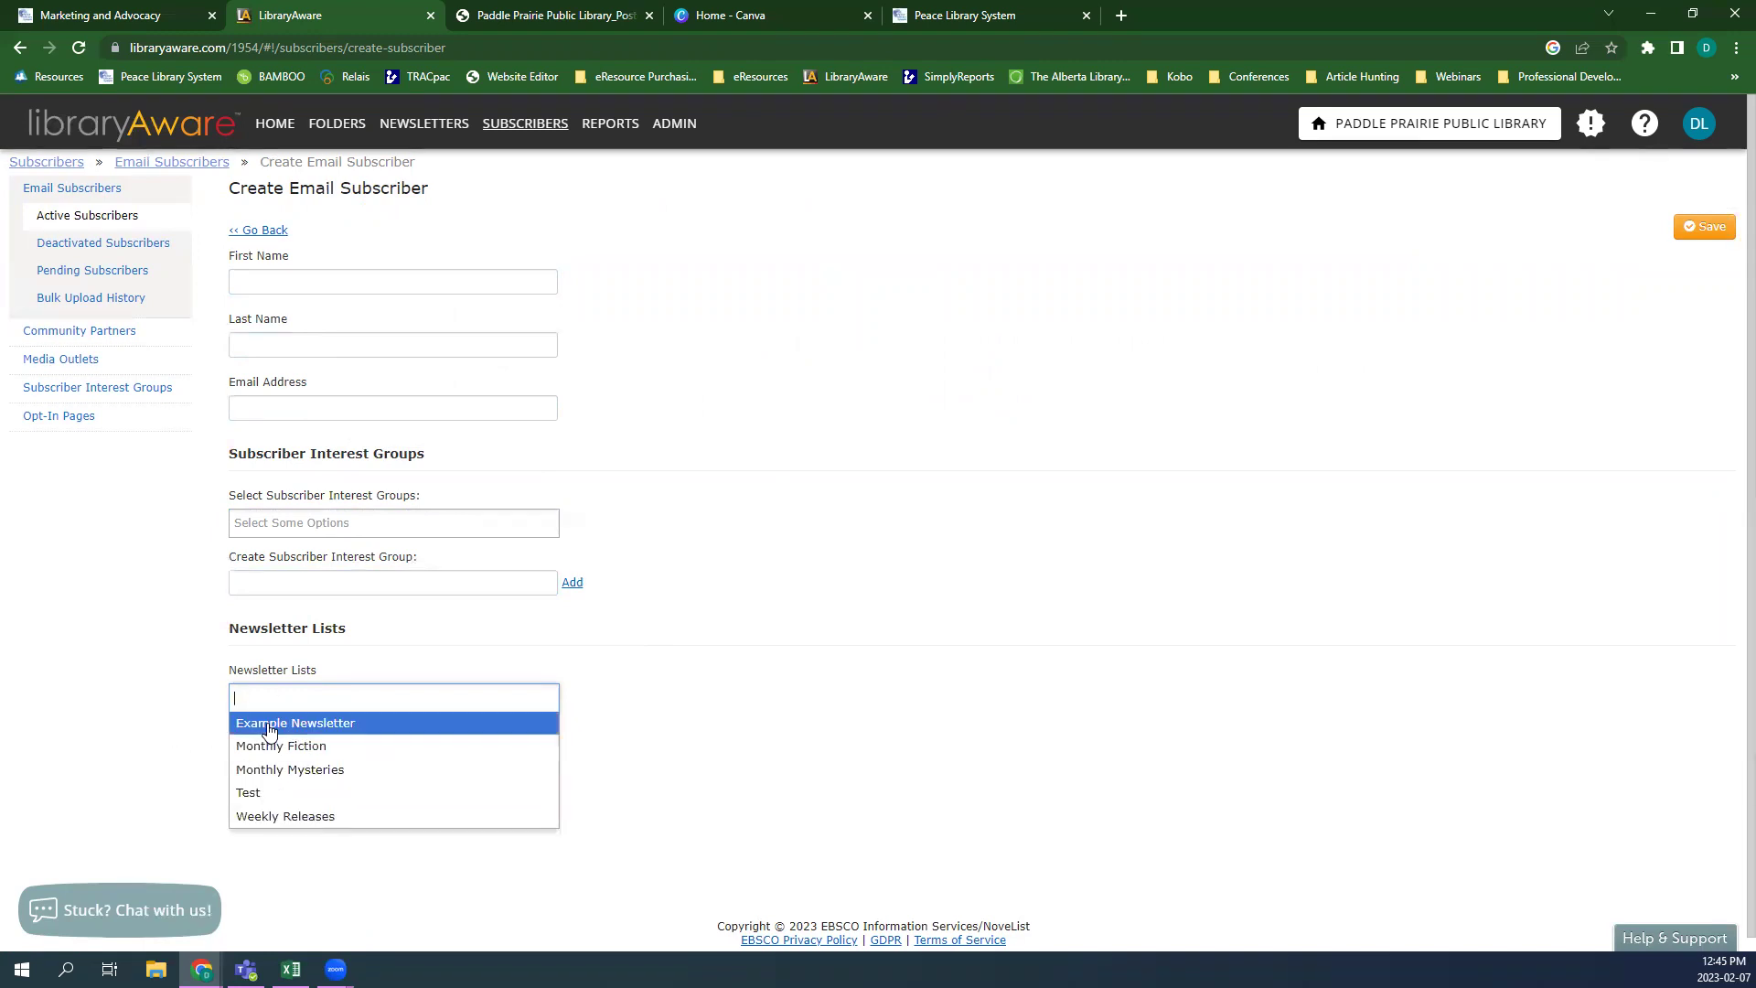
key(Down)
key(Return)
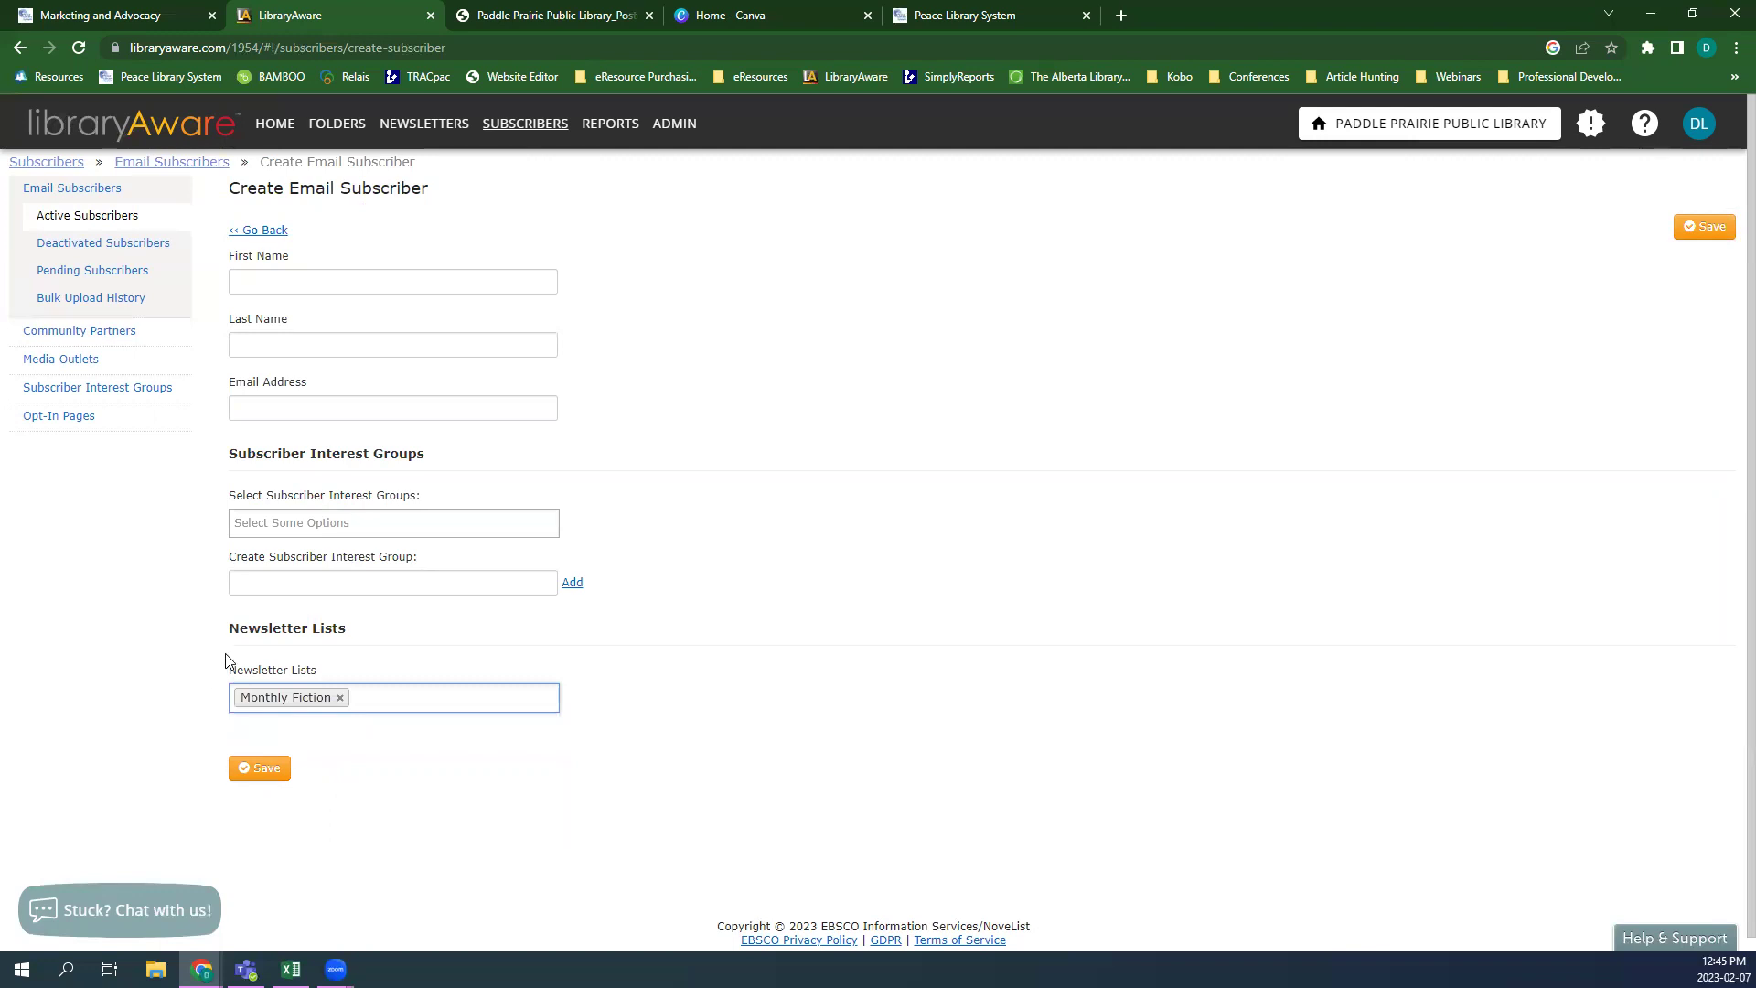
click(353, 701)
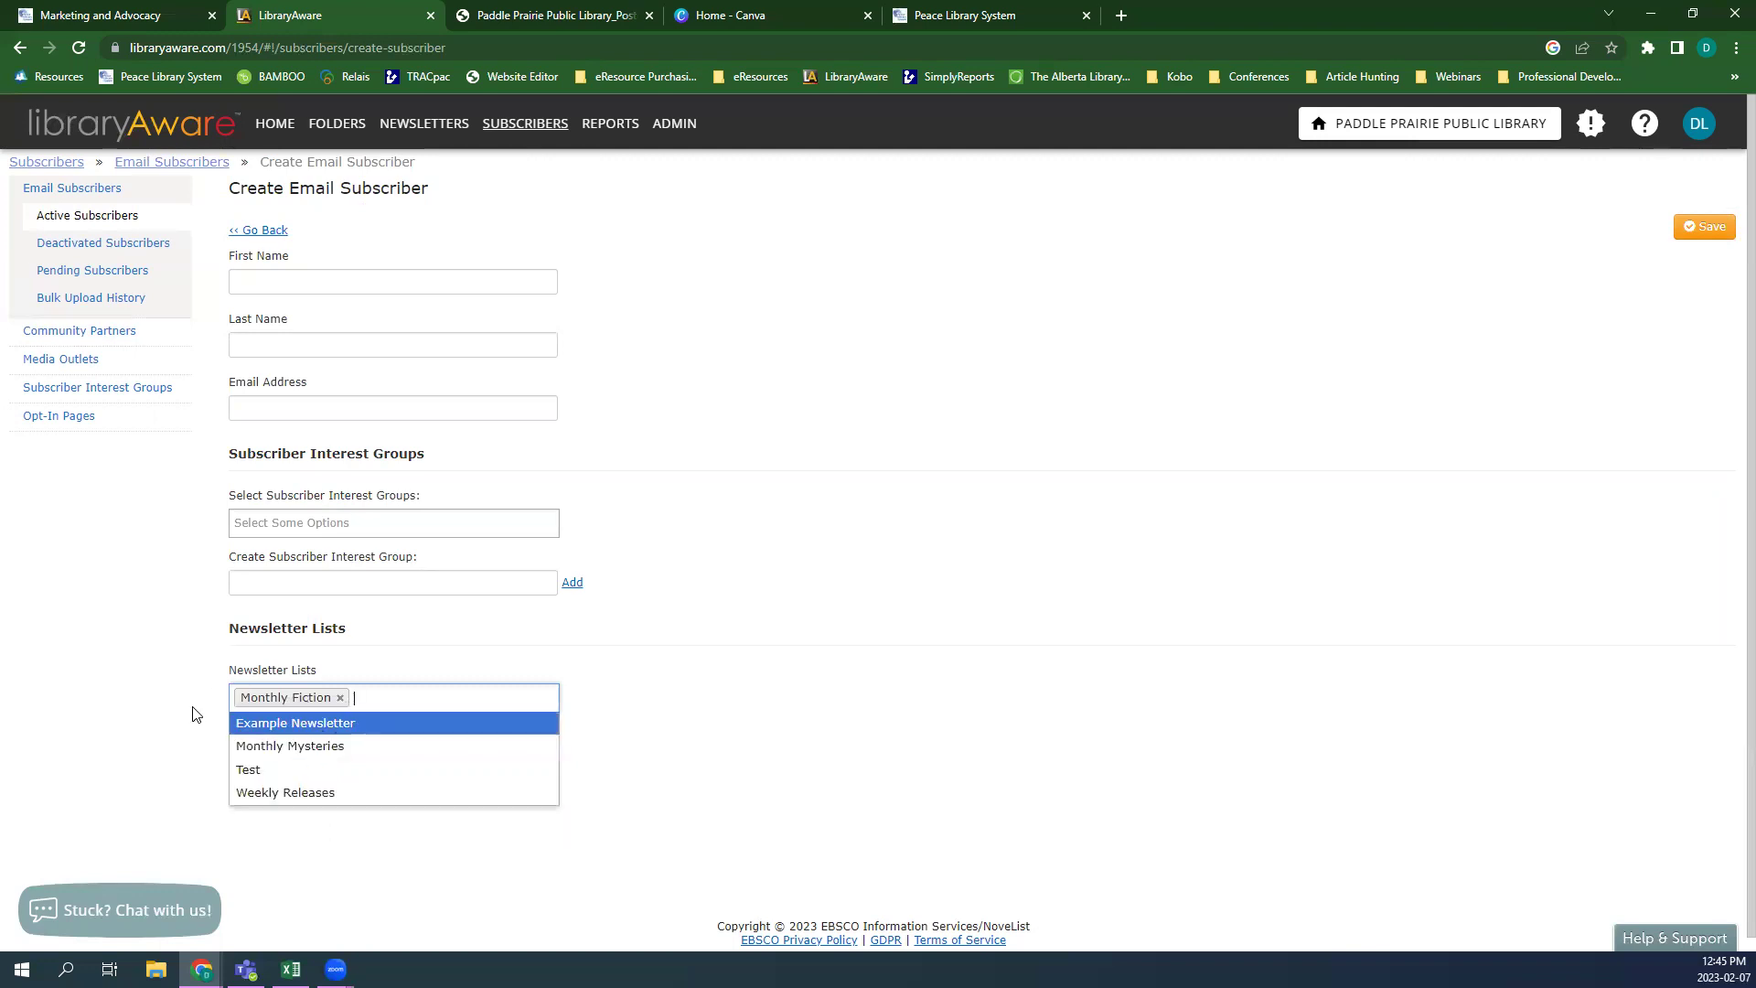
click(255, 748)
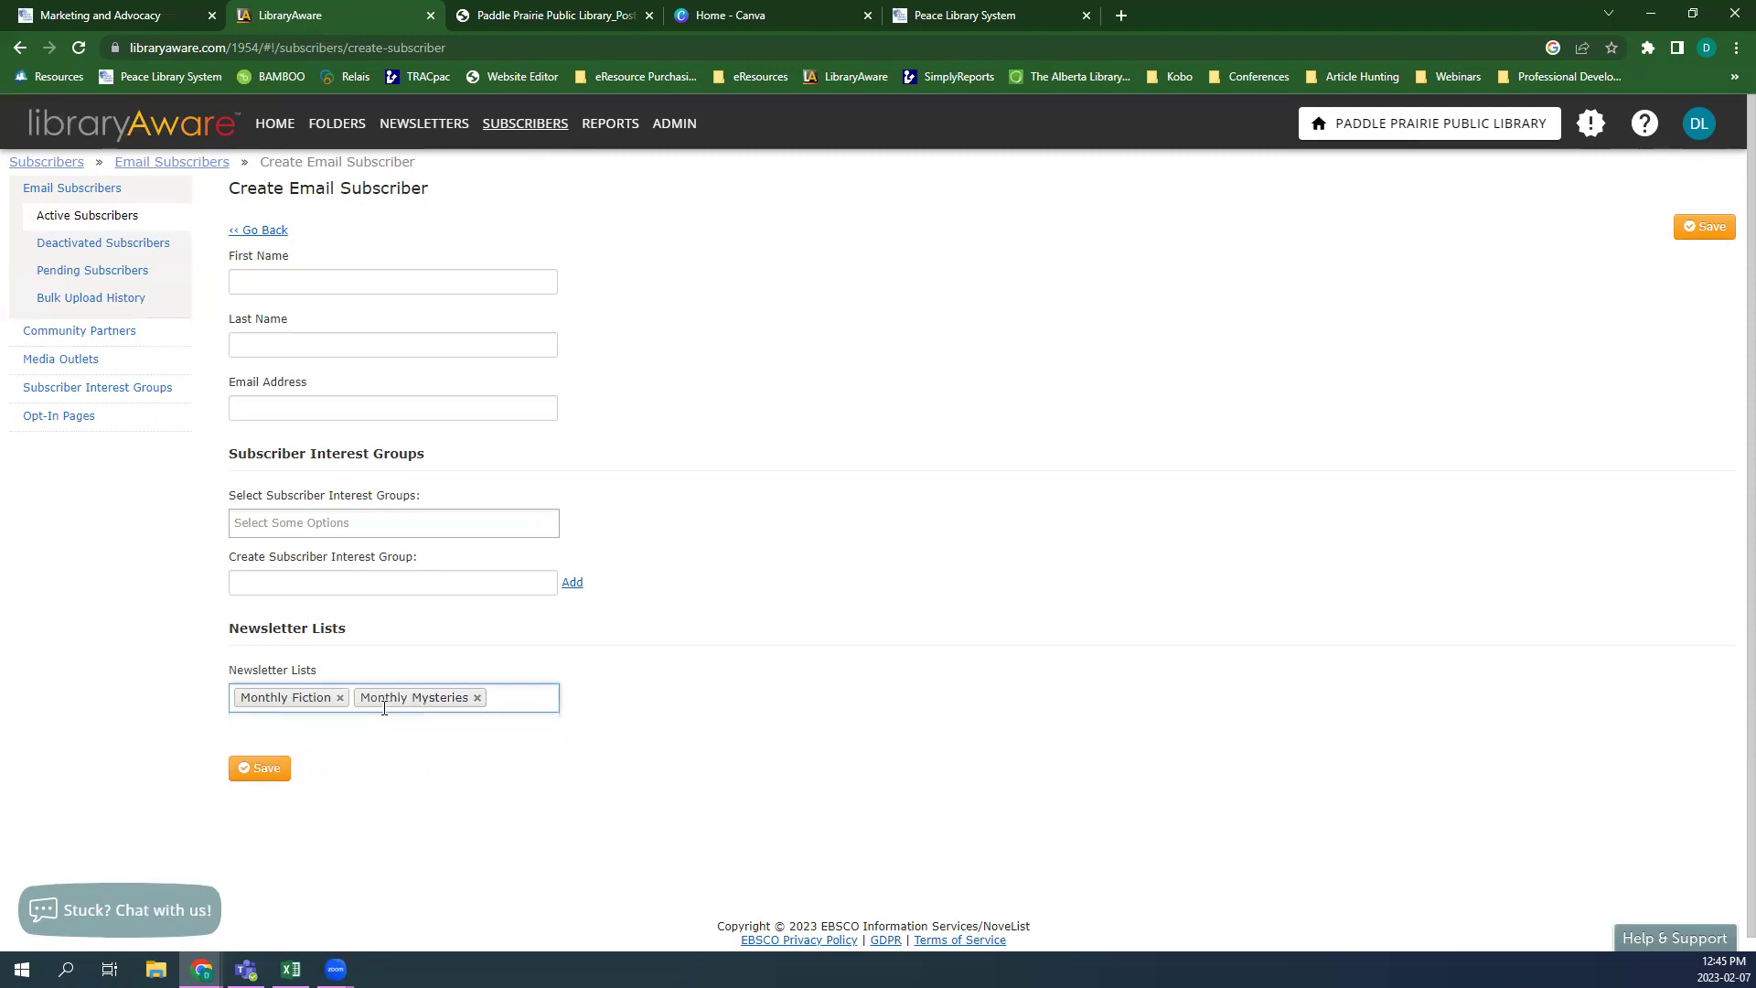
click(477, 699)
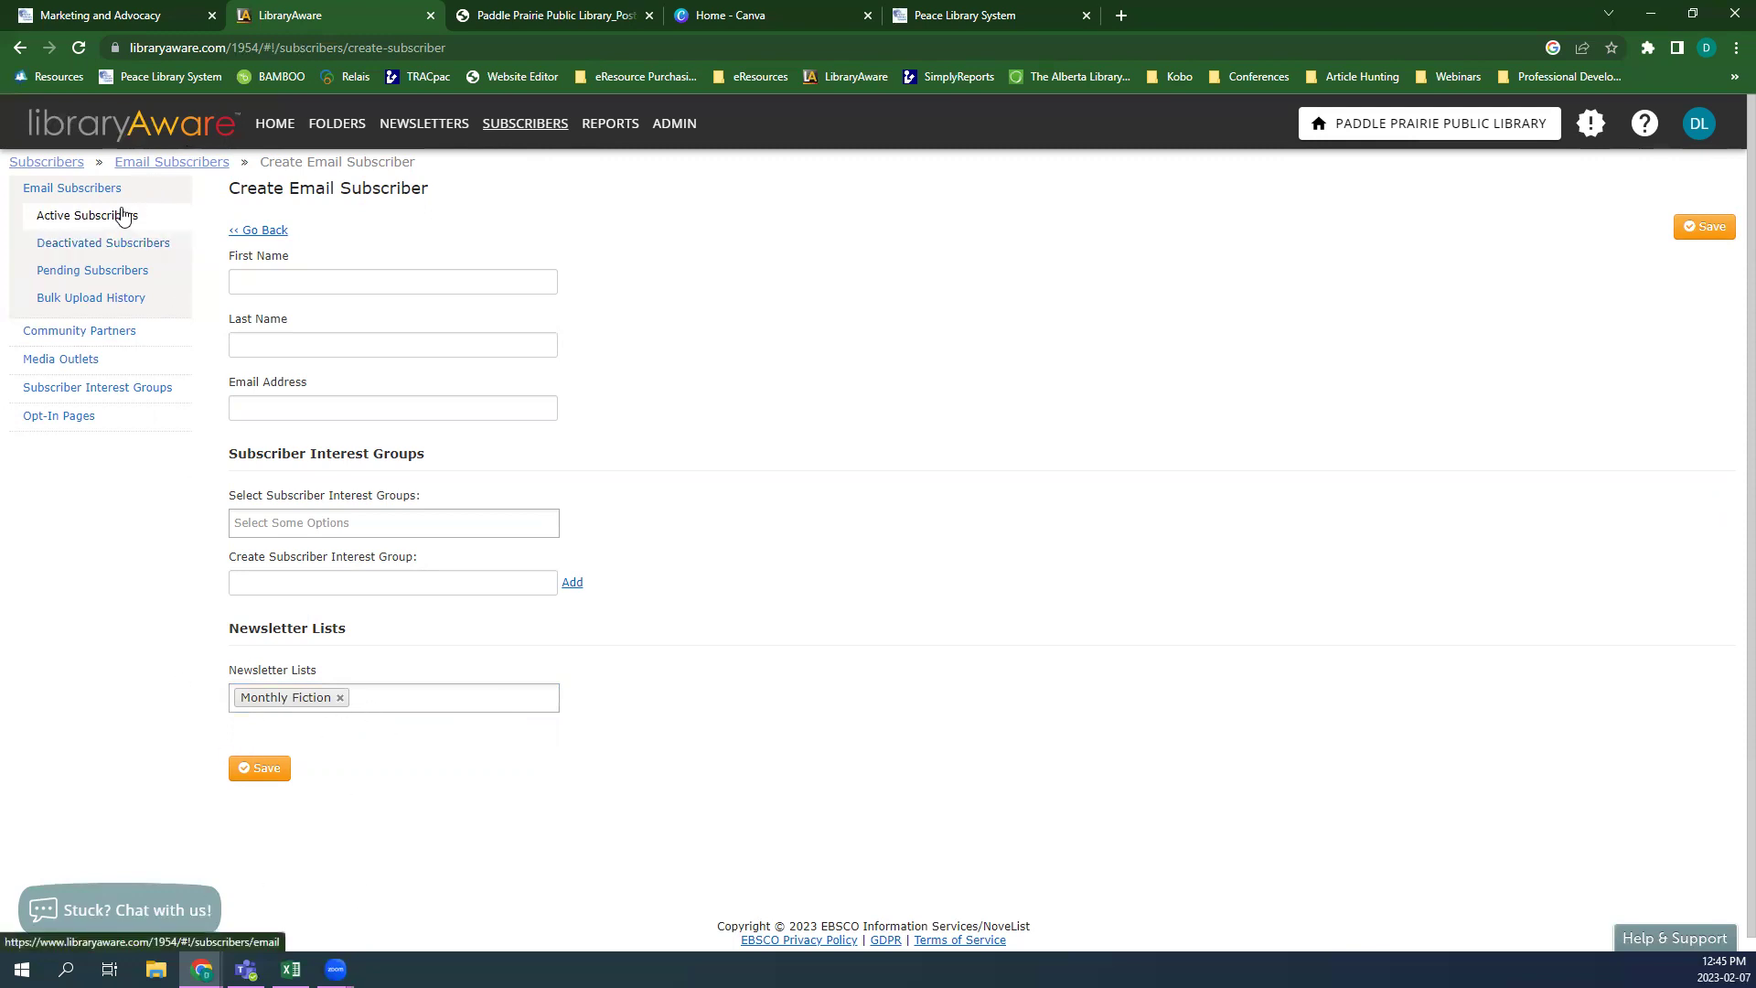
- Leave the subscriber form without saving and return to the newsletters overview by way of the active subscribers
click(523, 123)
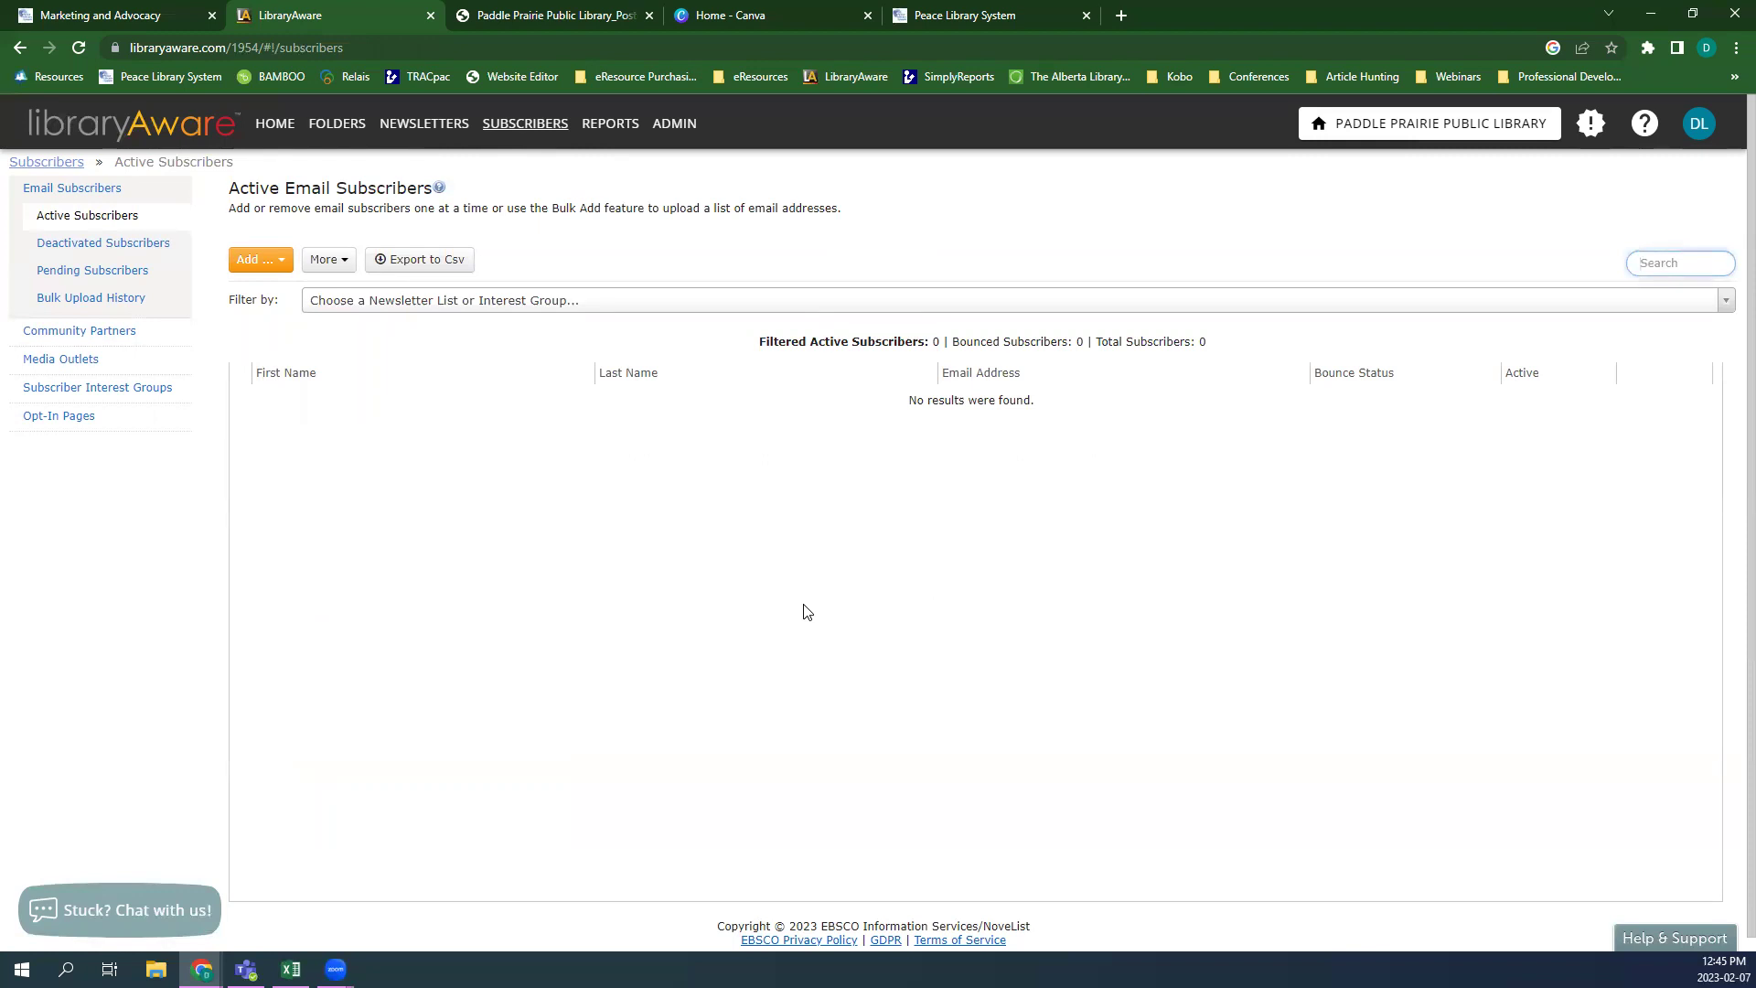
click(440, 128)
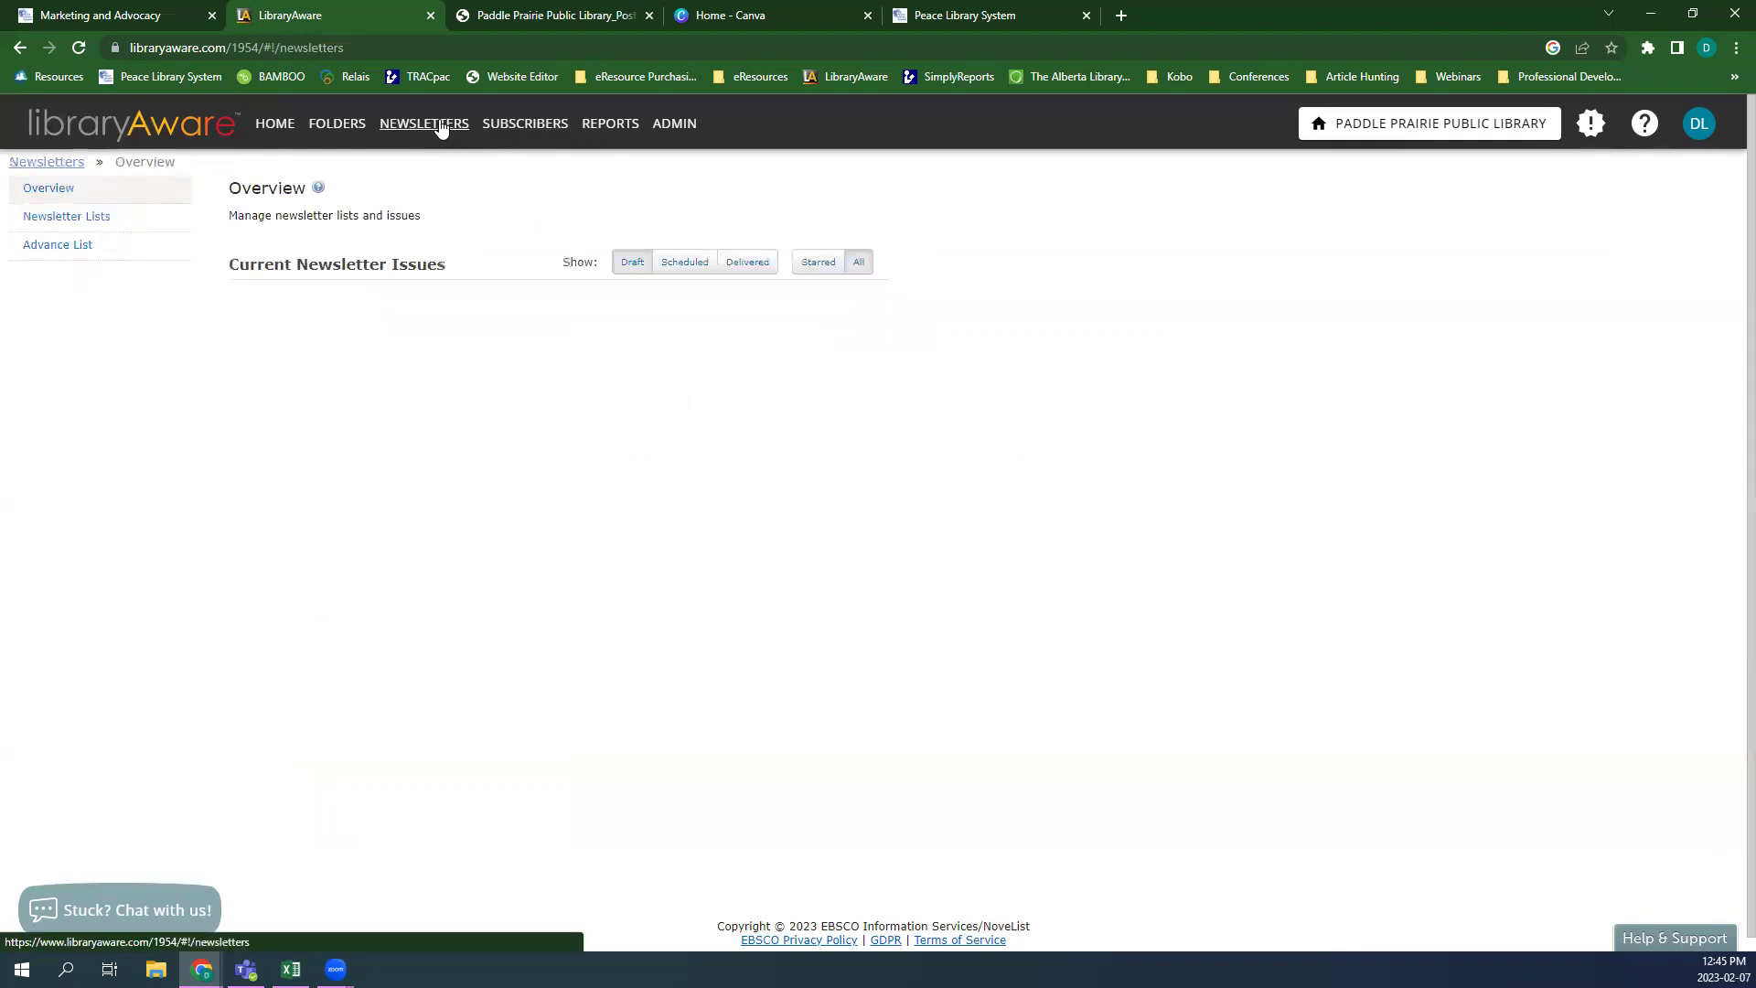
- View the library's newsletter lists and return to the LibraryAware home page
click(77, 217)
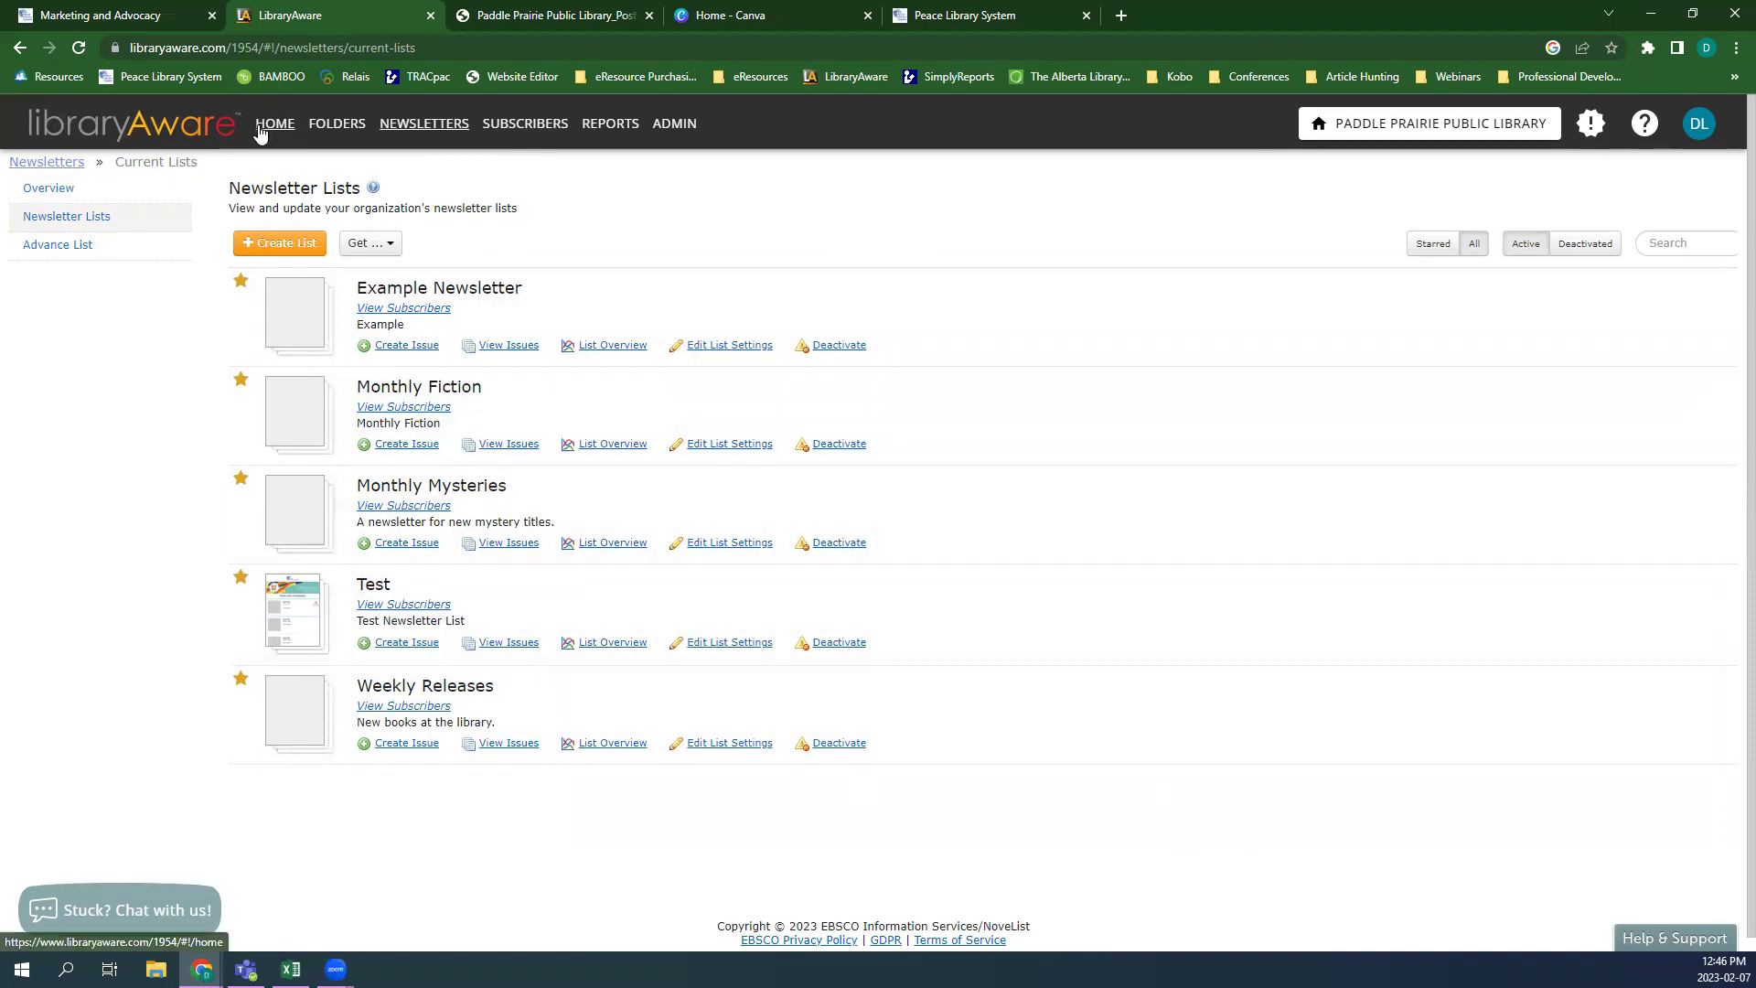
click(261, 130)
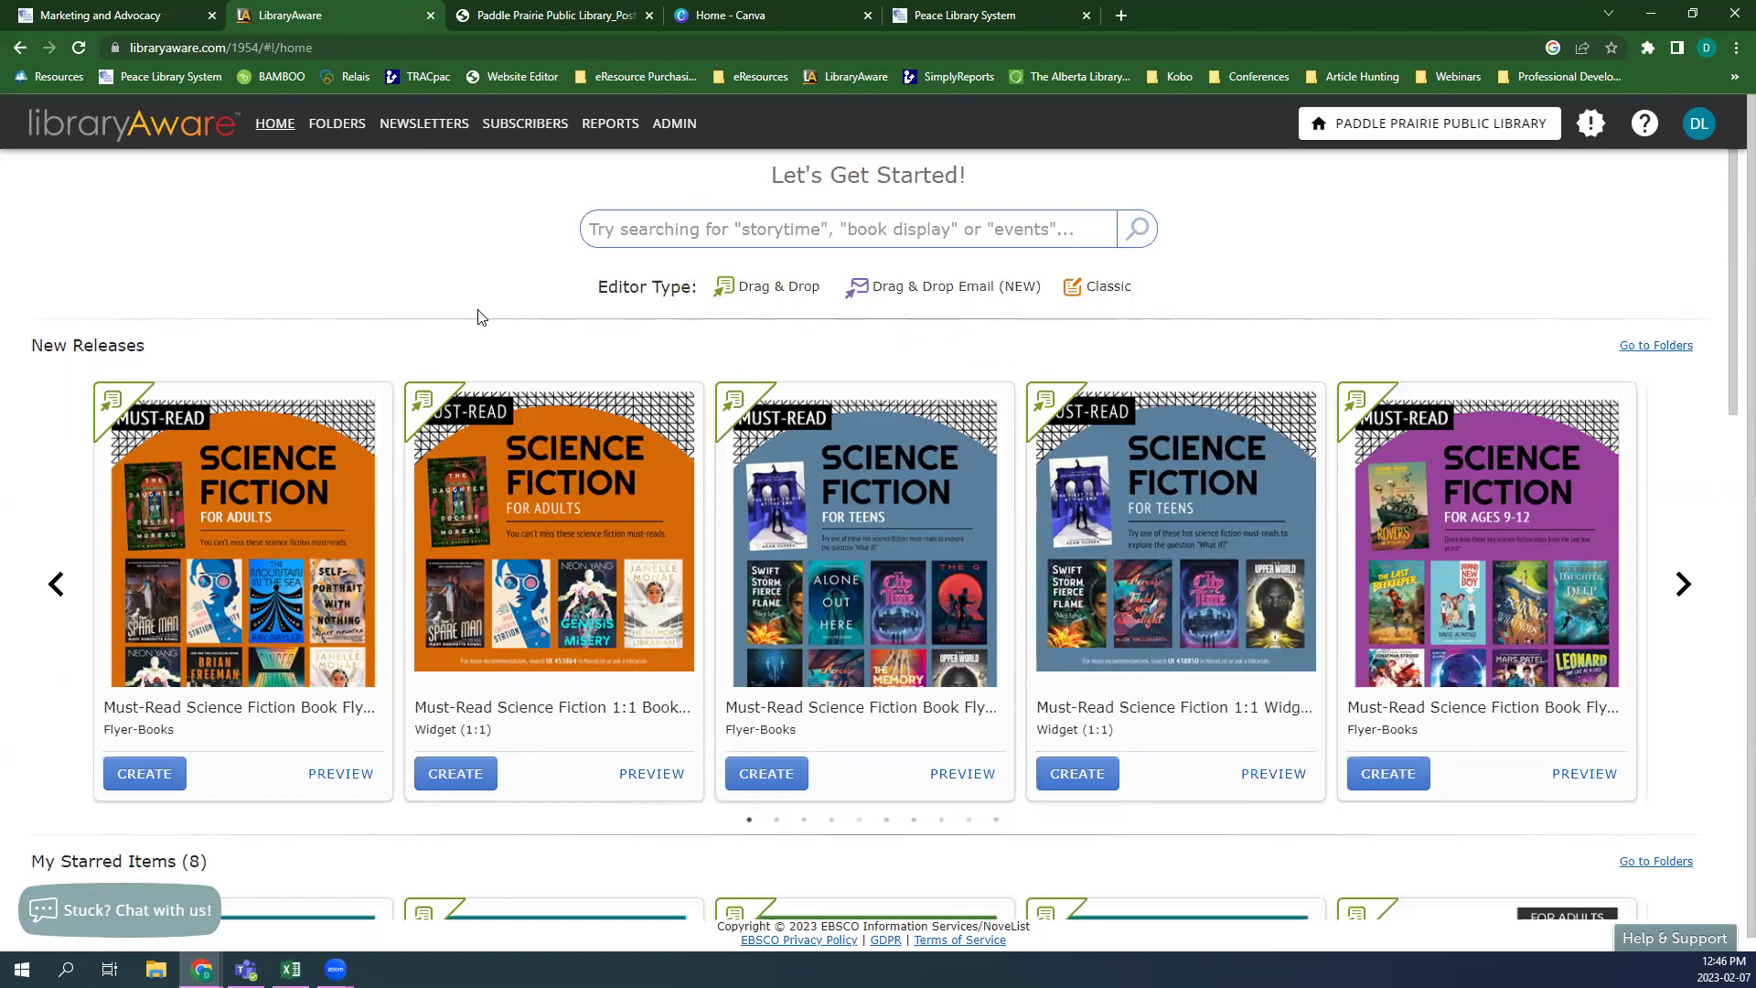
- Switch to Canva and look through the recent designs listed on its home page
click(794, 13)
scroll(496, 805, down, 1)
scroll(512, 768, up, 1)
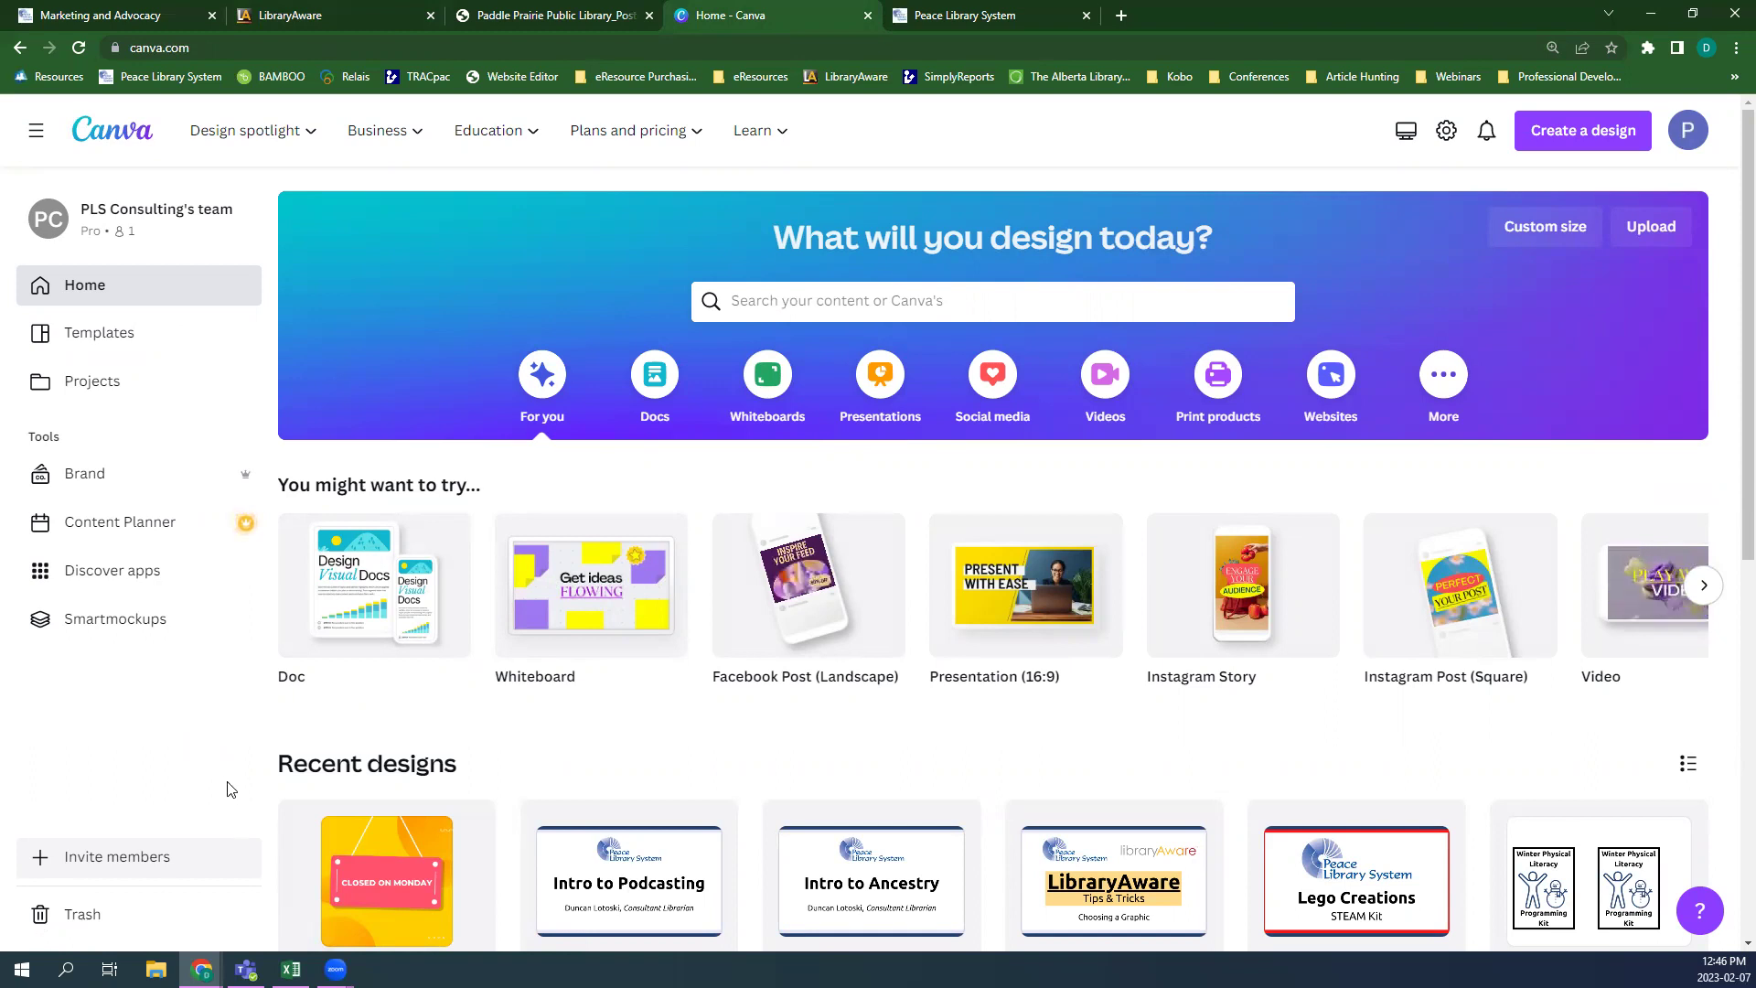
scroll(230, 790, down, 4)
scroll(230, 790, down, 2)
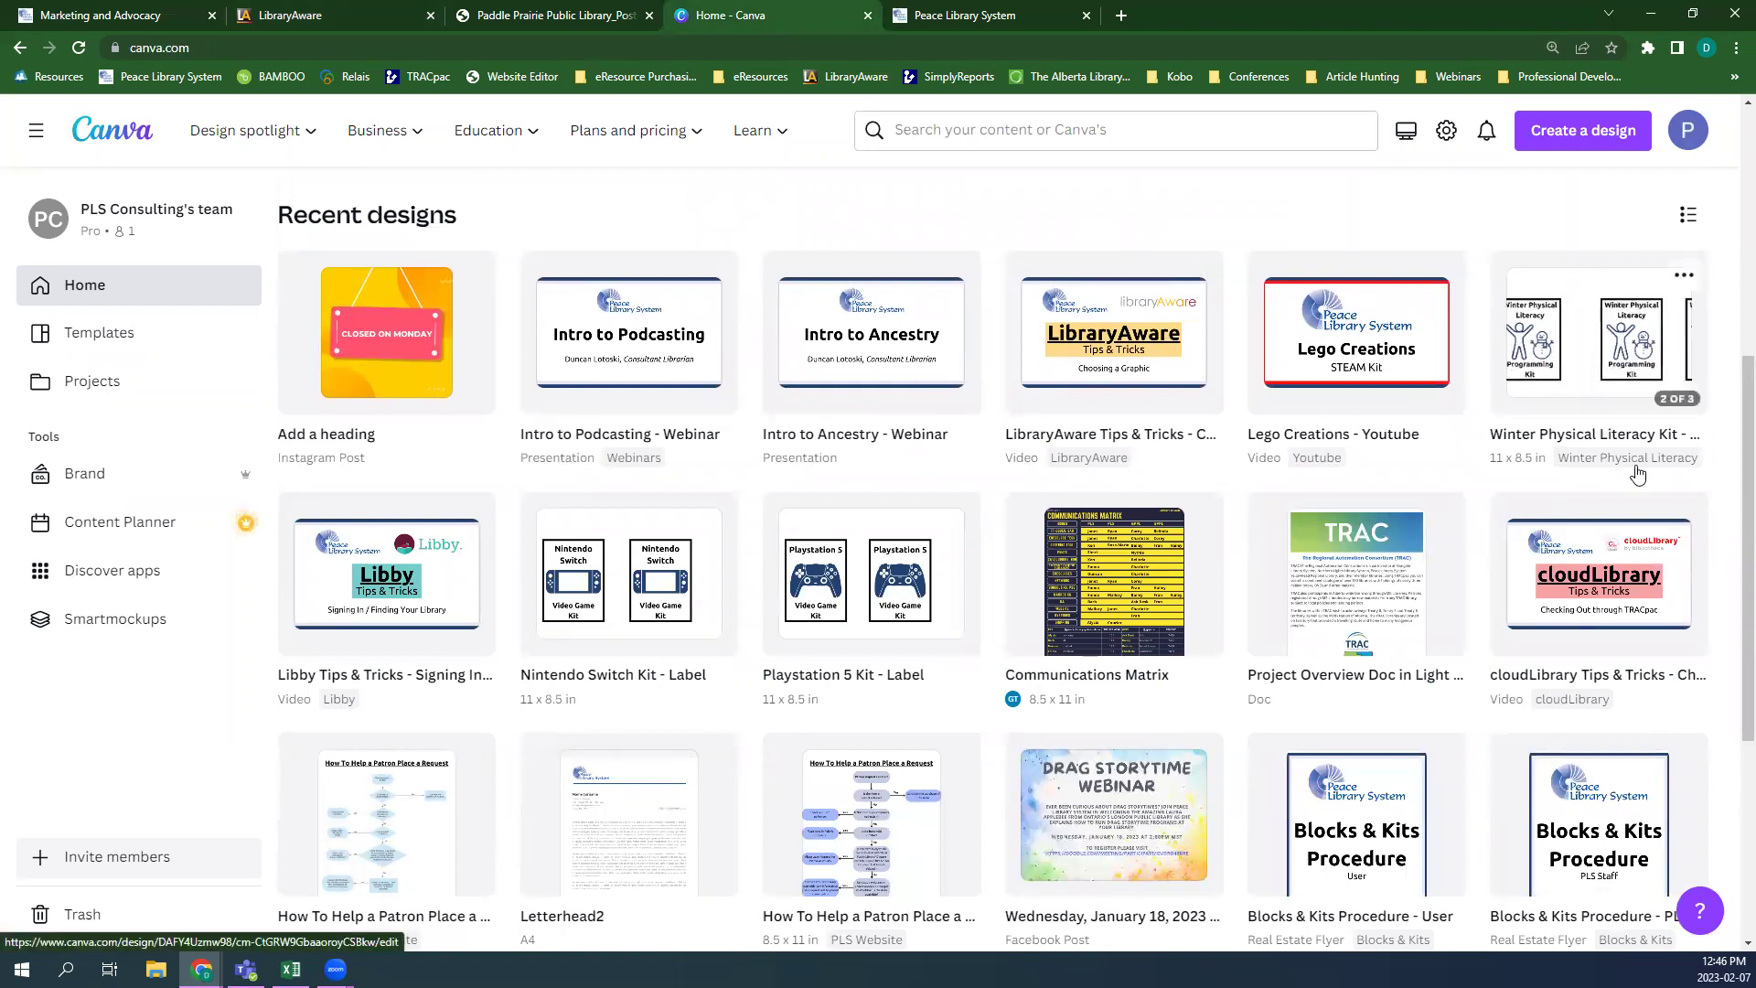
scroll(655, 531, down, 4)
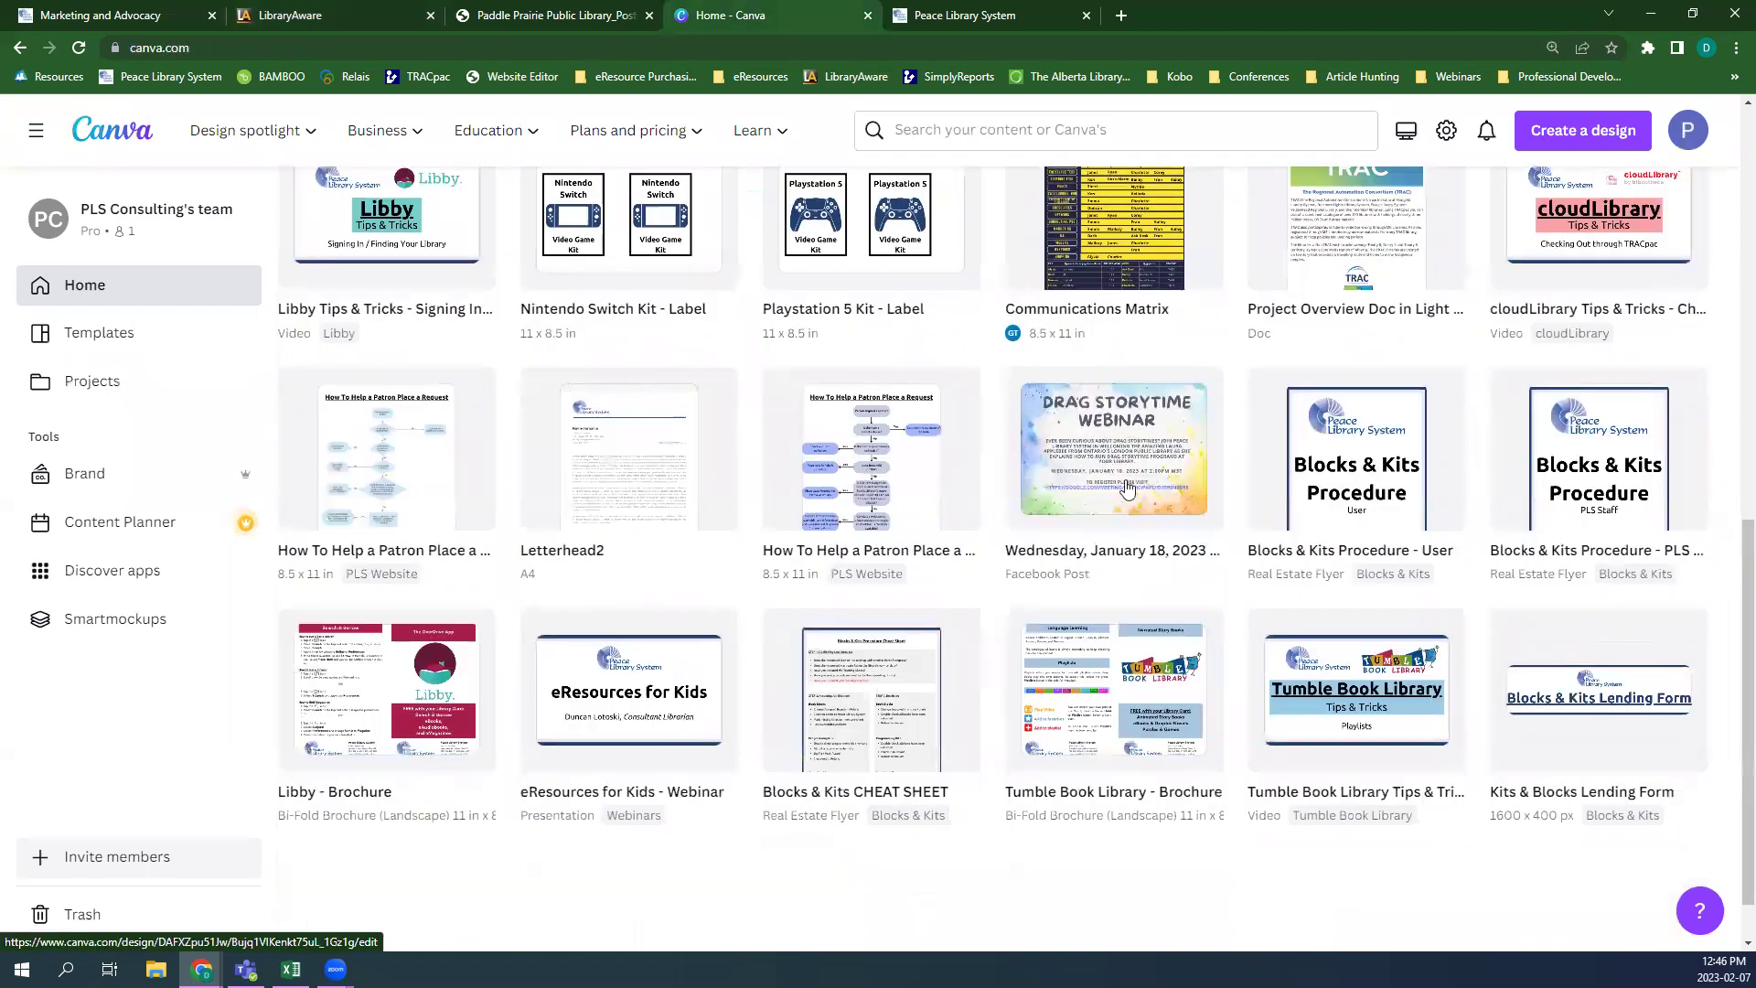
scroll(664, 901, down, 5)
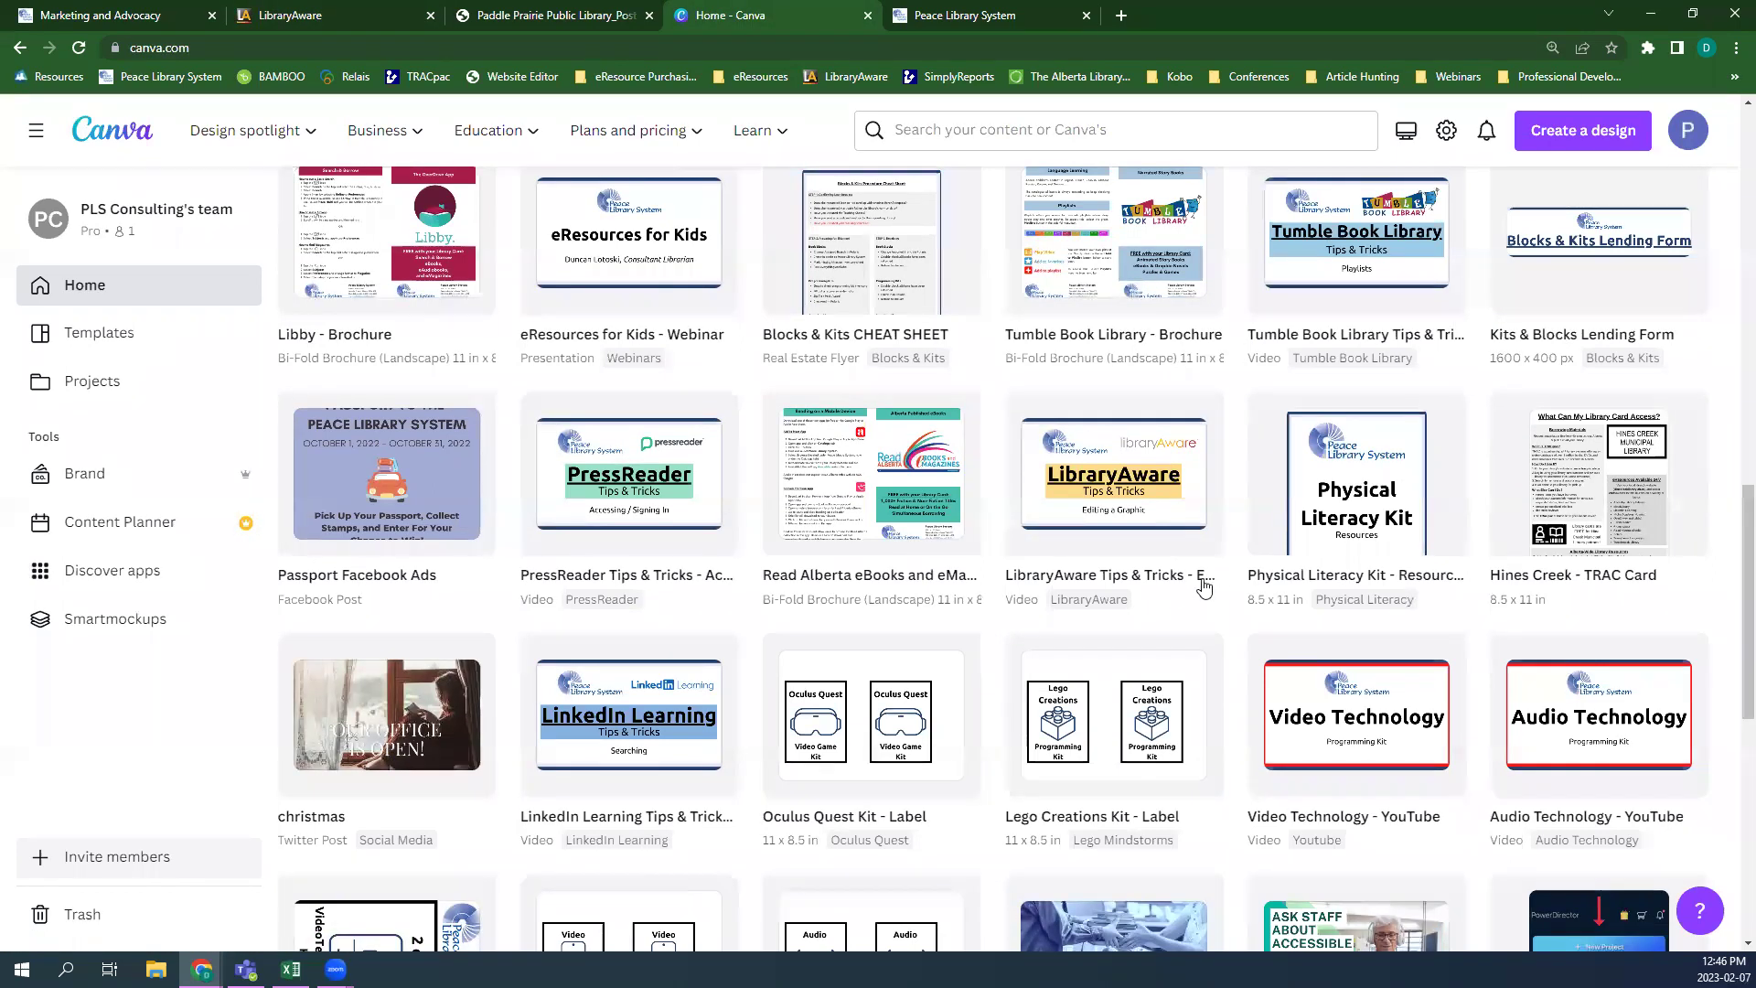
scroll(1207, 604, down, 5)
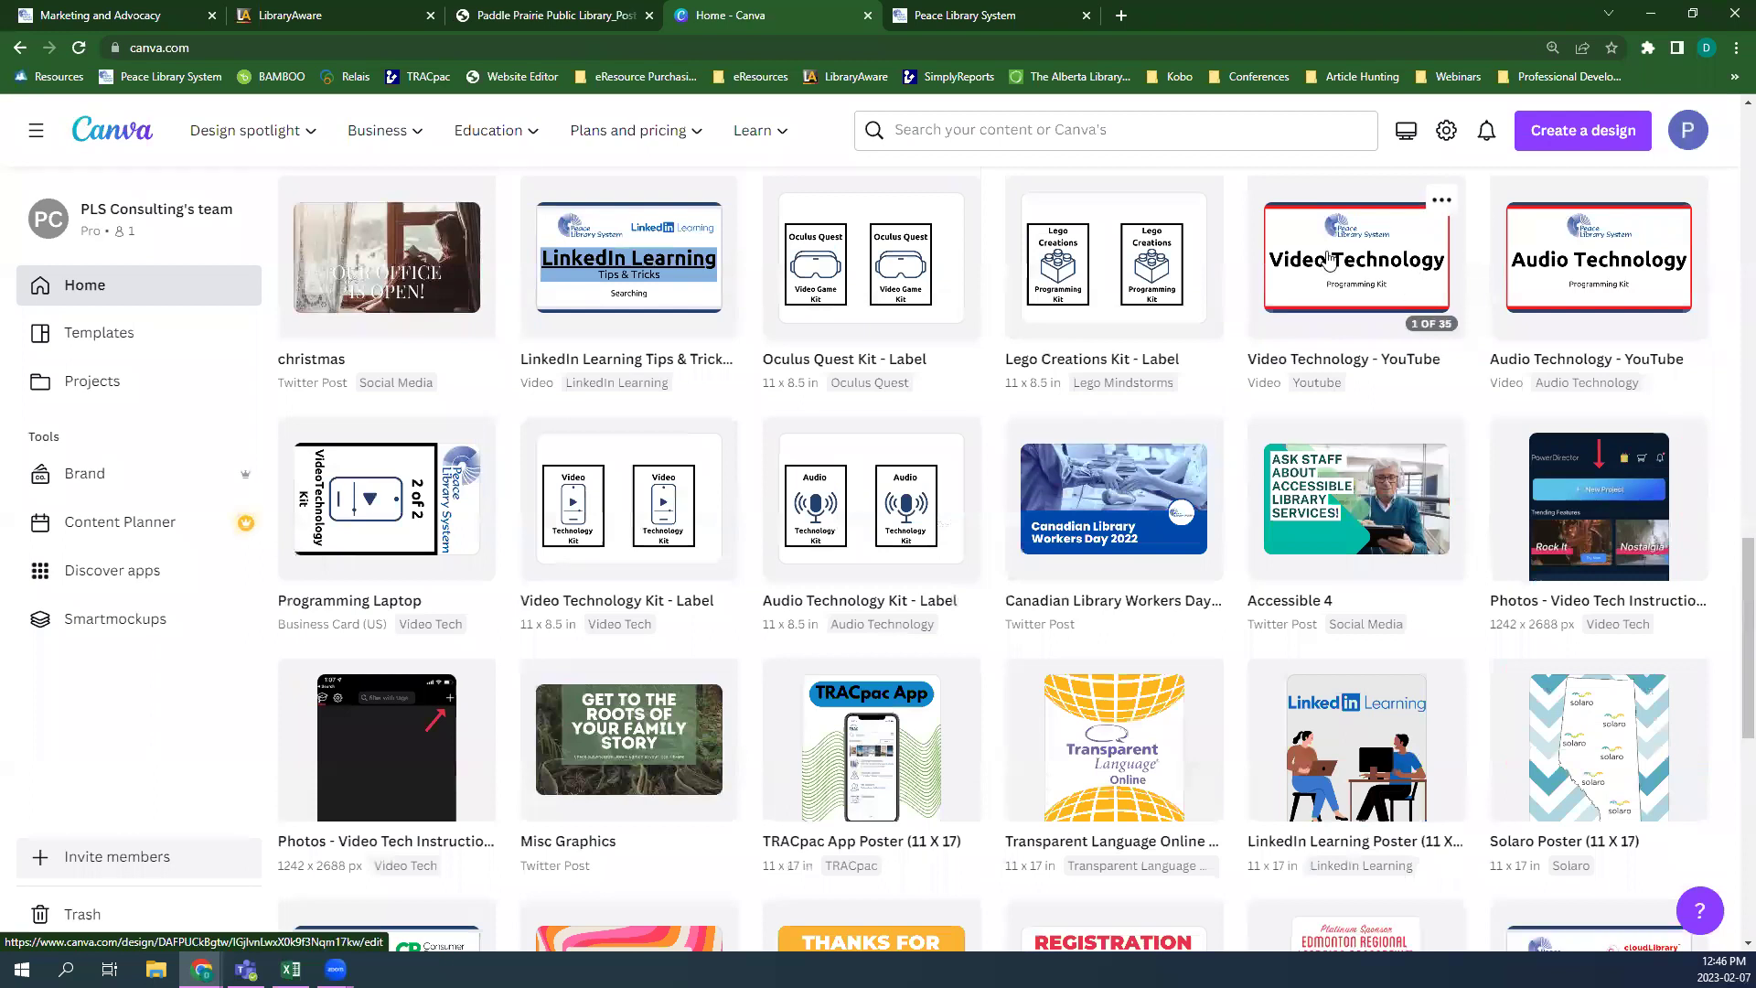
scroll(392, 631, up, 10)
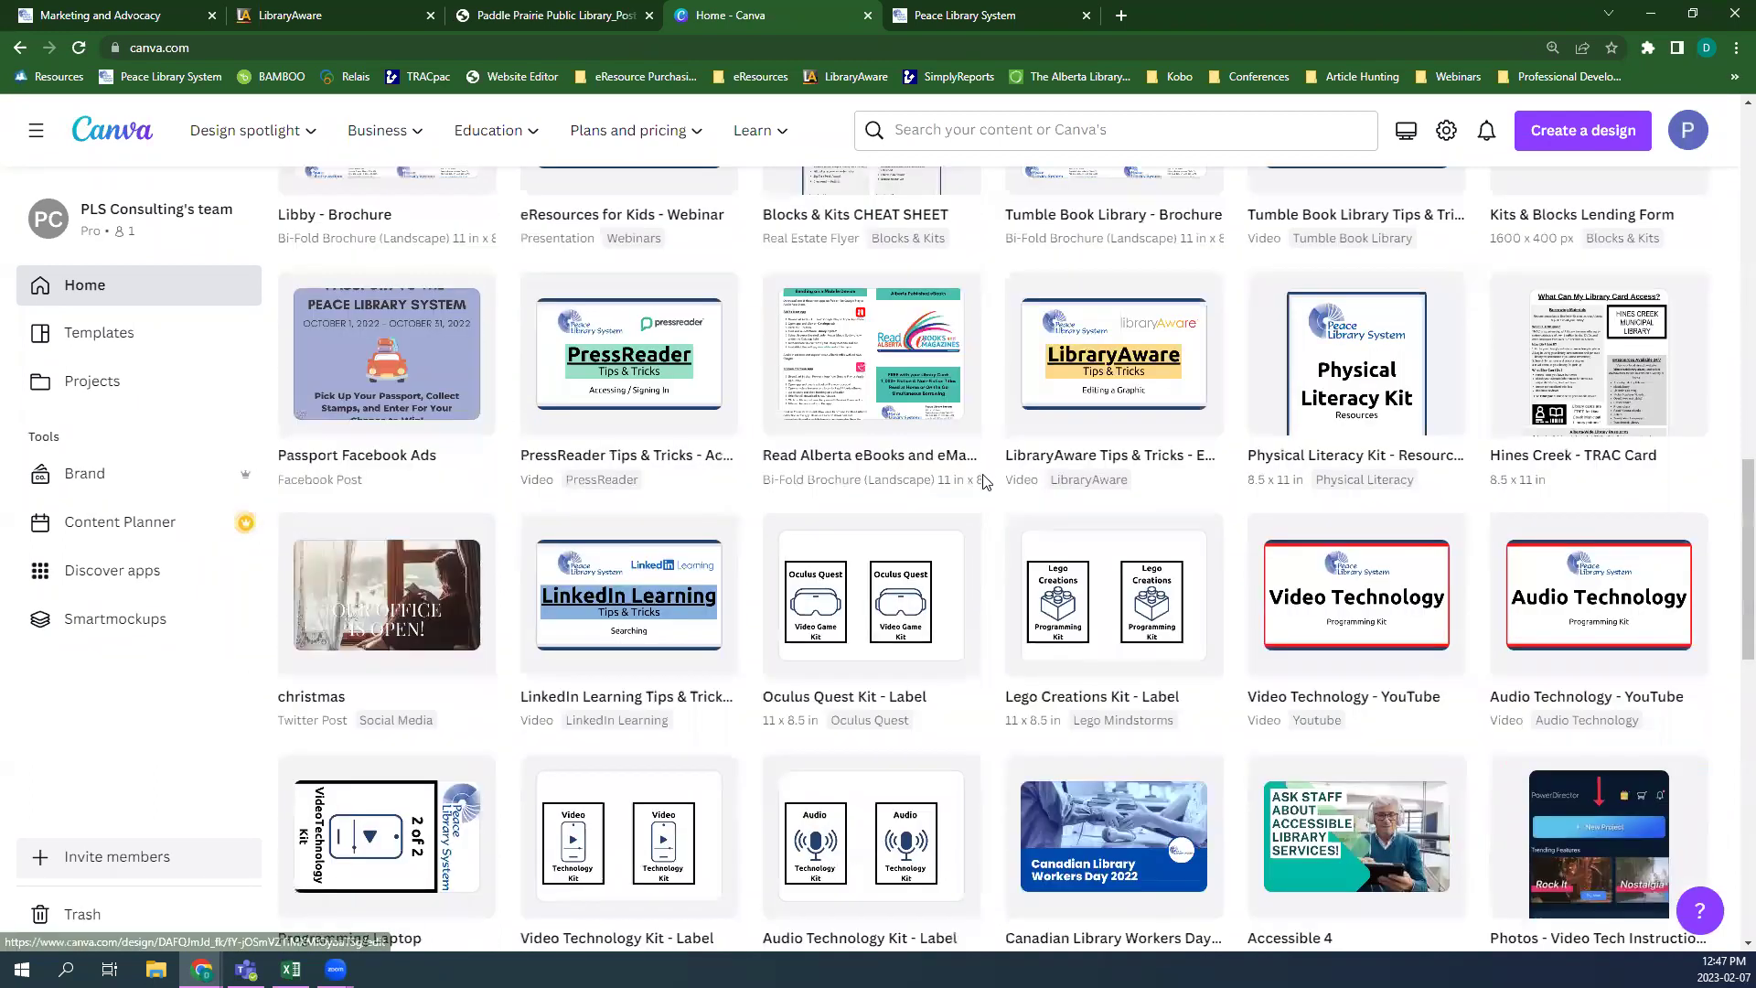
scroll(1203, 156, up, 8)
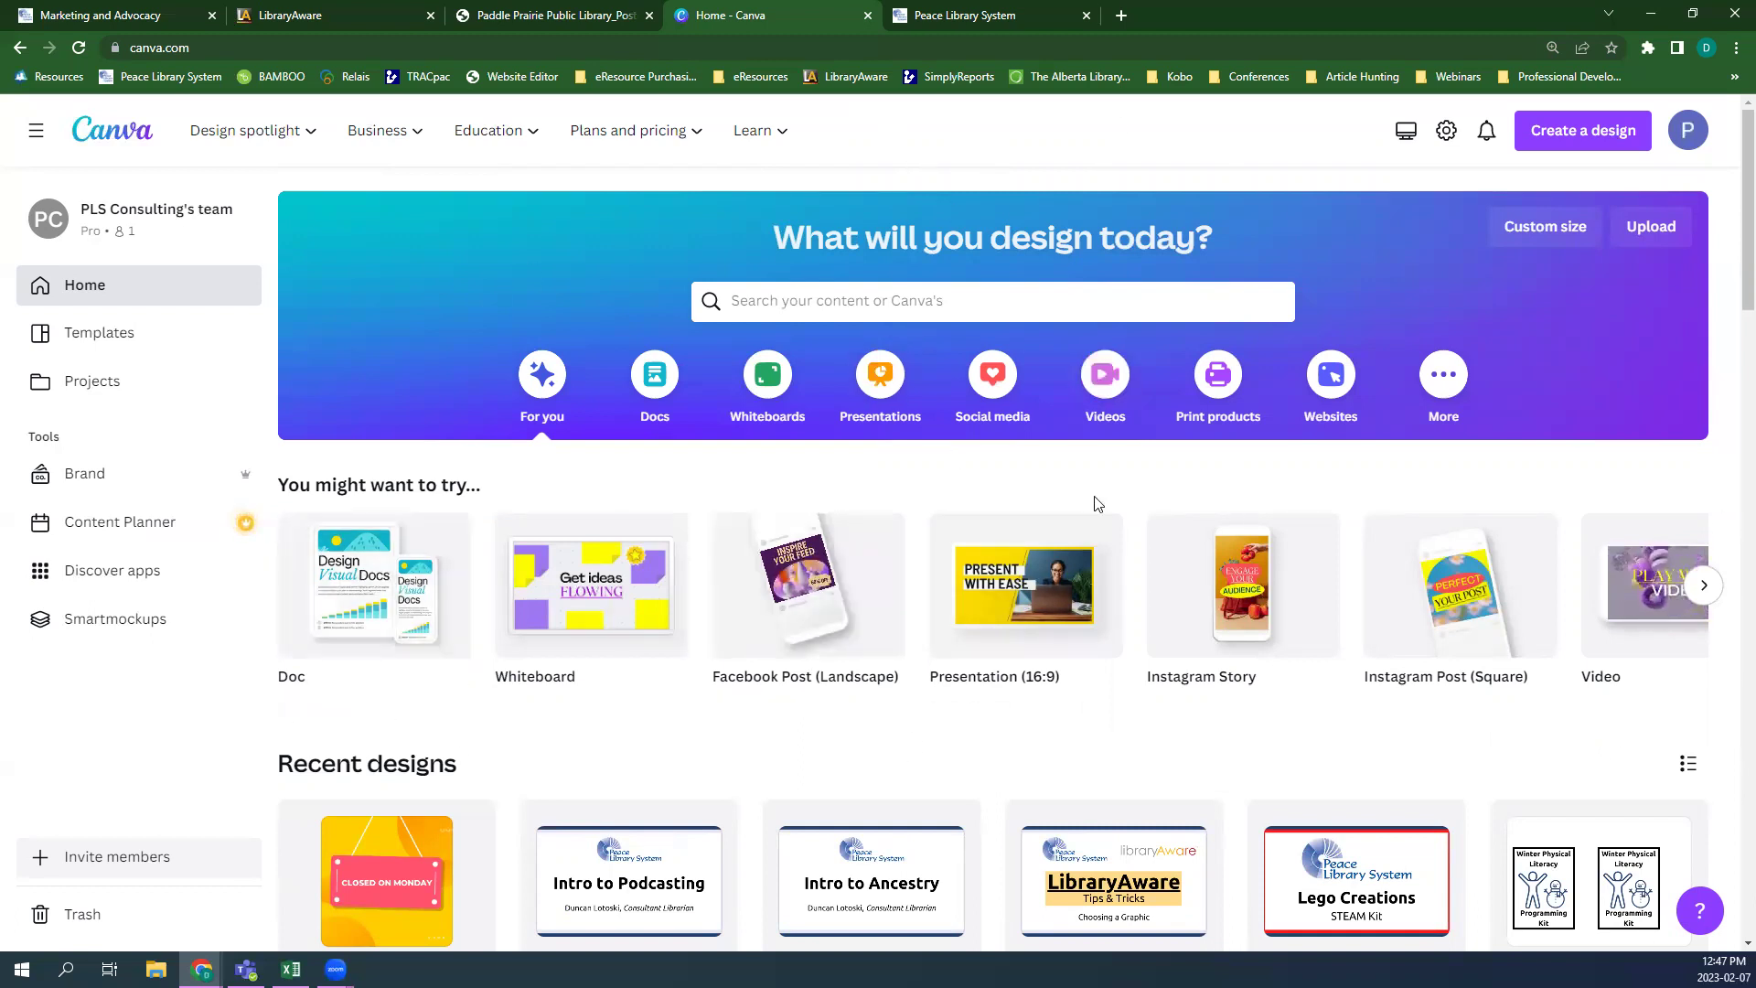
scroll(942, 585, down, 6)
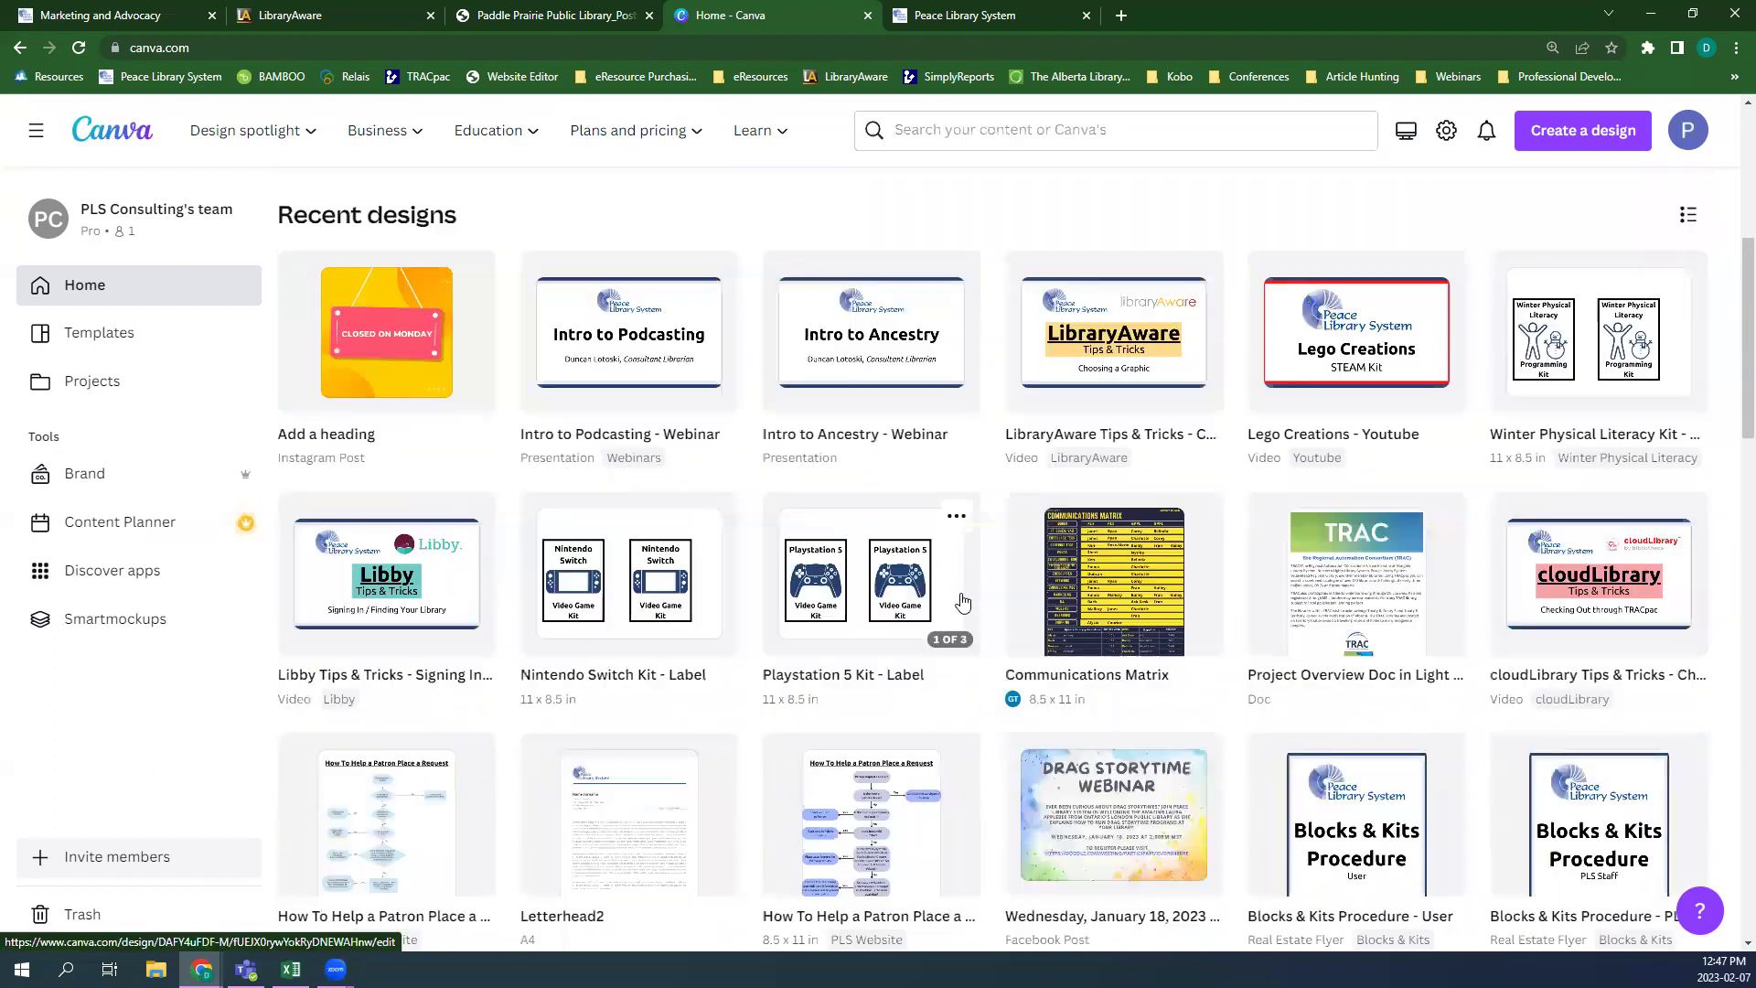
scroll(962, 594, up, 6)
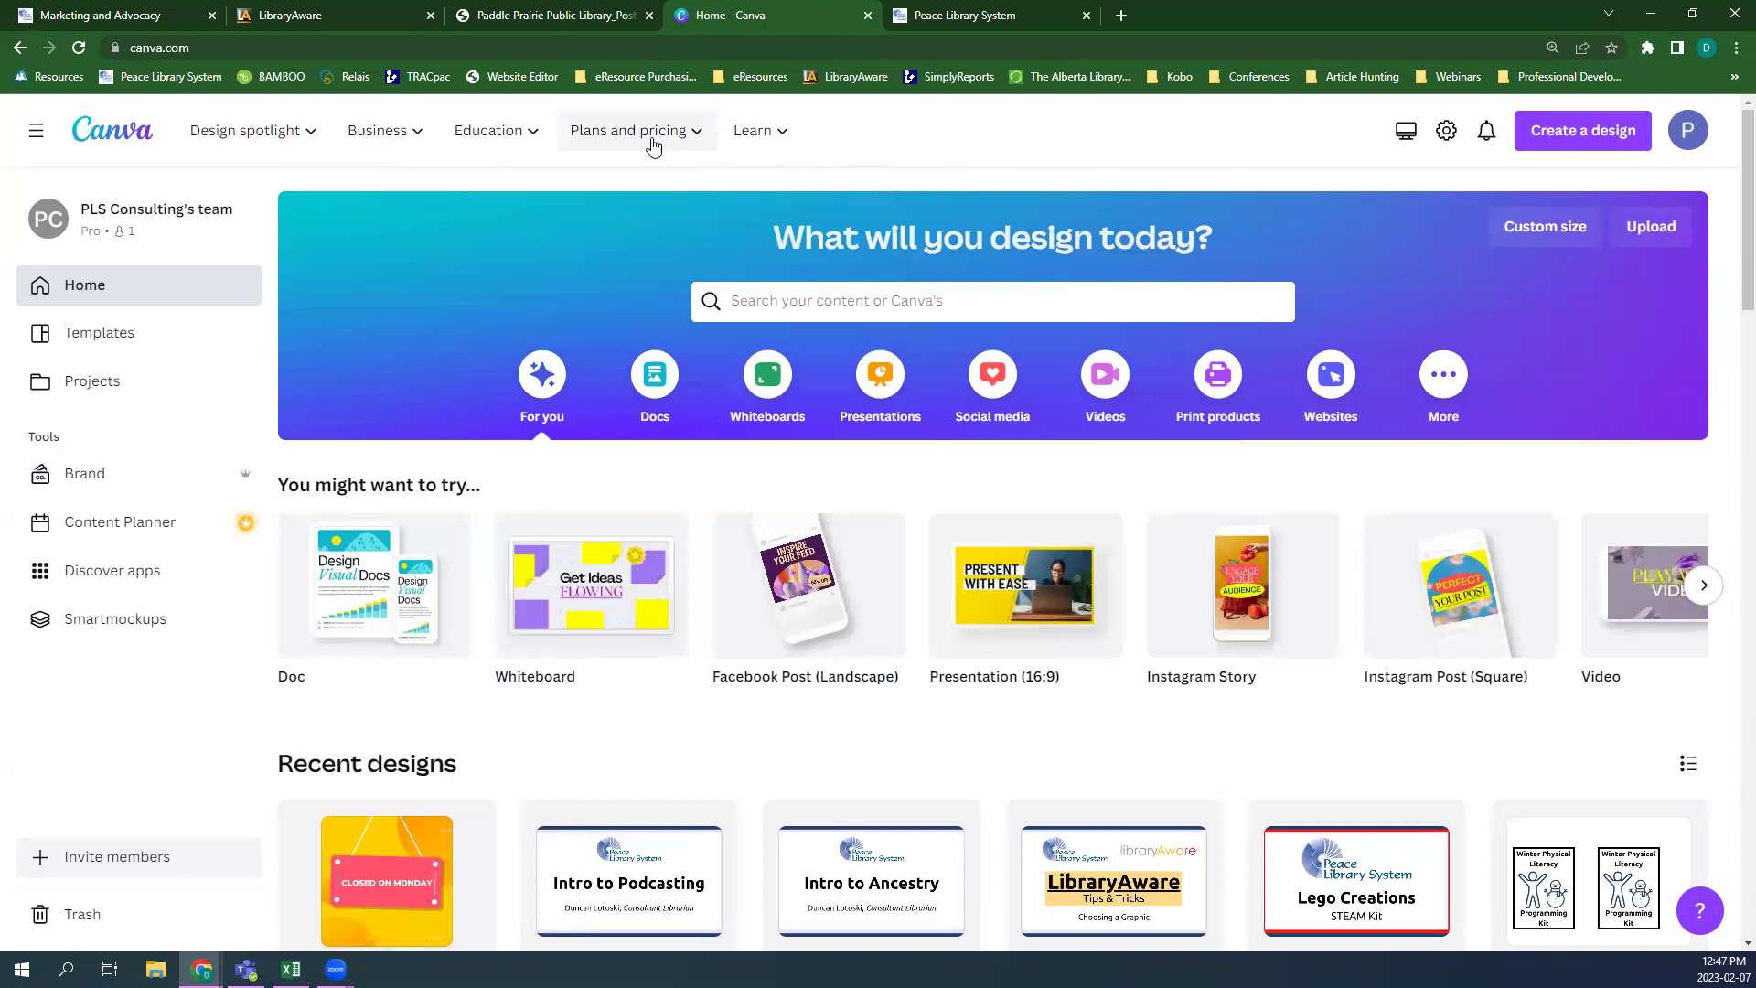
mouse_move(653, 145)
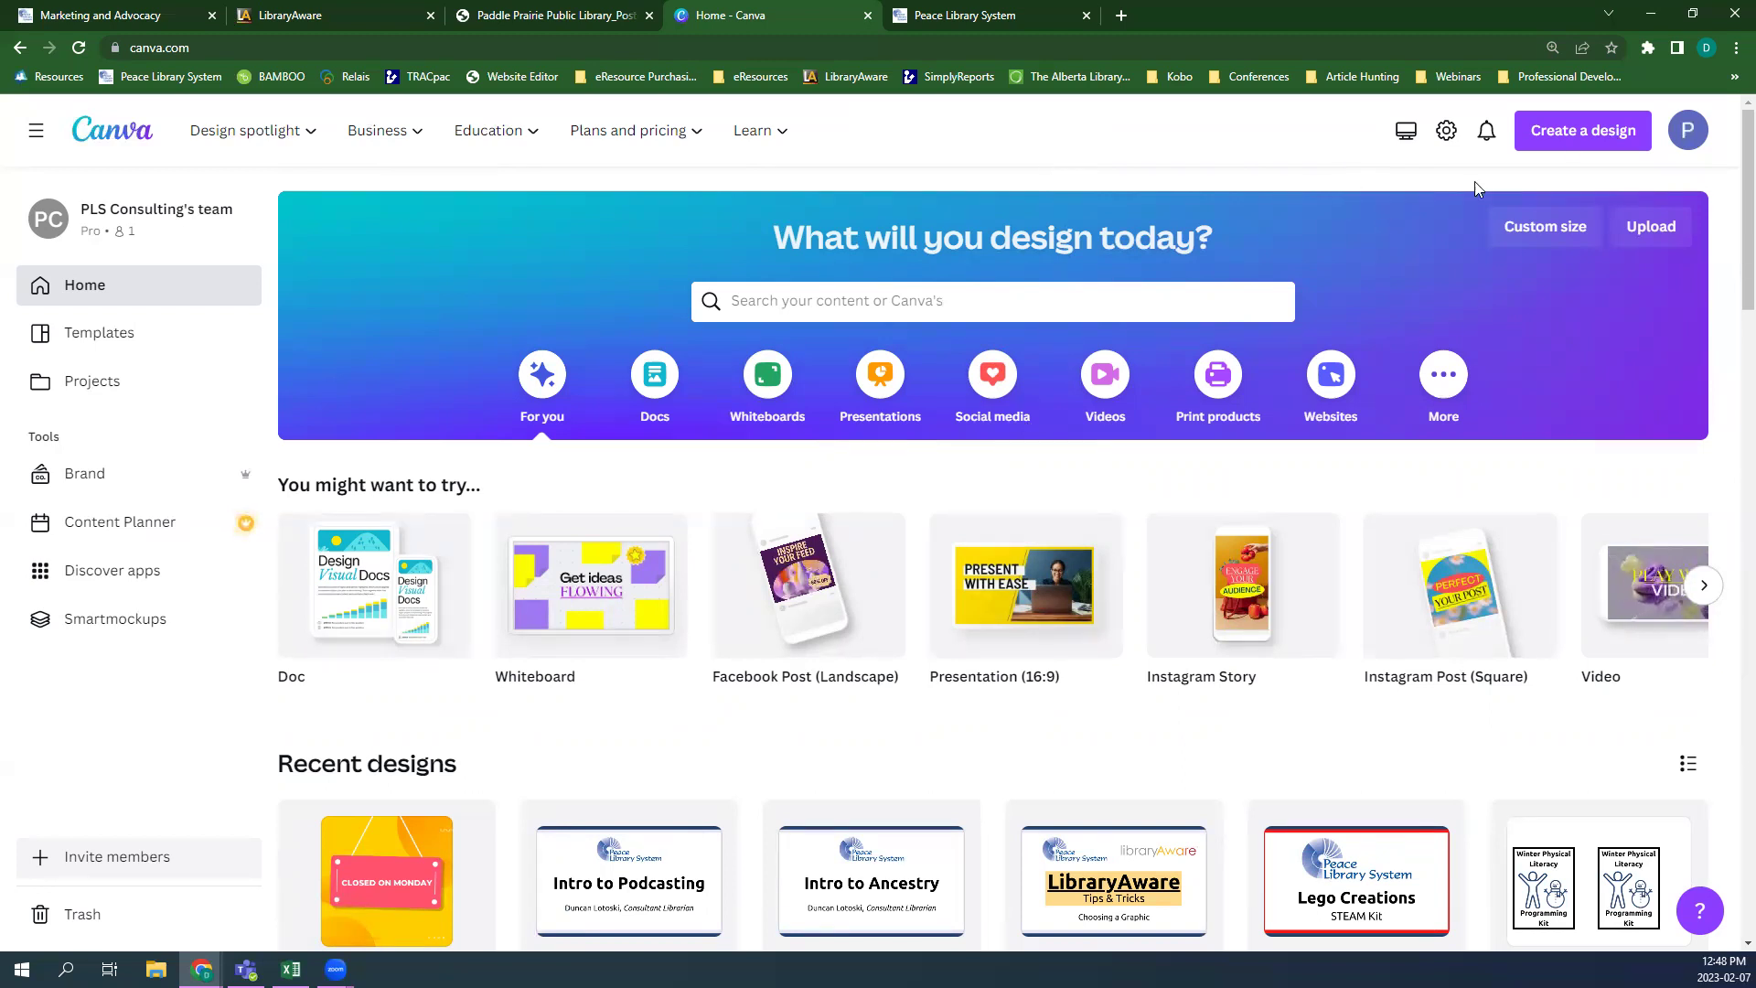
- Open the design type list for a new design and browse the suggested formats
click(1585, 130)
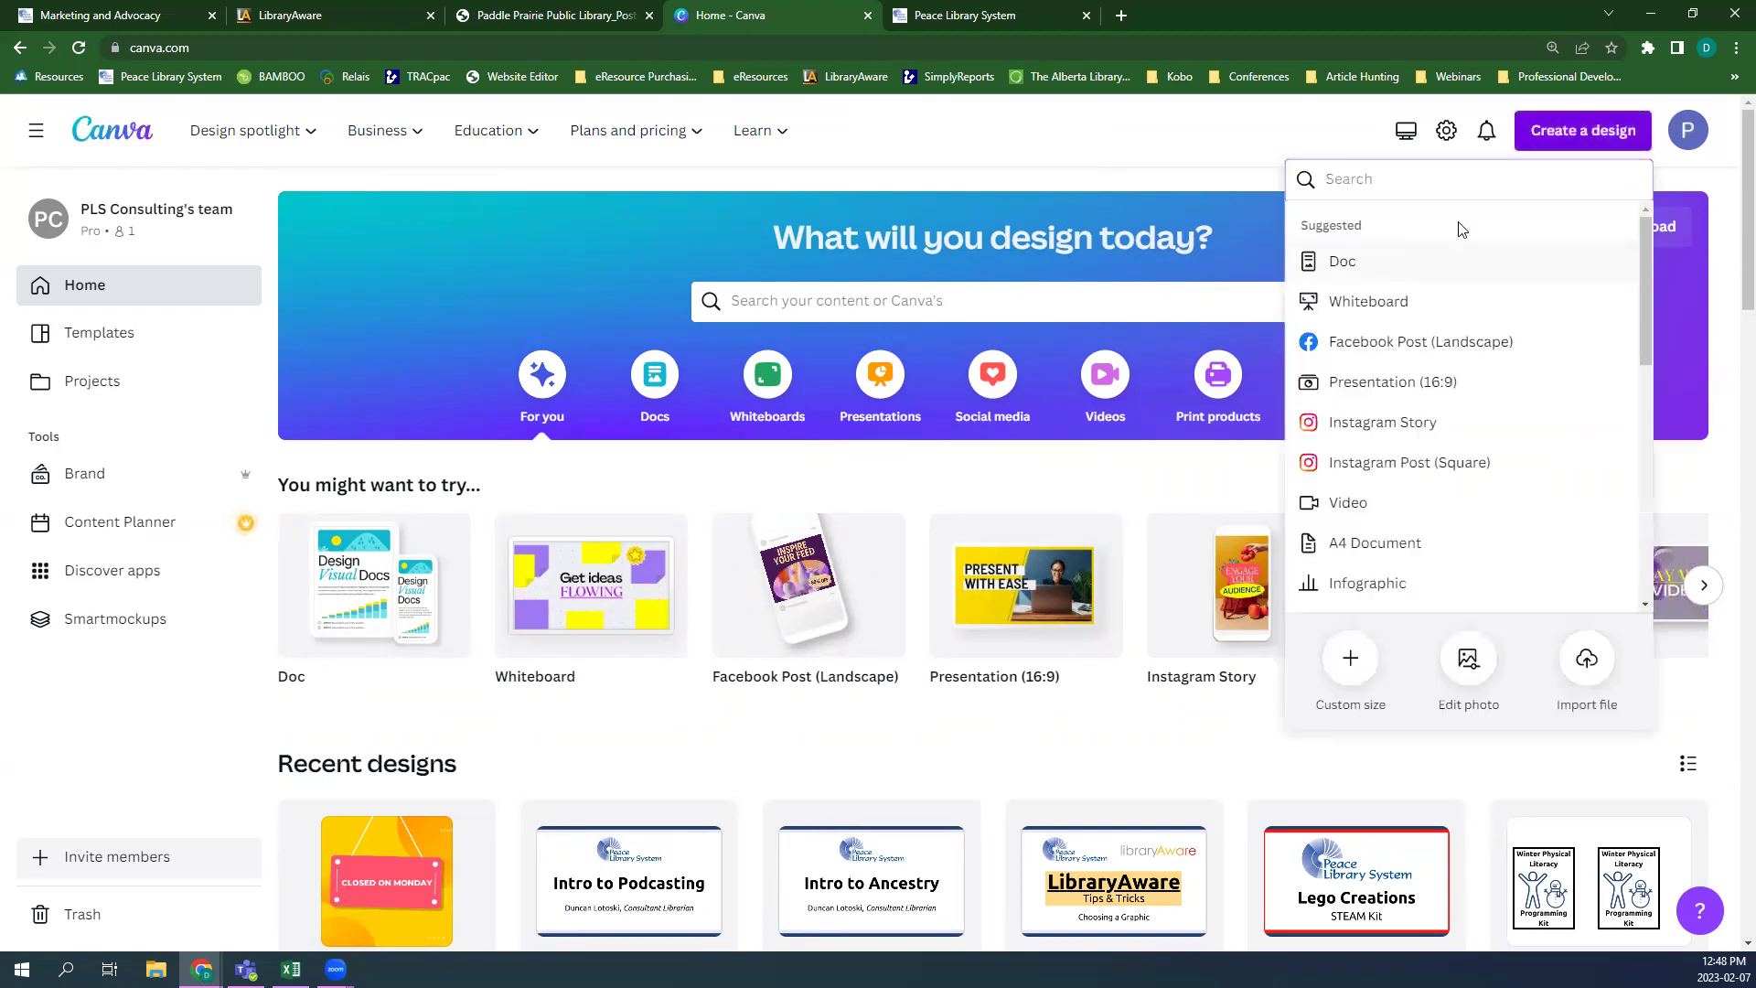
scroll(1372, 293, down, 5)
scroll(1417, 306, up, 4)
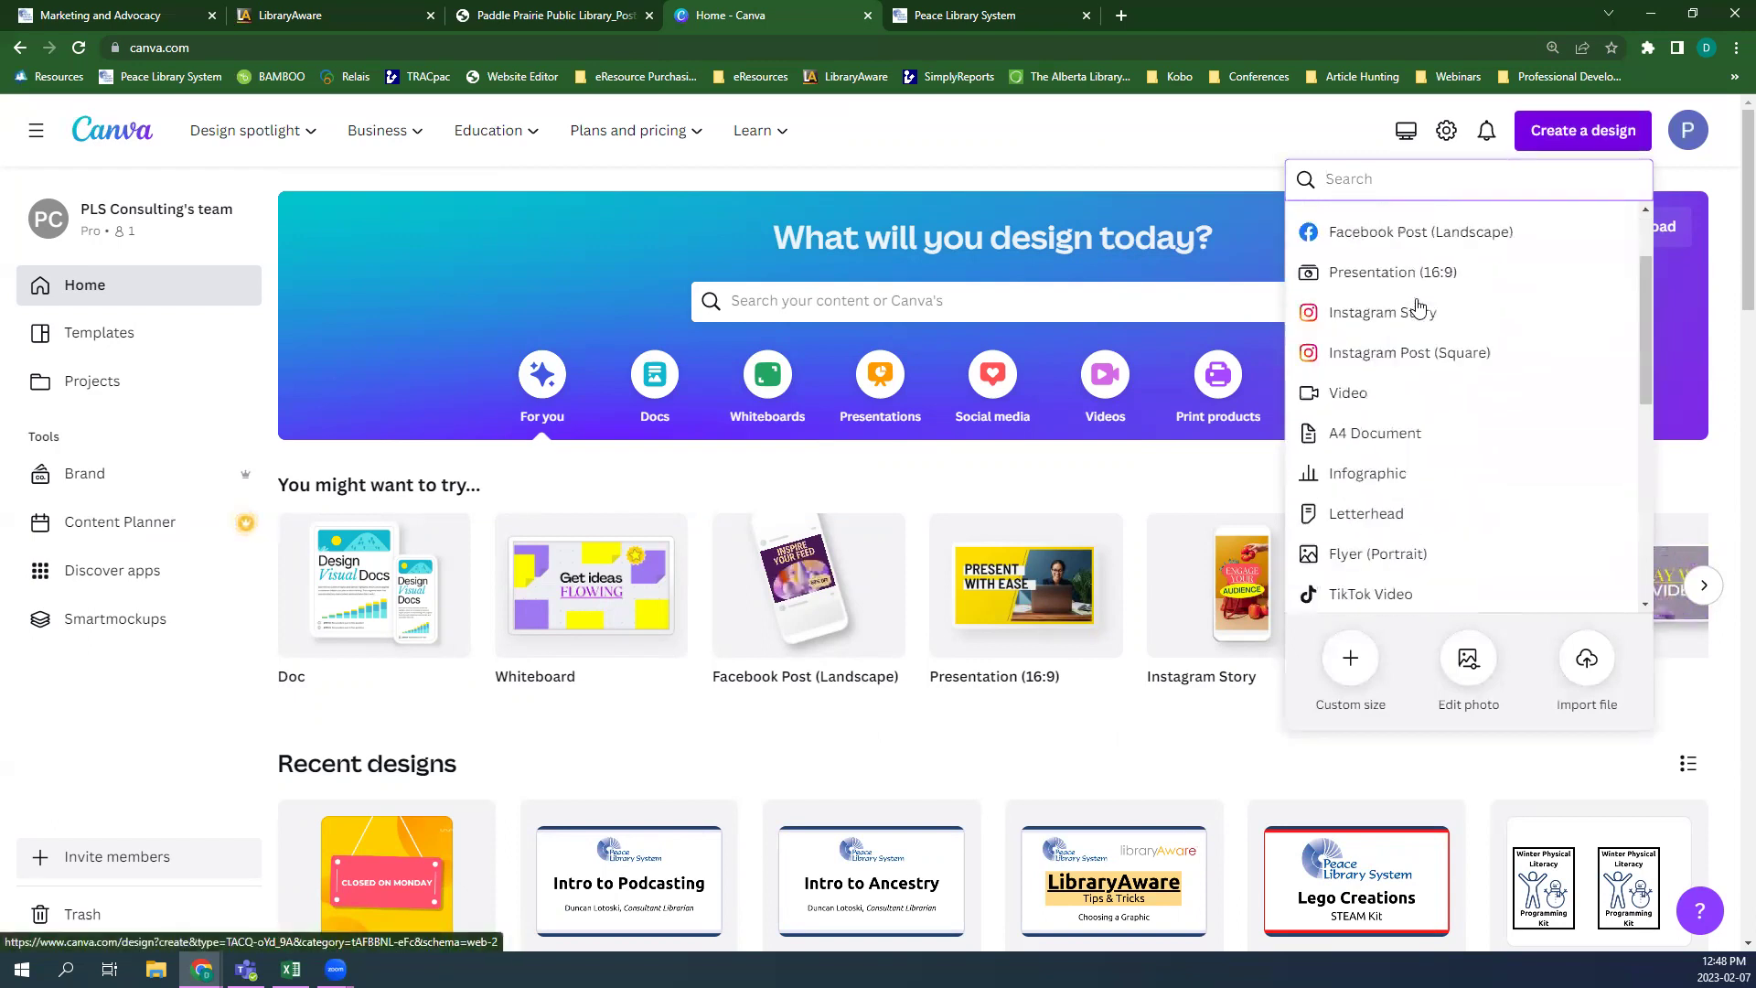
scroll(1417, 306, up, 2)
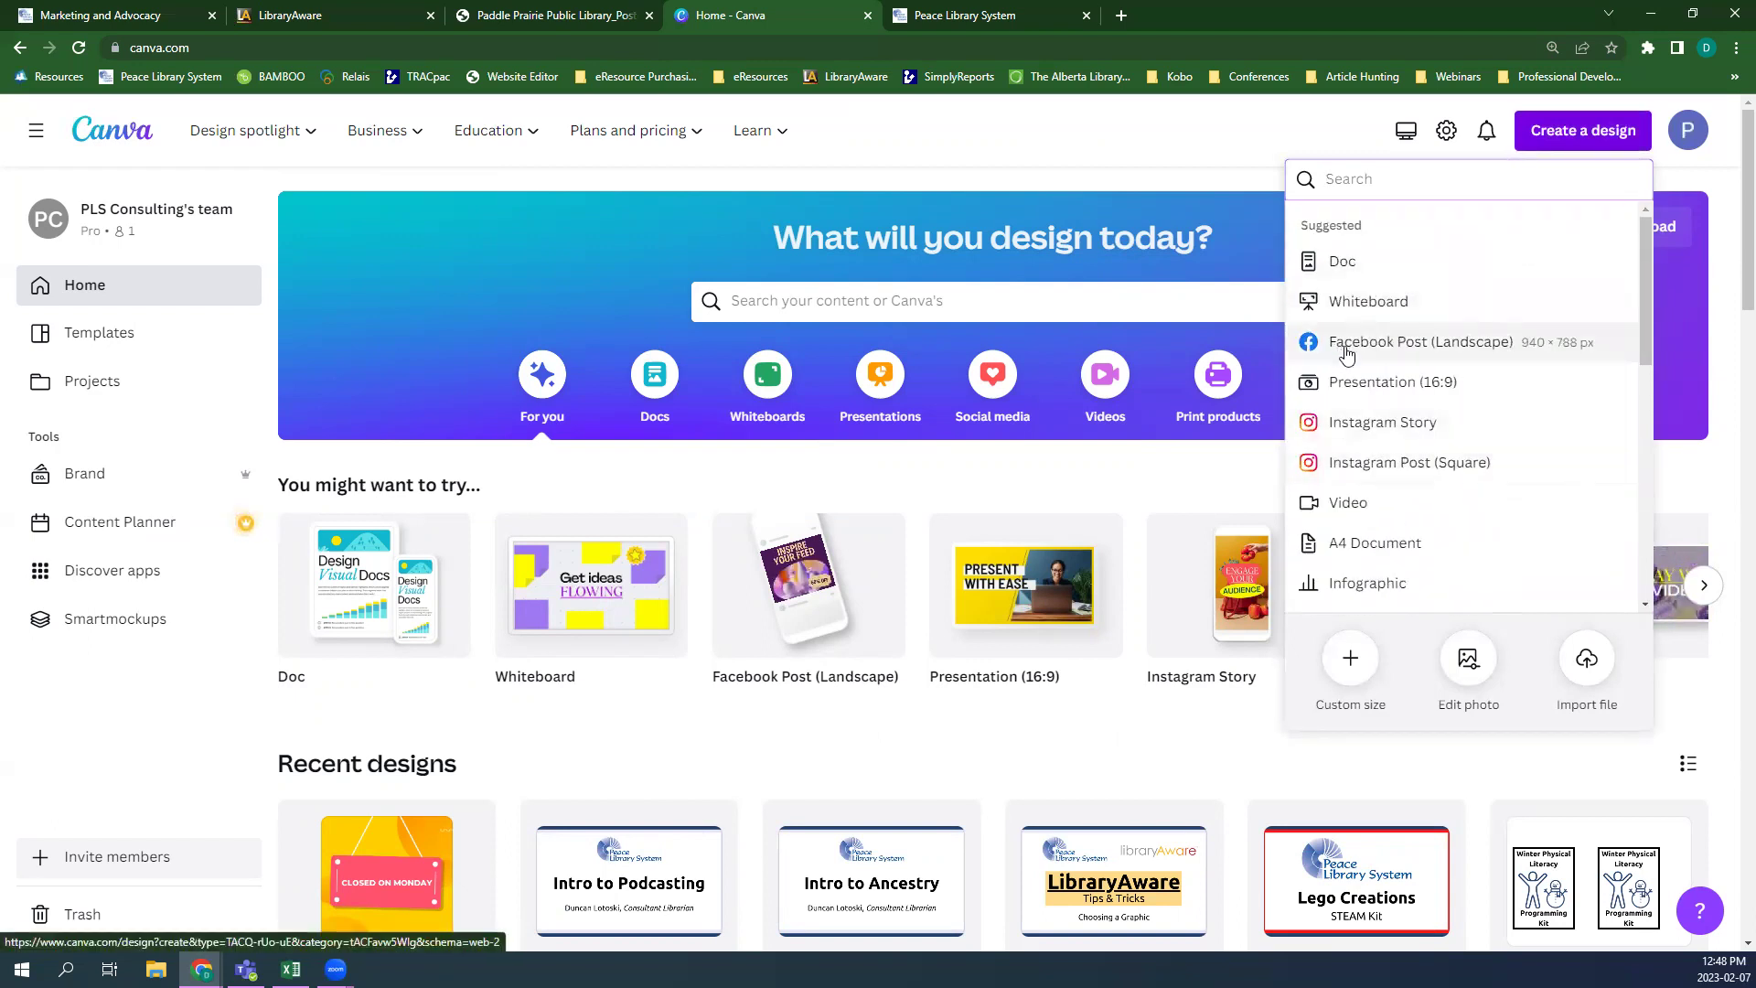
scroll(1412, 488, down, 2)
scroll(1413, 487, down, 2)
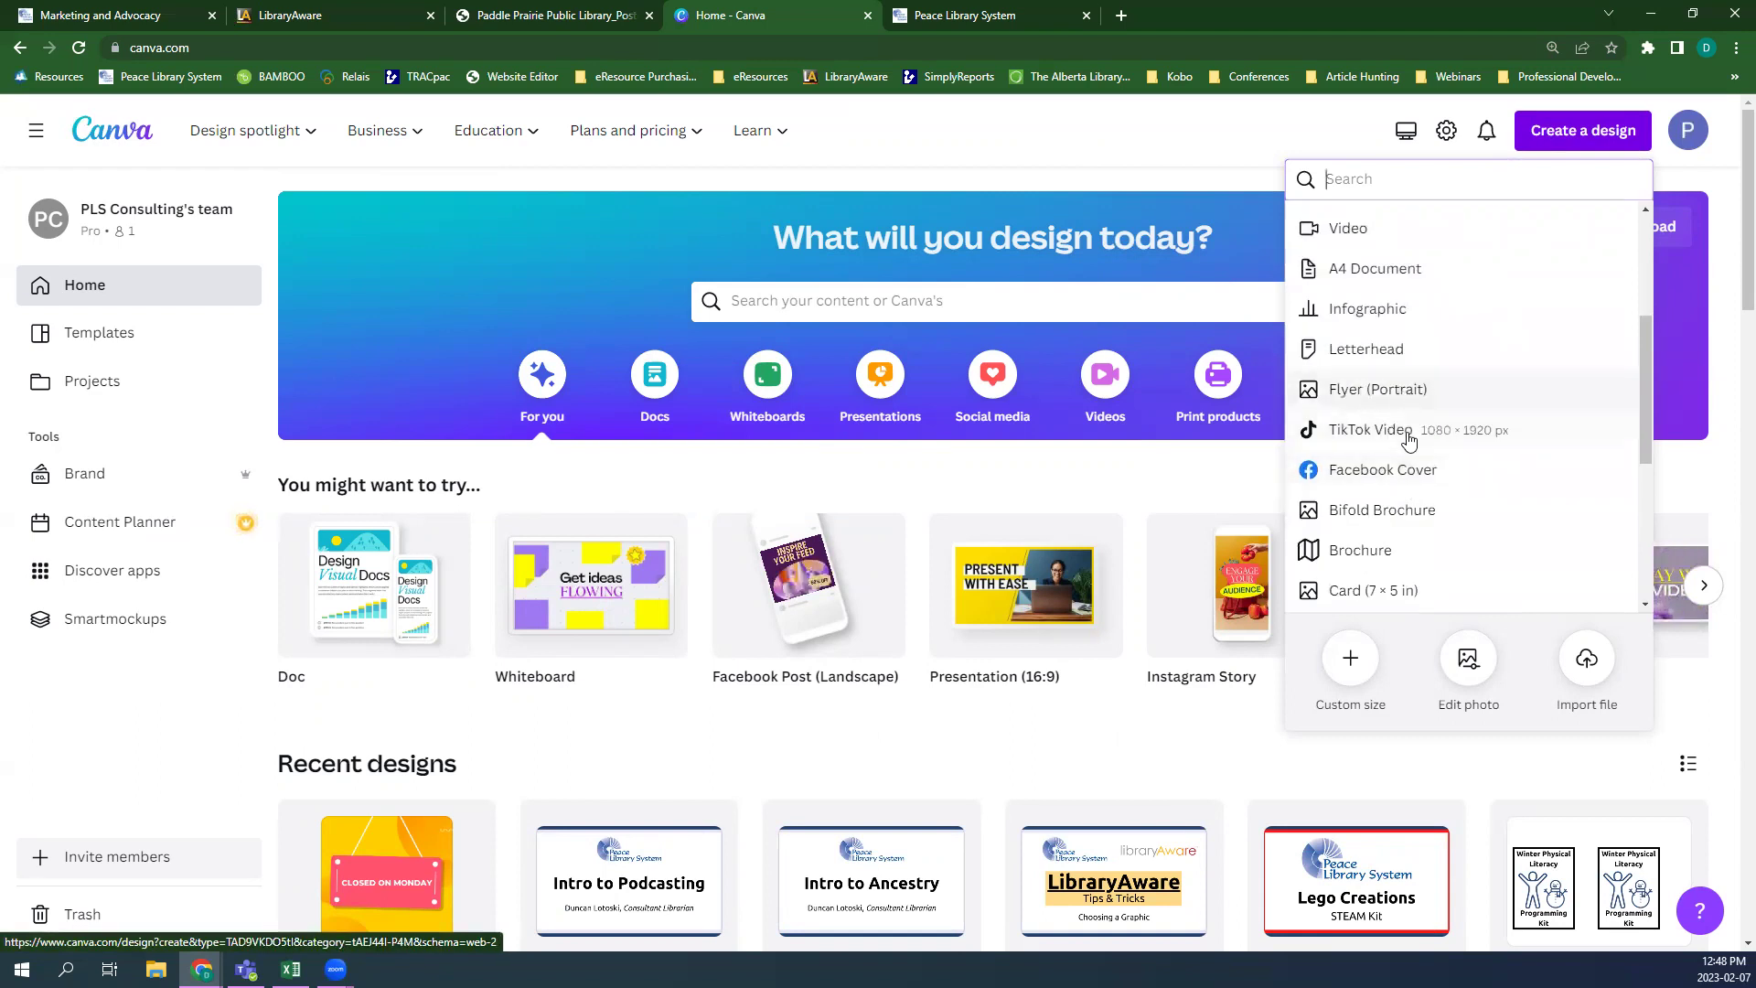
scroll(1408, 441, up, 4)
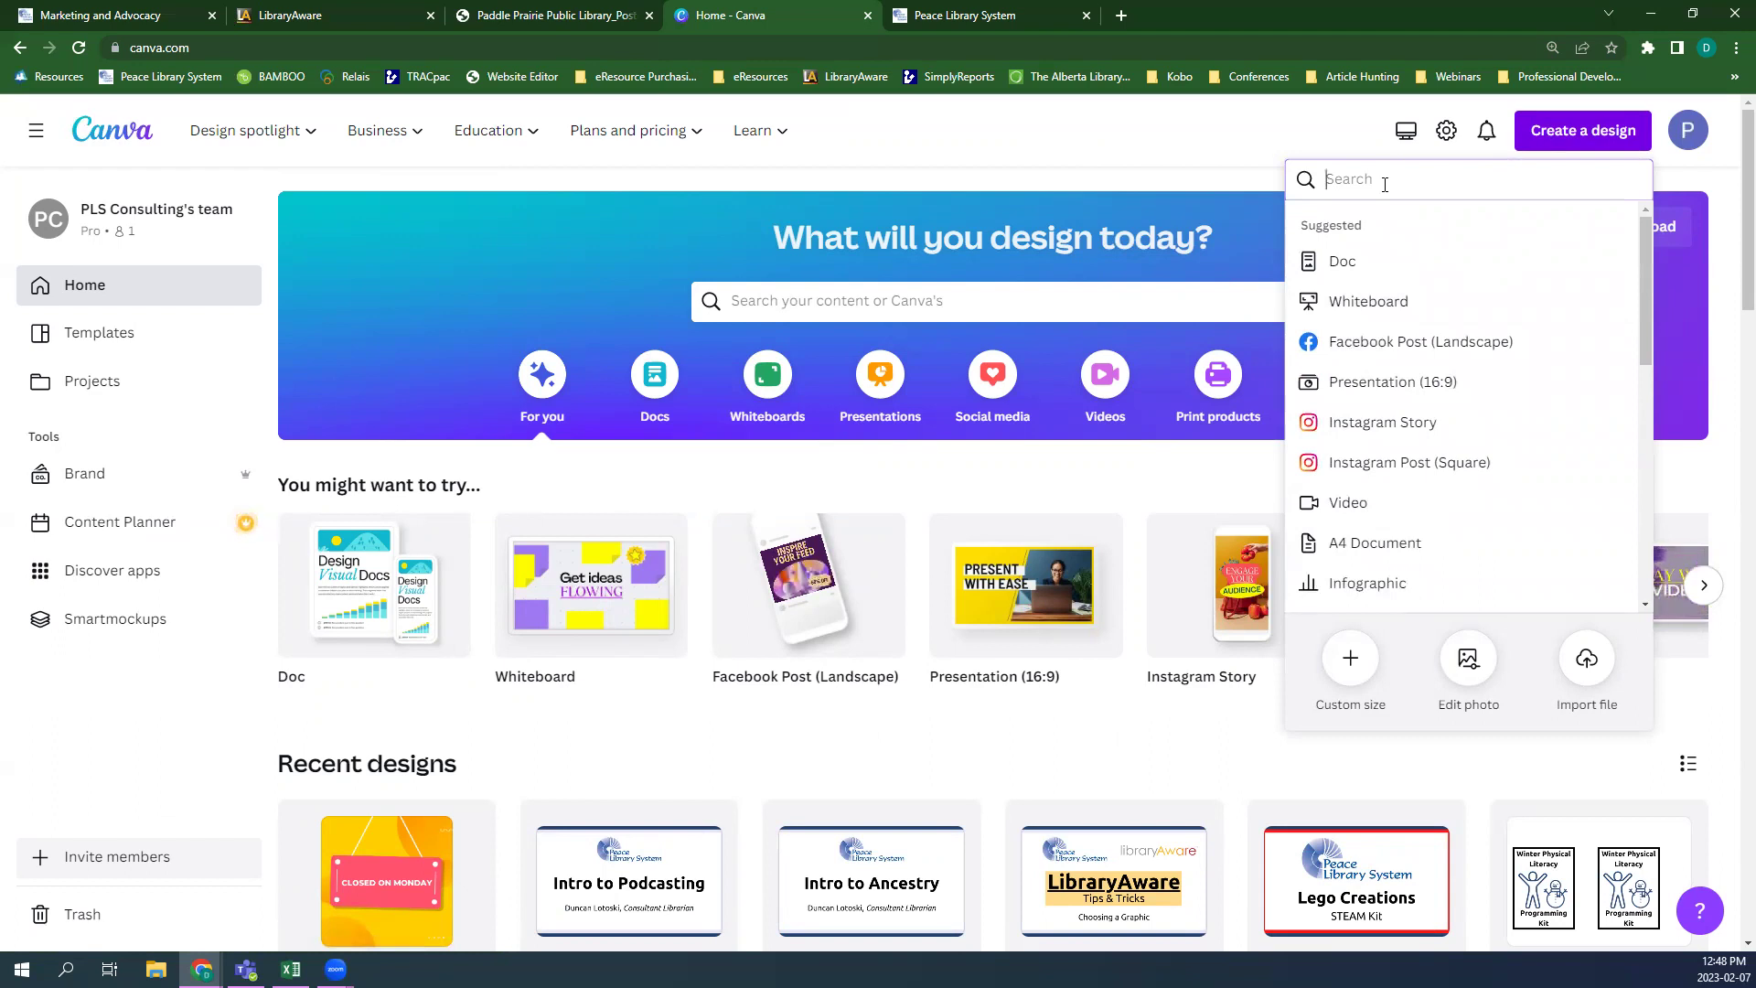
- Search the design types for "instagram" and create a blank Instagram Post (Square) design
text(instagra)
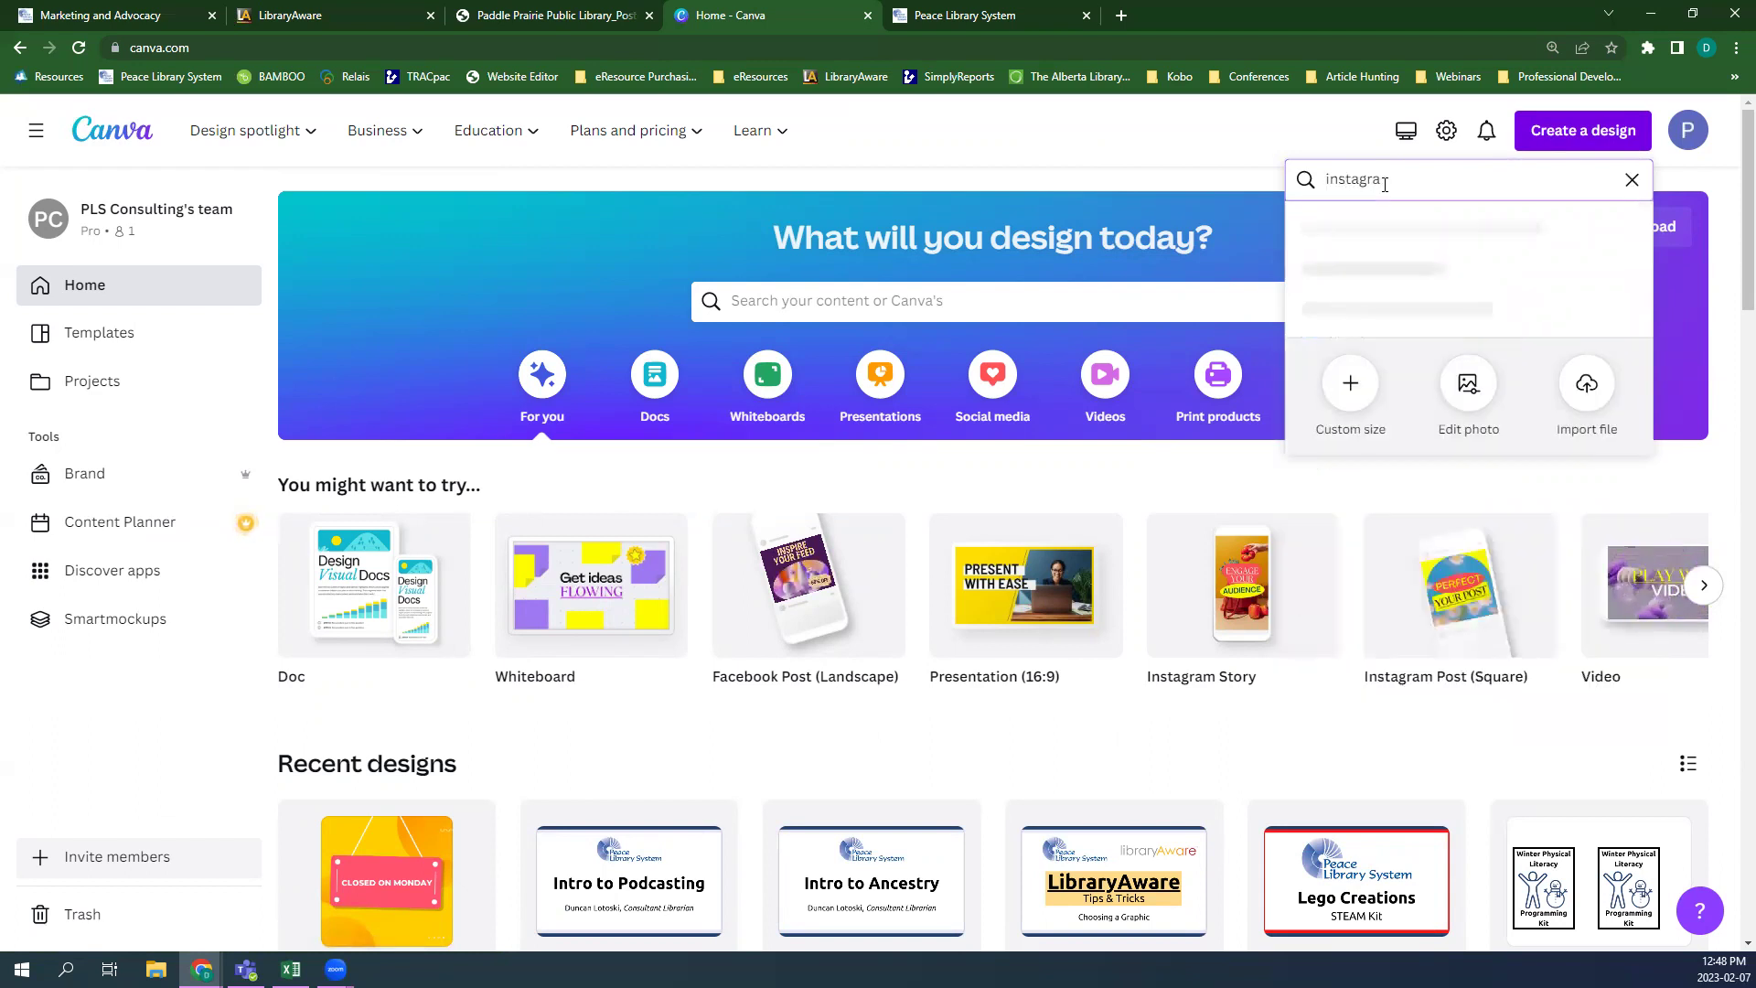
text(m)
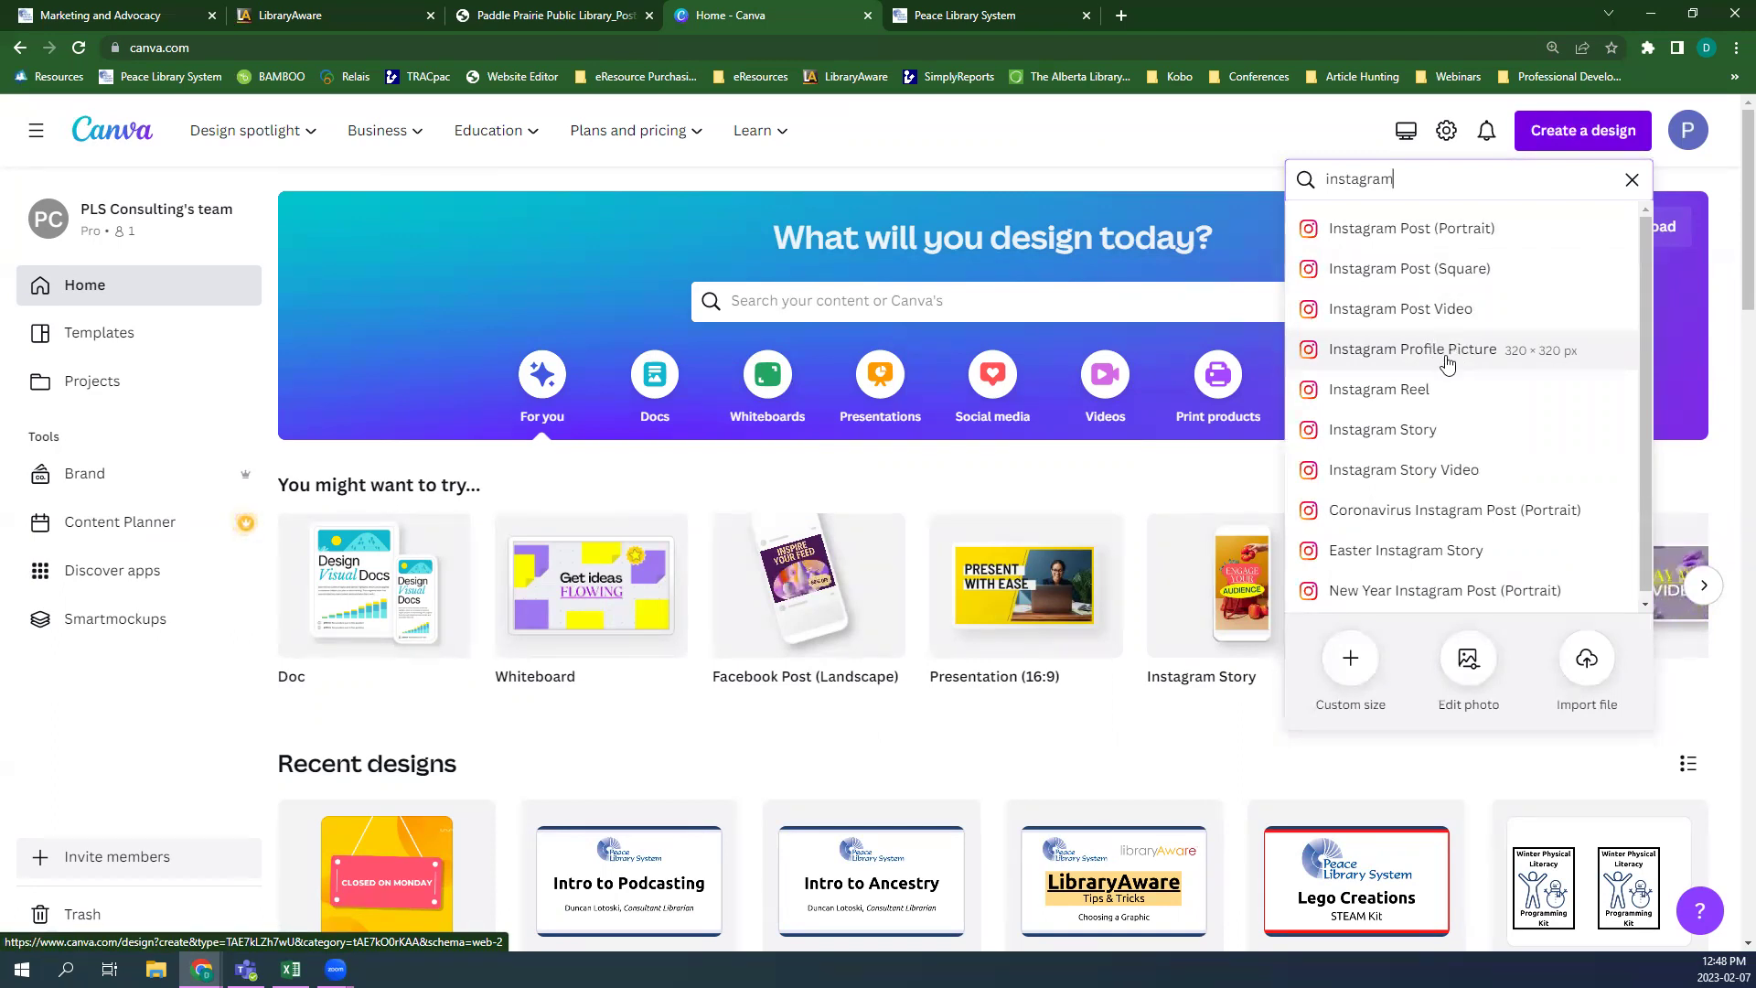
click(1443, 270)
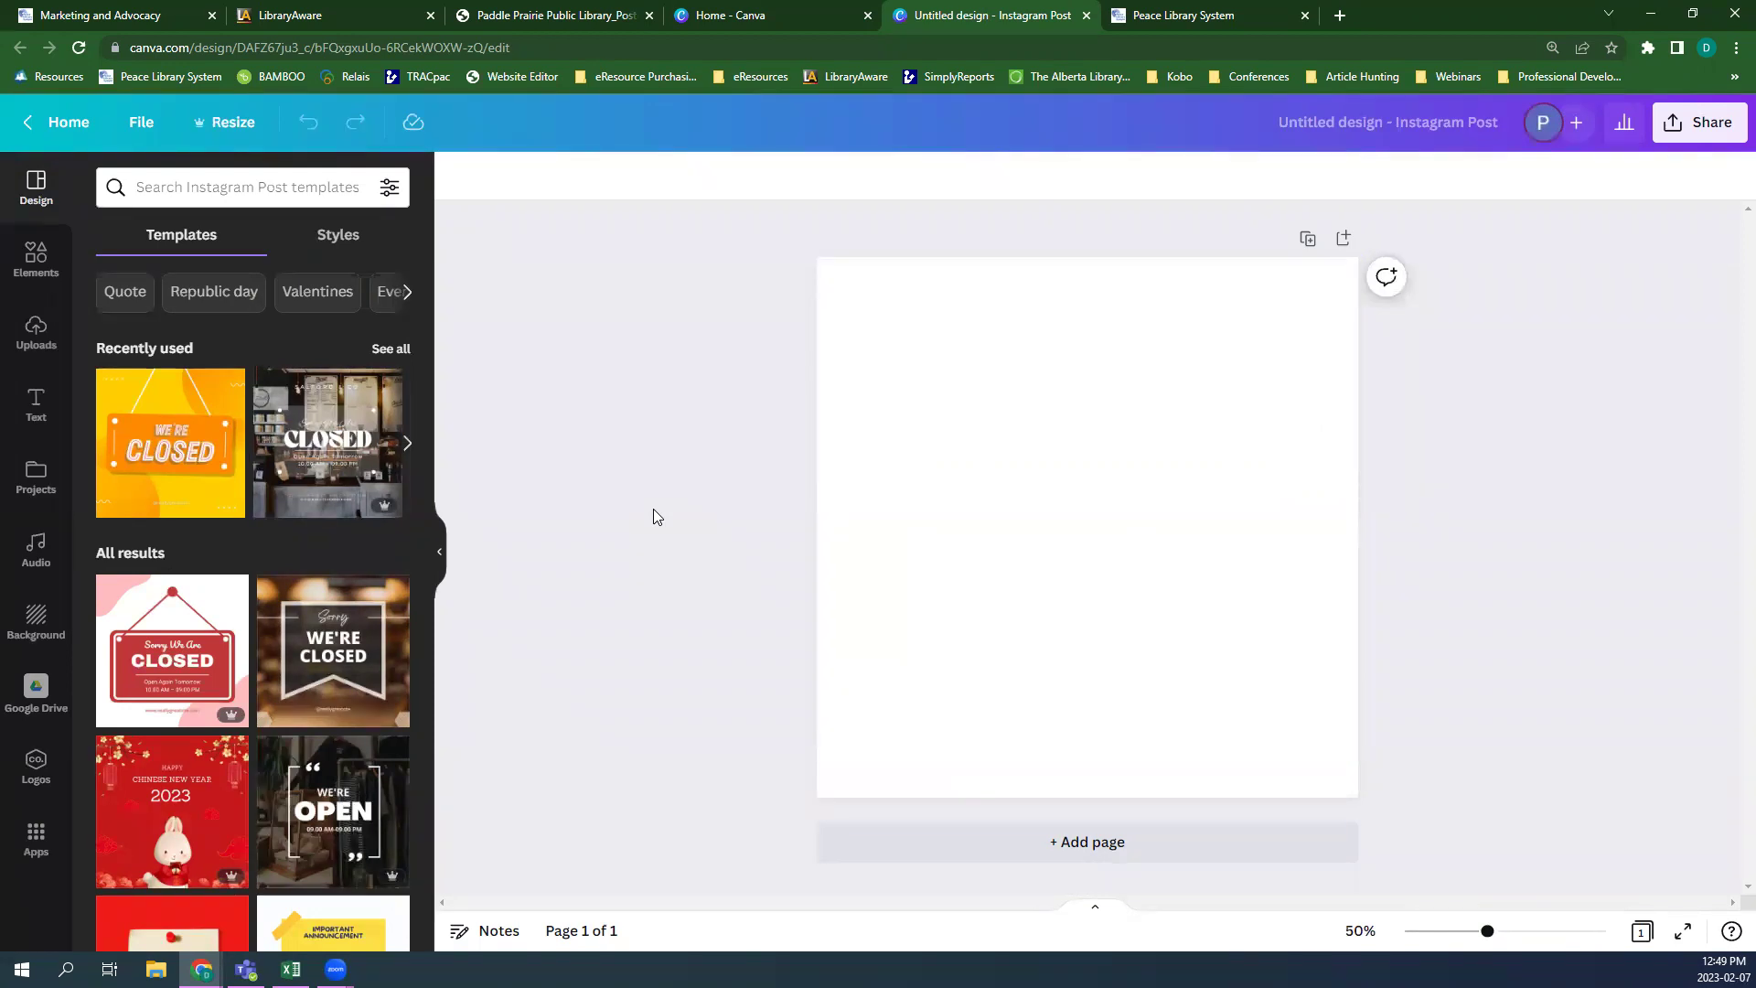
- Hide the template browser so that only the blank Instagram post page is shown
click(1102, 490)
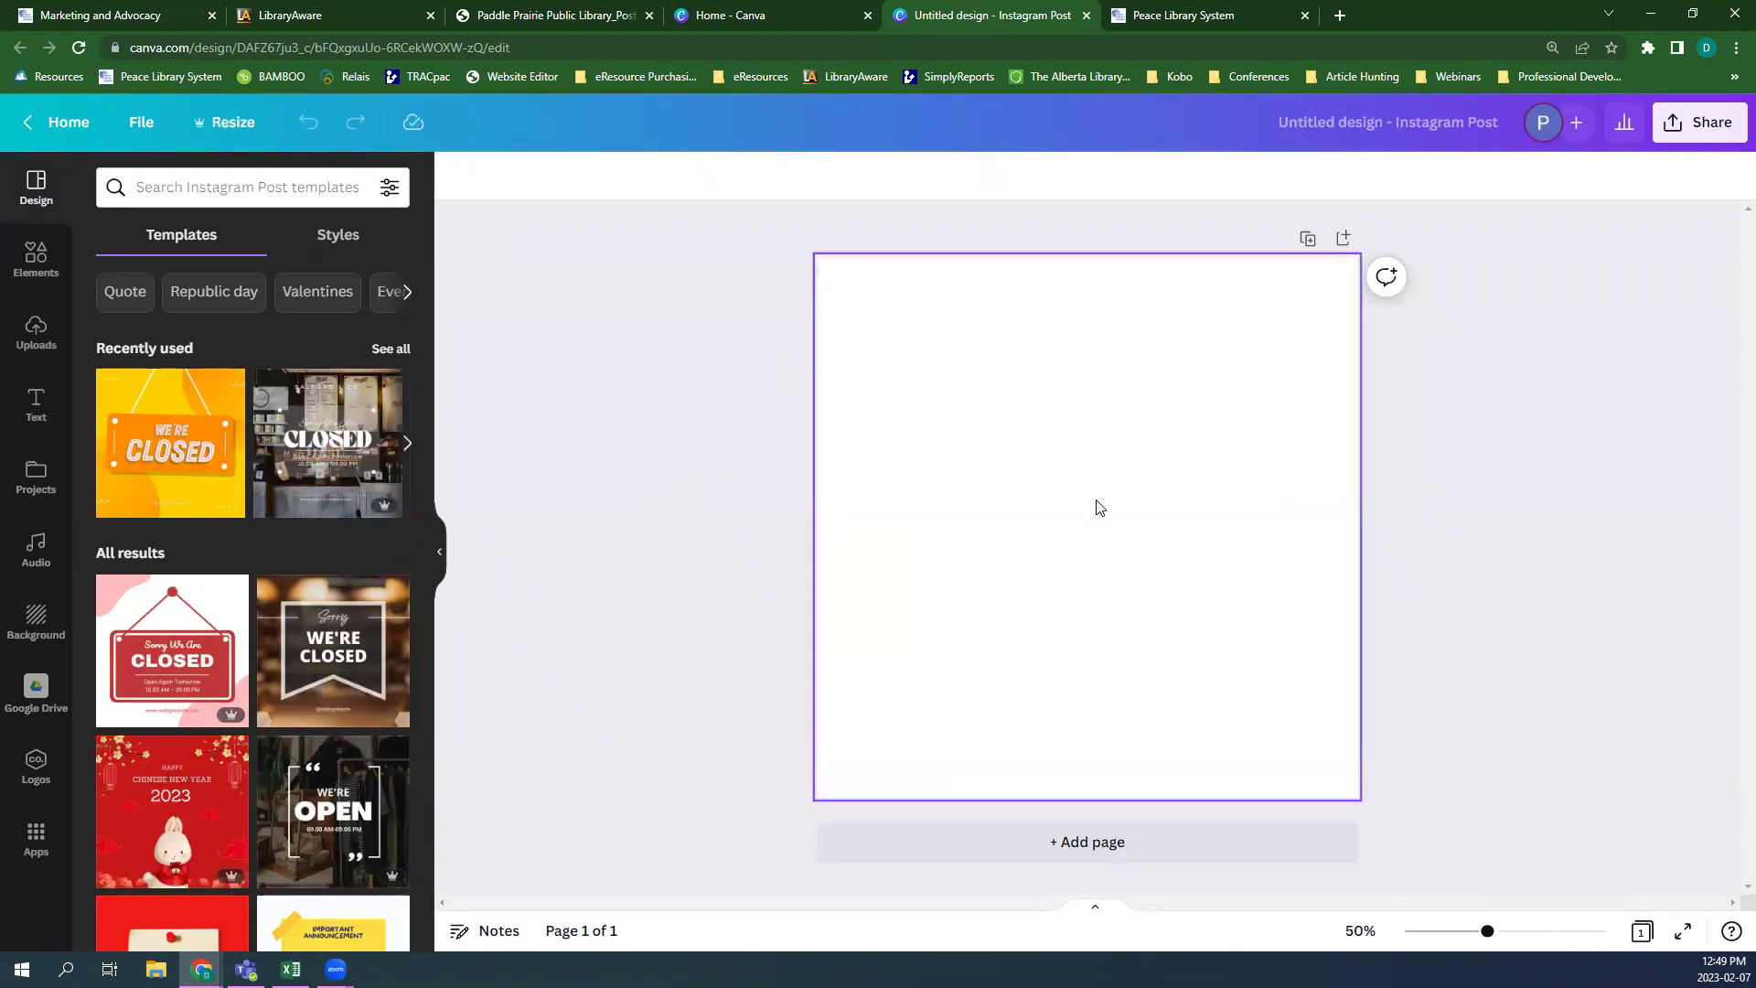
click(459, 555)
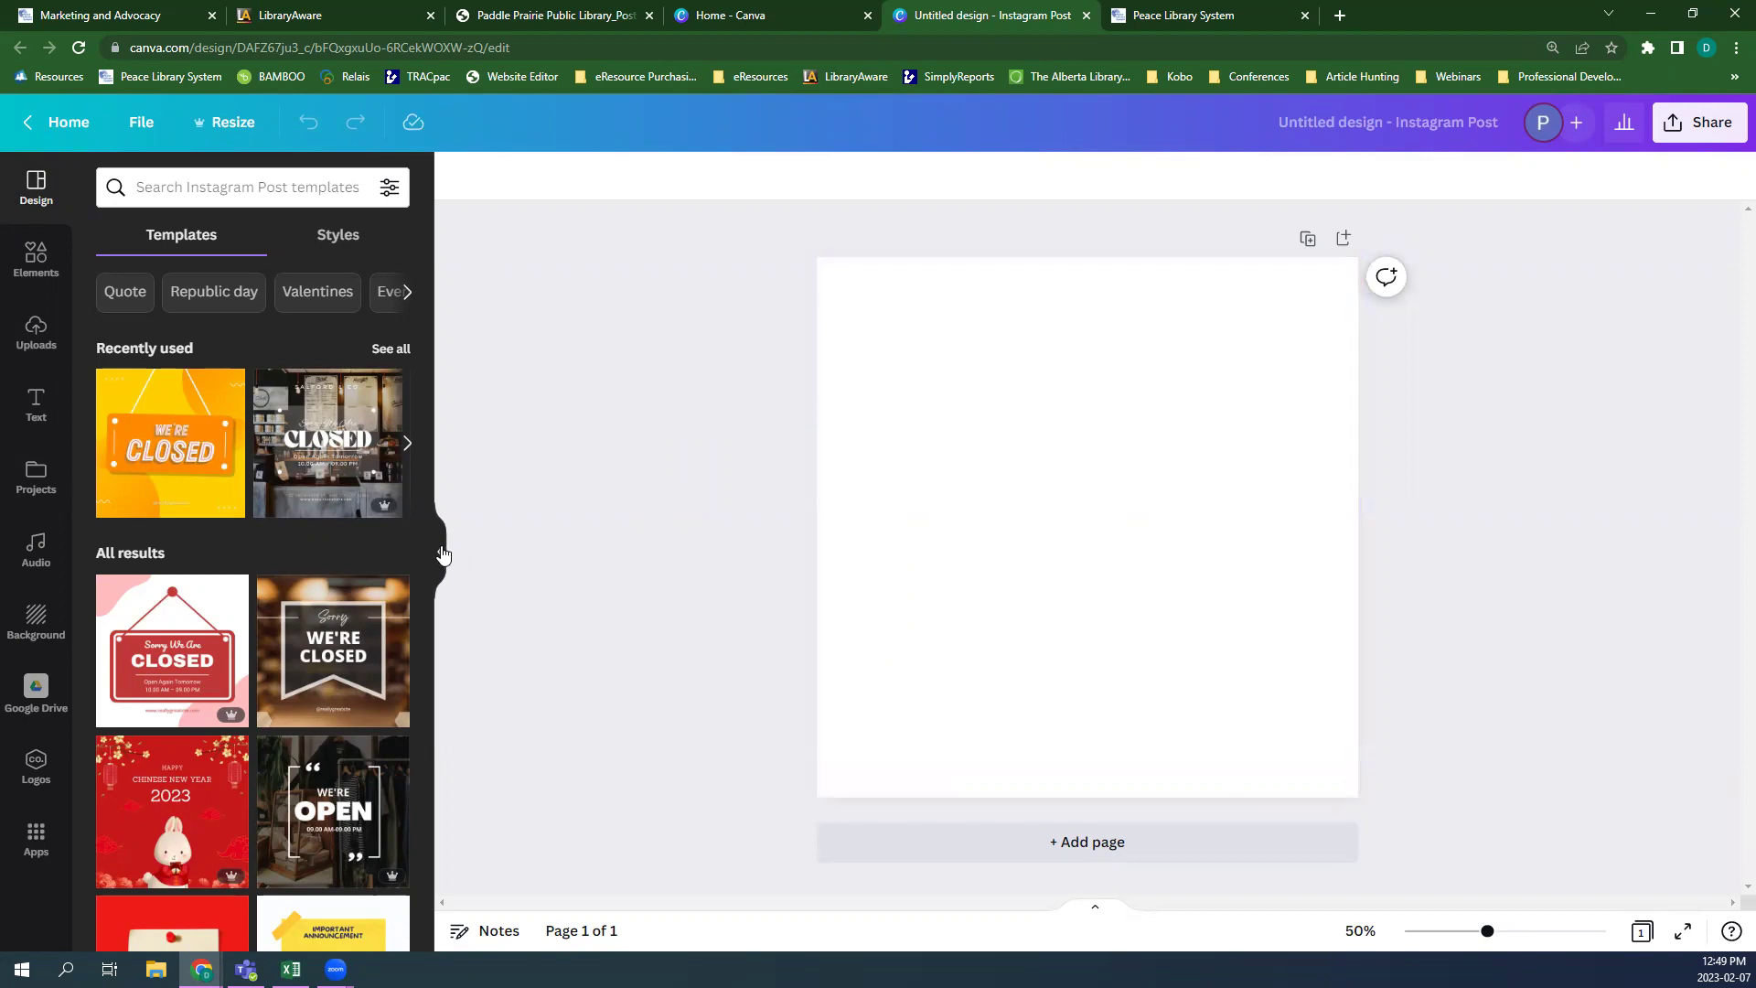
click(440, 551)
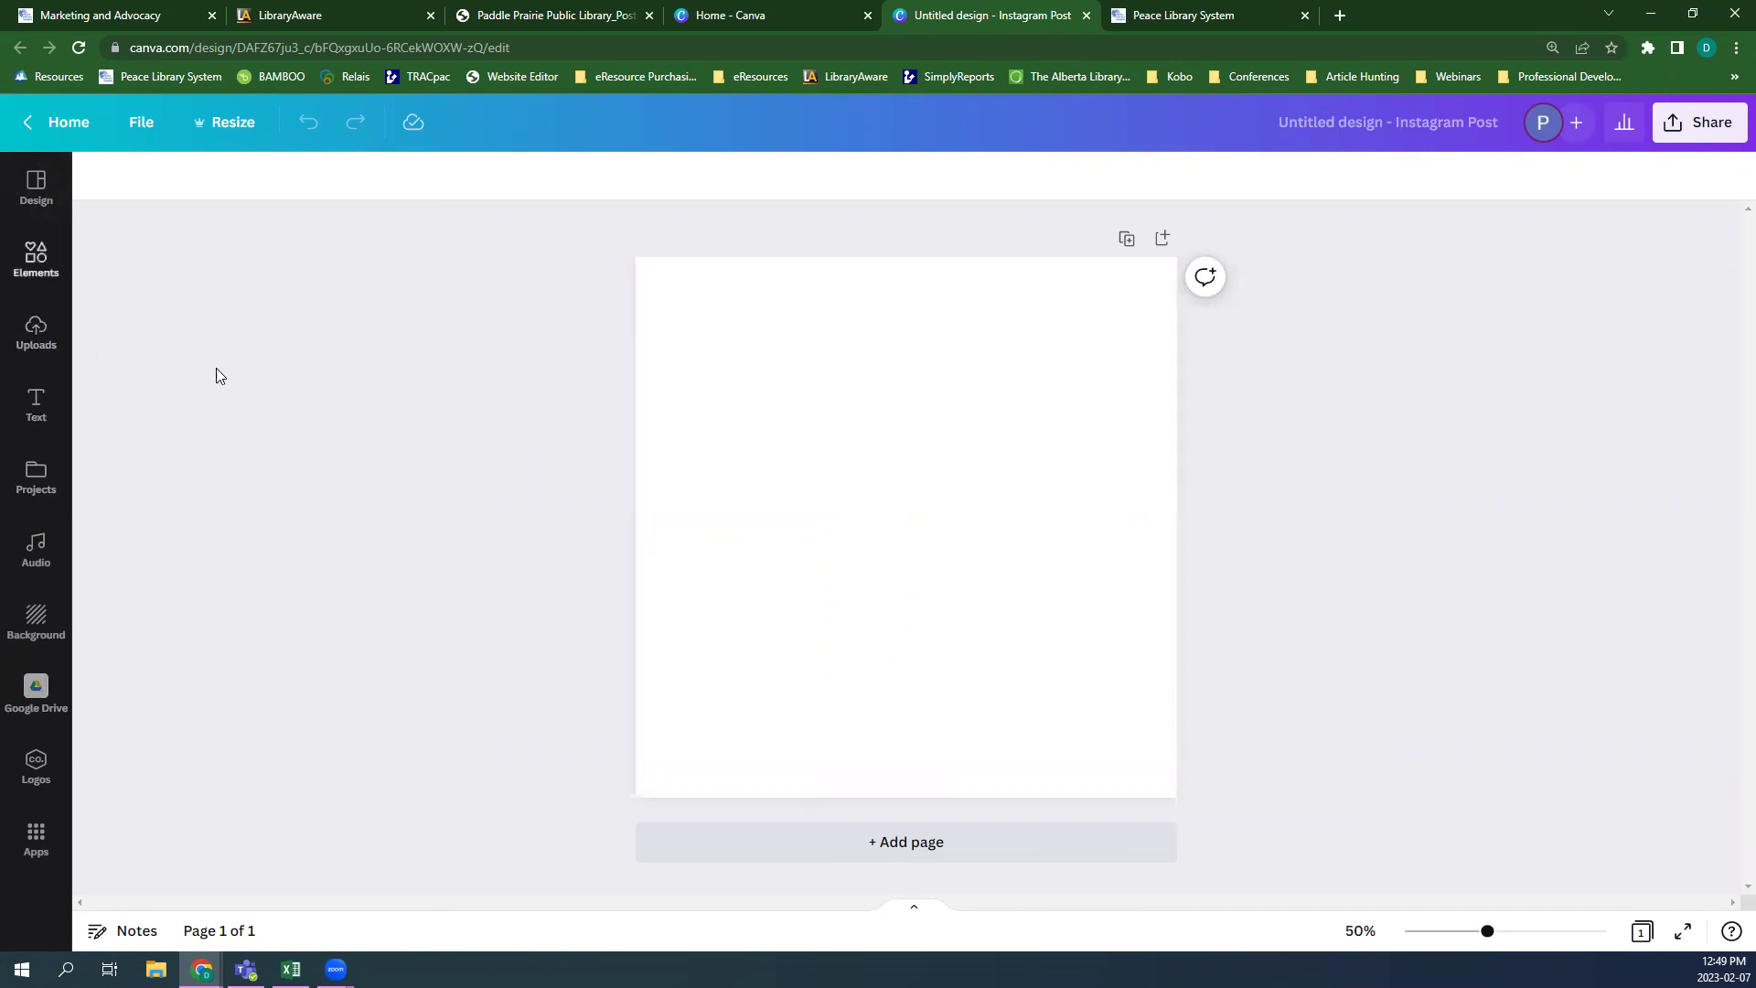
click(854, 490)
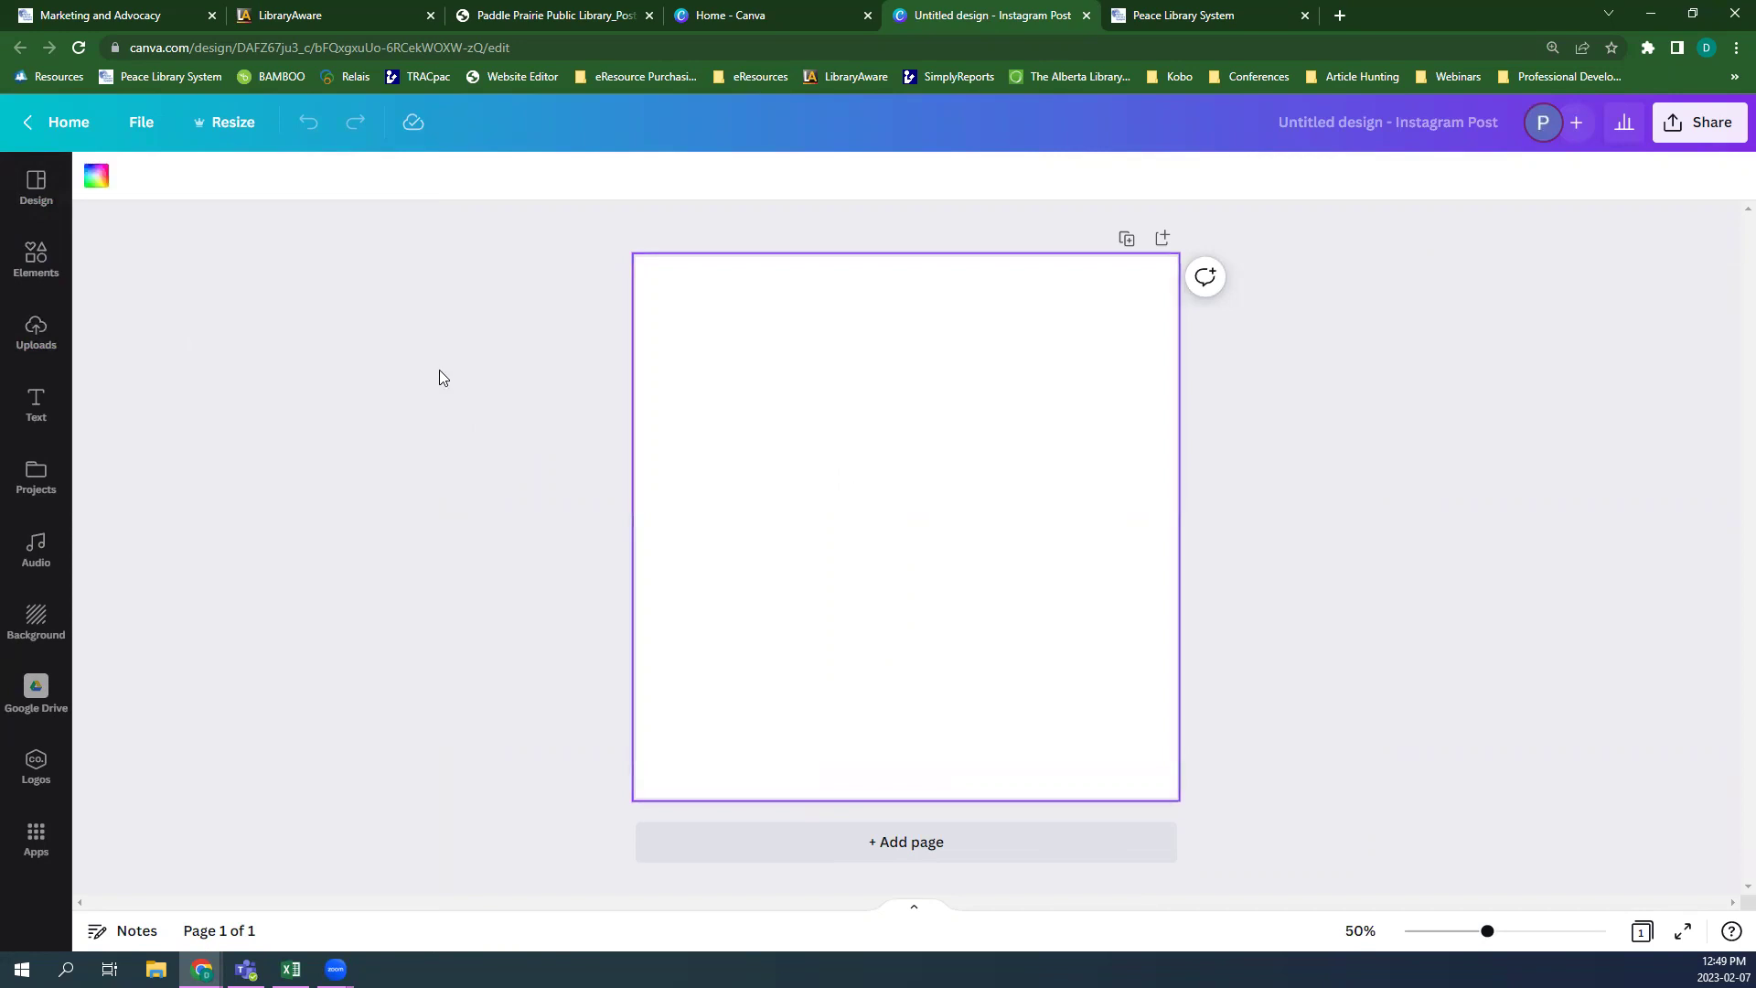
click(440, 369)
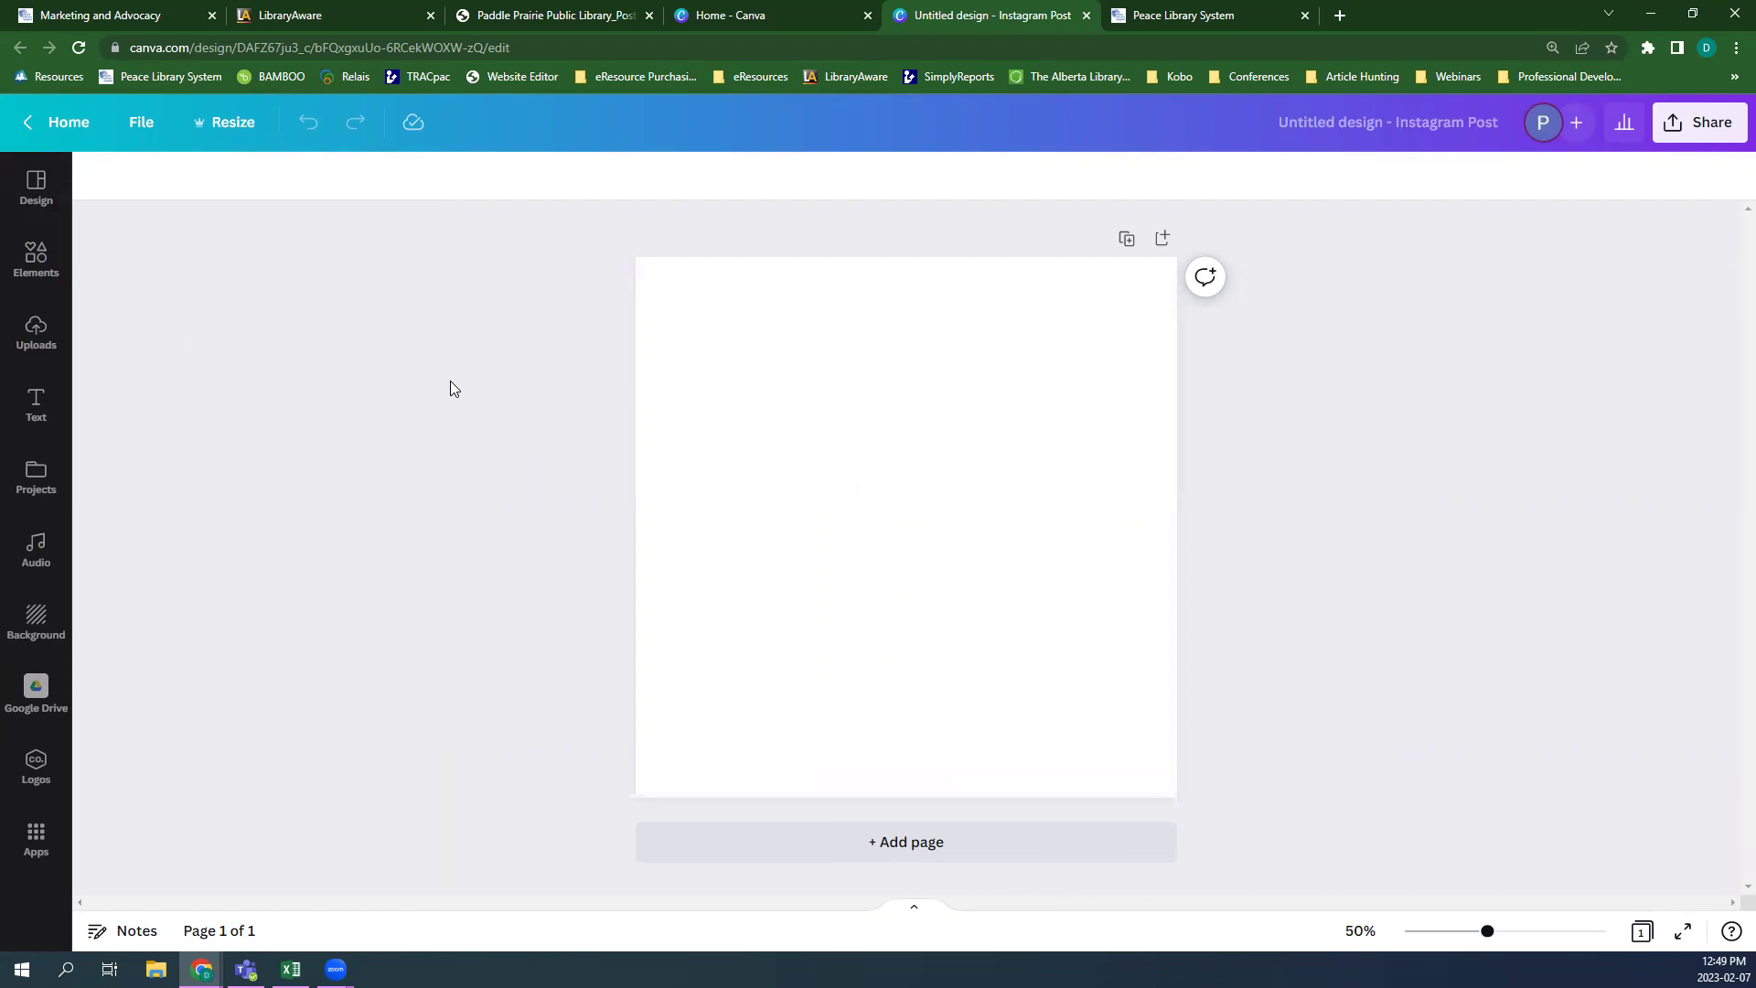
click(963, 518)
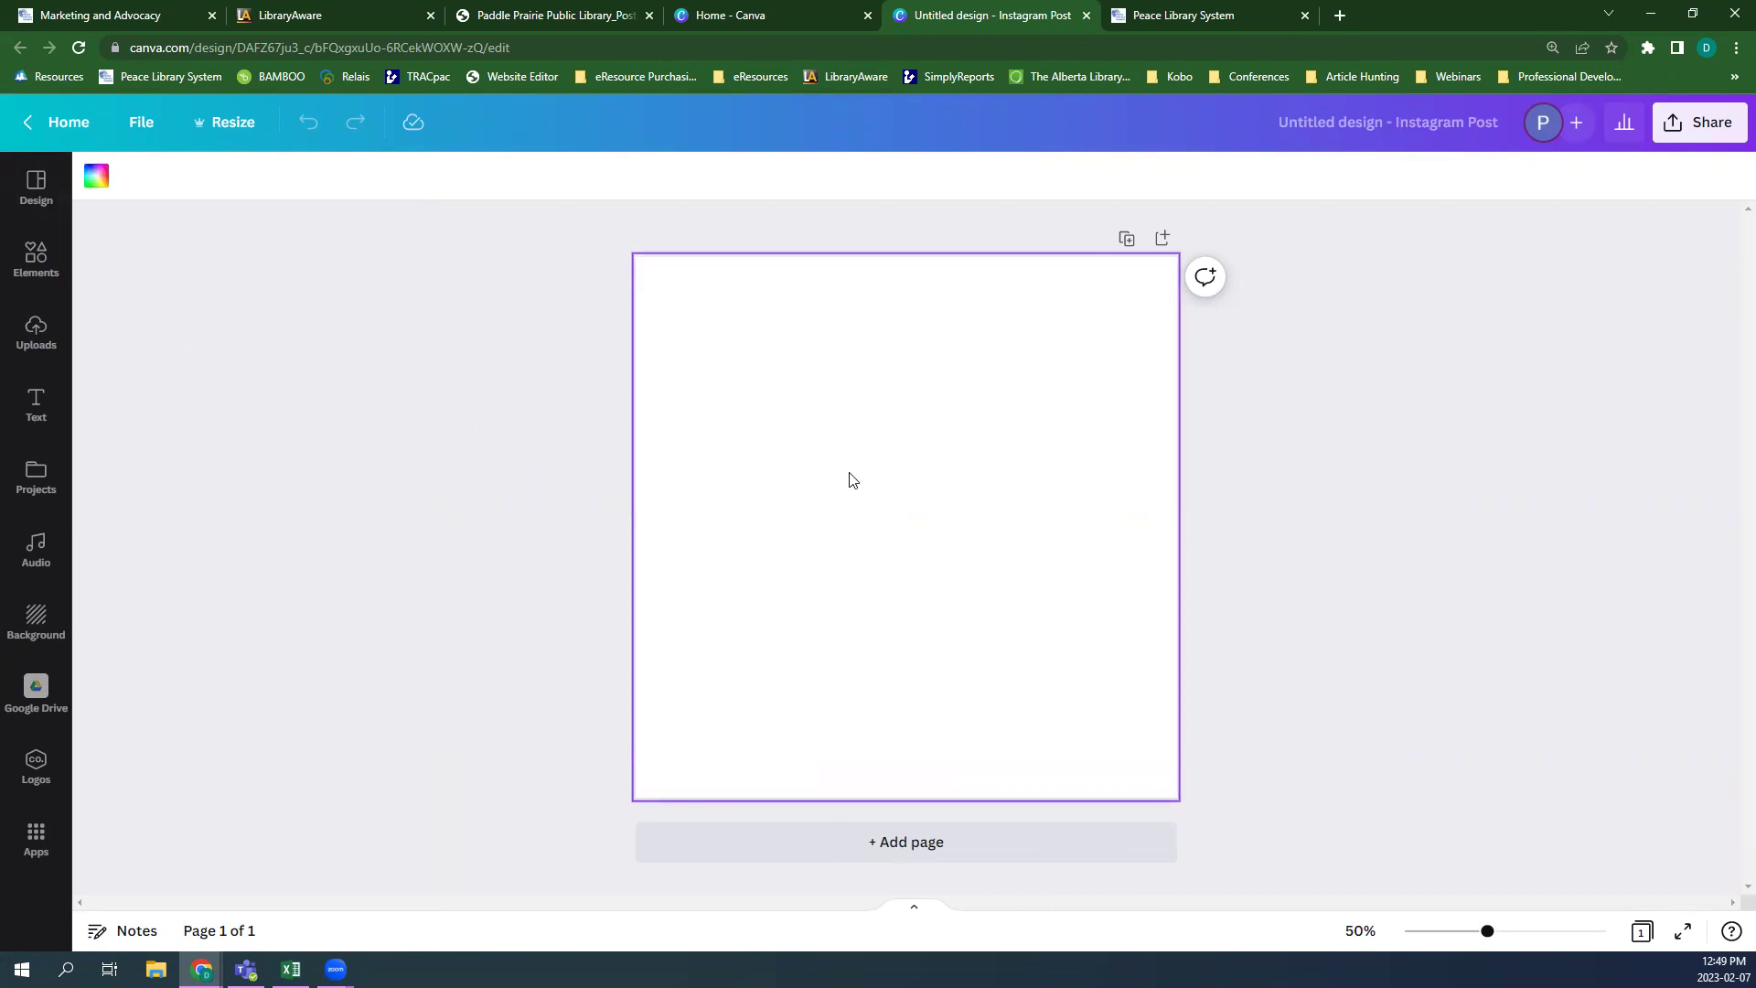
- Search the Instagram Post templates for "closed" and apply the white "Sorry, We're CLOSED" template with green corner shapes
click(28, 189)
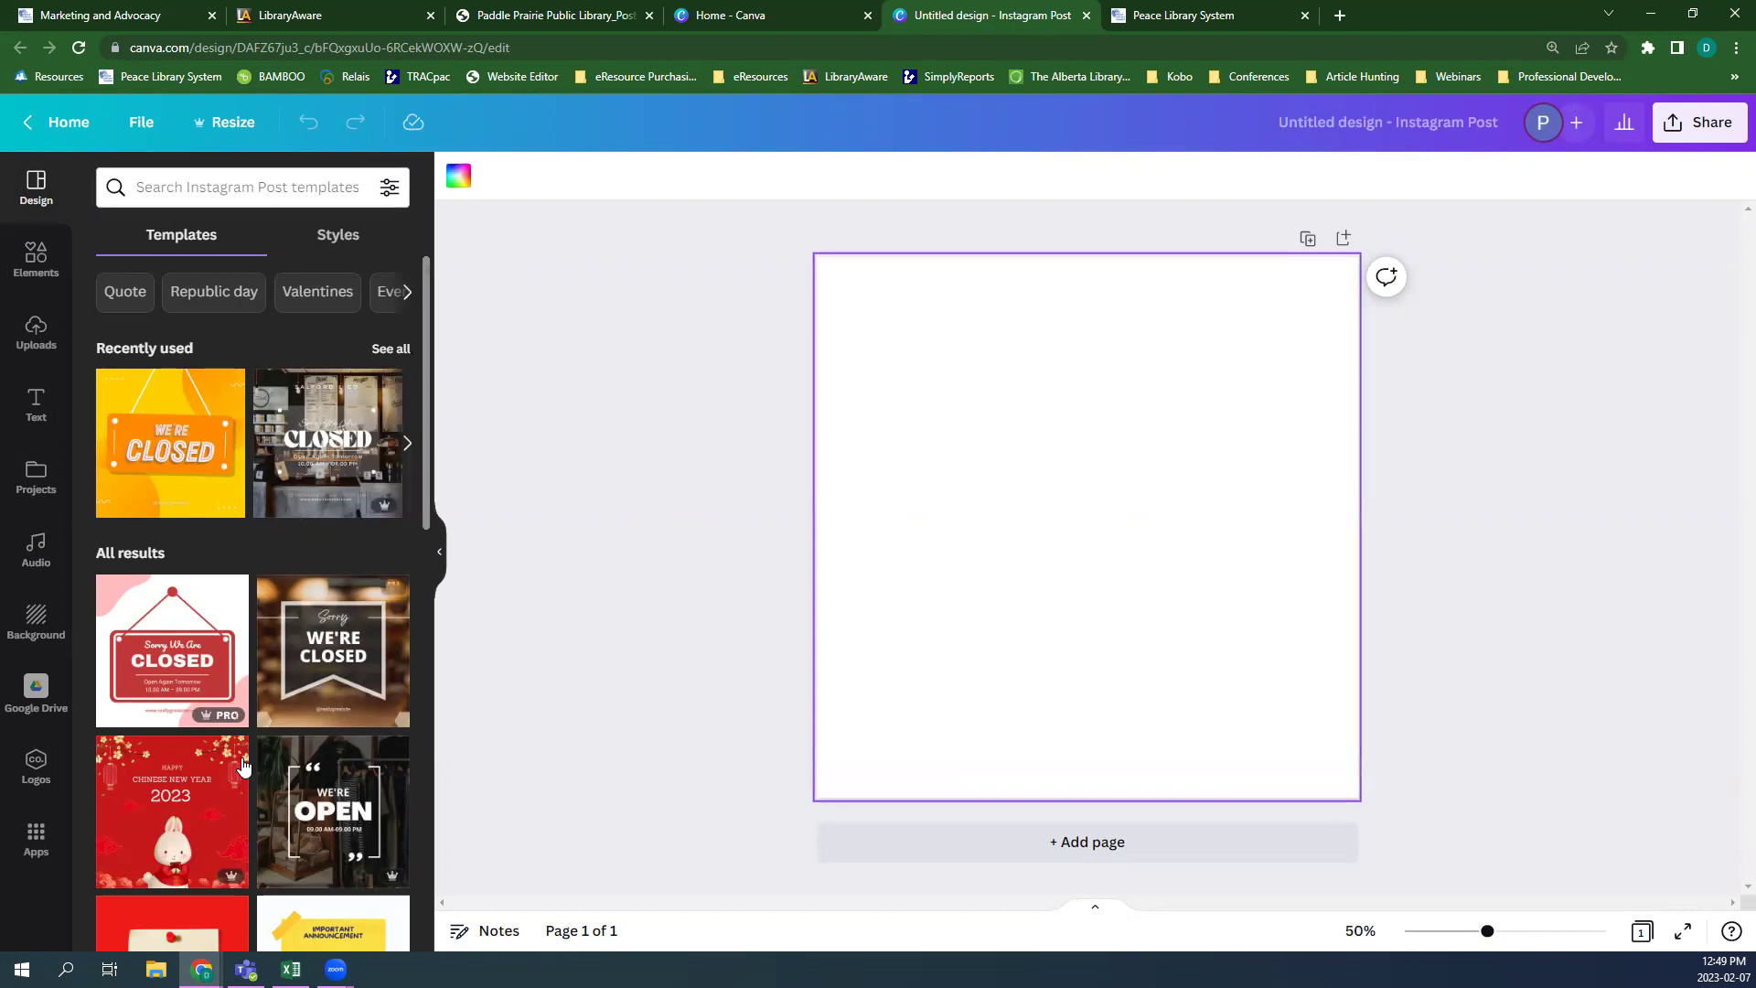
click(196, 186)
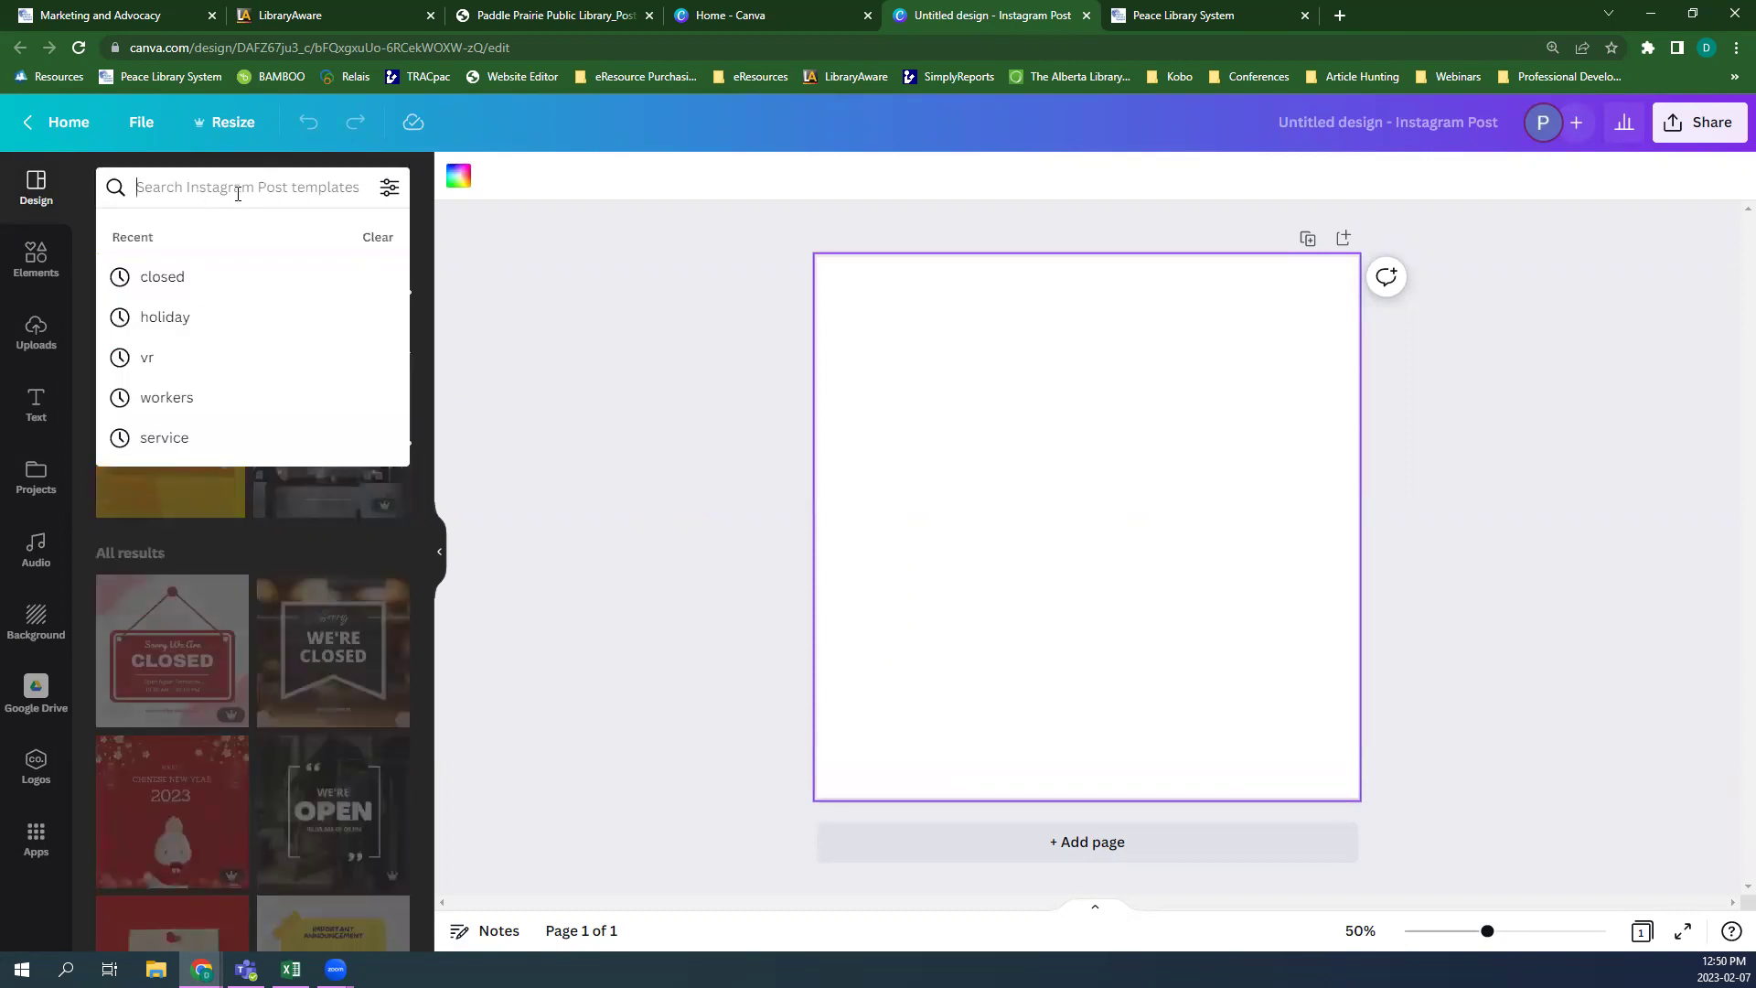
text(closed)
key(Return)
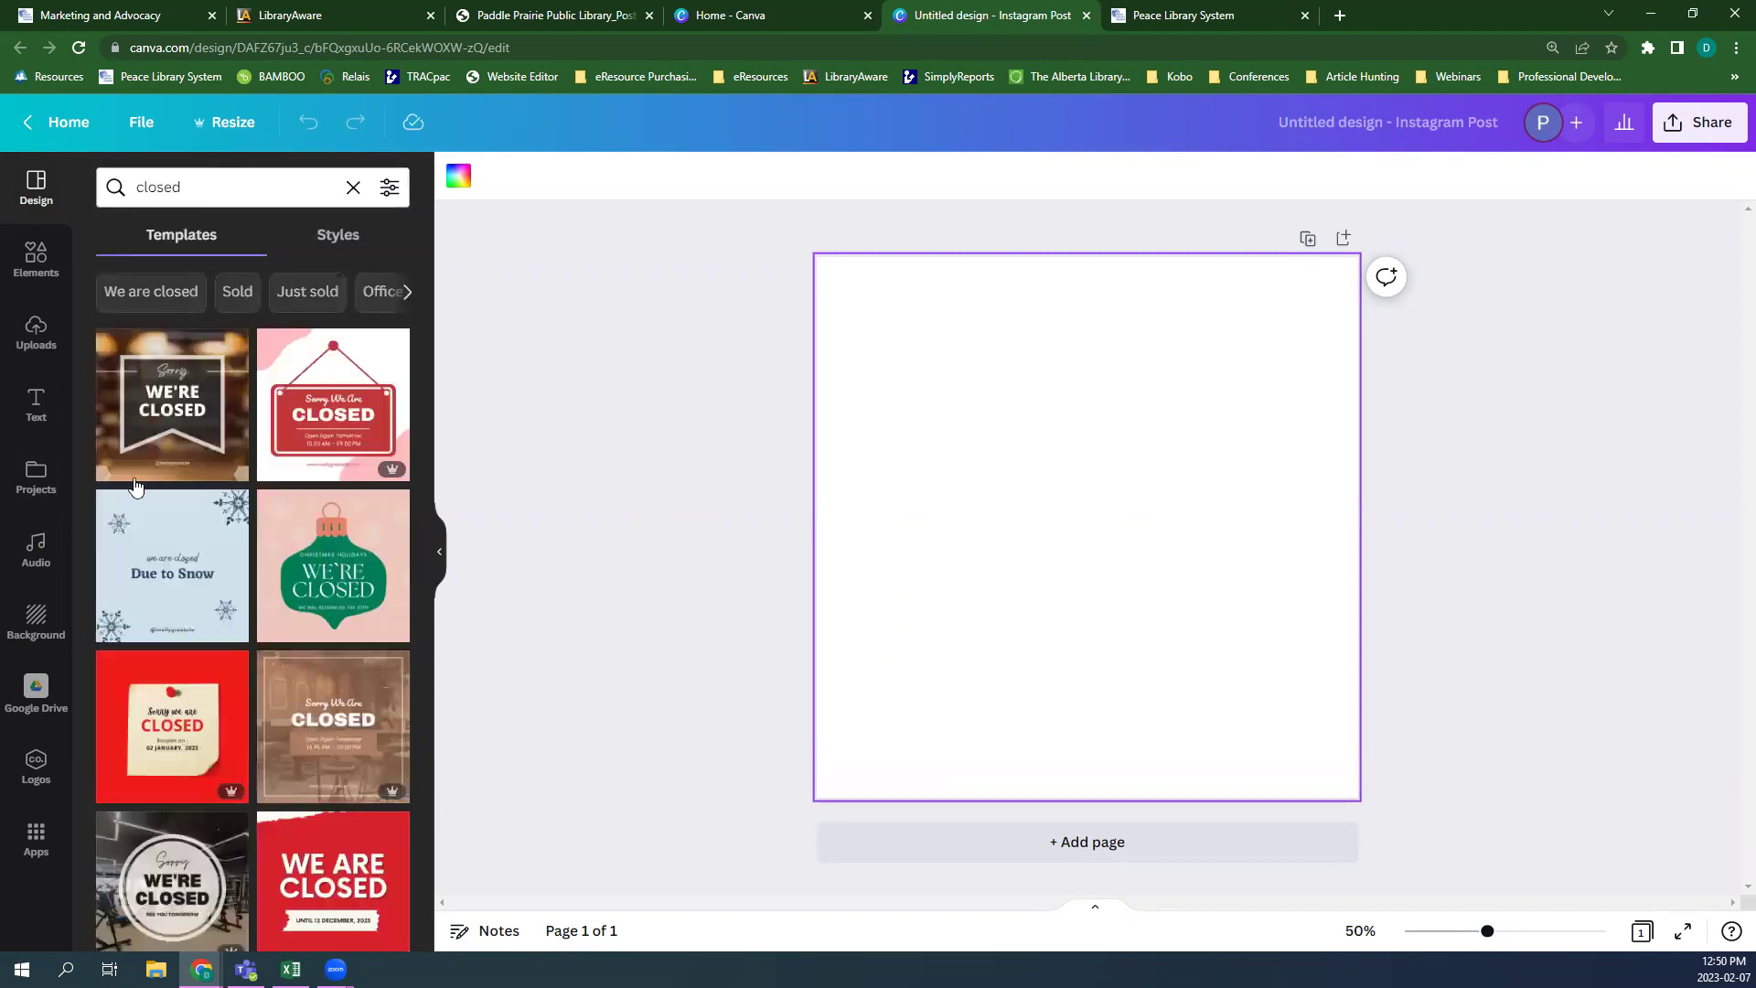
scroll(277, 664, down, 10)
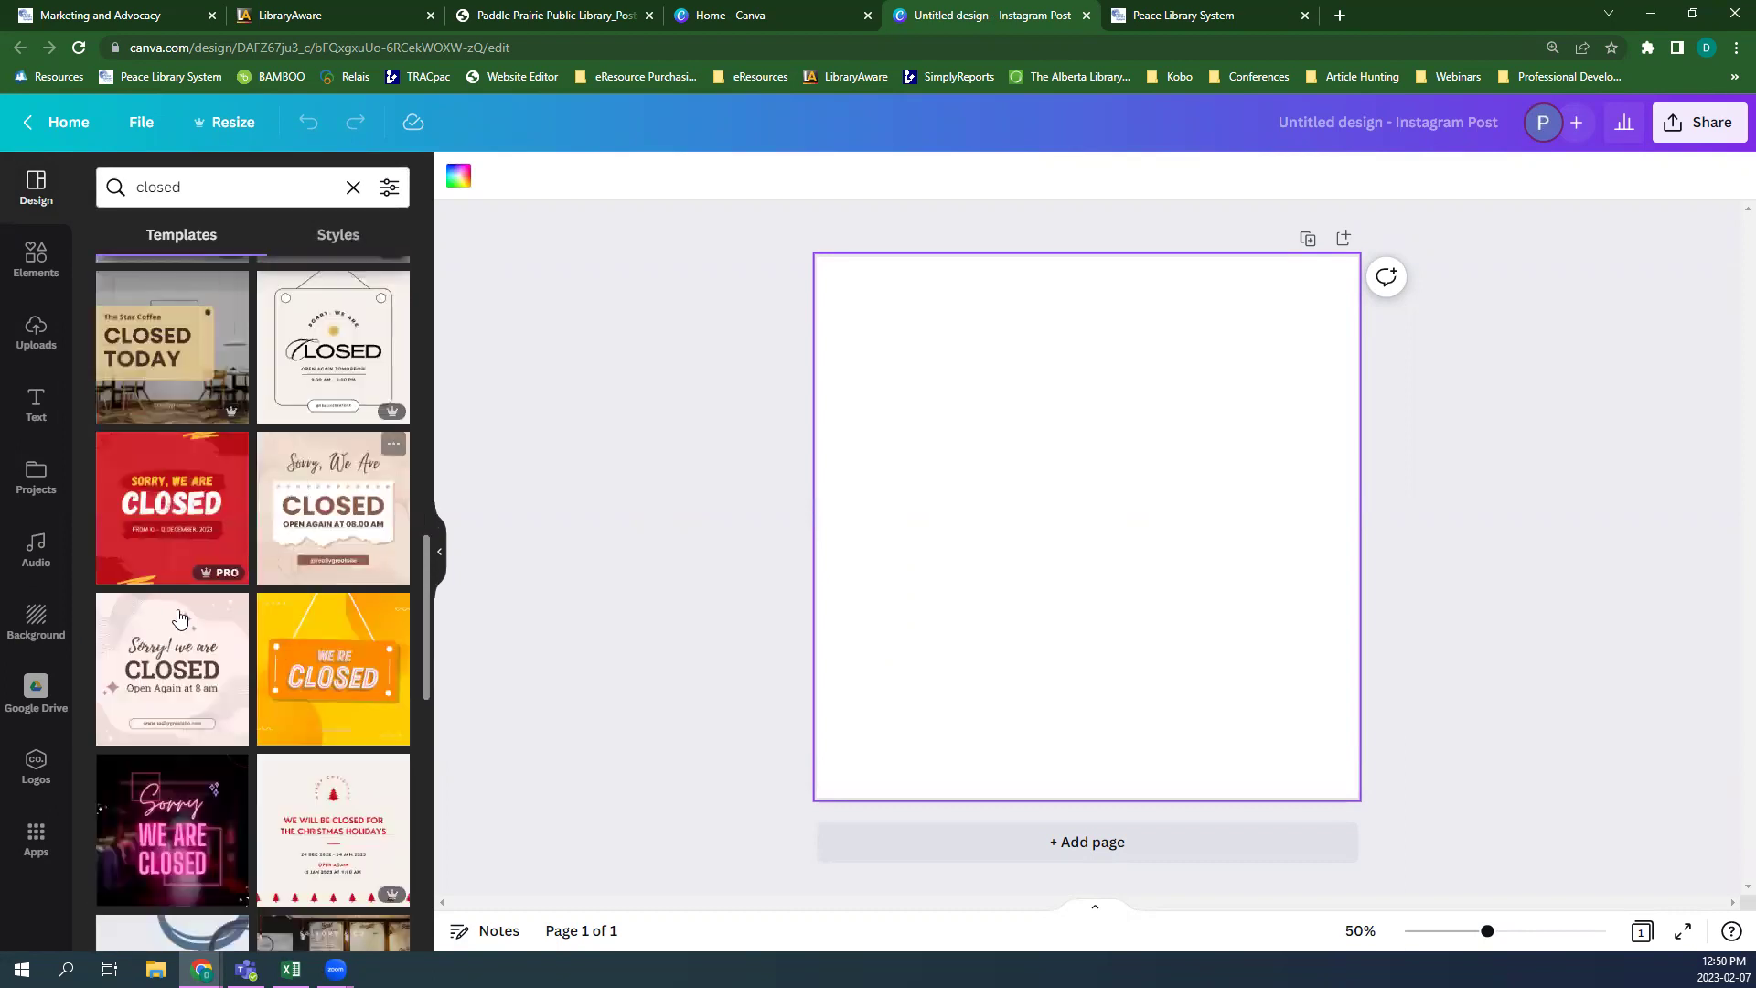
scroll(256, 659, down, 5)
scroll(238, 650, down, 5)
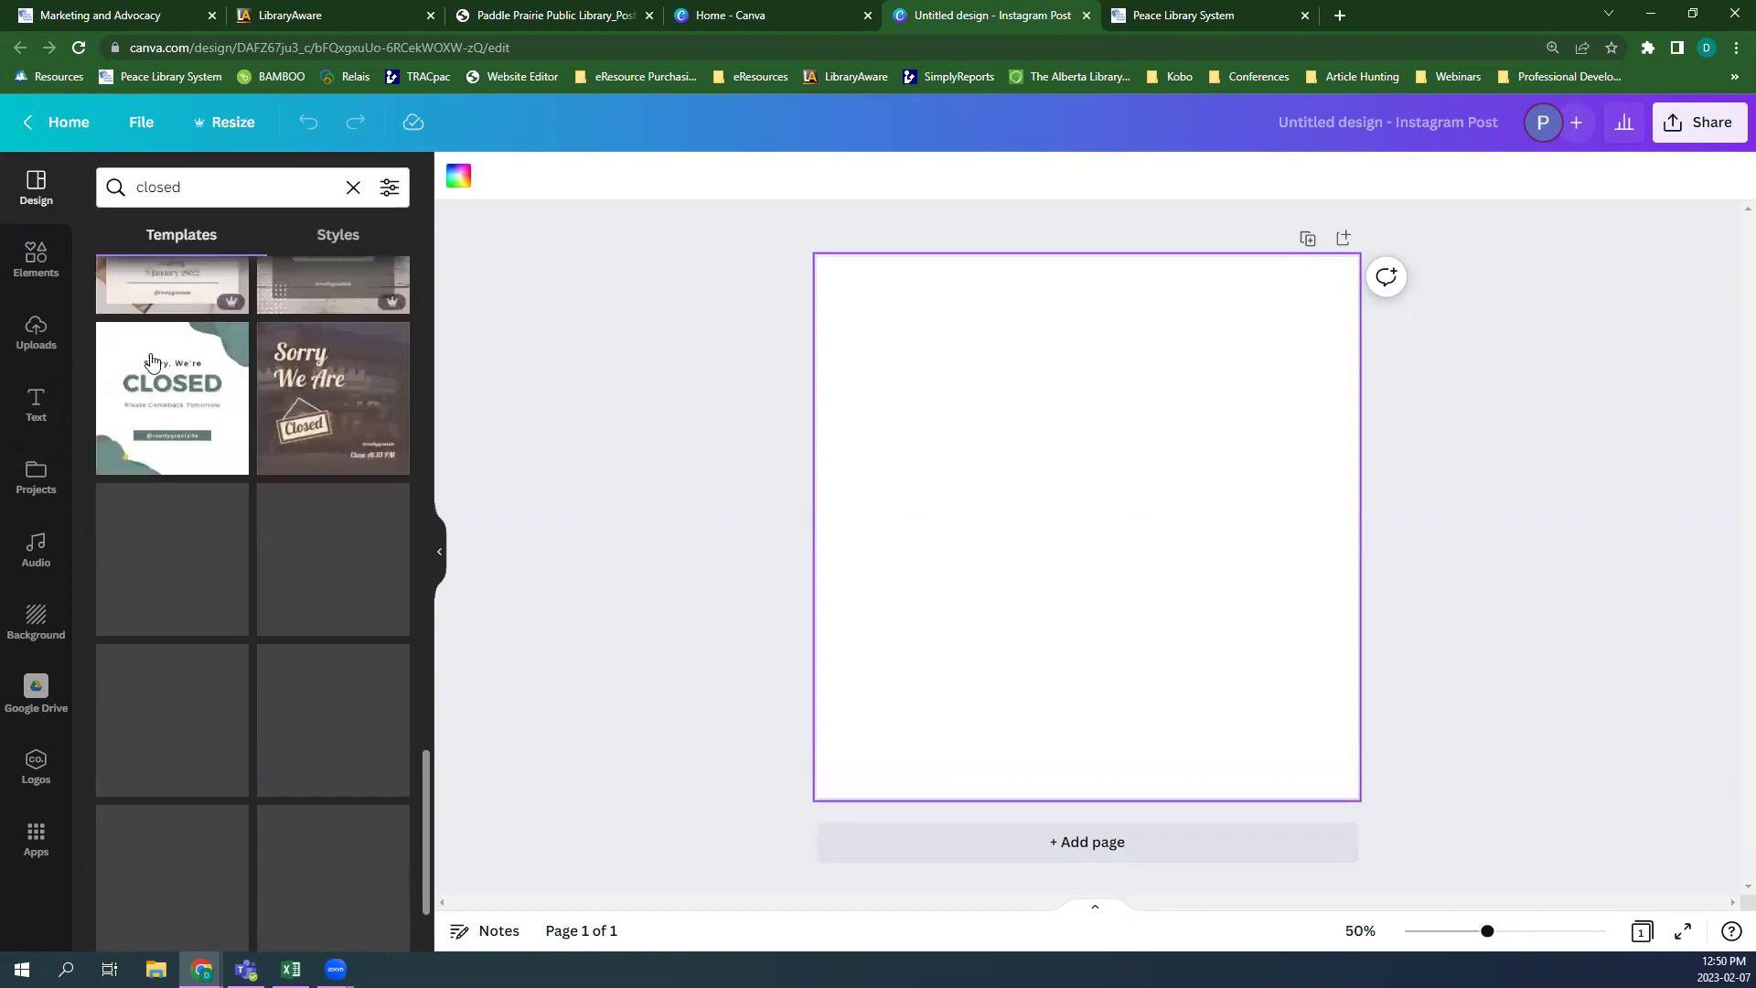
click(157, 365)
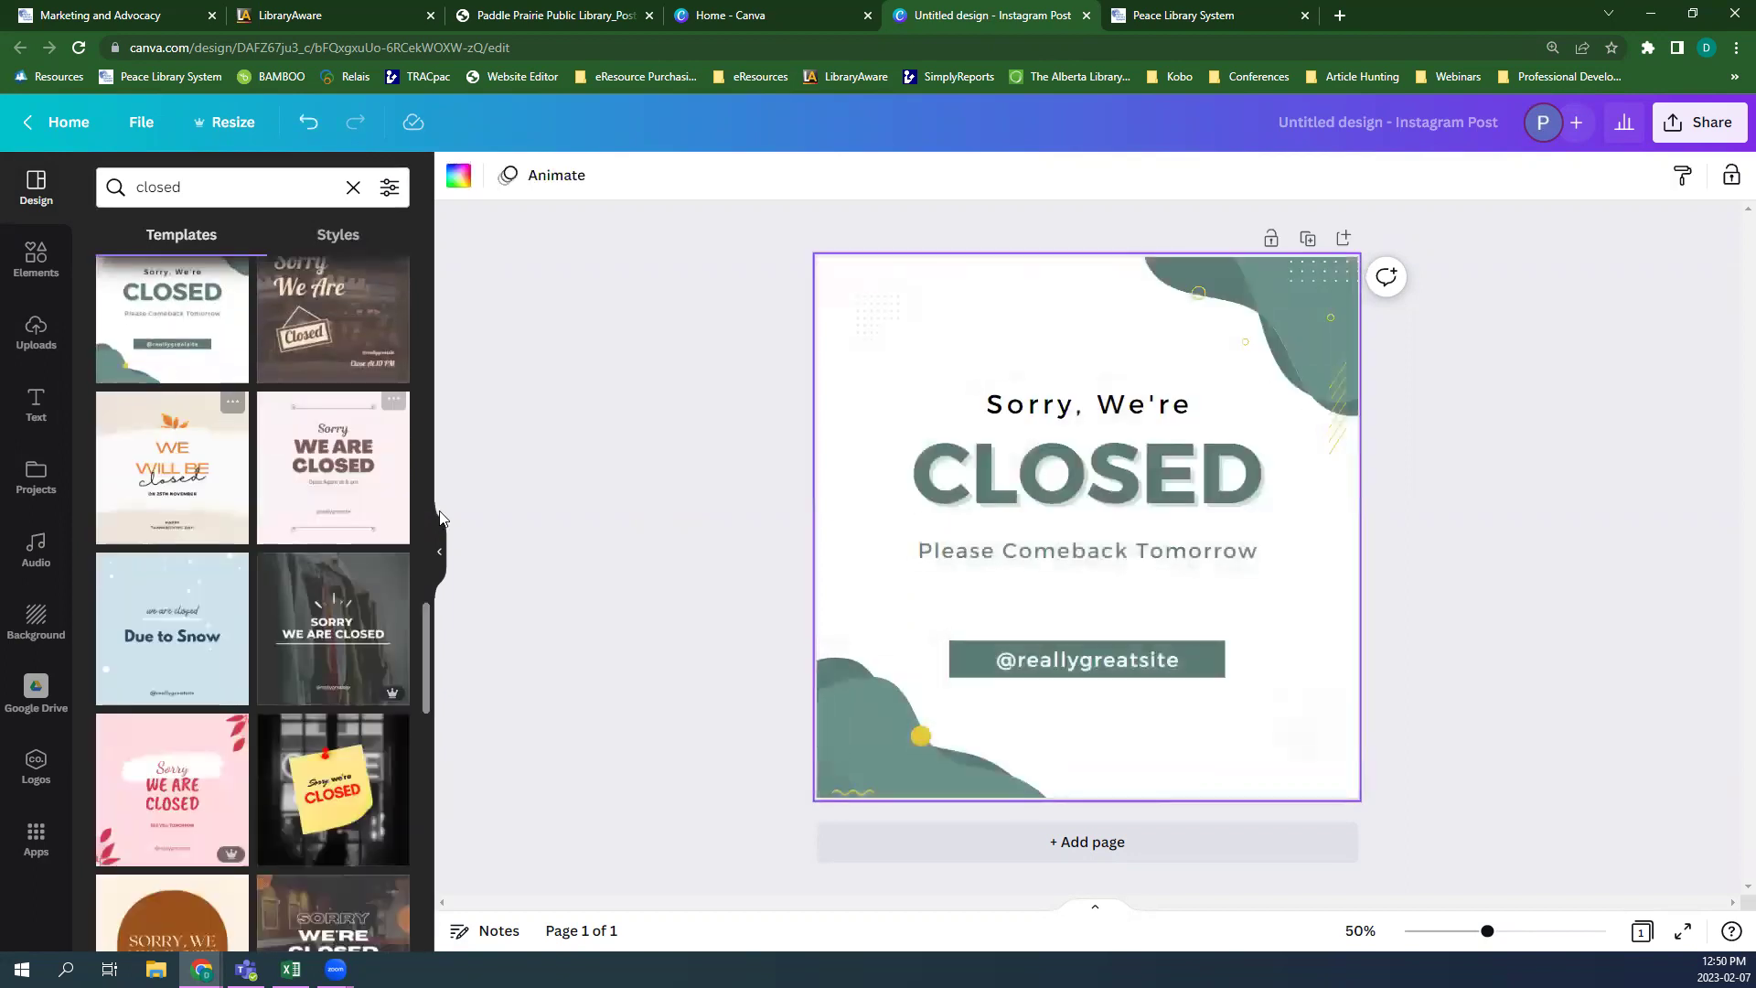
- Delete the "Sorry, We're" and "Please Comeback Tomorrow" text lines from the post
click(1031, 409)
key(Delete)
click(1097, 551)
key(Delete)
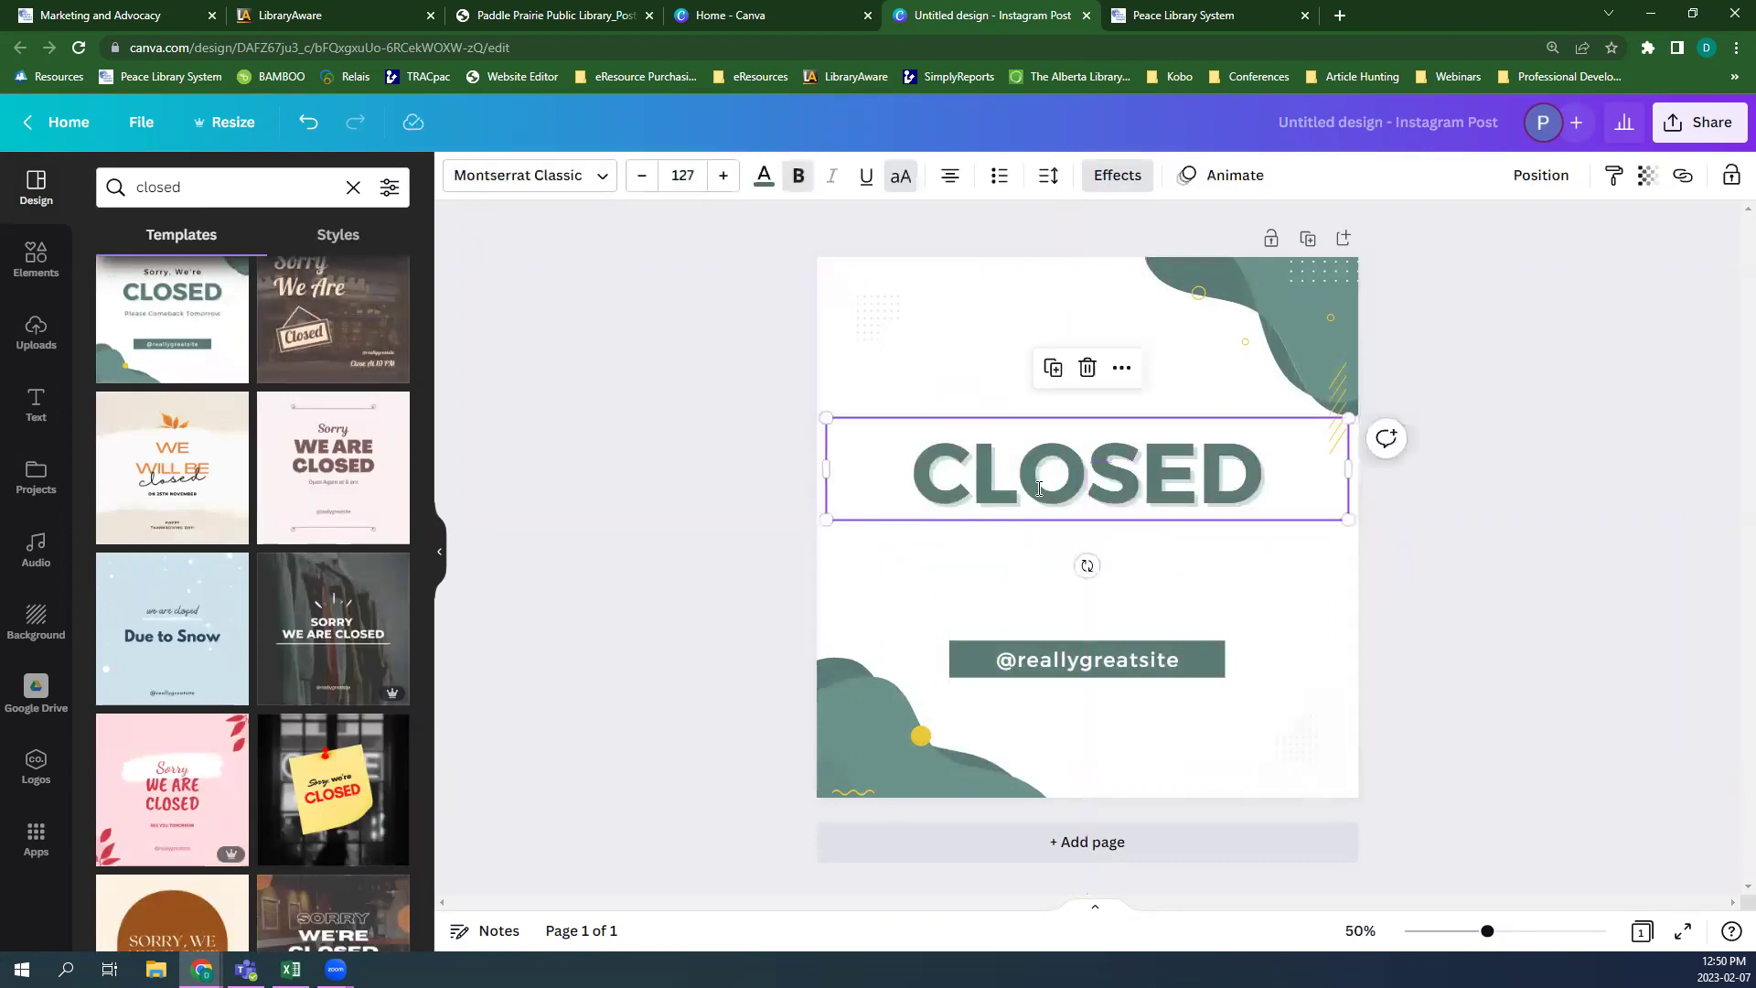
- Replace the large heading text with "CLOSED ON MONDAY"
double_click(1039, 488)
text(CLOSE)
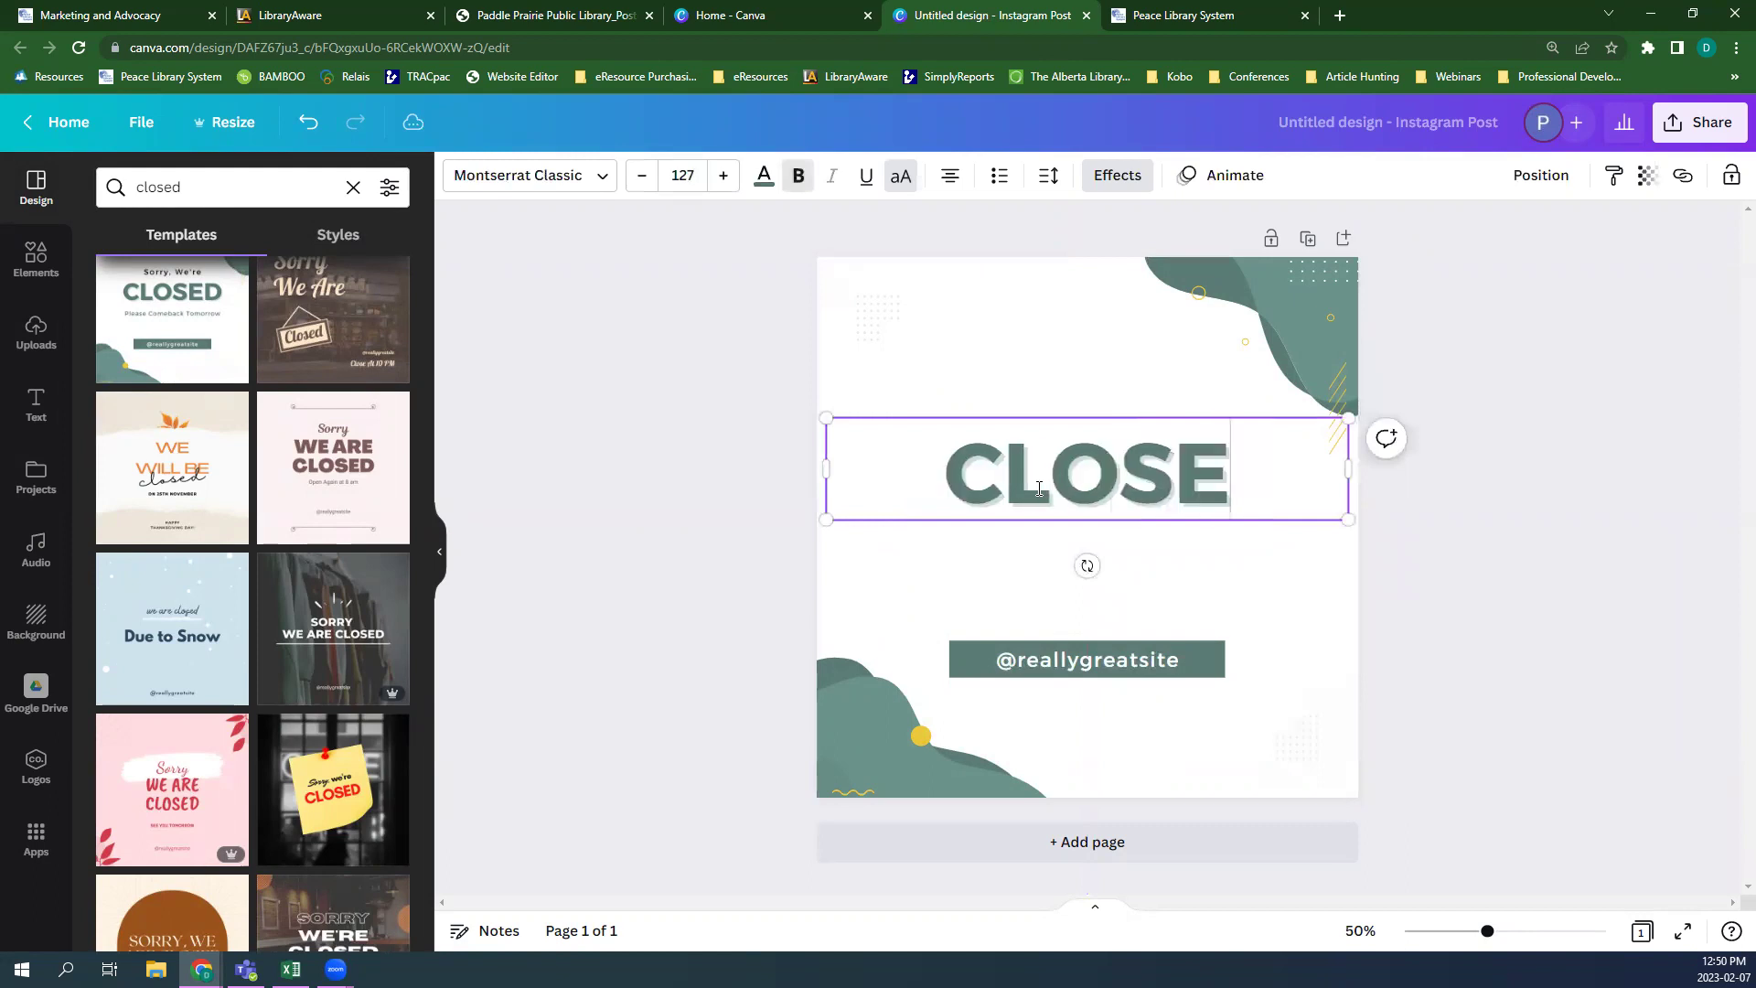
text(D ON MONDAY)
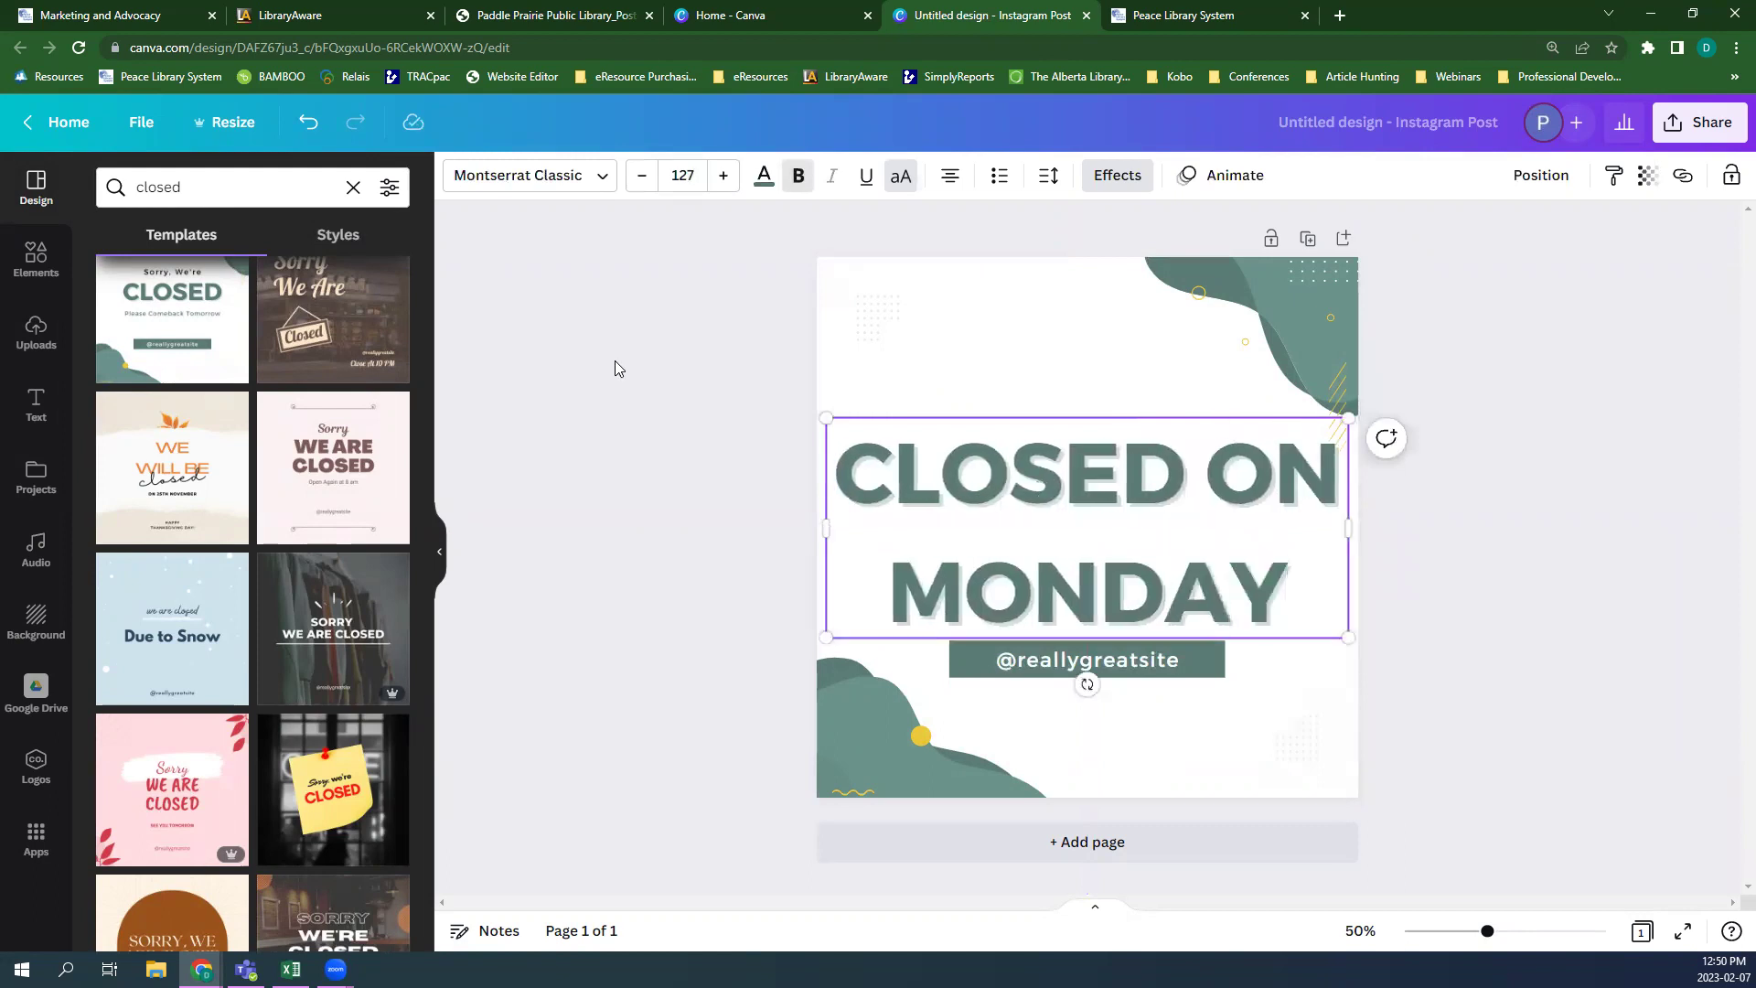
drag(1245, 345, 1203, 360)
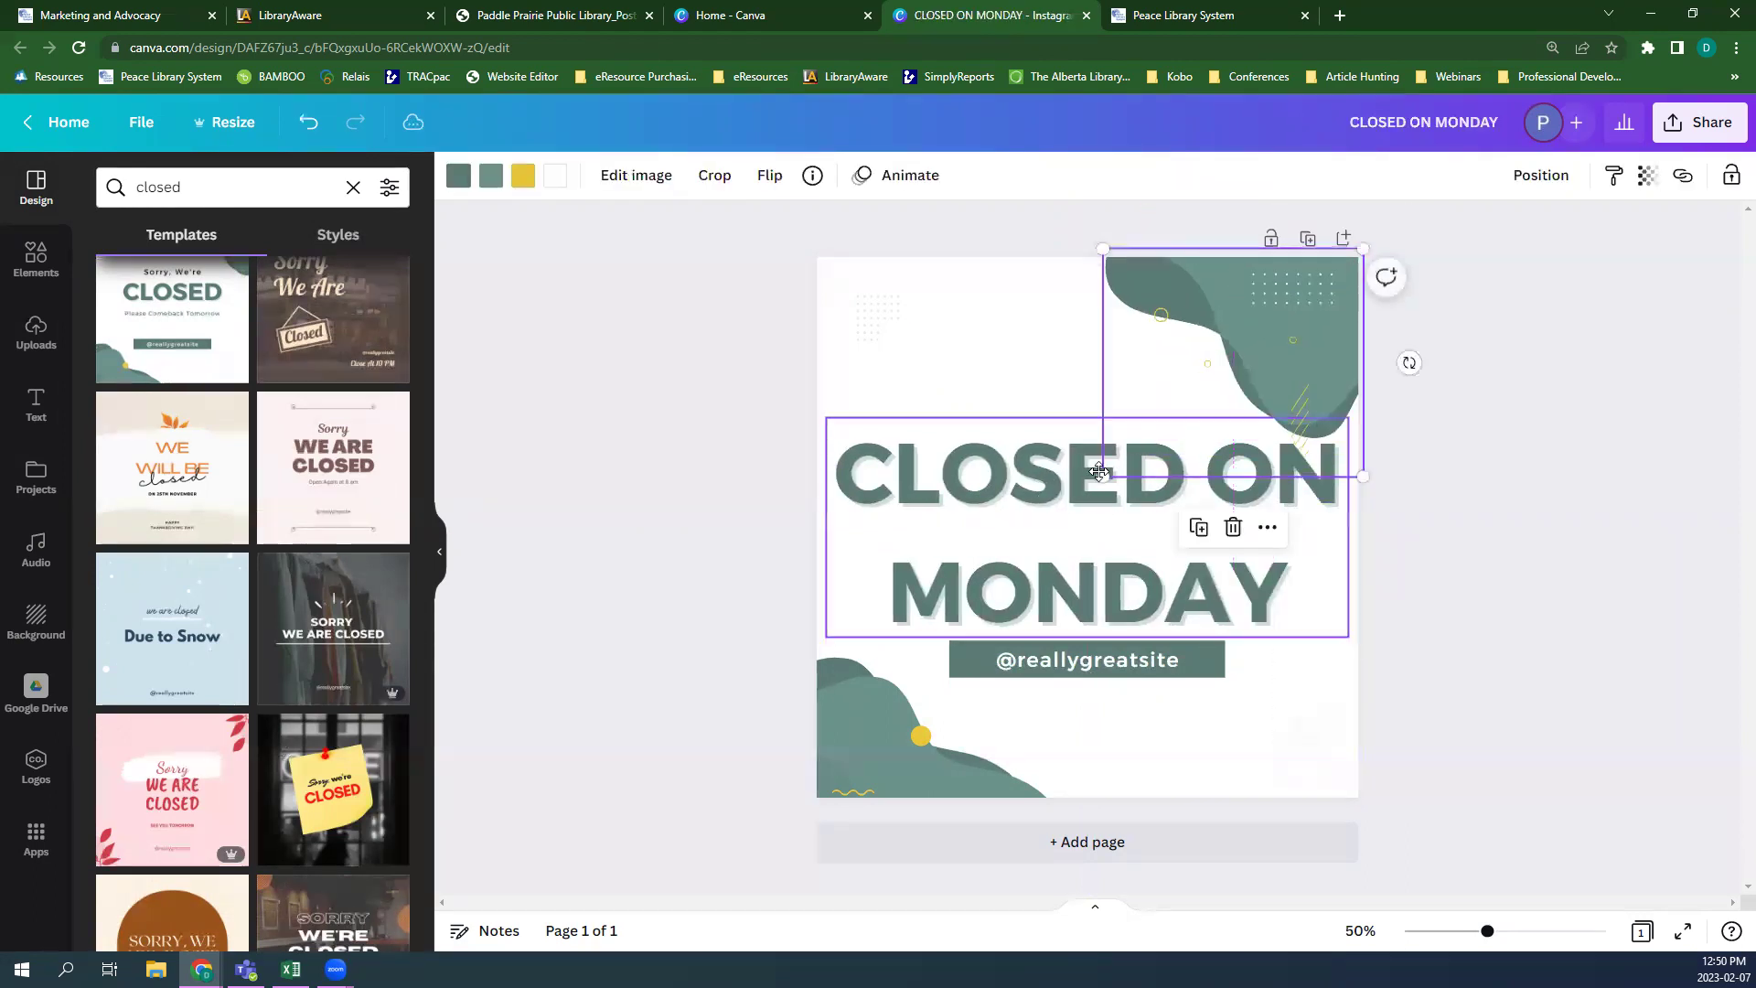
drag(1098, 471, 1098, 440)
drag(719, 842, 1138, 668)
key(Delete)
click(1138, 660)
key(Delete)
- Shift the large "CLOSED ON MONDAY" heading slightly toward the page's left edge
click(976, 466)
drag(976, 467, 957, 497)
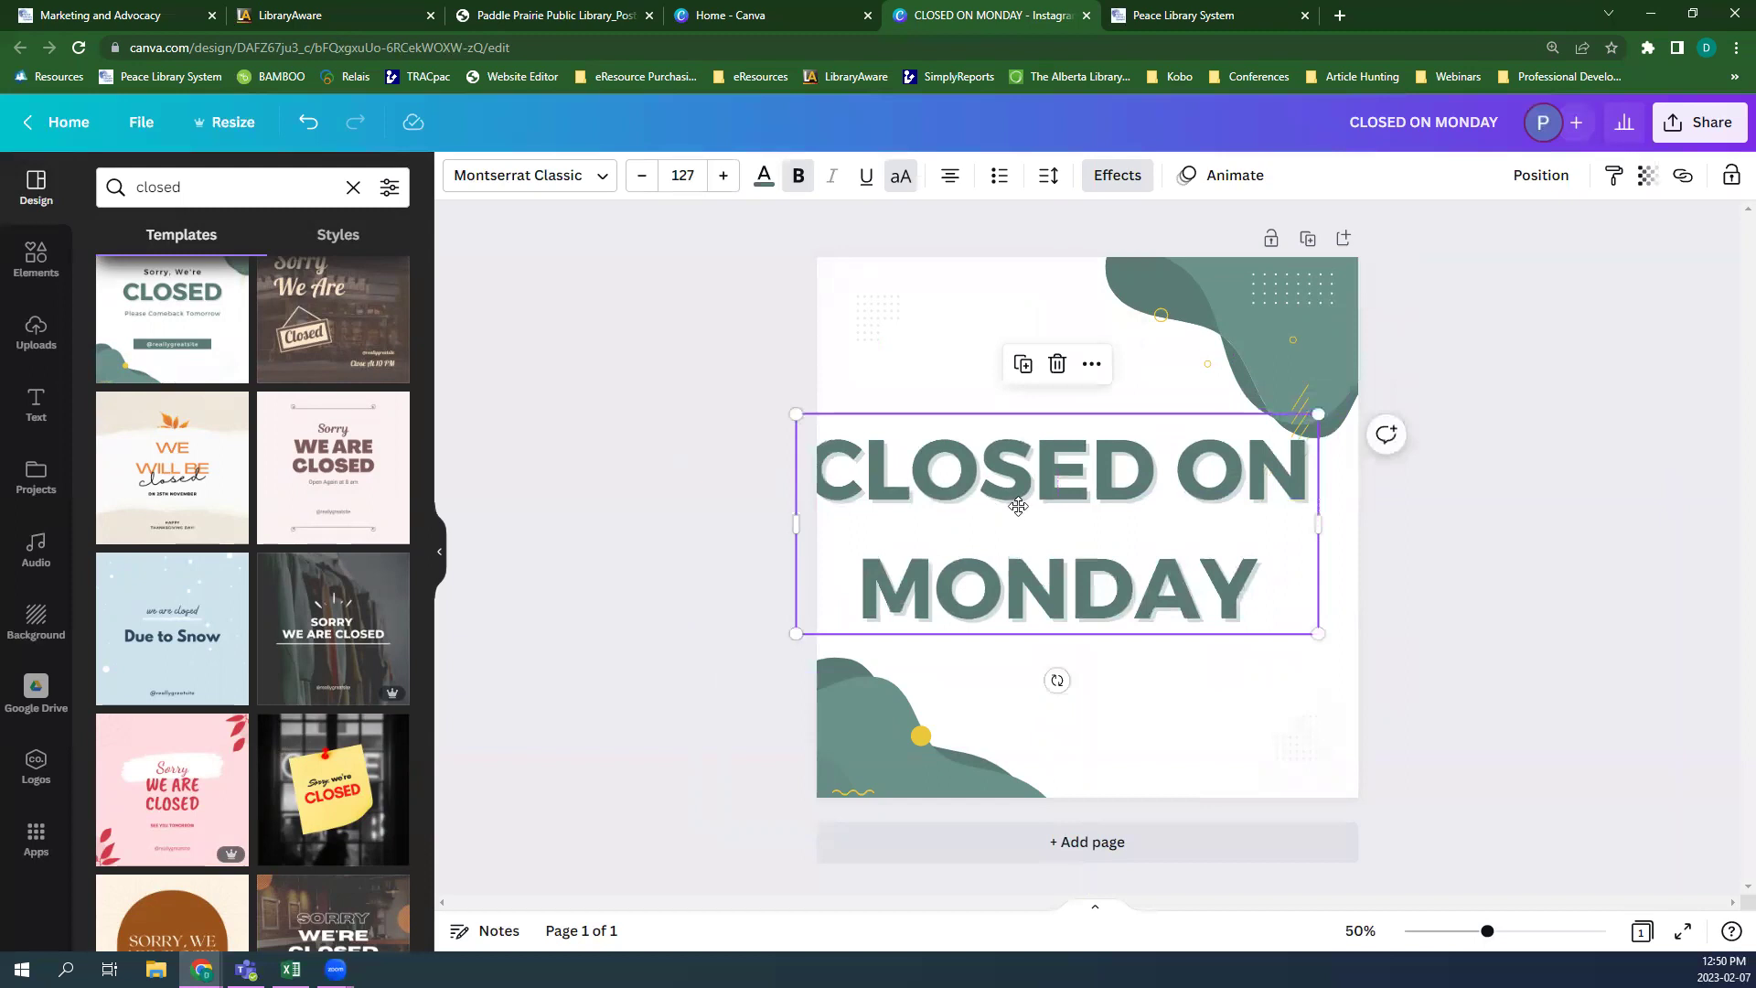
click(707, 469)
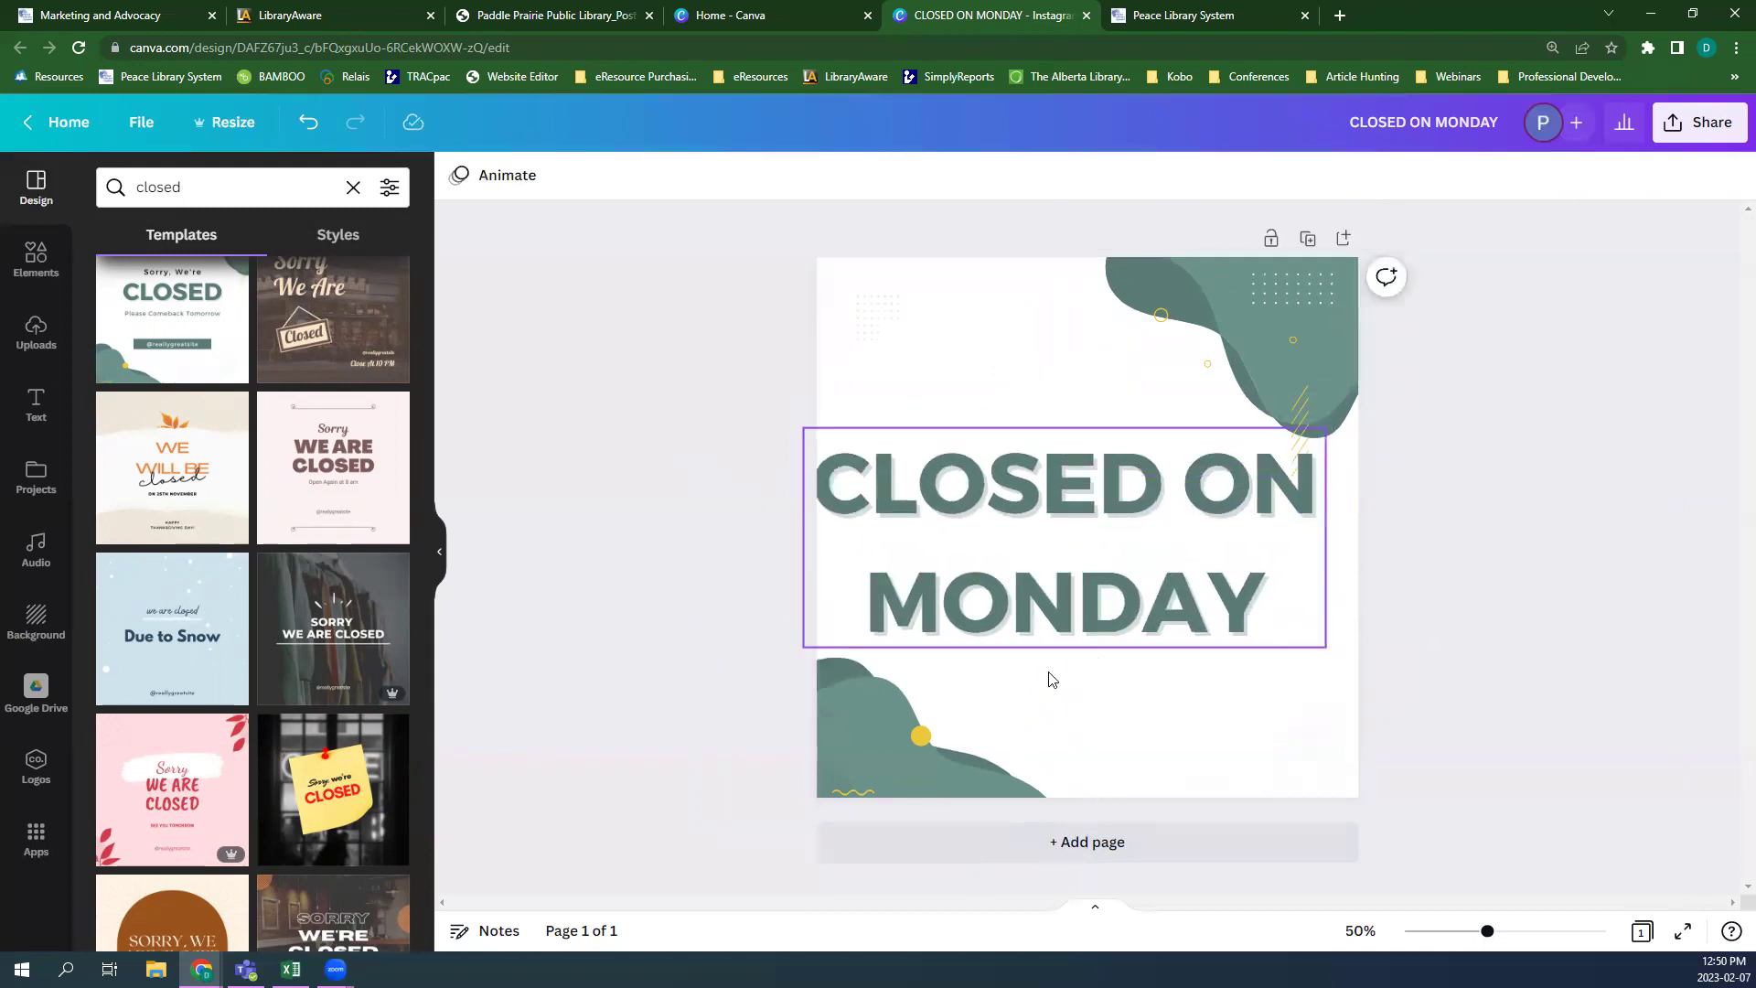
- Replace the design with the dark "We Will Be Closed for the holidays!" template and delete all its elements from the page
scroll(144, 382, down, 10)
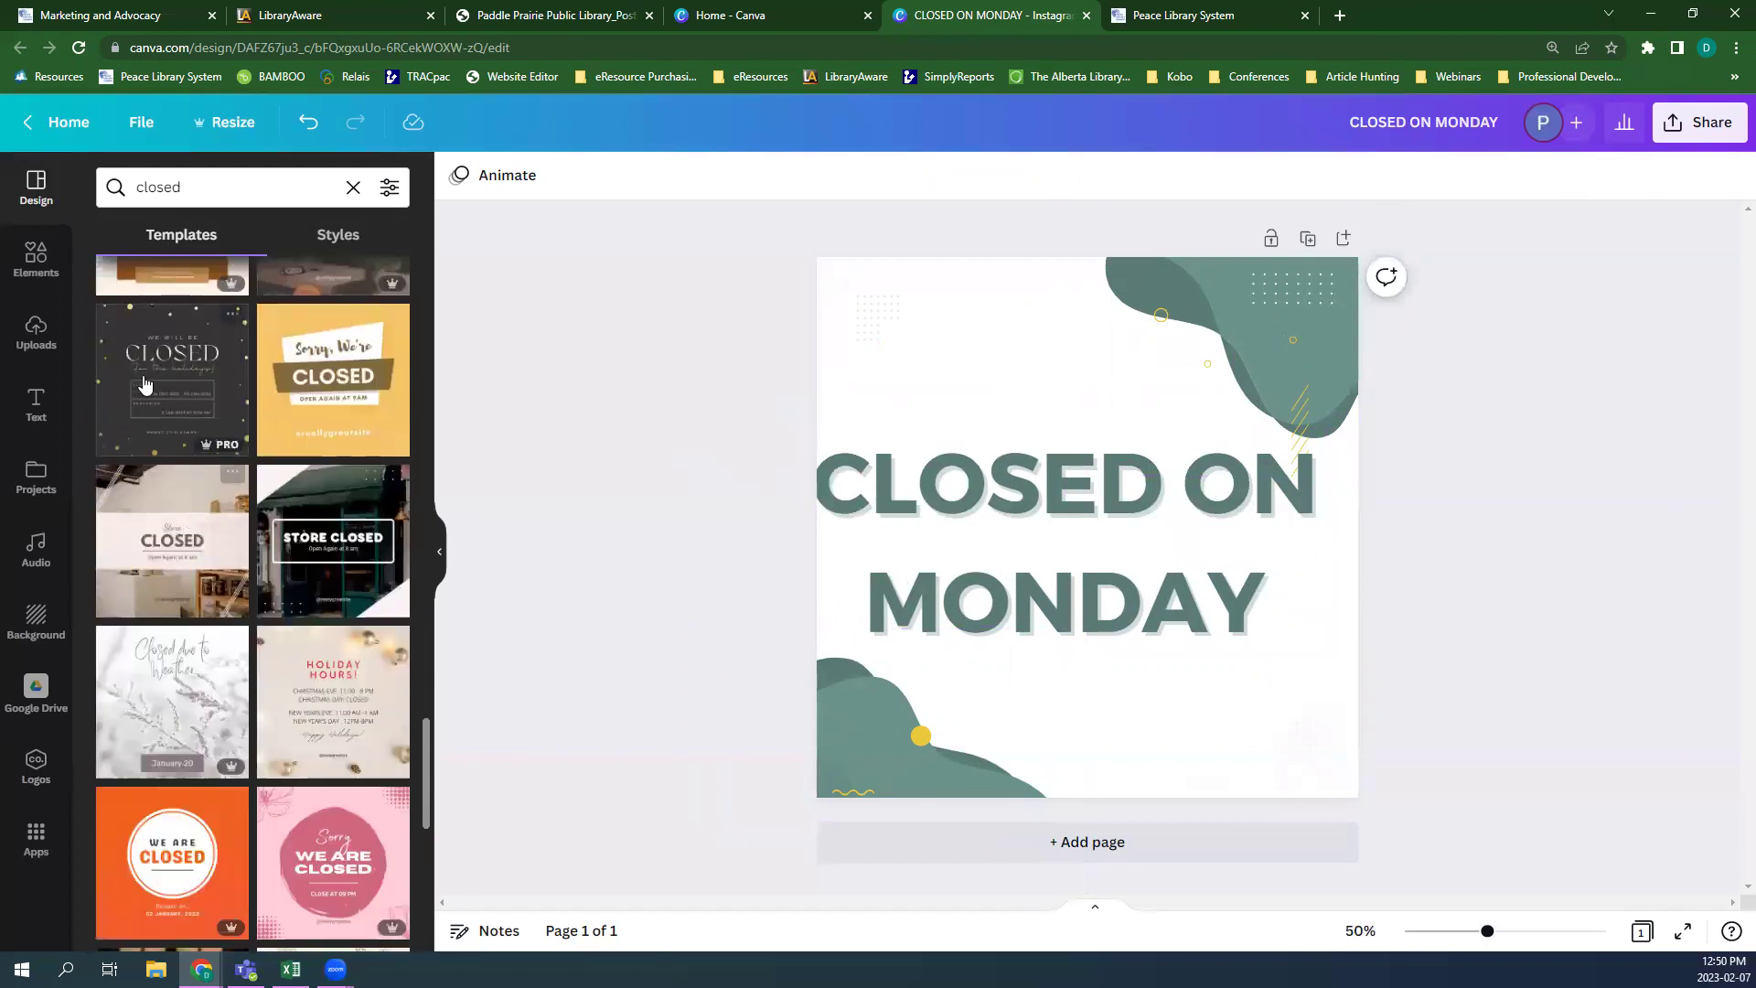
click(143, 382)
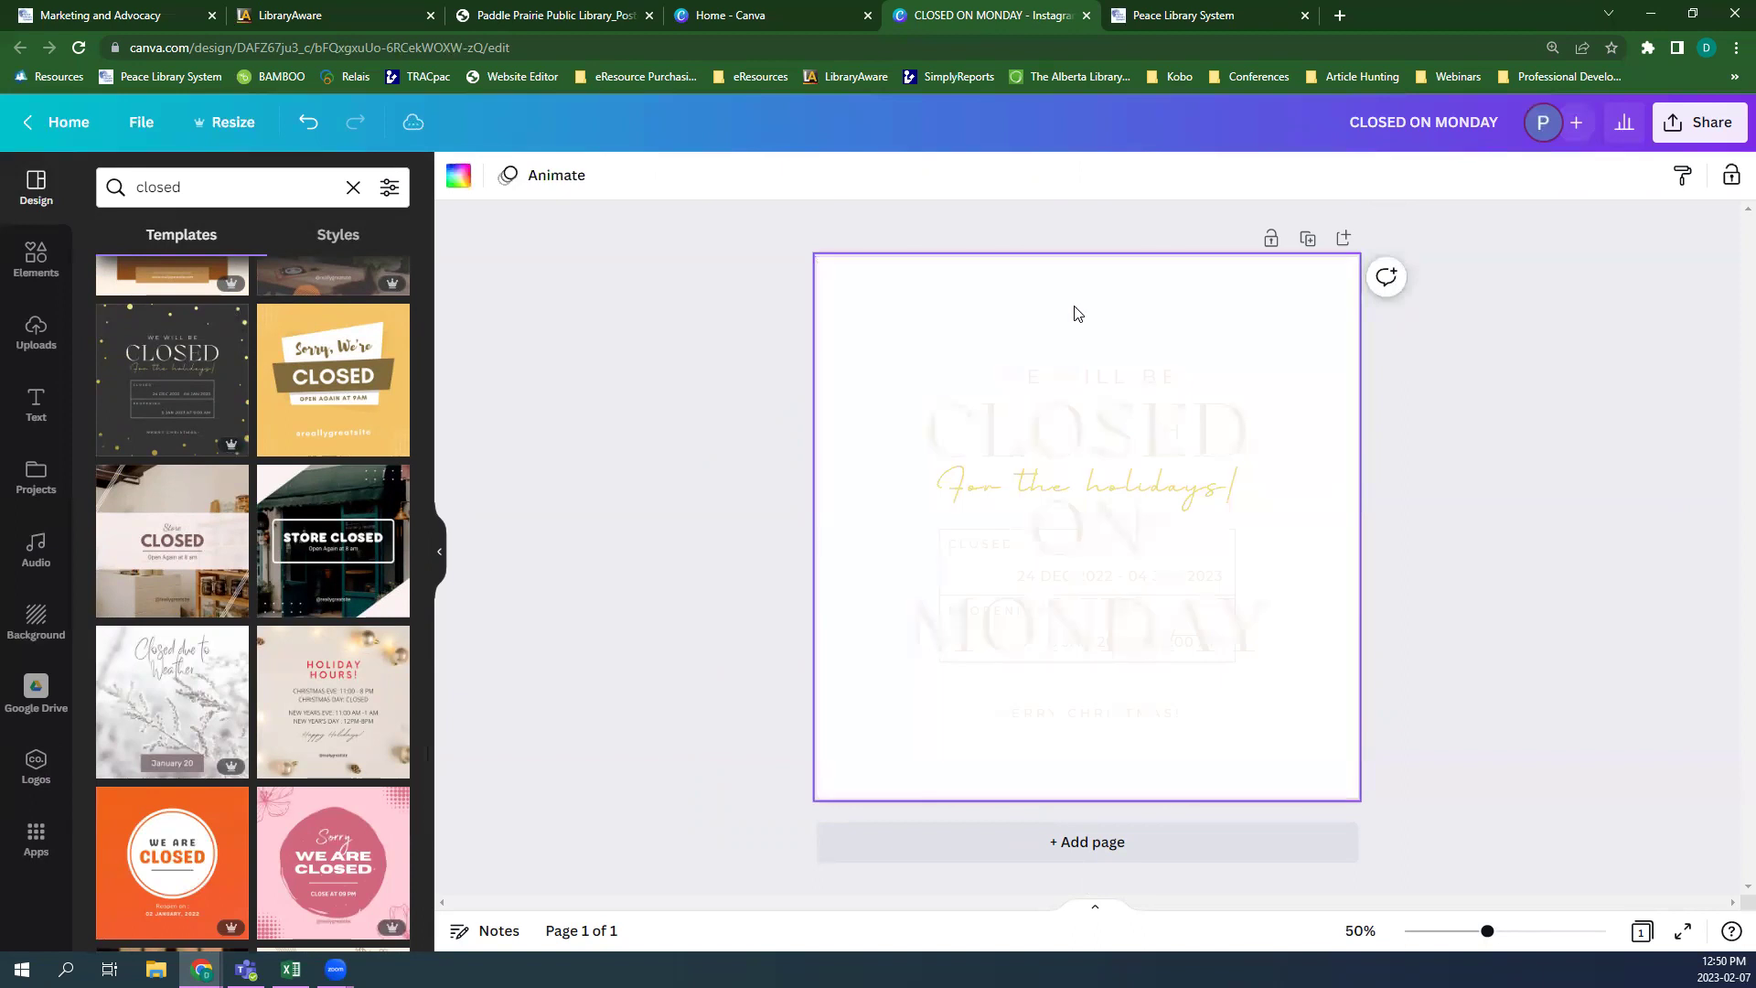
click(439, 540)
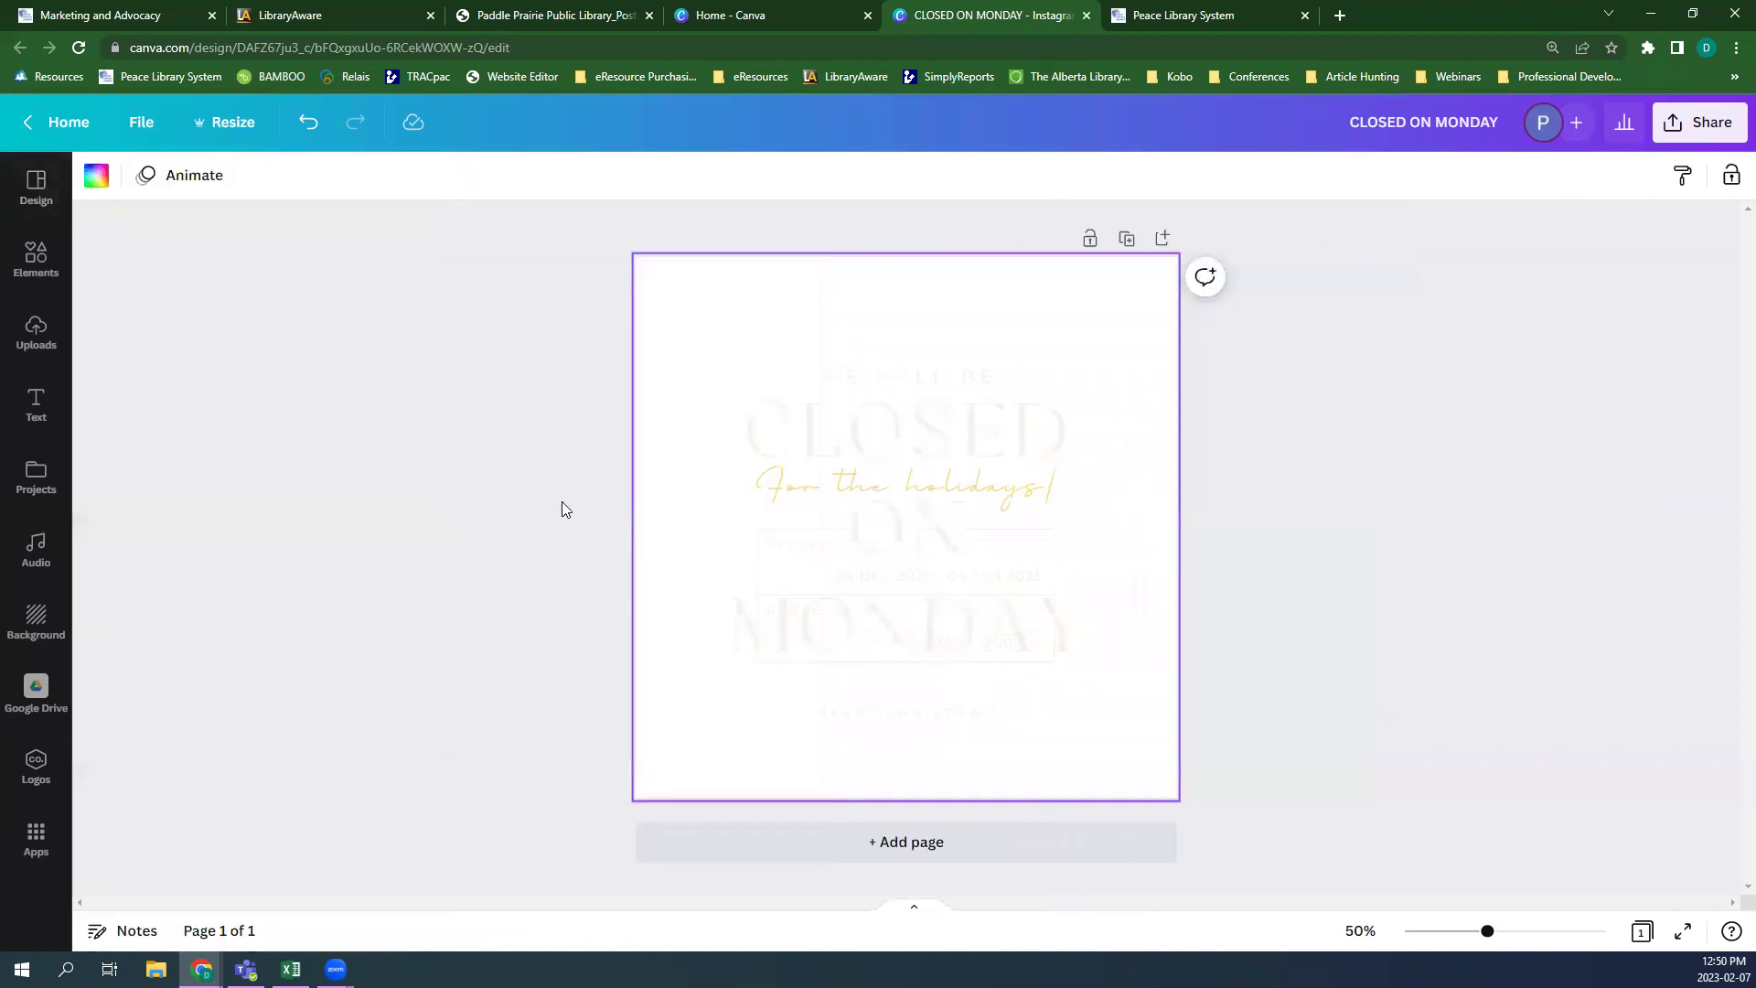
drag(472, 264, 1255, 797)
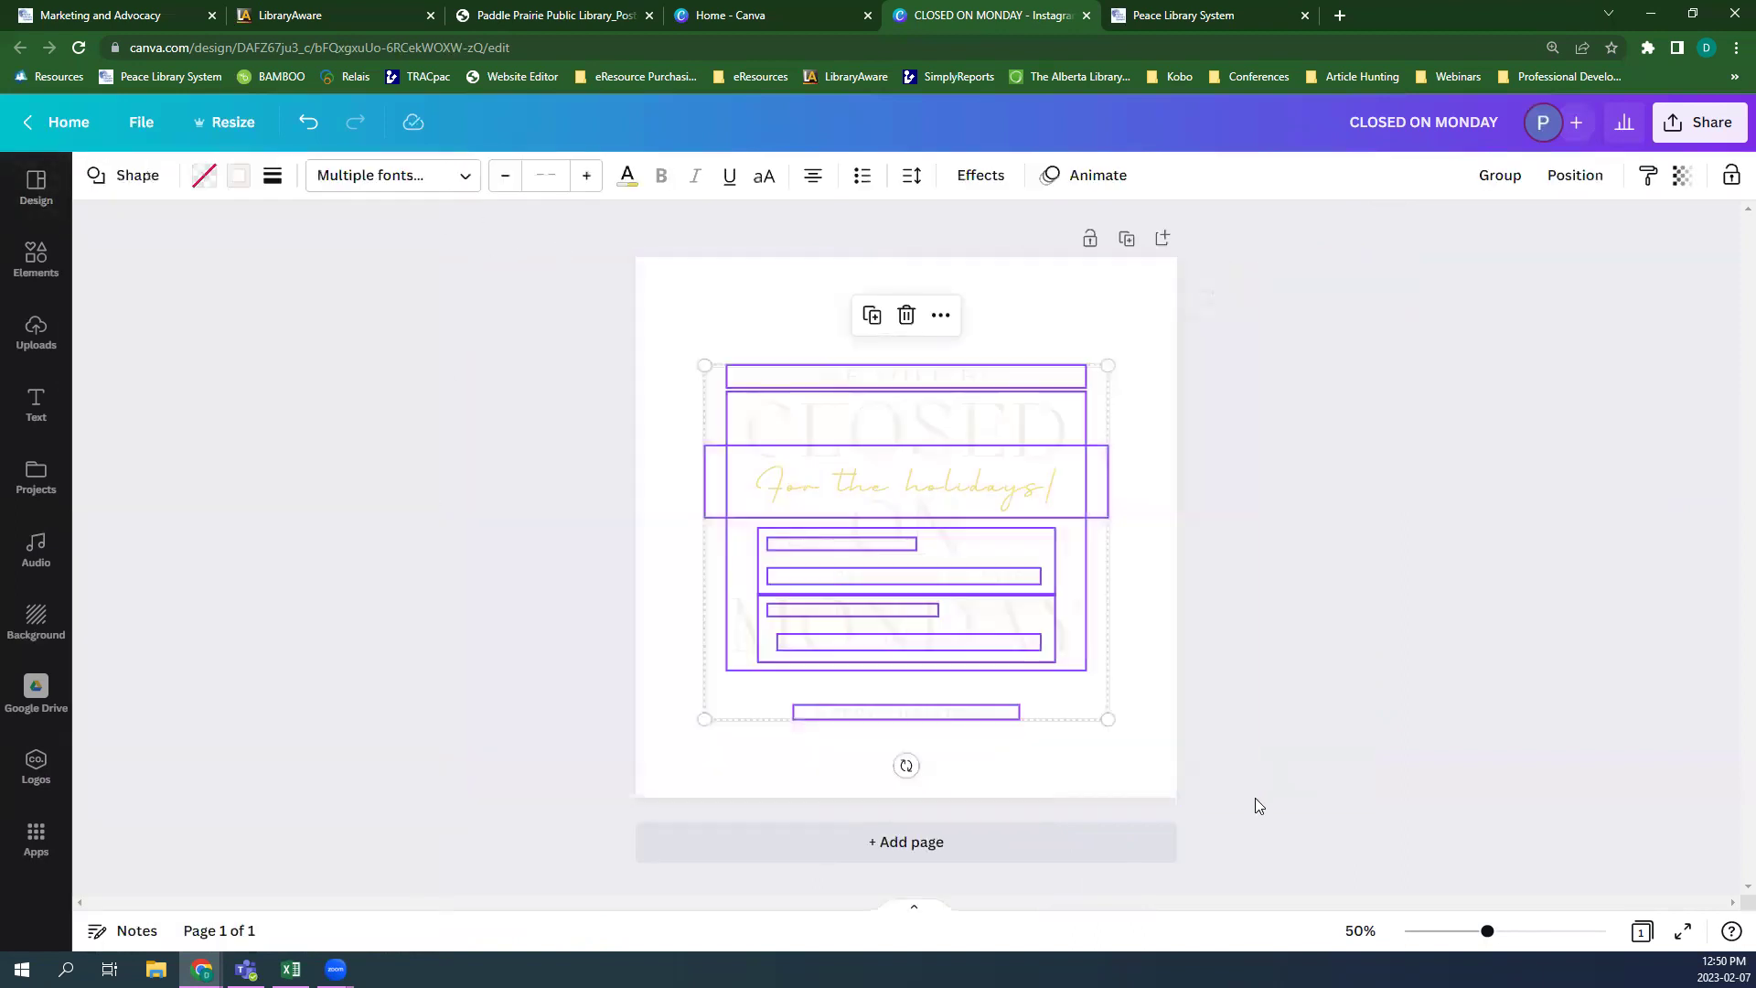
key(Delete)
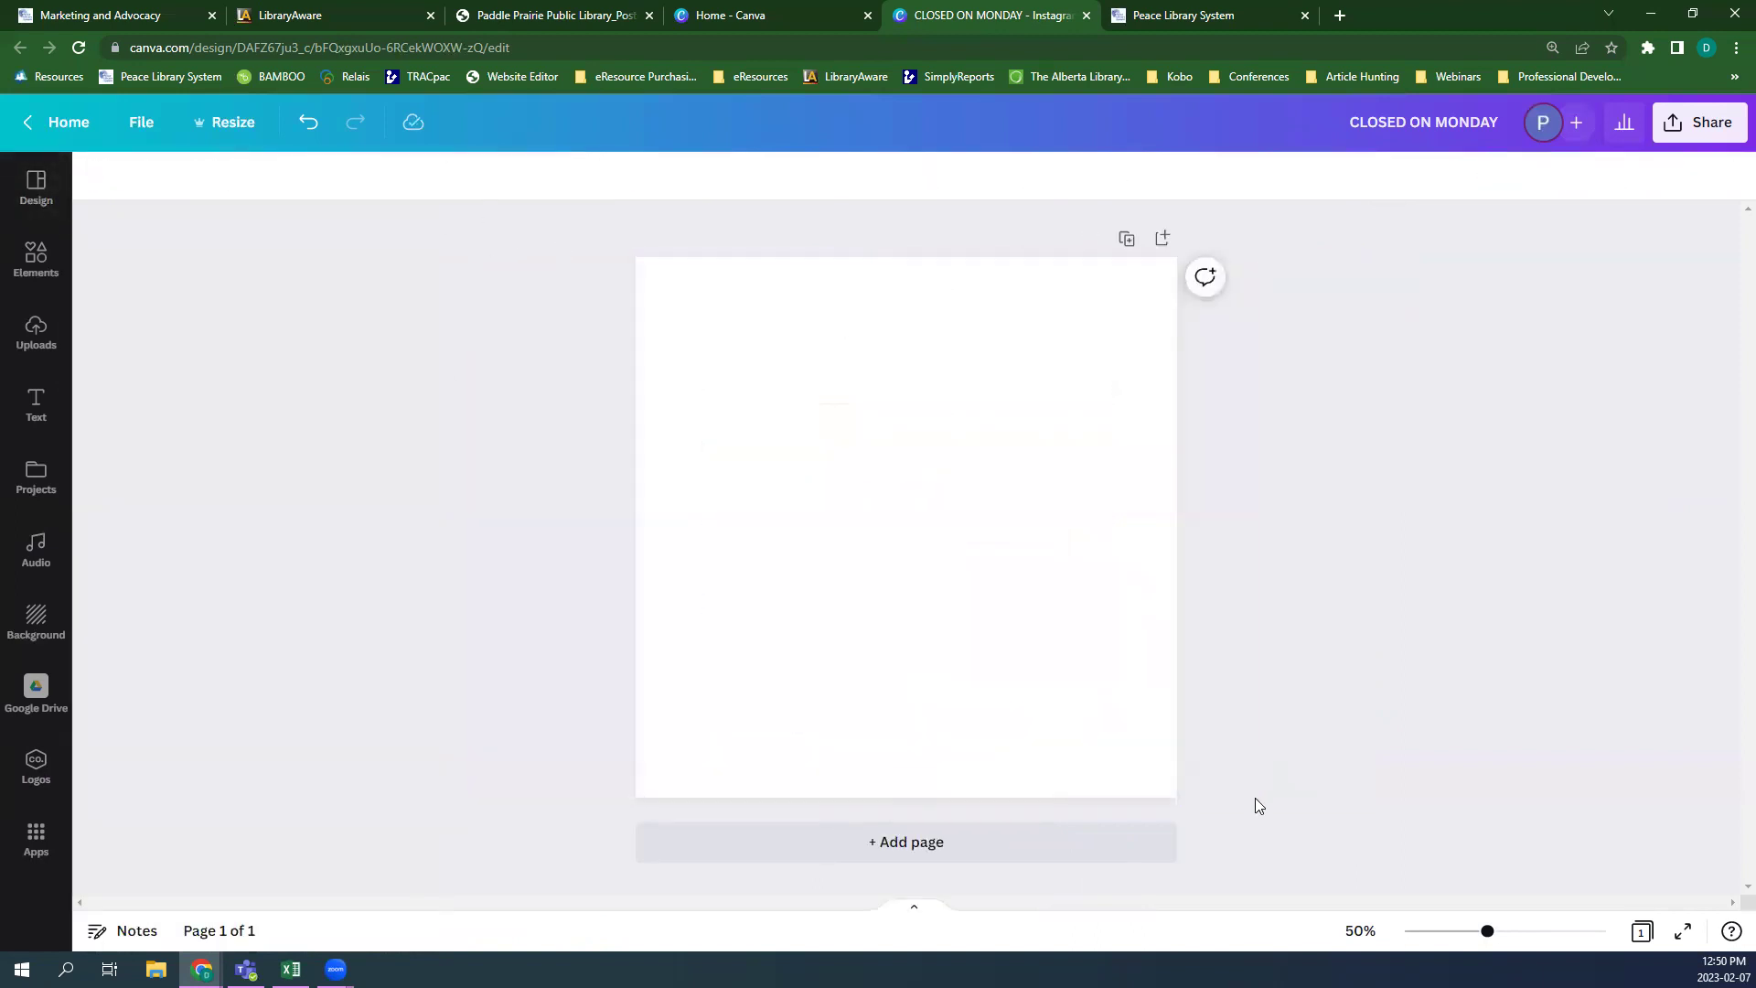
- Search the elements for "sun", placing a reduced glowing sun circle at the page's upper left and the smiling sun at its upper right
click(51, 246)
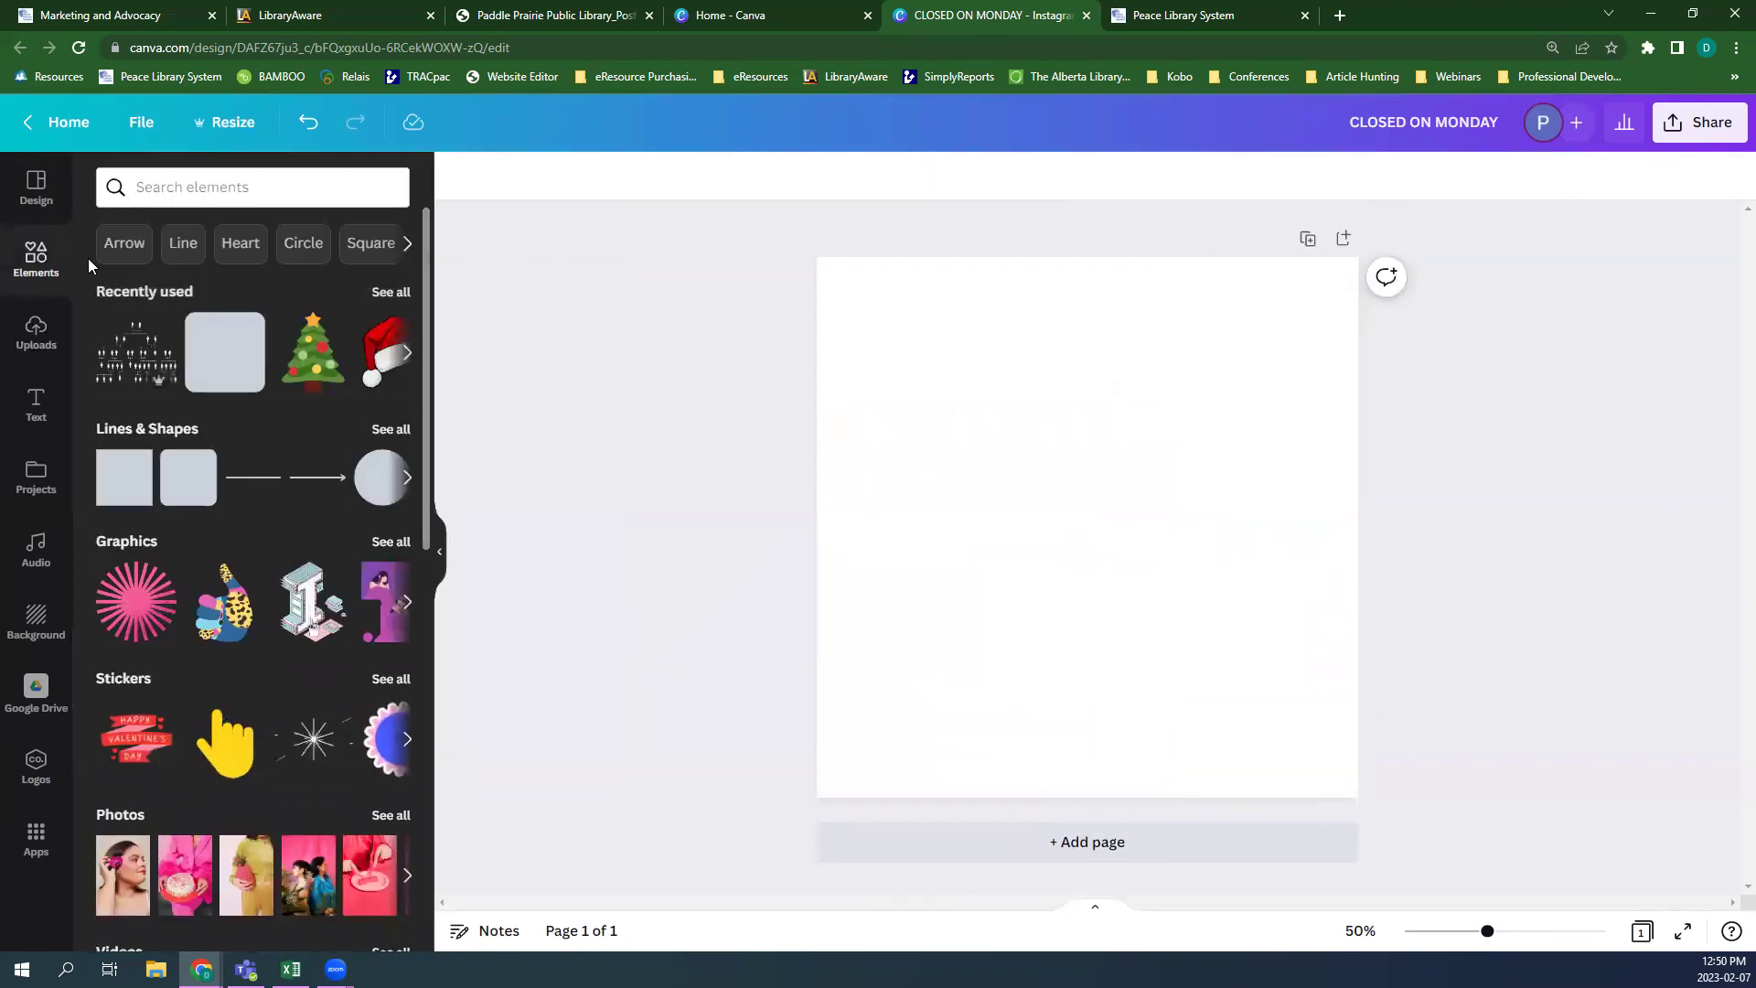
click(201, 189)
text(sun)
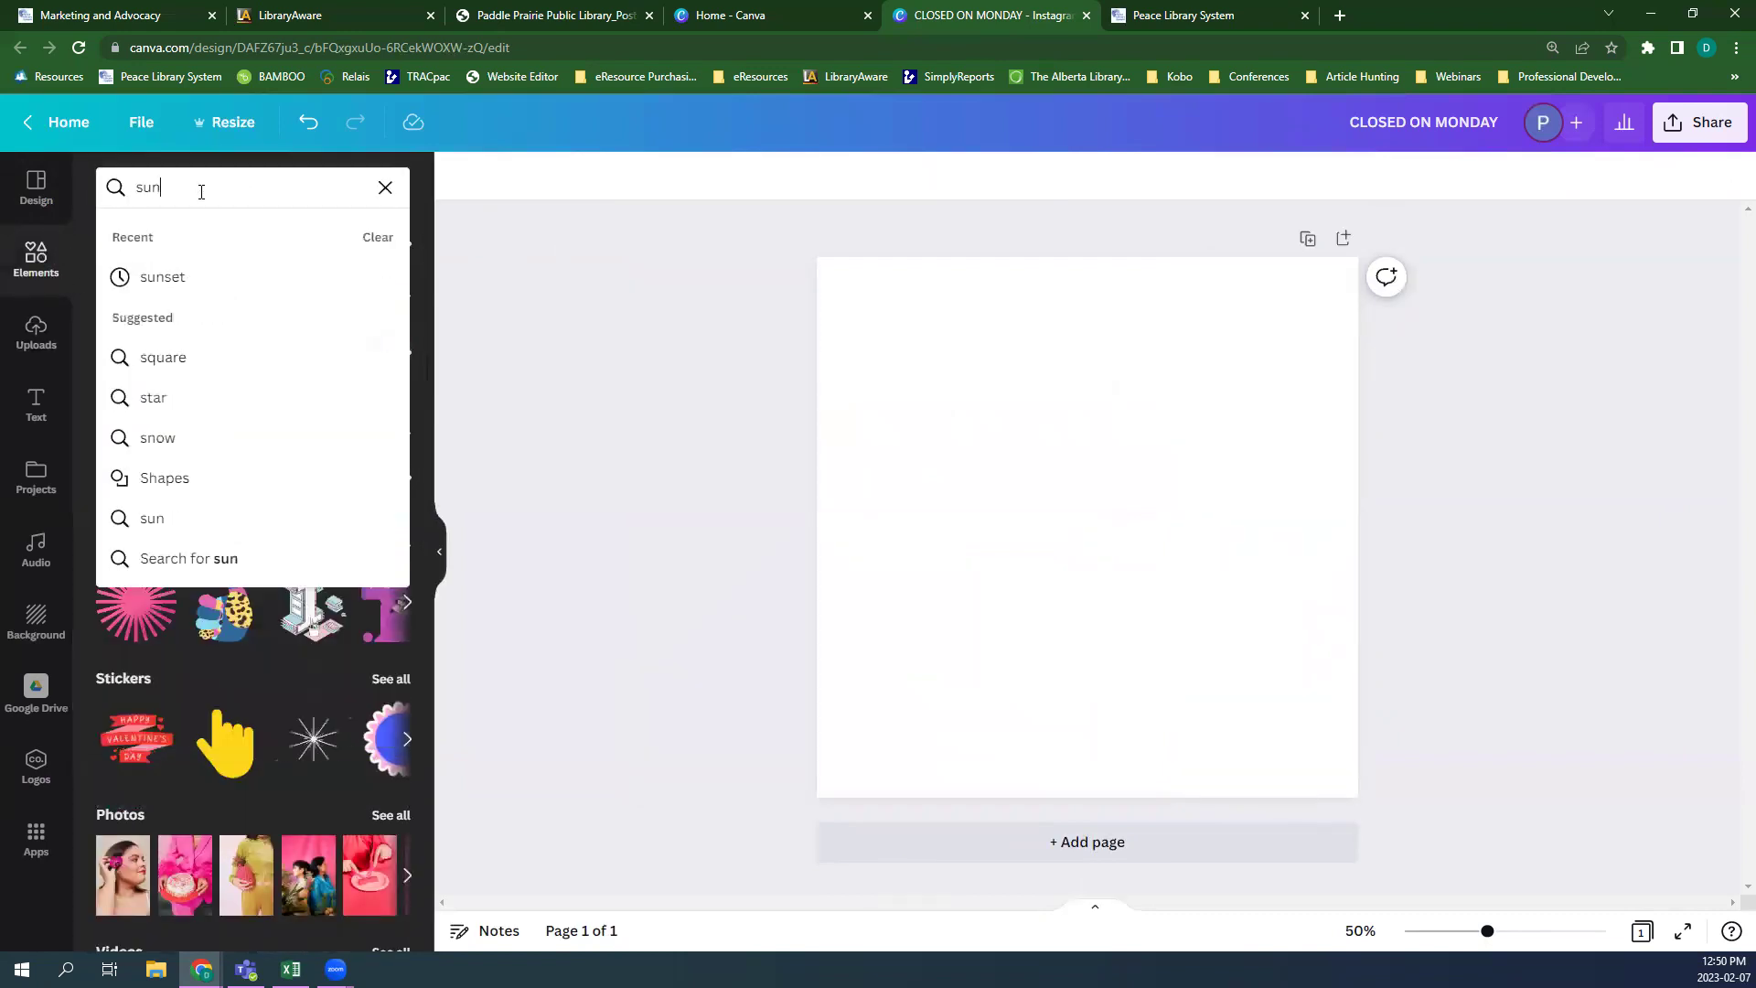
key(Return)
click(313, 402)
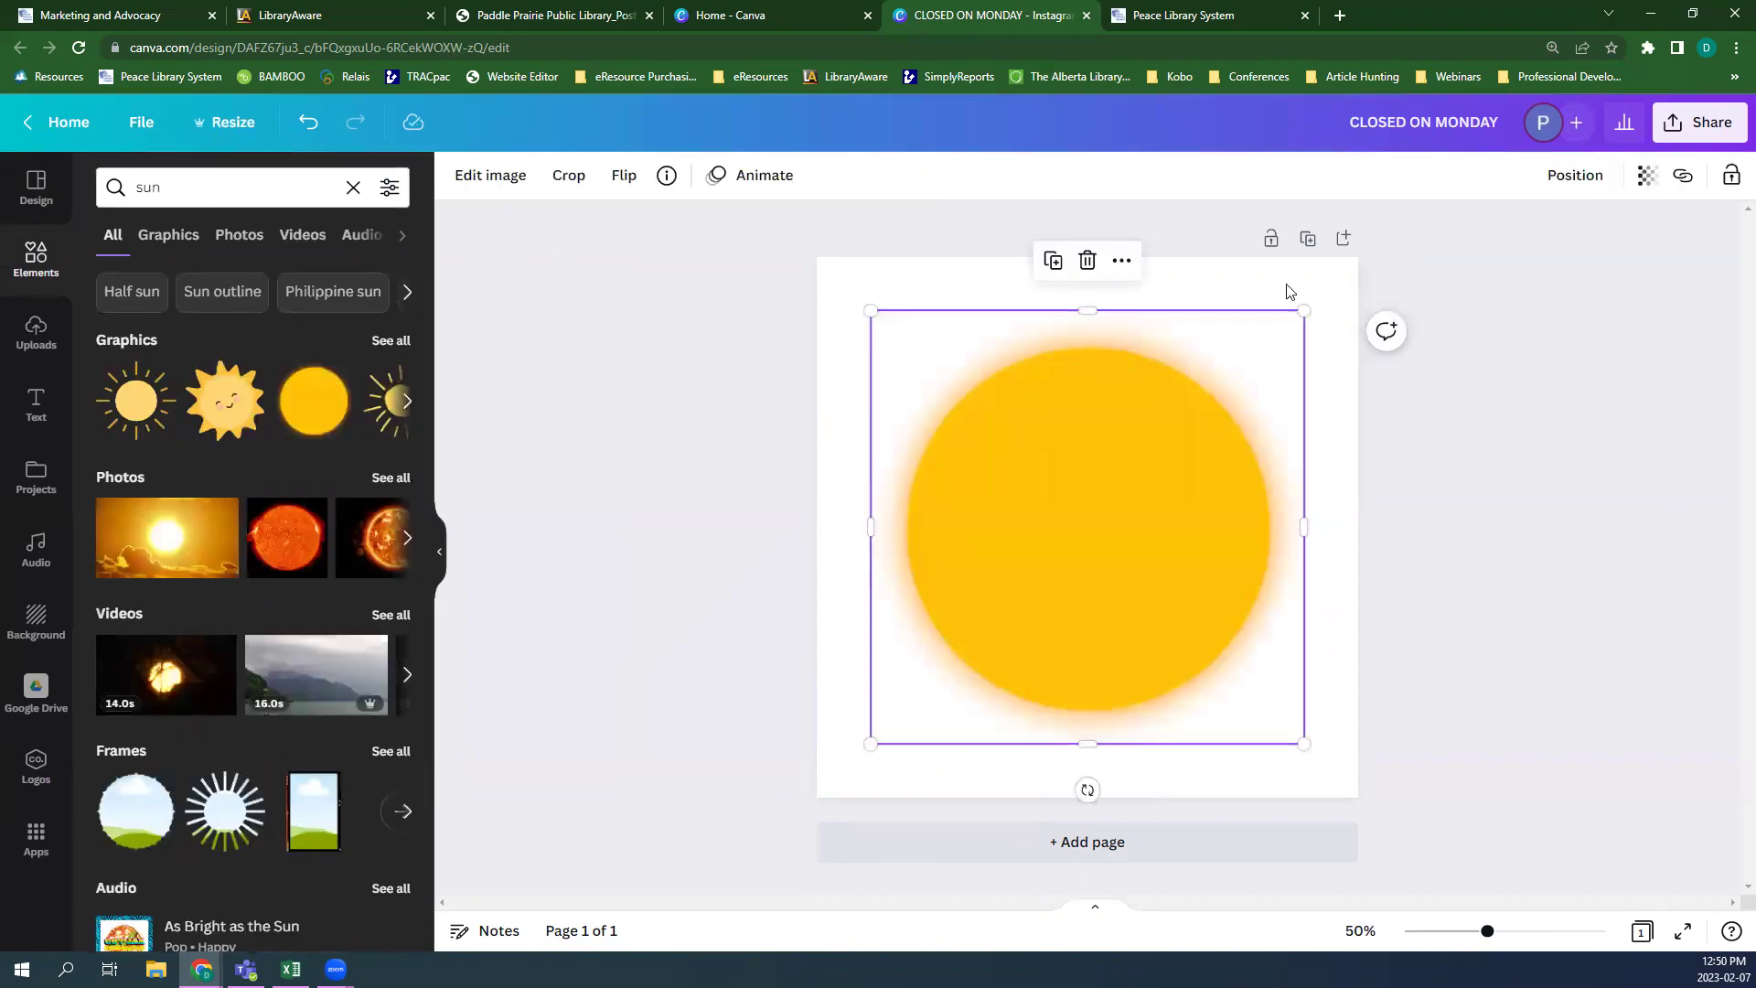
drag(1310, 311, 1018, 299)
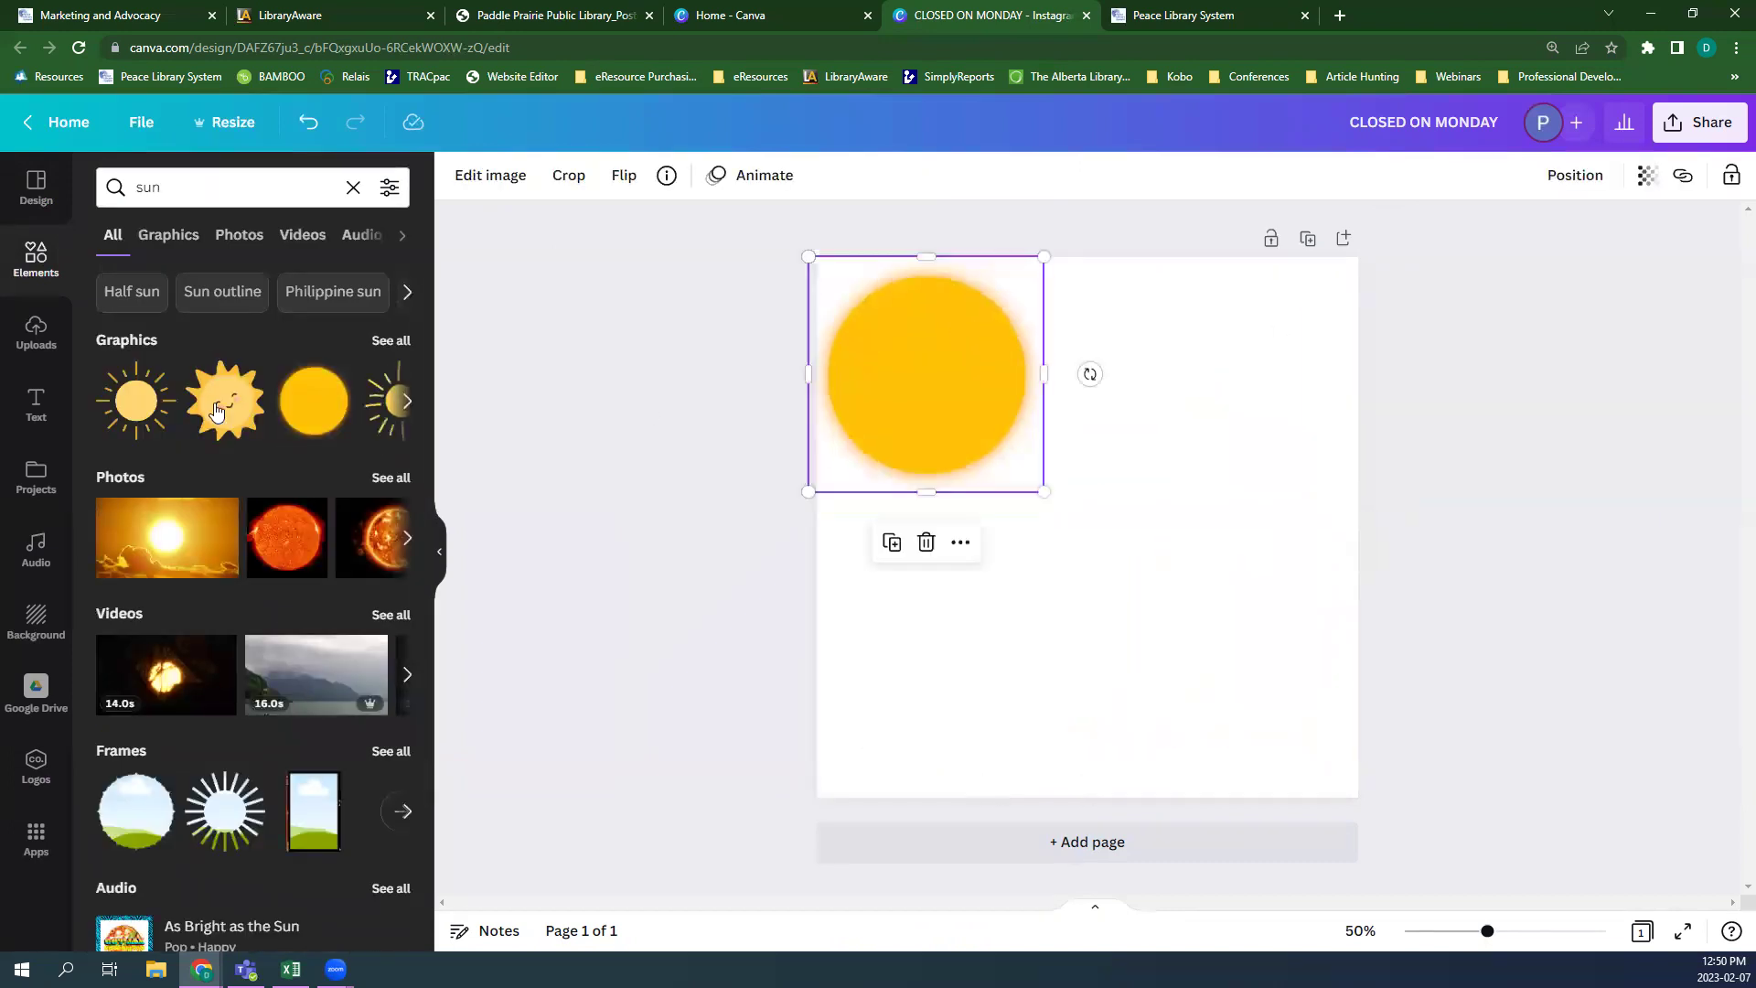
click(225, 400)
drag(1101, 529, 1266, 366)
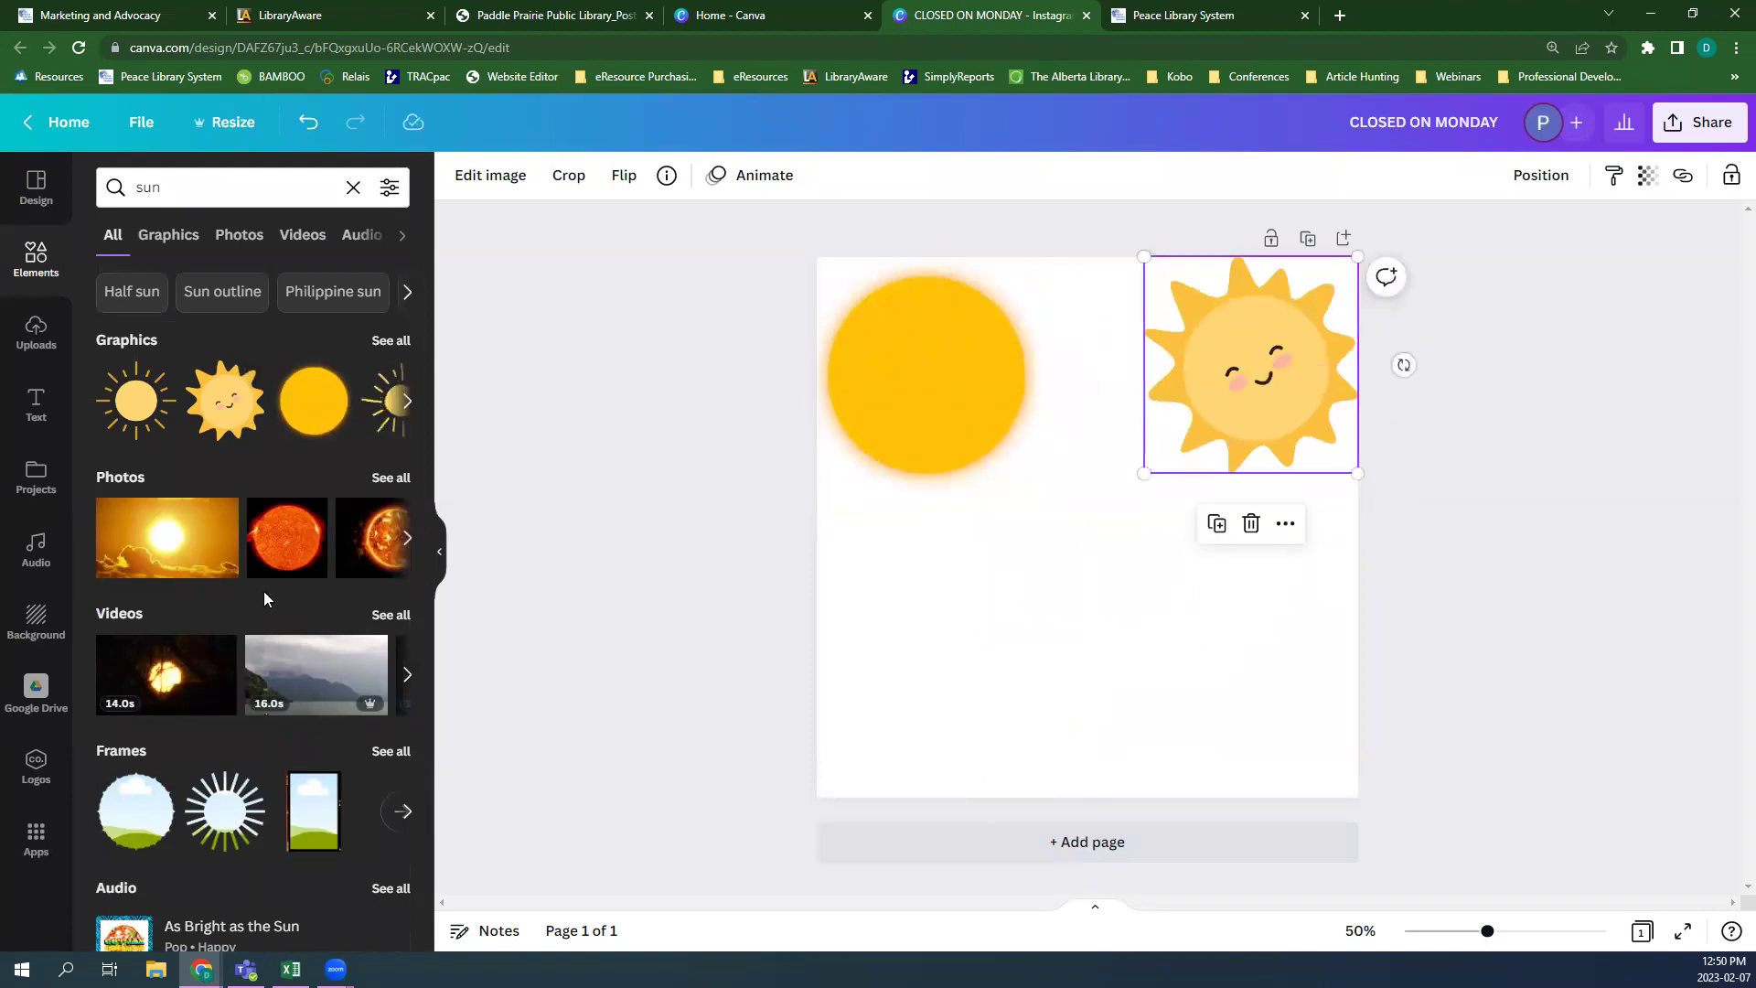
- Place the uploaded Peace Library System logo in the page's lower right and a small TRAC map beneath the glowing sun
click(35, 348)
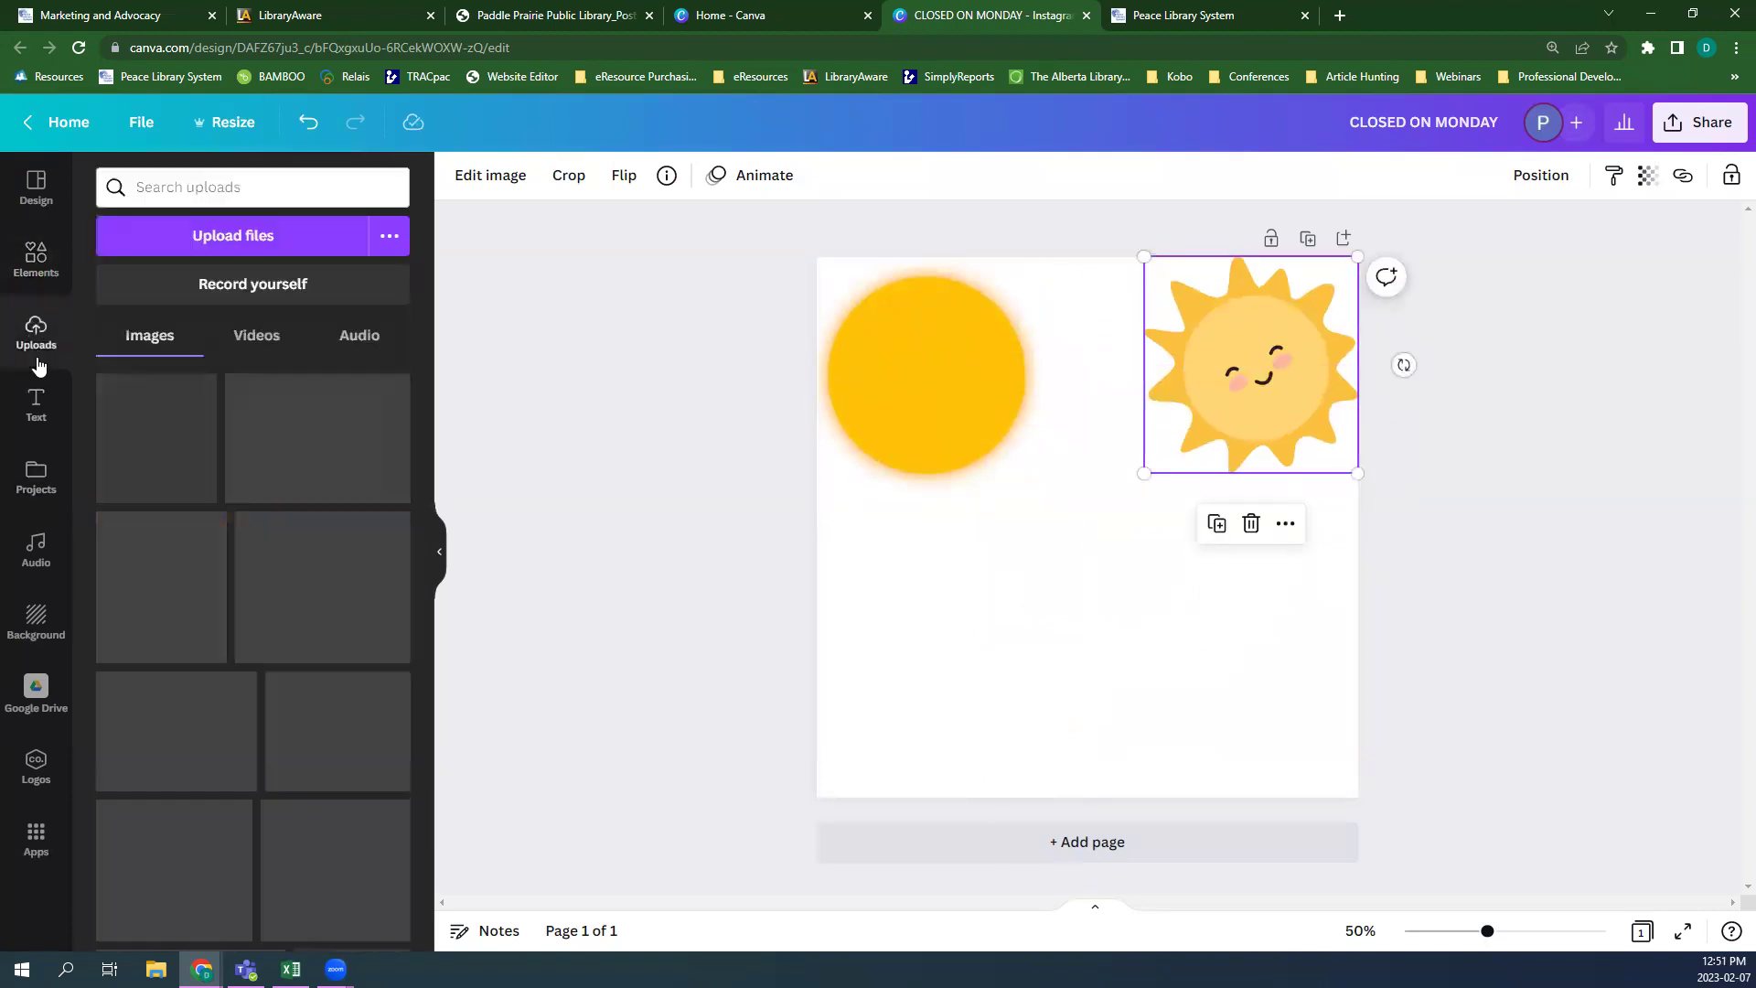
click(124, 673)
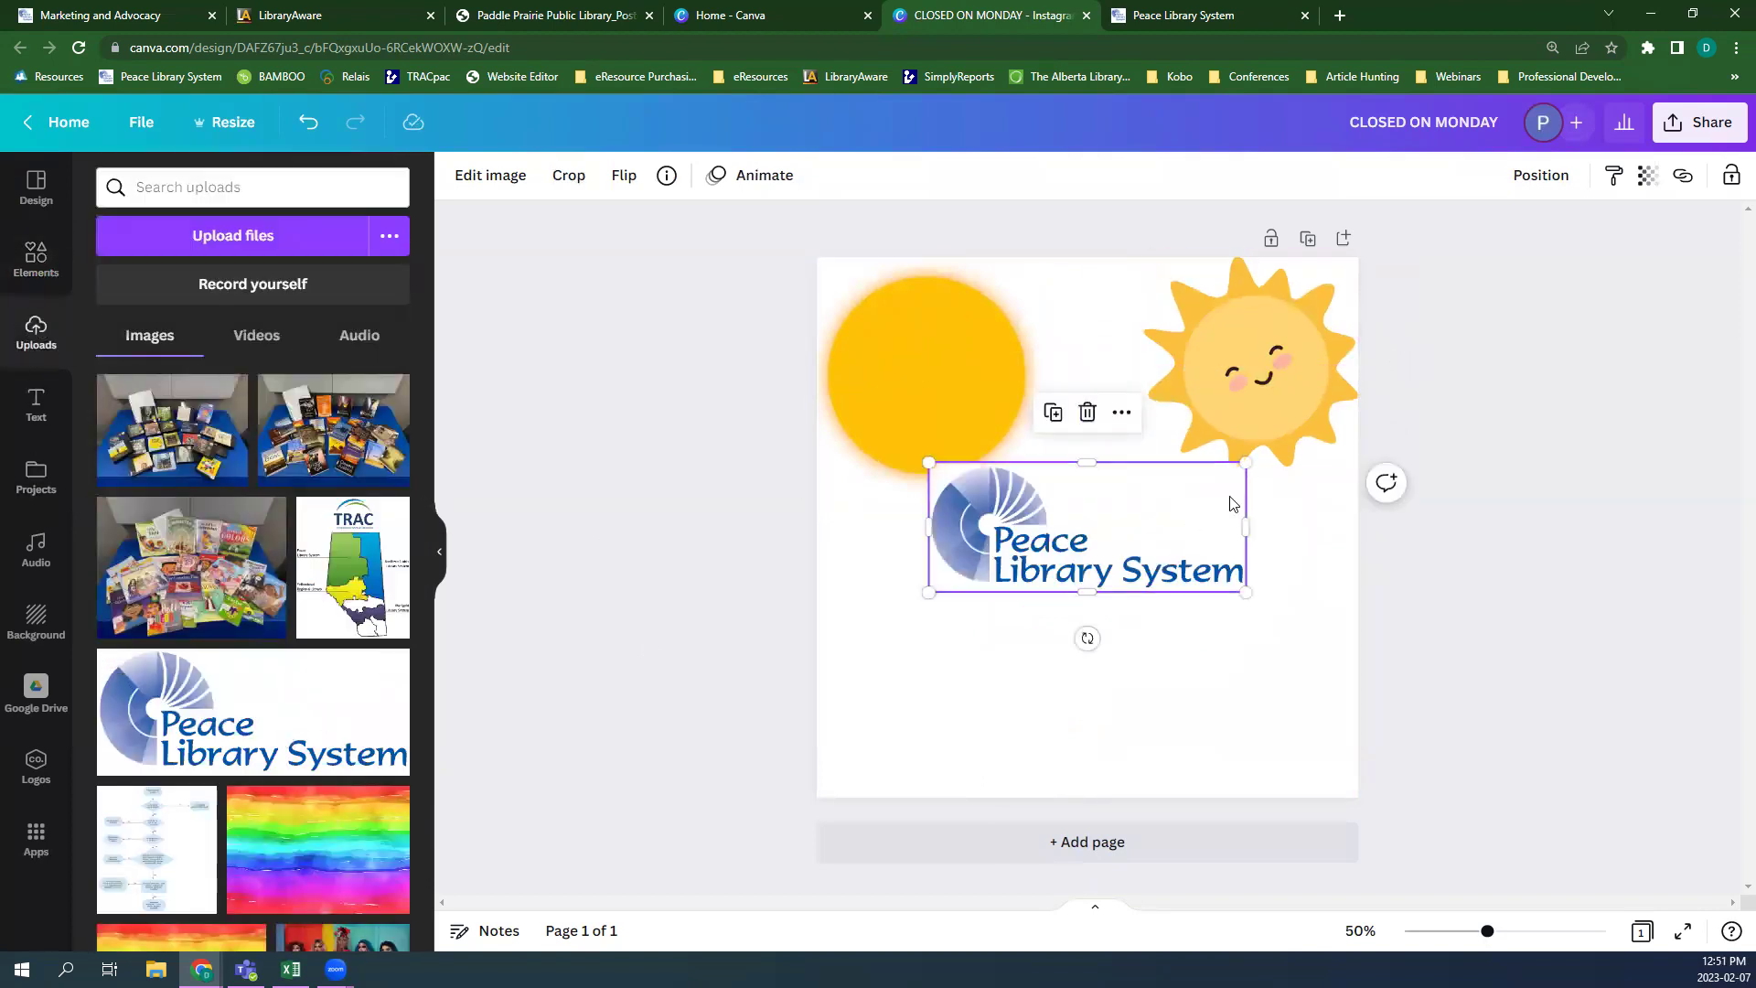
drag(1015, 529, 1096, 691)
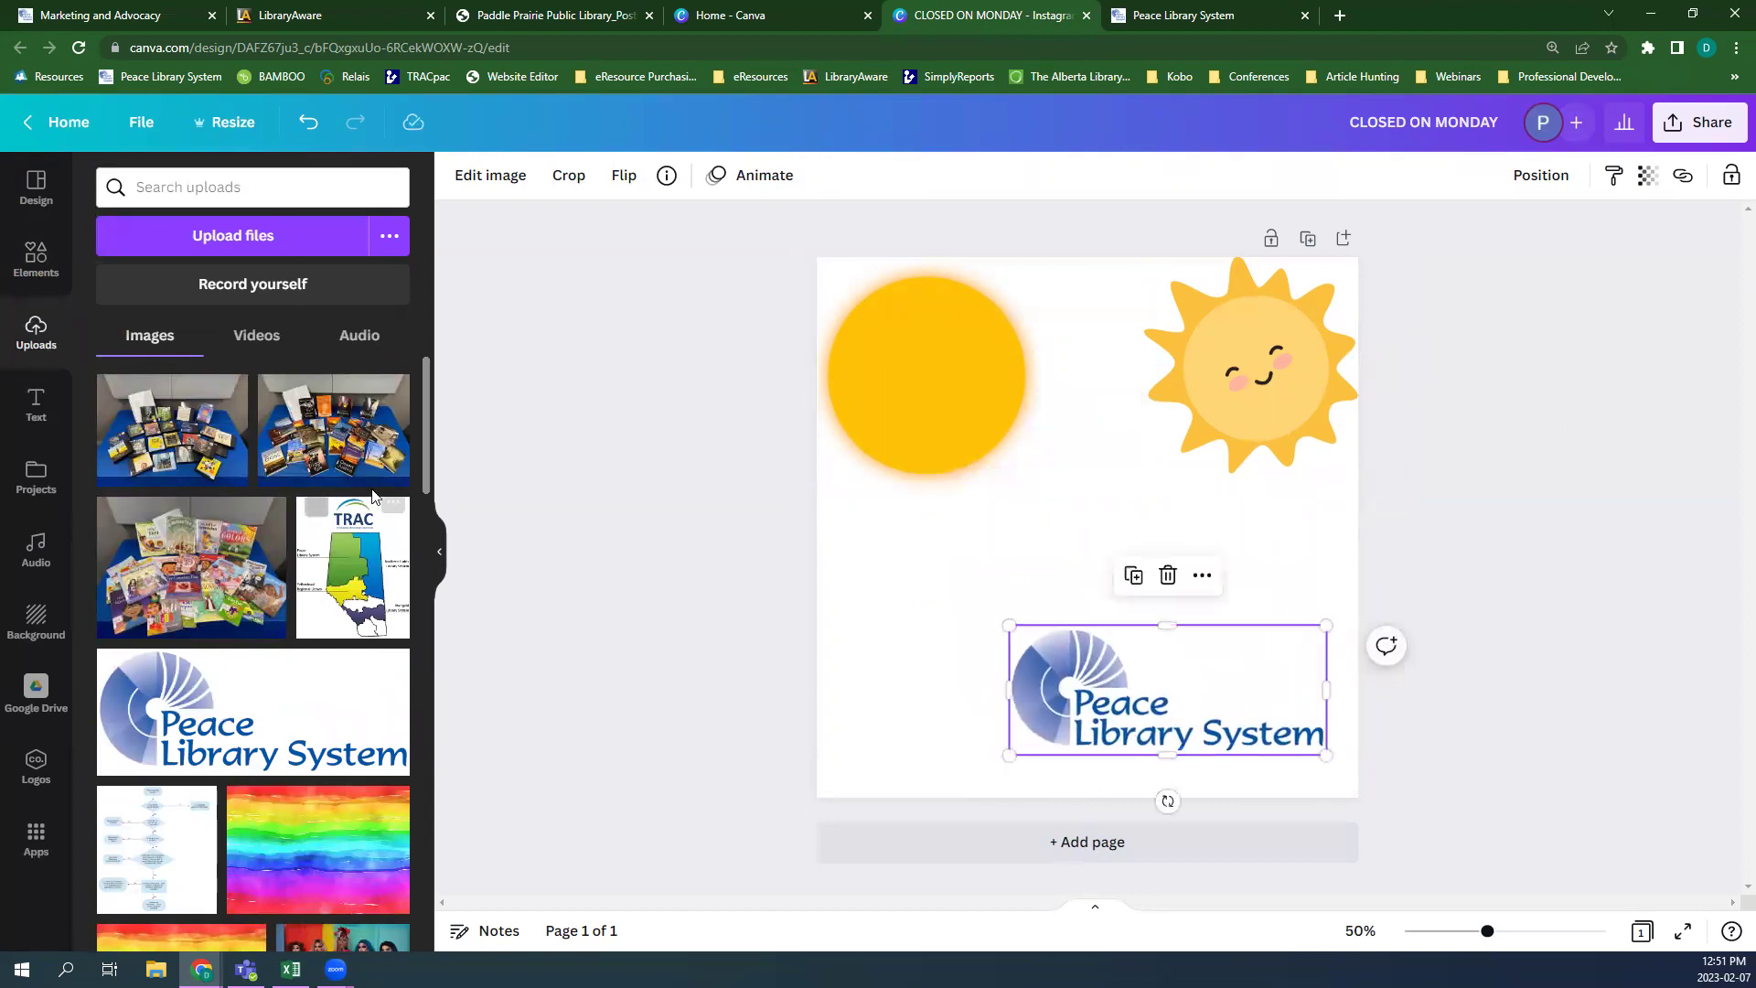
click(353, 567)
drag(1207, 362, 1024, 512)
drag(1019, 622, 886, 595)
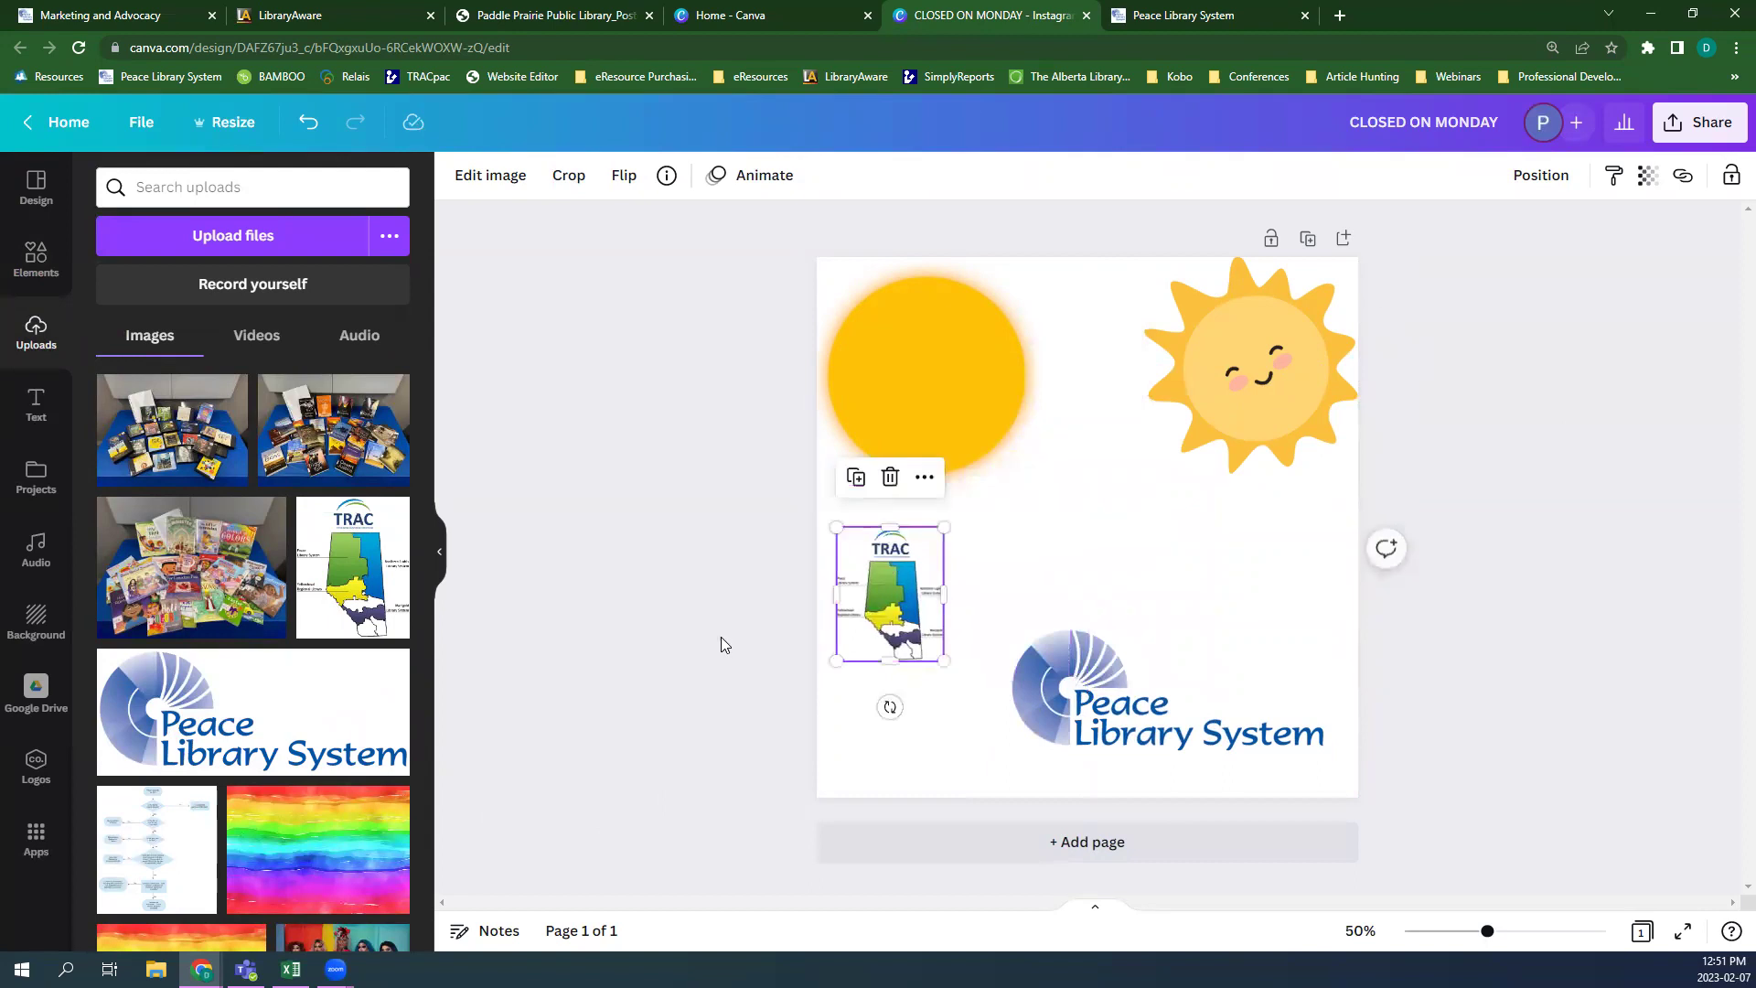
click(722, 639)
- Add a heading to the middle of the page reading "CLOSED ON MONDAY"
click(35, 402)
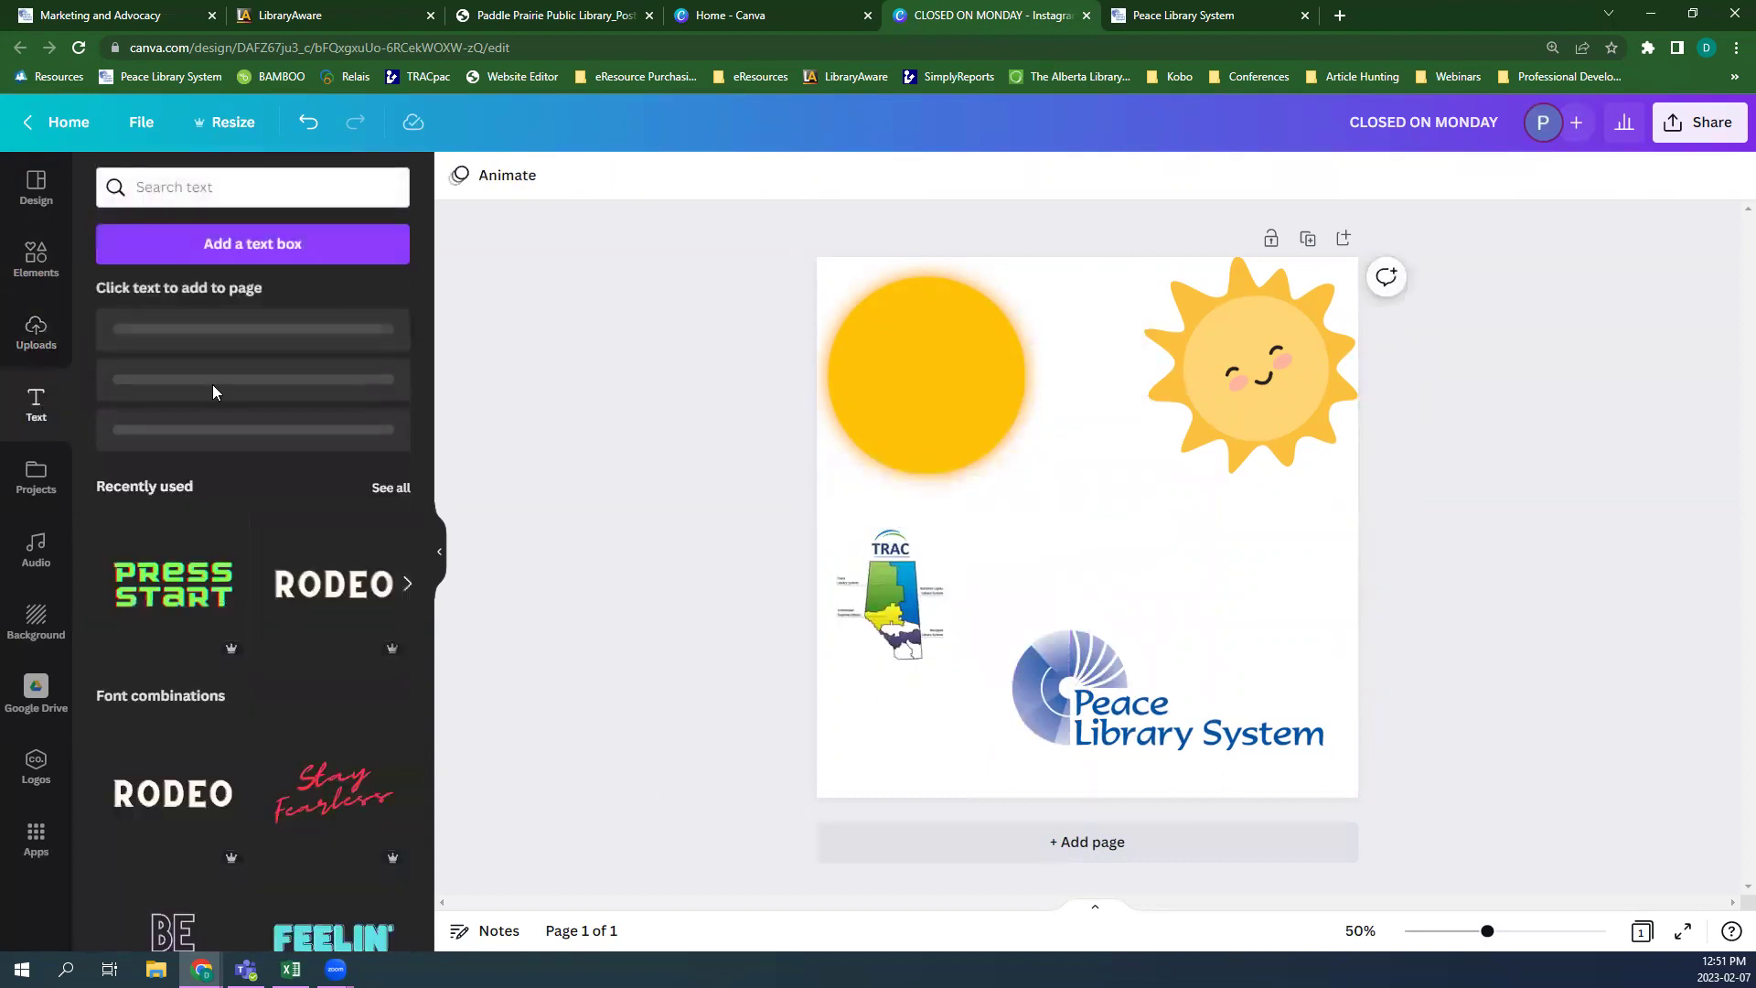
click(198, 357)
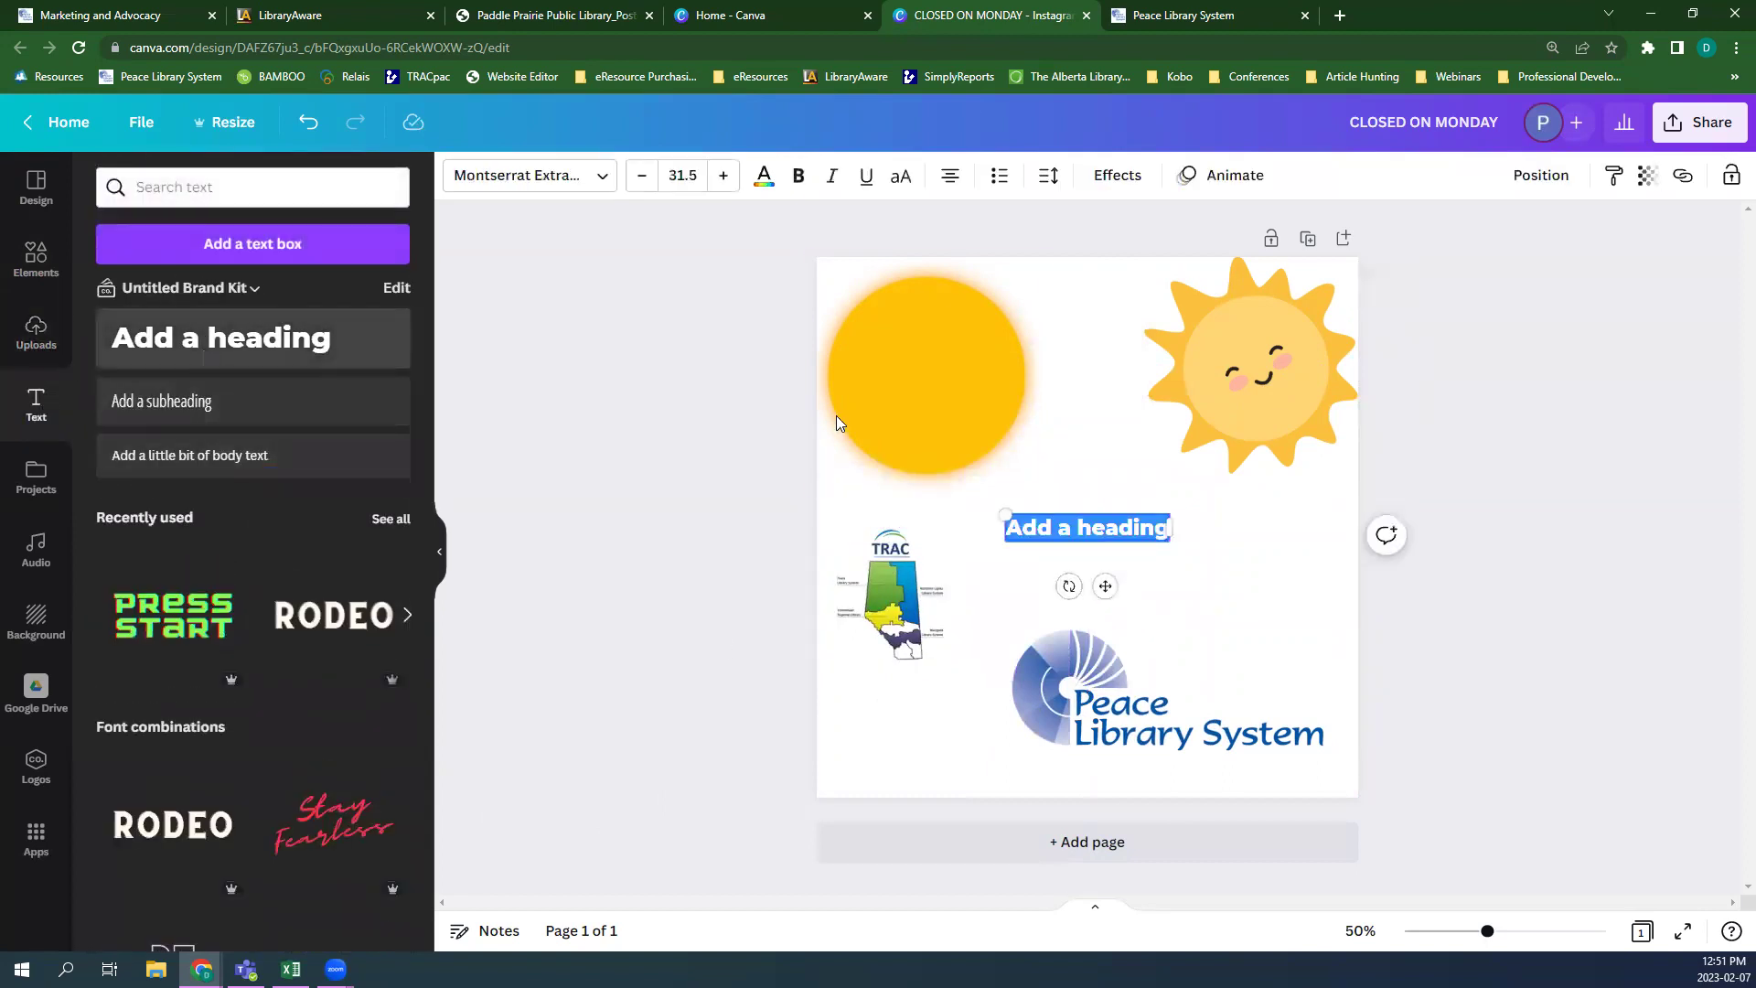
click(1040, 524)
key(ctrl+a)
text(CLOSED ON MONDAY)
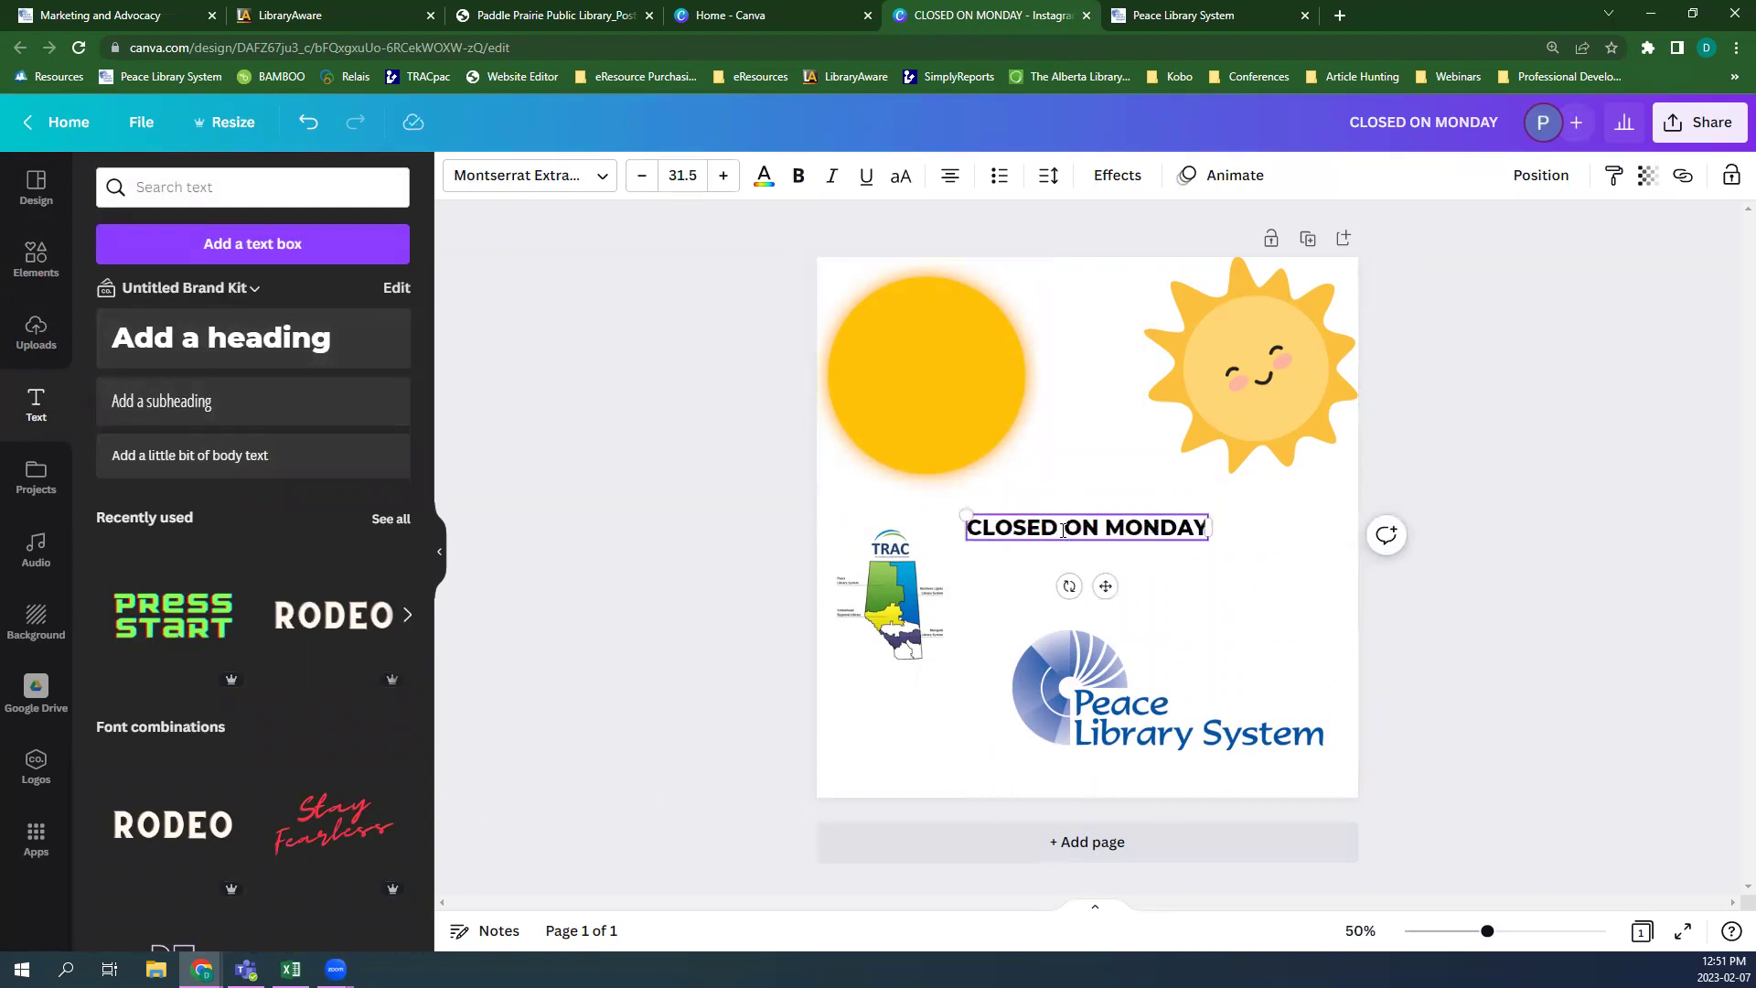
click(715, 523)
- Set the "CLOSED ON MONDAY" heading to the Montserrat Classic font and the red brand colour from Stronger Together 2021
click(1187, 549)
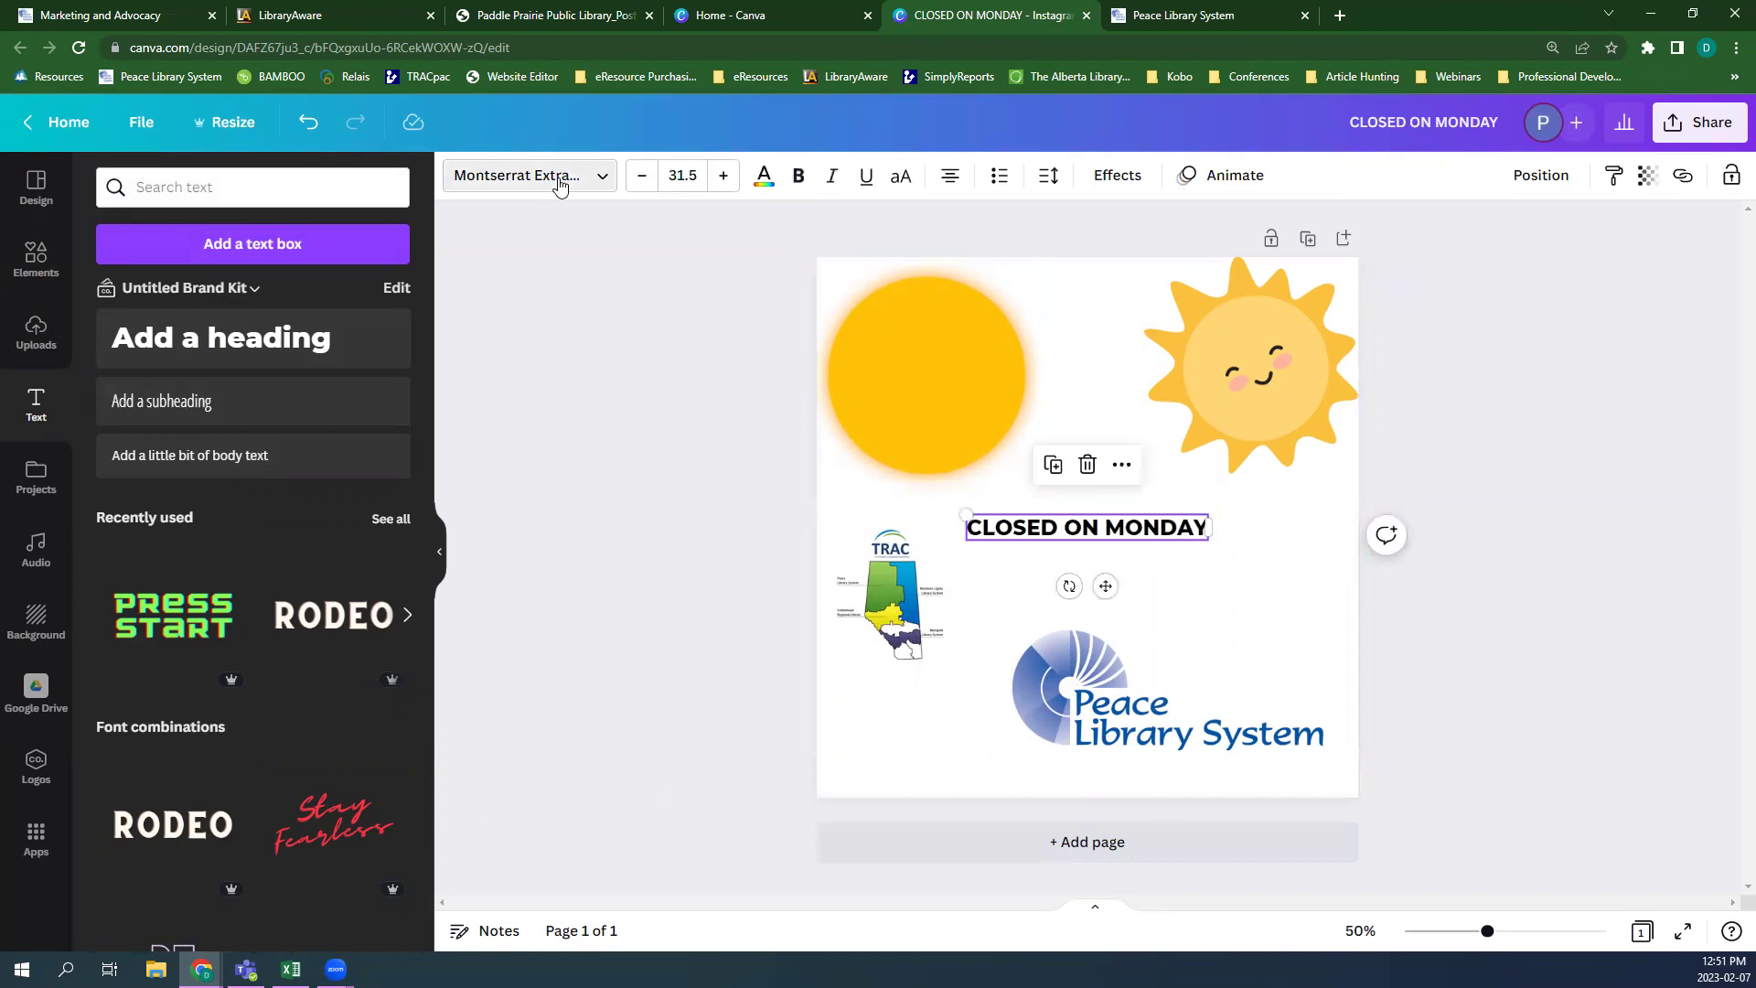
click(529, 175)
click(173, 403)
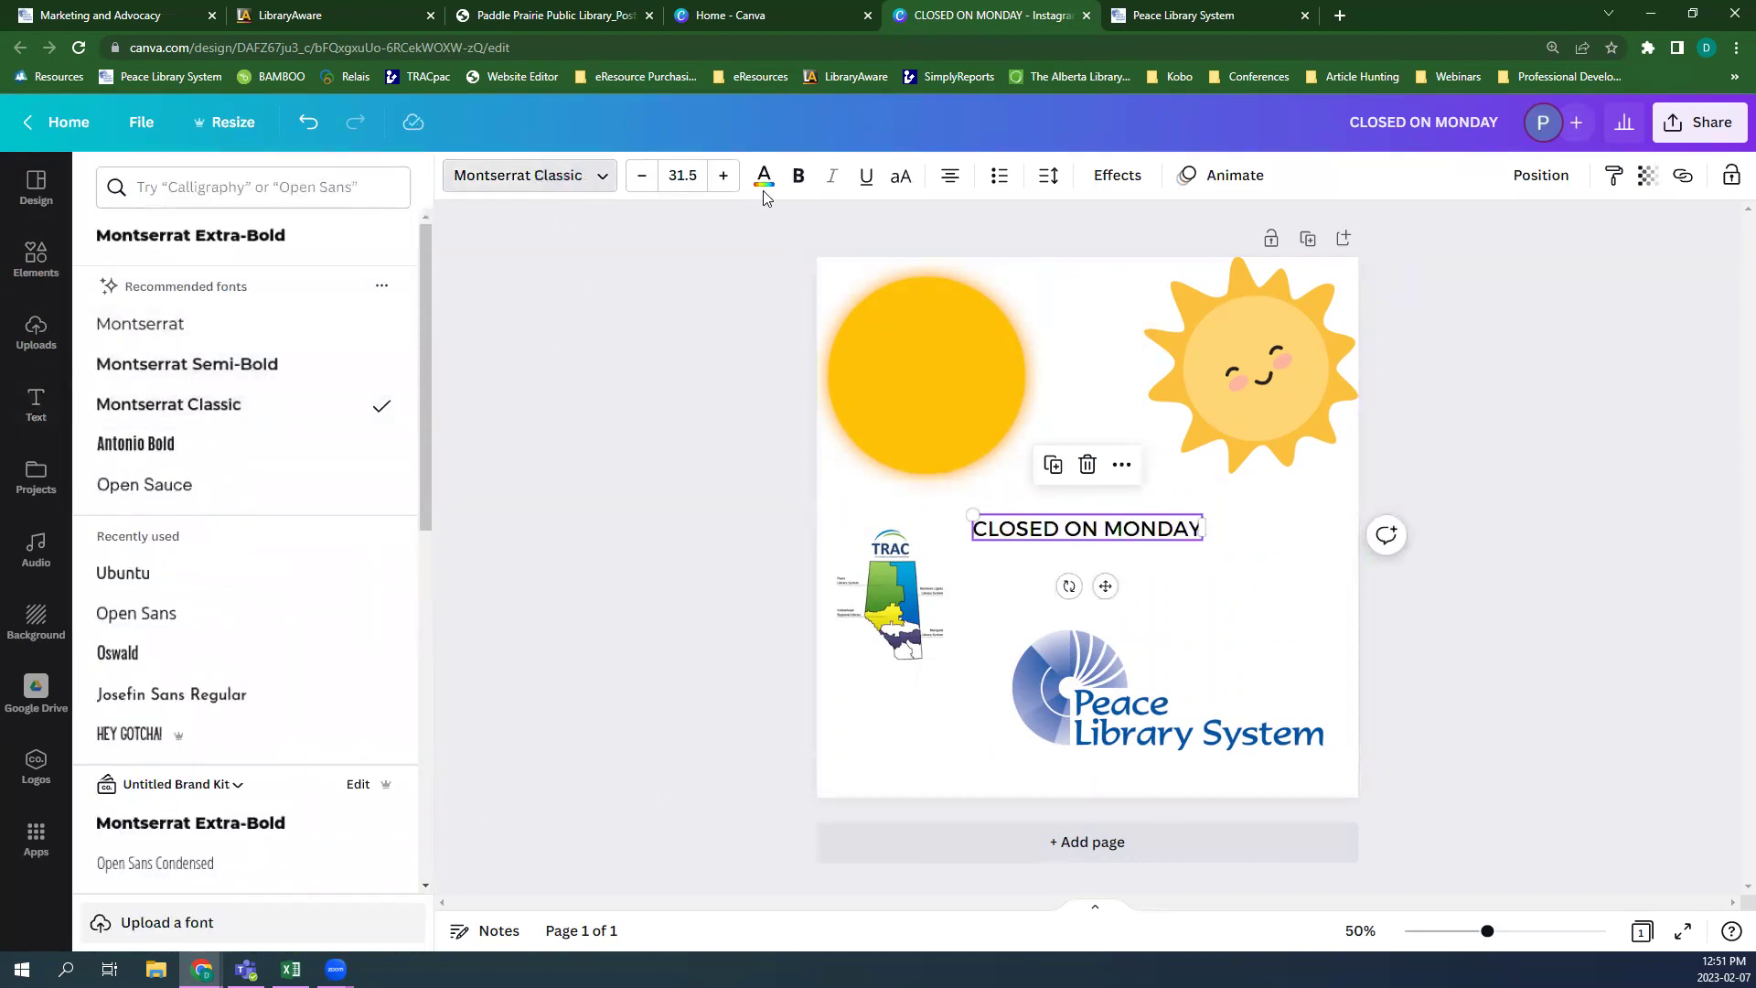
click(768, 180)
click(169, 437)
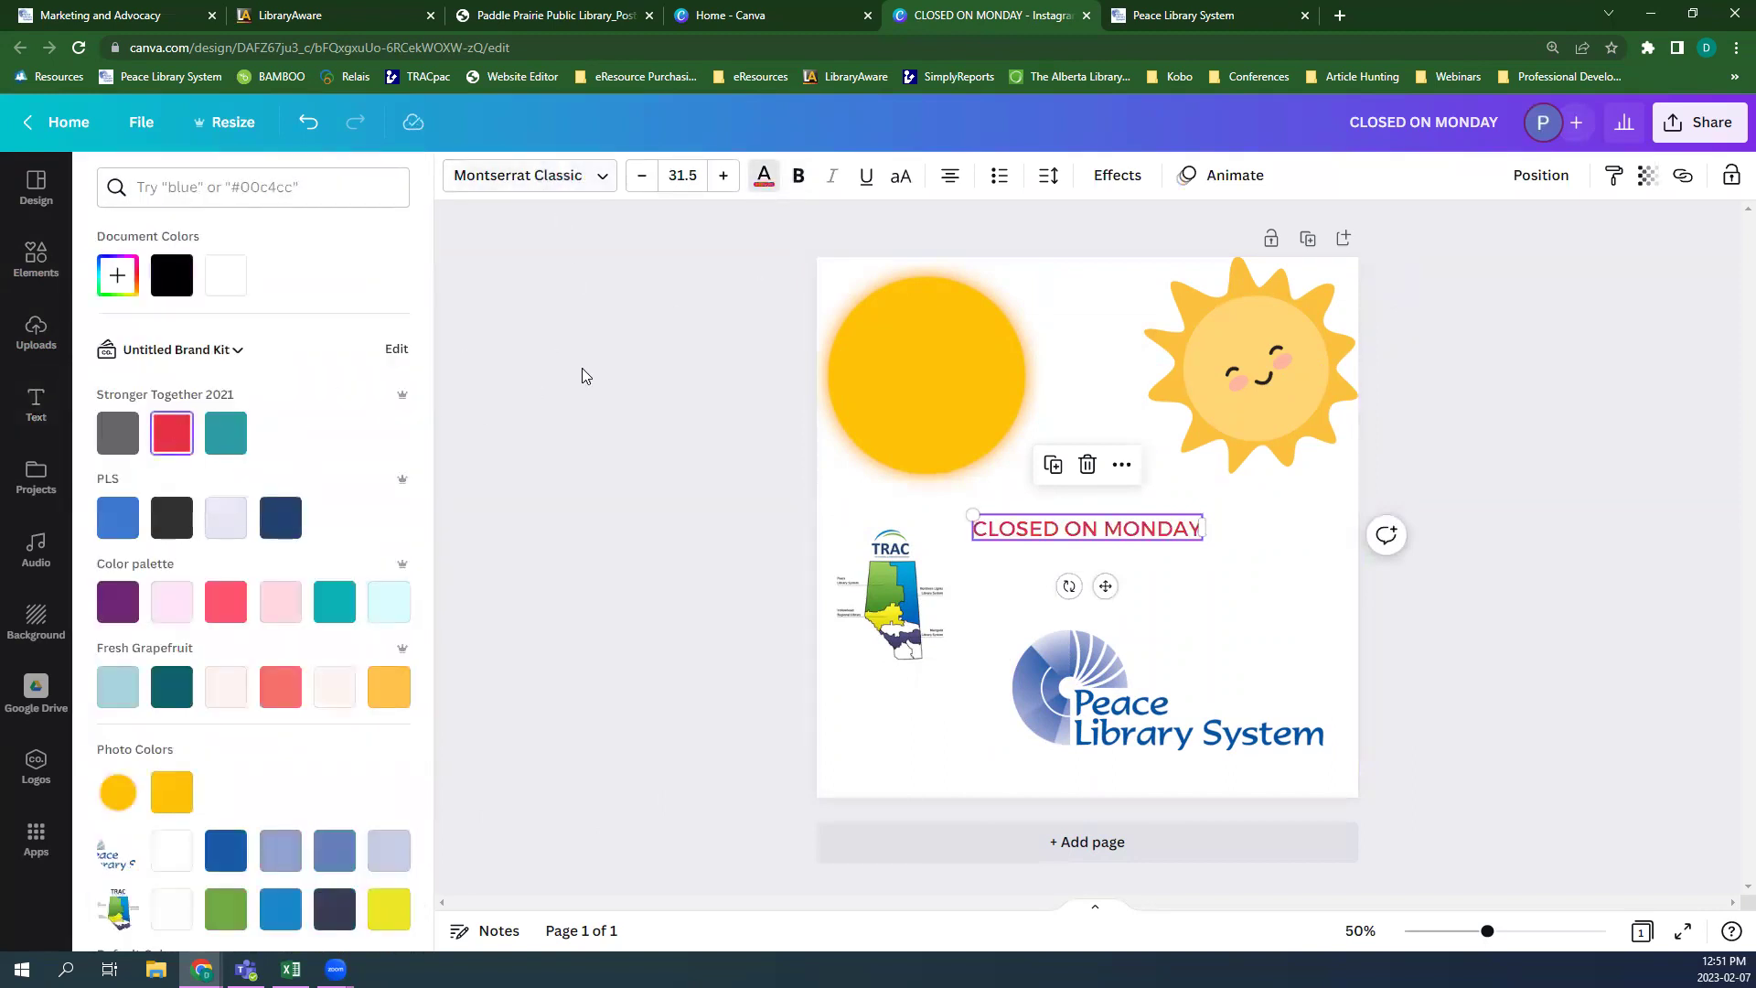
click(582, 369)
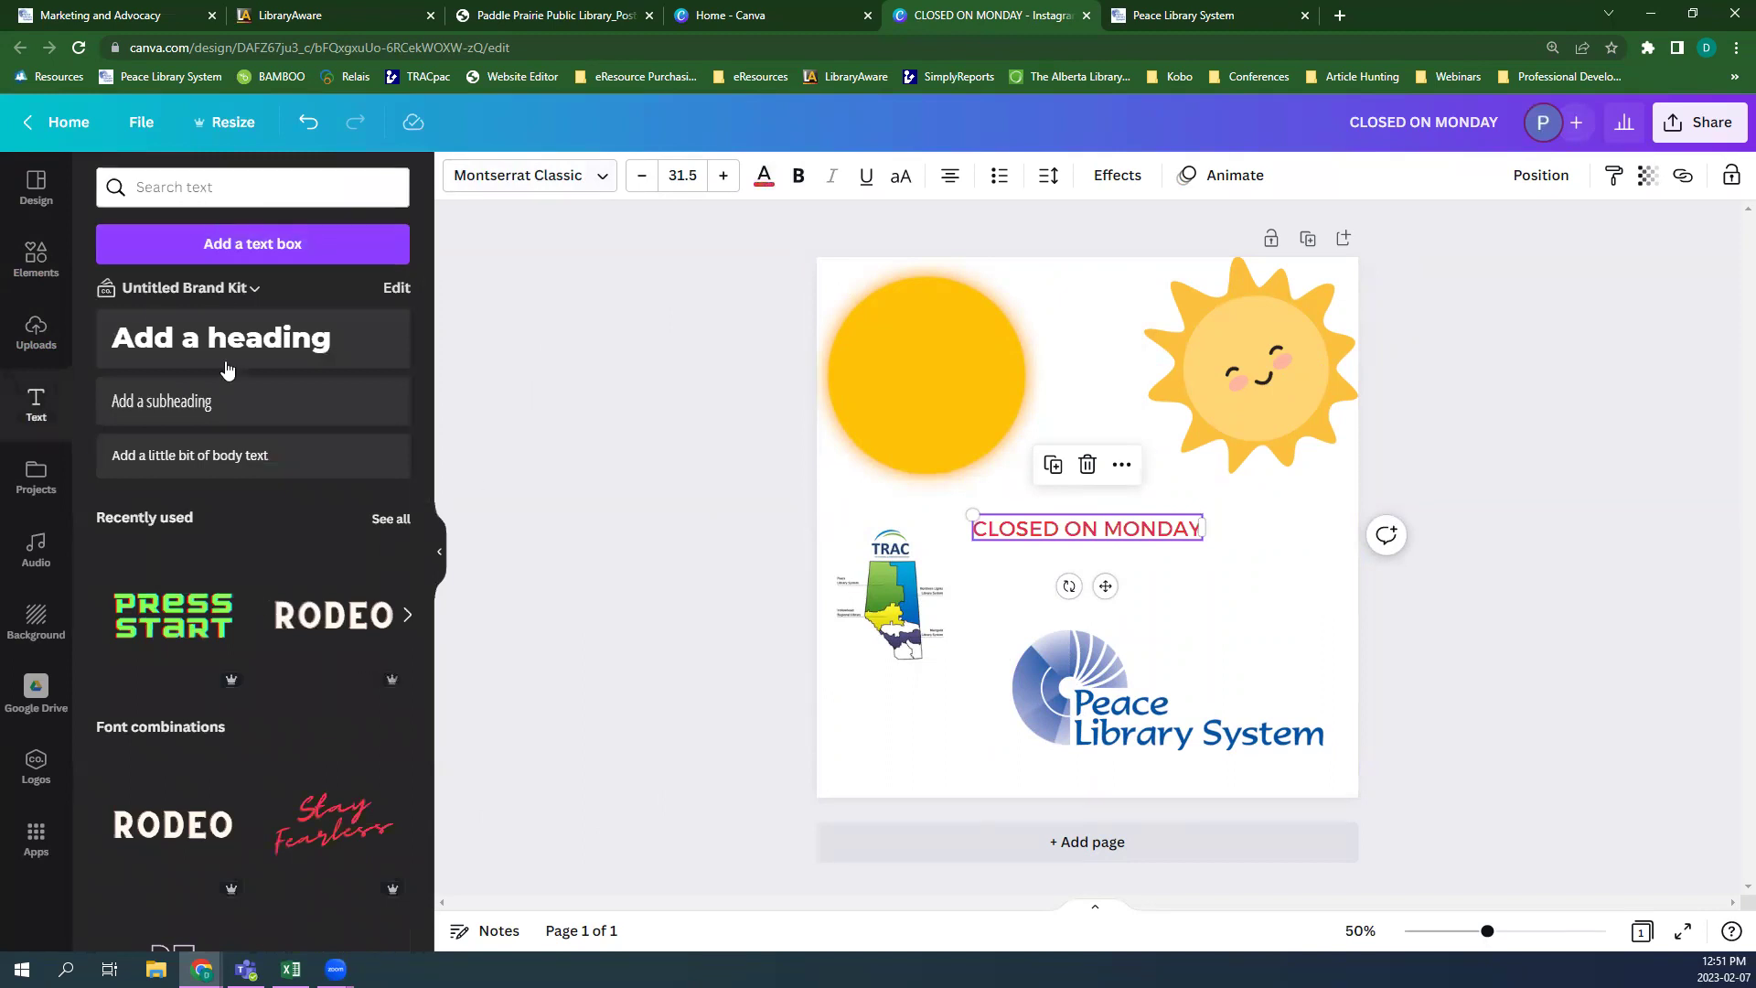
- Try the pink GLOW text style with the word "CLOSED" widened to one line, and delete it from the page
scroll(236, 576, down, 6)
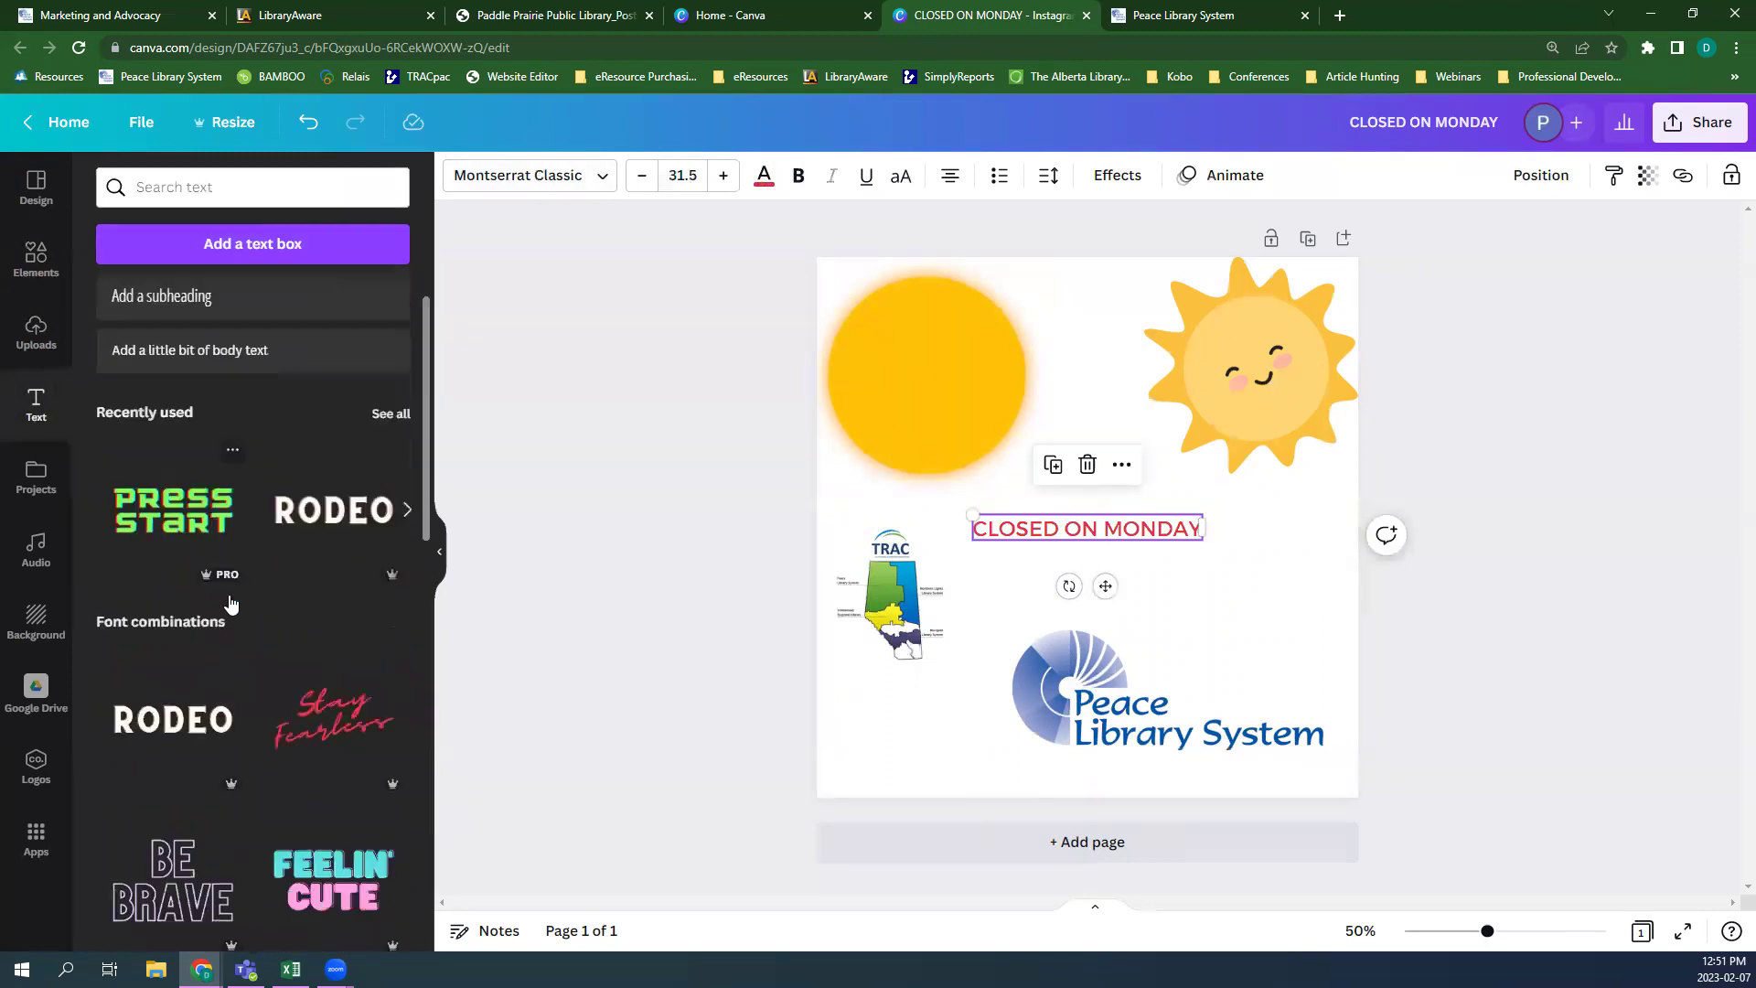
scroll(236, 576, down, 1)
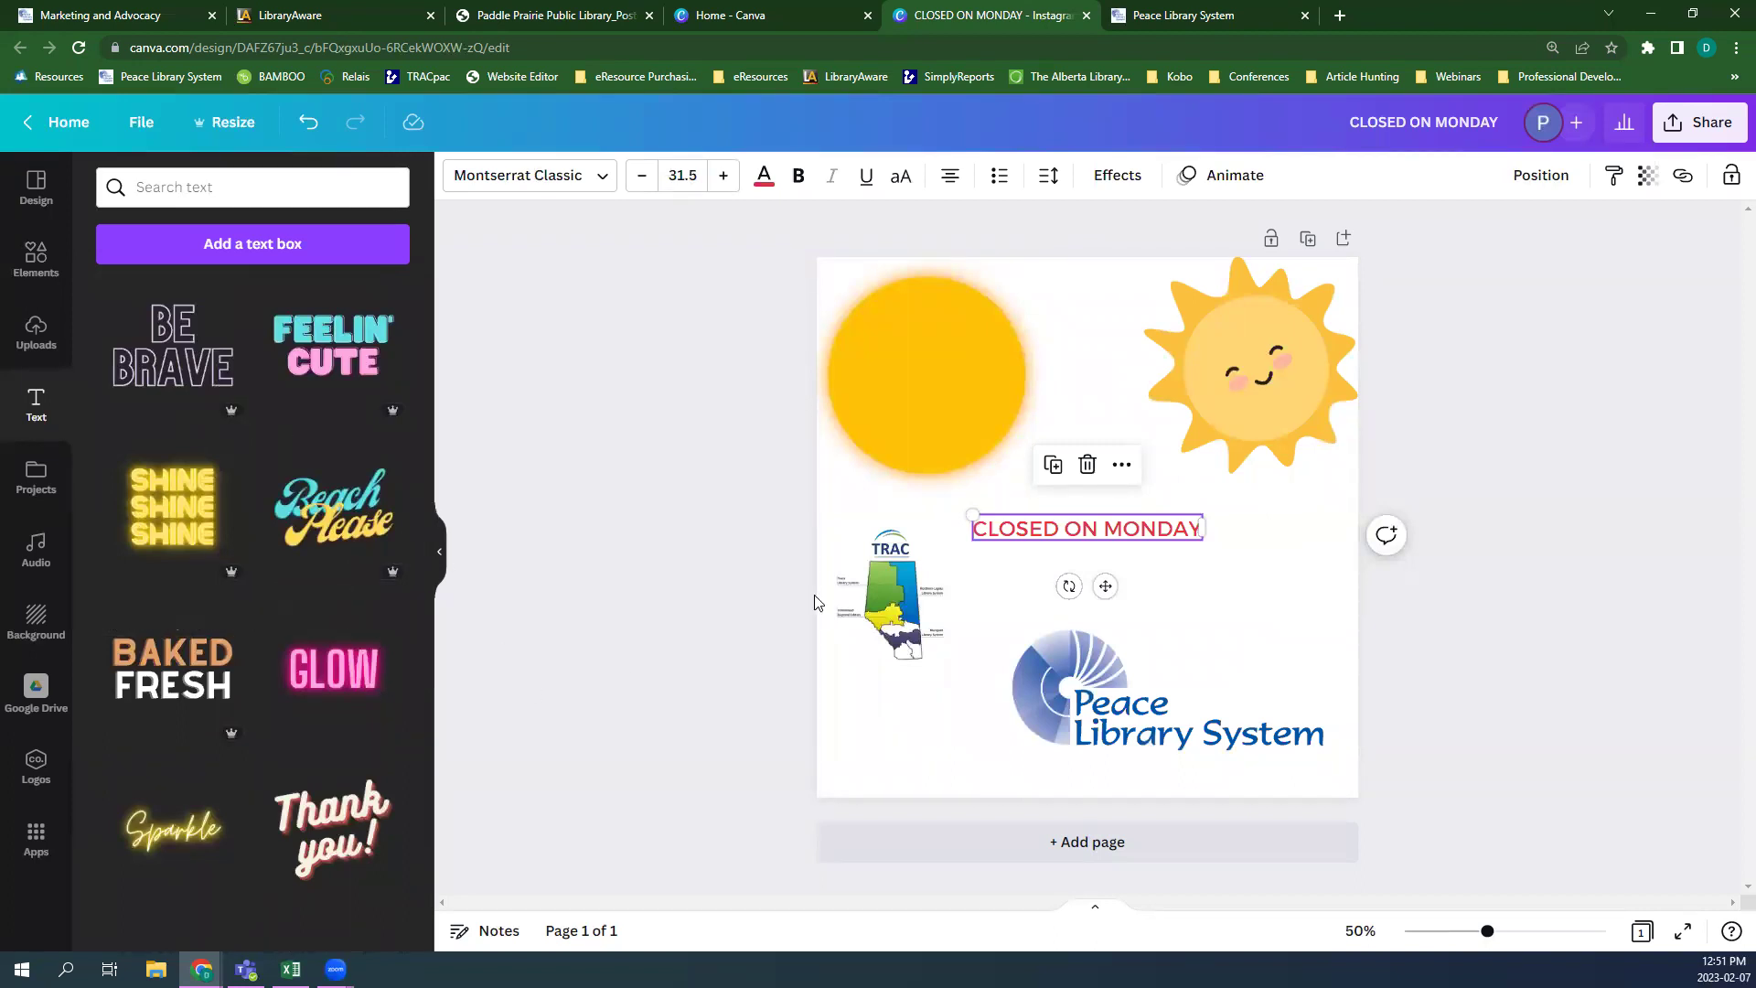
drag(1070, 535, 1082, 309)
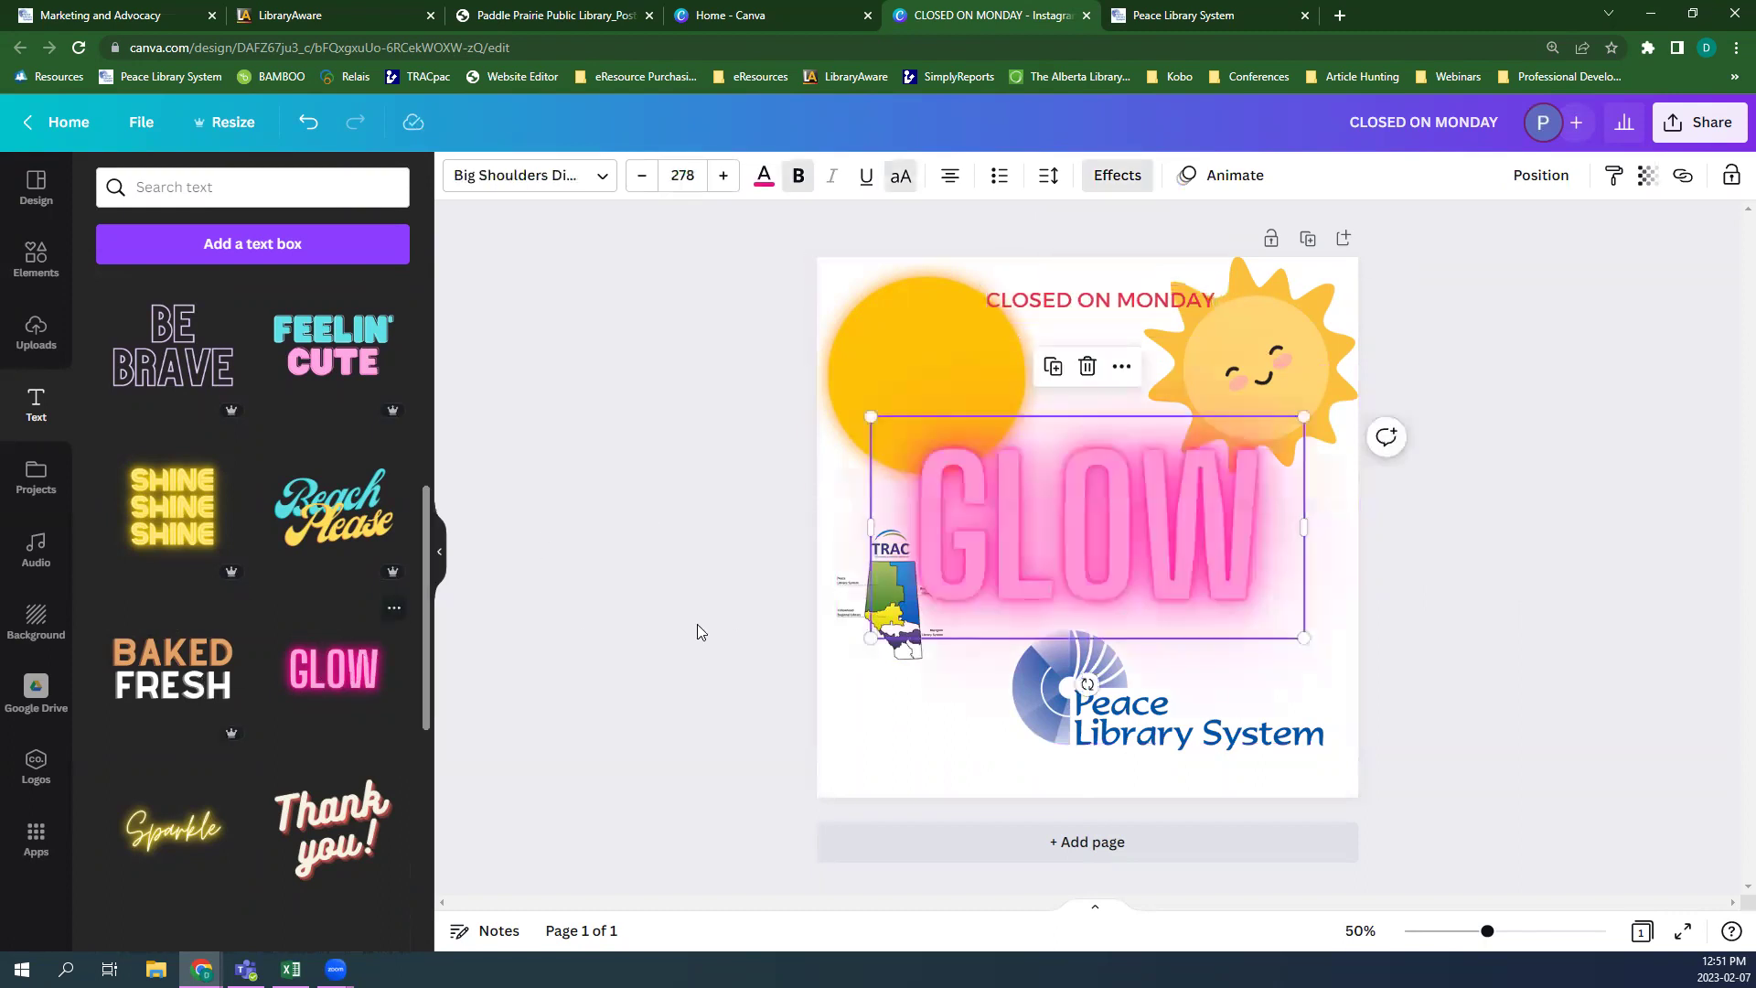
double_click(1150, 522)
text(CLOSED)
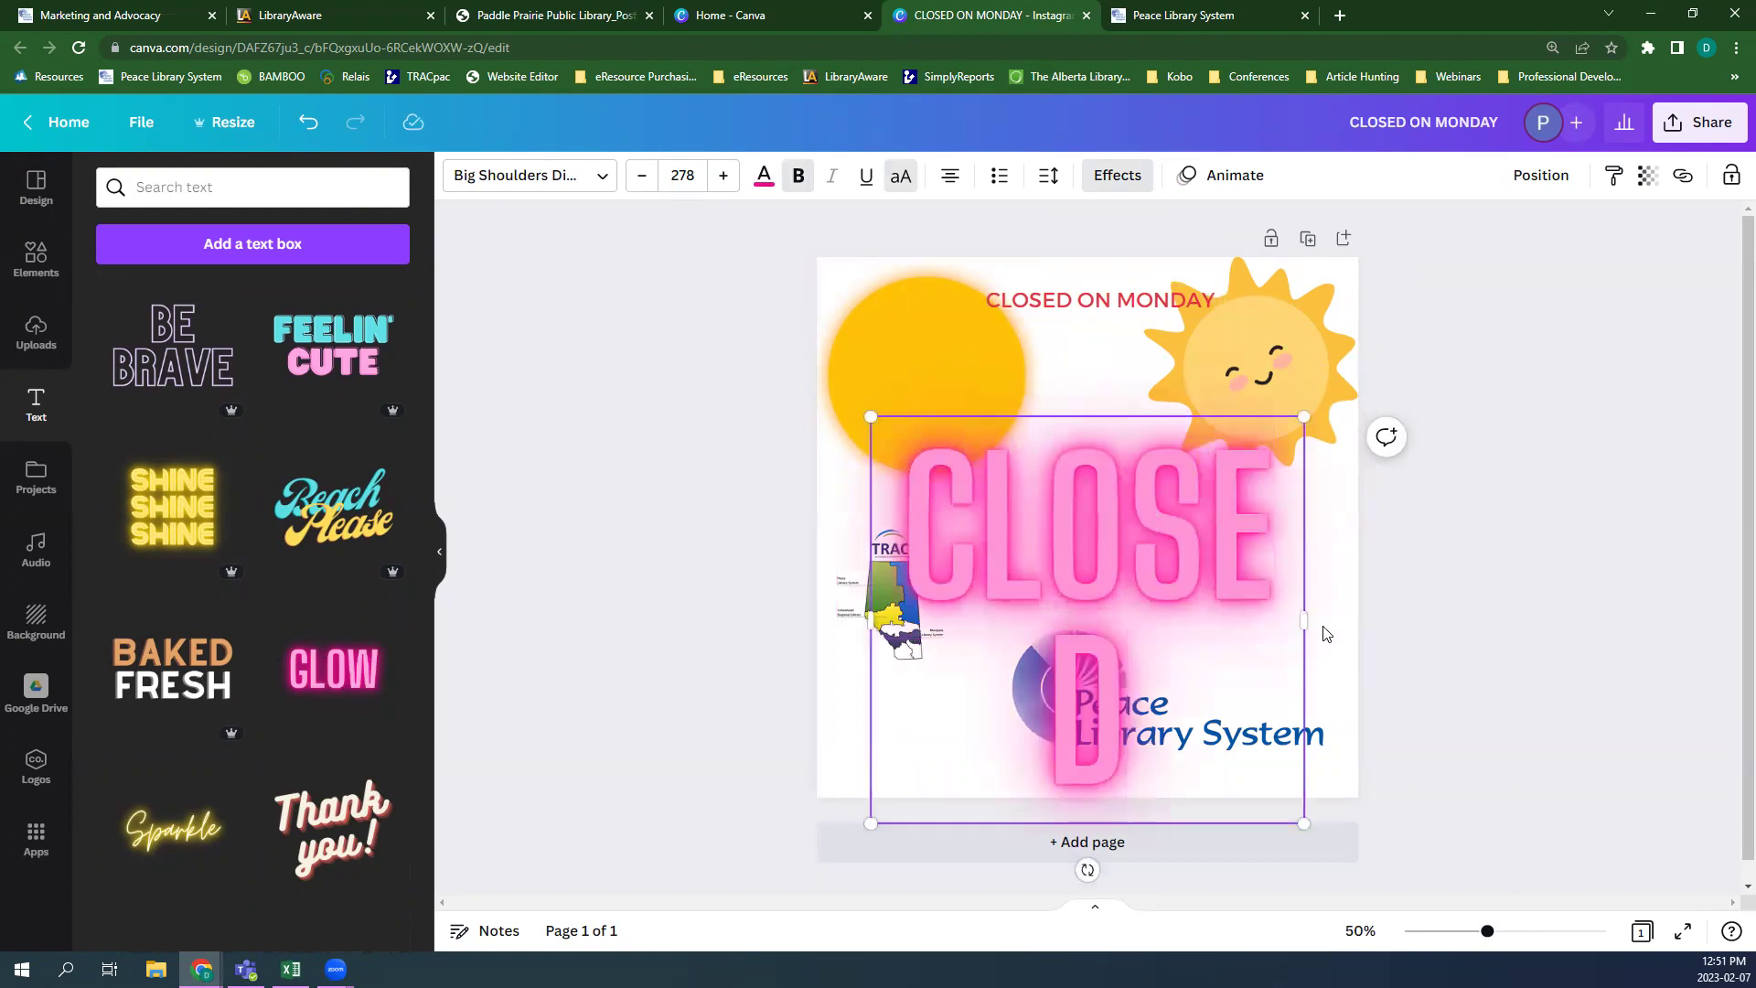
drag(1304, 620, 1421, 526)
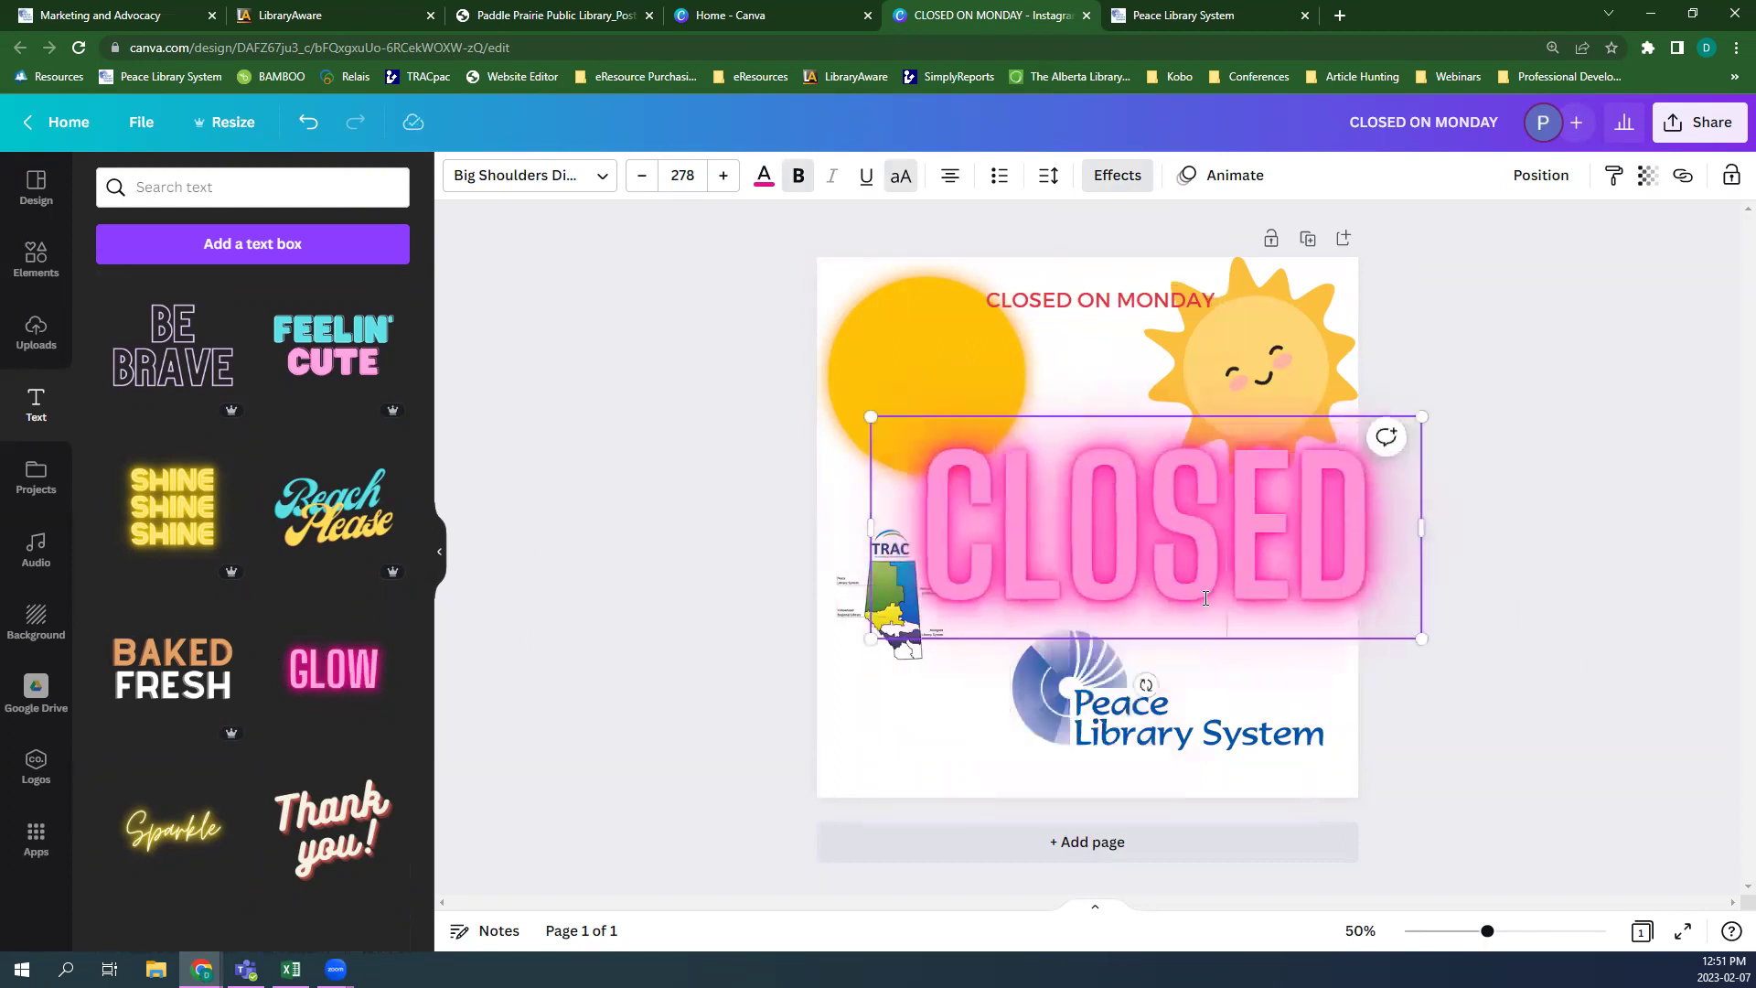
drag(1306, 572, 1242, 676)
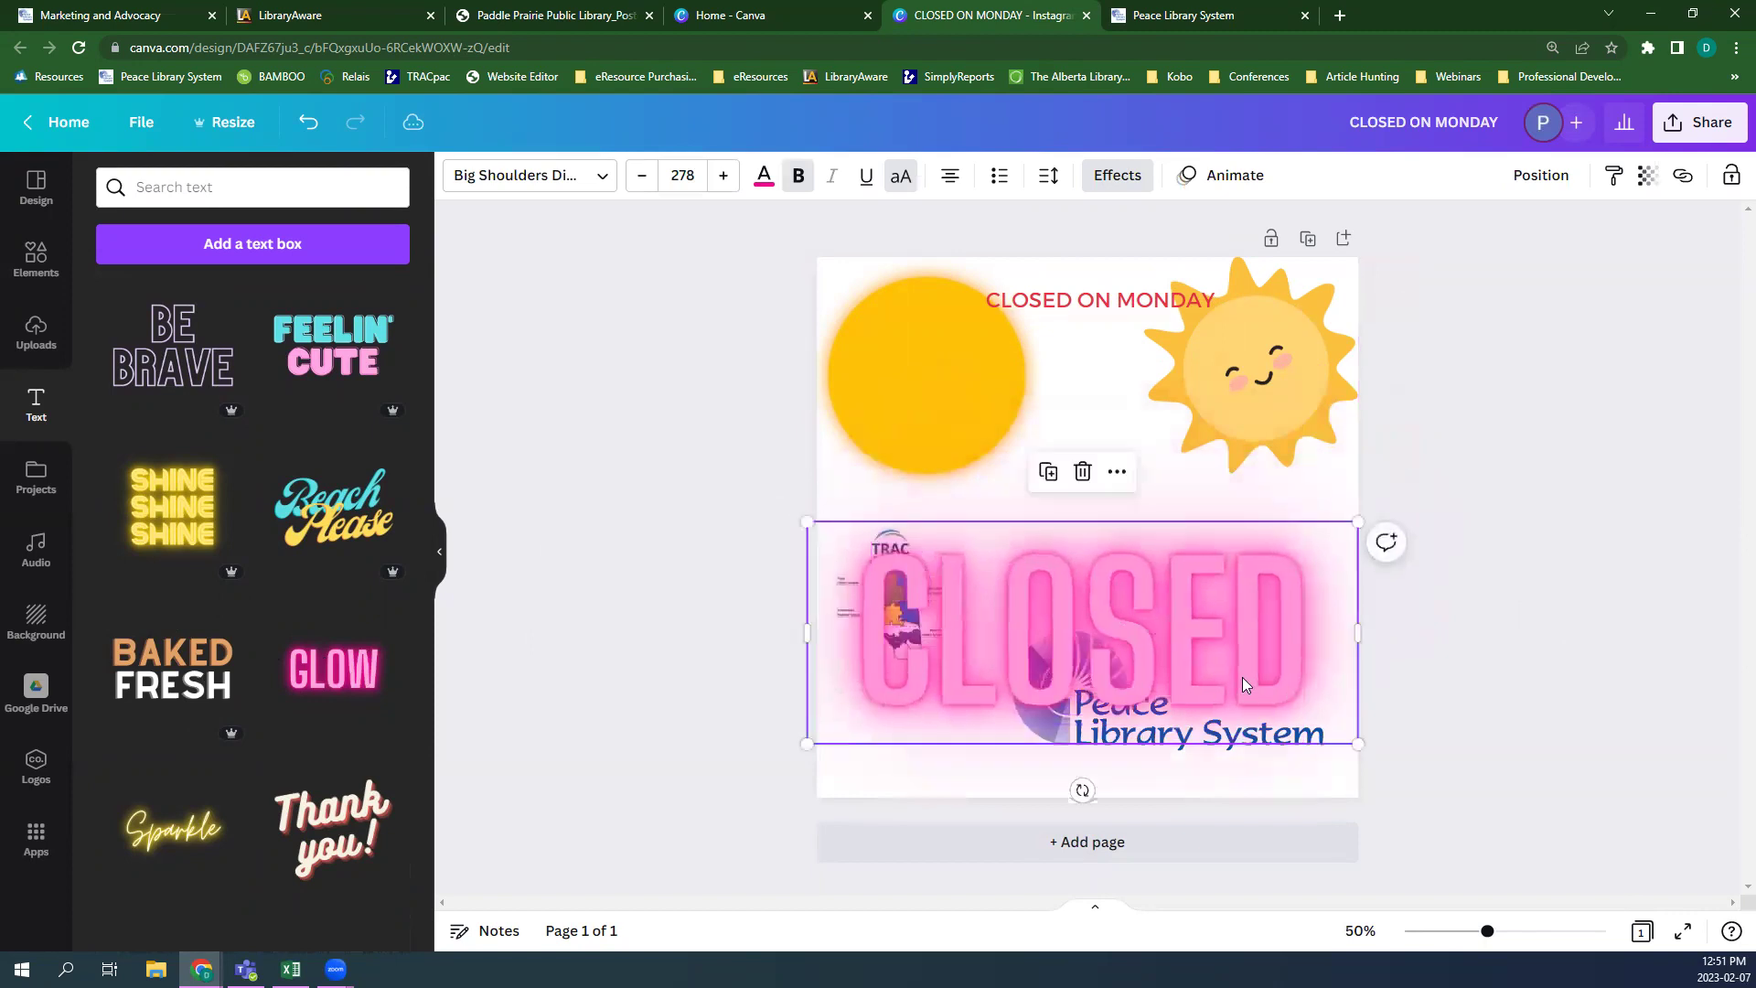
key(Delete)
- Move the red "CLOSED ON MONDAY" heading to the page's middle above the library logo and hide the text style browser
click(1101, 306)
drag(1101, 302, 1085, 541)
click(1494, 541)
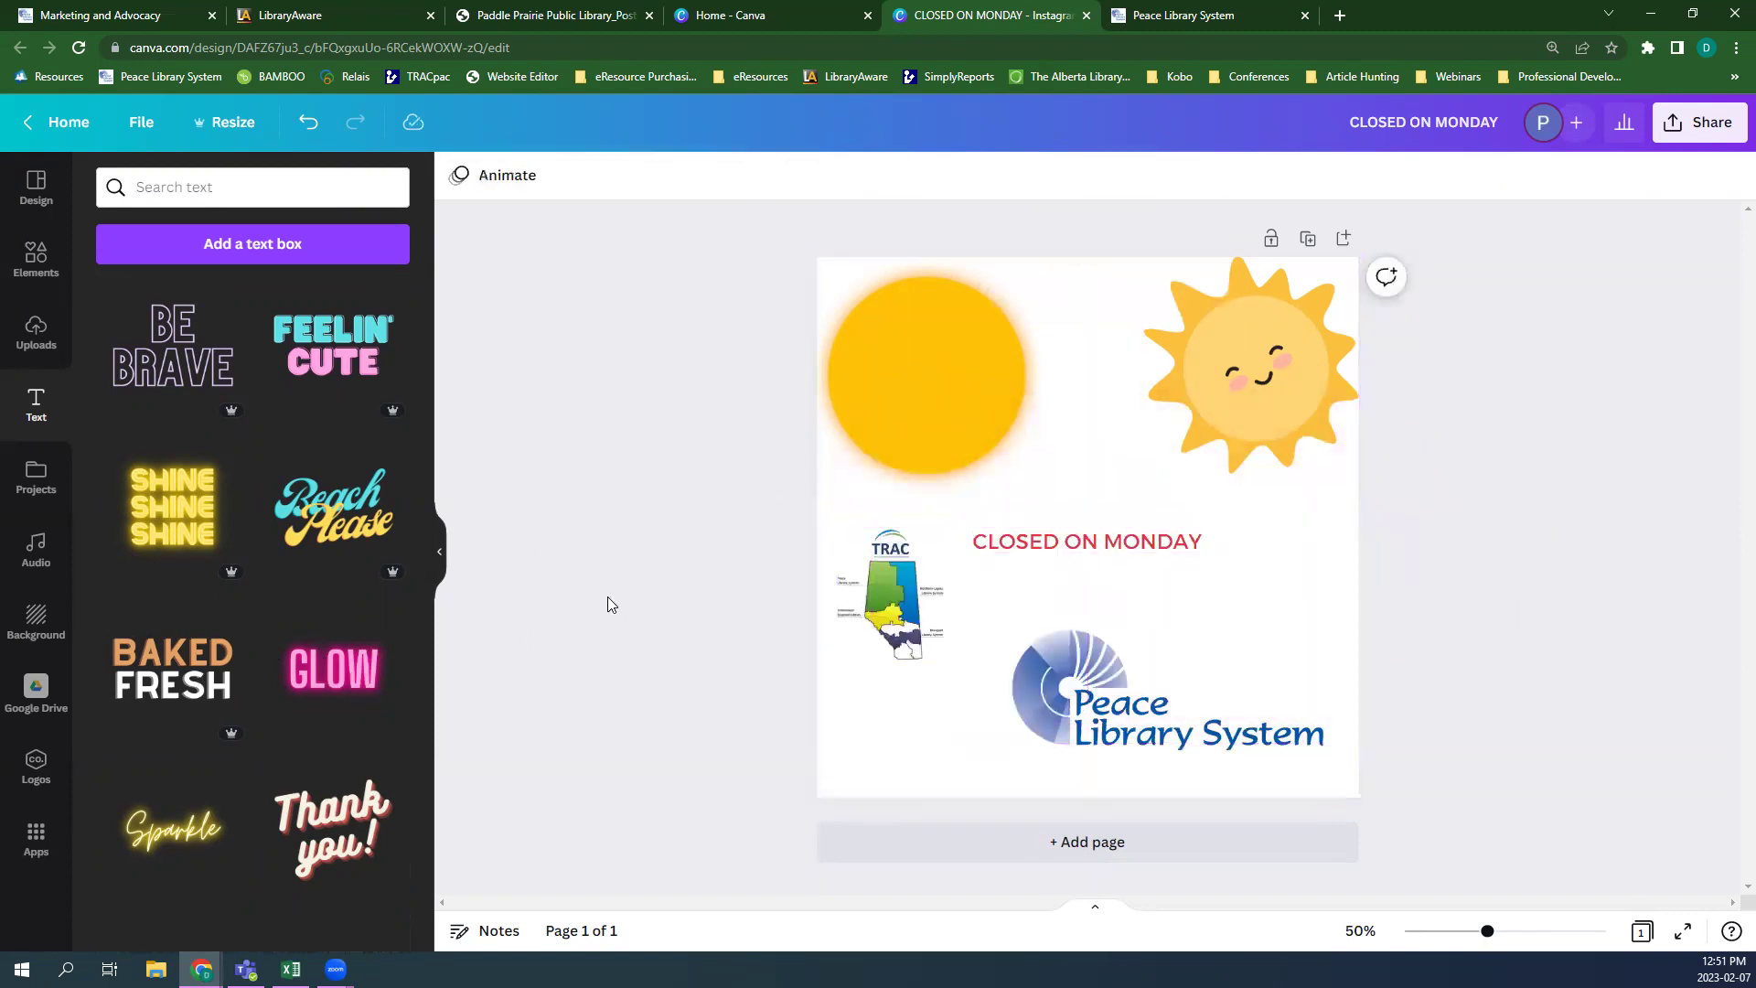
click(438, 552)
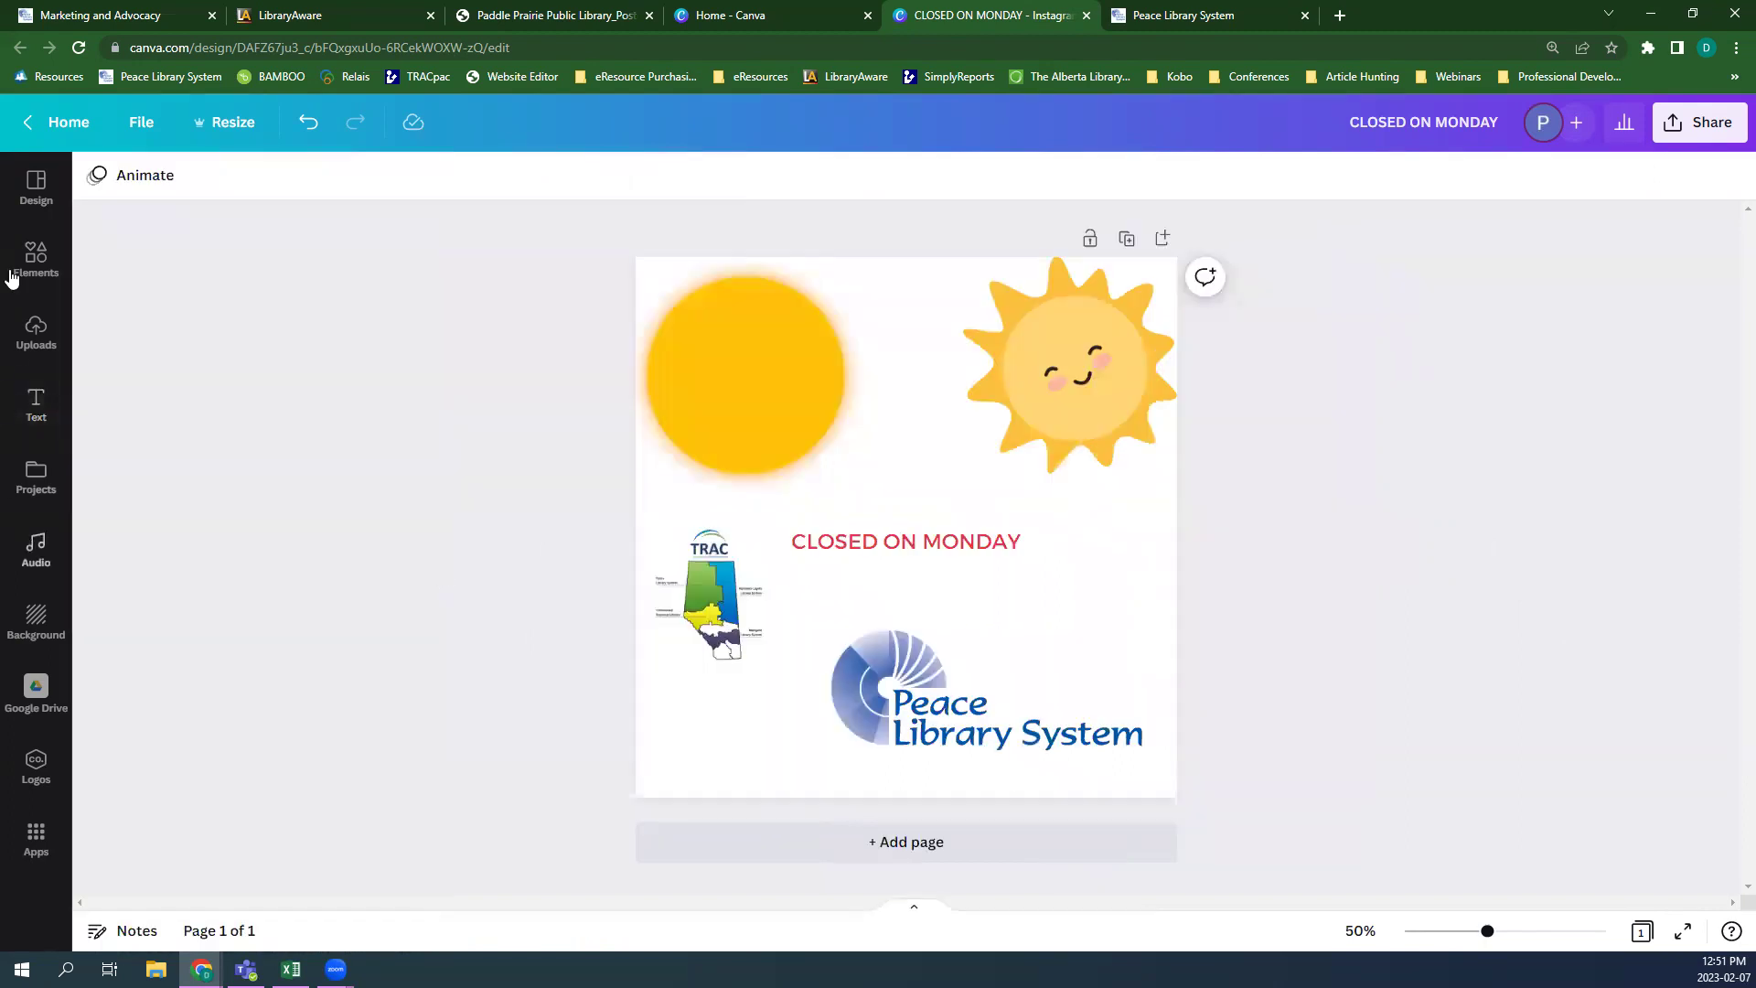